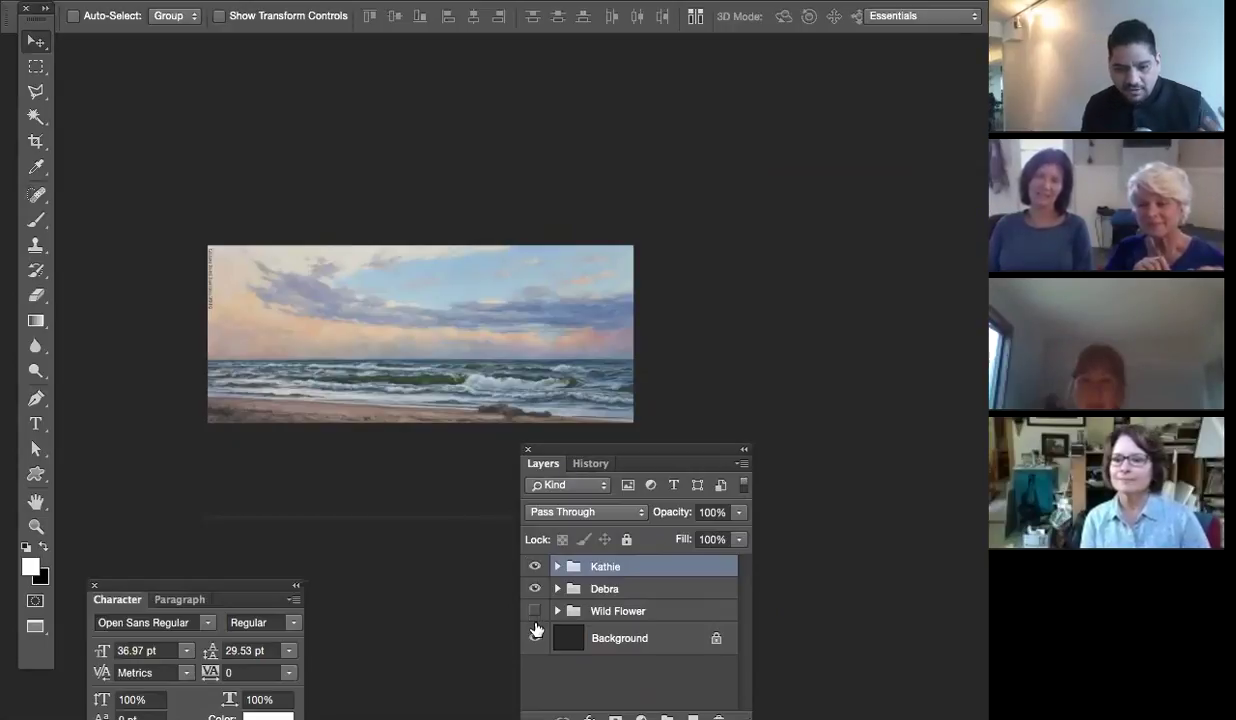
pyautogui.click(535, 611)
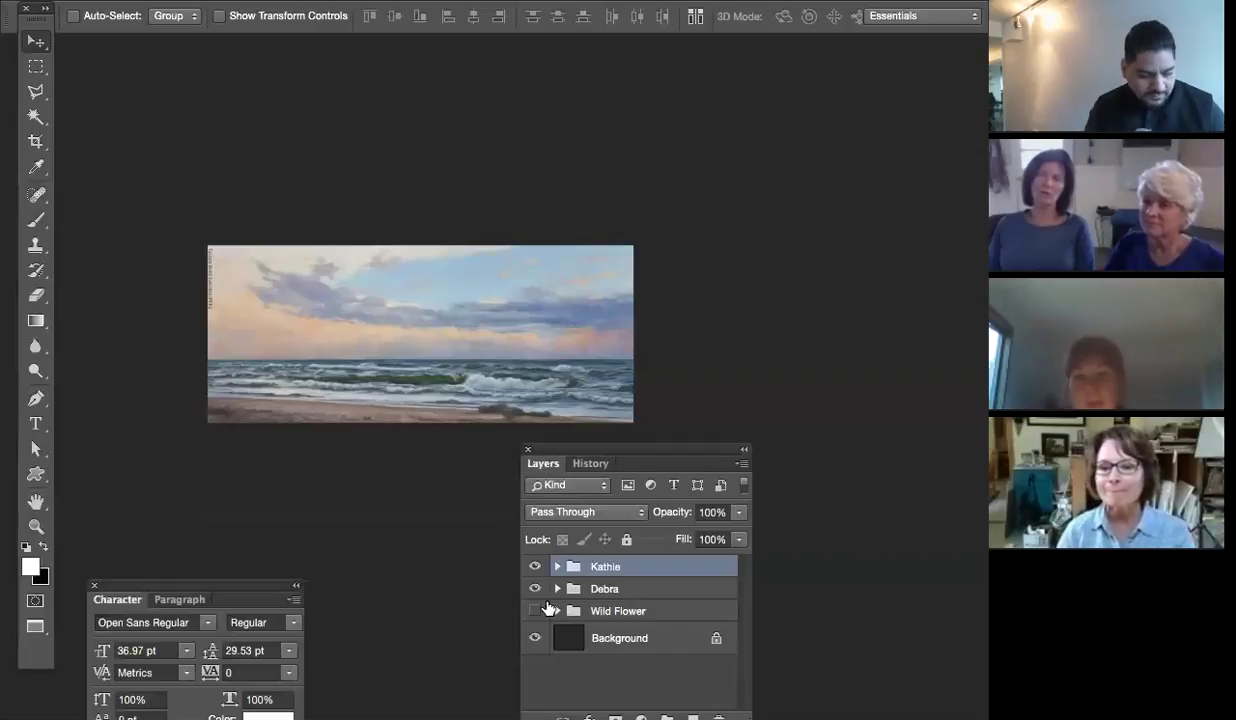
pyautogui.press('super')
pyautogui.press('Tab')
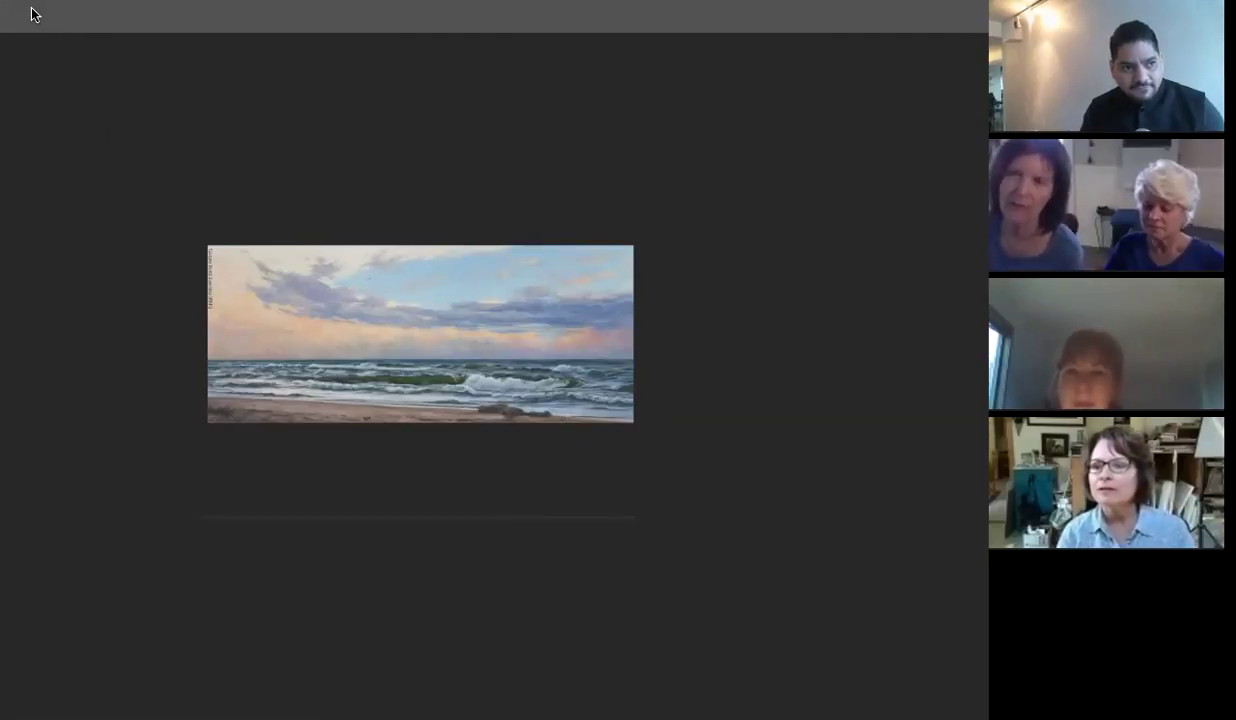
pyautogui.press('Tab')
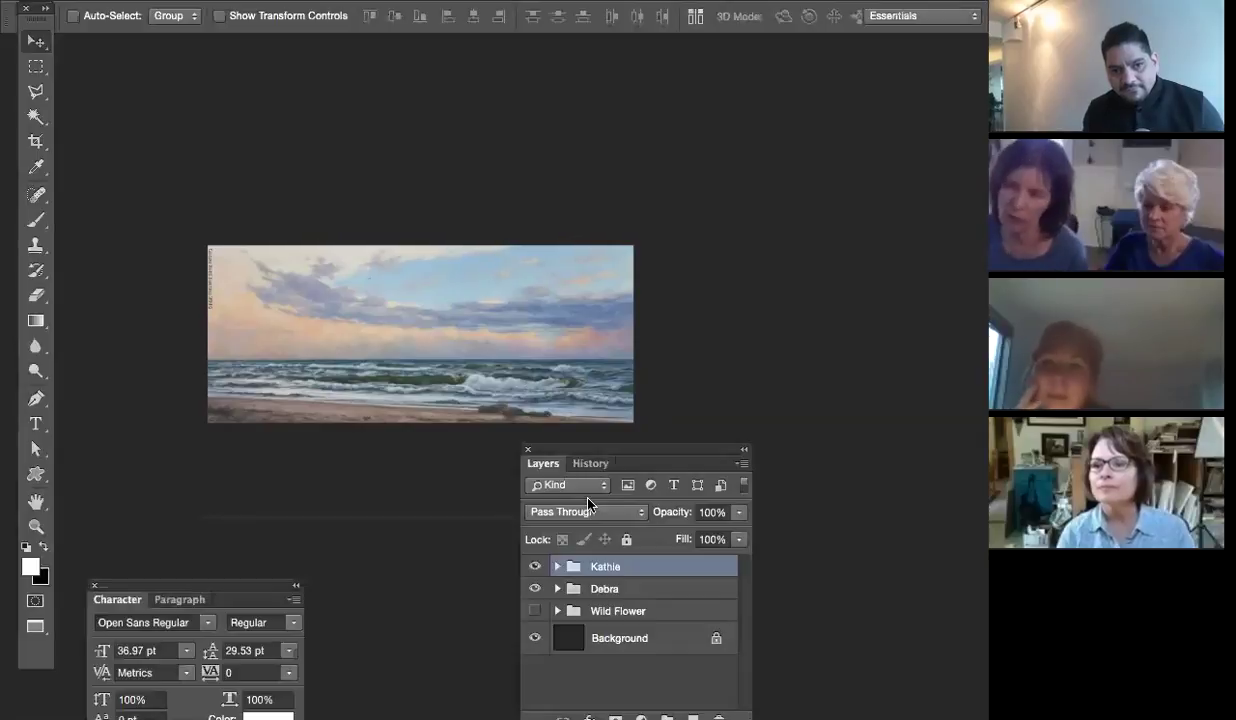
# Move the Layers panel clear of the seascape and bring the farm landscape painting in as a new layer
pyautogui.moveTo(615, 447); pyautogui.dragTo(555, 571)
pyautogui.moveTo(540, 348); pyautogui.dragTo(491, 331)
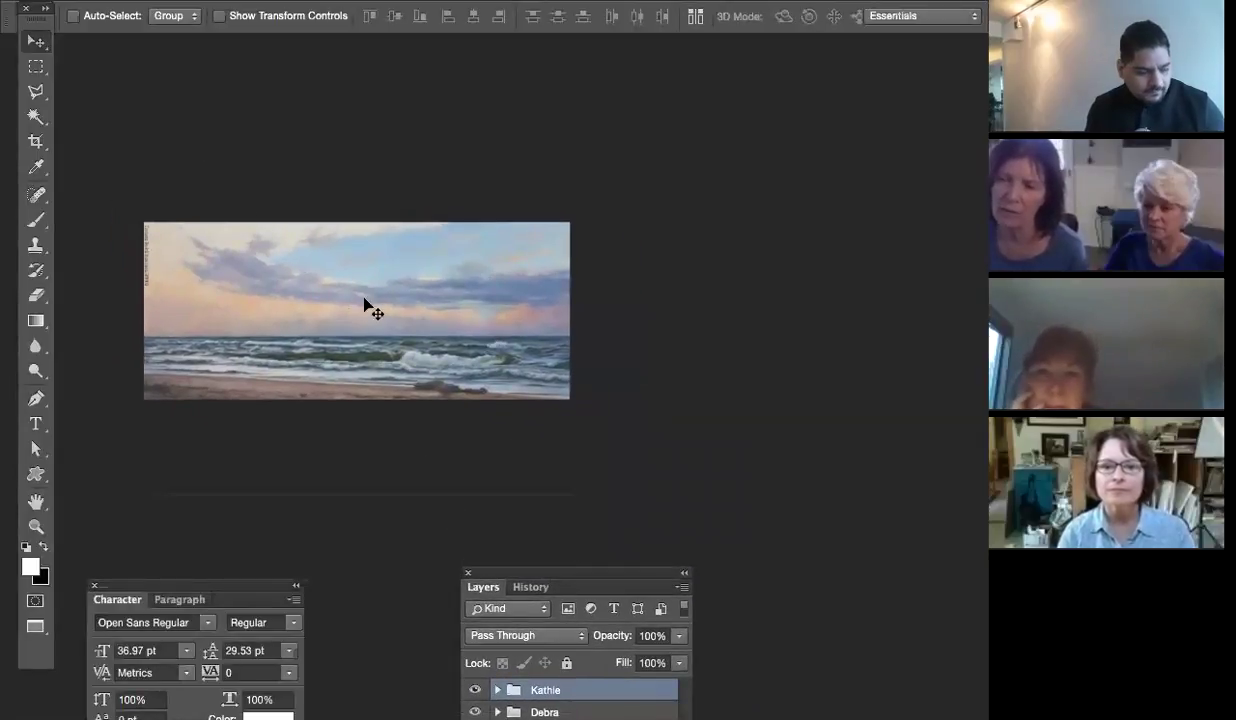
pyautogui.moveTo(423, 309); pyautogui.dragTo(431, 323)
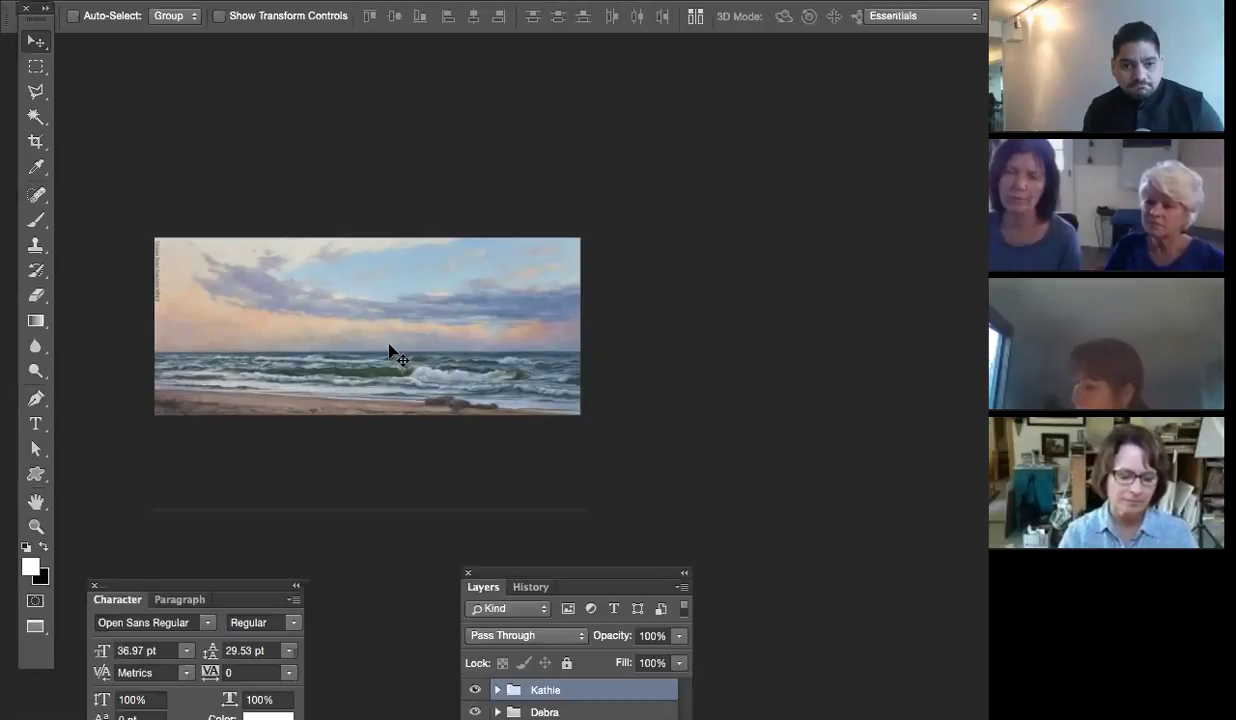
pyautogui.moveTo(389, 353)
pyautogui.mouseDown()
pyautogui.moveTo(395, 342)
pyautogui.moveTo(553, 367)
pyautogui.mouseUp()
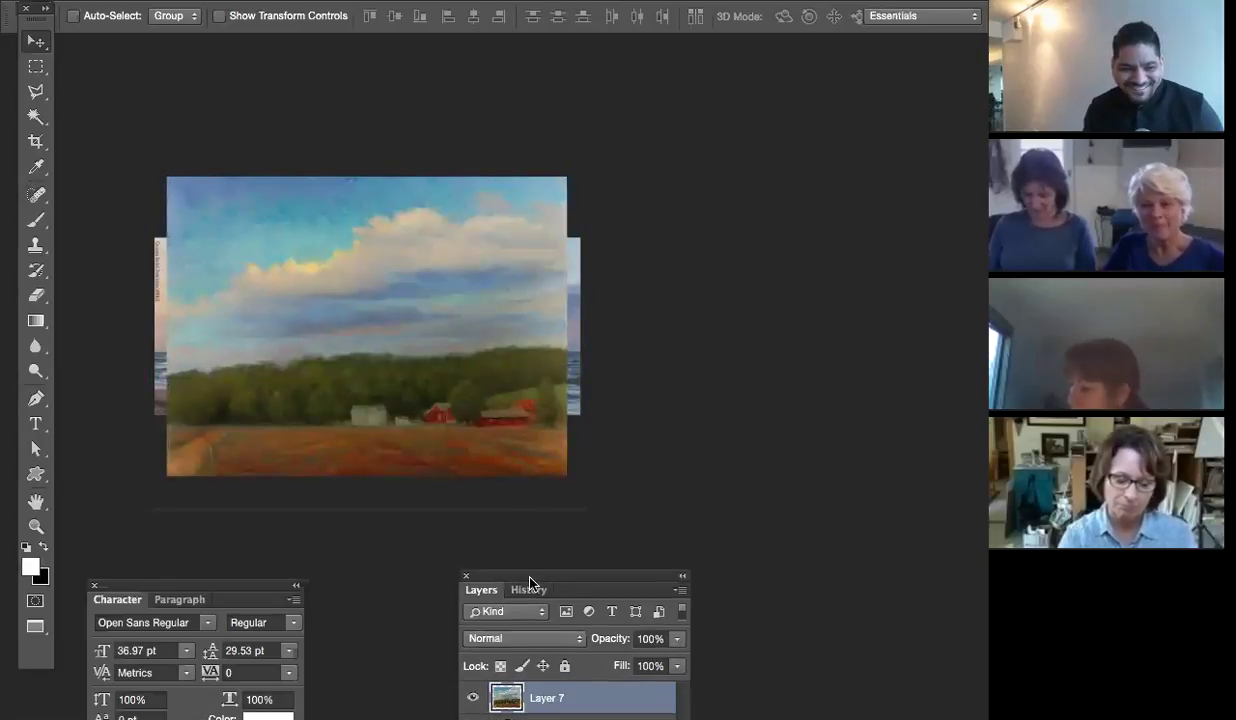
# Add a new layer beneath the farm landscape and fill it with the dark grey sampled from the canvas background
pyautogui.moveTo(528, 582); pyautogui.dragTo(560, 365)
pyautogui.click(599, 506)
pyautogui.click(672, 624)
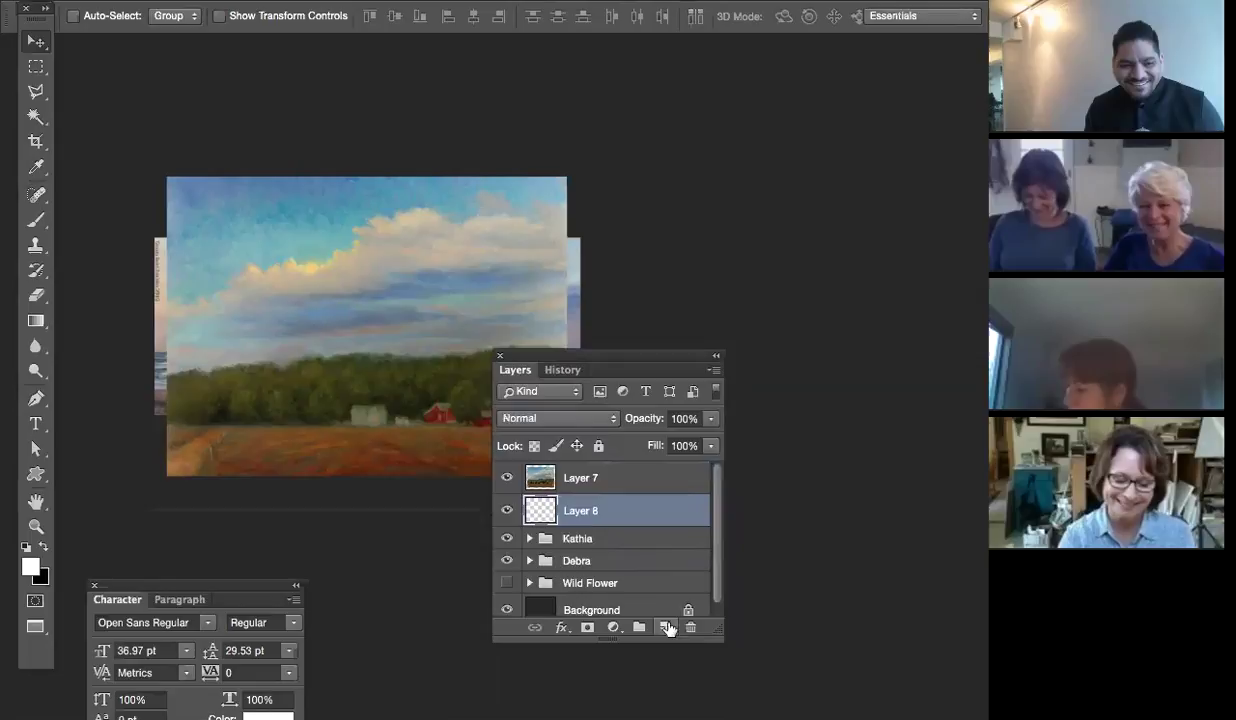
pyautogui.press('i')
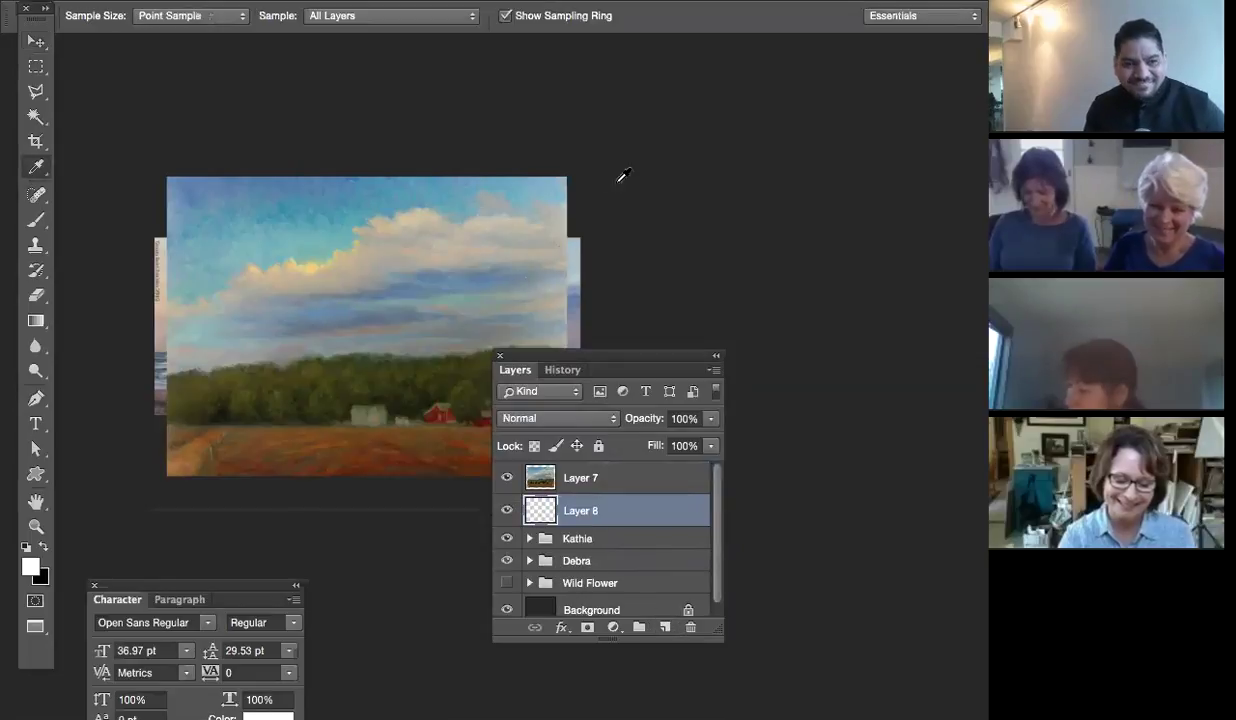
pyautogui.click(655, 218)
pyautogui.hotkey('alt', 'BackSpace')
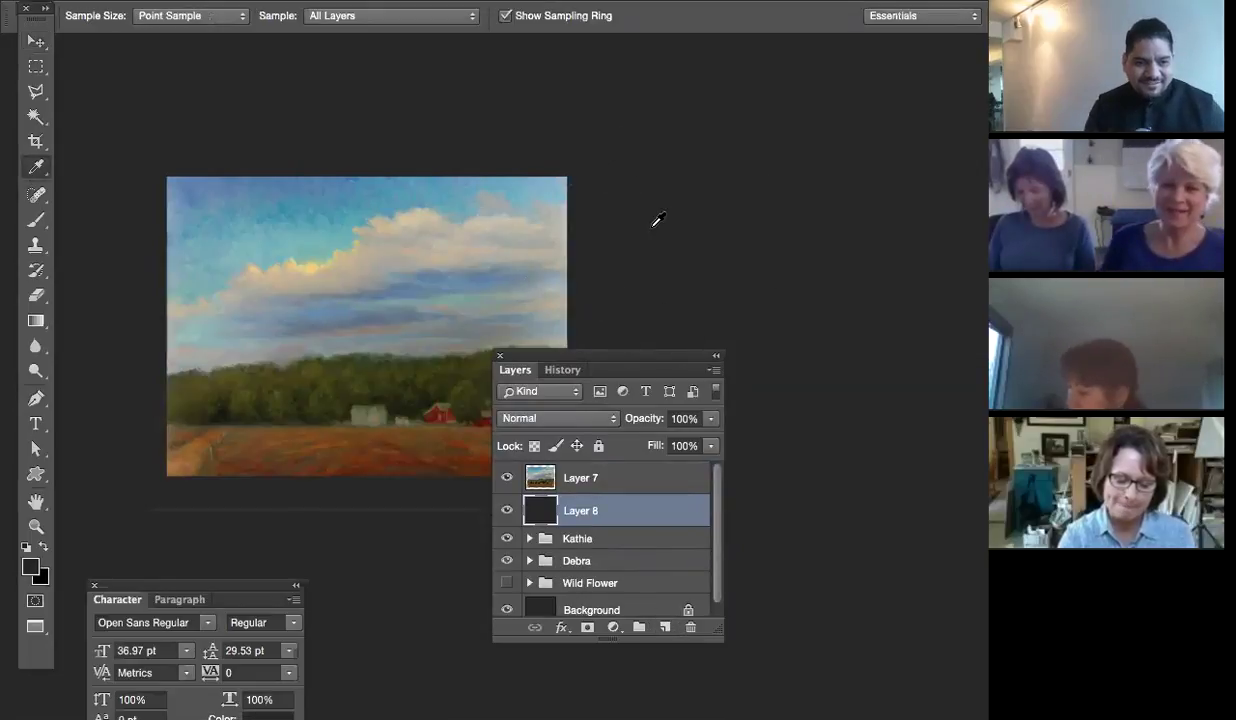
# Merge the farm landscape with the dark grey layer and place the merged layer in a new group
pyautogui.keyDown('shift'); pyautogui.click(590, 483); pyautogui.keyUp('shift')
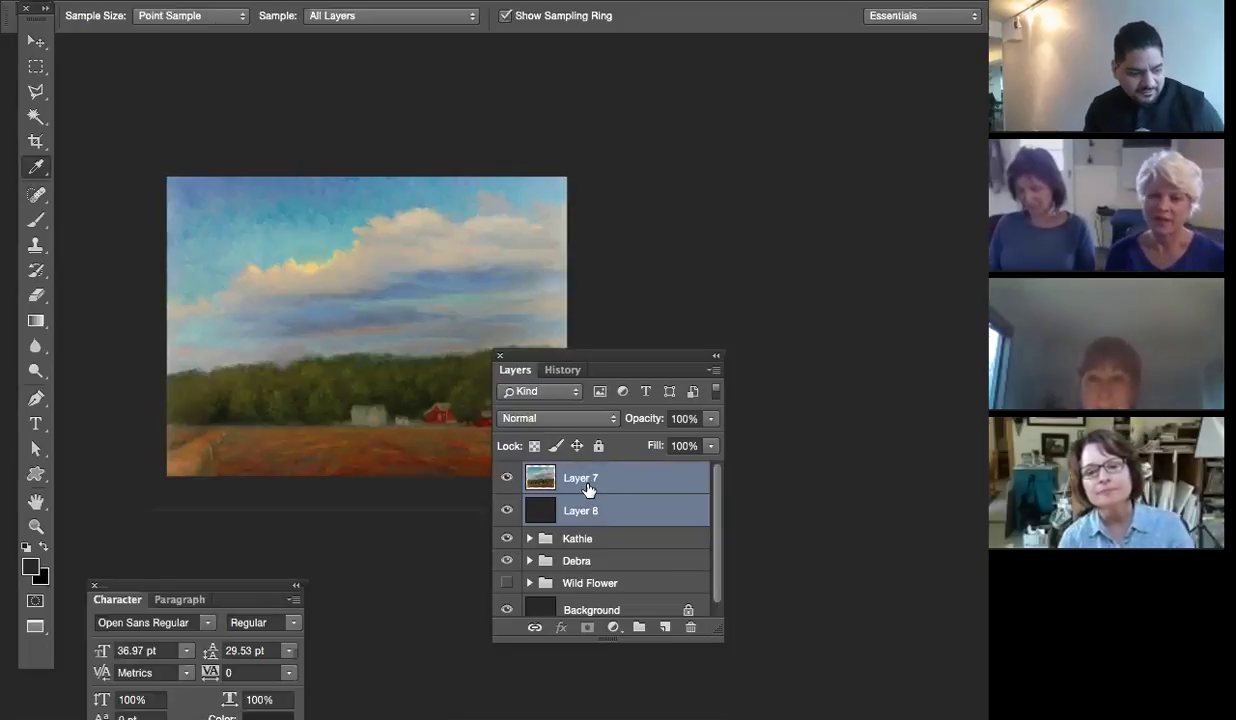
pyautogui.hotkey('ctrl', 'e')
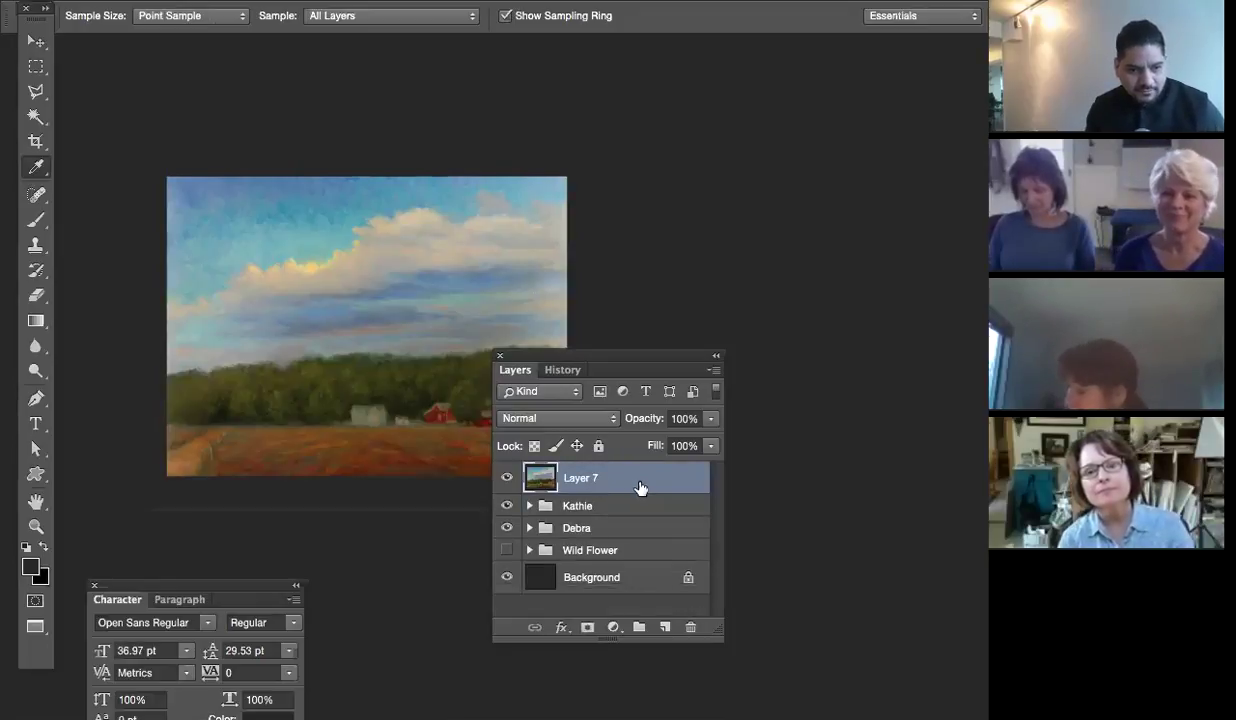
pyautogui.hotkey('ctrl', 'g')
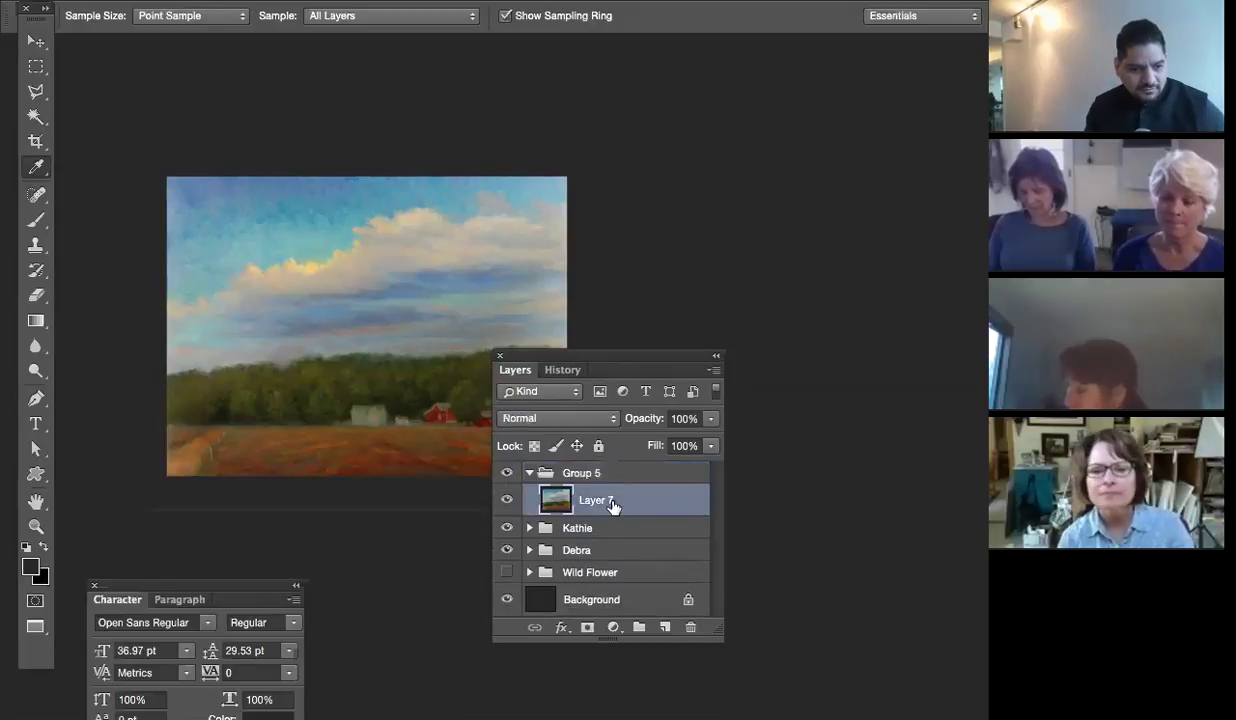
# Duplicate the merged landscape layer twice, desaturate the middle copy, and move the Layers panel off the painting
pyautogui.hotkey('ctrl', 'j')
pyautogui.hotkey('ctrl', 'j')
pyautogui.click(582, 527)
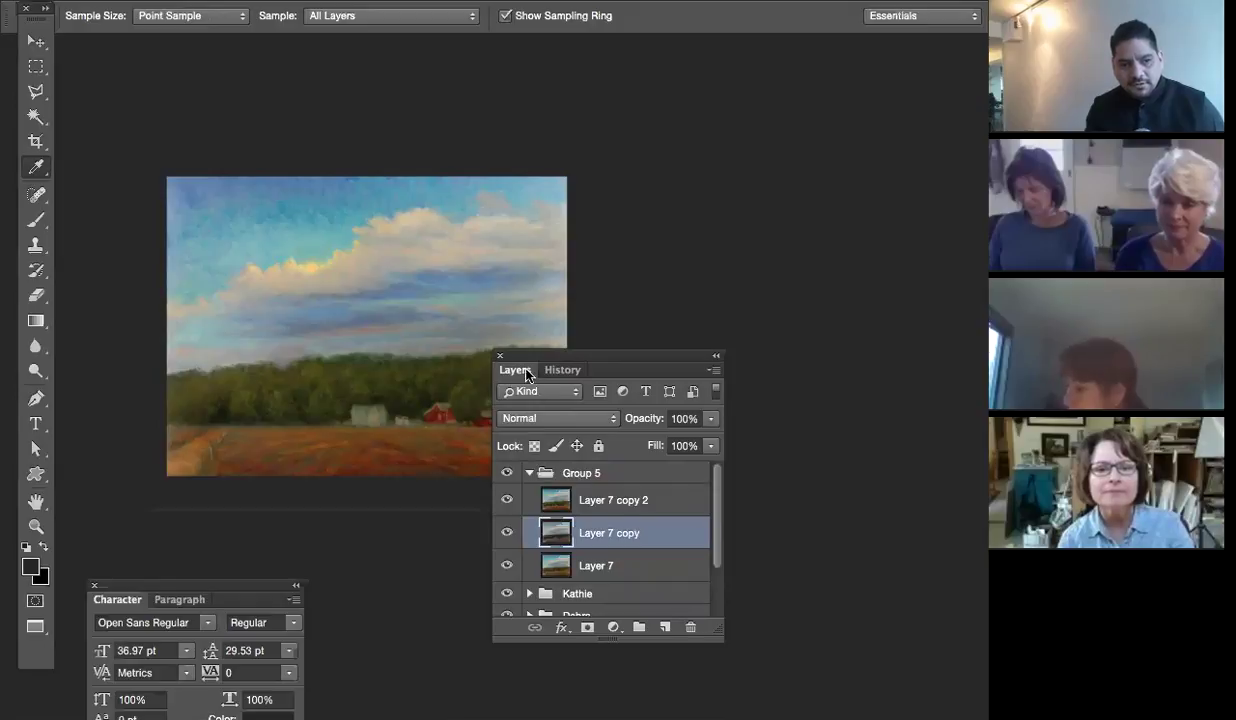
pyautogui.moveTo(543, 353); pyautogui.dragTo(626, 188)
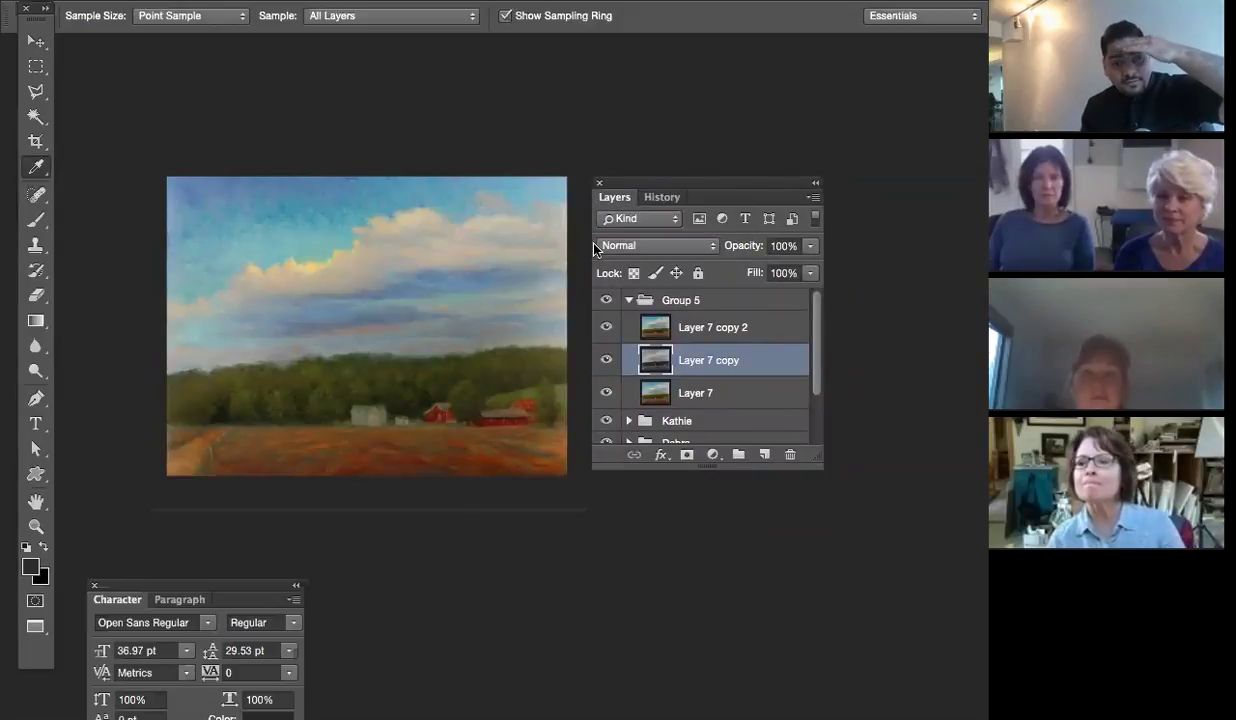
# Collapse the farm landscape's group and hide it to identify the seascape and the group beneath it
pyautogui.click(629, 301)
pyautogui.doubleClick(681, 300)
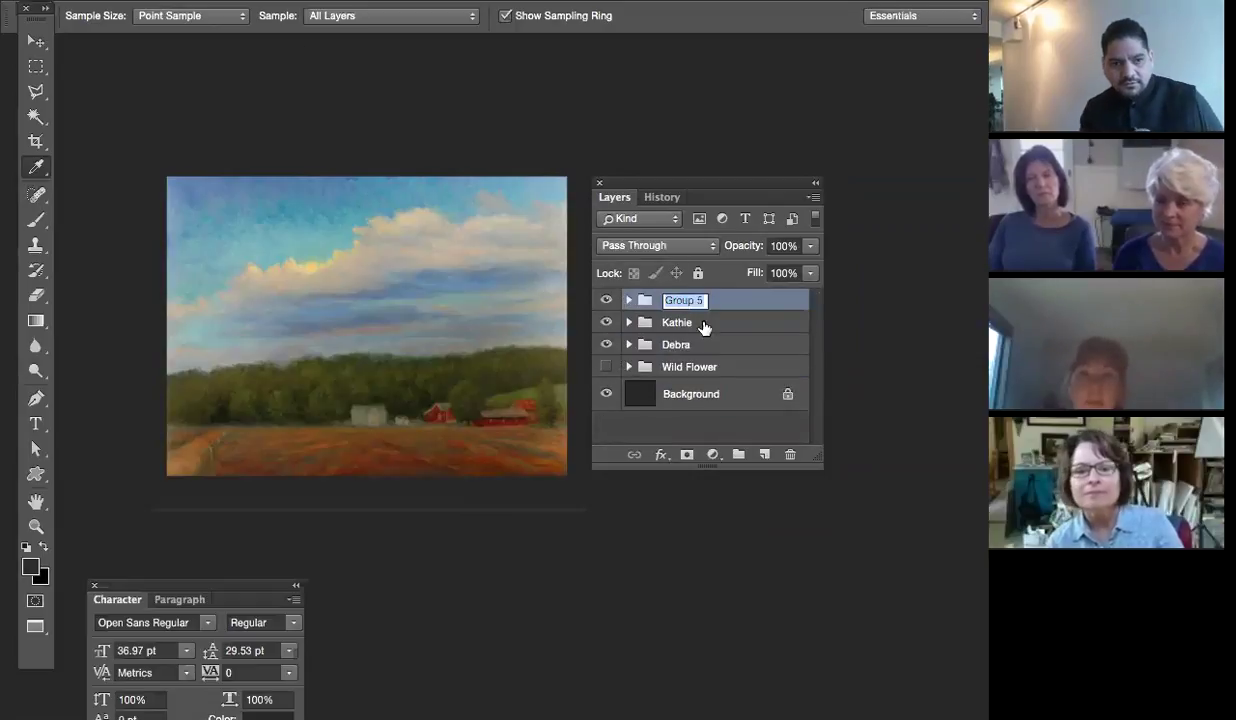
pyautogui.click(606, 300)
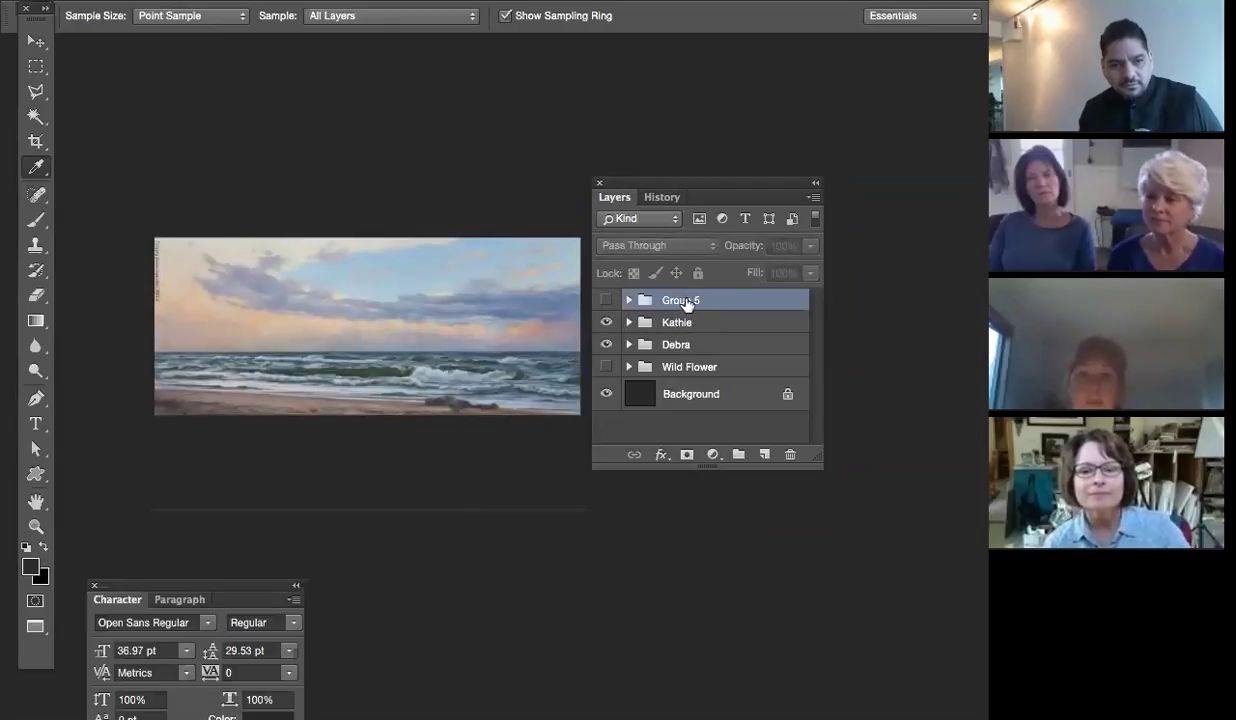
pyautogui.click(606, 322)
pyautogui.click(607, 323)
# Rename the barn-and-cow painting's group with the artist's first name
pyautogui.click(632, 344)
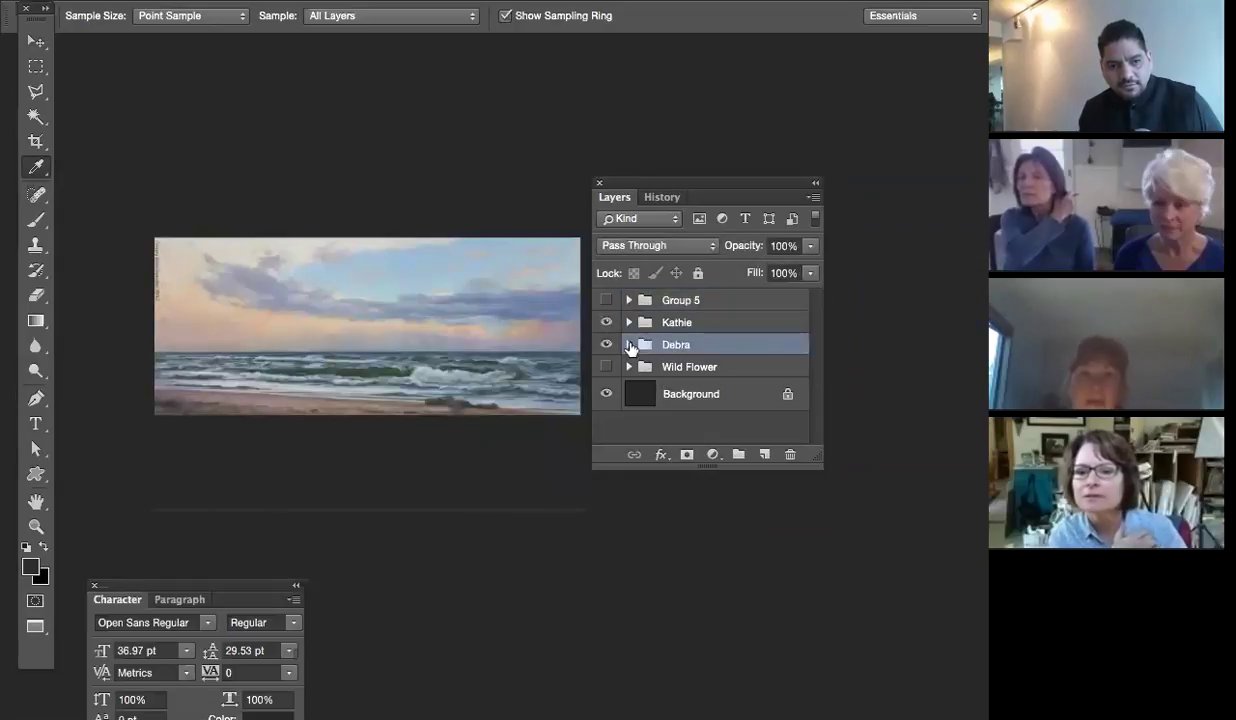
pyautogui.click(629, 344)
pyautogui.doubleClick(688, 345)
pyautogui.press('BackSpace')
pyautogui.write('C')
pyautogui.press('Return')
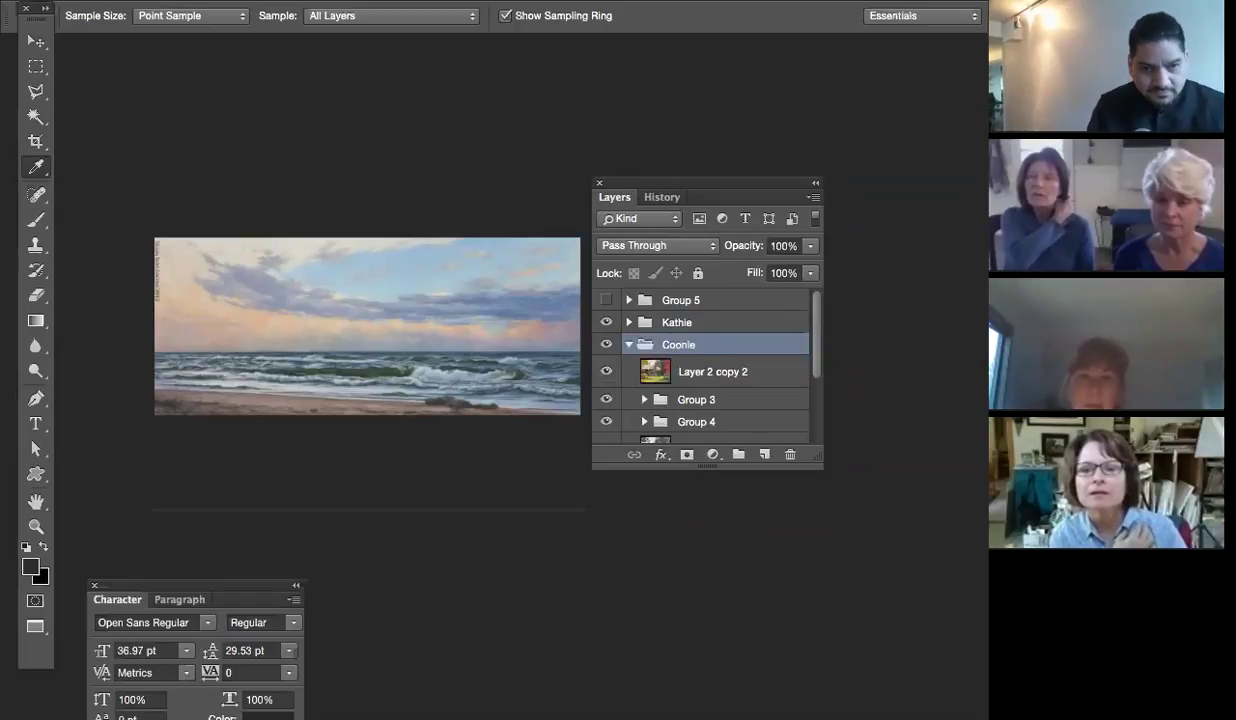
# Rename the barn-and-cow painting's group to C and collapse it, hiding the seascape group to check the painting
pyautogui.doubleClick(660, 340)
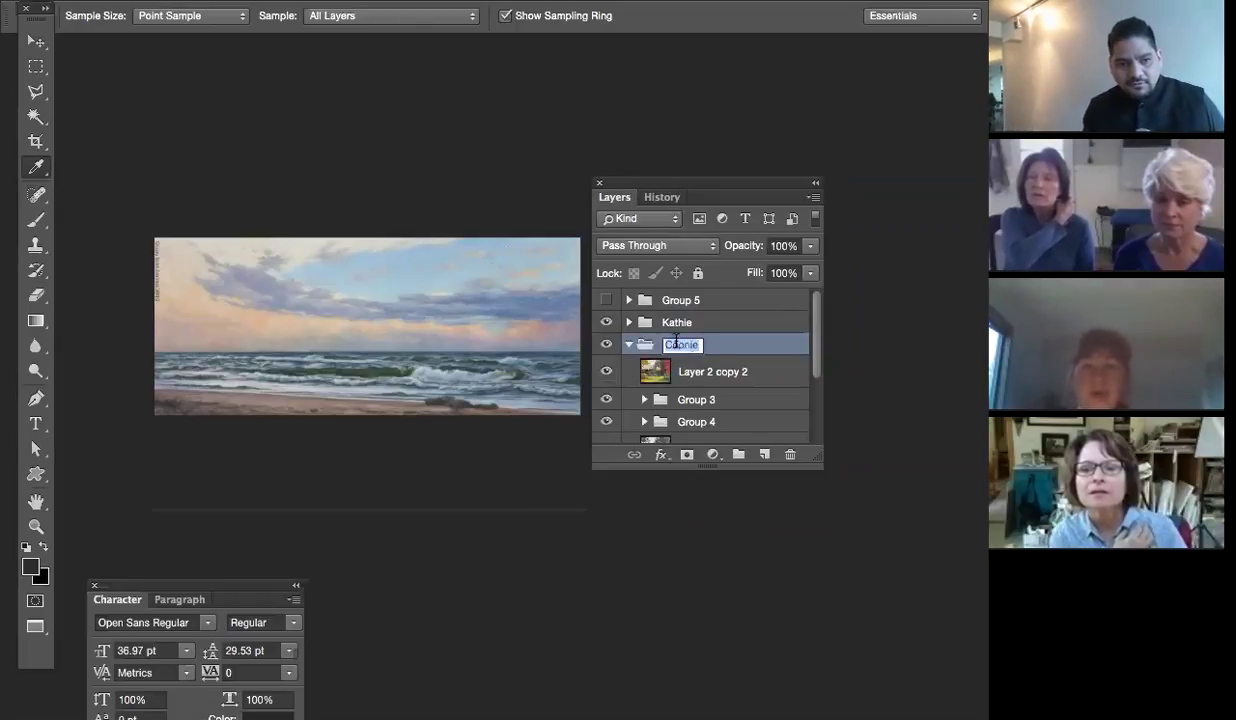
pyautogui.write('C')
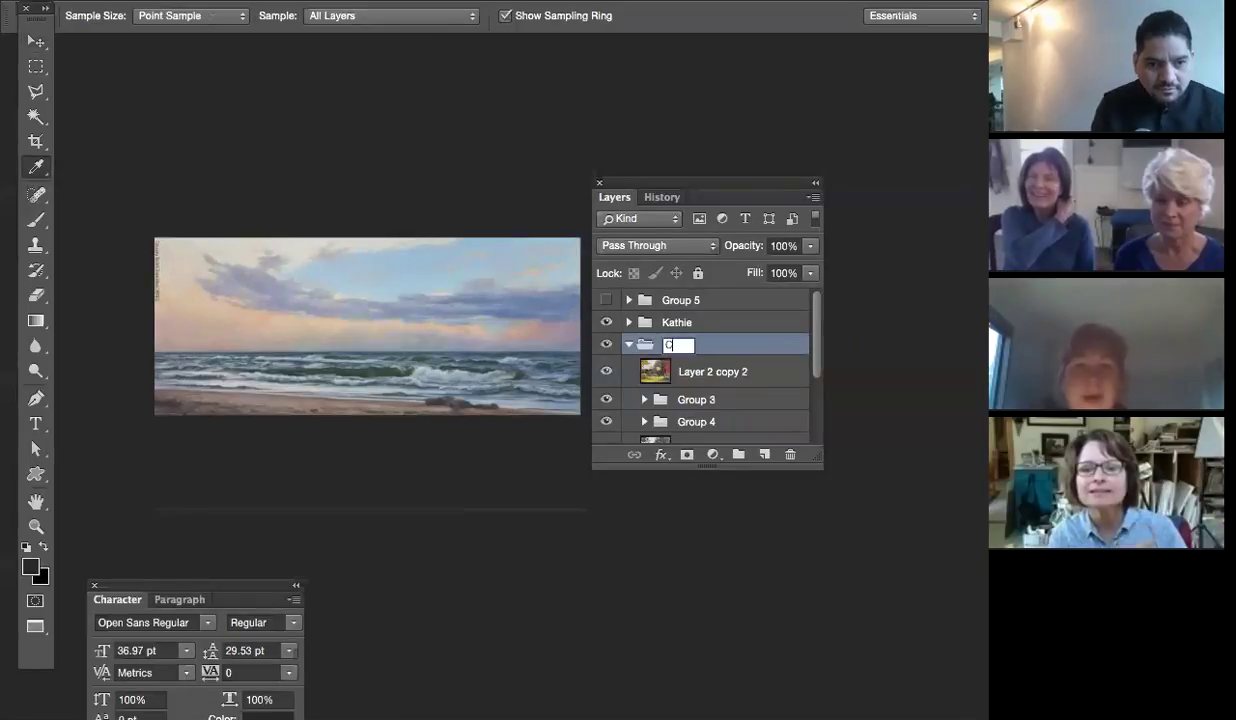
pyautogui.press('Return')
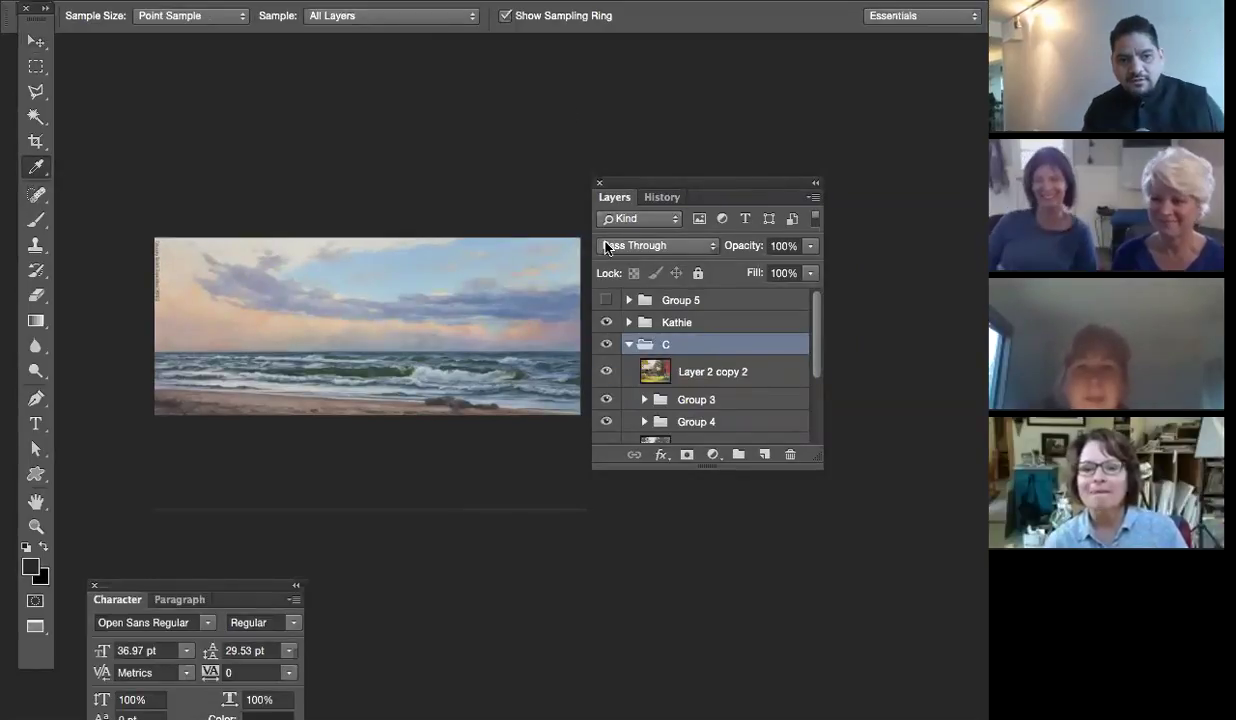
pyautogui.click(606, 322)
pyautogui.click(629, 344)
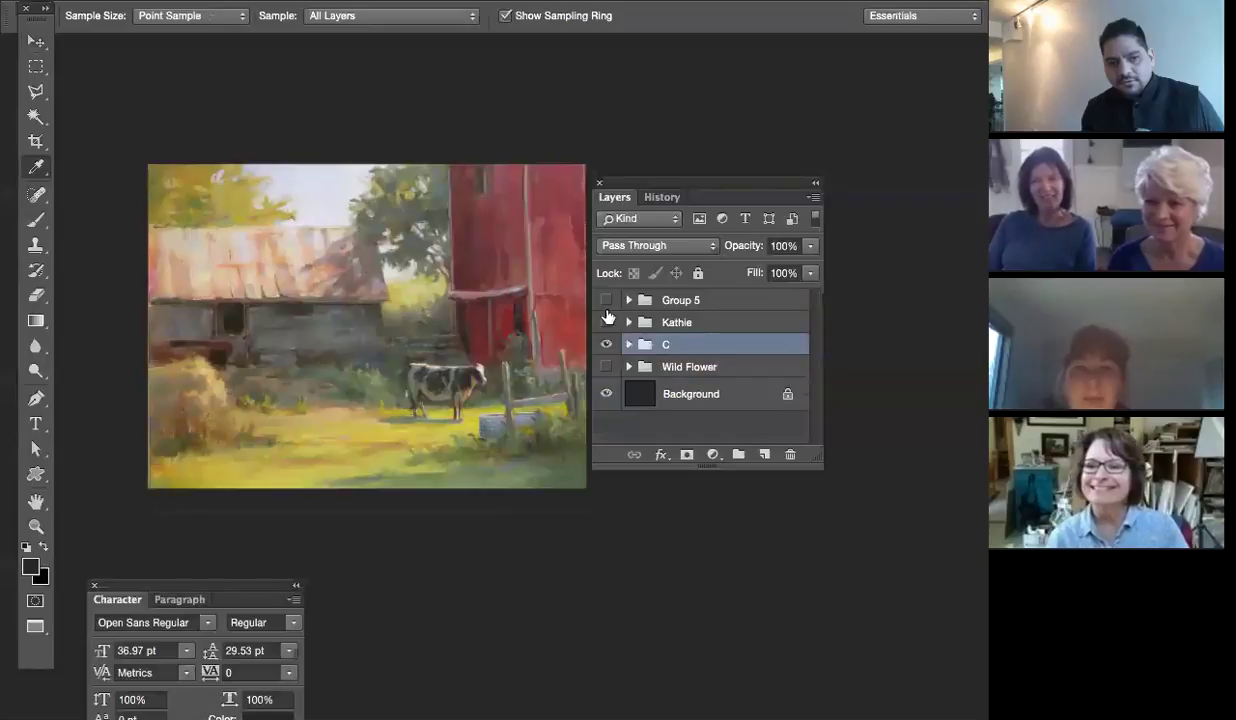
# Show the seascape group again and rename it to D
pyautogui.click(606, 322)
pyautogui.click(673, 322)
pyautogui.doubleClick(676, 322)
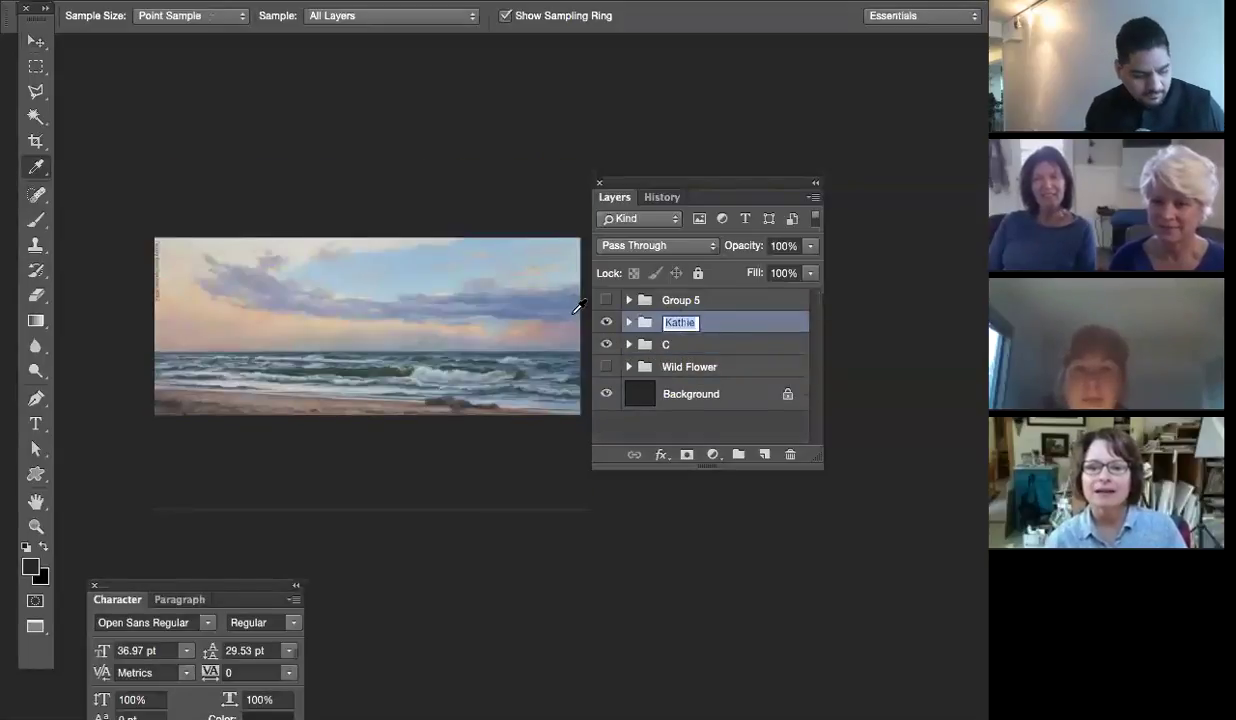
pyautogui.write('D')
pyautogui.press('Return')
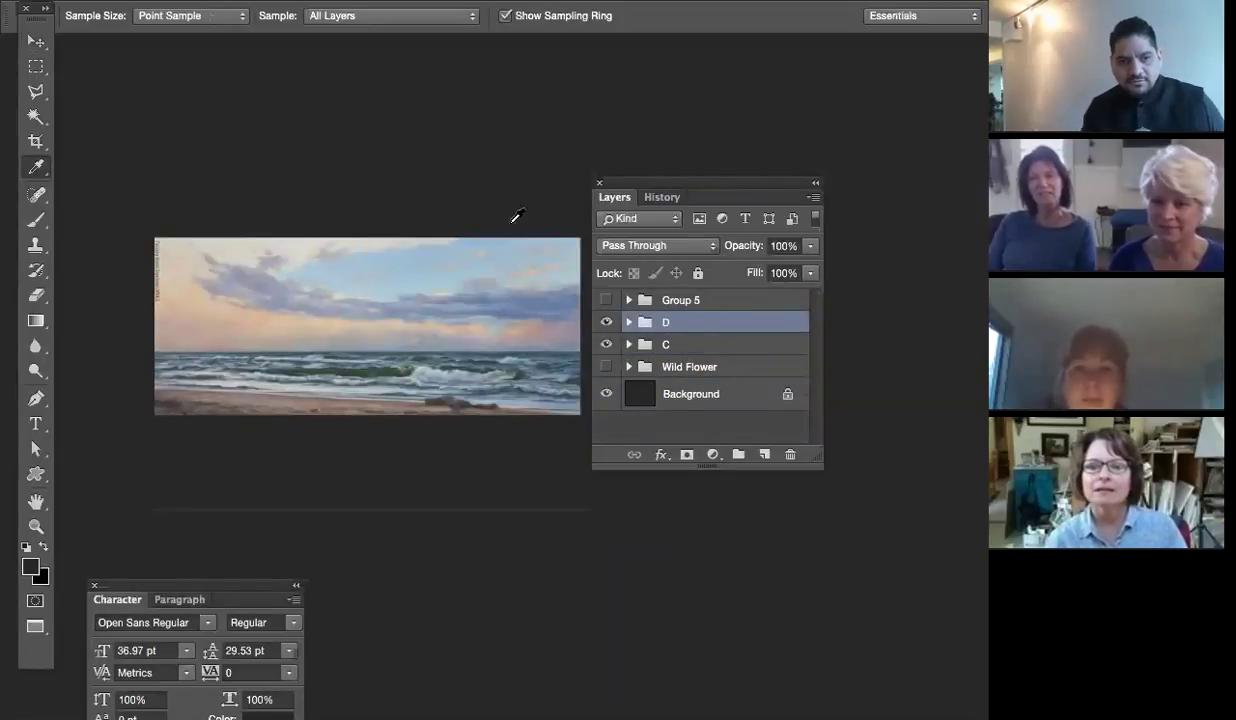
# Show the farm landscape's group and rename it to K
pyautogui.click(606, 300)
pyautogui.doubleClick(680, 300)
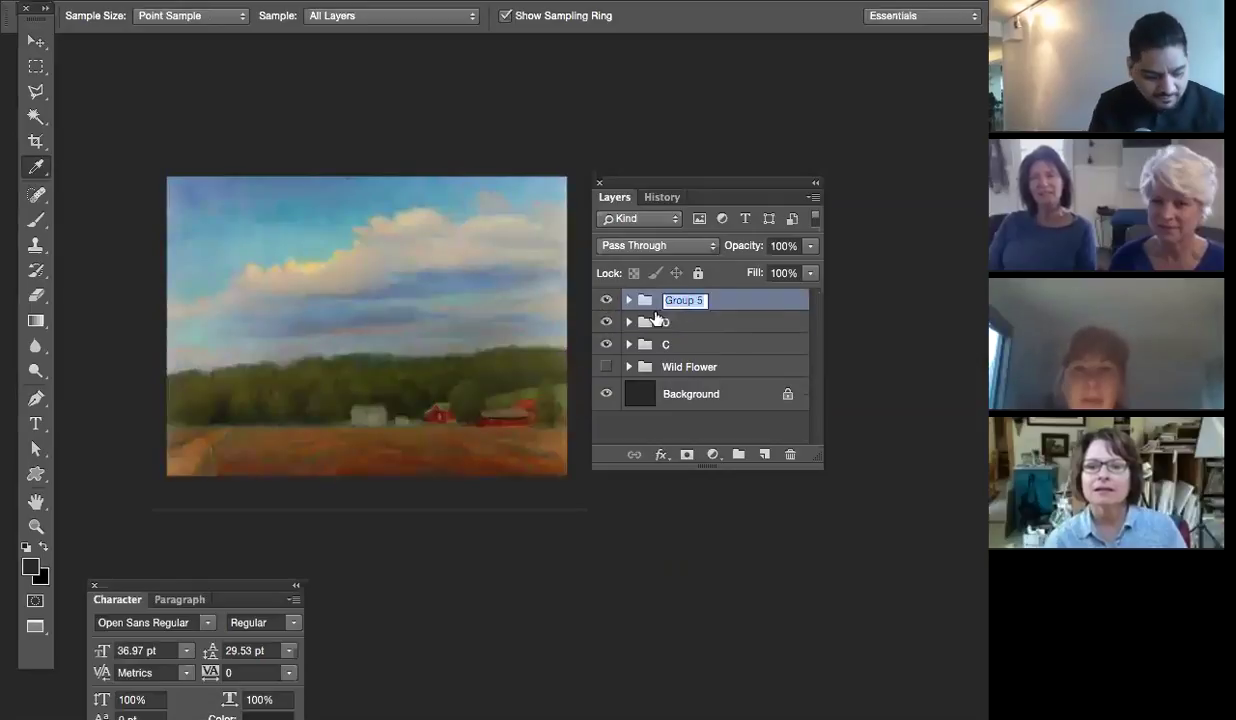
pyautogui.write('K')
pyautogui.press('Return')
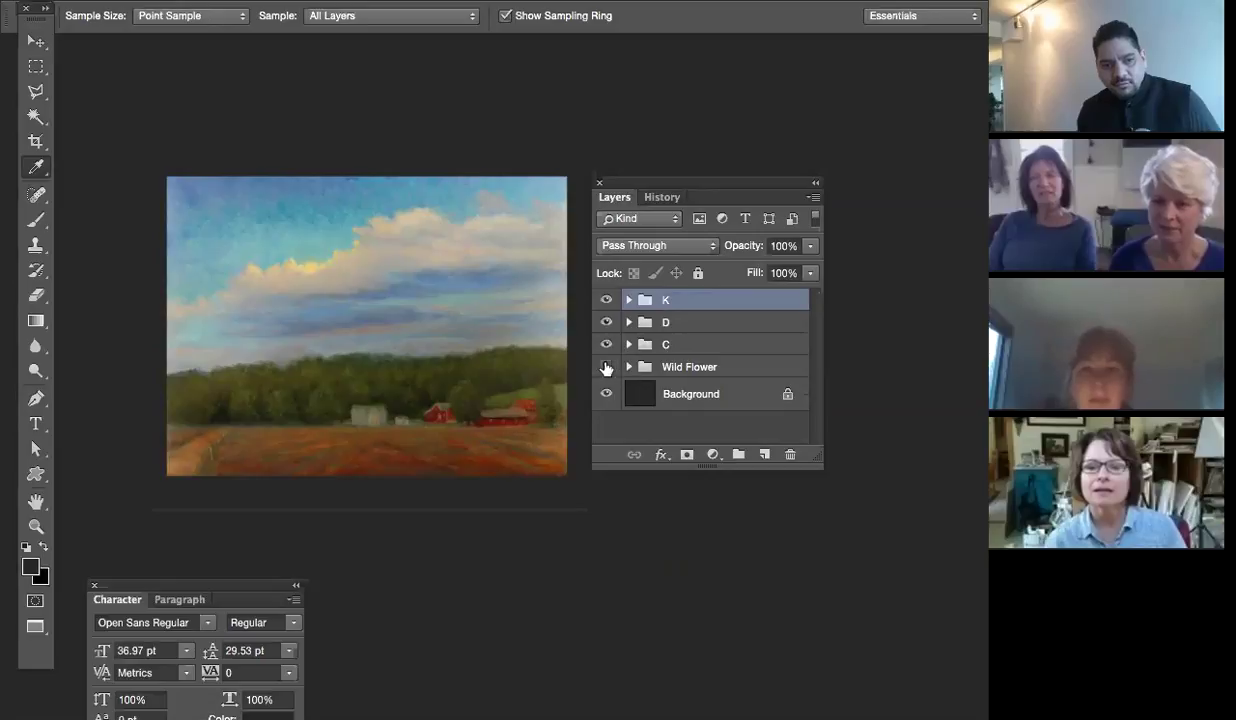
# Temporarily hide groups K, D and C to view the Wild Flower still life, and show them again
pyautogui.moveTo(606, 344); pyautogui.dragTo(606, 300)
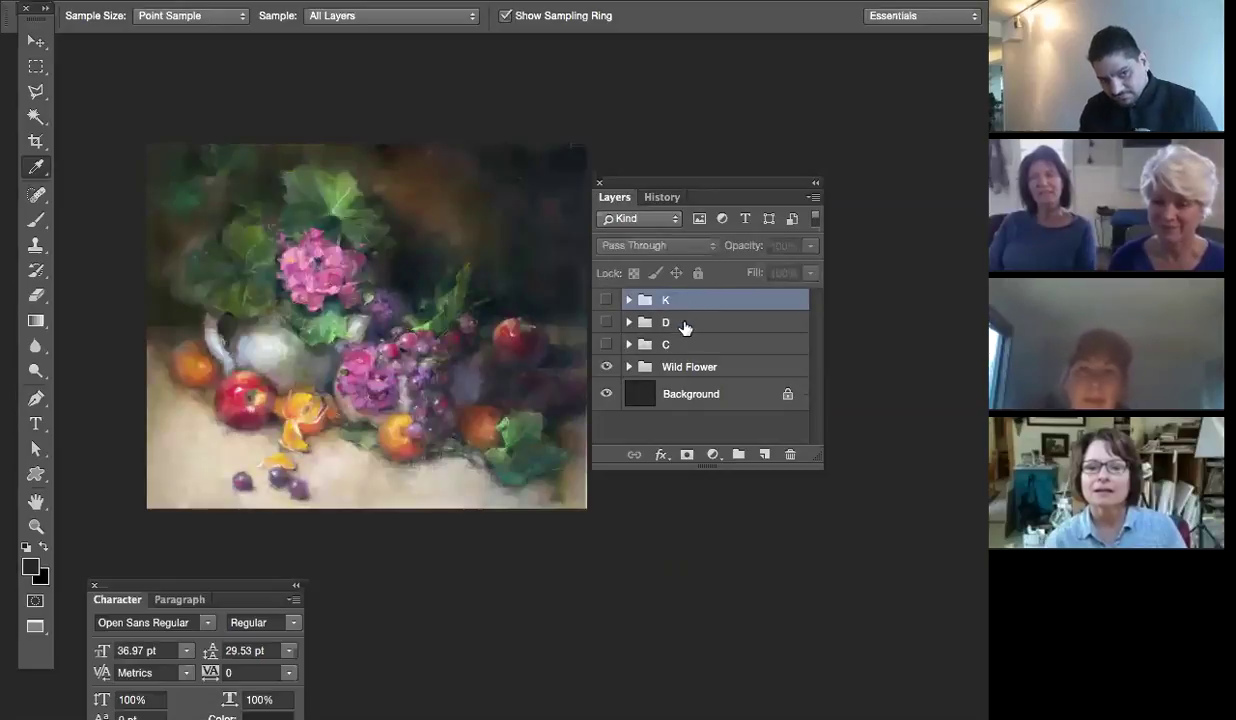
pyautogui.moveTo(606, 344); pyautogui.dragTo(606, 300)
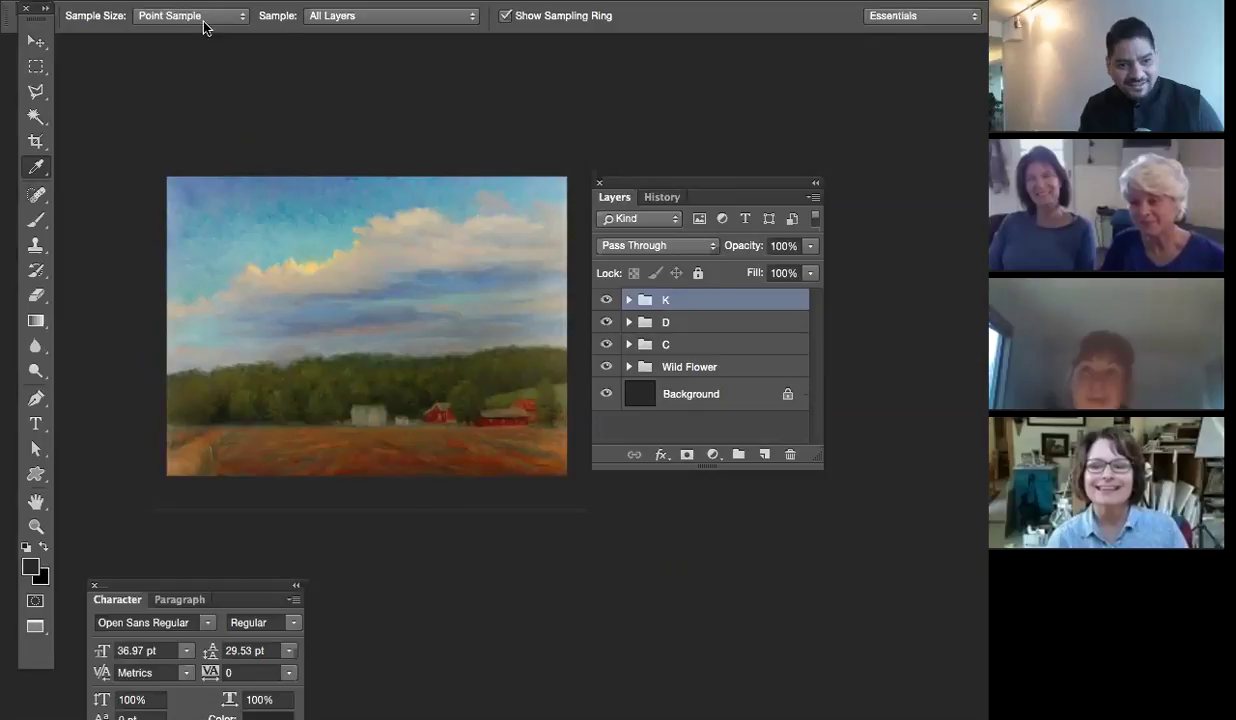
# Place the Layers panel beside the canvas and enlarge the farm landscape in the free space
pyautogui.moveTo(634, 183); pyautogui.dragTo(849, 172)
pyautogui.moveTo(388, 260)
pyautogui.mouseDown()
pyautogui.moveTo(543, 230)
pyautogui.moveTo(510, 243)
pyautogui.mouseUp()
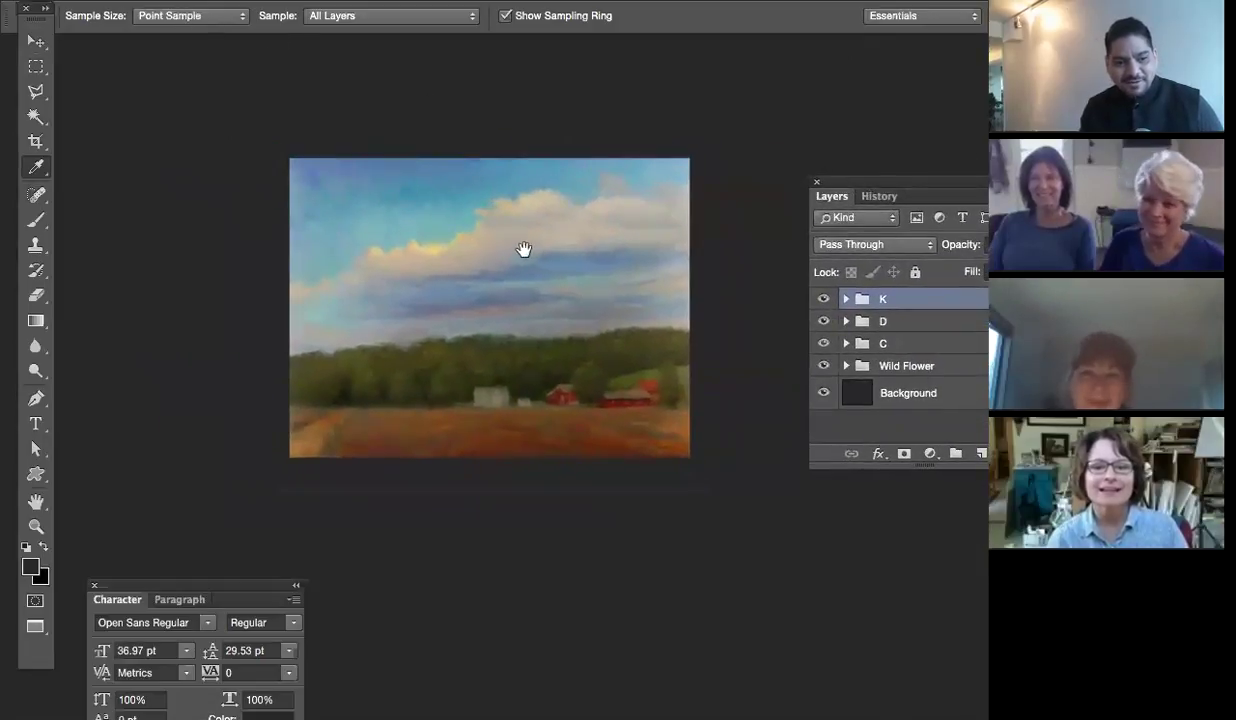
pyautogui.scroll(3, 485, 250)
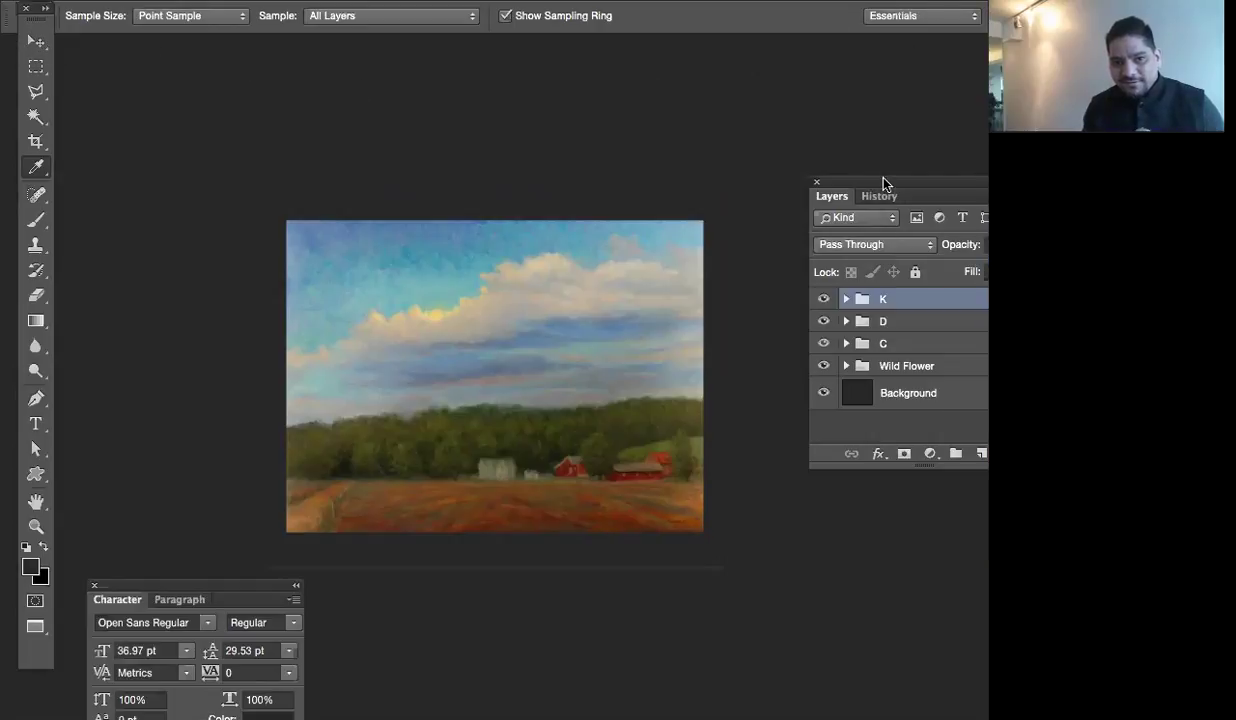
pyautogui.moveTo(883, 185); pyautogui.dragTo(825, 185)
pyautogui.moveTo(571, 365); pyautogui.dragTo(411, 251)
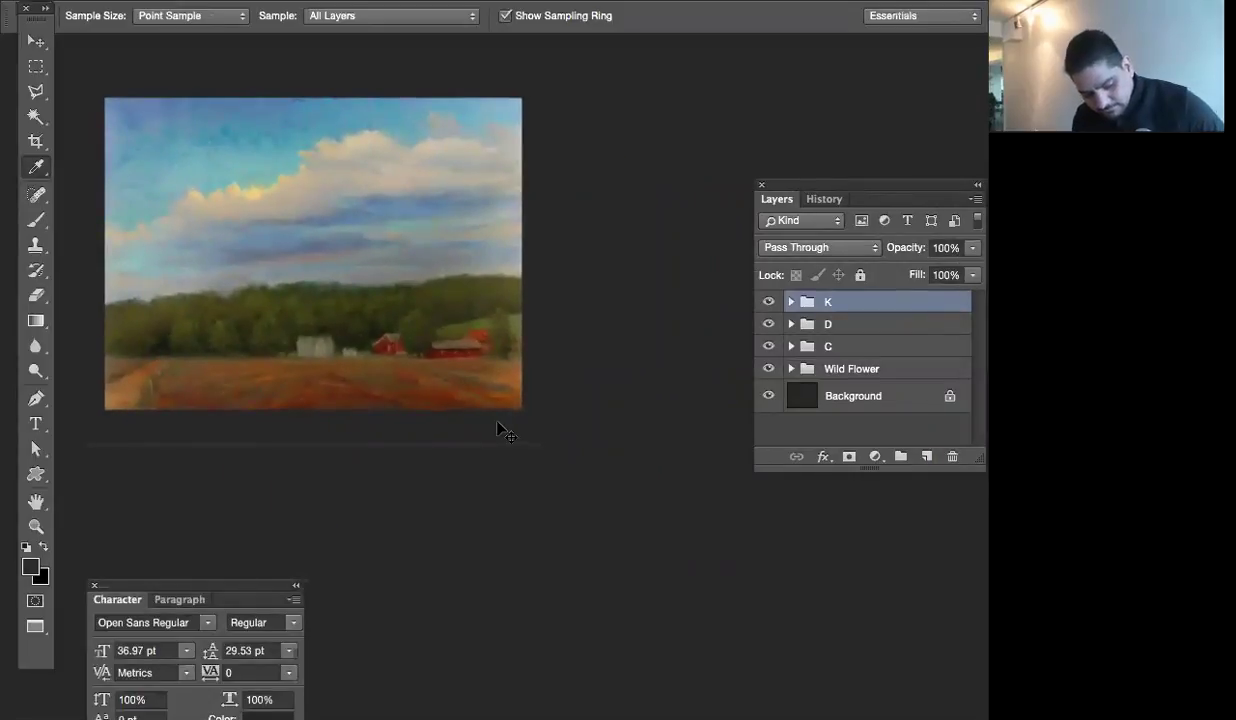
pyautogui.scroll(2, 499, 422)
pyautogui.moveTo(370, 193)
pyautogui.mouseDown()
pyautogui.moveTo(535, 323)
pyautogui.moveTo(527, 307)
pyautogui.mouseUp()
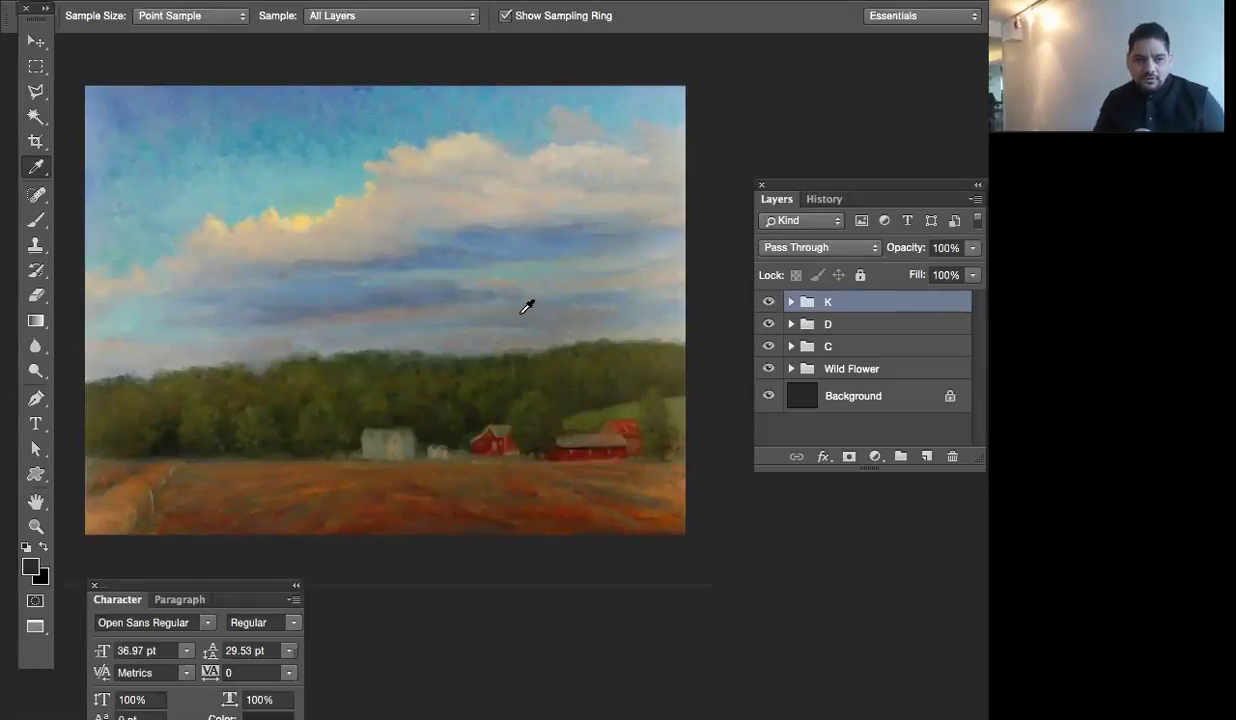
# Check the greyscale copy inside group K and add a new empty layer above Layer 7 copy 2
pyautogui.click(791, 301)
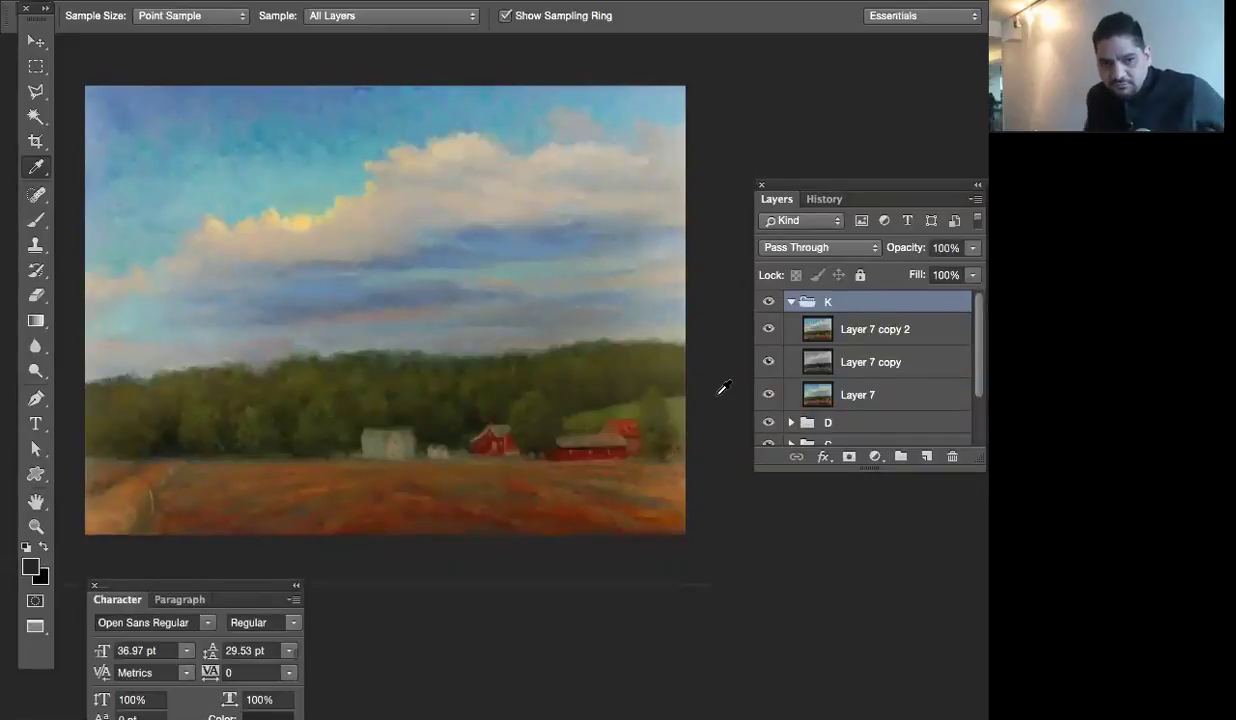
pyautogui.click(768, 329)
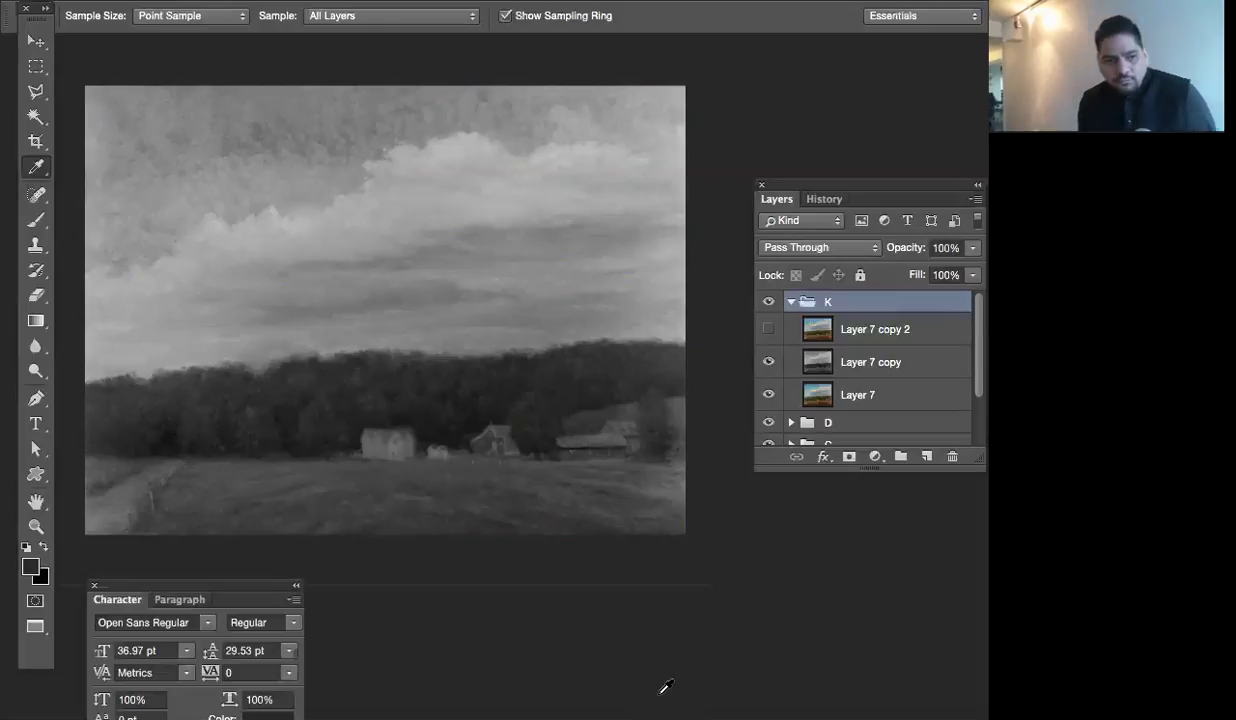
pyautogui.click(768, 330)
pyautogui.click(865, 330)
pyautogui.click(926, 456)
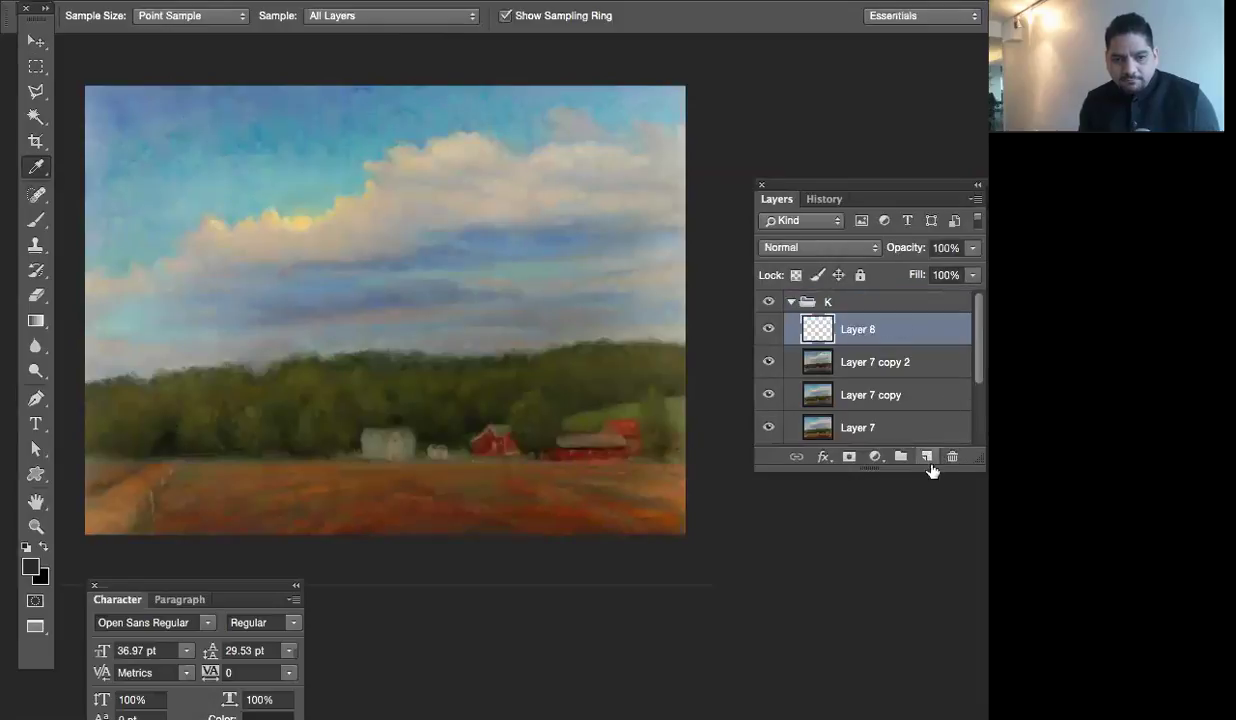
# Extend the Layers panel and paint two small circles linked by a large circular loop over the landscape in black on Layer 8
pyautogui.moveTo(964, 461); pyautogui.dragTo(966, 531)
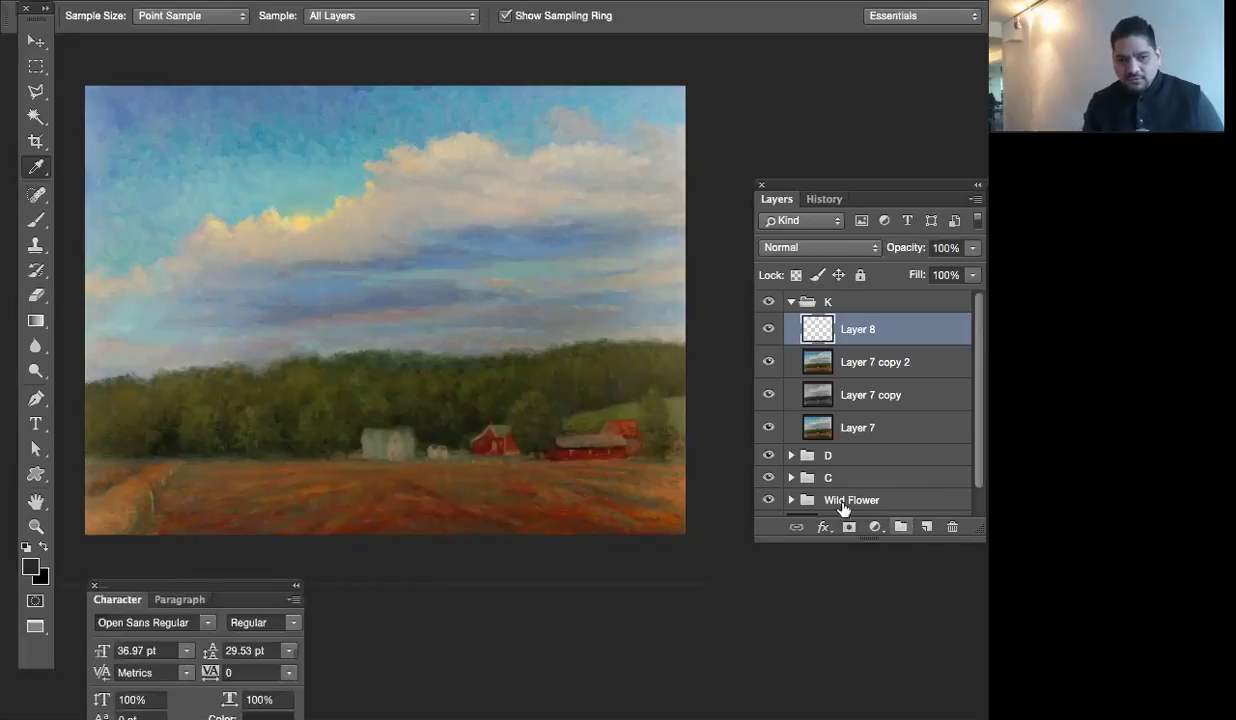
pyautogui.press('d')
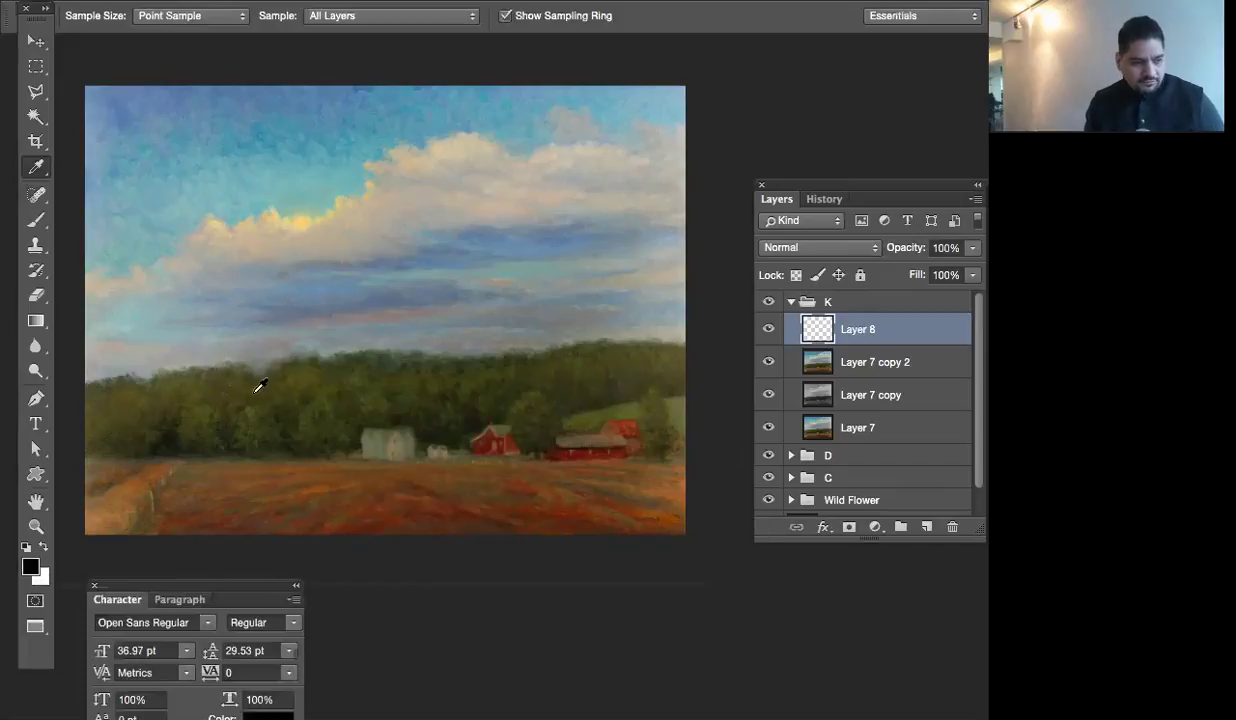
pyautogui.press('c')
pyautogui.press('b')
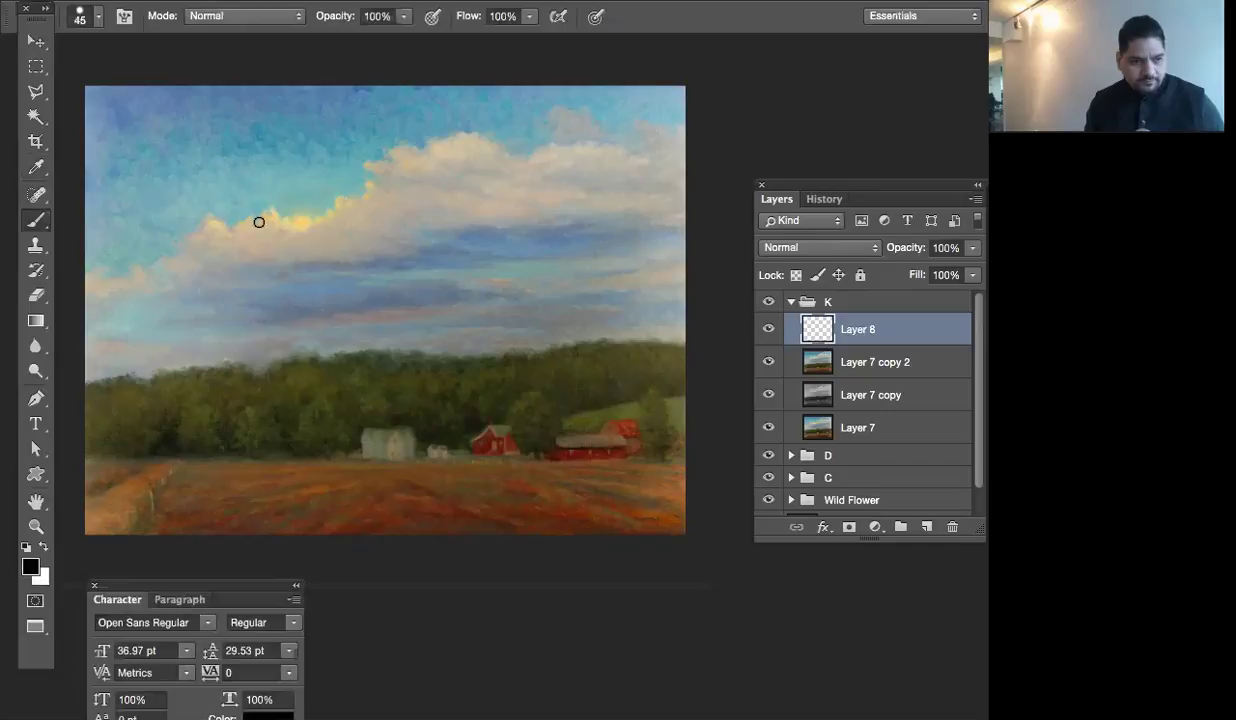
pyautogui.moveTo(179, 197)
pyautogui.mouseDown()
pyautogui.moveTo(265, 193)
pyautogui.moveTo(236, 255)
pyautogui.moveTo(195, 203)
pyautogui.mouseUp()
pyautogui.moveTo(575, 378)
pyautogui.mouseDown()
pyautogui.moveTo(610, 300)
pyautogui.moveTo(552, 308)
pyautogui.mouseUp()
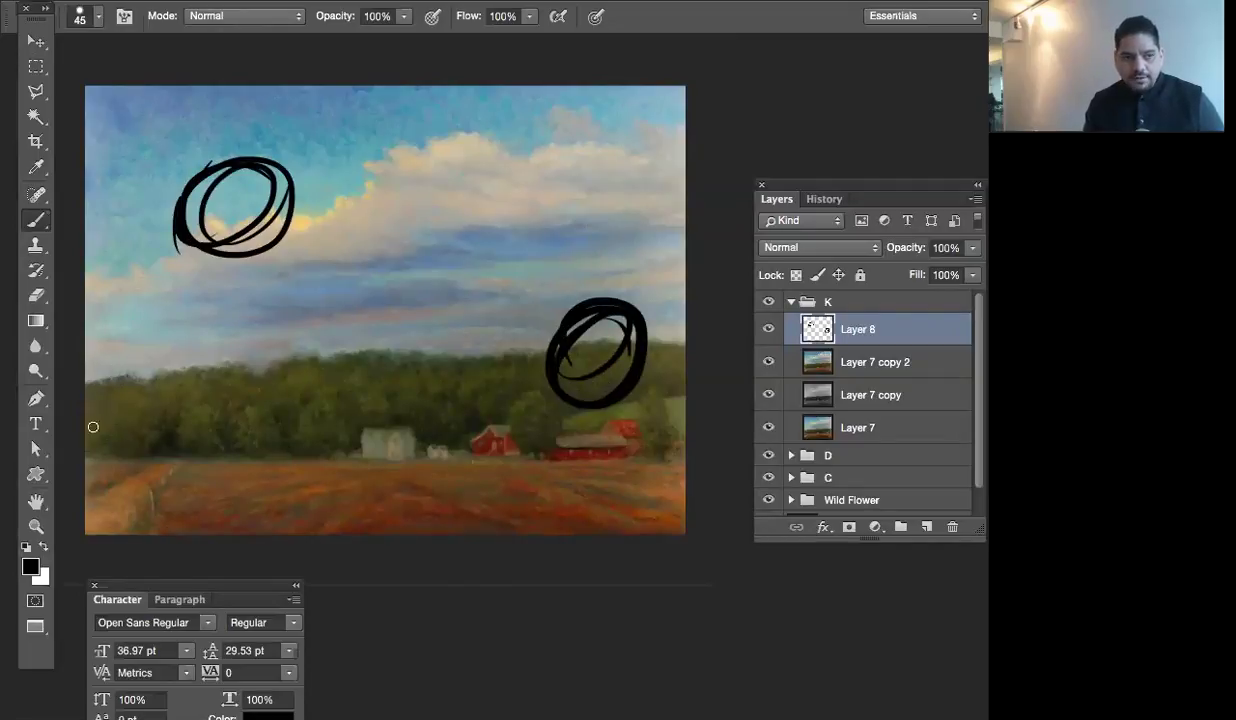
pyautogui.moveTo(145, 385); pyautogui.dragTo(152, 278)
pyautogui.moveTo(195, 228)
pyautogui.mouseDown()
pyautogui.moveTo(582, 358)
pyautogui.moveTo(221, 516)
pyautogui.moveTo(347, 172)
pyautogui.moveTo(381, 555)
pyautogui.moveTo(280, 186)
pyautogui.moveTo(488, 259)
pyautogui.mouseUp()
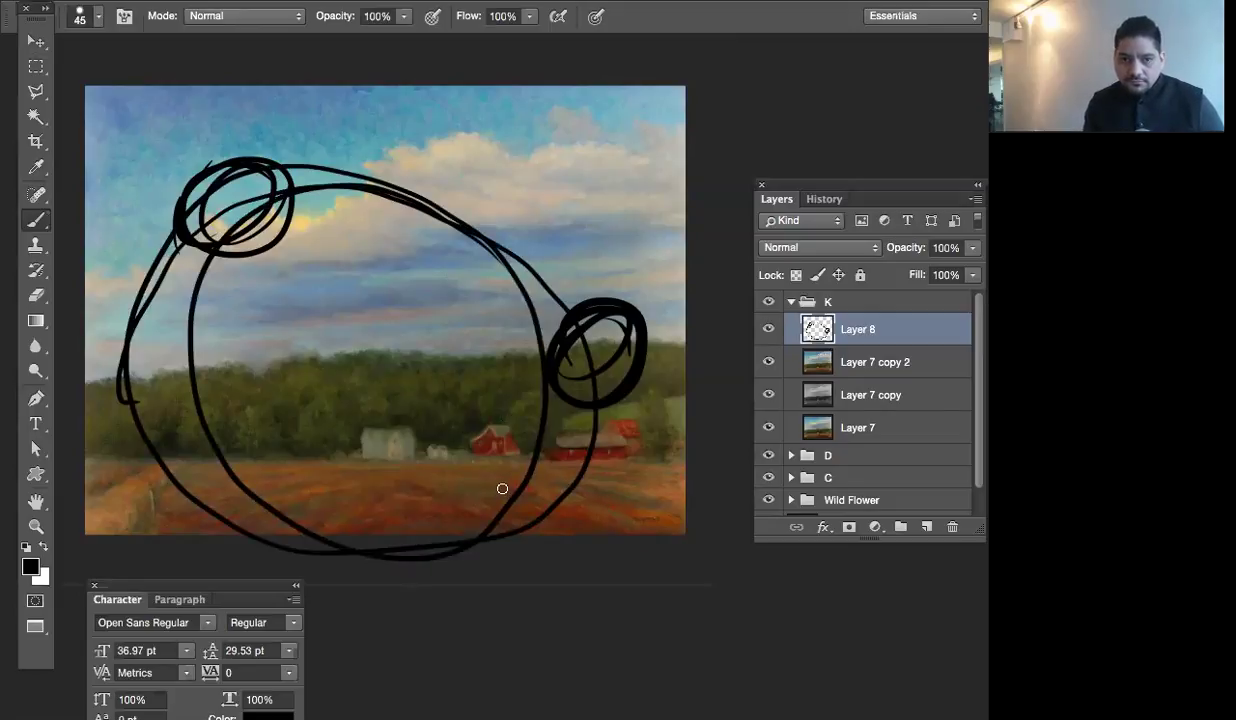
# Hide Layer 8, add a new layer above Layer 7 copy 2, and paint black lines along the treetops and field edge
pyautogui.click(768, 329)
pyautogui.click(893, 366)
pyautogui.click(895, 515)
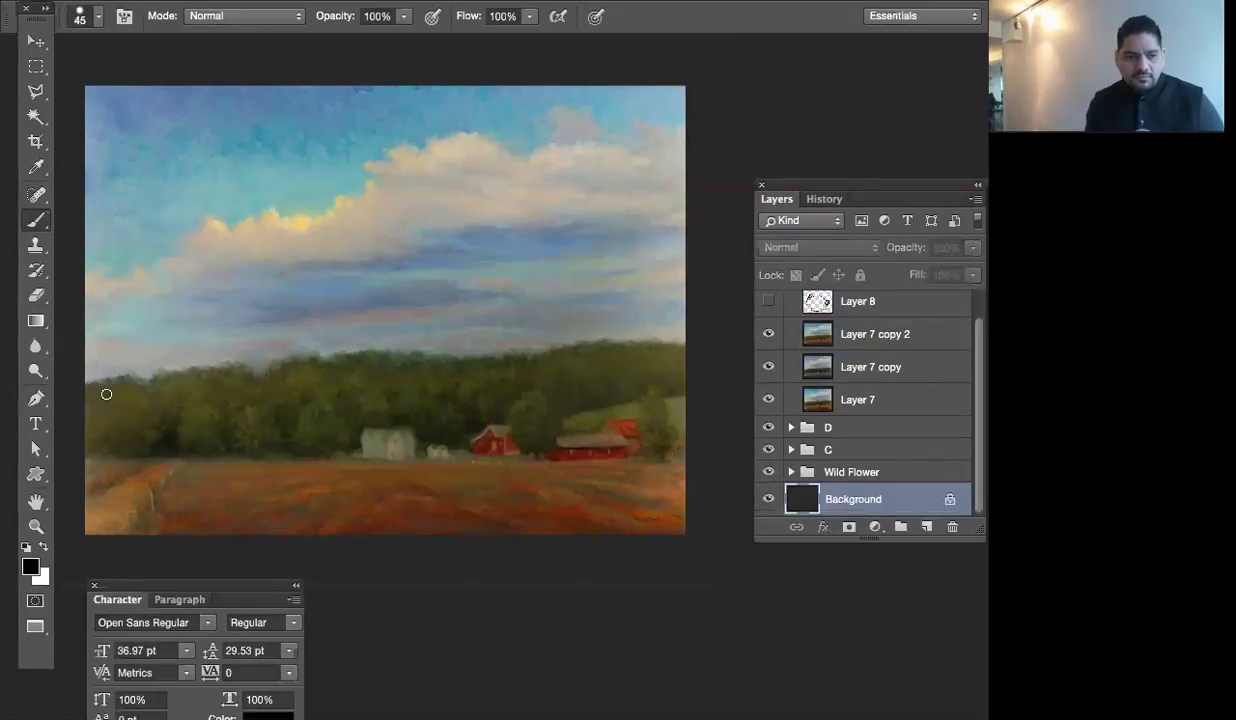
pyautogui.click(852, 334)
pyautogui.click(926, 527)
pyautogui.moveTo(82, 383); pyautogui.dragTo(696, 316)
pyautogui.moveTo(127, 436); pyautogui.dragTo(715, 456)
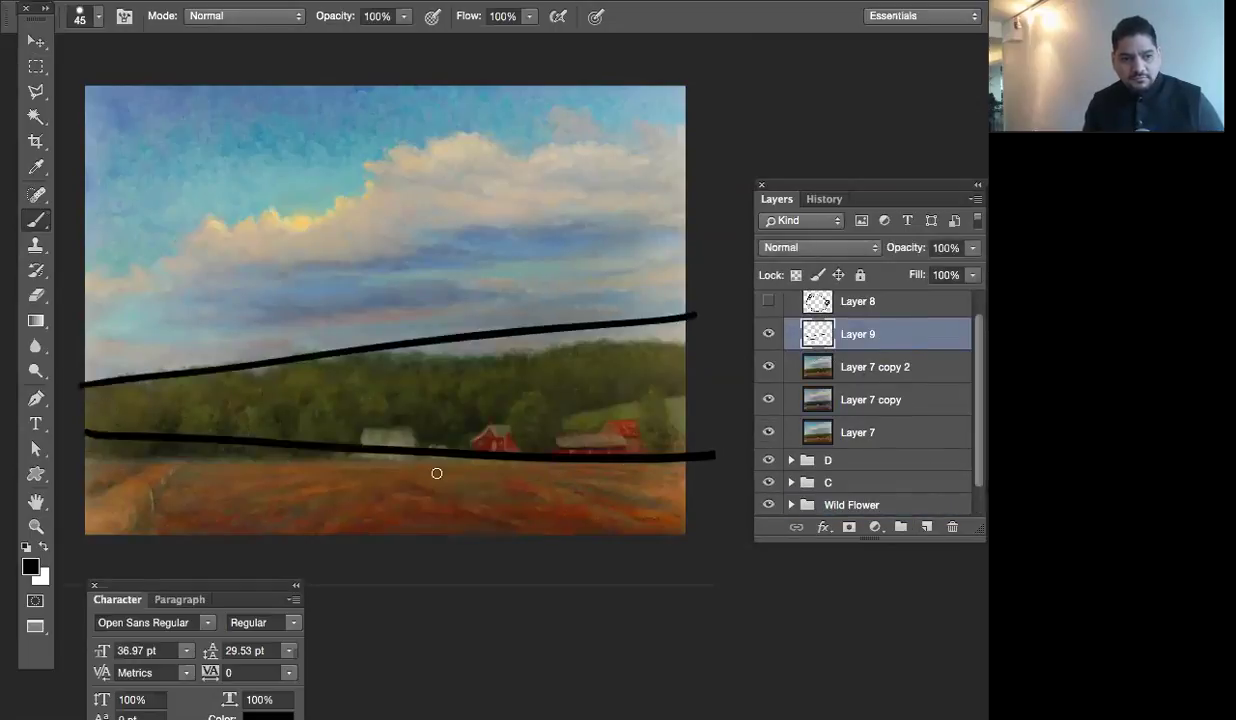
# Outline the dirt road, the row of farm buildings and the wedge-shaped cloud in black on Layer 9
pyautogui.moveTo(62, 533); pyautogui.dragTo(178, 441)
pyautogui.moveTo(185, 448); pyautogui.dragTo(138, 570)
pyautogui.moveTo(369, 428)
pyautogui.mouseDown()
pyautogui.moveTo(363, 473)
pyautogui.moveTo(471, 413)
pyautogui.moveTo(616, 471)
pyautogui.moveTo(350, 428)
pyautogui.mouseUp()
pyautogui.moveTo(185, 284)
pyautogui.mouseDown()
pyautogui.moveTo(665, 182)
pyautogui.moveTo(246, 260)
pyautogui.moveTo(215, 305)
pyautogui.mouseUp()
# Fill Layer 7 copy 2 with white, then hide the line sketch on Layer 9 and show the circle sketch on Layer 8
pyautogui.click(891, 366)
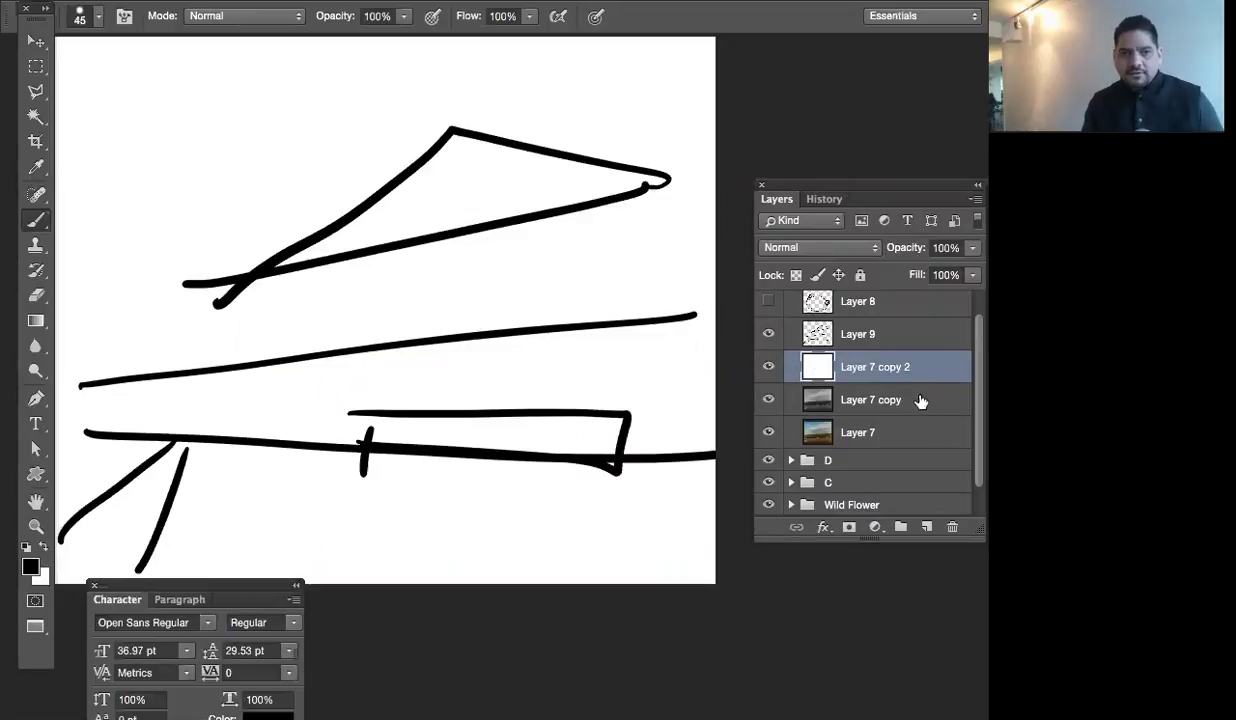
pyautogui.click(768, 333)
pyautogui.click(768, 301)
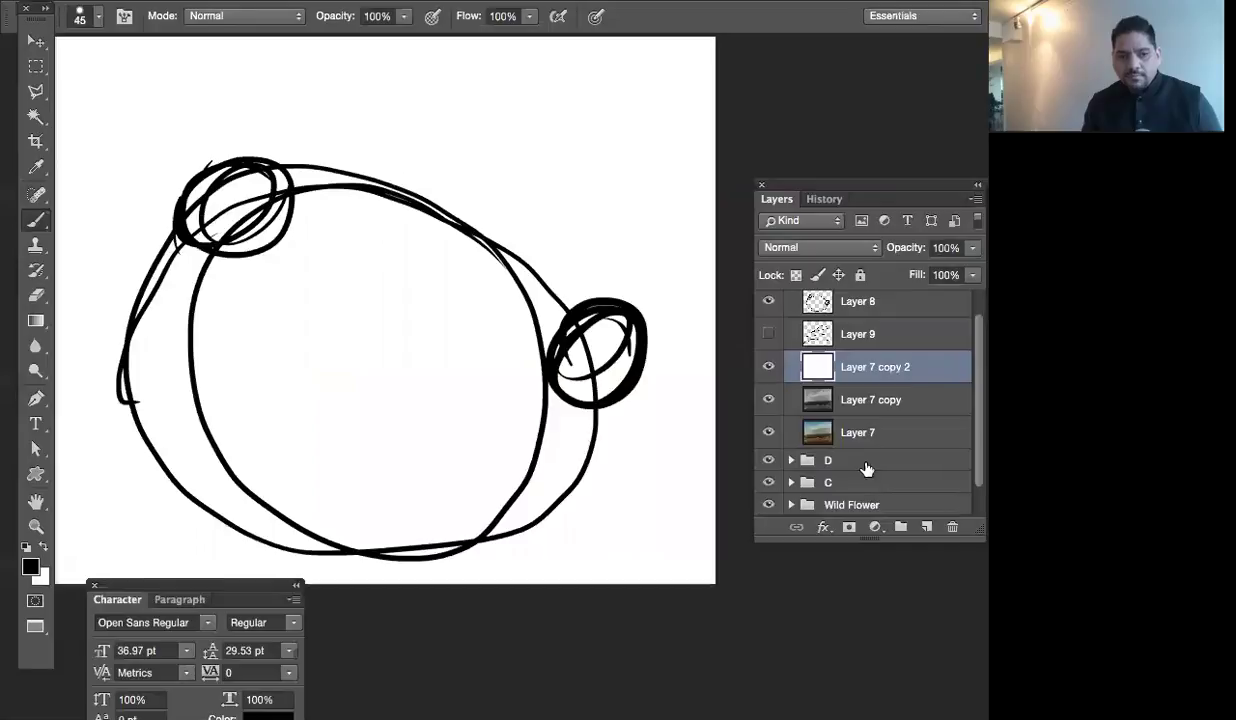
# Move the circle sketch on Layer 8 upward and slightly to the right on the white background
pyautogui.click(858, 303)
pyautogui.press('c')
pyautogui.press('v')
pyautogui.moveTo(620, 362)
pyautogui.mouseDown()
pyautogui.moveTo(593, 337)
pyautogui.moveTo(684, 326)
pyautogui.mouseUp()
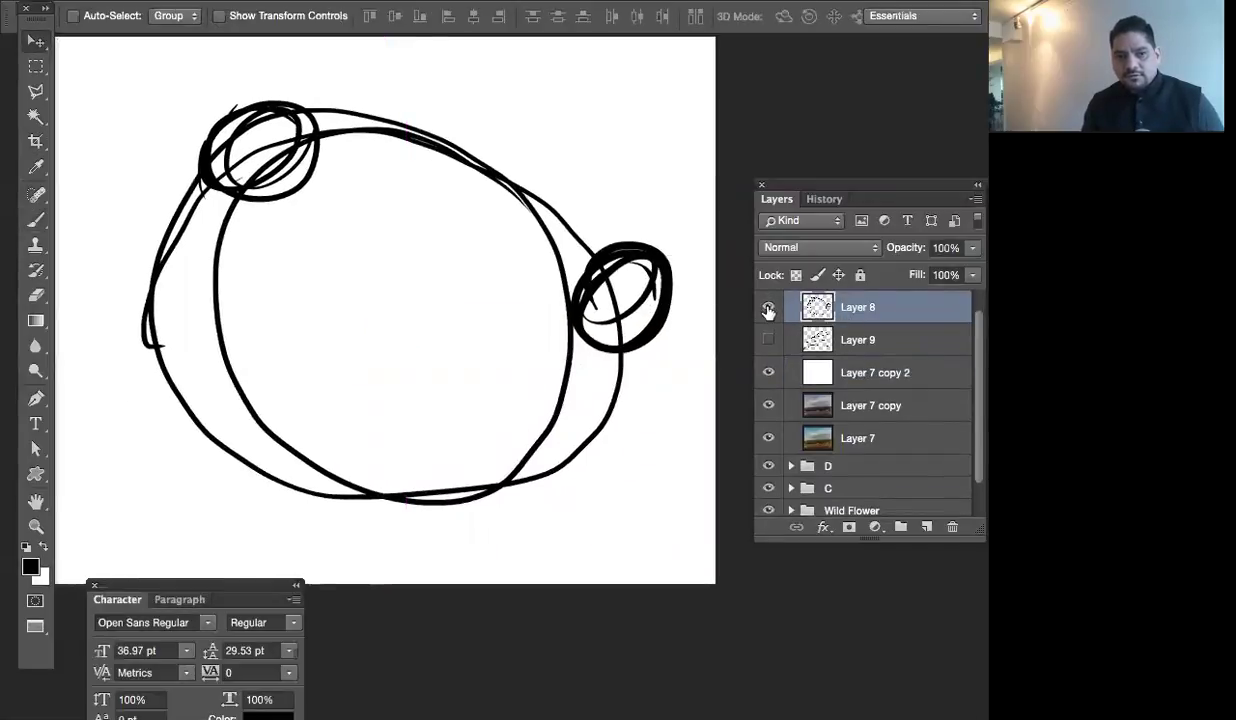
# Compare the circle sketch on Layer 8 with the line sketch on Layer 9 by alternating their visibility
pyautogui.click(769, 308)
pyautogui.click(768, 340)
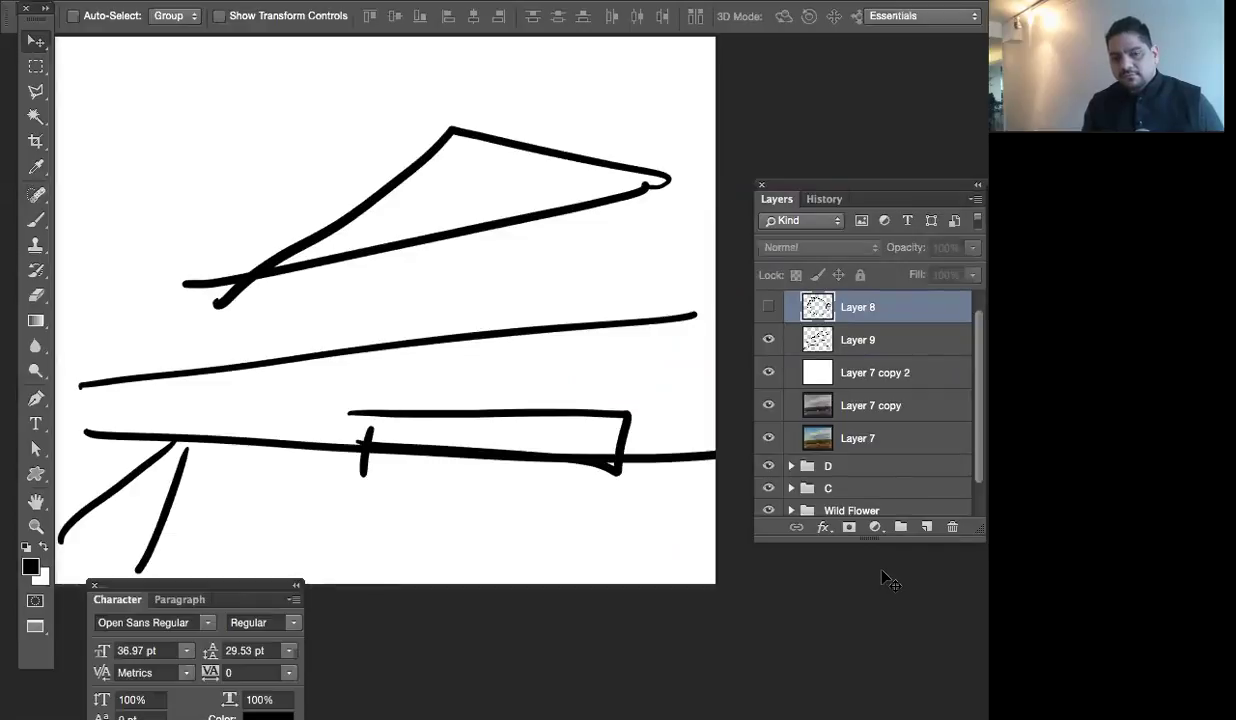
pyautogui.click(768, 307)
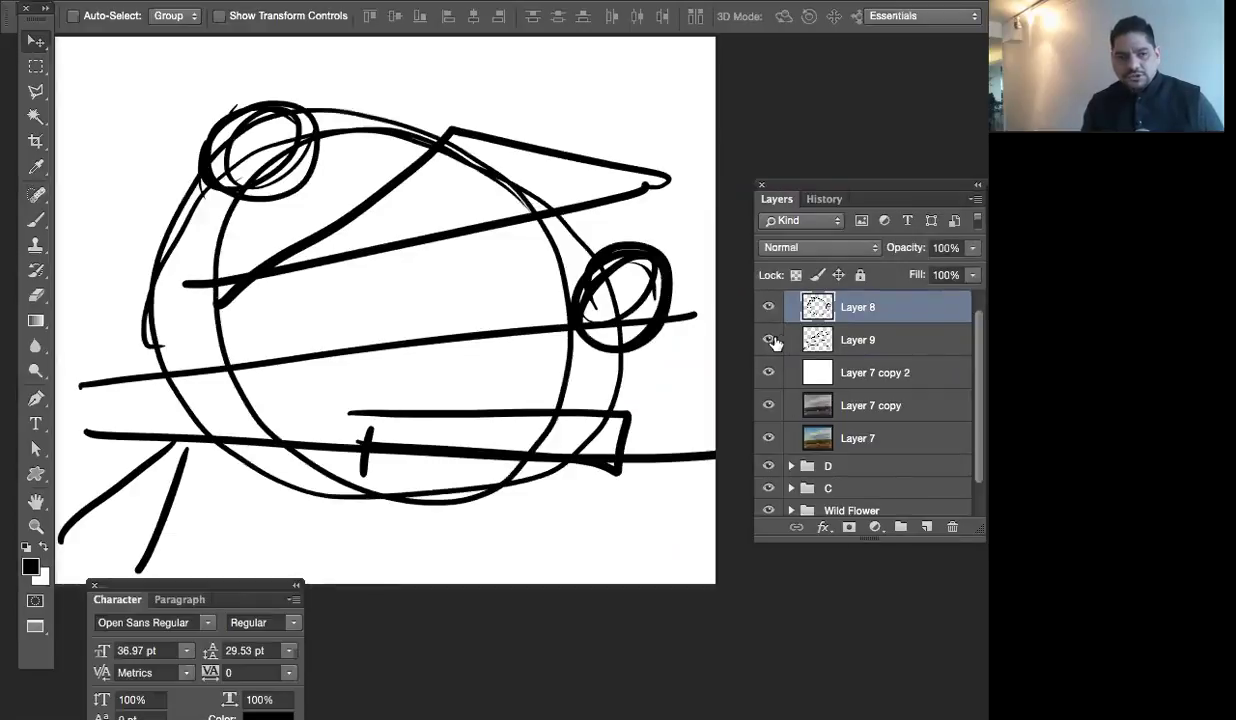
pyautogui.click(768, 340)
pyautogui.click(768, 340)
pyautogui.click(768, 307)
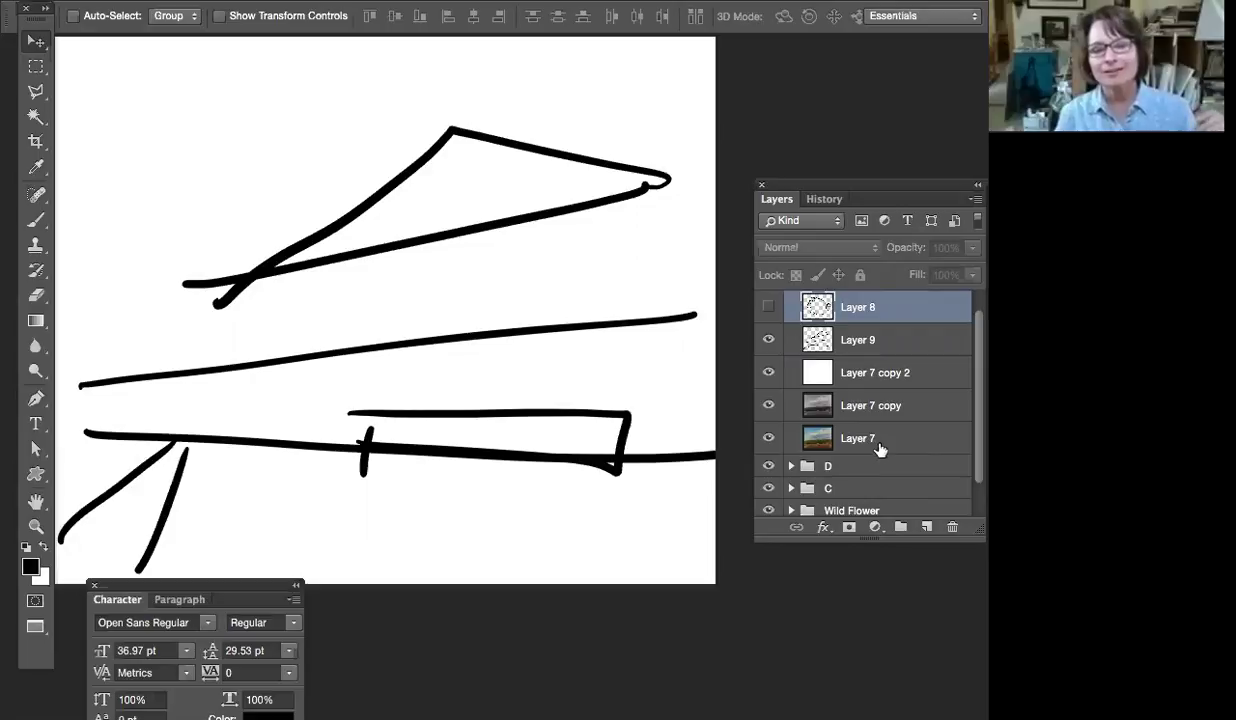
pyautogui.click(769, 307)
pyautogui.click(768, 340)
# Add a new layer above Layer 8 and paint a straight horizontal black line across the lower part of the large circle
pyautogui.click(849, 340)
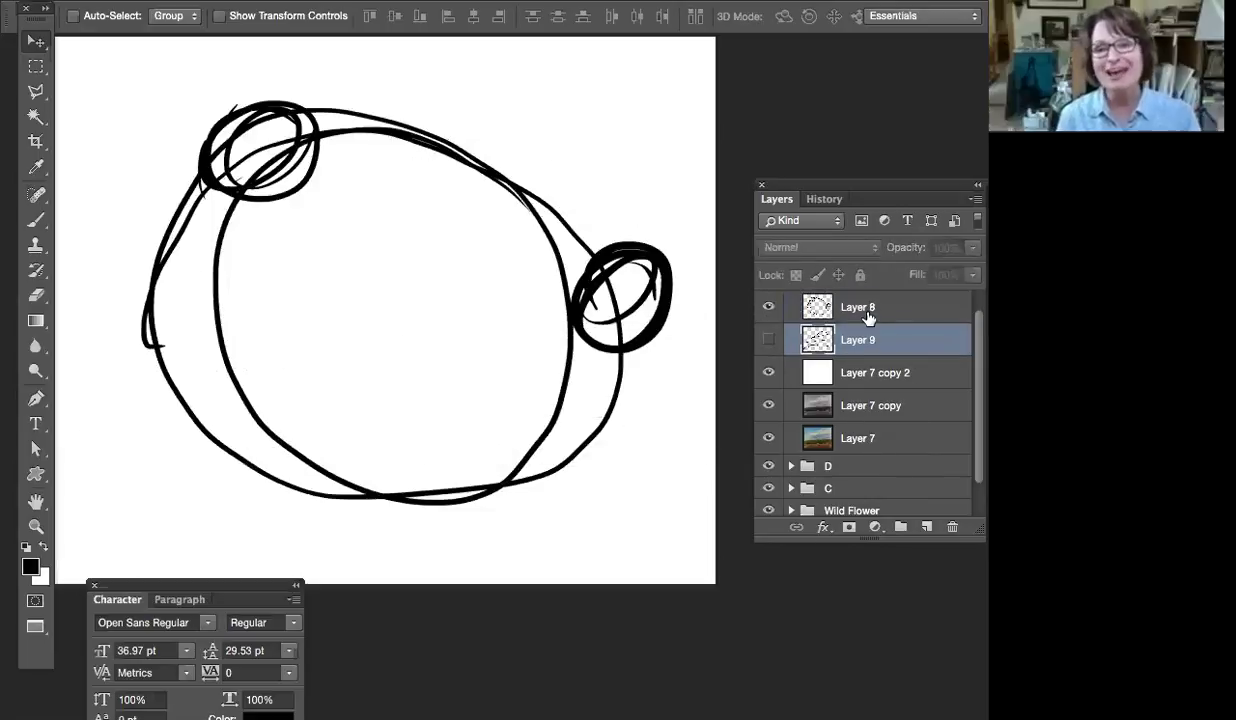
pyautogui.click(868, 317)
pyautogui.click(926, 527)
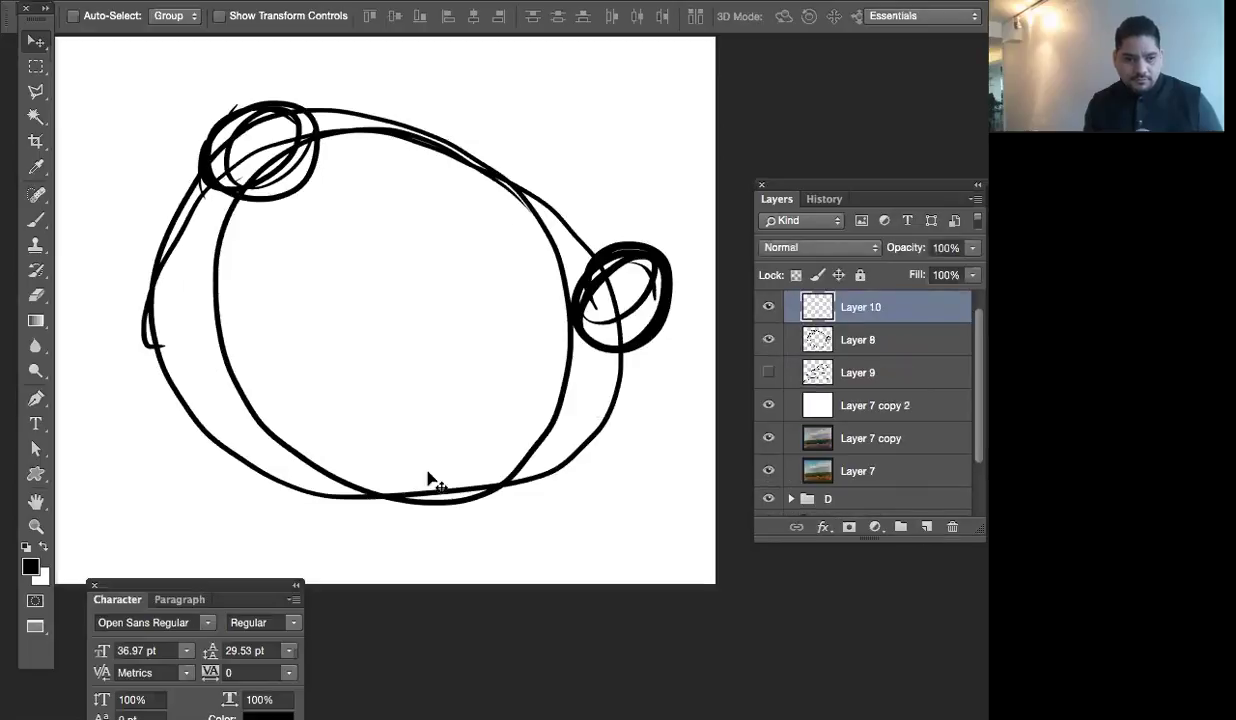
pyautogui.press('b')
pyautogui.moveTo(143, 434); pyautogui.dragTo(190, 434)
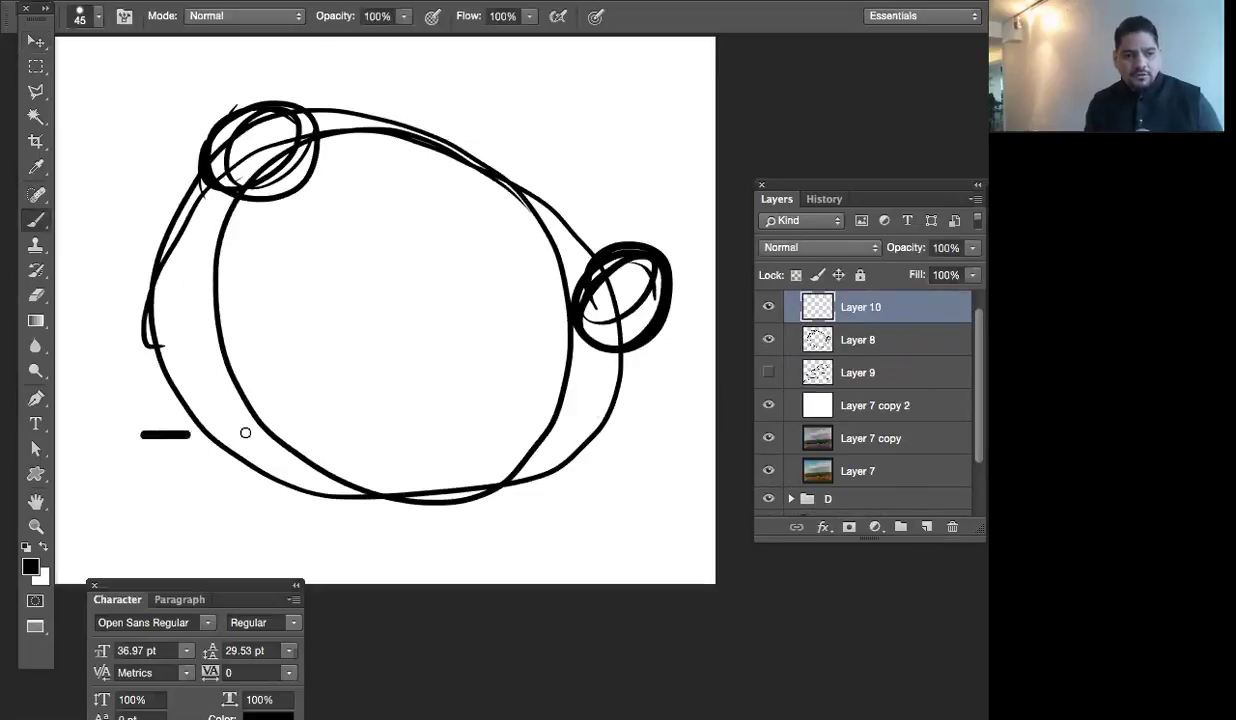
pyautogui.keyDown('shift'); pyautogui.click(577, 434); pyautogui.keyUp('shift')
# Try to erase the area around the horizontal line on Layer 10 with the Eraser enlarged to 250
pyautogui.press('e')
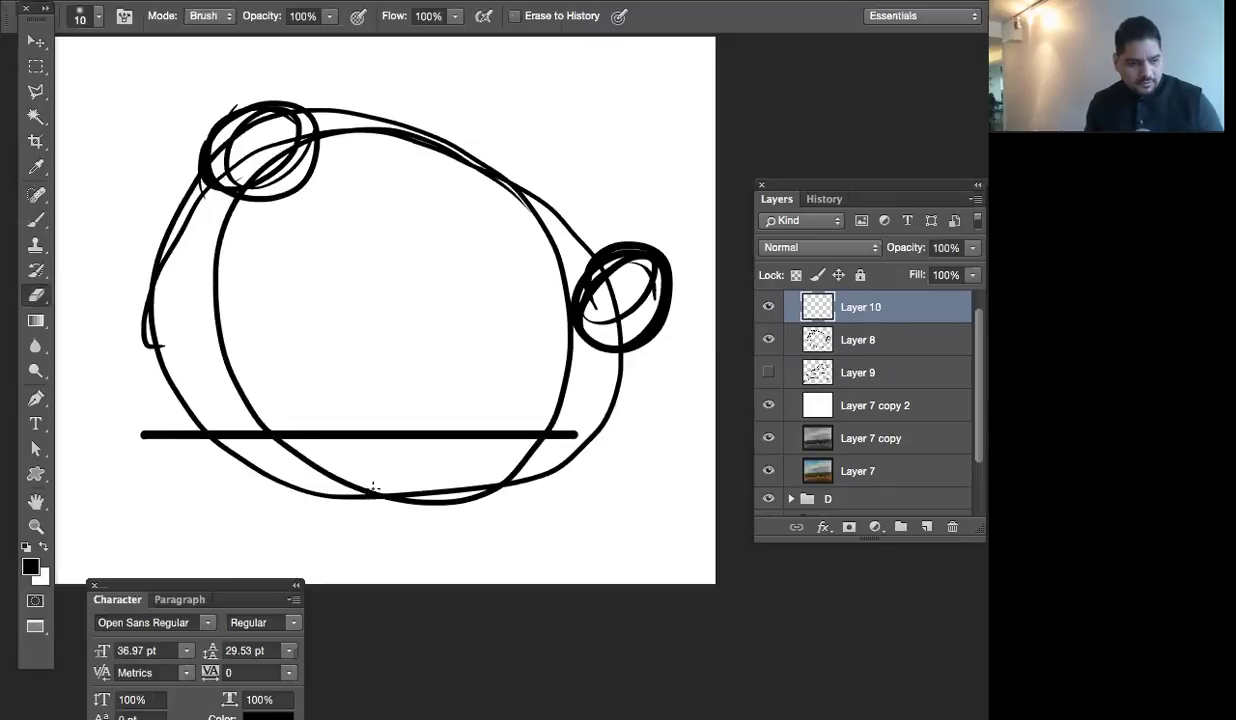
pyautogui.press('x')
pyautogui.press(']')
pyautogui.press(']')
pyautogui.press(']')
pyautogui.press(']')
pyautogui.press(']')
pyautogui.press(']')
pyautogui.press(']')
pyautogui.press(']')
pyautogui.press(']')
pyautogui.press(']')
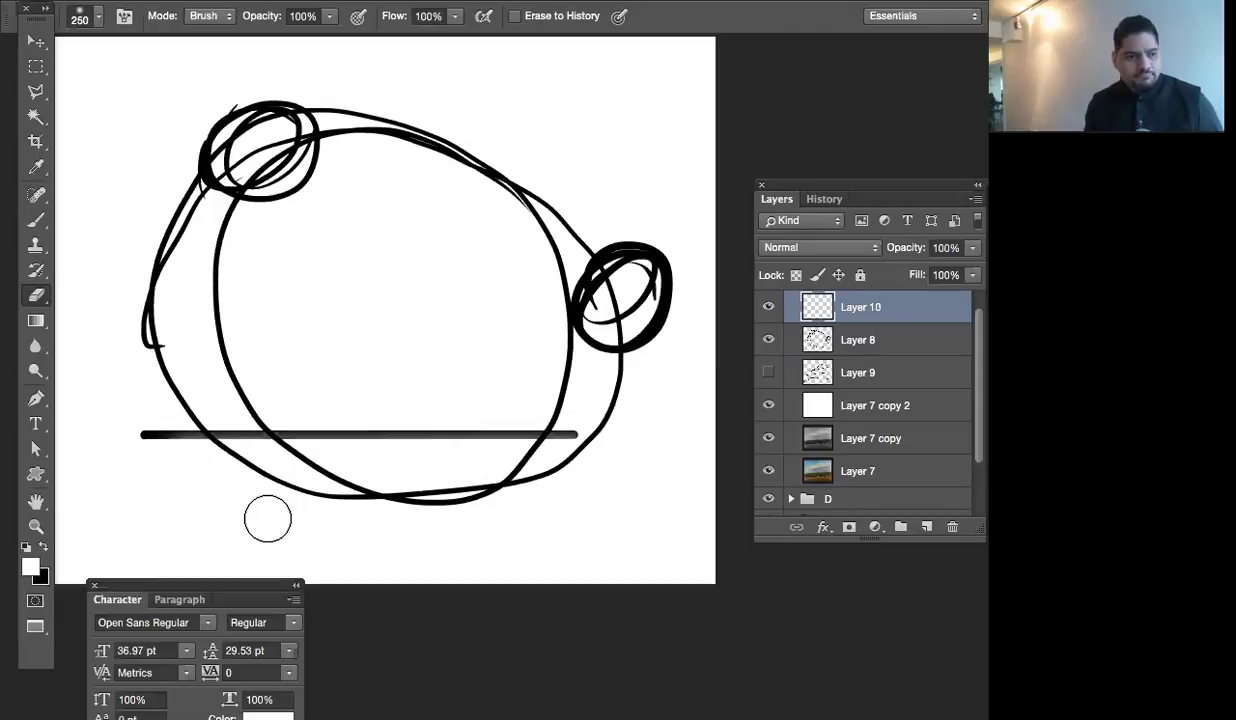
# Cover the parts of the large circle below the horizontal line with white paint on Layer 10, using a size 200 brush
pyautogui.press('b')
pyautogui.press(']')
pyautogui.press(']')
pyautogui.press(']')
pyautogui.press(']')
pyautogui.press(']')
pyautogui.press(']')
pyautogui.press(']')
pyautogui.press(']')
pyautogui.press(']')
pyautogui.press(']')
pyautogui.moveTo(155, 463)
pyautogui.mouseDown()
pyautogui.moveTo(582, 455)
pyautogui.moveTo(572, 479)
pyautogui.moveTo(245, 489)
pyautogui.moveTo(483, 489)
pyautogui.mouseUp()
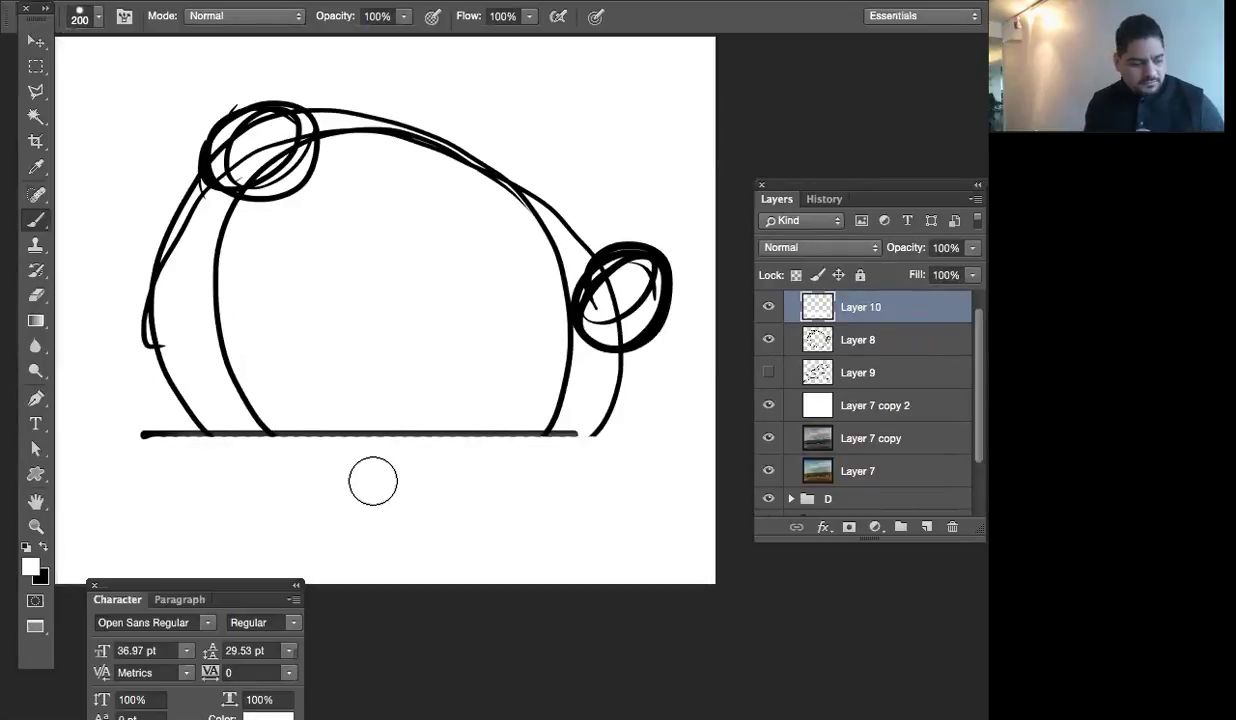
# Repaint the horizontal line in black with a size 60 brush, extending it past the right edge of the large circle's base
pyautogui.press('x')
pyautogui.press('[')
pyautogui.press('[')
pyautogui.press('[')
pyautogui.press('[')
pyautogui.press('[')
pyautogui.press('[')
pyautogui.press('[')
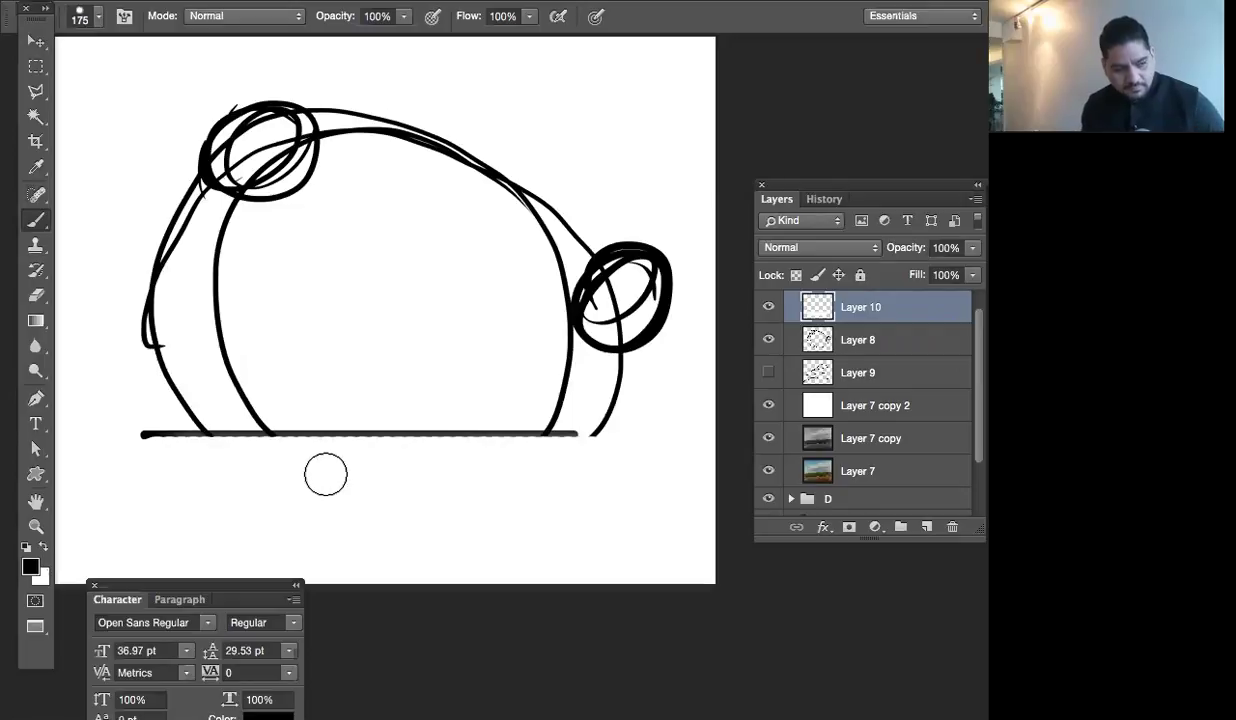
pyautogui.moveTo(145, 434); pyautogui.dragTo(636, 435)
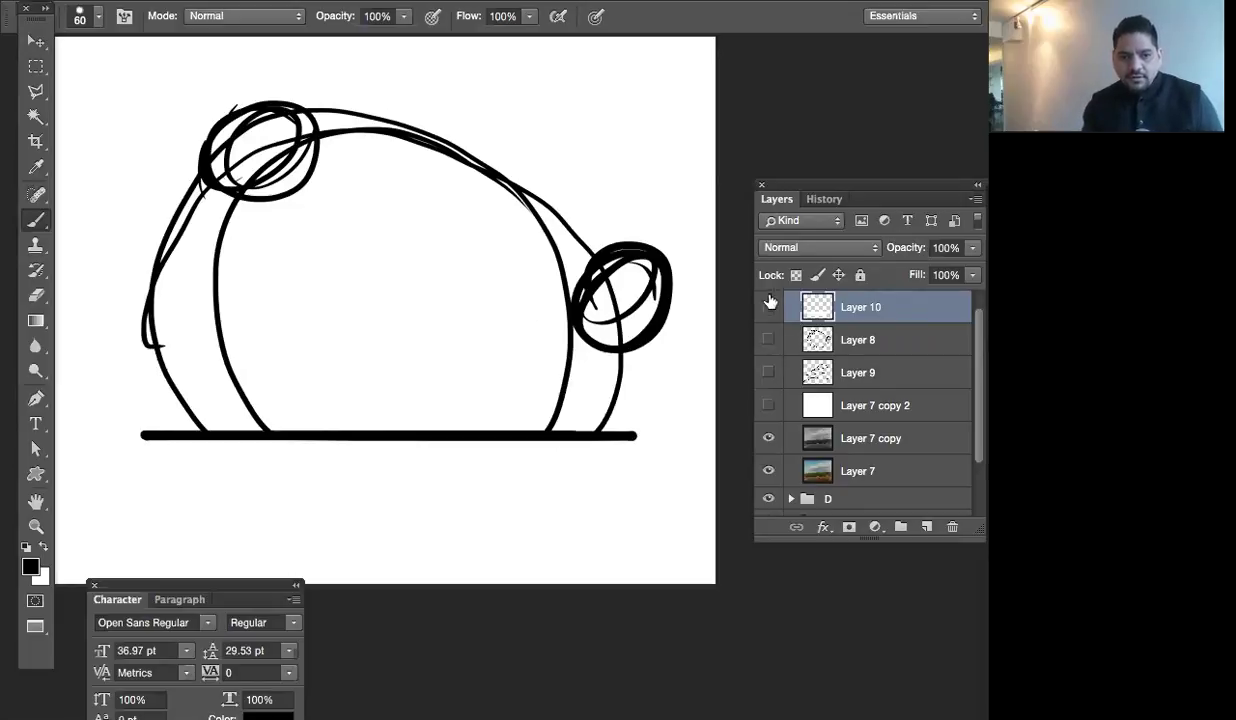
# Hide the sketch layers and white backdrop, duplicate Layer 7, and place the colour copy directly above the greyscale Layer 7 copy
pyautogui.moveTo(768, 307); pyautogui.dragTo(768, 405)
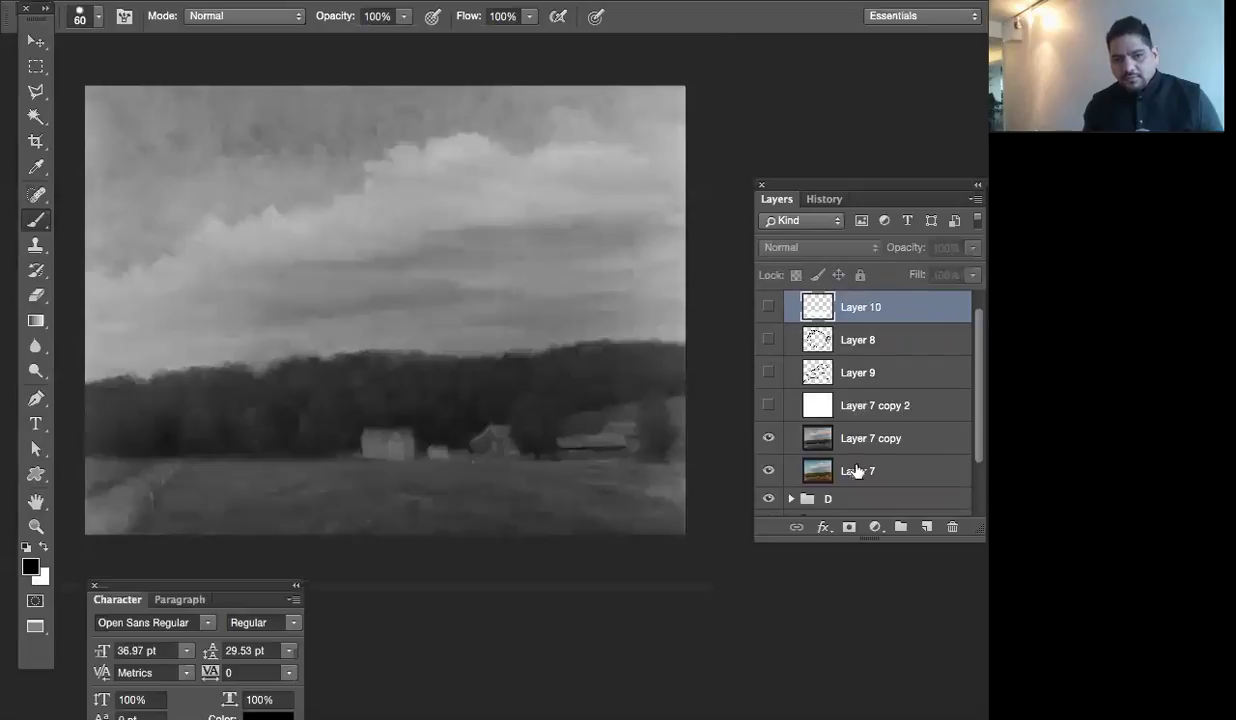
pyautogui.click(858, 471)
pyautogui.hotkey('ctrl', 'j')
pyautogui.doubleClick(863, 470)
pyautogui.click(910, 456)
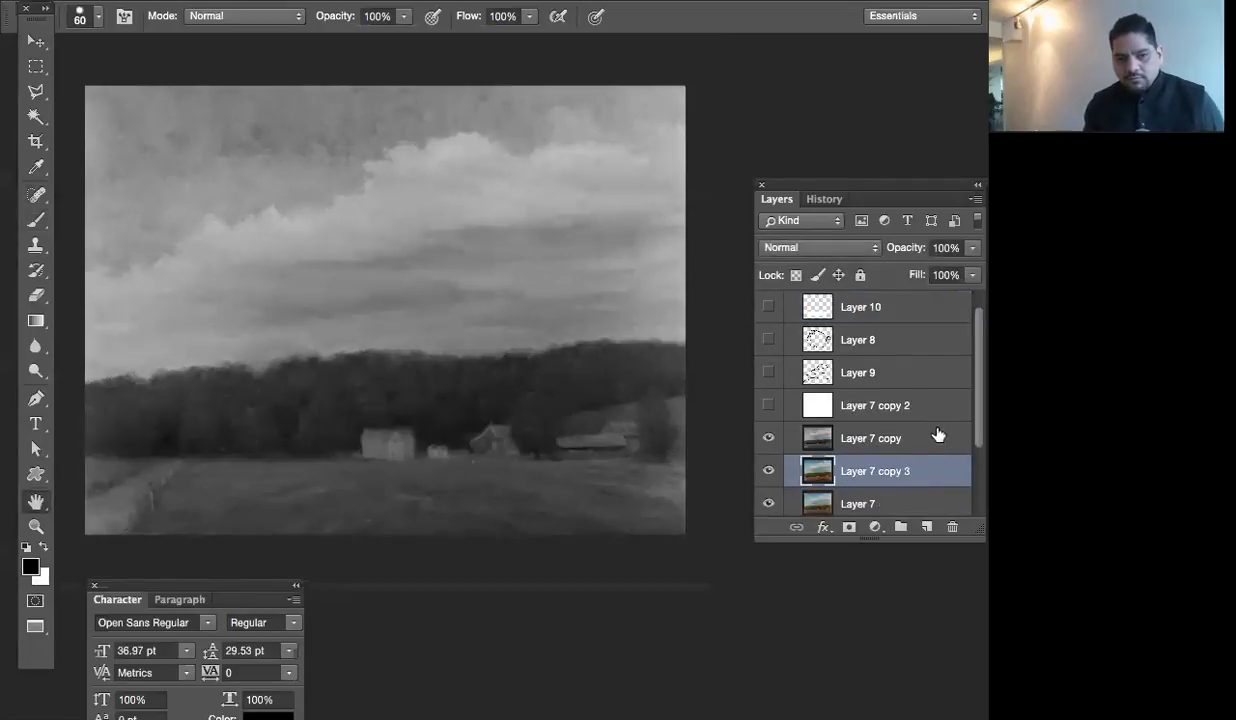
pyautogui.doubleClick(808, 474)
pyautogui.press('Escape')
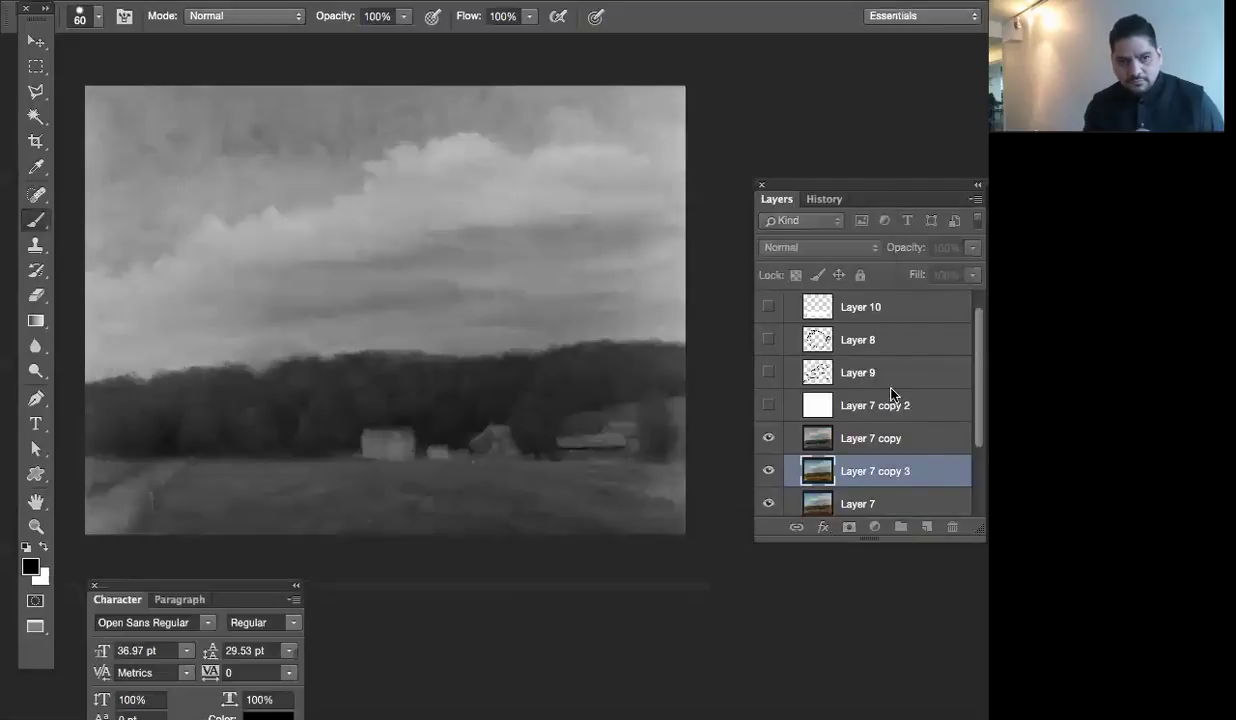
pyautogui.moveTo(843, 464); pyautogui.dragTo(862, 438)
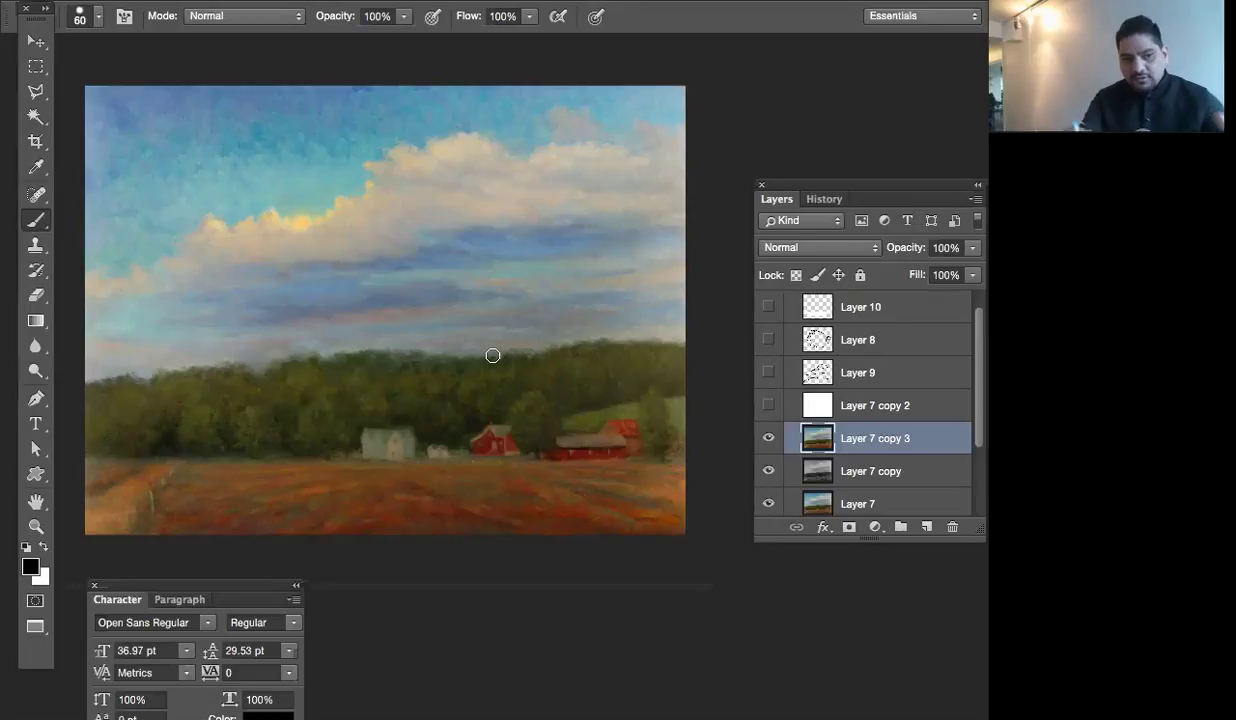
# Show the white Layer 7 copy 2 backdrop with the circle sketch on Layer 8, leaving the Layer 9 line sketch hidden
pyautogui.click(768, 372)
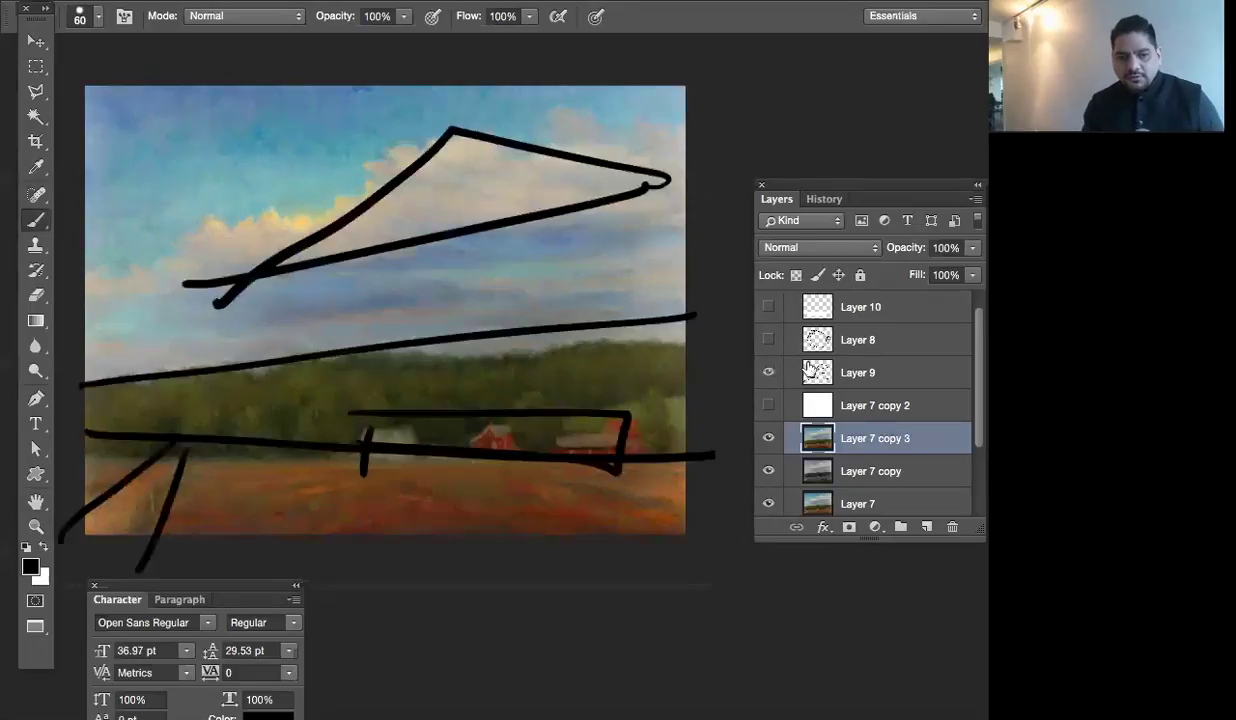
pyautogui.click(768, 405)
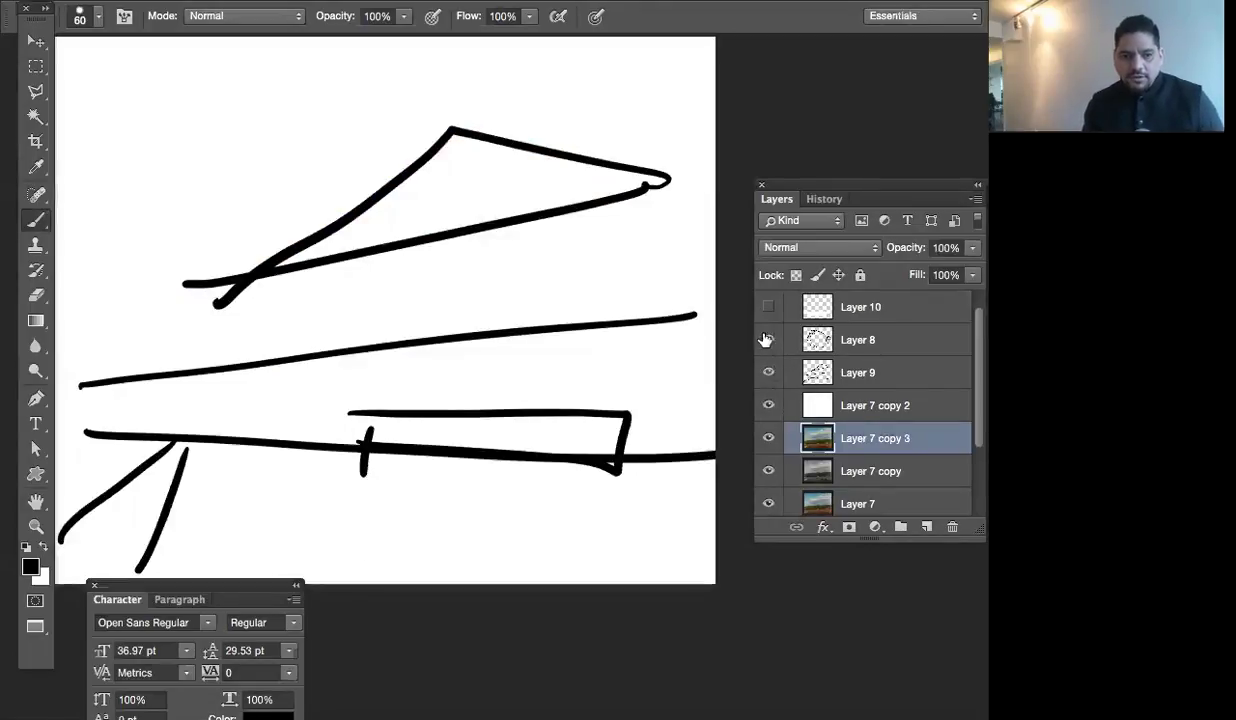
pyautogui.click(768, 339)
pyautogui.click(768, 372)
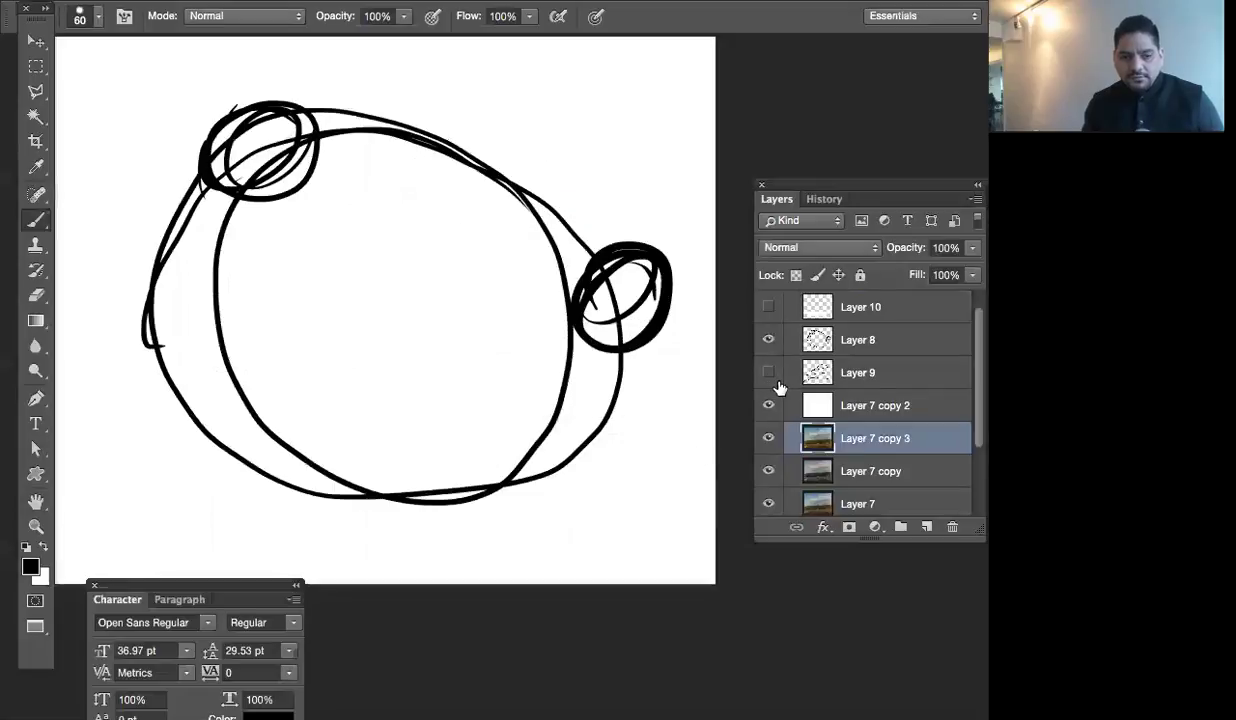
# Show Layer 10 and merge it with Layer 8 into a single circle sketch layer
pyautogui.click(820, 303)
pyautogui.click(768, 306)
pyautogui.keyDown('shift'); pyautogui.click(852, 342); pyautogui.keyUp('shift')
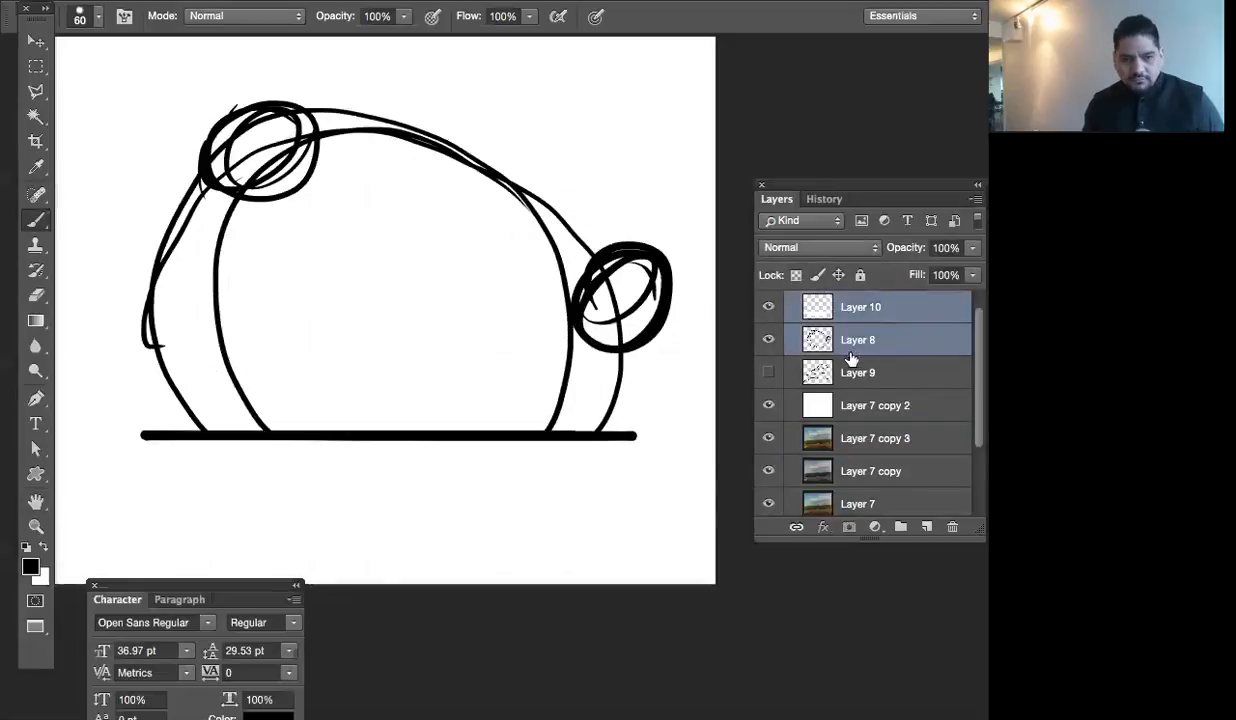
pyautogui.hotkey('ctrl', 'e')
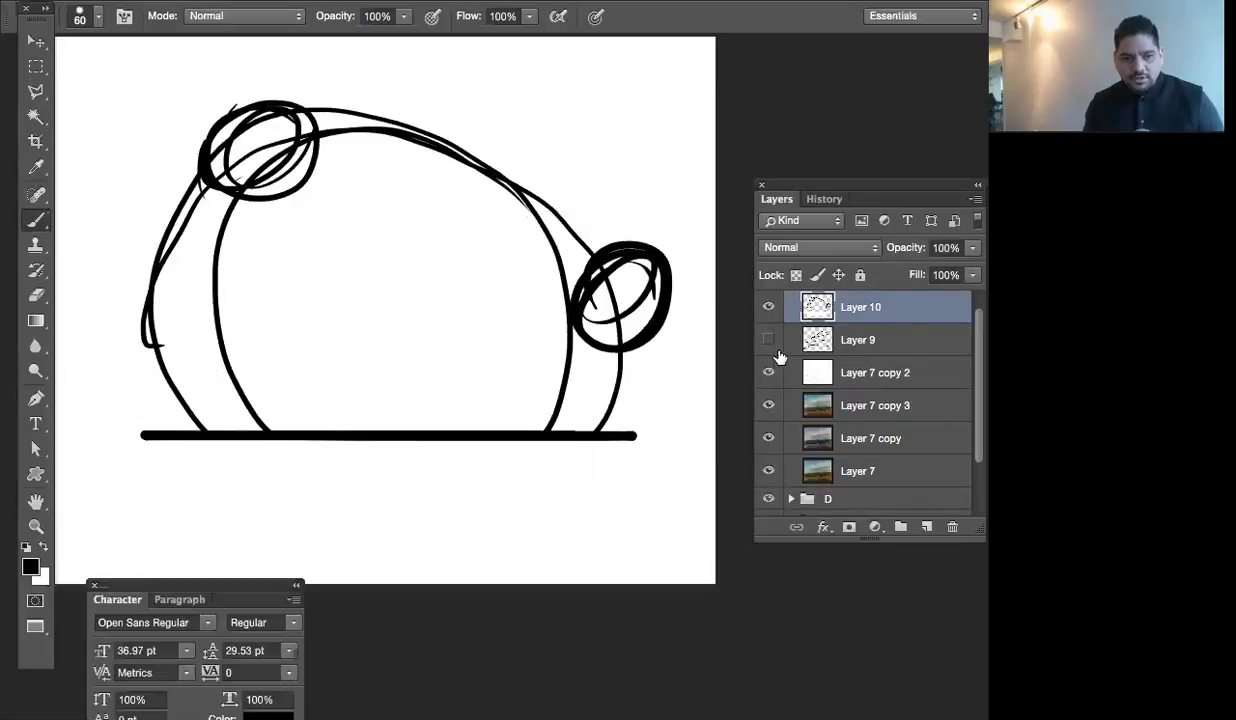
# Compare the merged circle sketch with the line sketch on Layer 9, ending with only the circle sketch shown
pyautogui.click(768, 306)
pyautogui.click(768, 339)
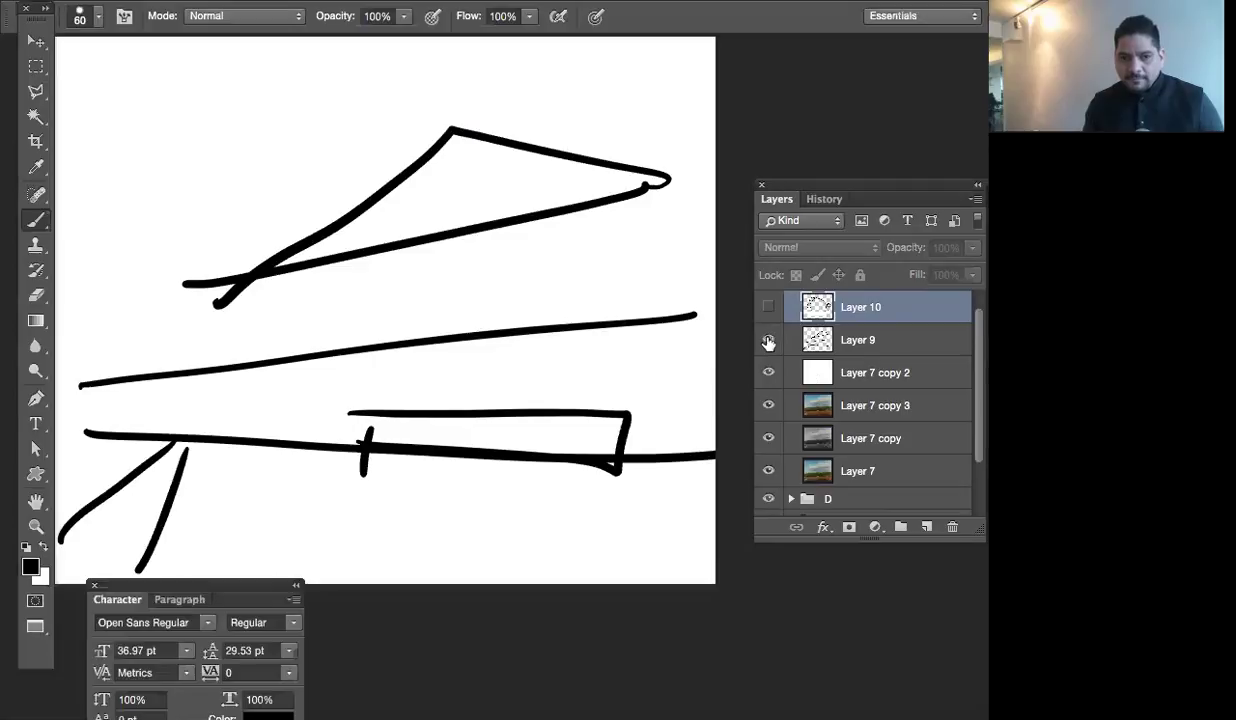
pyautogui.click(767, 339)
pyautogui.click(768, 306)
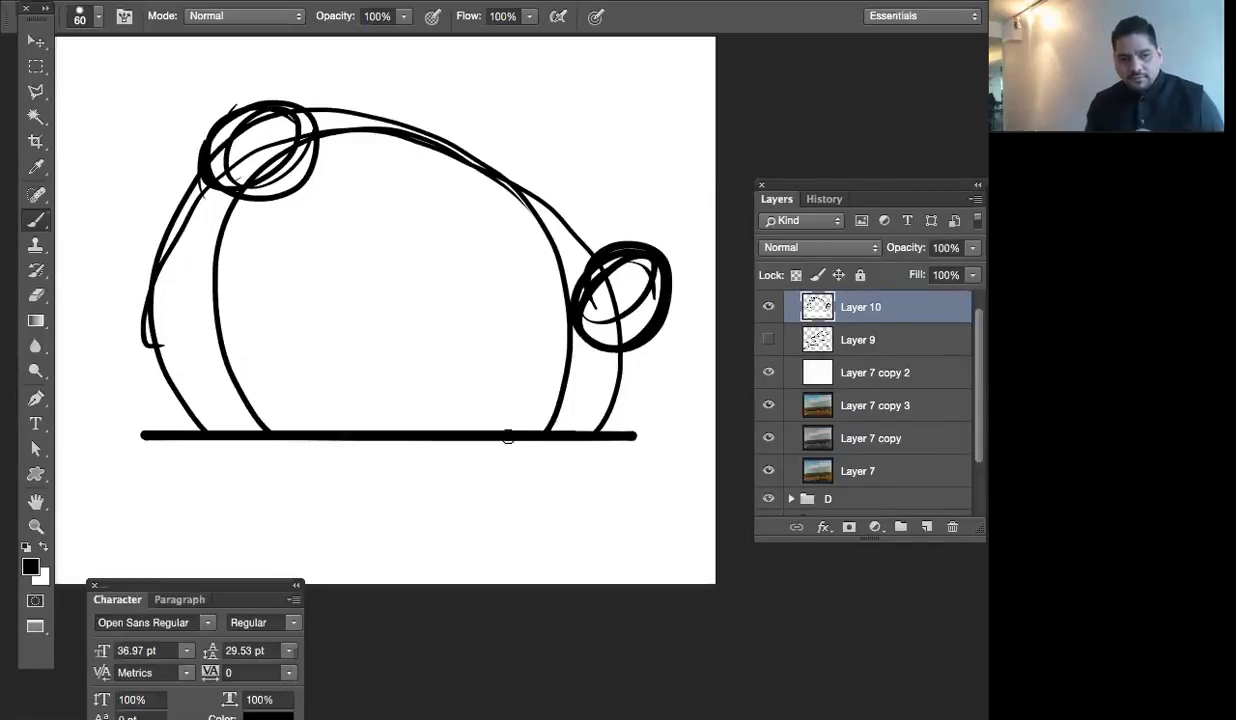
# Sketch a smaller circle with an oval at the horizontal line on Layer 10, and add curves sweeping toward the right-hand small circle
pyautogui.moveTo(303, 393); pyautogui.dragTo(313, 410)
pyautogui.moveTo(334, 286)
pyautogui.mouseDown()
pyautogui.moveTo(422, 499)
pyautogui.moveTo(524, 422)
pyautogui.moveTo(446, 405)
pyautogui.moveTo(520, 398)
pyautogui.moveTo(455, 412)
pyautogui.mouseUp()
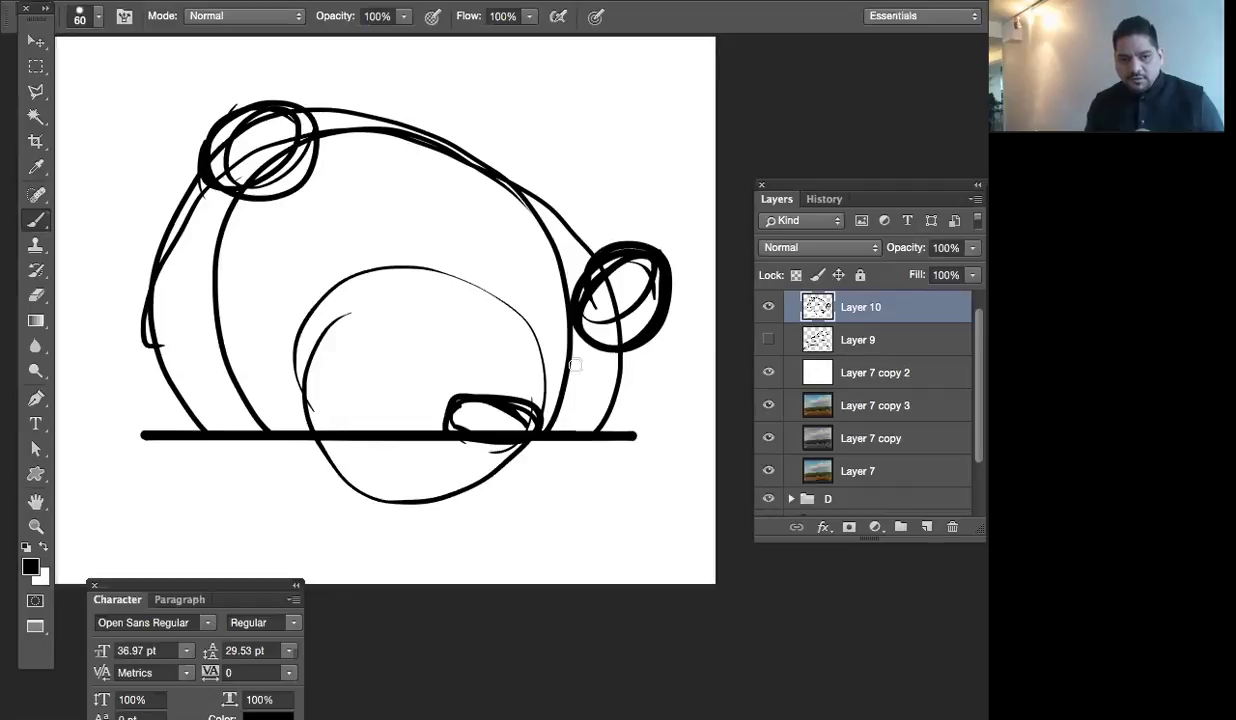
pyautogui.moveTo(553, 466); pyautogui.dragTo(561, 460)
pyautogui.moveTo(634, 384)
pyautogui.mouseDown()
pyautogui.moveTo(640, 372)
pyautogui.moveTo(598, 432)
pyautogui.mouseUp()
pyautogui.moveTo(534, 271)
pyautogui.mouseDown()
pyautogui.moveTo(527, 325)
pyautogui.moveTo(357, 453)
pyautogui.mouseUp()
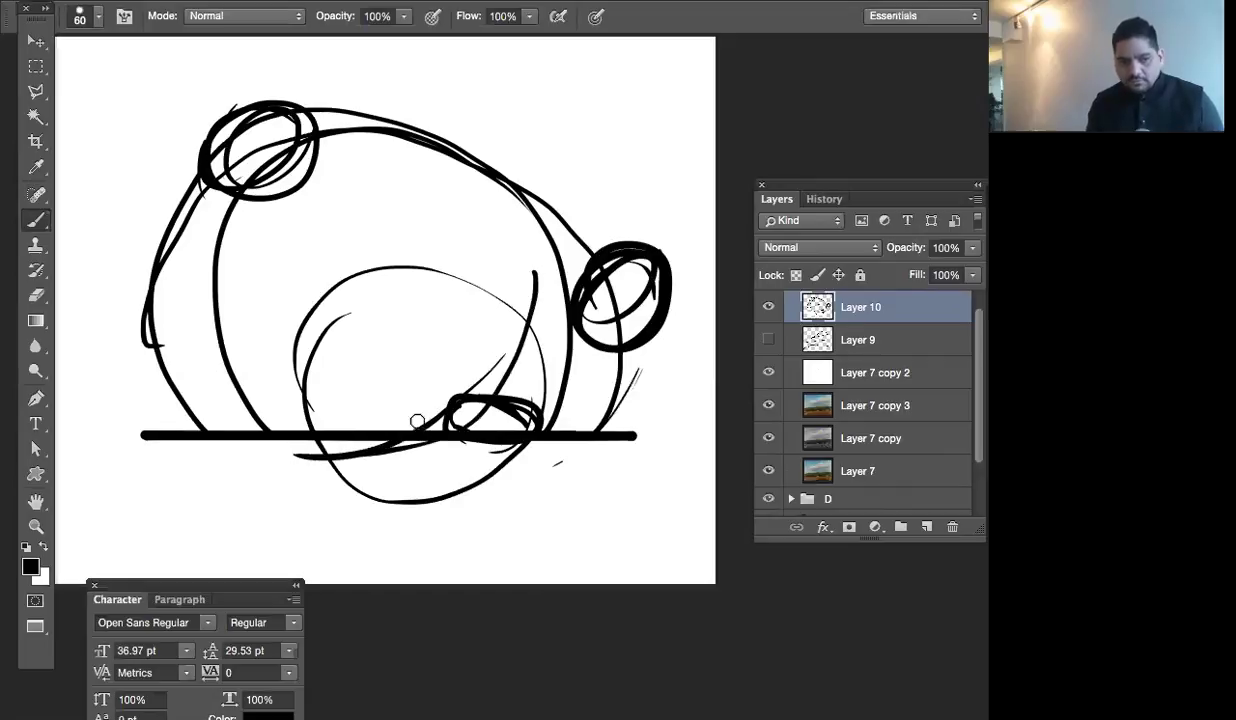
pyautogui.moveTo(603, 325)
pyautogui.mouseDown()
pyautogui.moveTo(542, 343)
pyautogui.moveTo(369, 411)
pyautogui.moveTo(249, 429)
pyautogui.moveTo(560, 336)
pyautogui.moveTo(684, 345)
pyautogui.mouseUp()
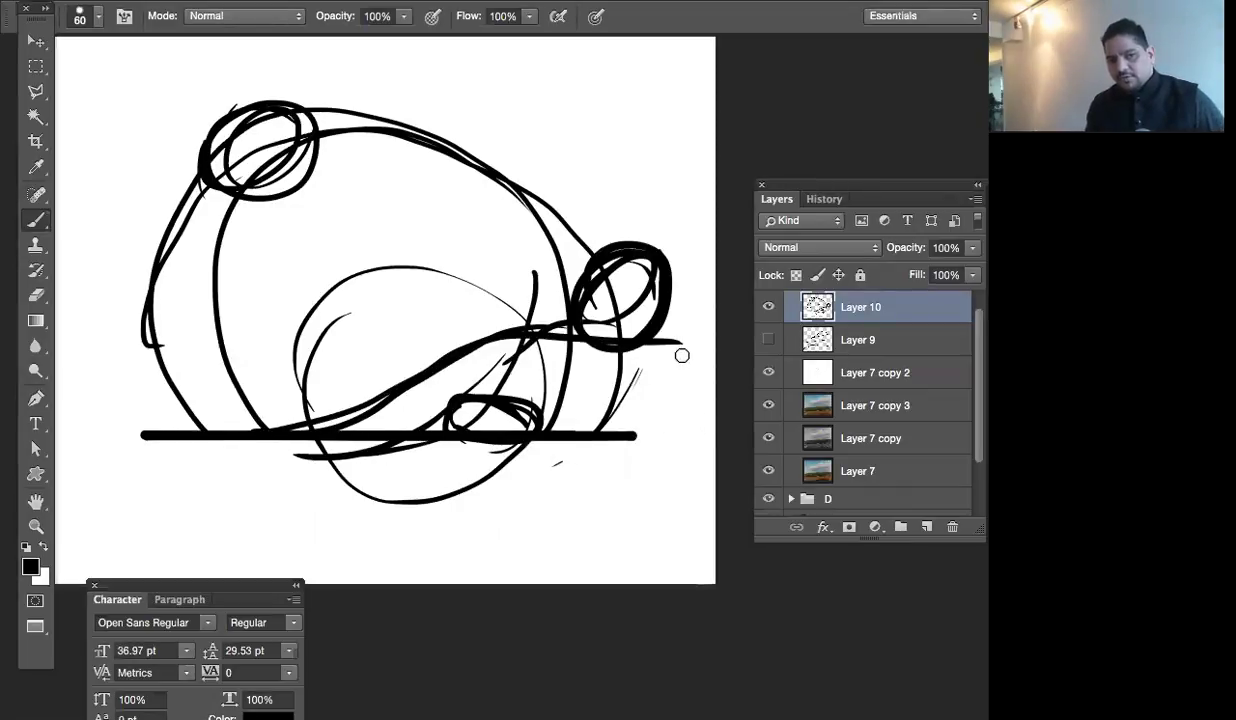
# Sketch a curve sweeping below the right-hand small circle to the horizontal line, and add scalloped cloud outlines with base lines around the upper-left circle
pyautogui.moveTo(681, 353); pyautogui.dragTo(335, 455)
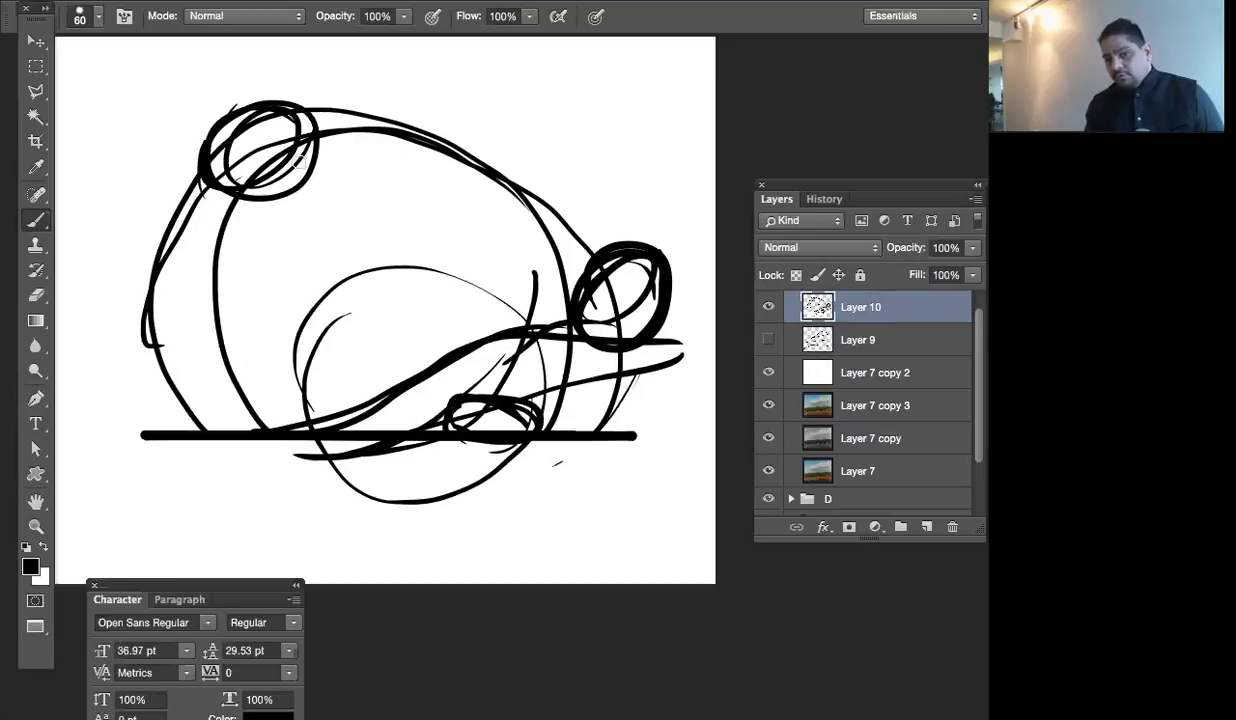
pyautogui.moveTo(169, 220)
pyautogui.mouseDown()
pyautogui.moveTo(228, 166)
pyautogui.moveTo(330, 187)
pyautogui.moveTo(392, 226)
pyautogui.moveTo(205, 263)
pyautogui.mouseUp()
pyautogui.moveTo(178, 197)
pyautogui.mouseDown()
pyautogui.moveTo(158, 280)
pyautogui.moveTo(184, 270)
pyautogui.moveTo(228, 261)
pyautogui.mouseUp()
pyautogui.moveTo(133, 316); pyautogui.dragTo(224, 306)
pyautogui.moveTo(155, 246)
pyautogui.mouseDown()
pyautogui.moveTo(129, 272)
pyautogui.moveTo(135, 322)
pyautogui.mouseUp()
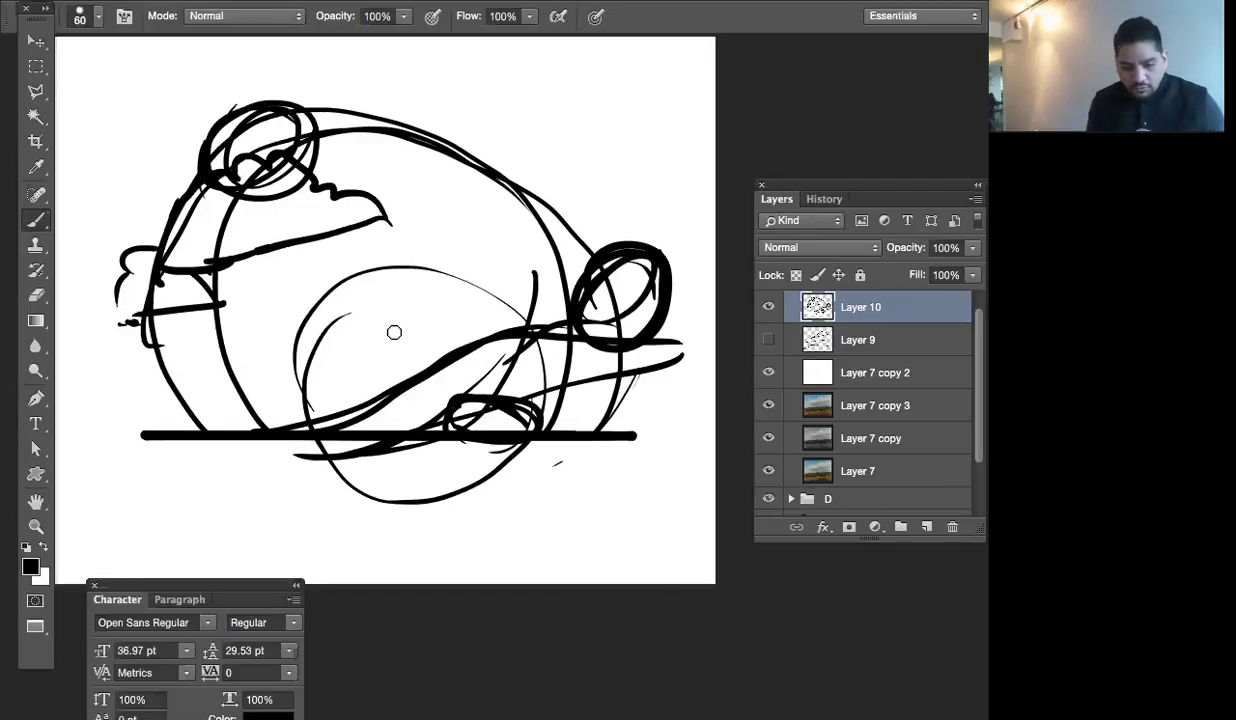
# Hide Layer 10, add a new layer above Layer 7 copy 2 and draw a large black rectangle on it
pyautogui.click(766, 306)
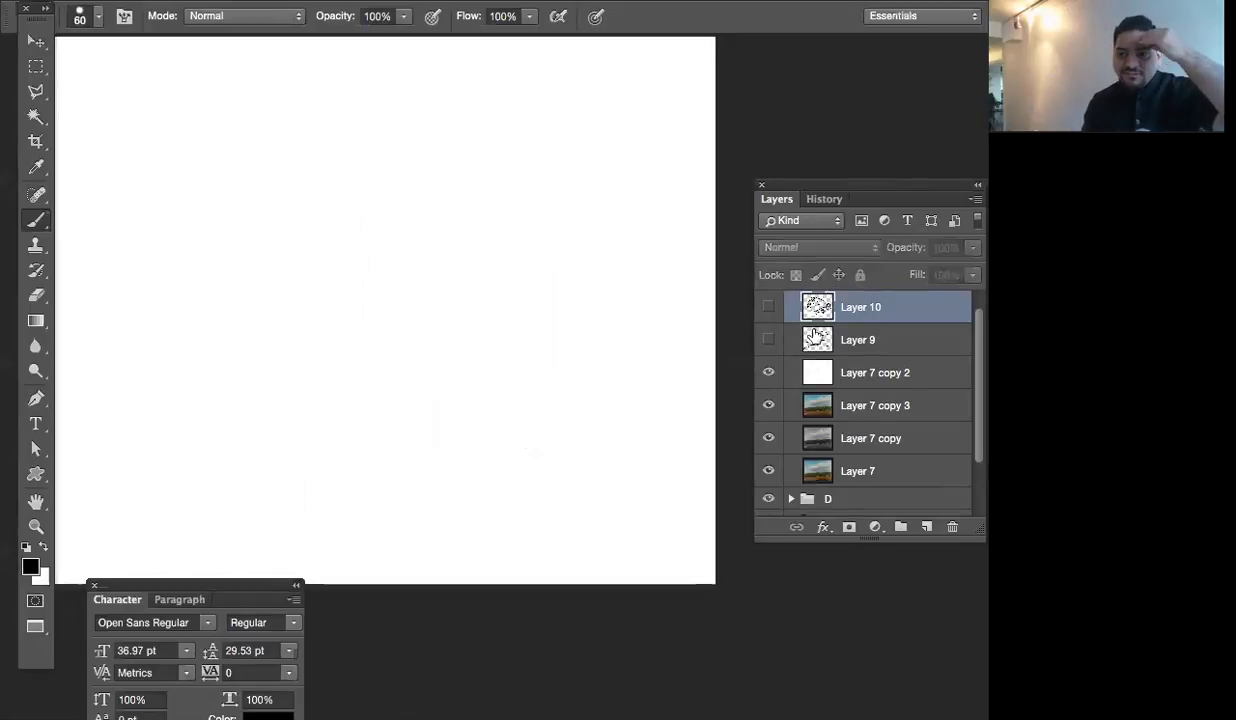
pyautogui.click(886, 371)
pyautogui.click(926, 526)
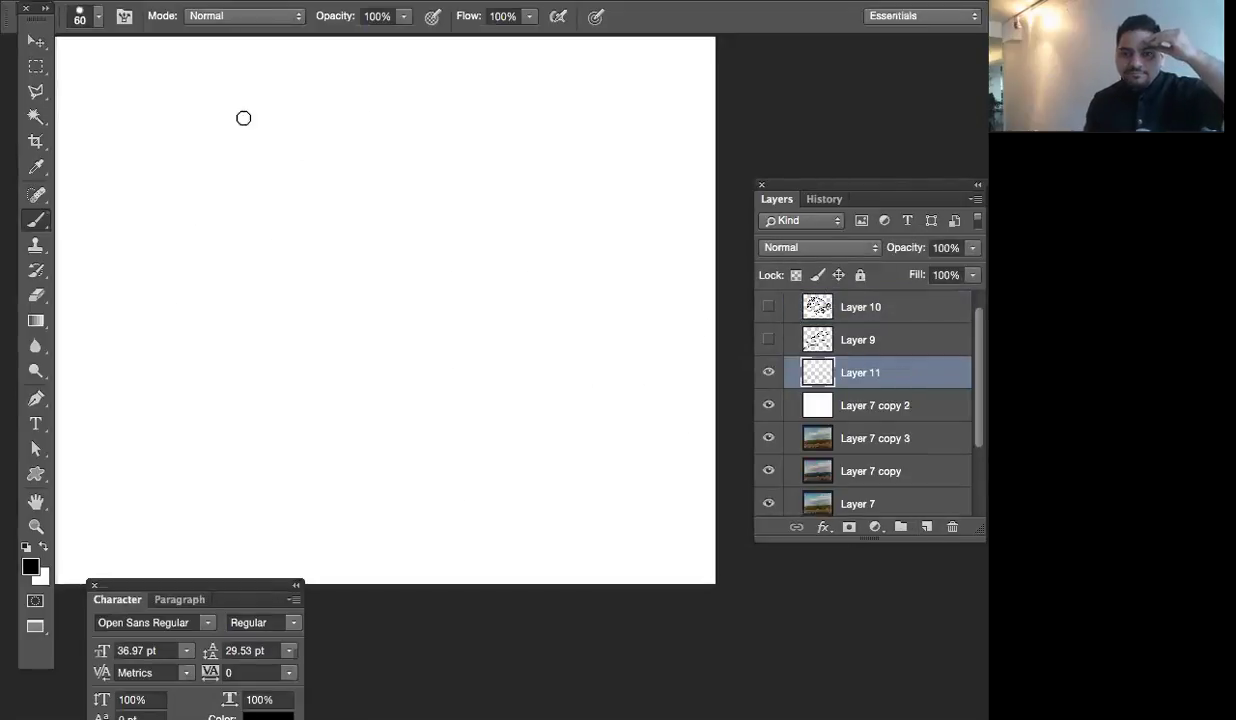
pyautogui.moveTo(118, 101)
pyautogui.mouseDown()
pyautogui.moveTo(598, 105)
pyautogui.moveTo(571, 475)
pyautogui.moveTo(577, 507)
pyautogui.moveTo(600, 511)
pyautogui.moveTo(137, 530)
pyautogui.moveTo(125, 503)
pyautogui.moveTo(139, 110)
pyautogui.mouseUp()
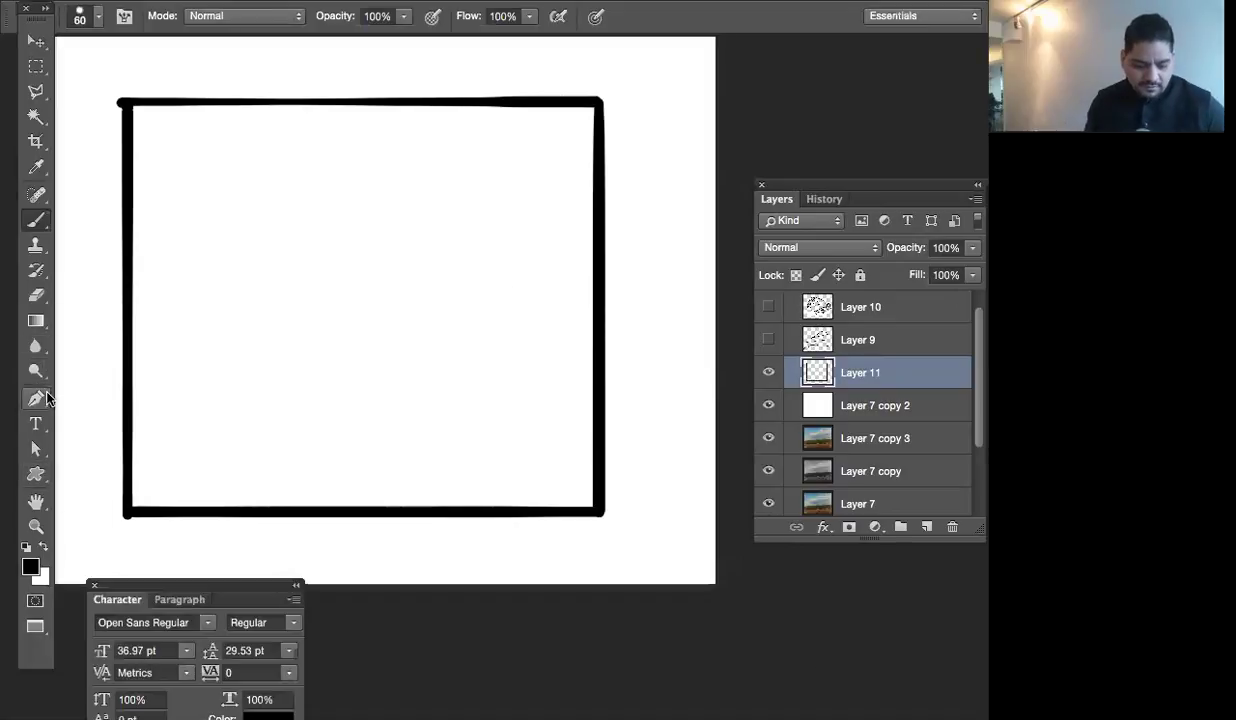
# On a new layer, stroke a large circular selection with a 40 px black centred outline, deselect it and hide the rectangle layer
pyautogui.press('m')
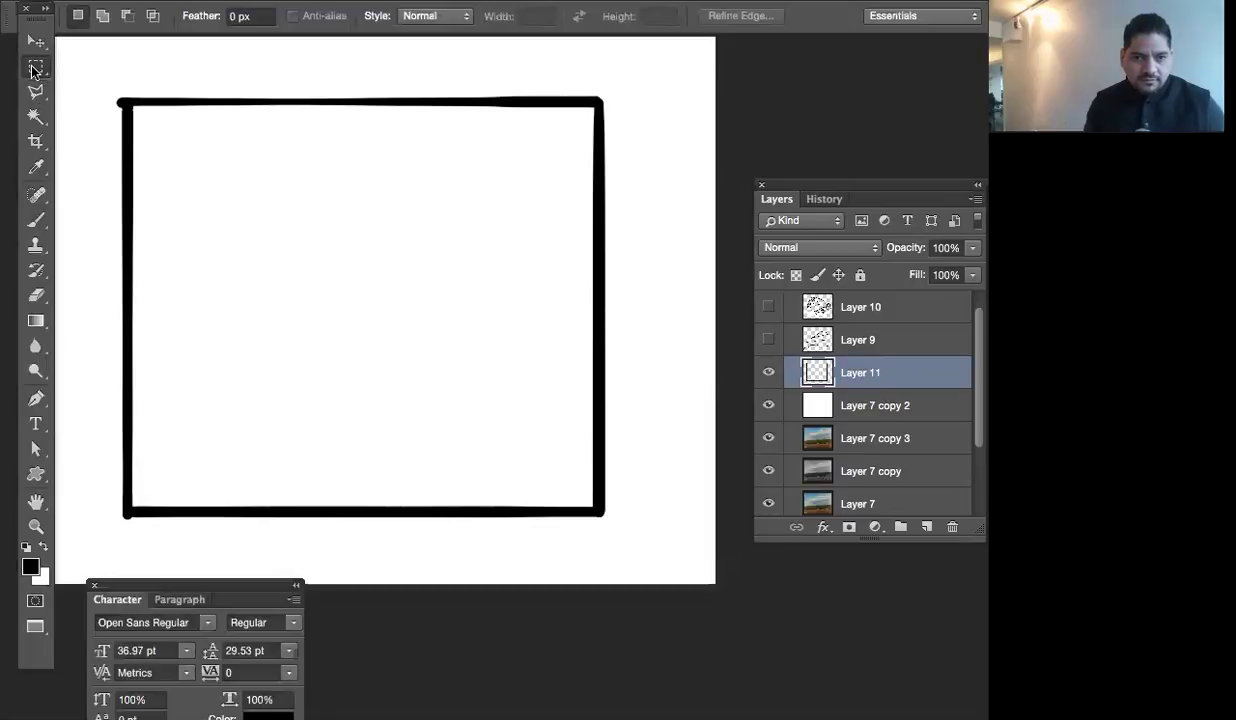
pyautogui.moveTo(35, 66); pyautogui.dragTo(121, 78)
pyautogui.click(925, 524)
pyautogui.moveTo(351, 288); pyautogui.dragTo(555, 497)
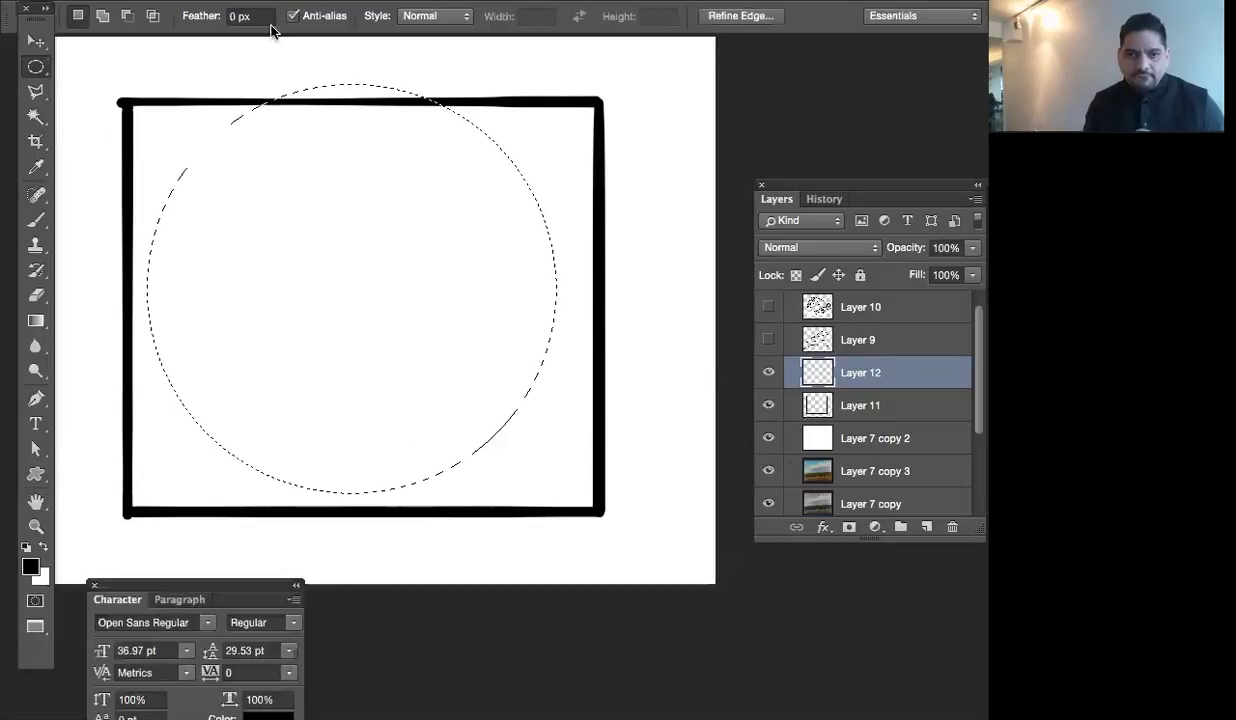
pyautogui.click(231, 10)
pyautogui.click(262, 299)
pyautogui.write('40')
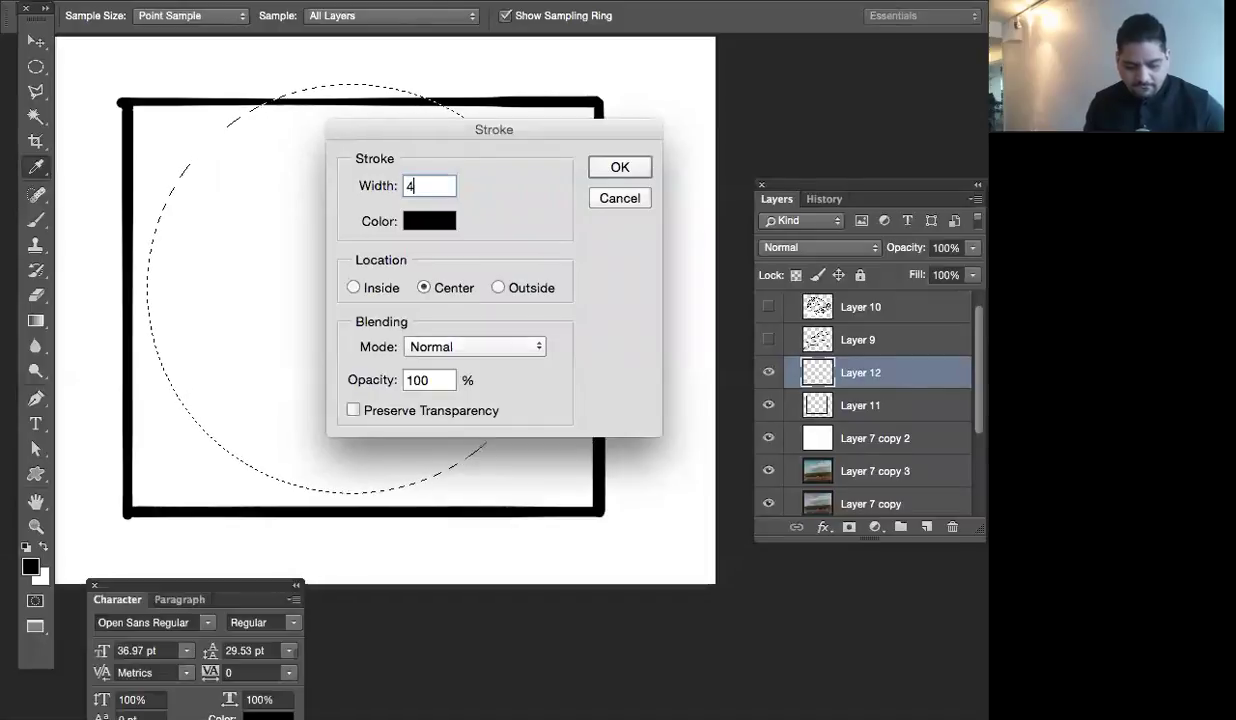
pyautogui.press('Return')
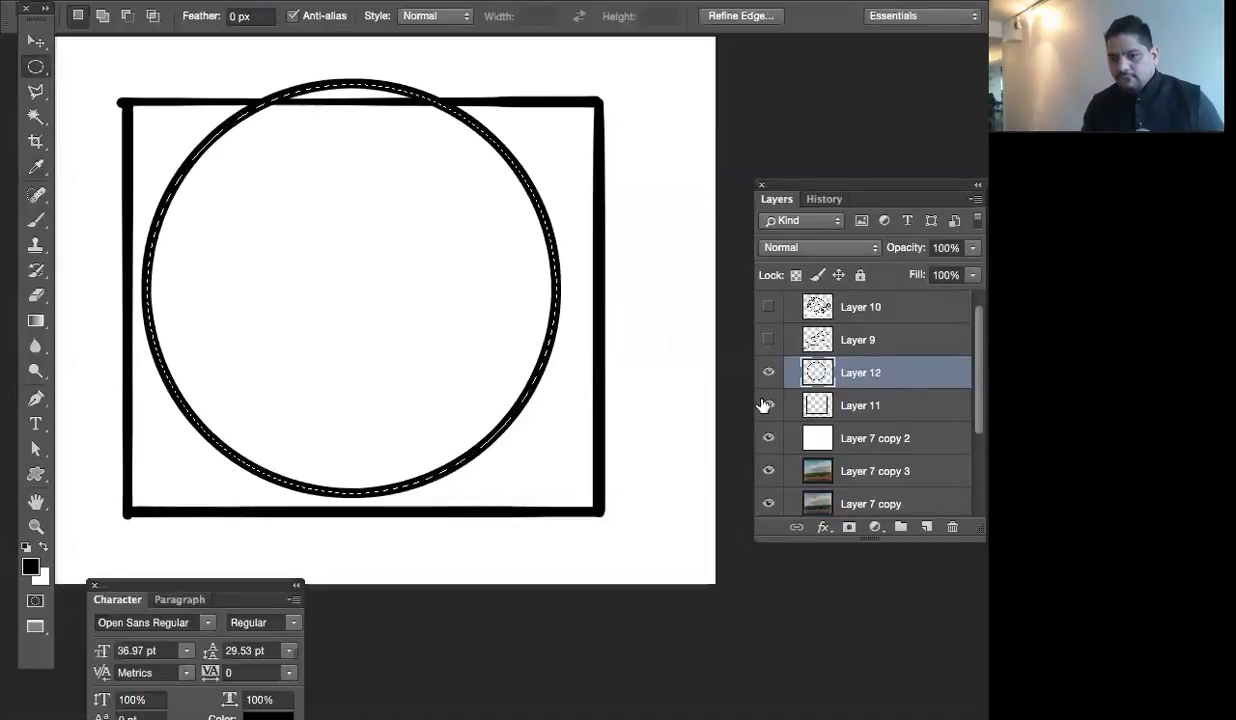
pyautogui.click(768, 405)
pyautogui.press('super+d')
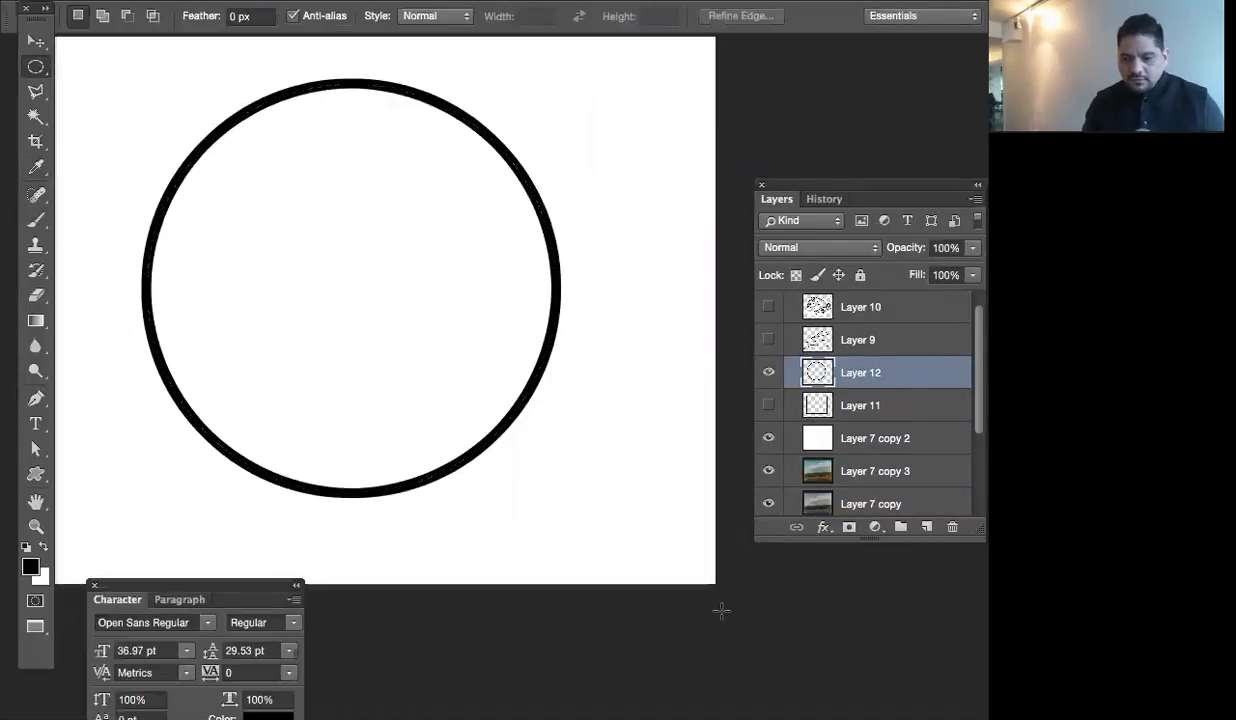
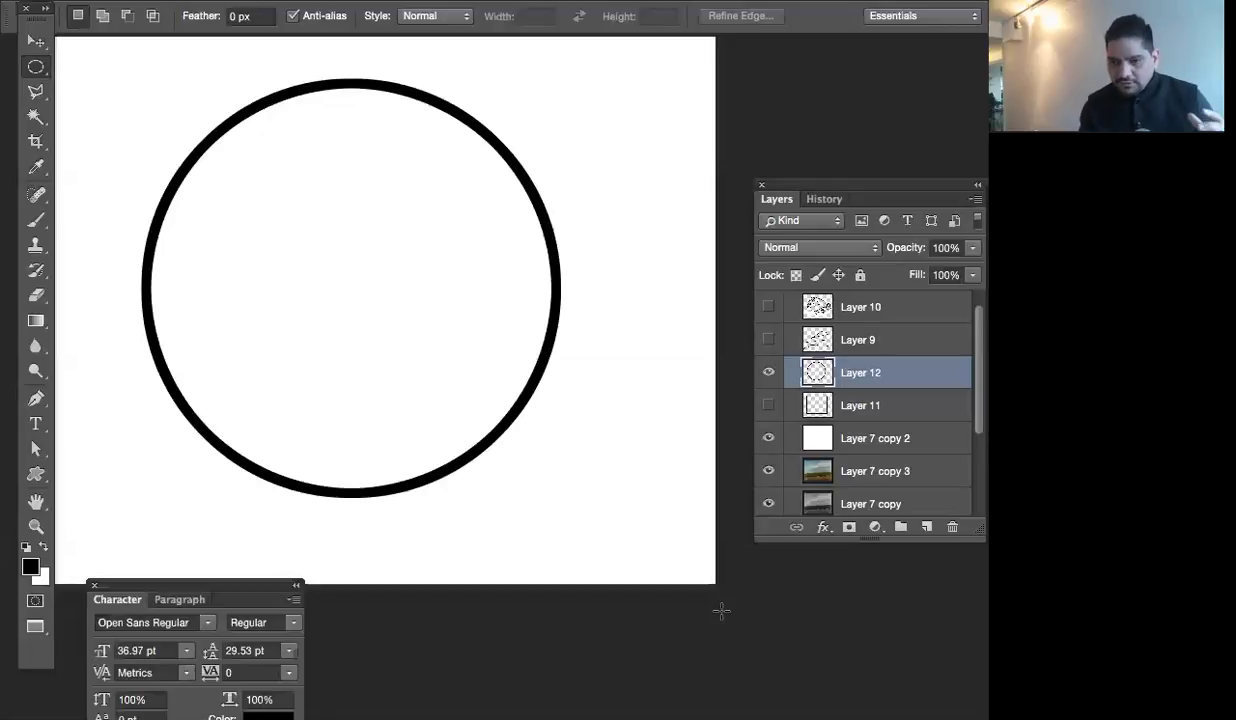
# Hide the circle layer and draw a U-shaped frontal face outline and a facial profile on a new layer above Layer 7 copy 2
pyautogui.click(766, 372)
pyautogui.click(845, 438)
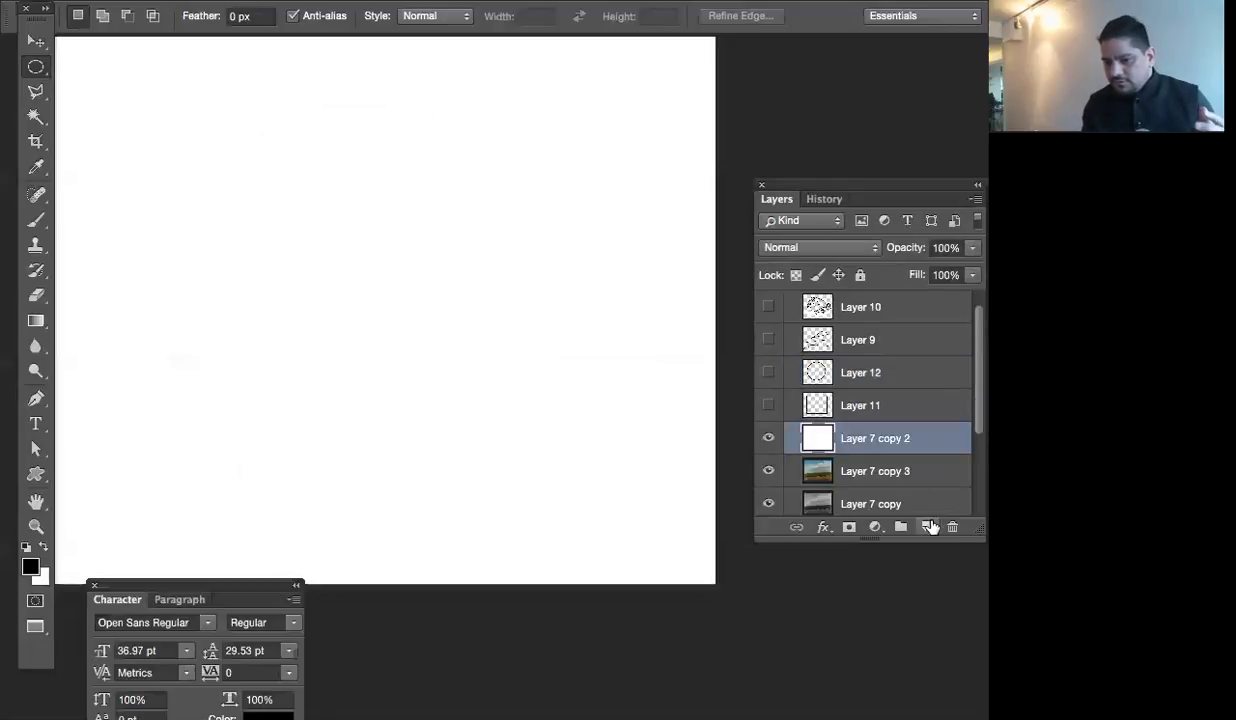
pyautogui.click(930, 527)
pyautogui.press('b')
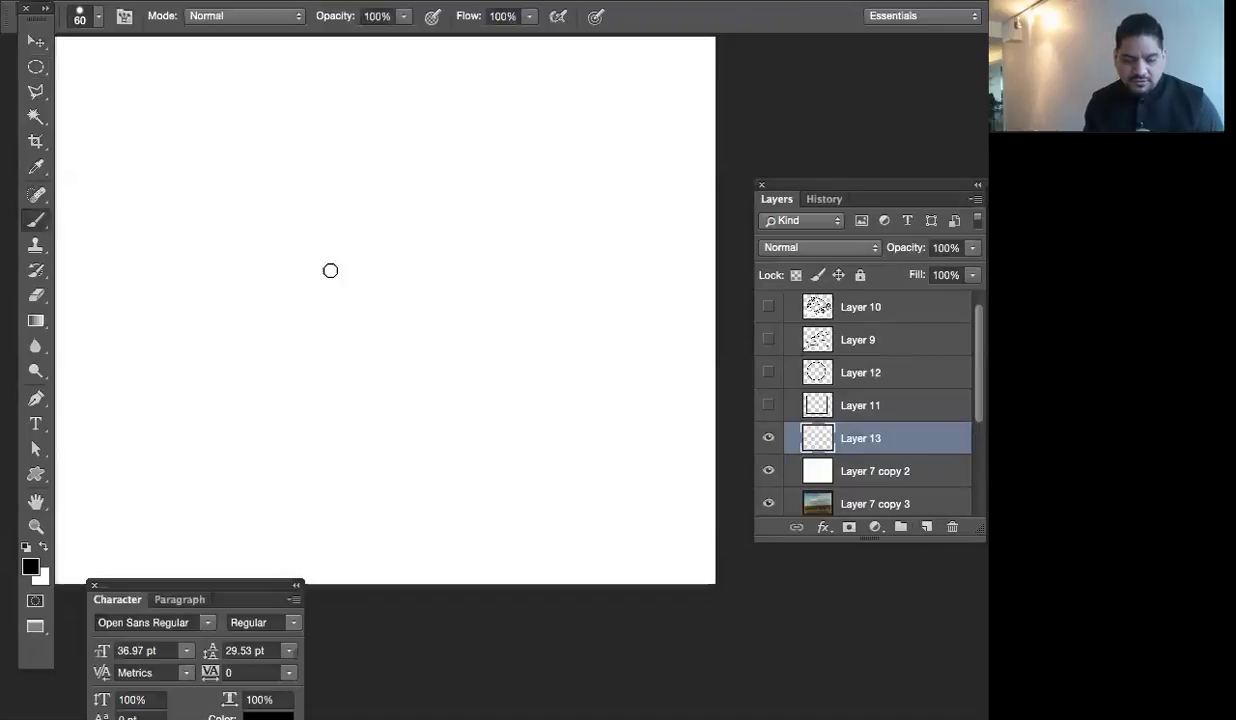
pyautogui.moveTo(101, 128)
pyautogui.mouseDown()
pyautogui.moveTo(106, 307)
pyautogui.moveTo(232, 367)
pyautogui.moveTo(288, 138)
pyautogui.mouseUp()
pyautogui.moveTo(415, 110)
pyautogui.mouseDown()
pyautogui.moveTo(461, 151)
pyautogui.moveTo(507, 254)
pyautogui.moveTo(464, 280)
pyautogui.moveTo(485, 413)
pyautogui.moveTo(390, 380)
pyautogui.mouseUp()
pyautogui.moveTo(462, 211)
pyautogui.mouseDown()
pyautogui.moveTo(492, 278)
pyautogui.moveTo(462, 210)
pyautogui.mouseUp()
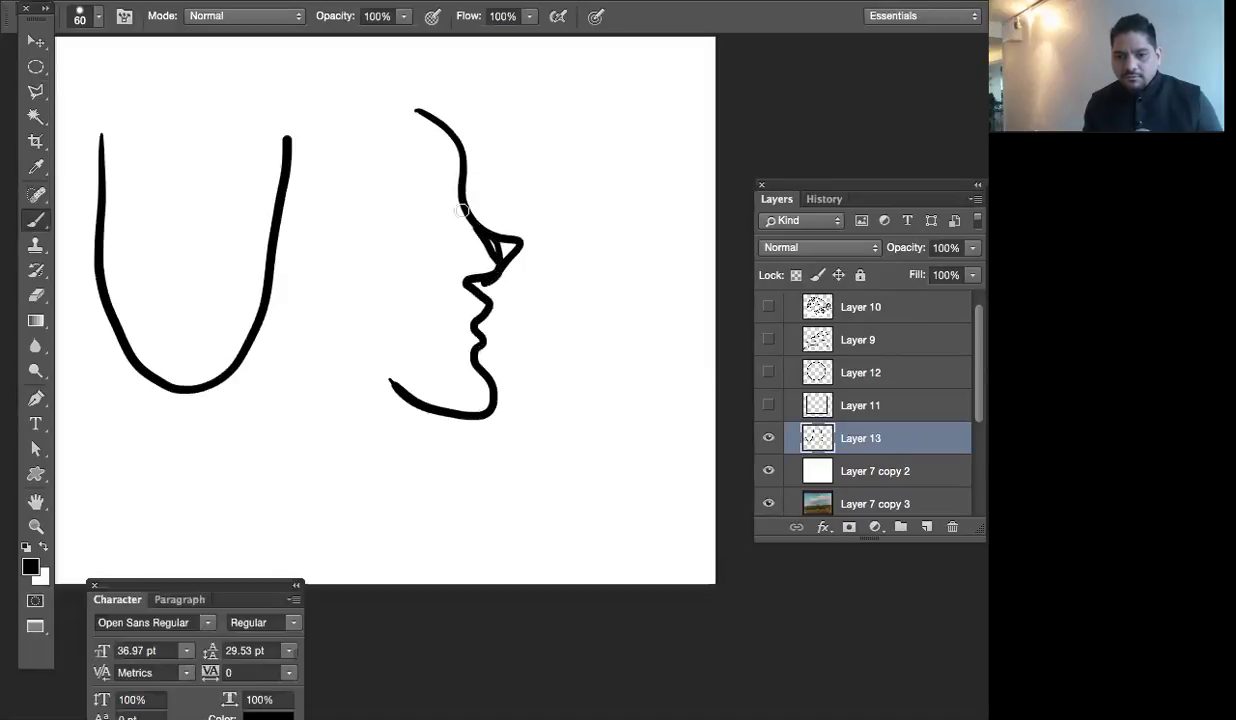
# Reshape the profile's nose and chin by painting over the old lines in white and redrawing the chin closer in with black
pyautogui.keyDown('alt'); pyautogui.click(588, 227); pyautogui.keyUp('alt')
pyautogui.moveTo(480, 215)
pyautogui.mouseDown()
pyautogui.moveTo(507, 268)
pyautogui.moveTo(493, 285)
pyautogui.moveTo(513, 240)
pyautogui.mouseUp()
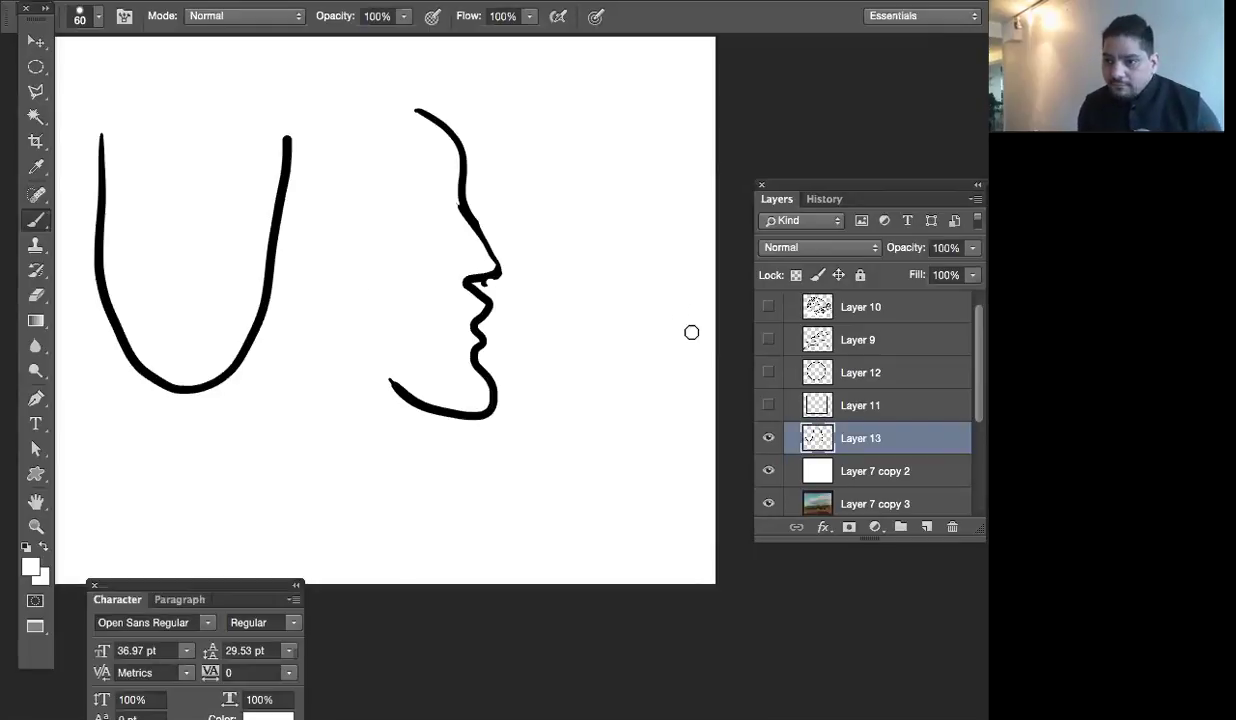
pyautogui.moveTo(480, 360)
pyautogui.mouseDown()
pyautogui.moveTo(456, 425)
pyautogui.moveTo(483, 401)
pyautogui.moveTo(494, 415)
pyautogui.moveTo(493, 400)
pyautogui.moveTo(458, 445)
pyautogui.moveTo(439, 425)
pyautogui.moveTo(469, 383)
pyautogui.mouseUp()
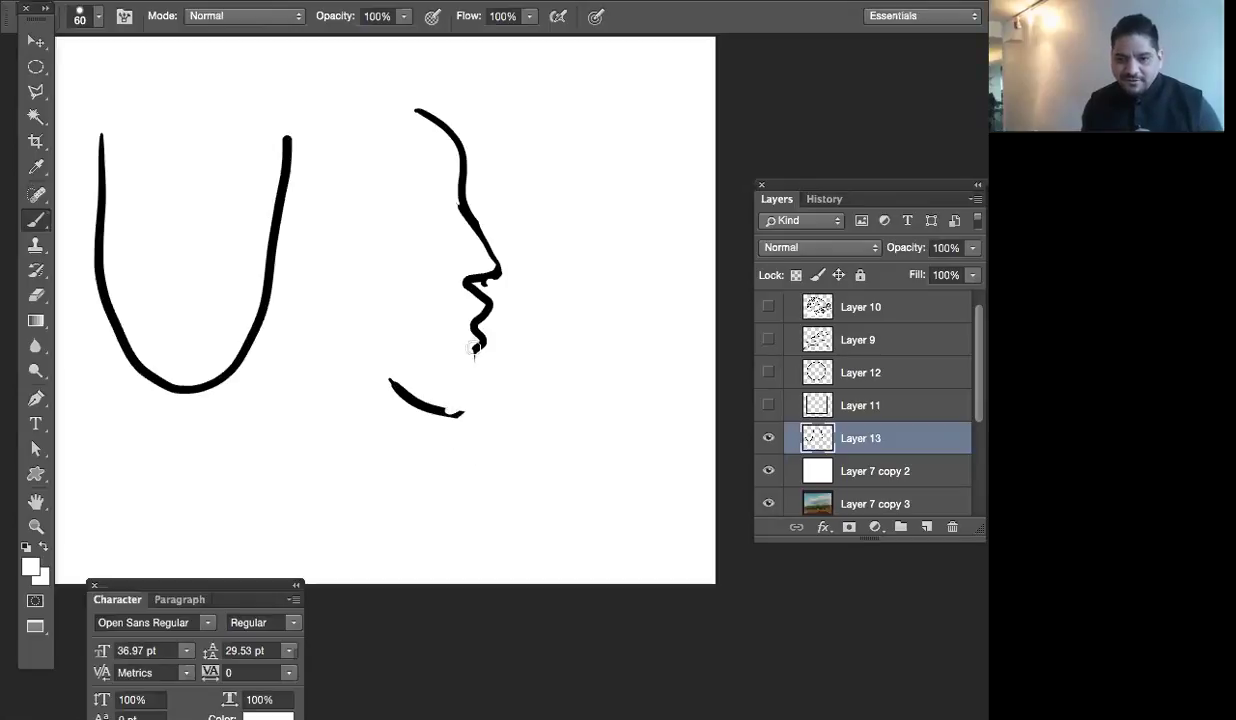
pyautogui.press('x')
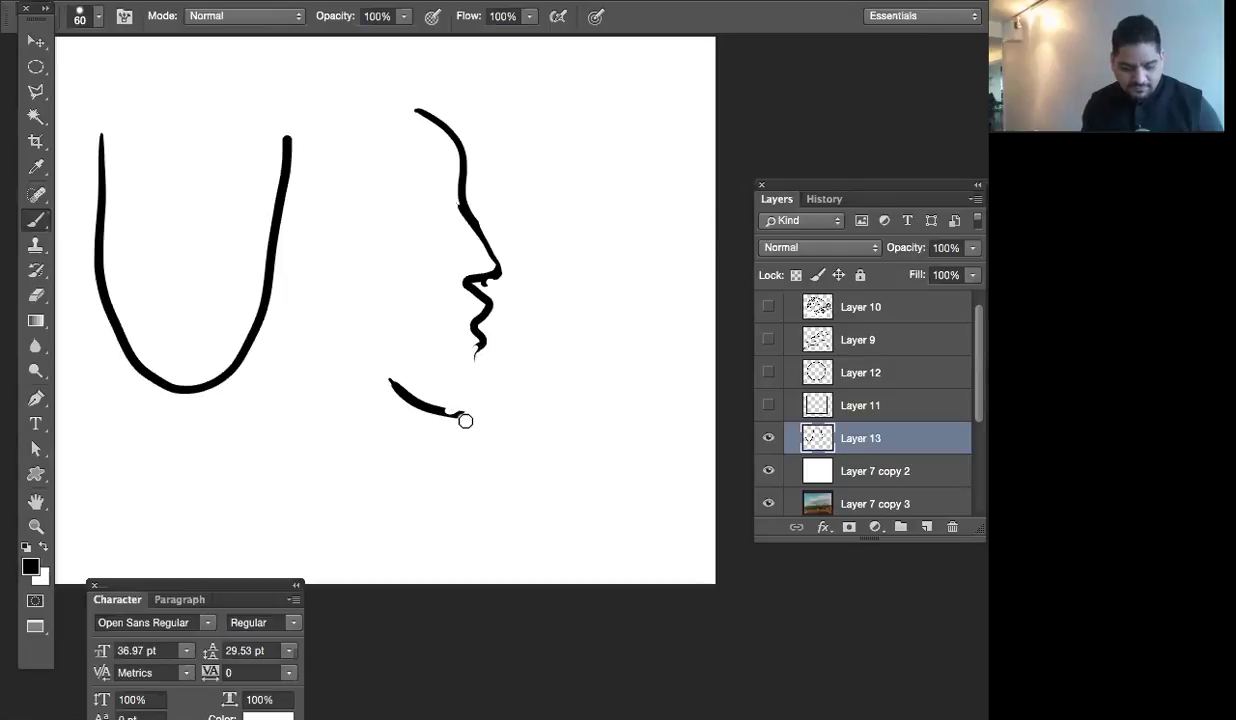
pyautogui.moveTo(474, 345); pyautogui.dragTo(444, 413)
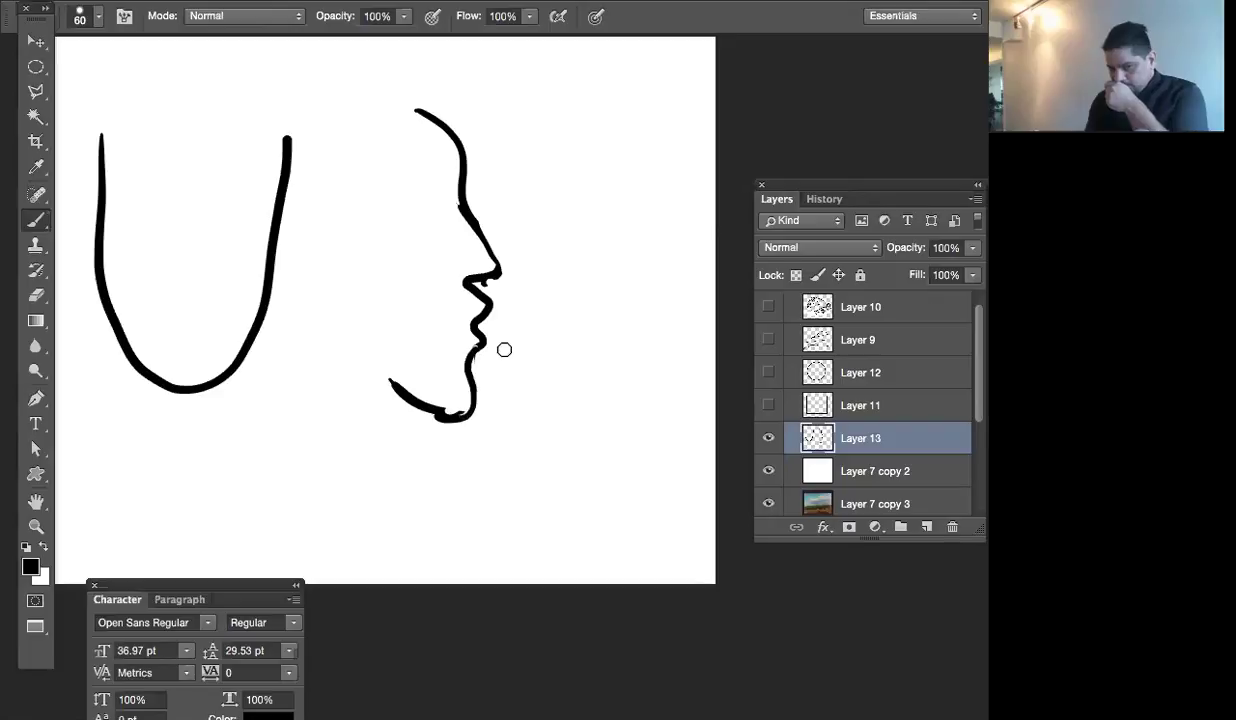
# Draw a side-view eye with a brow on the profile and a frontal eye inside the U-shaped face
pyautogui.moveTo(432, 176)
pyautogui.mouseDown()
pyautogui.moveTo(430, 193)
pyautogui.moveTo(397, 212)
pyautogui.moveTo(425, 218)
pyautogui.moveTo(438, 186)
pyautogui.mouseUp()
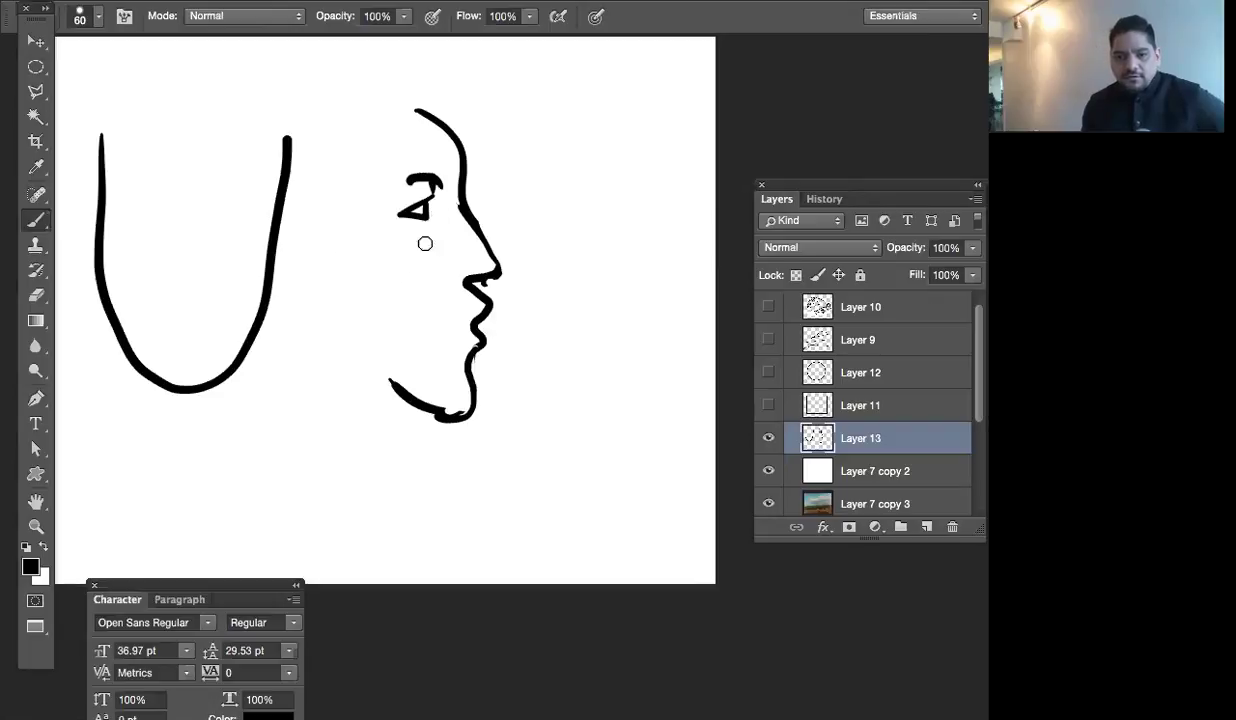
pyautogui.moveTo(188, 200)
pyautogui.mouseDown()
pyautogui.moveTo(218, 177)
pyautogui.moveTo(255, 207)
pyautogui.moveTo(205, 186)
pyautogui.moveTo(219, 188)
pyautogui.mouseUp()
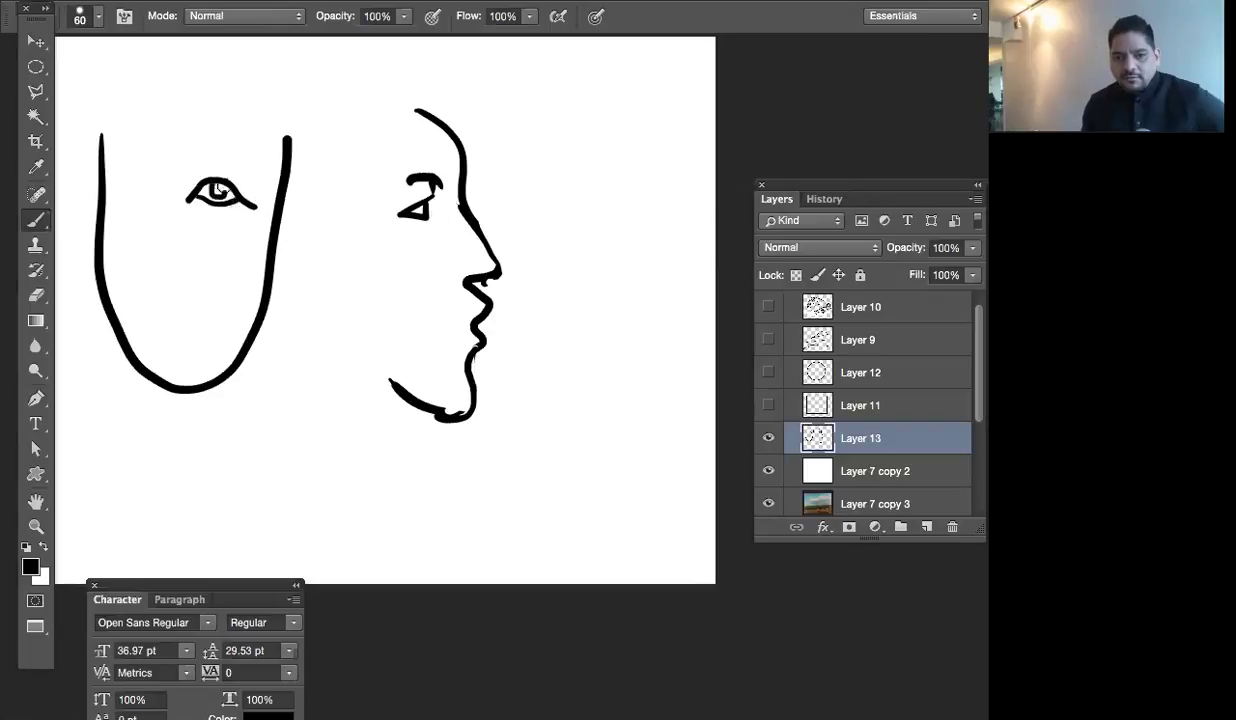
pyautogui.moveTo(425, 212); pyautogui.dragTo(412, 204)
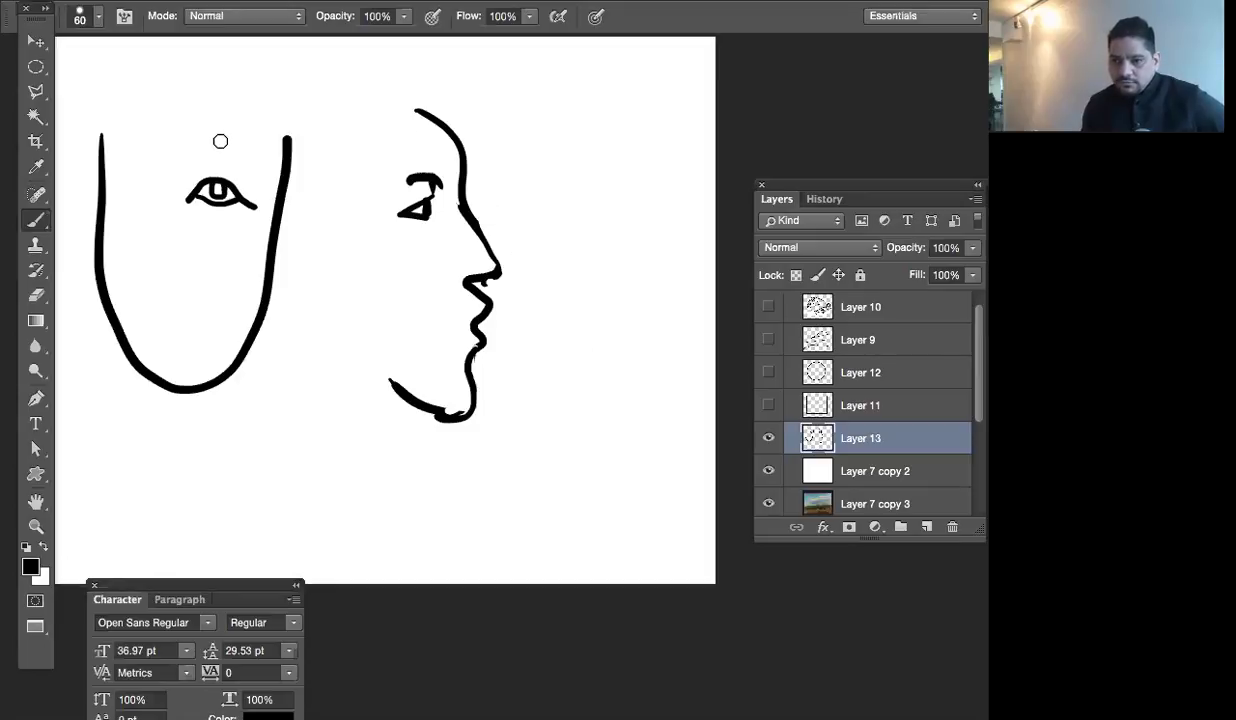
# Replace the profile's eye with the frontal eye moved over from the U-shaped face, and deselect it
pyautogui.press('m')
pyautogui.moveTo(378, 150)
pyautogui.mouseDown()
pyautogui.moveTo(420, 228)
pyautogui.moveTo(449, 246)
pyautogui.mouseUp()
pyautogui.moveTo(165, 162)
pyautogui.mouseDown()
pyautogui.moveTo(262, 237)
pyautogui.moveTo(419, 208)
pyautogui.moveTo(432, 222)
pyautogui.mouseUp()
pyautogui.press('v')
pyautogui.hotkey('ctrl', 'd')
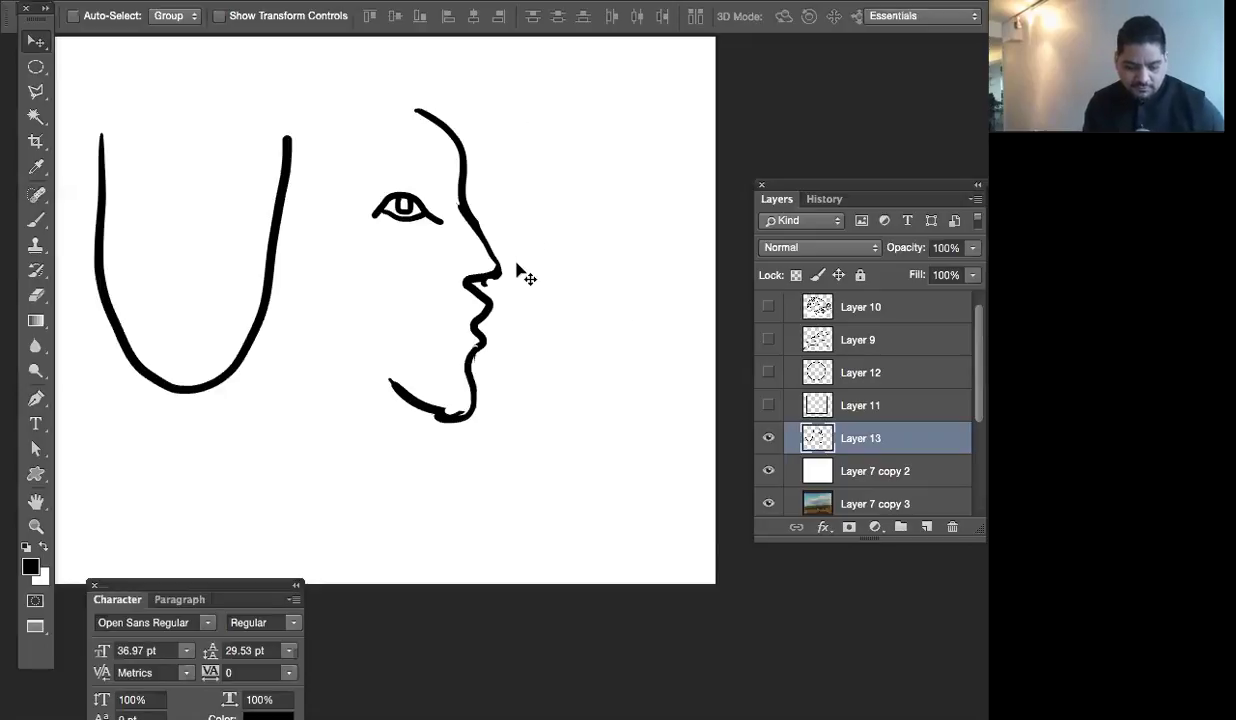
pyautogui.press('m')
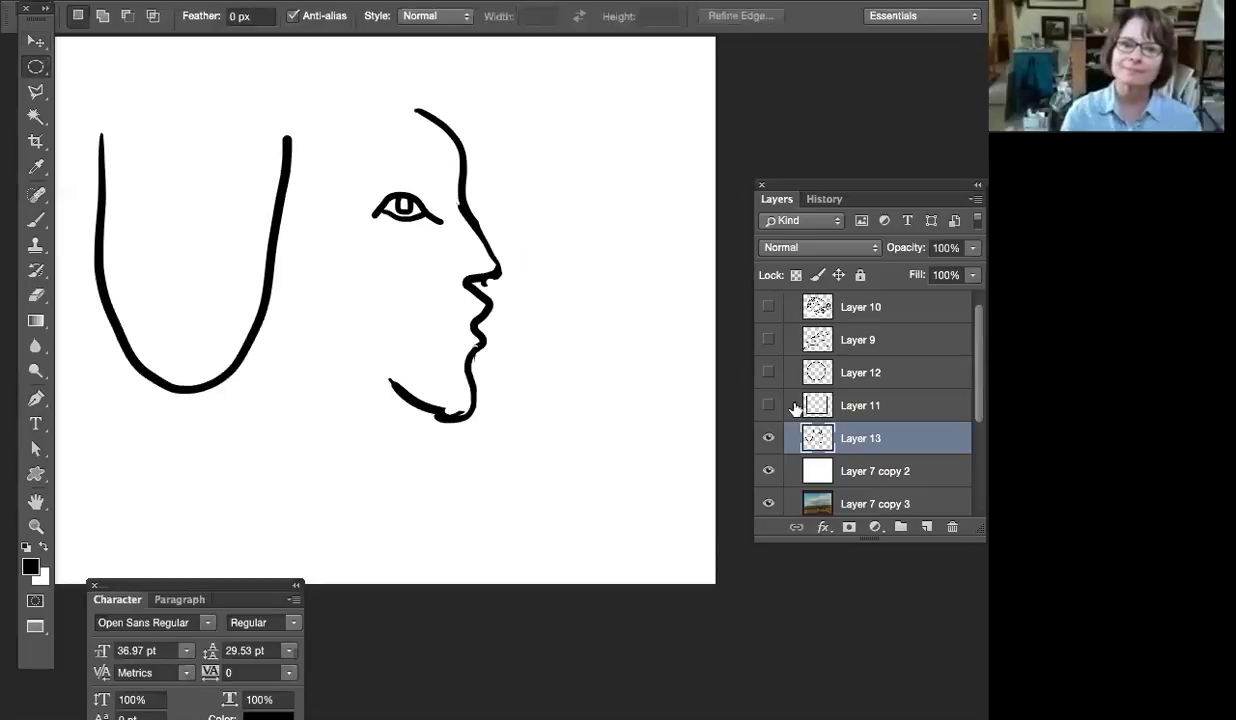
# Delete the face sketch layer and show the rectangle and circle layers together, leaving the line sketch on Layer 9 hidden
pyautogui.moveTo(910, 436); pyautogui.dragTo(952, 527)
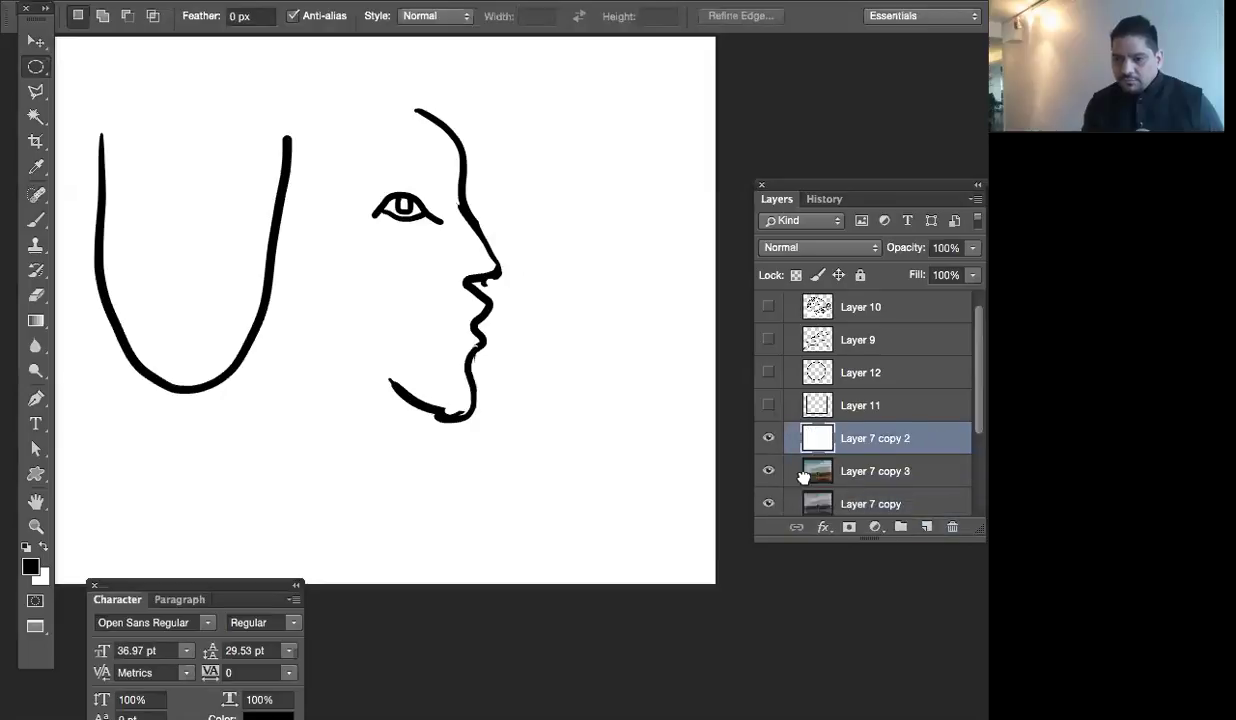
pyautogui.click(768, 405)
pyautogui.click(768, 372)
pyautogui.click(768, 340)
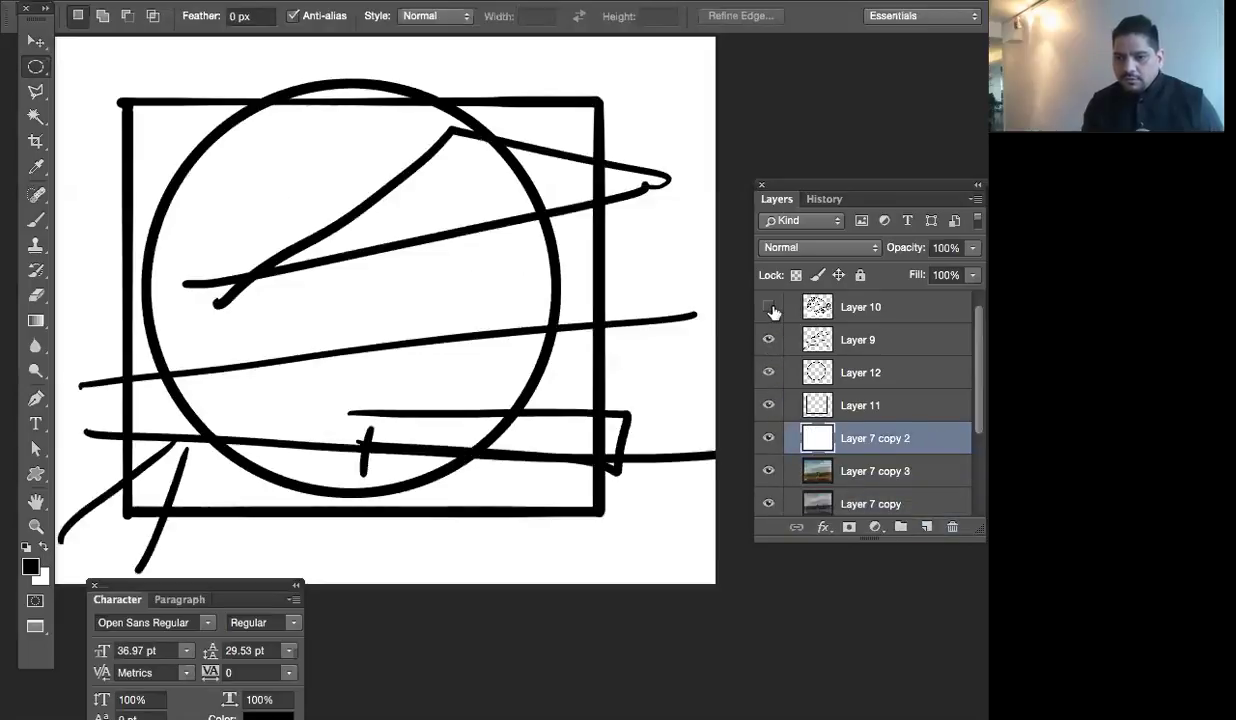
pyautogui.click(768, 340)
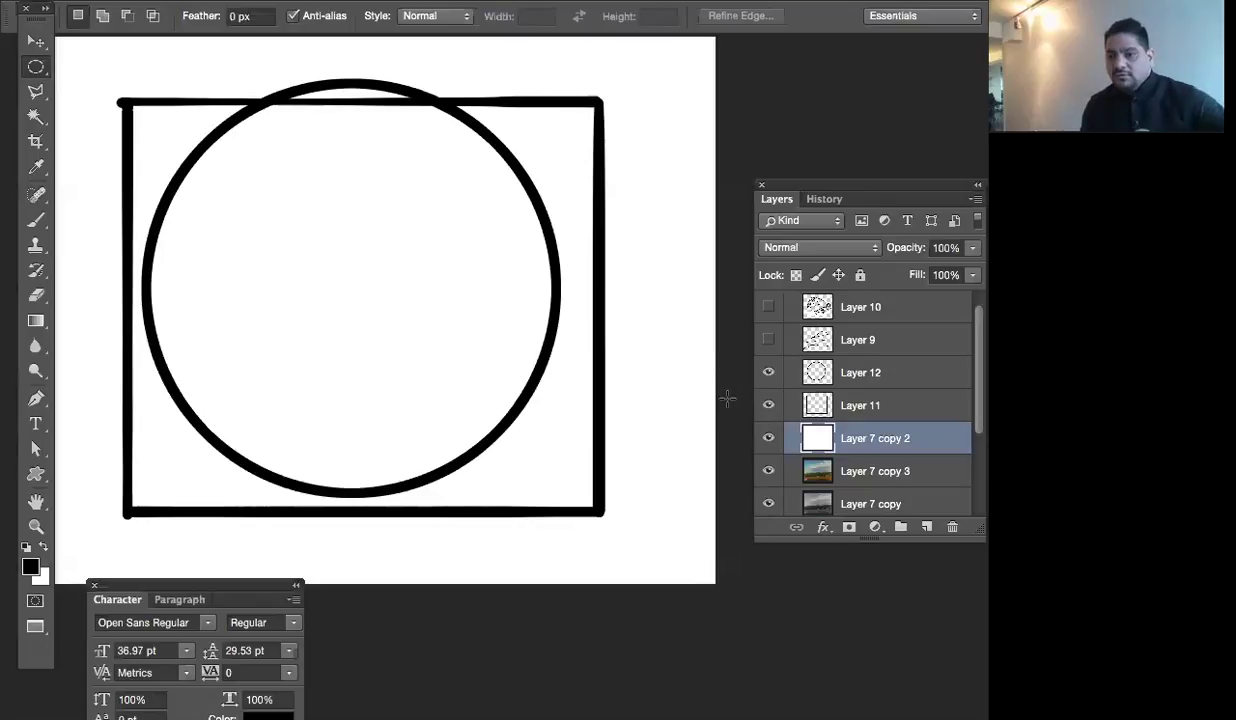
# Hide the white backdrop, rectangle and circle, and compare the Layer 9 and Layer 10 sketches over the painting, ending with only Layer 10's sketch shown
pyautogui.moveTo(768, 438); pyautogui.dragTo(768, 405)
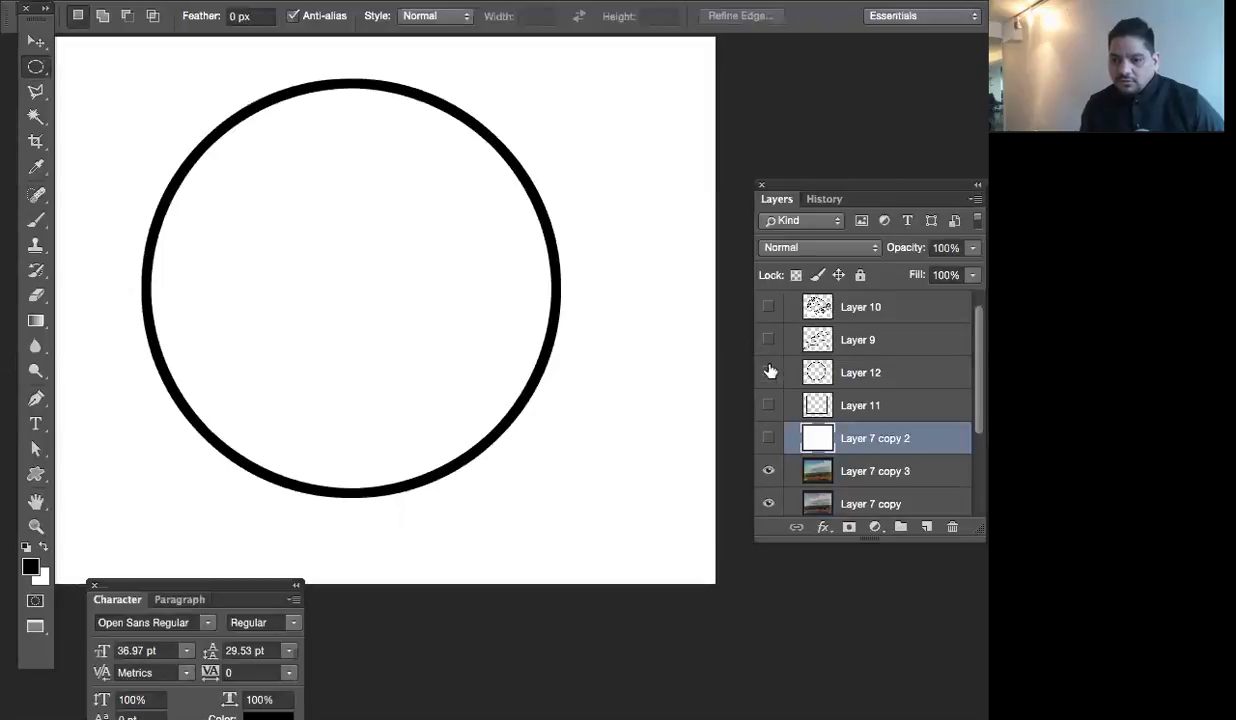
pyautogui.click(768, 372)
pyautogui.click(768, 339)
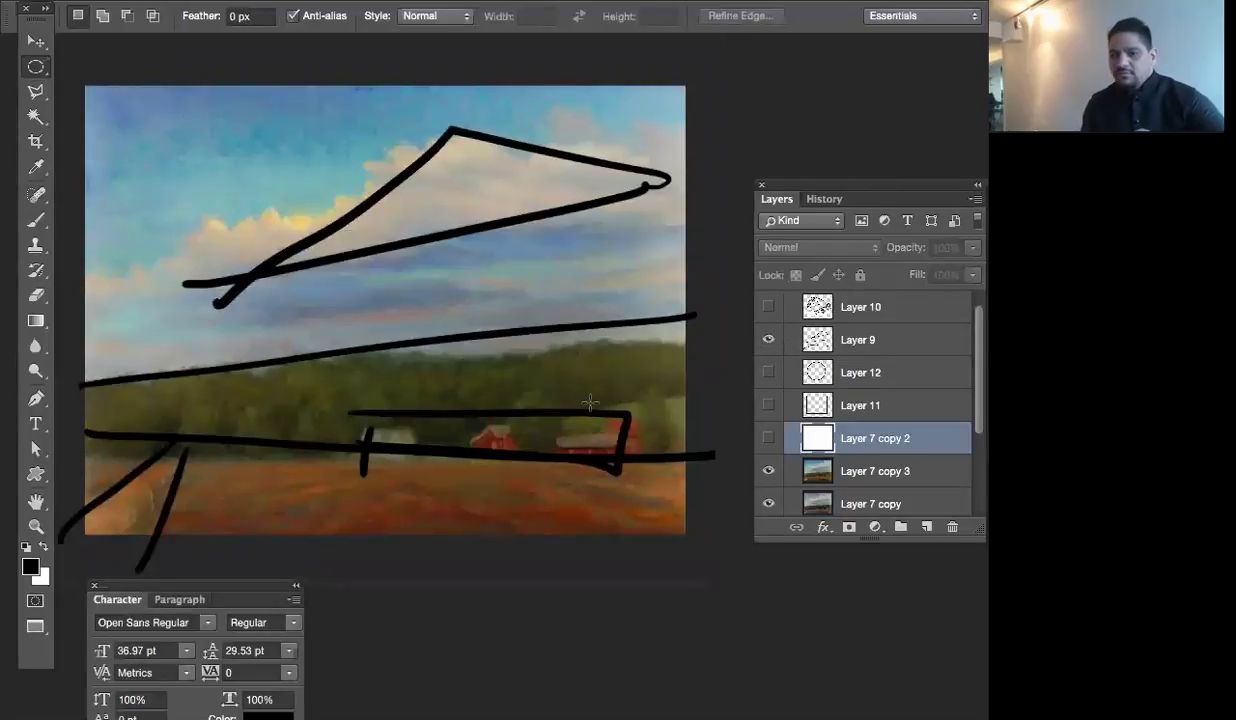
pyautogui.click(768, 307)
pyautogui.click(768, 339)
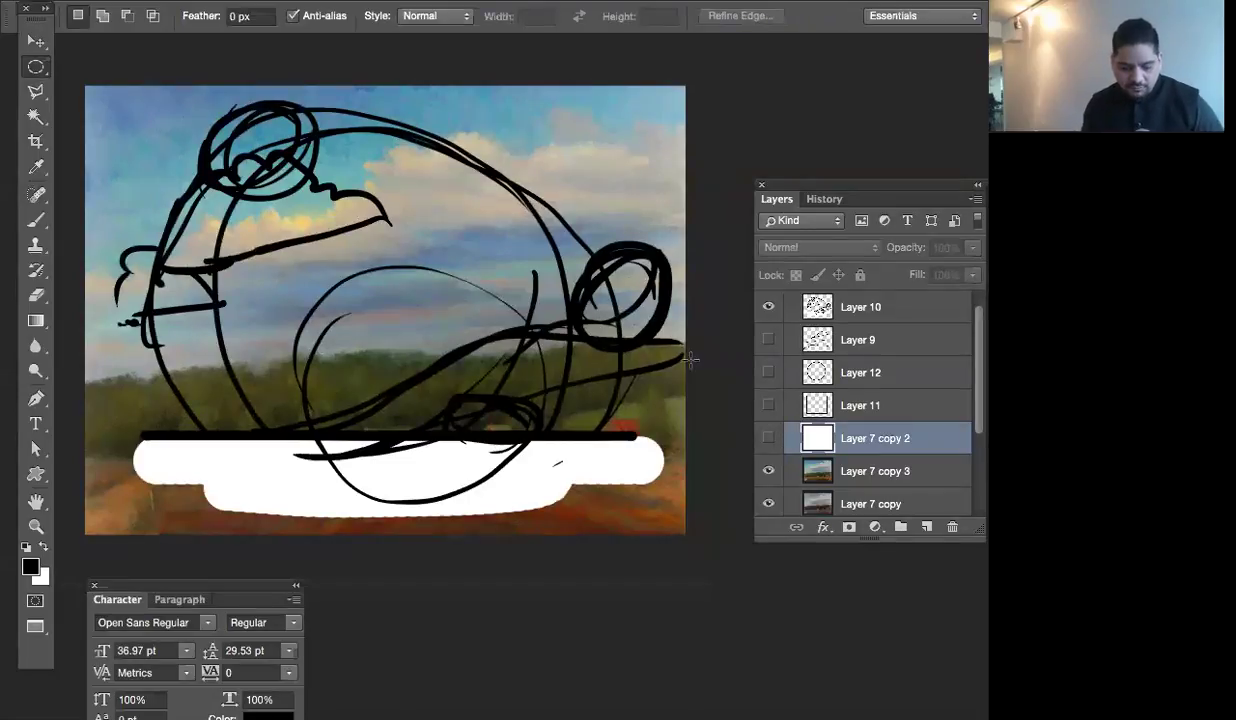
# Add a new layer above Layer 10 and brush three diagonal strokes descending from the right-hand small circle, with small marks beside it
pyautogui.press('b')
pyautogui.click(646, 269)
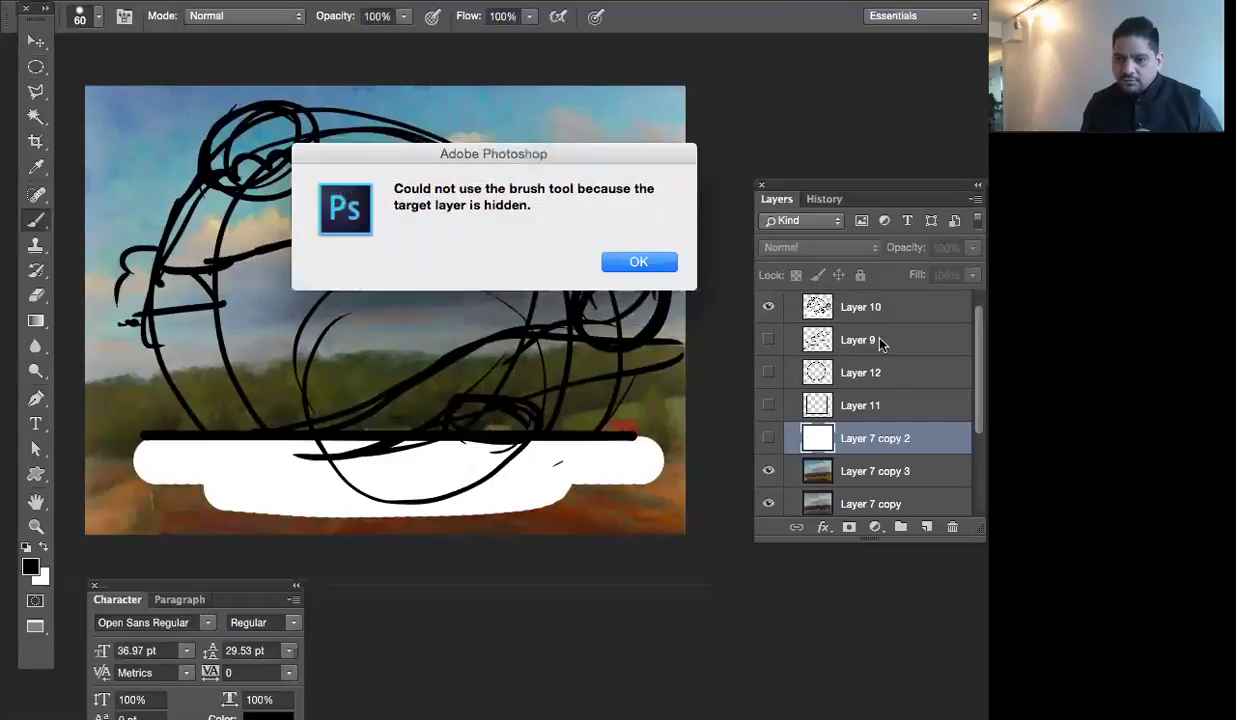
pyautogui.click(634, 260)
pyautogui.click(926, 527)
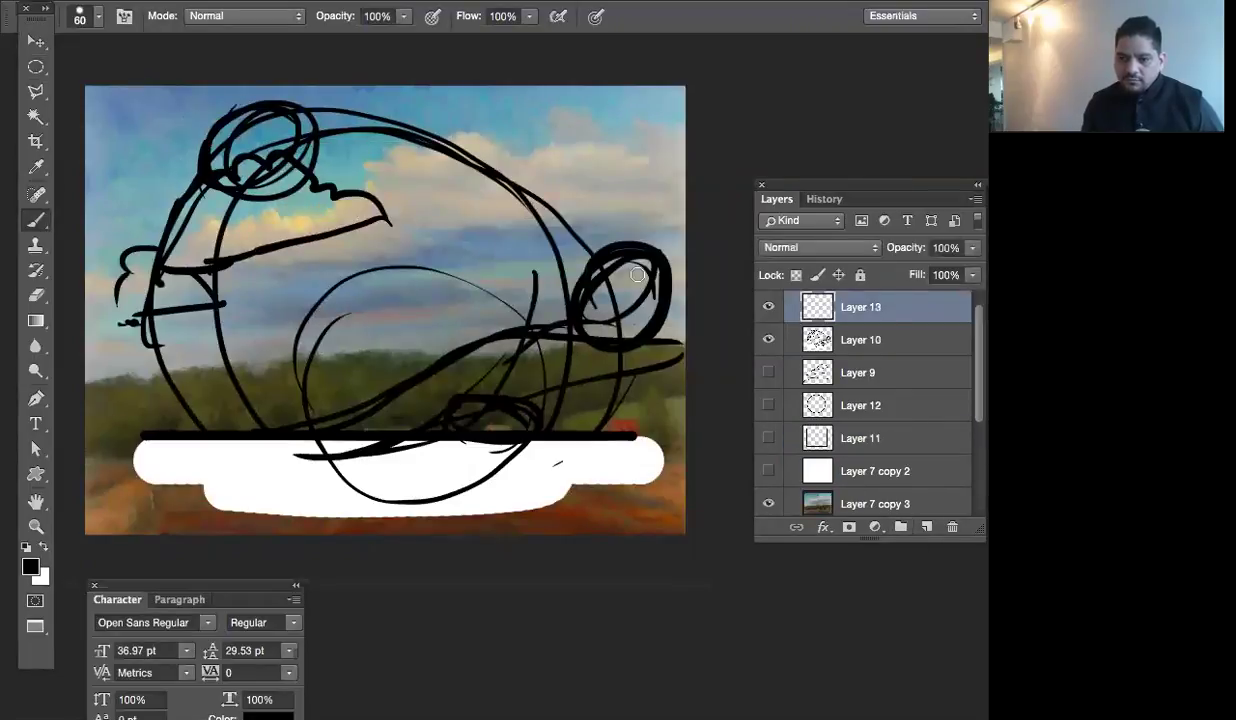
pyautogui.moveTo(662, 254)
pyautogui.mouseDown()
pyautogui.moveTo(665, 324)
pyautogui.moveTo(695, 296)
pyautogui.moveTo(655, 307)
pyautogui.moveTo(690, 295)
pyautogui.moveTo(647, 340)
pyautogui.mouseUp()
pyautogui.moveTo(463, 374); pyautogui.dragTo(600, 285)
pyautogui.moveTo(688, 333)
pyautogui.mouseDown()
pyautogui.moveTo(580, 370)
pyautogui.moveTo(506, 420)
pyautogui.mouseUp()
pyautogui.moveTo(683, 343); pyautogui.dragTo(523, 491)
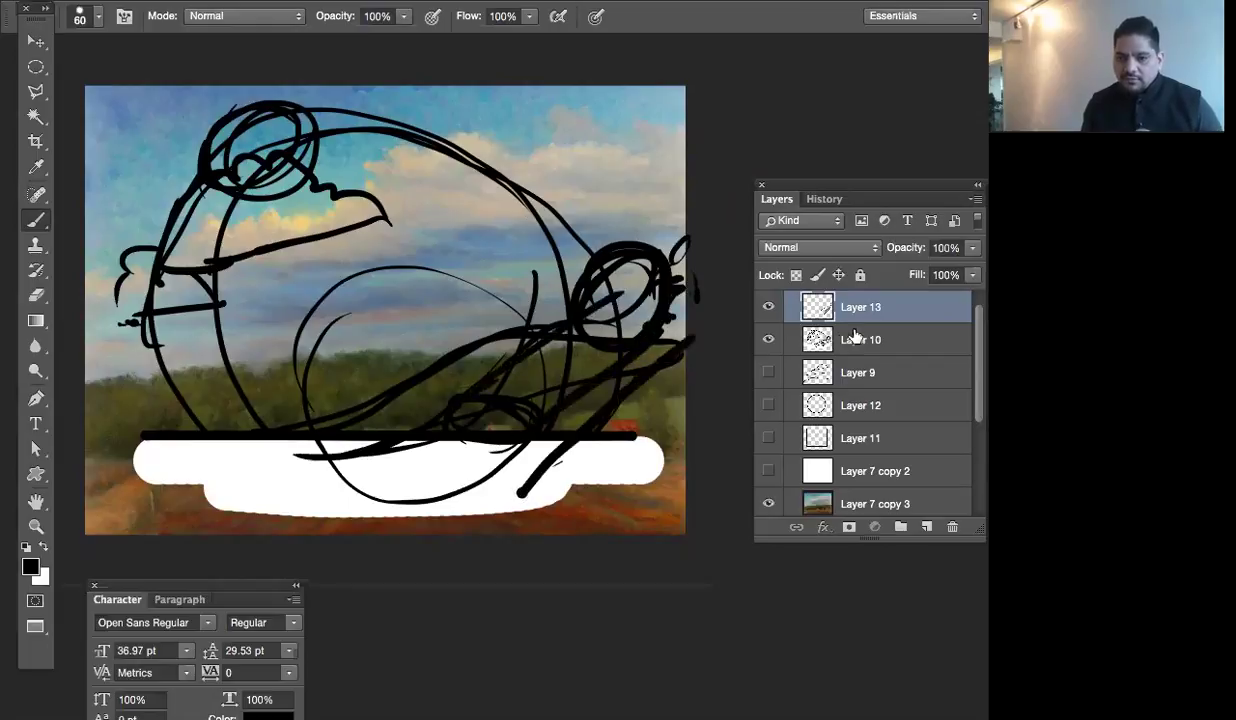
# Lower the opacity of Layer 10's circle sketch and make Layer 13 active for drawing over the painting
pyautogui.click(812, 333)
pyautogui.click(971, 248)
pyautogui.moveTo(971, 272); pyautogui.dragTo(881, 257)
pyautogui.click(886, 310)
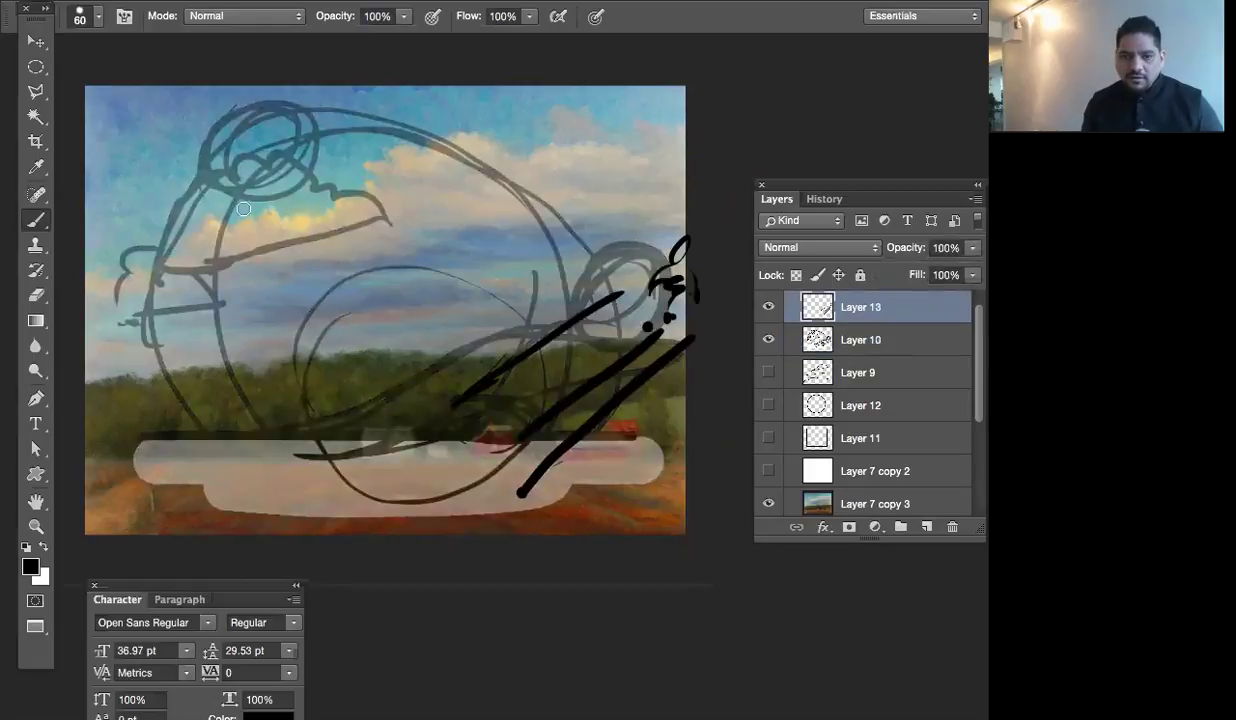
pyautogui.moveTo(288, 221); pyautogui.dragTo(311, 211)
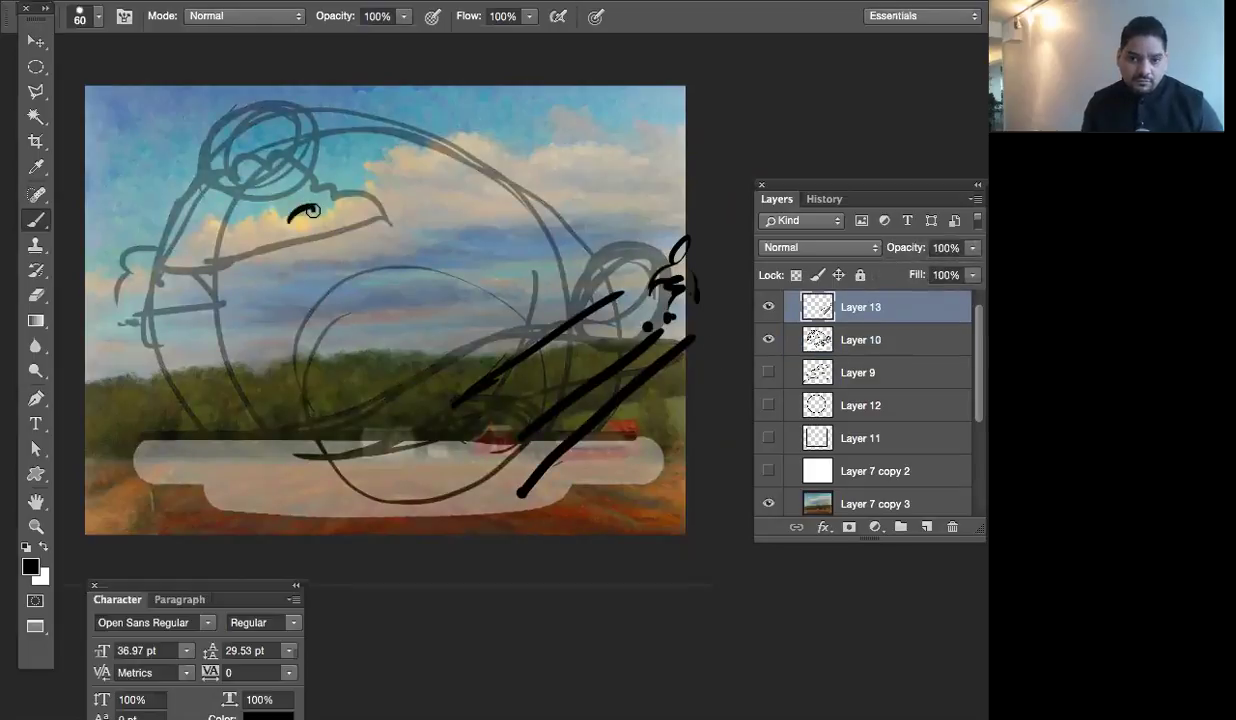
pyautogui.hotkey('ctrl', 'z')
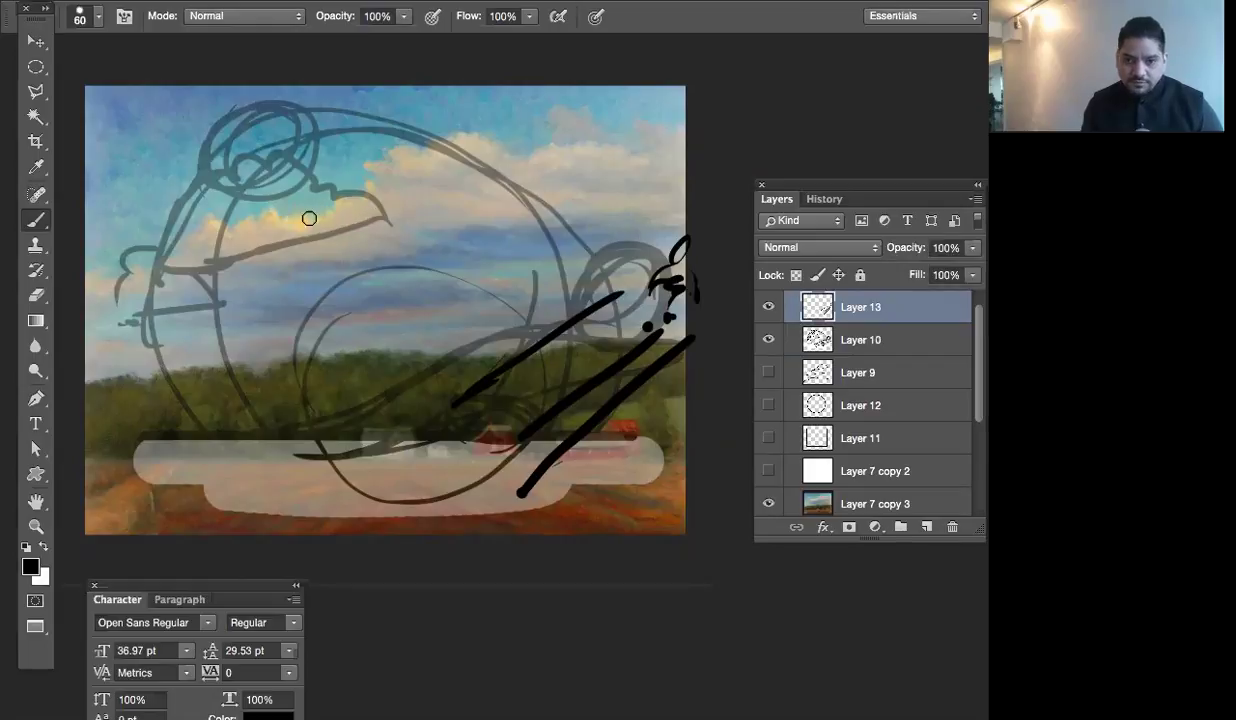
# Brush a curved mark on the bright cloud, converging lines along the cloud bank and treeline, and a scribbled circle at the painting's left edge on Layer 13
pyautogui.moveTo(285, 216)
pyautogui.mouseDown()
pyautogui.moveTo(320, 218)
pyautogui.moveTo(344, 196)
pyautogui.mouseUp()
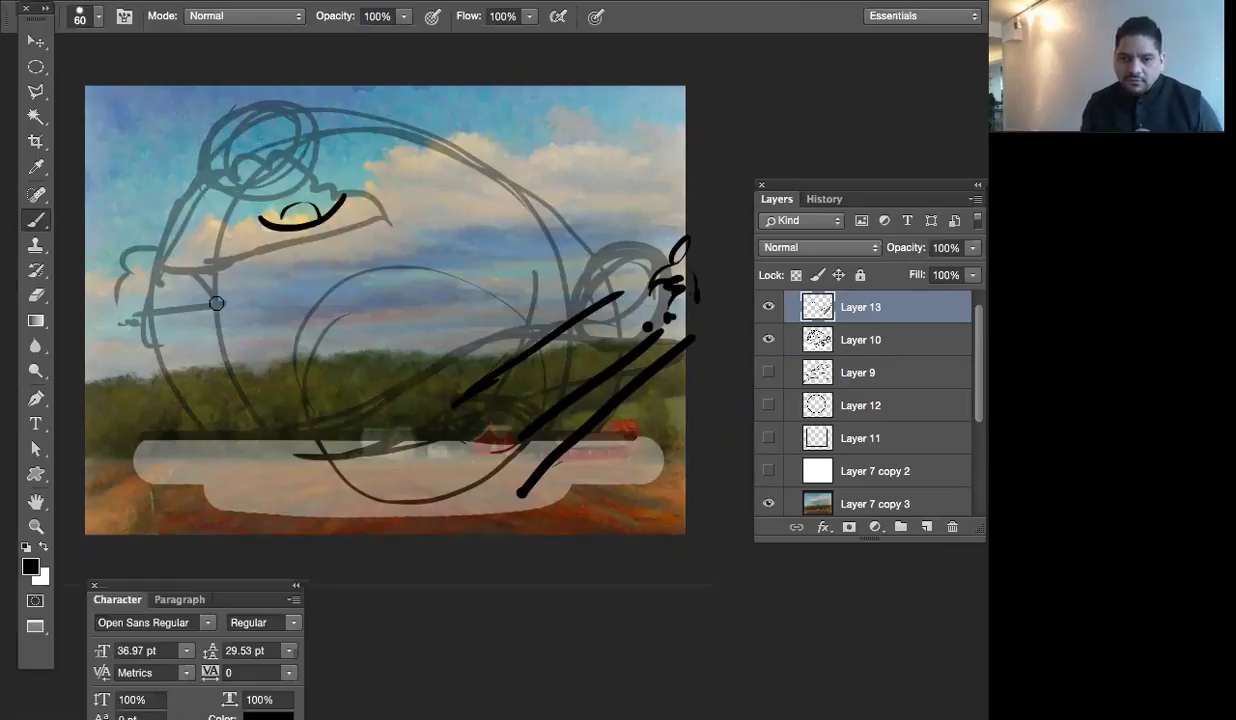
pyautogui.moveTo(128, 311)
pyautogui.mouseDown()
pyautogui.moveTo(688, 161)
pyautogui.moveTo(554, 97)
pyautogui.moveTo(354, 249)
pyautogui.moveTo(72, 380)
pyautogui.mouseUp()
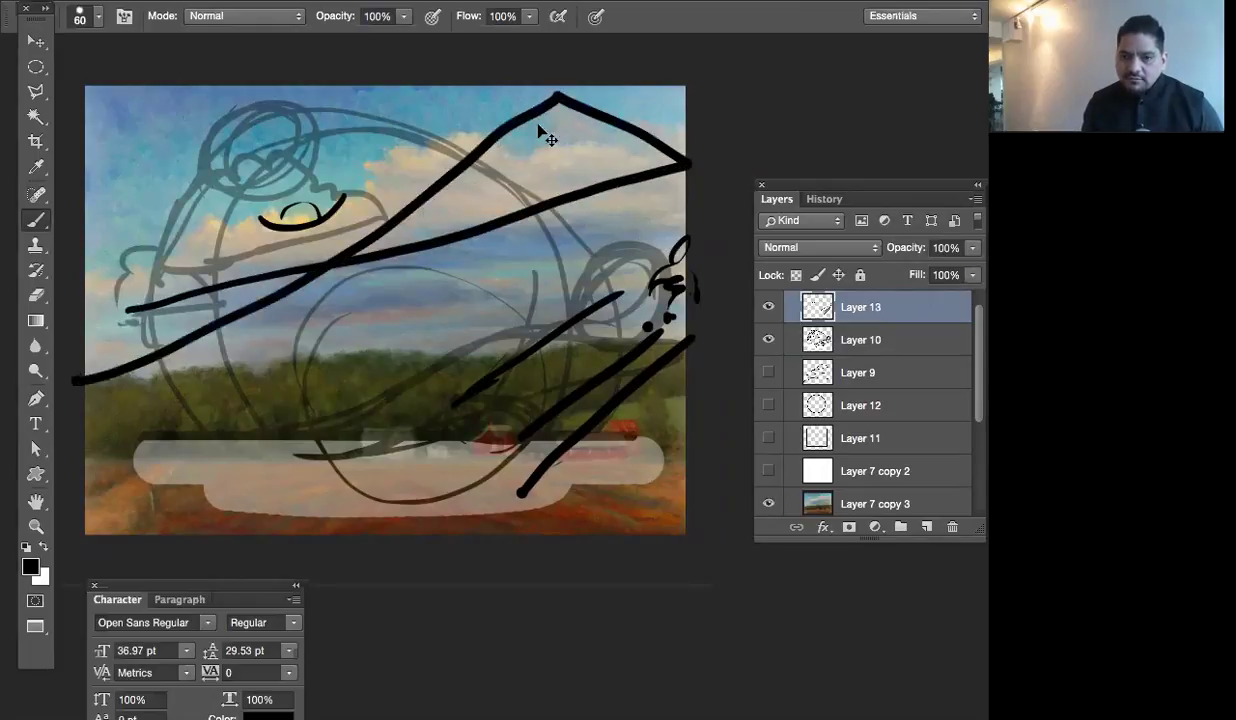
pyautogui.hotkey('ctrl', 'z')
pyautogui.click(259, 244)
pyautogui.moveTo(85, 297)
pyautogui.mouseDown()
pyautogui.moveTo(338, 178)
pyautogui.moveTo(496, 127)
pyautogui.moveTo(520, 225)
pyautogui.moveTo(108, 318)
pyautogui.mouseUp()
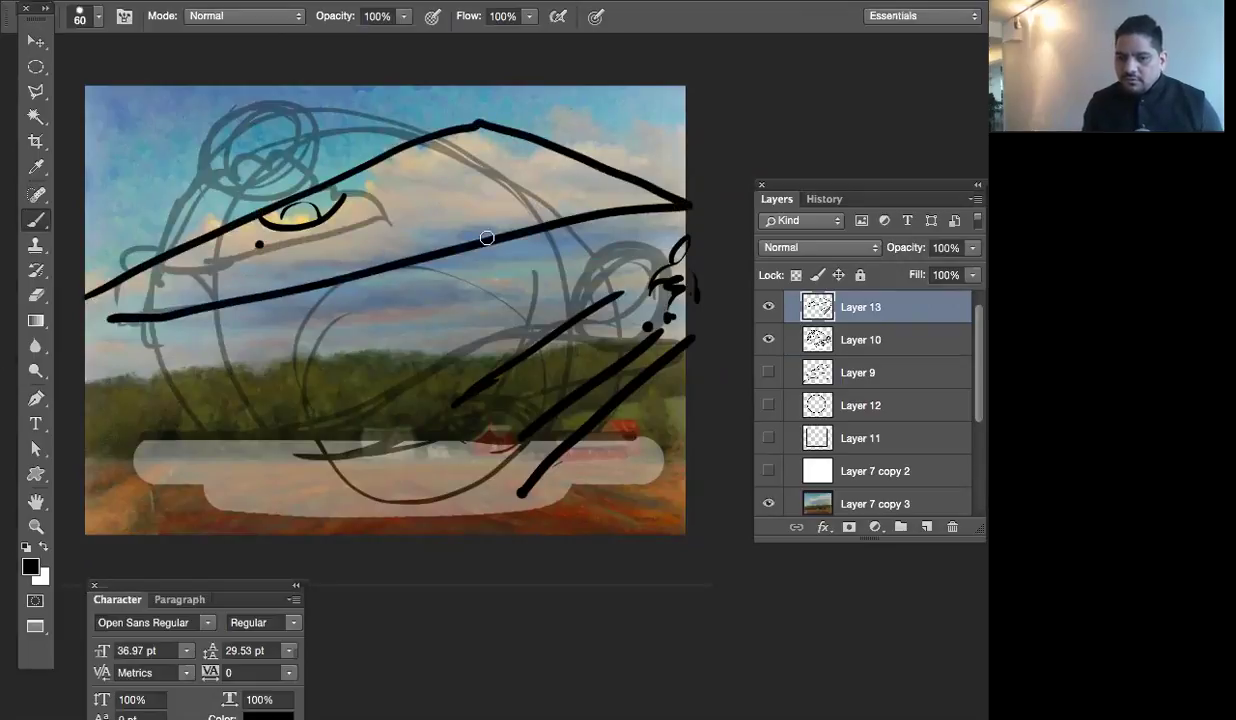
pyautogui.moveTo(704, 330); pyautogui.dragTo(68, 386)
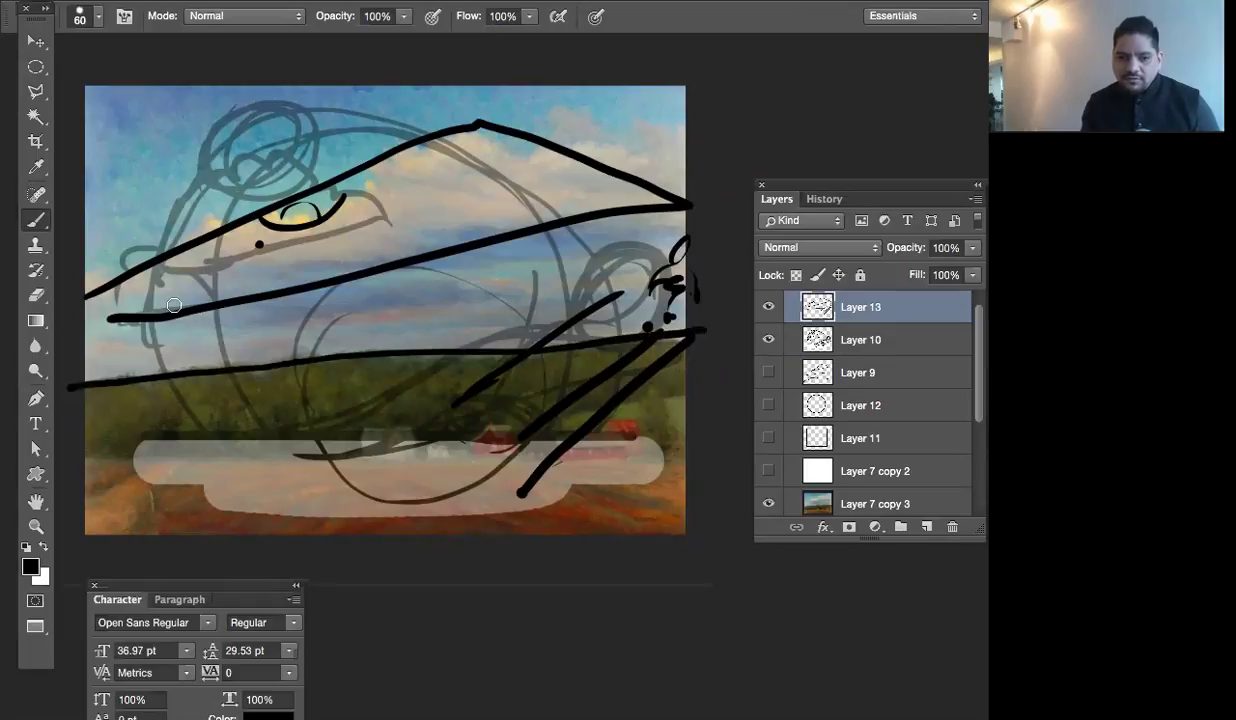
pyautogui.moveTo(72, 339)
pyautogui.mouseDown()
pyautogui.moveTo(75, 320)
pyautogui.moveTo(85, 362)
pyautogui.mouseUp()
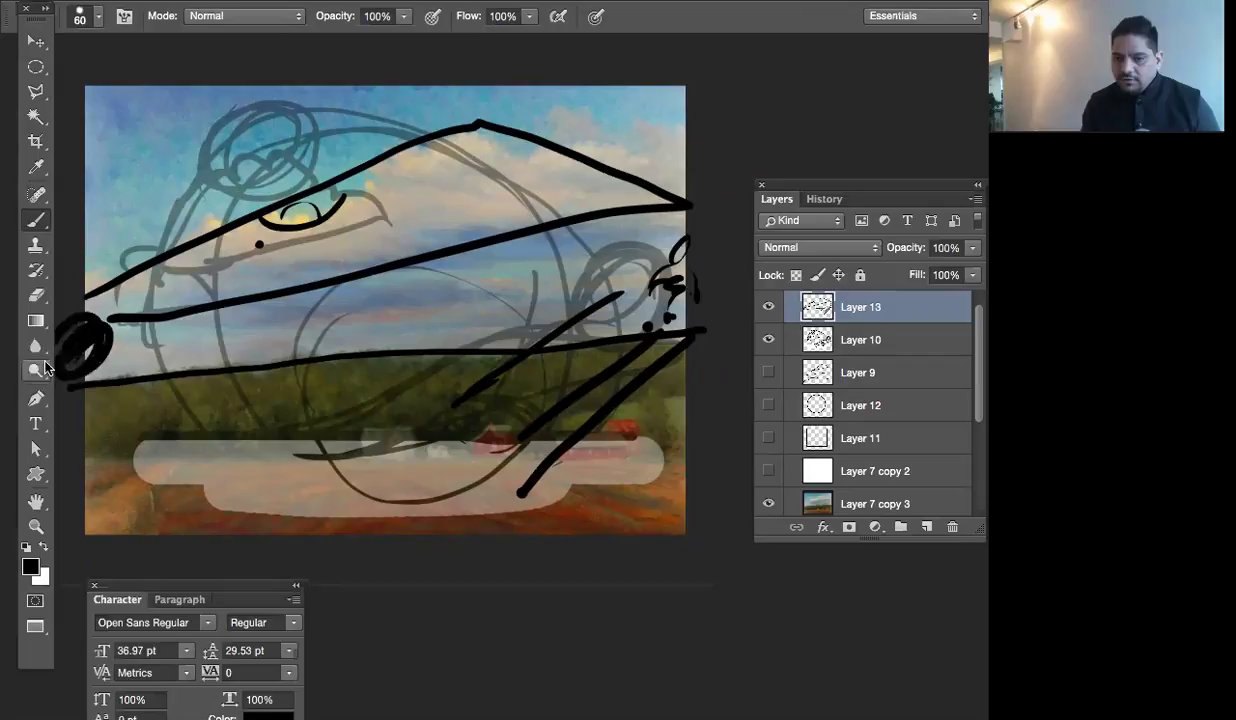
# Hide Layer 13, brush broken arcs following the large circle on a new top layer, and hide Layer 10's sketch
pyautogui.click(768, 306)
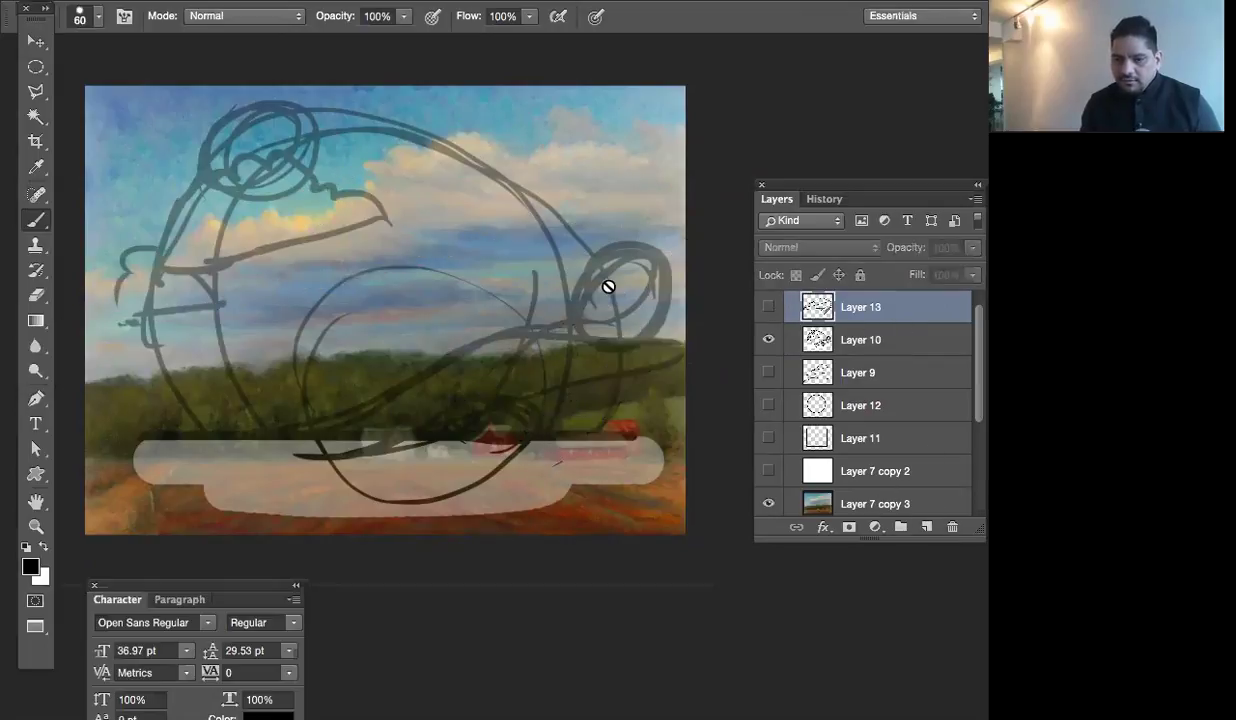
pyautogui.click(926, 526)
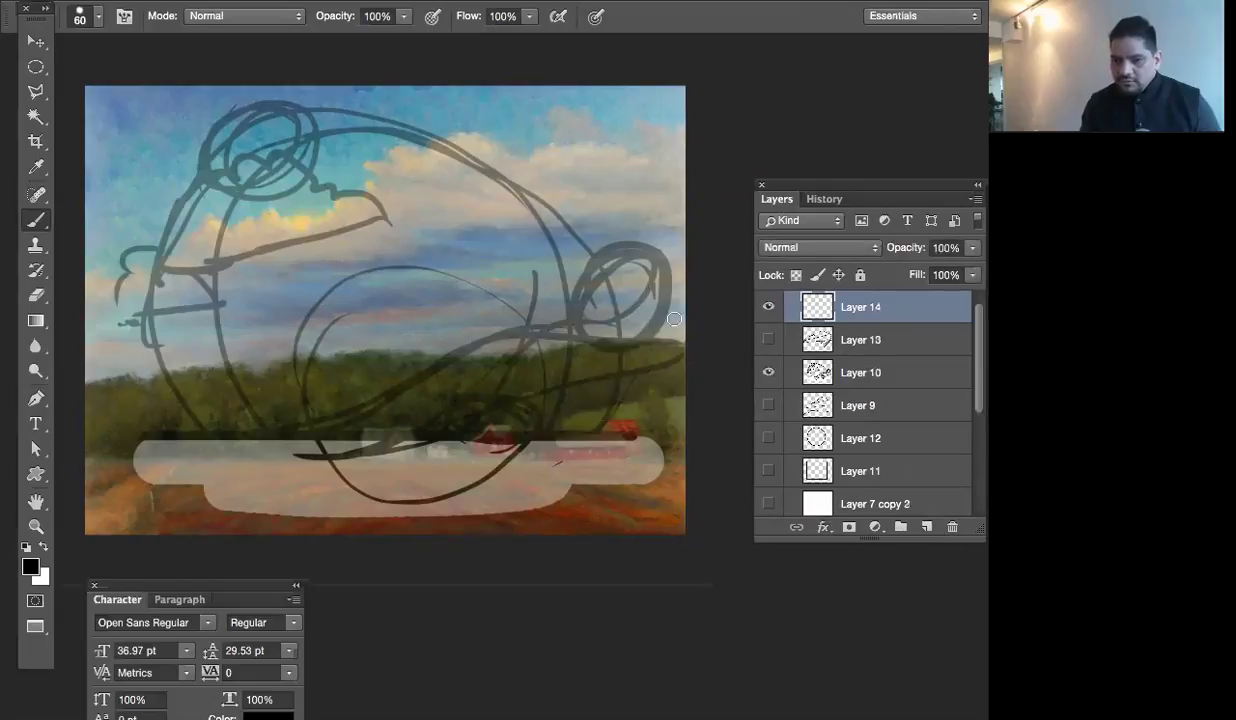
pyautogui.moveTo(605, 320)
pyautogui.mouseDown()
pyautogui.moveTo(632, 305)
pyautogui.moveTo(640, 377)
pyautogui.moveTo(376, 454)
pyautogui.moveTo(232, 378)
pyautogui.mouseUp()
pyautogui.moveTo(215, 318)
pyautogui.mouseDown()
pyautogui.moveTo(219, 228)
pyautogui.moveTo(237, 205)
pyautogui.mouseUp()
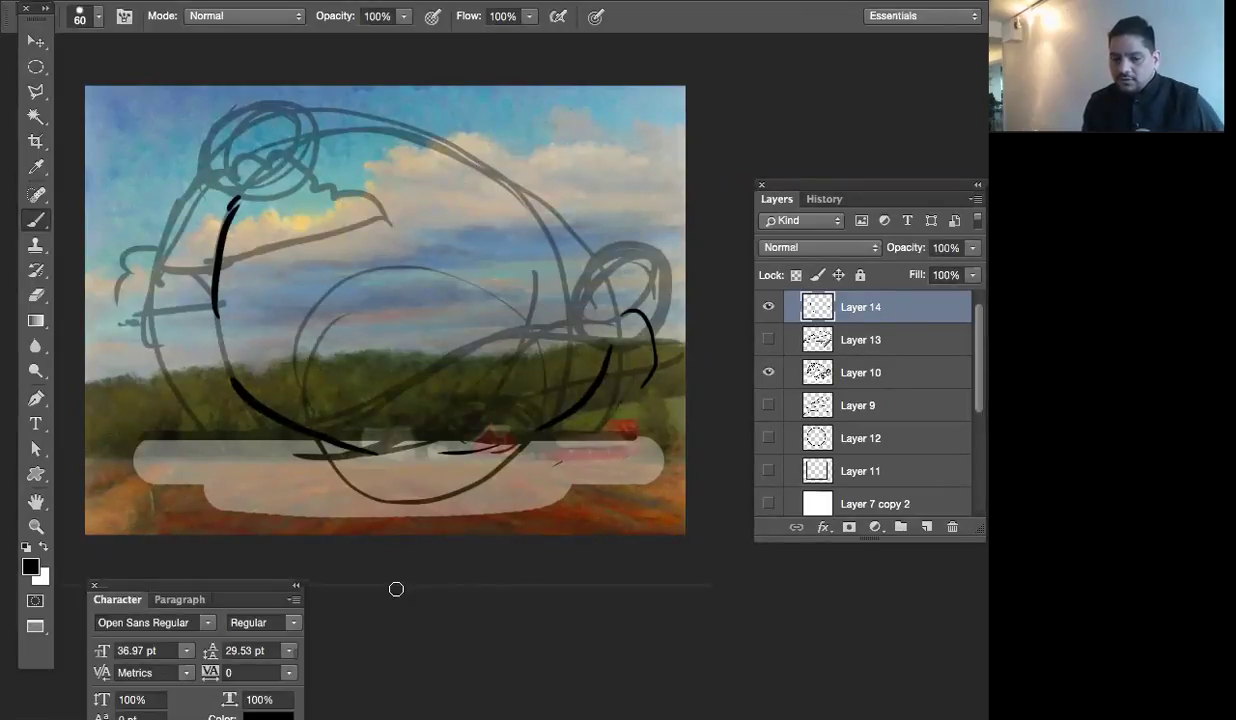
pyautogui.click(768, 372)
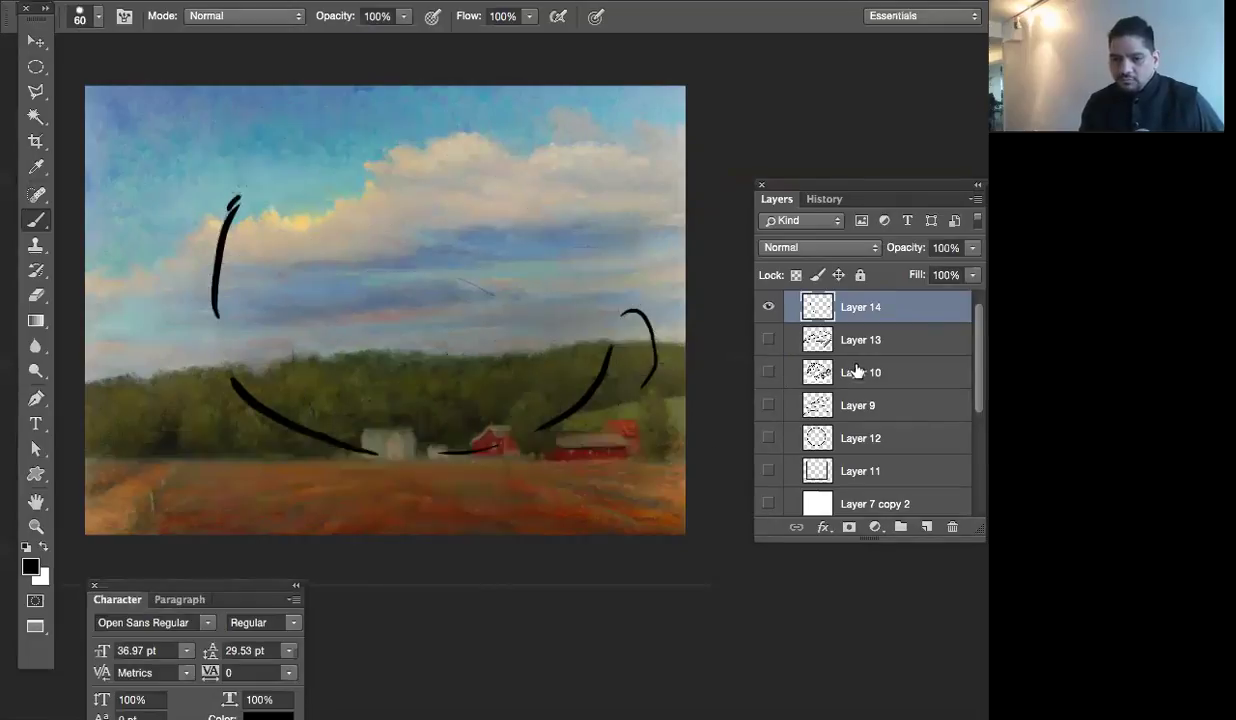
# Add a new layer above Layer 10 and paint over the left-hand trees with a dark green sampled from the treeline
pyautogui.click(855, 372)
pyautogui.click(926, 527)
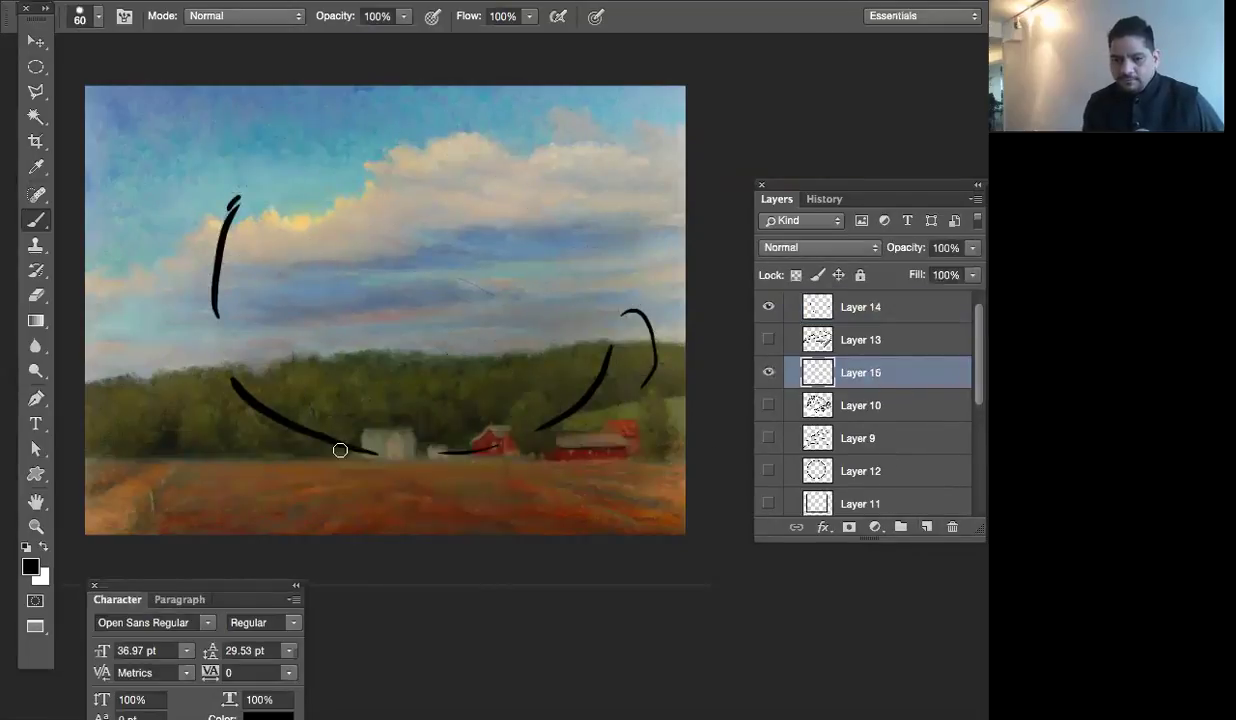
pyautogui.click(228, 429)
pyautogui.moveTo(222, 392)
pyautogui.mouseDown()
pyautogui.moveTo(93, 398)
pyautogui.moveTo(280, 412)
pyautogui.moveTo(201, 419)
pyautogui.moveTo(184, 446)
pyautogui.moveTo(160, 442)
pyautogui.moveTo(340, 454)
pyautogui.moveTo(186, 390)
pyautogui.moveTo(293, 442)
pyautogui.mouseUp()
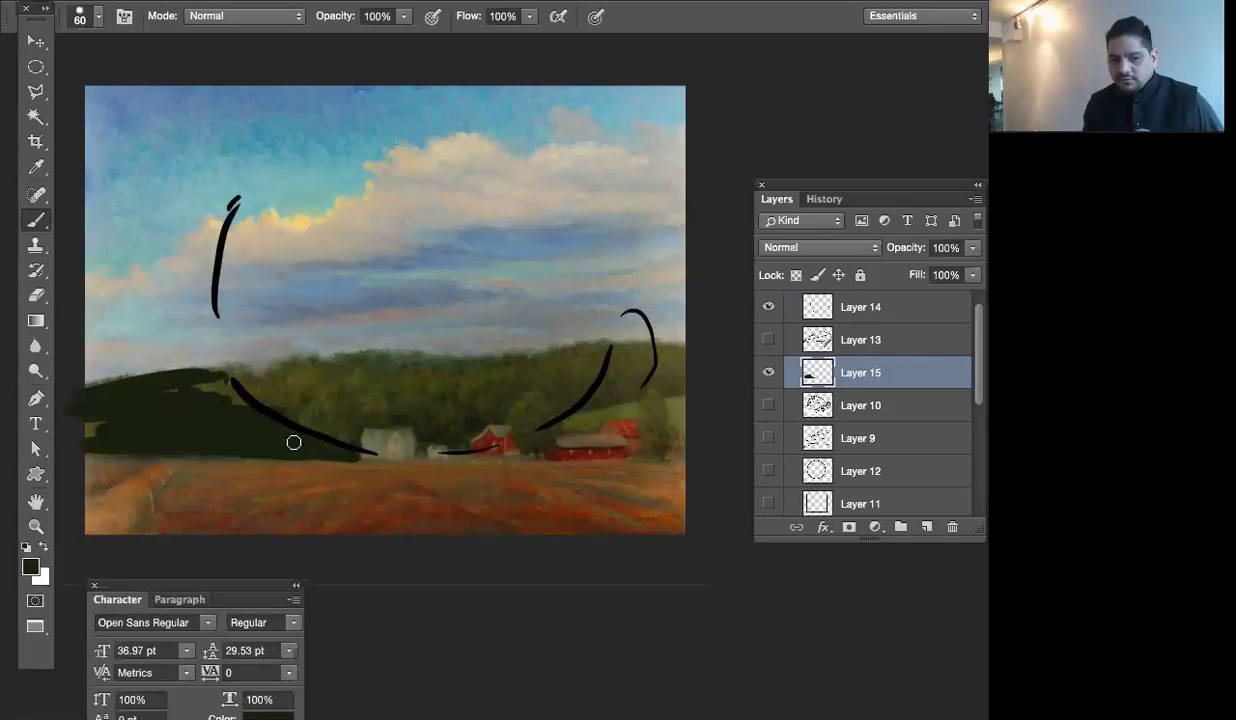
# Hide the arc sketch on Layer 14 and set the dark tree paint on Layer 15 to Multiply at 35% opacity
pyautogui.click(768, 307)
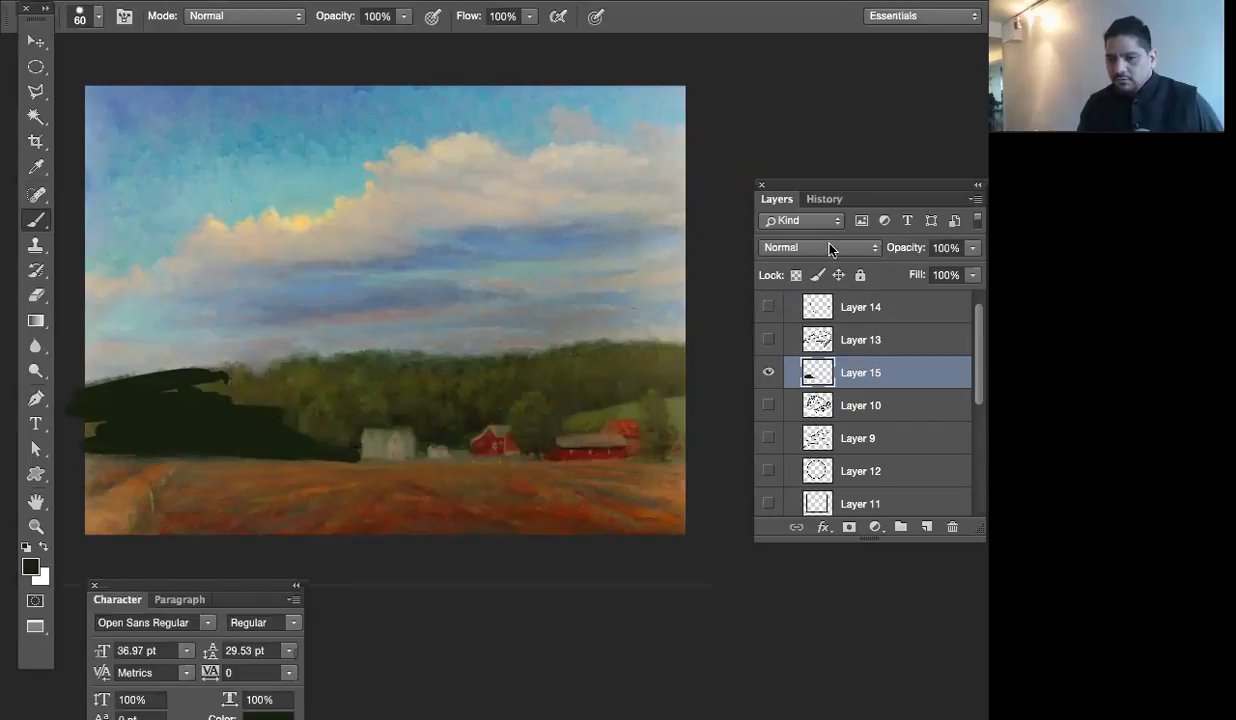
pyautogui.click(829, 248)
pyautogui.click(790, 304)
pyautogui.moveTo(972, 248)
pyautogui.mouseDown()
pyautogui.moveTo(958, 270)
pyautogui.moveTo(900, 272)
pyautogui.mouseUp()
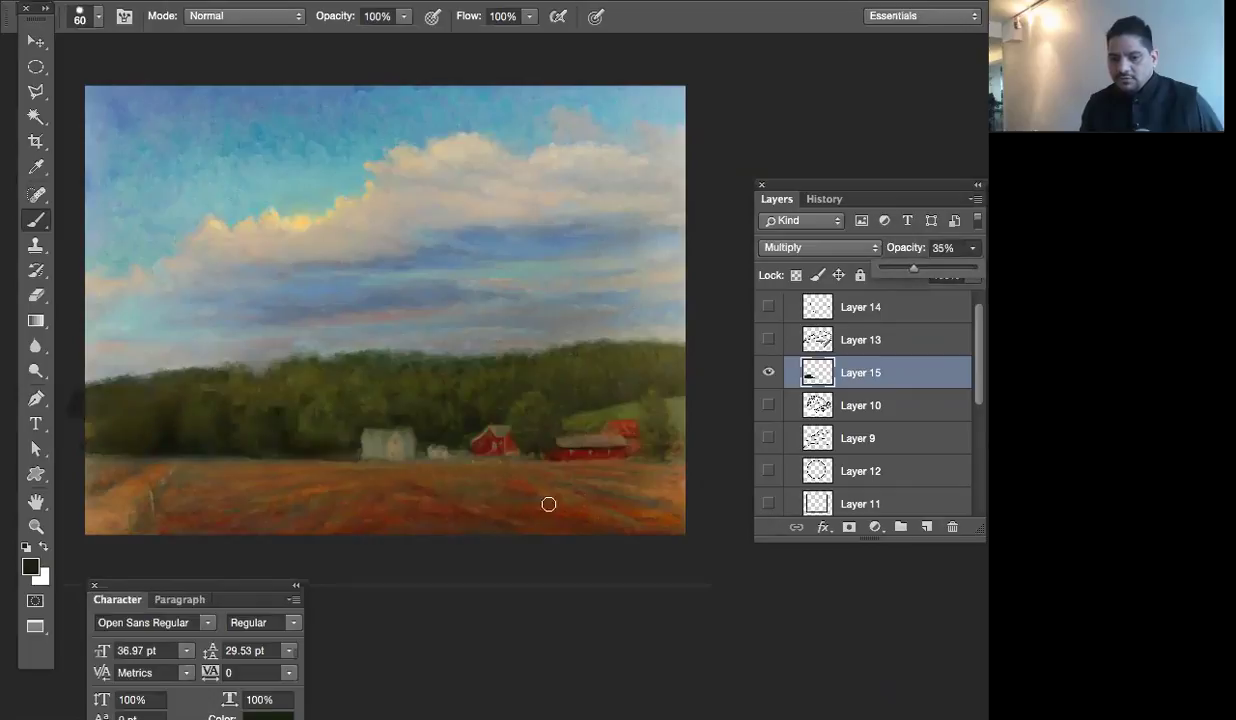
# Shade the trees around the barns and the long red barn on the Multiply layer, alternating Brush and Eraser to refine the shading
pyautogui.click(244, 385)
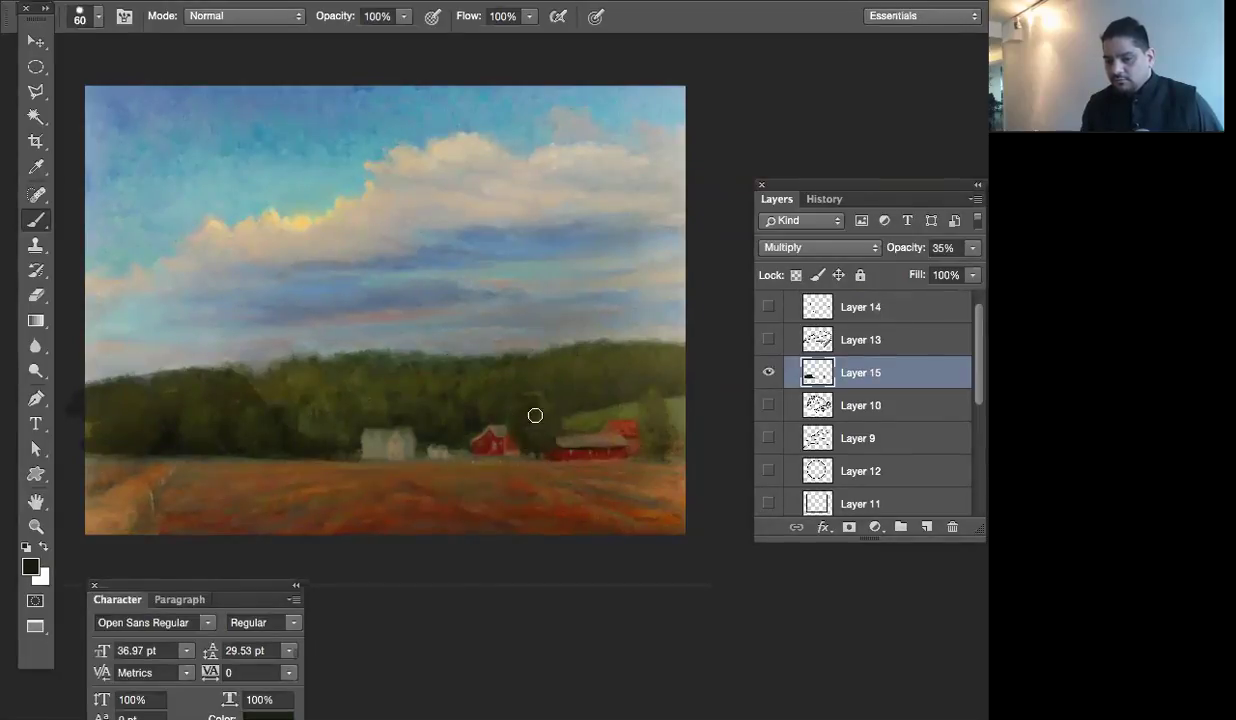
pyautogui.press('e')
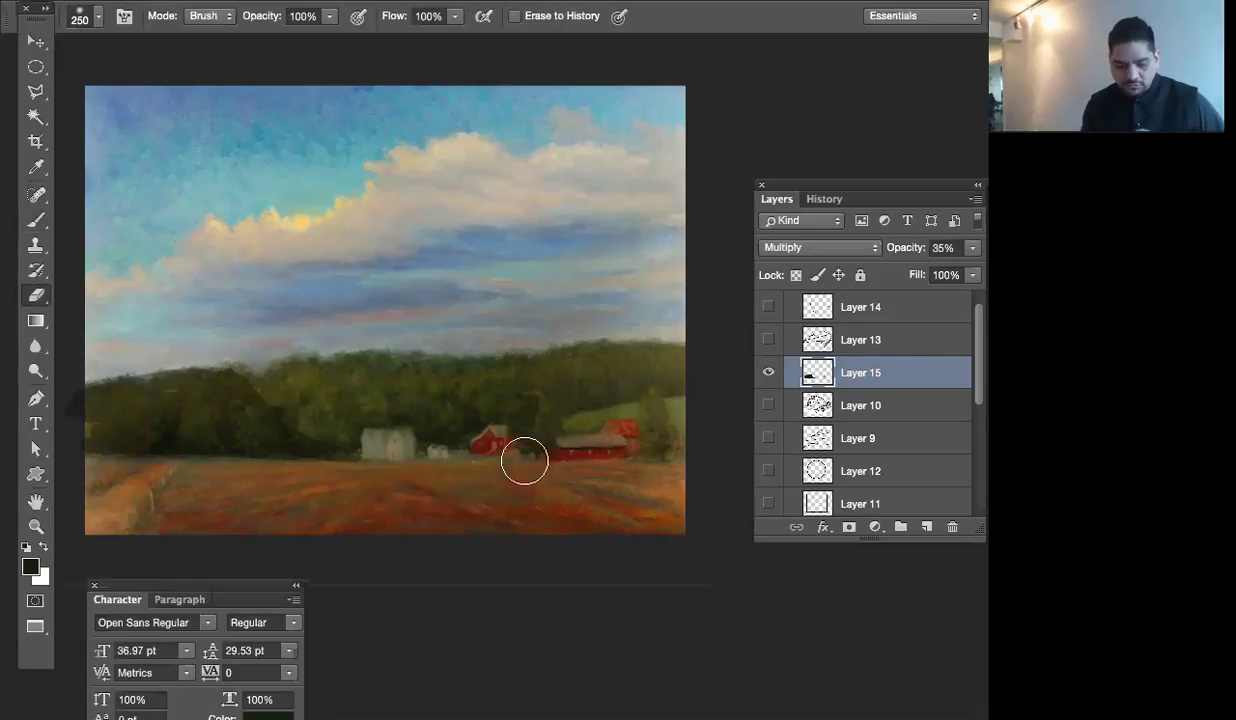
pyautogui.press('b')
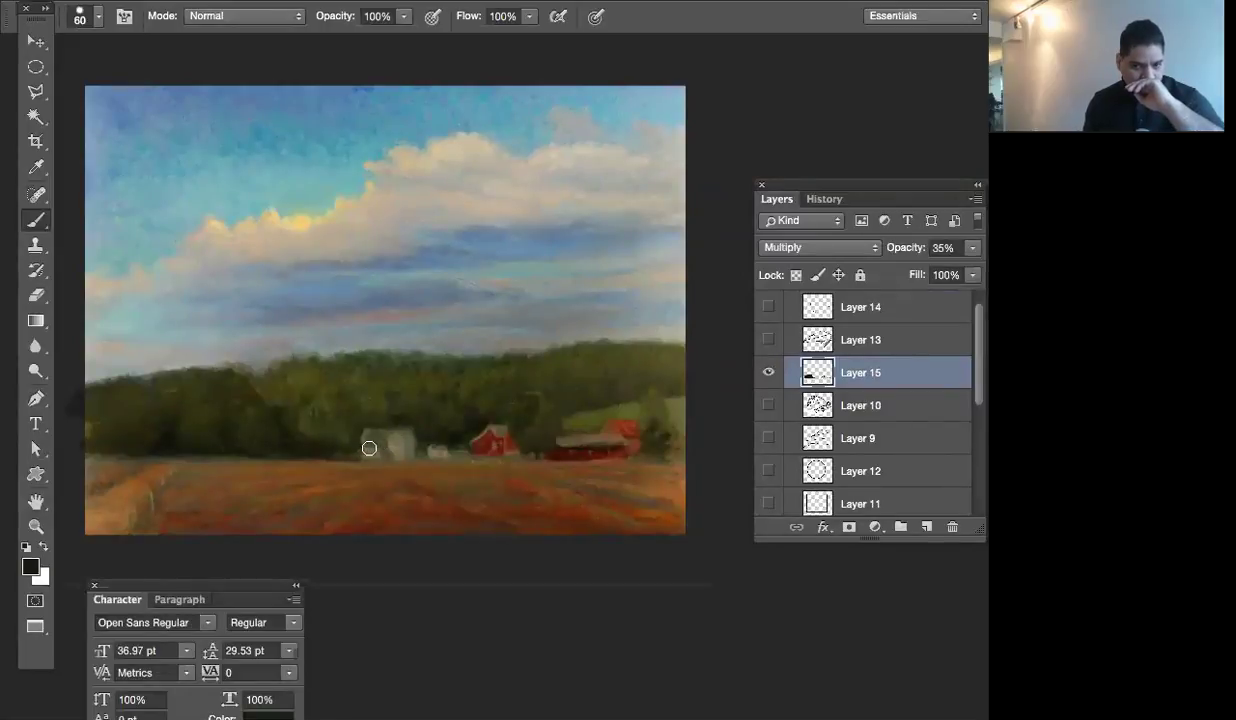
pyautogui.press('space')
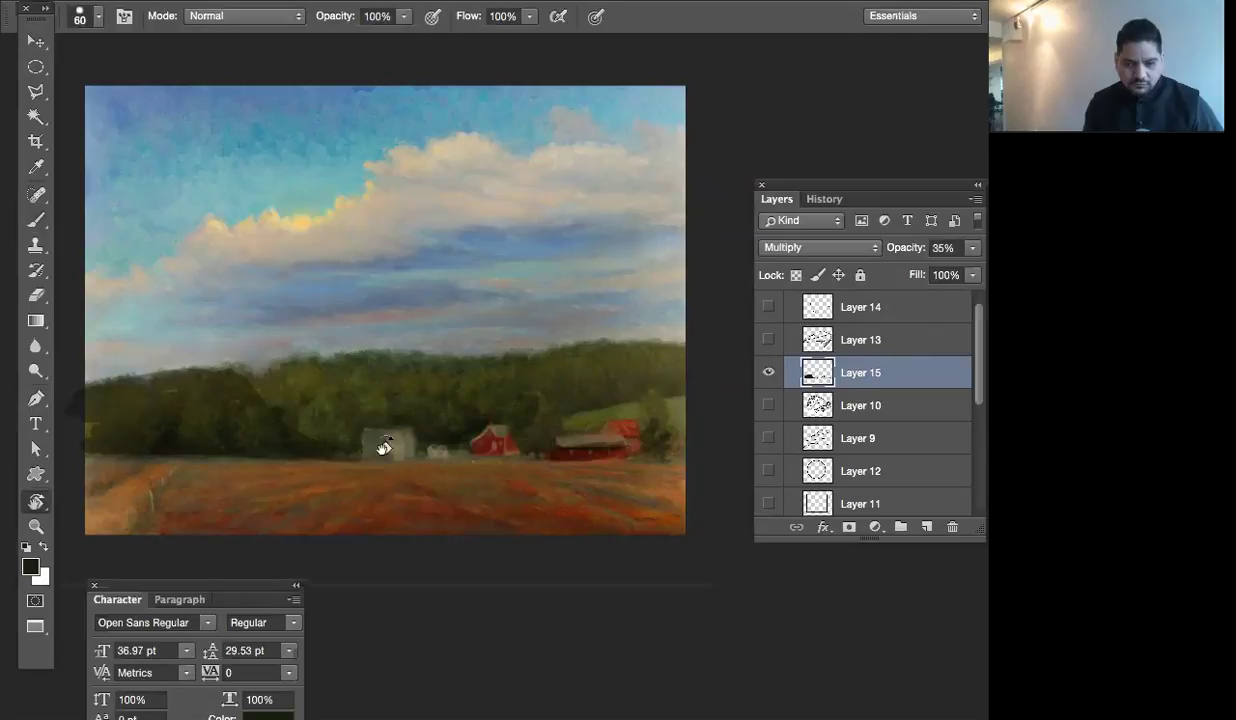
pyautogui.press('e')
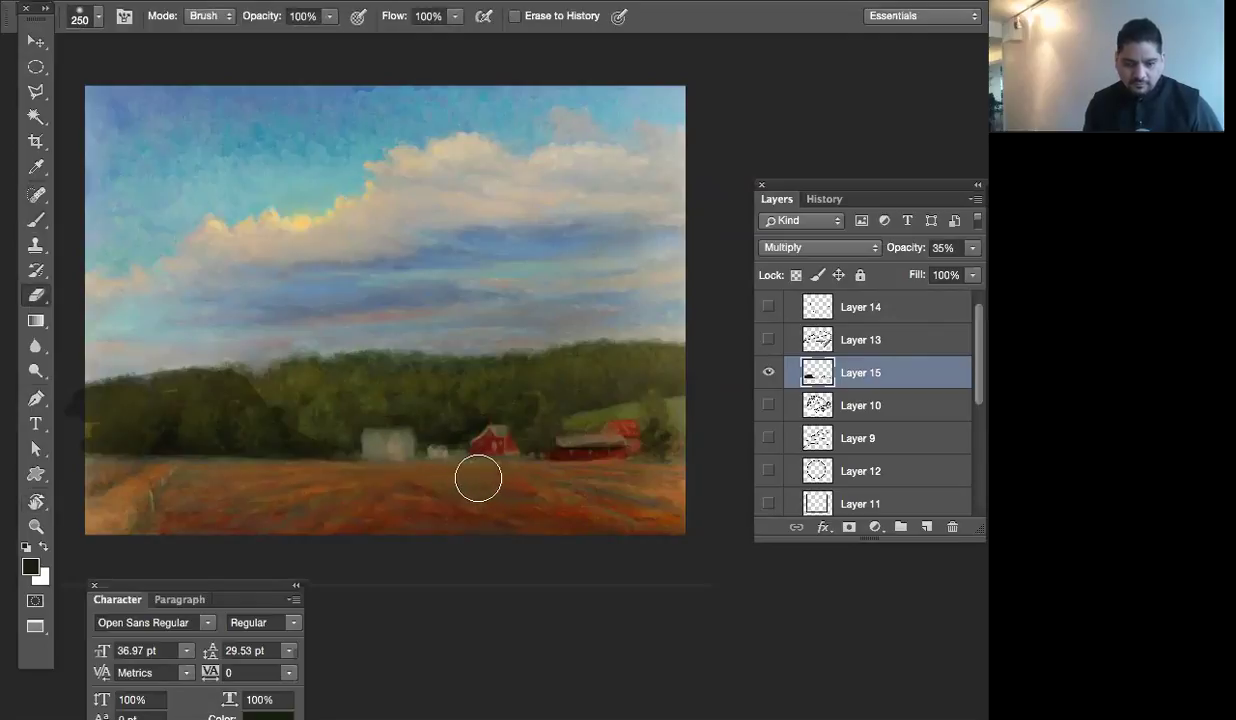
pyautogui.press('b')
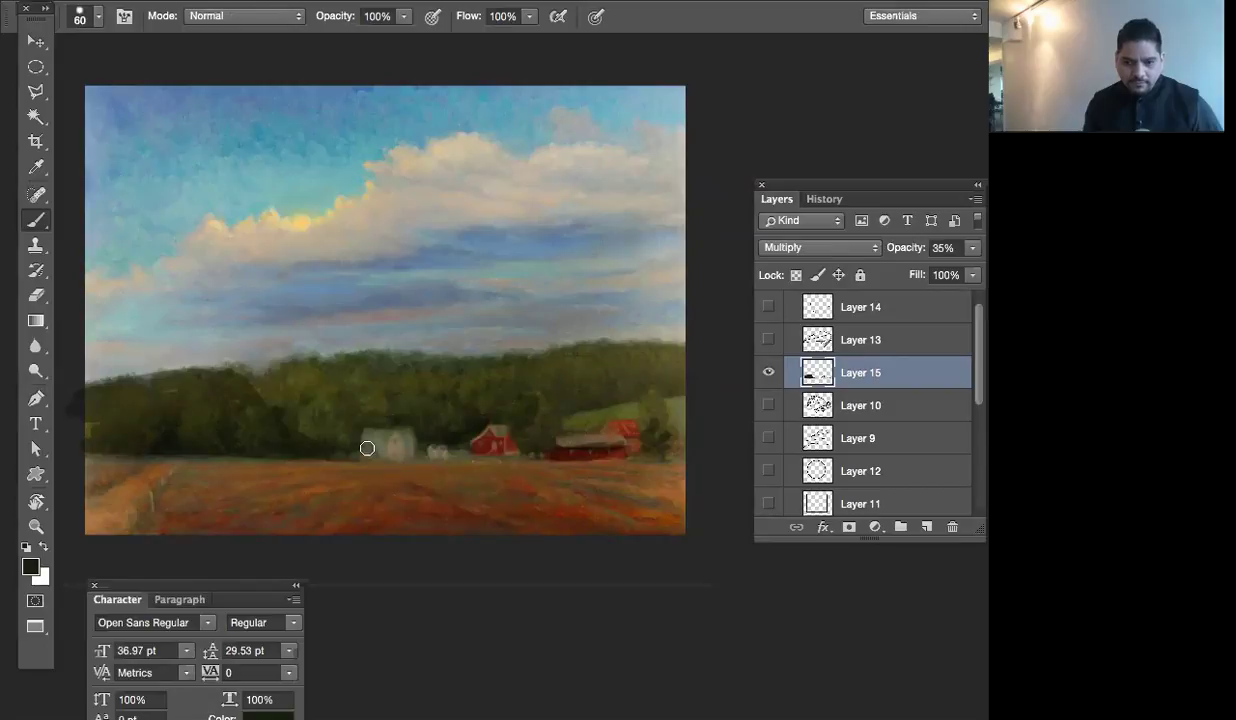
pyautogui.press('e')
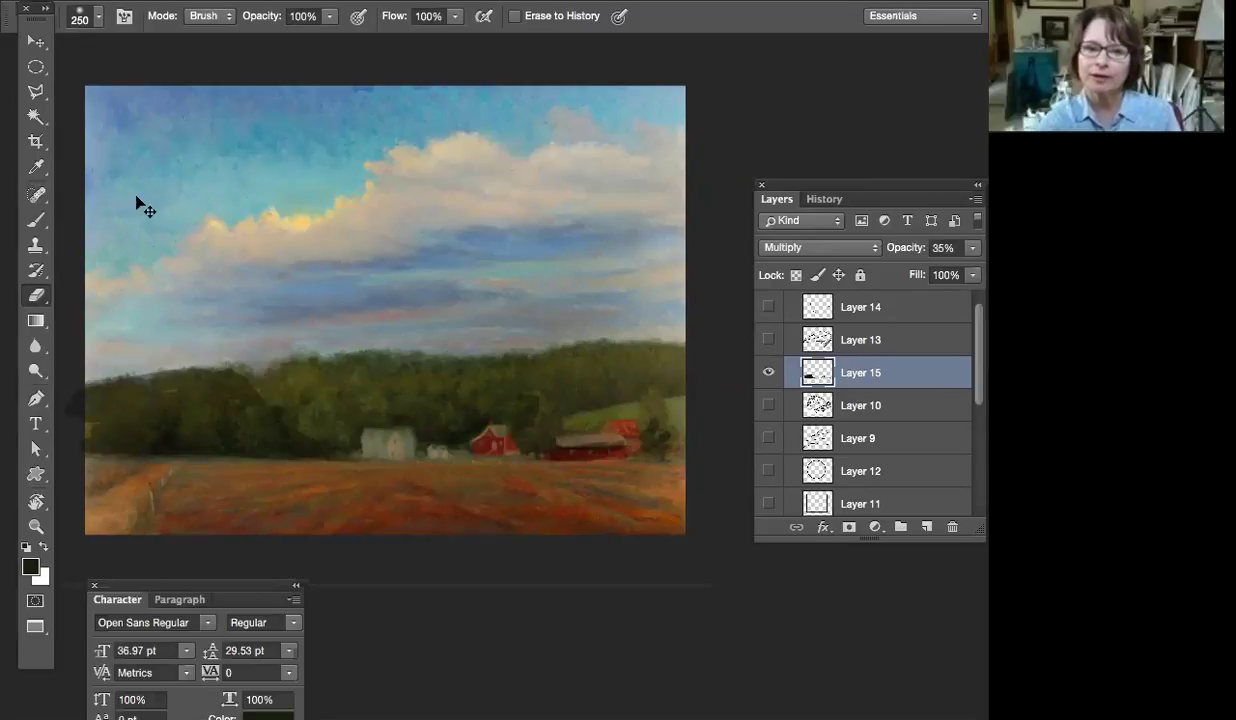
# Enlarge the Clone Stamp brush to 175 and duplicate the painting layer Layer 7 copy 3
pyautogui.press('s')
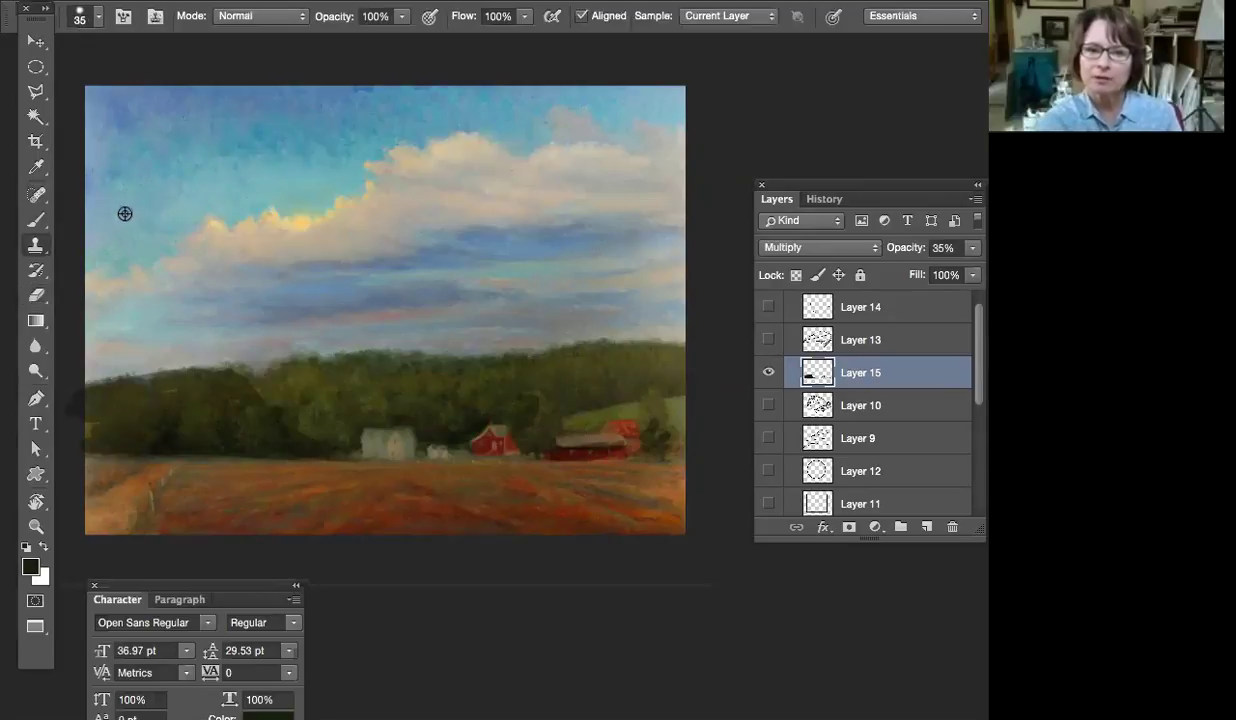
pyautogui.press(']')
pyautogui.press(']')
pyautogui.press(']')
pyautogui.press(']')
pyautogui.press(']')
pyautogui.press(']')
pyautogui.press(']')
pyautogui.press(']')
pyautogui.press(']')
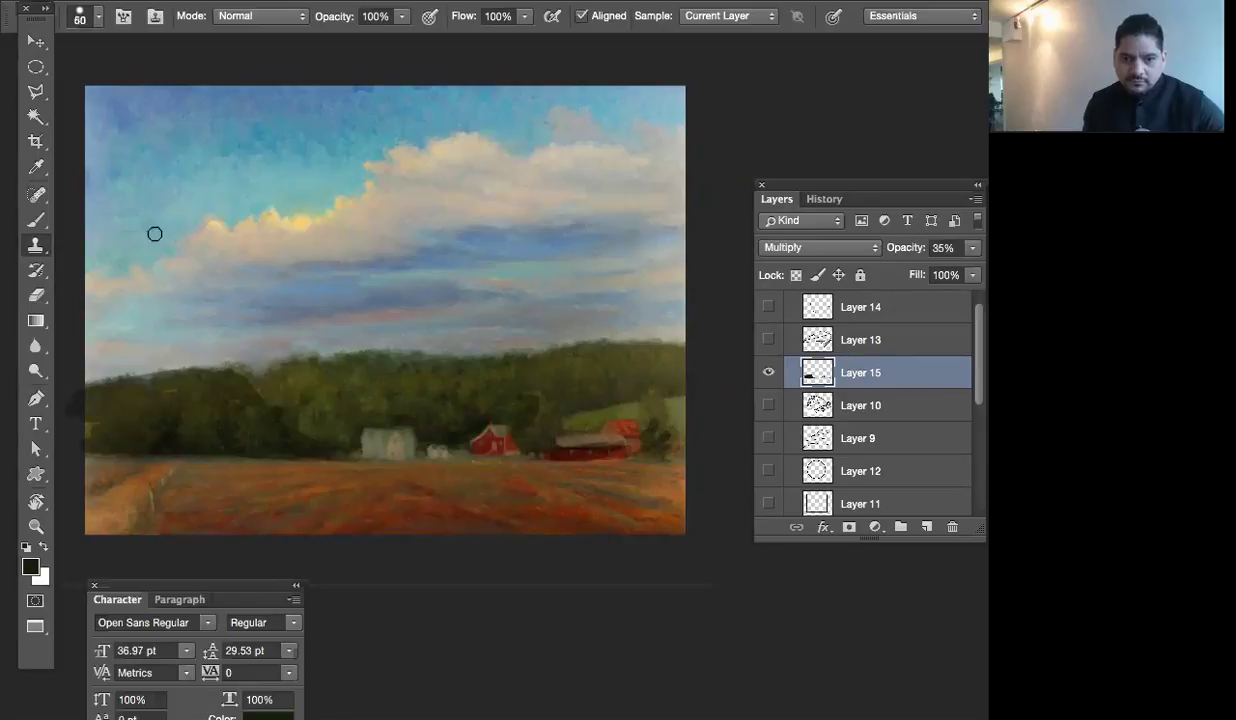
pyautogui.press(']')
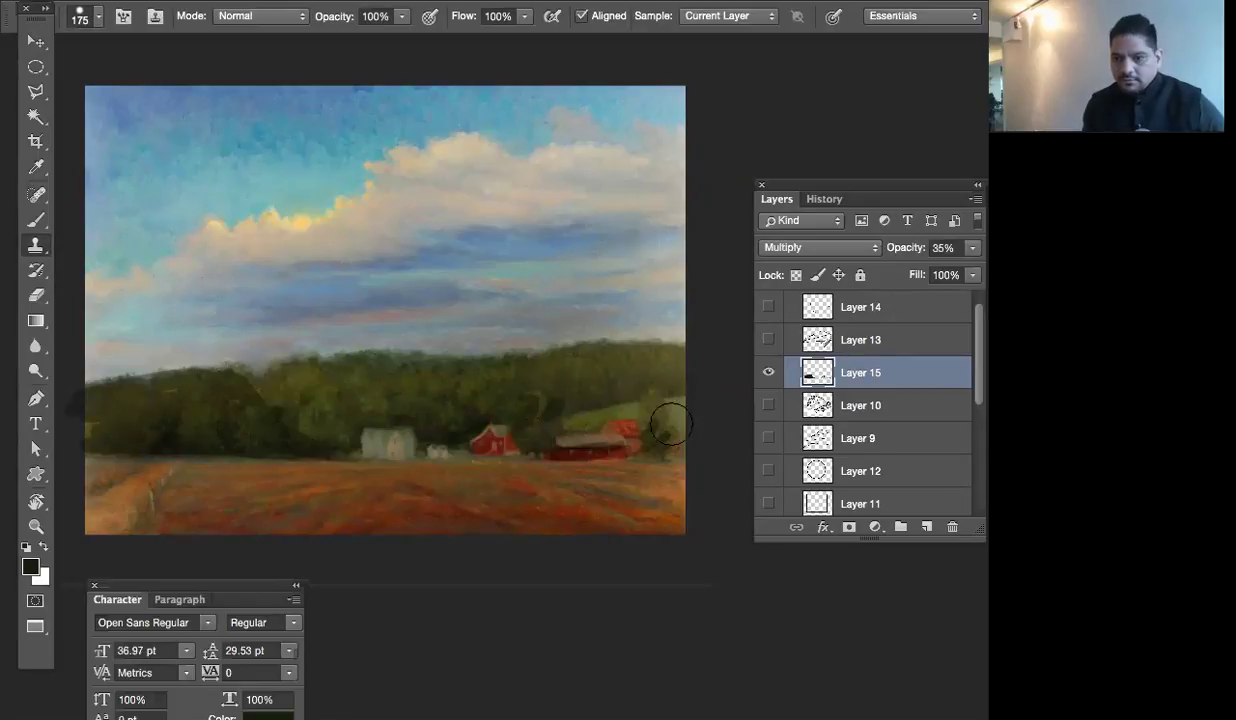
pyautogui.scroll(-5, 975, 380)
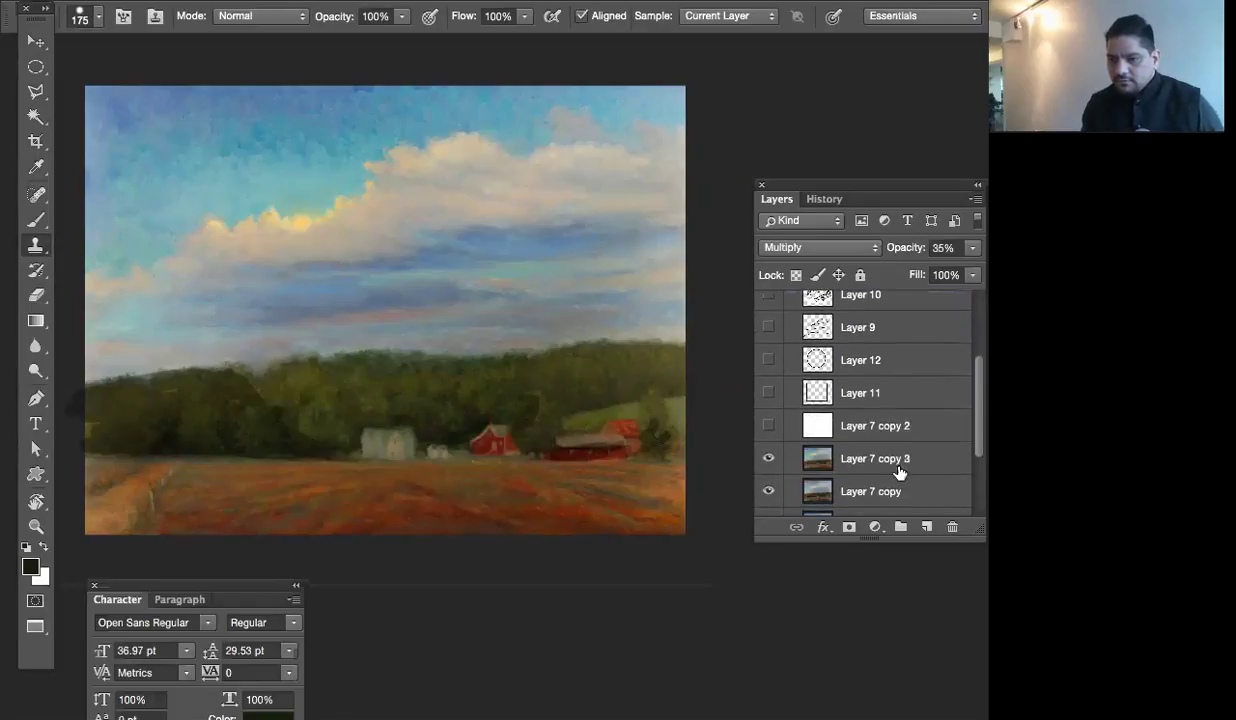
pyautogui.click(877, 476)
pyautogui.hotkey('ctrl', 'j')
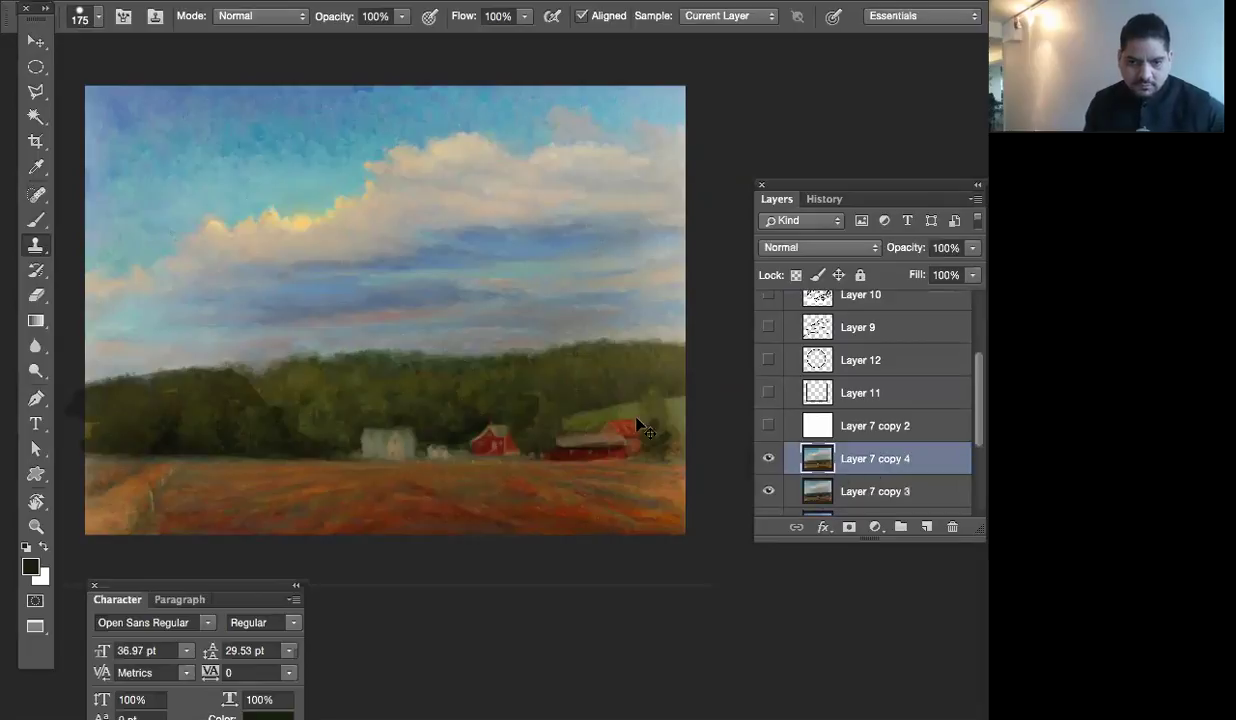
# Clone blue sky over the left end of the cloud bank on the duplicated painting layer
pyautogui.rightClick(153, 207)
pyautogui.press('Escape')
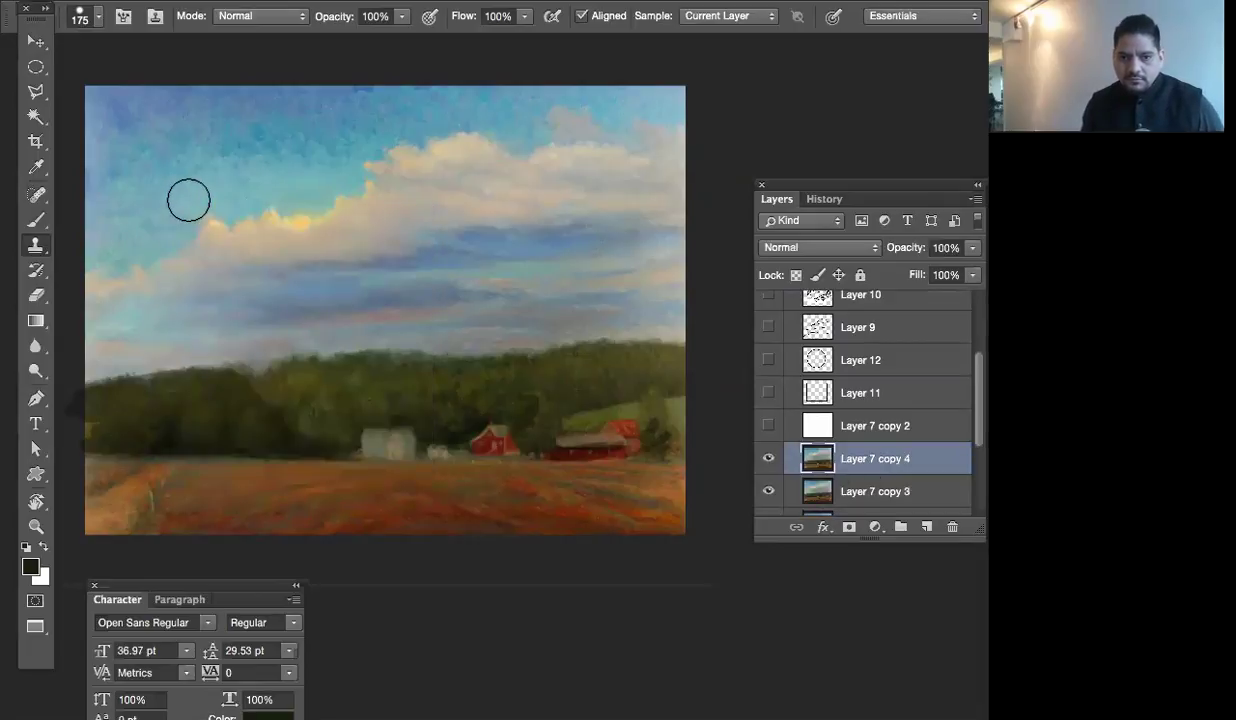
pyautogui.moveTo(207, 337)
pyautogui.mouseDown()
pyautogui.moveTo(198, 206)
pyautogui.moveTo(217, 182)
pyautogui.moveTo(192, 273)
pyautogui.moveTo(194, 215)
pyautogui.moveTo(186, 258)
pyautogui.moveTo(171, 229)
pyautogui.moveTo(181, 276)
pyautogui.moveTo(144, 252)
pyautogui.moveTo(142, 292)
pyautogui.moveTo(122, 308)
pyautogui.moveTo(113, 267)
pyautogui.moveTo(100, 282)
pyautogui.moveTo(110, 284)
pyautogui.moveTo(110, 258)
pyautogui.moveTo(146, 276)
pyautogui.moveTo(157, 289)
pyautogui.moveTo(130, 313)
pyautogui.moveTo(161, 341)
pyautogui.moveTo(206, 302)
pyautogui.moveTo(198, 316)
pyautogui.moveTo(175, 280)
pyautogui.moveTo(208, 308)
pyautogui.moveTo(140, 284)
pyautogui.moveTo(126, 311)
pyautogui.moveTo(115, 262)
pyautogui.moveTo(113, 322)
pyautogui.moveTo(213, 355)
pyautogui.moveTo(150, 295)
pyautogui.moveTo(202, 98)
pyautogui.moveTo(128, 170)
pyautogui.moveTo(213, 116)
pyautogui.moveTo(138, 189)
pyautogui.moveTo(190, 117)
pyautogui.mouseUp()
pyautogui.rightClick(190, 117)
pyautogui.press('Escape')
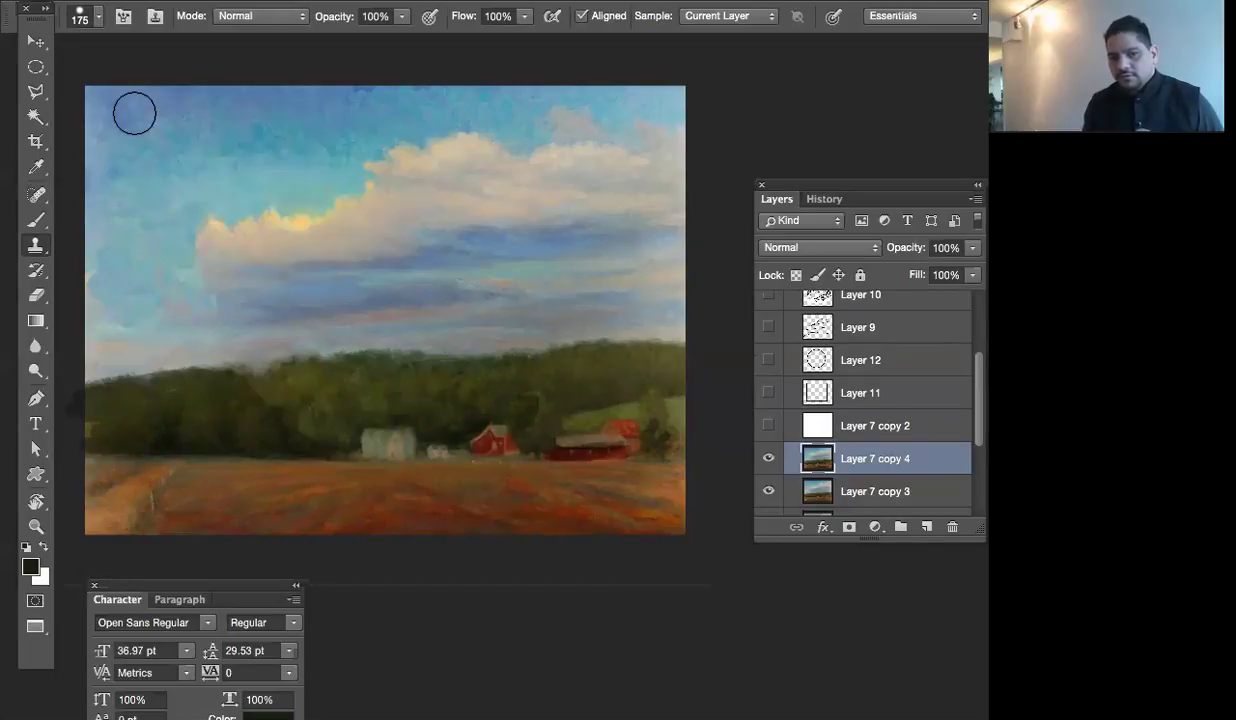
# Sample blue from the upper-left sky and touch up the cloned sky area with the Brush
pyautogui.press('v')
pyautogui.press('b')
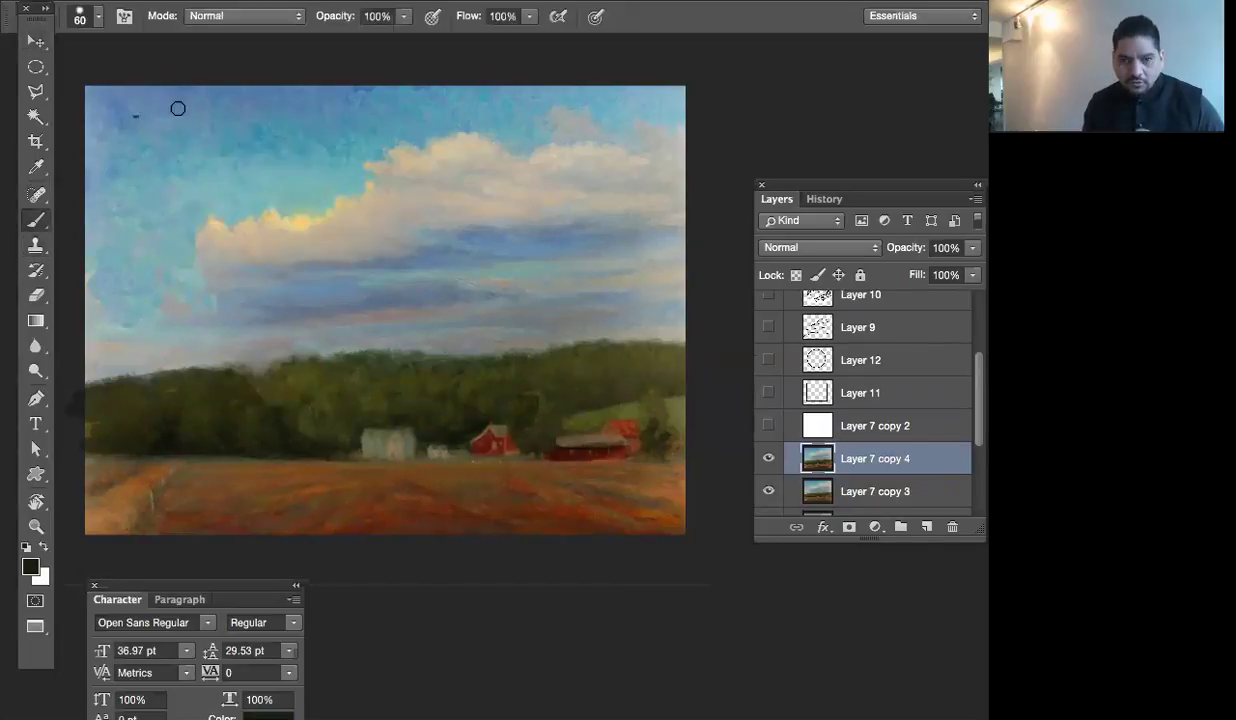
pyautogui.keyDown('alt'); pyautogui.click(150, 104); pyautogui.keyUp('alt')
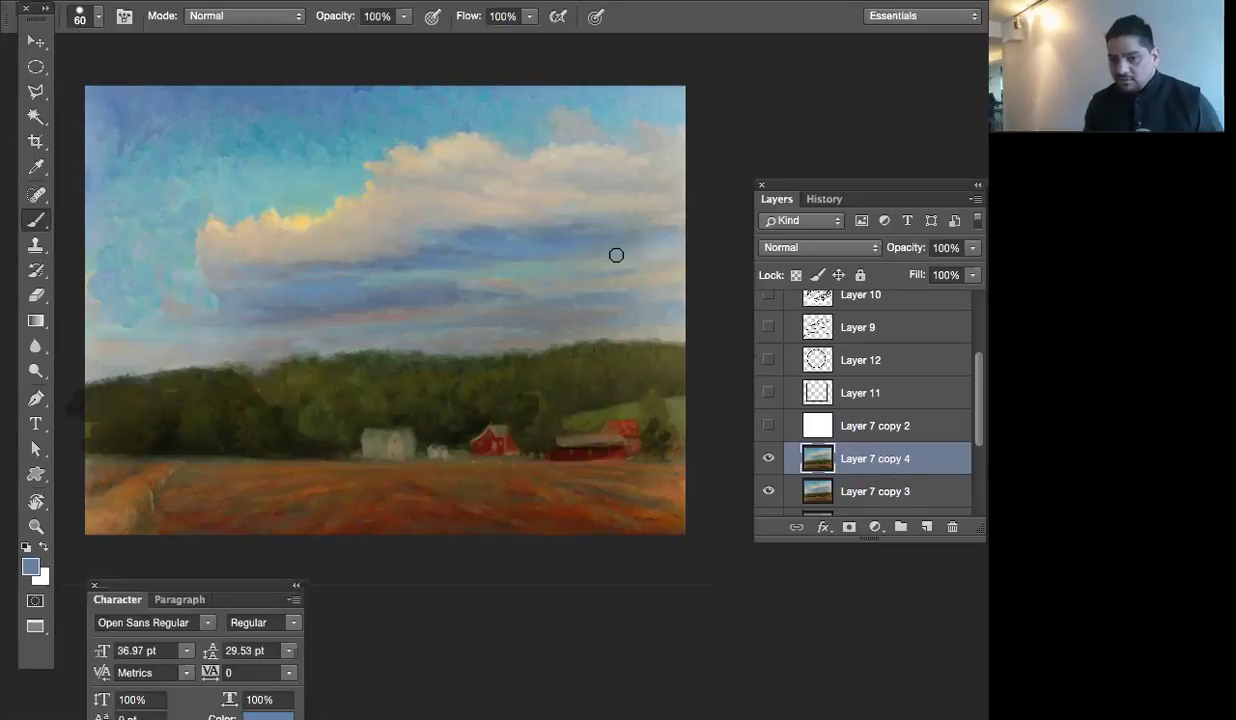
# Try painting a flat teal opening through the cloud bands above the barns directly on the duplicated painting layer, and undo the strokes
pyautogui.keyDown('alt'); pyautogui.click(545, 272); pyautogui.keyUp('alt')
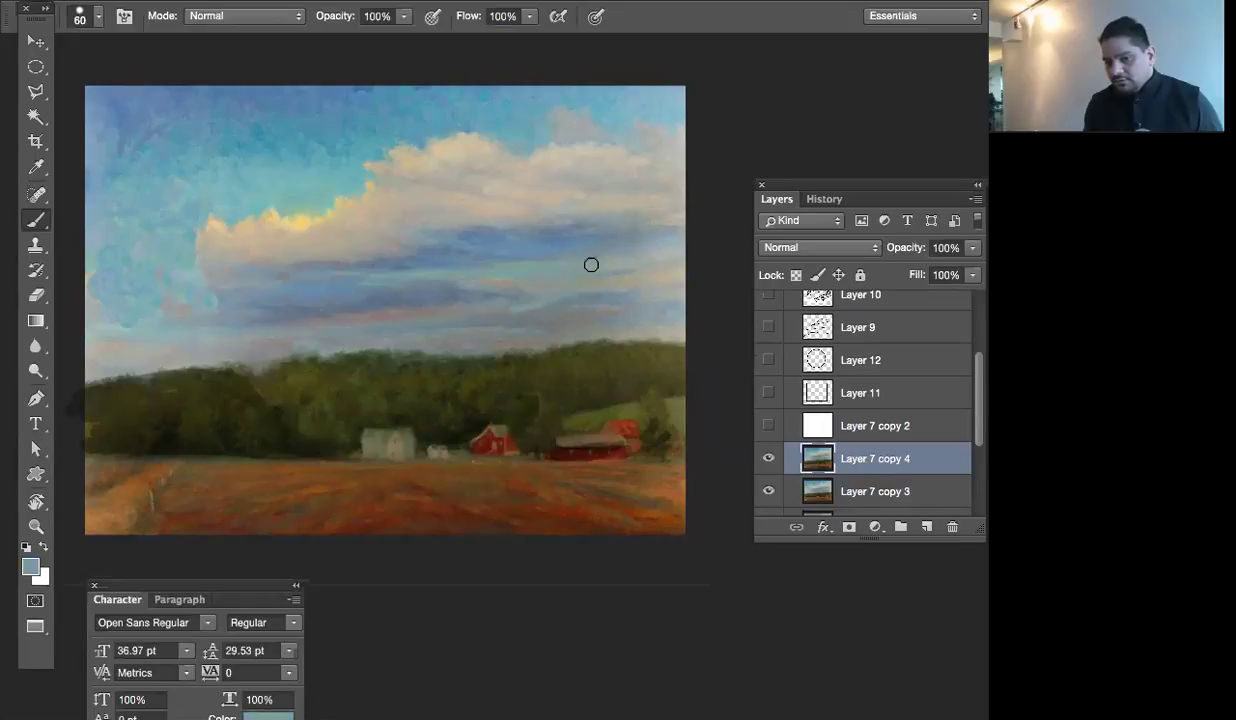
pyautogui.moveTo(596, 273)
pyautogui.mouseDown()
pyautogui.moveTo(551, 315)
pyautogui.moveTo(572, 305)
pyautogui.moveTo(595, 290)
pyautogui.moveTo(500, 336)
pyautogui.moveTo(591, 274)
pyautogui.moveTo(545, 309)
pyautogui.moveTo(477, 324)
pyautogui.moveTo(473, 347)
pyautogui.moveTo(533, 295)
pyautogui.moveTo(533, 280)
pyautogui.moveTo(502, 299)
pyautogui.moveTo(469, 284)
pyautogui.mouseUp()
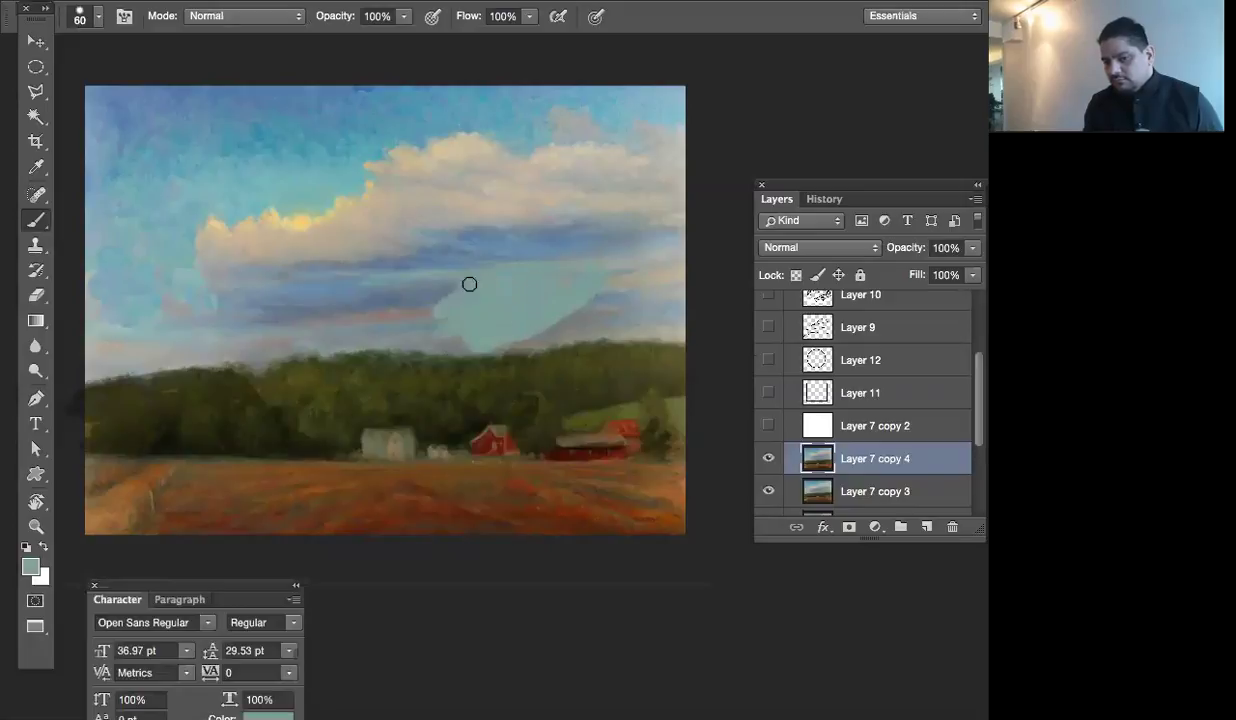
pyautogui.moveTo(479, 347); pyautogui.dragTo(426, 316)
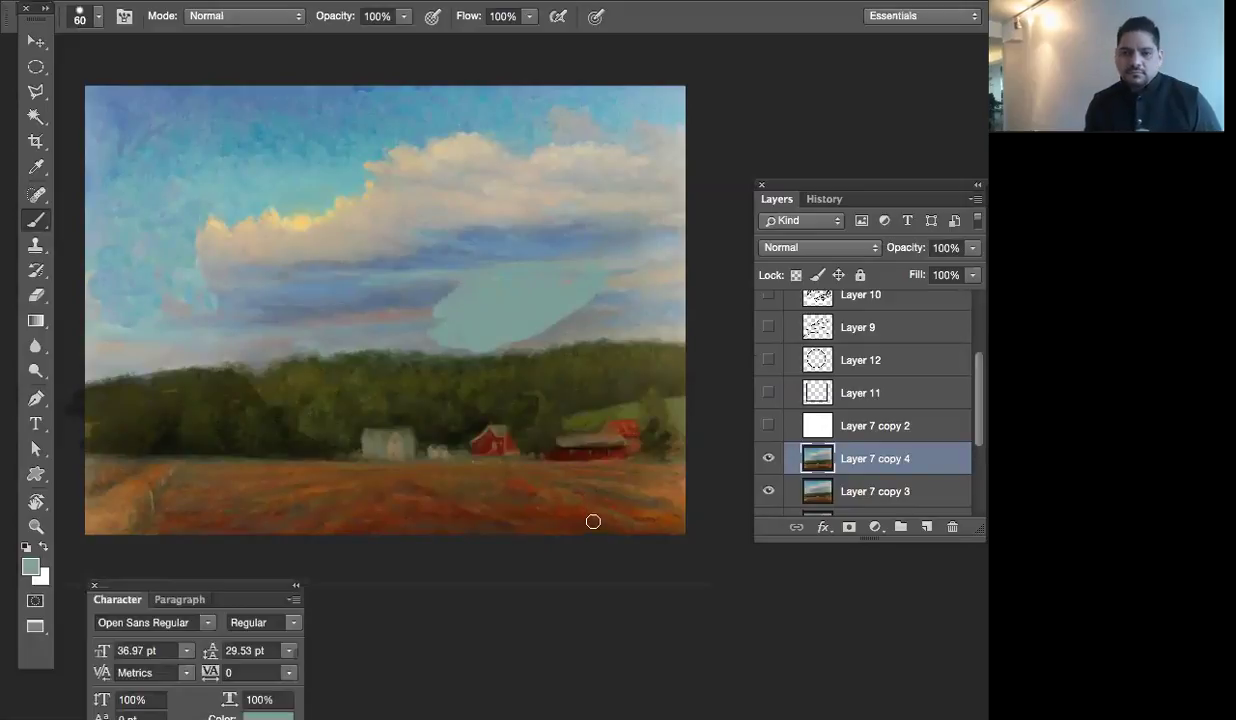
pyautogui.hotkey('ctrl', 'alt', 'z')
pyautogui.hotkey('ctrl', 'alt', 'z')
pyautogui.hotkey('ctrl', 'alt', 'z')
pyautogui.hotkey('ctrl', 'alt', 'z')
pyautogui.hotkey('ctrl', 'alt', 'z')
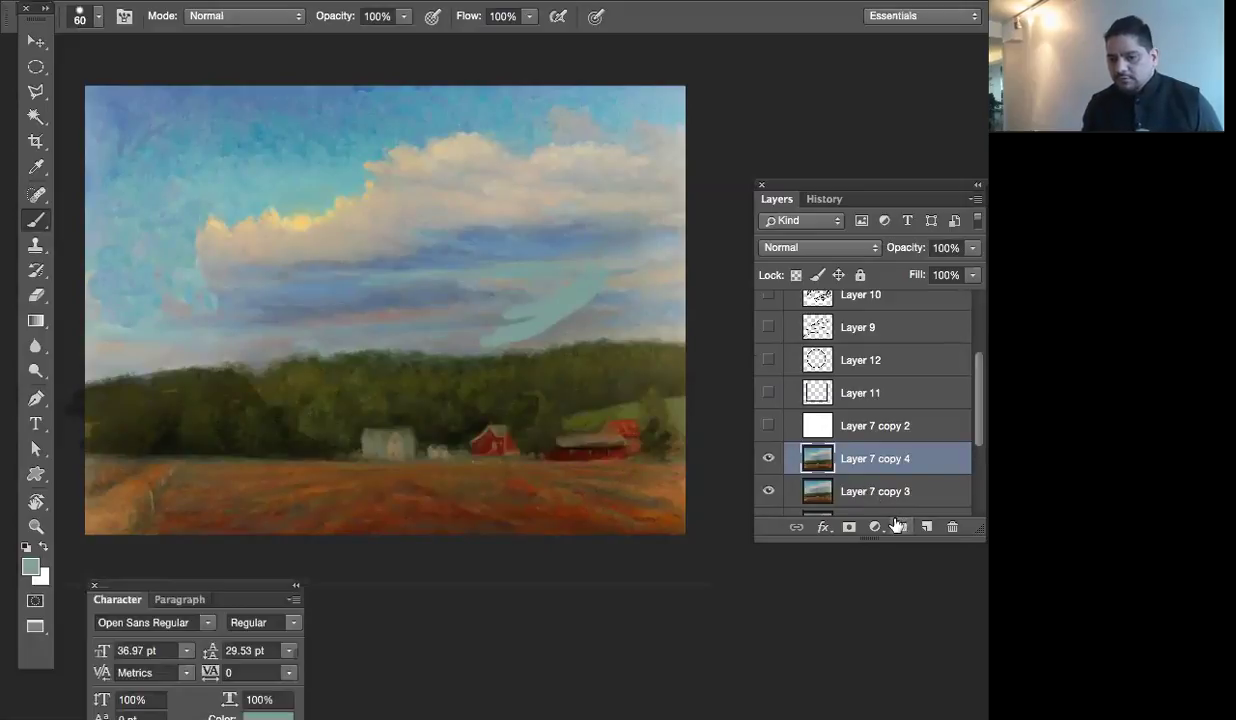
pyautogui.hotkey('ctrl', 'alt', 'z')
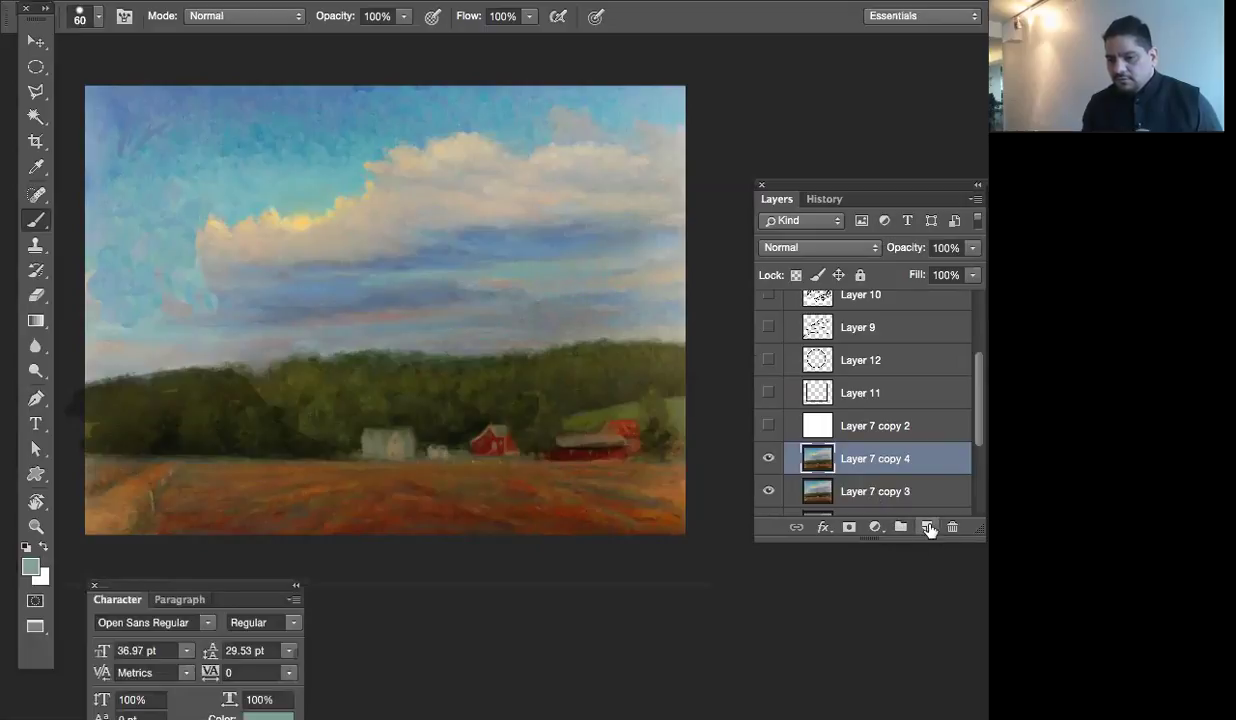
# Add a new layer above Layer 7 copy 4, try a teal sky opening in Color and Soft Light modes, and undo the paint
pyautogui.click(926, 530)
pyautogui.moveTo(572, 297)
pyautogui.mouseDown()
pyautogui.moveTo(479, 321)
pyautogui.moveTo(553, 292)
pyautogui.moveTo(483, 328)
pyautogui.moveTo(447, 330)
pyautogui.moveTo(547, 270)
pyautogui.moveTo(435, 319)
pyautogui.moveTo(499, 276)
pyautogui.moveTo(433, 284)
pyautogui.mouseUp()
pyautogui.click(866, 248)
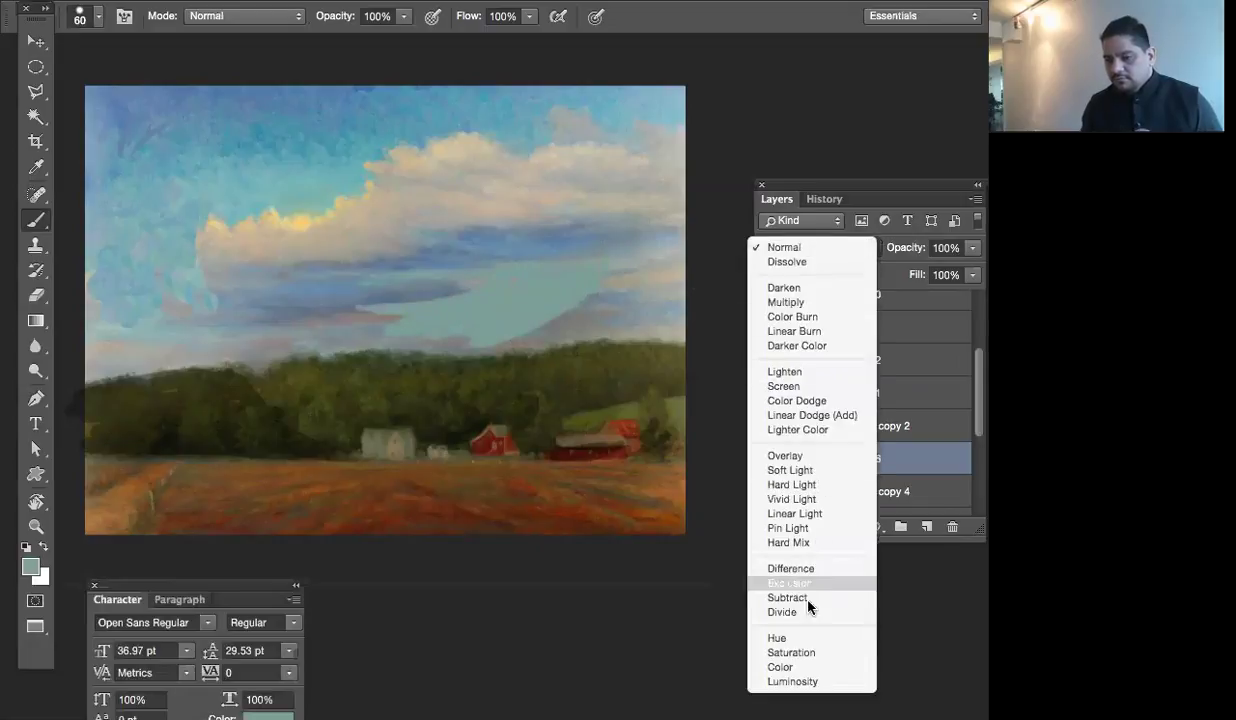
pyautogui.click(790, 667)
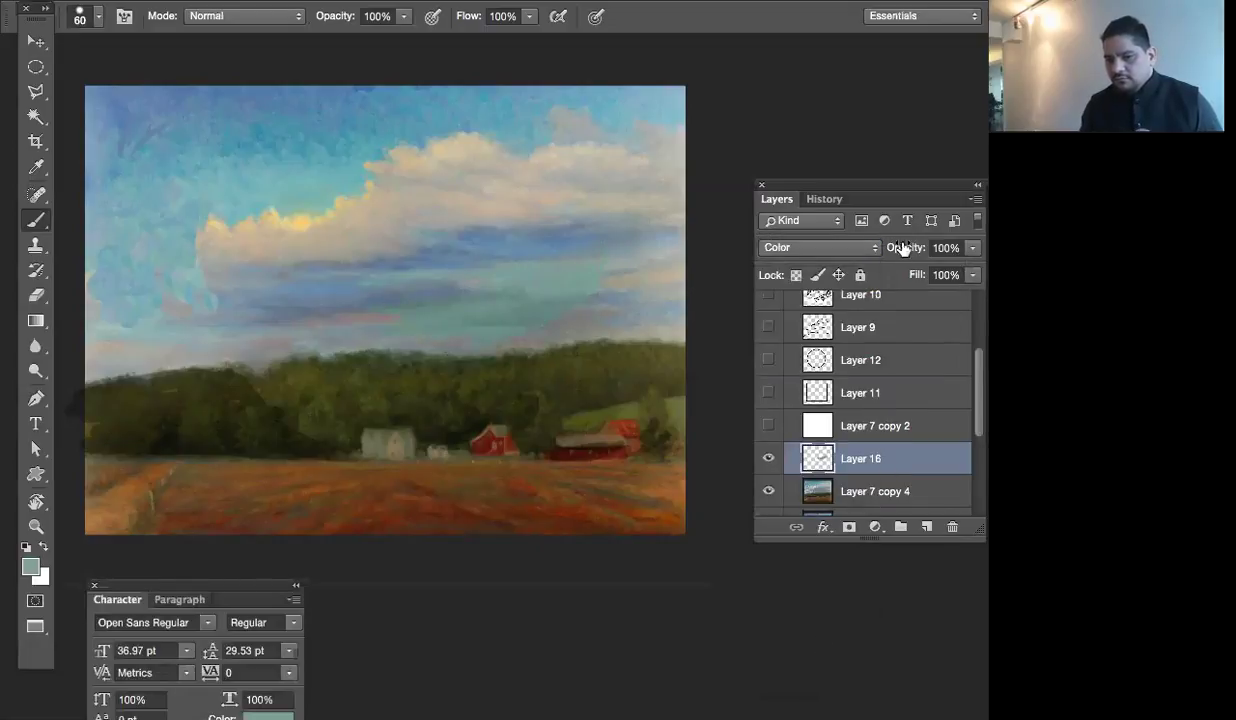
pyautogui.click(810, 248)
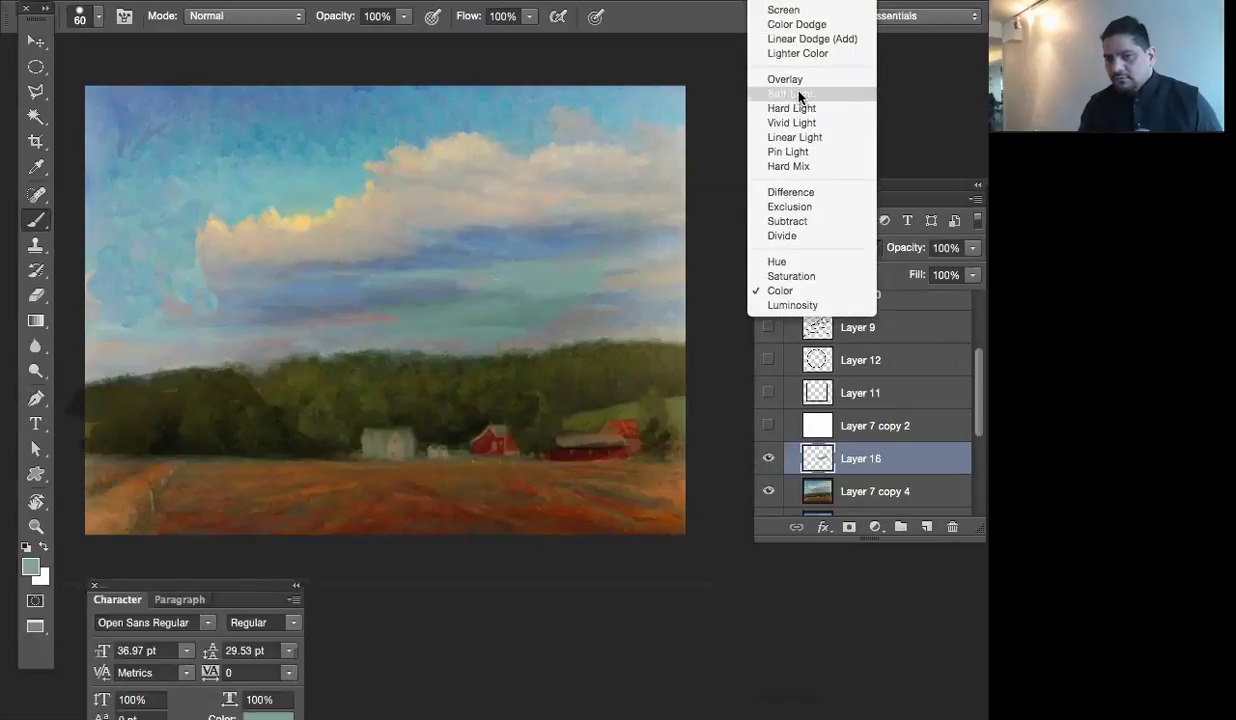
pyautogui.click(793, 96)
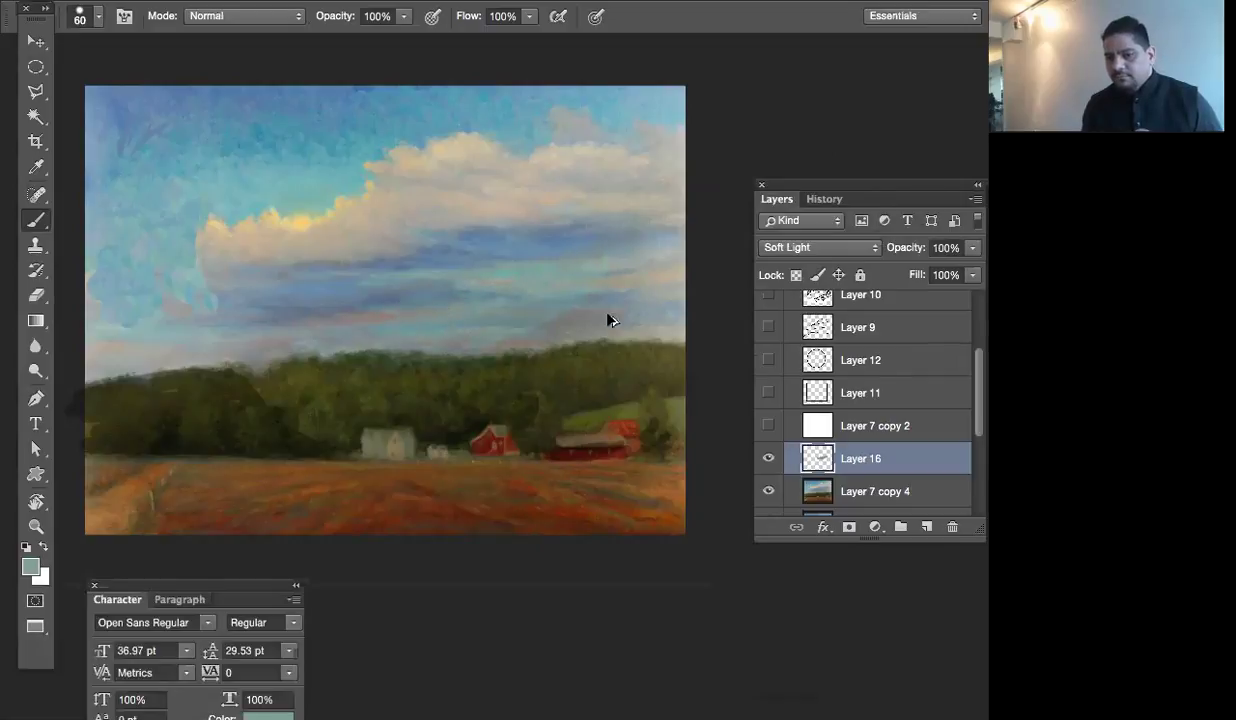
pyautogui.hotkey('alt', 'shift', 'n')
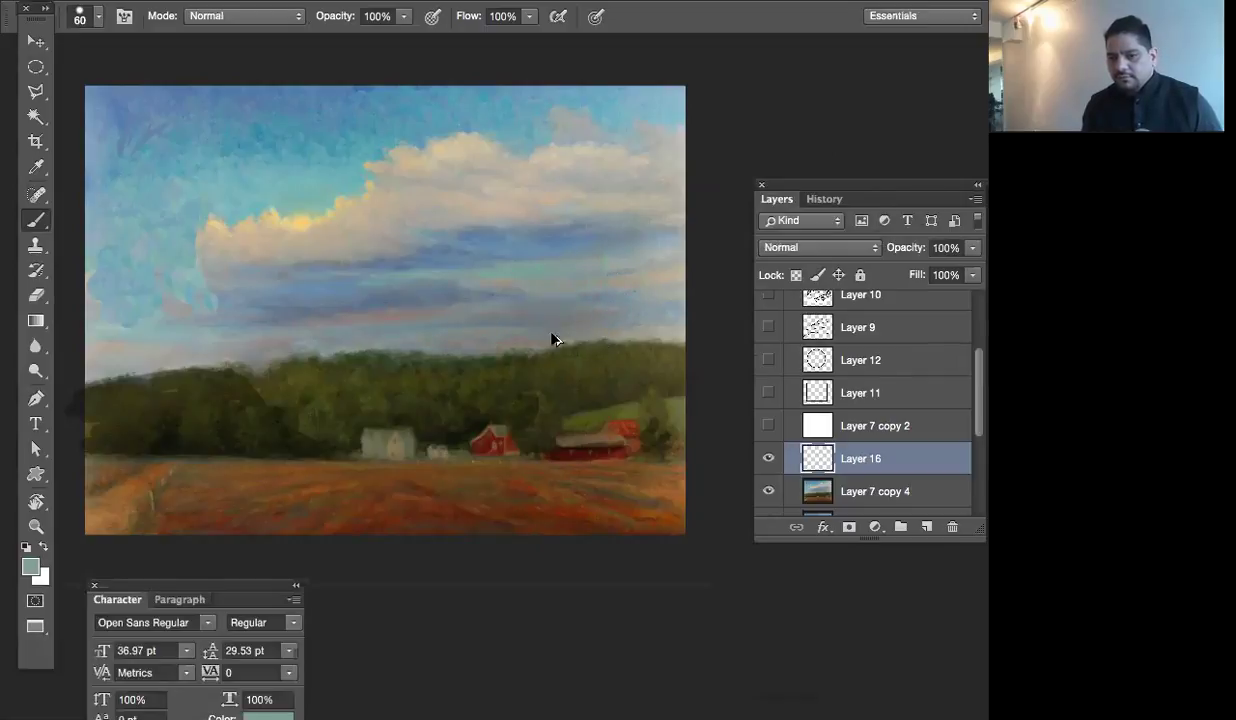
# Paint a teal opening over the clouds above the barns on Layer 16 and set the layer's blending to Soft Light
pyautogui.moveTo(500, 340)
pyautogui.mouseDown()
pyautogui.moveTo(626, 265)
pyautogui.moveTo(550, 307)
pyautogui.moveTo(597, 295)
pyautogui.mouseUp()
pyautogui.moveTo(653, 253)
pyautogui.mouseDown()
pyautogui.moveTo(556, 311)
pyautogui.moveTo(666, 270)
pyautogui.moveTo(543, 304)
pyautogui.moveTo(651, 299)
pyautogui.moveTo(694, 311)
pyautogui.moveTo(531, 340)
pyautogui.moveTo(680, 326)
pyautogui.moveTo(675, 272)
pyautogui.moveTo(653, 288)
pyautogui.moveTo(670, 255)
pyautogui.moveTo(676, 325)
pyautogui.mouseUp()
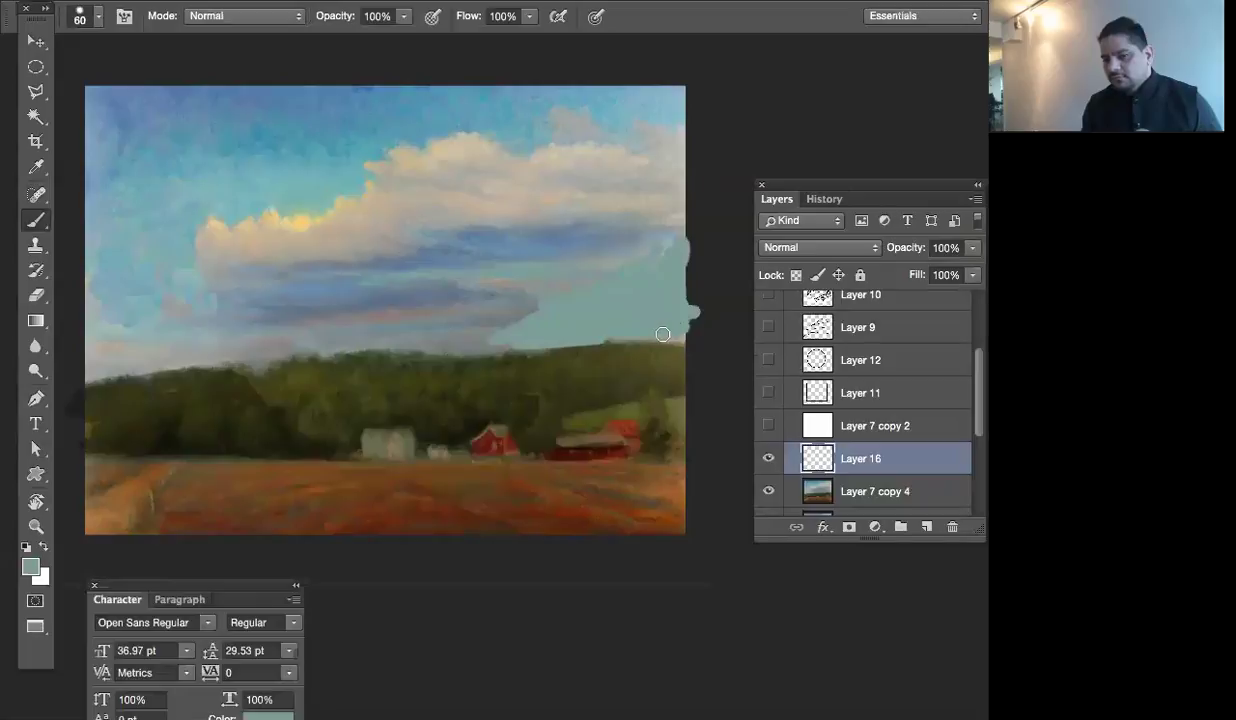
pyautogui.click(788, 246)
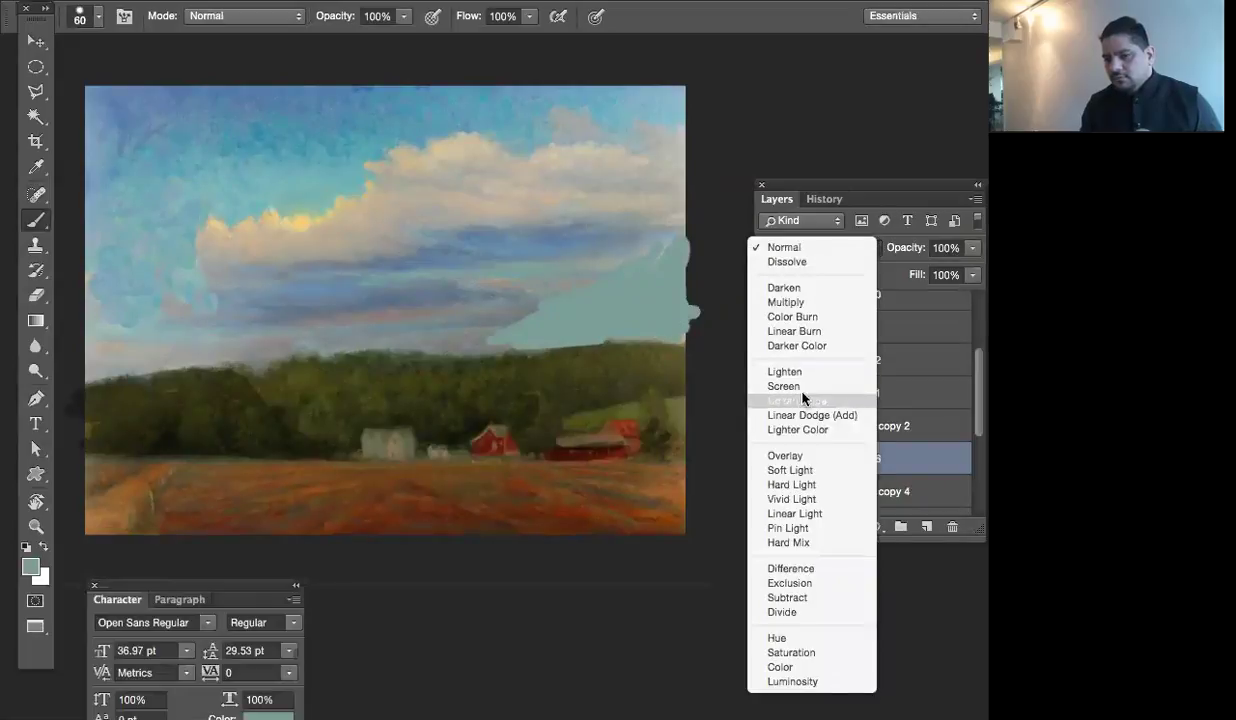
pyautogui.click(824, 471)
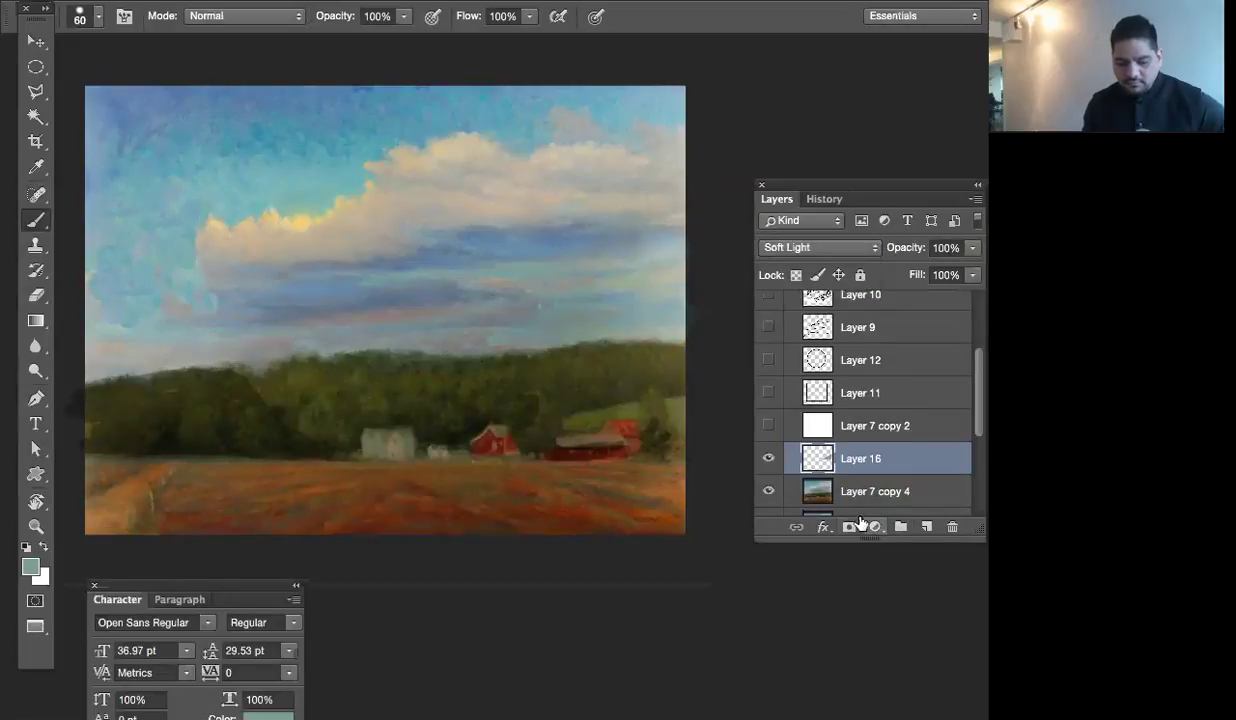
# Raise the lightness of Layer 16 to +60 with Hue/Saturation and reduce the layer's opacity to 48%
pyautogui.hotkey('ctrl', 'u')
pyautogui.moveTo(409, 117); pyautogui.dragTo(505, 484)
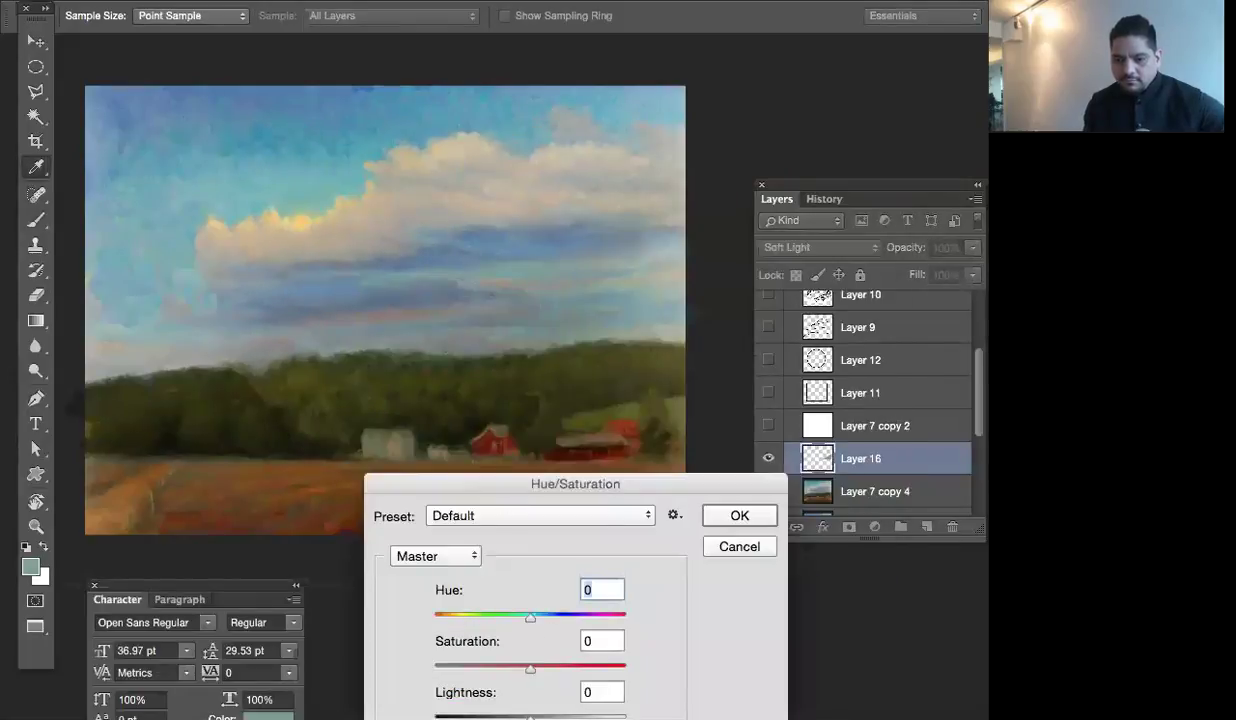
pyautogui.moveTo(530, 717); pyautogui.dragTo(588, 717)
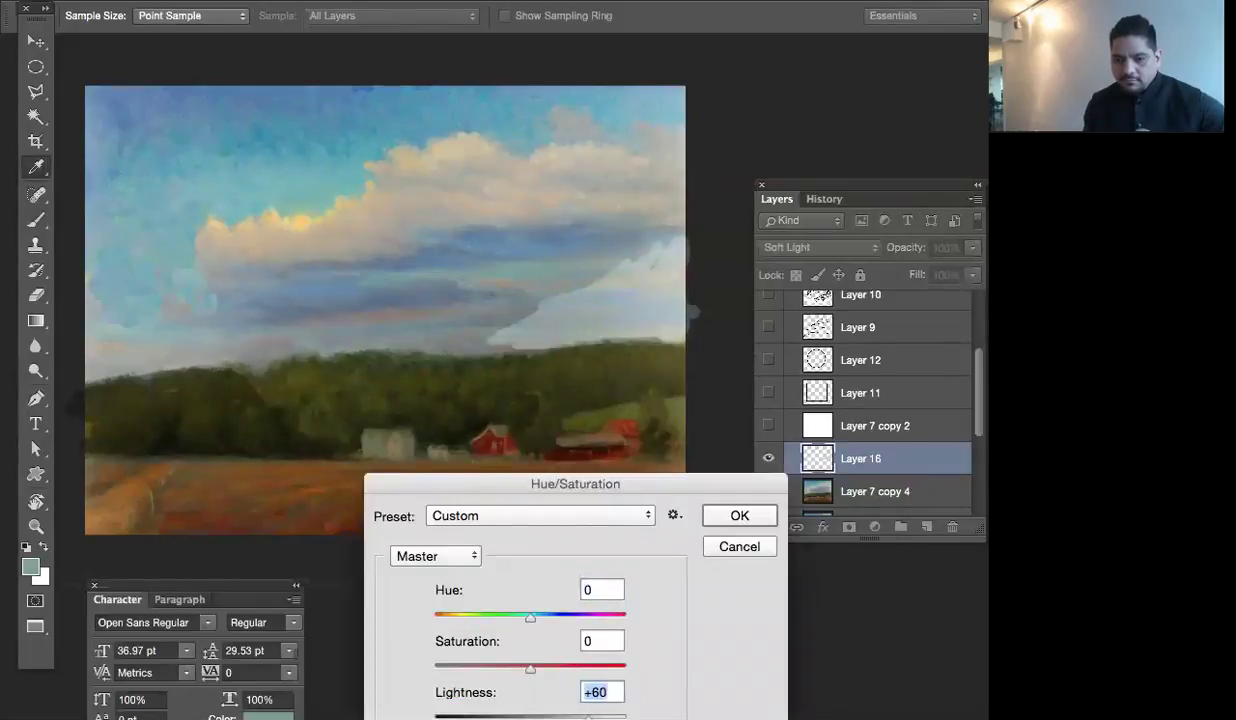
pyautogui.click(738, 515)
pyautogui.moveTo(973, 247); pyautogui.dragTo(922, 275)
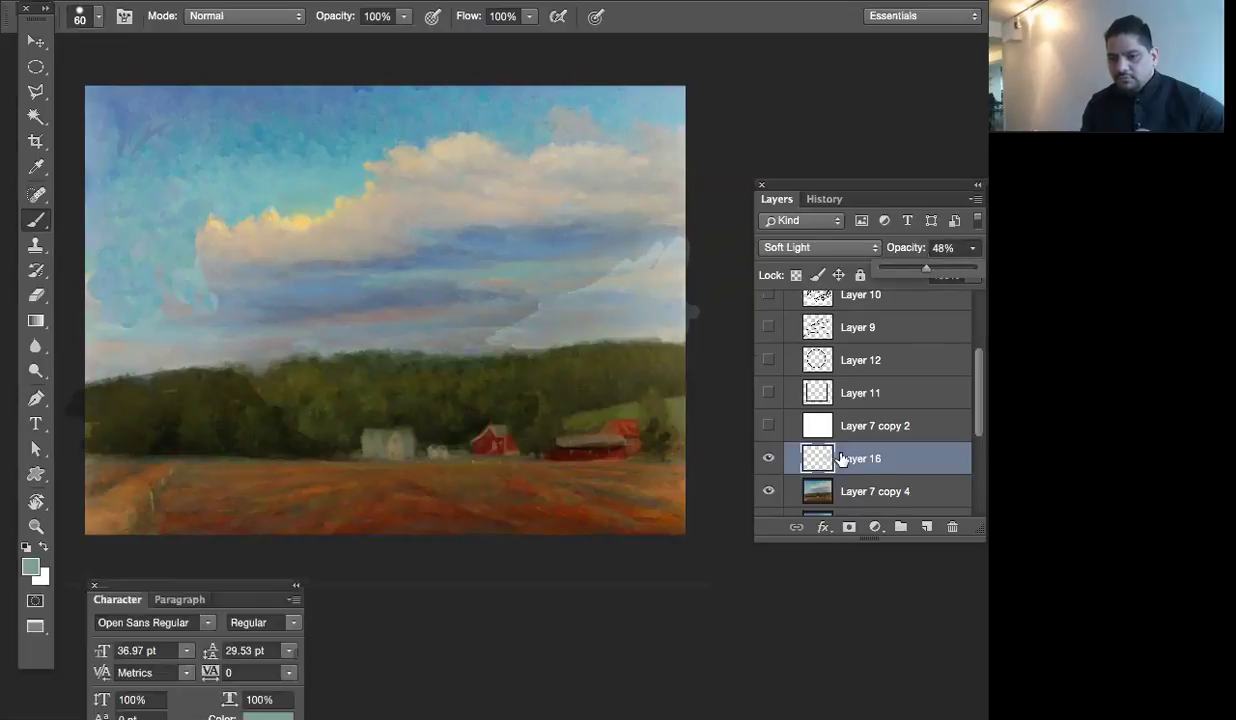
pyautogui.click(872, 472)
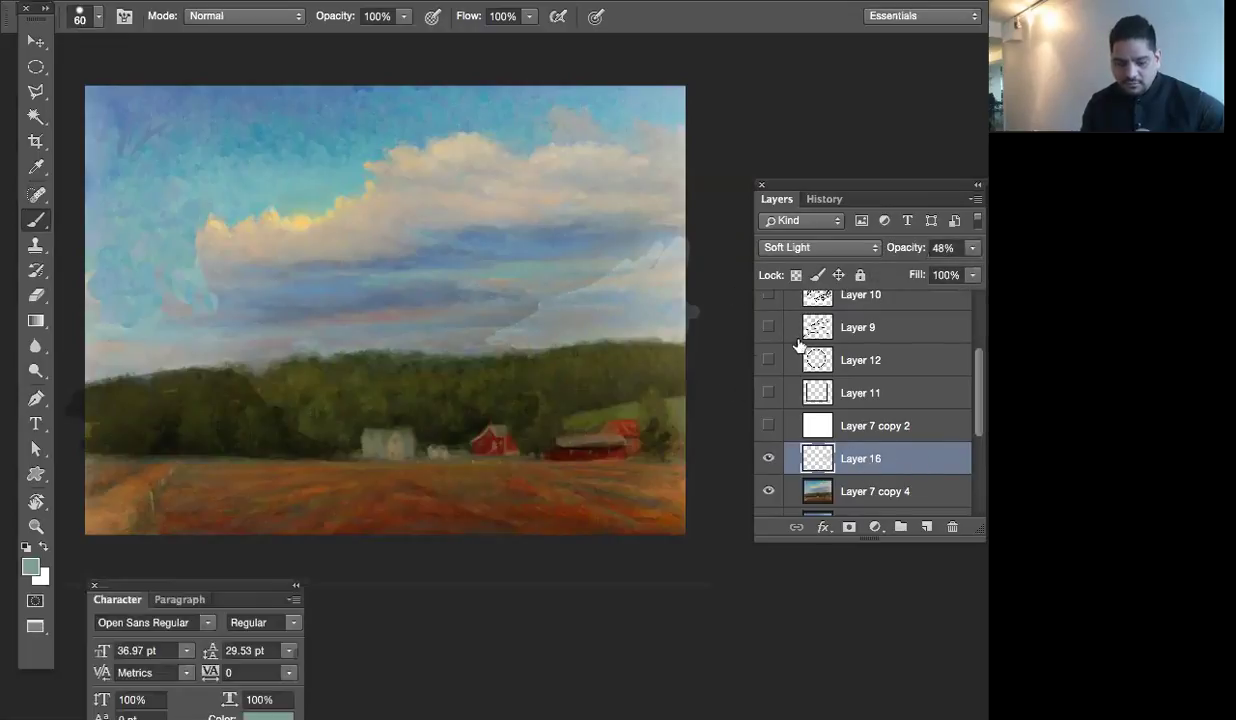
# Shift the hue of the sky opening on Layer 16 with Hue/Saturation
pyautogui.hotkey('ctrl', 'u')
pyautogui.moveTo(436, 259); pyautogui.dragTo(397, 270)
pyautogui.click(657, 151)
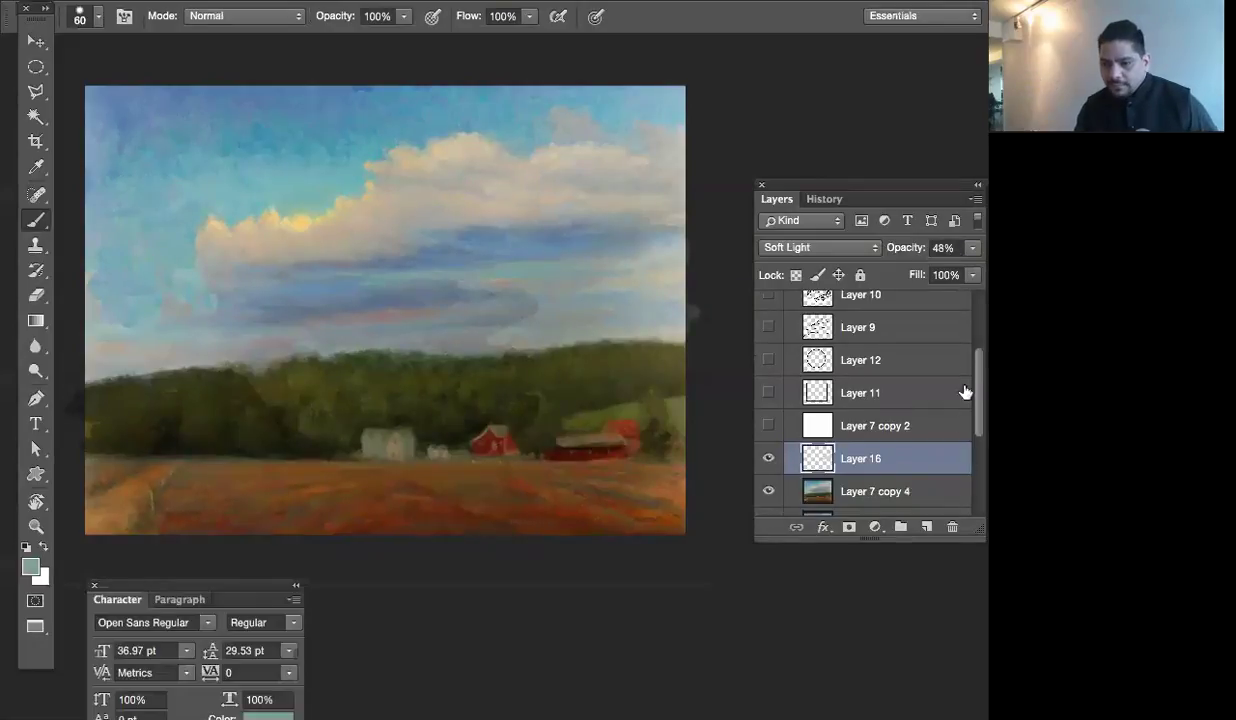
# Group all layers from Layer 7 copy 4 up to Layer 14 inside the K group
pyautogui.click(902, 491)
pyautogui.moveTo(974, 440); pyautogui.dragTo(975, 352)
pyautogui.keyDown('shift'); pyautogui.click(818, 324); pyautogui.keyUp('shift')
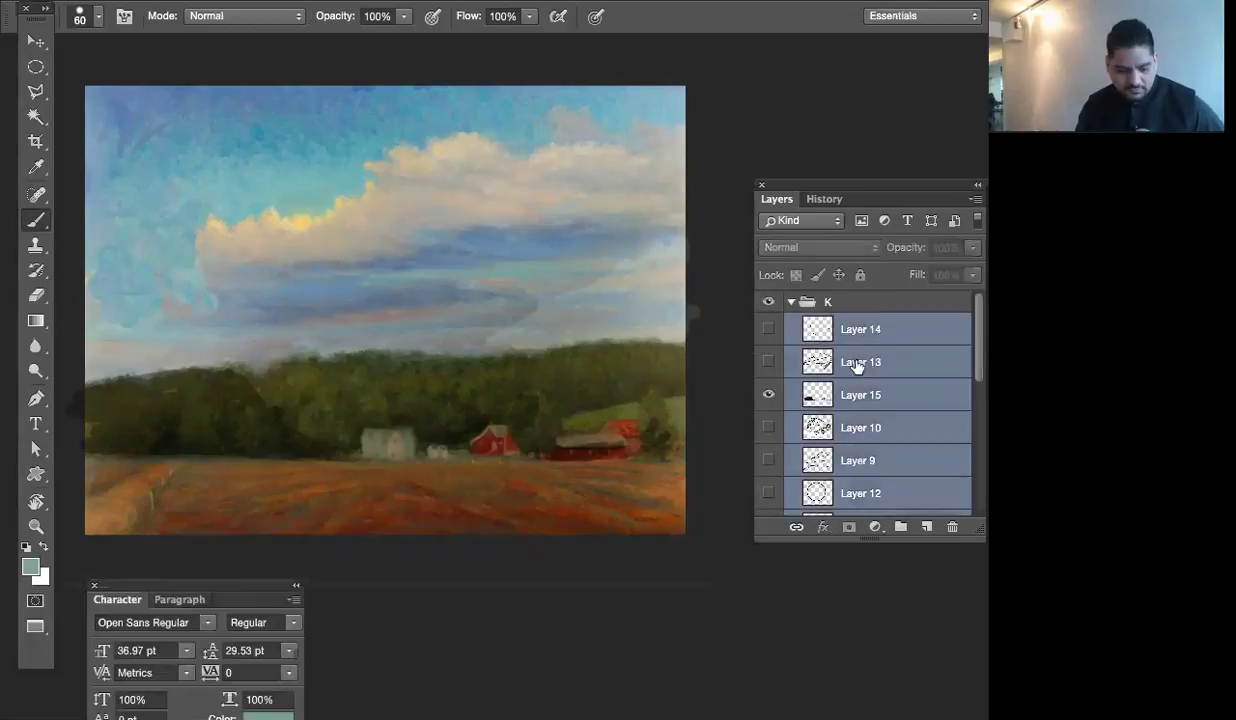
pyautogui.hotkey('ctrl', 'g')
pyautogui.click(768, 384)
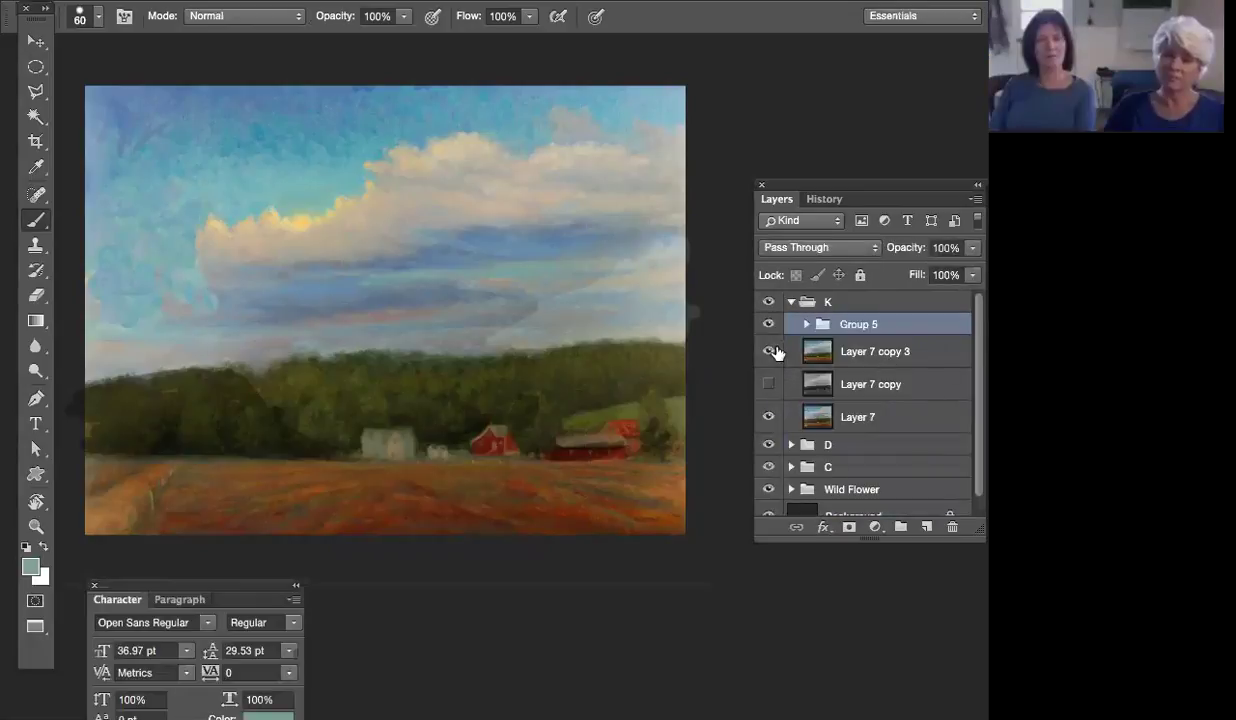
# Toggle the visibility of Group 5 to compare the revised painting with the original
pyautogui.click(769, 325)
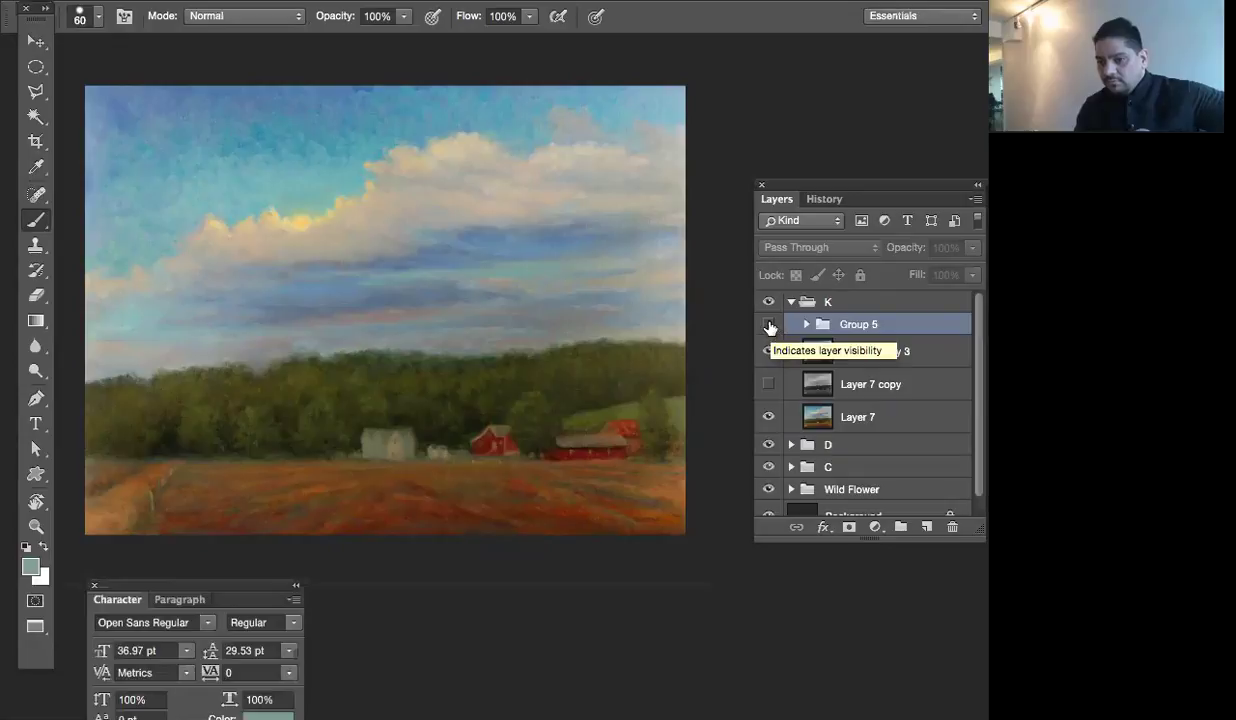
pyautogui.click(769, 326)
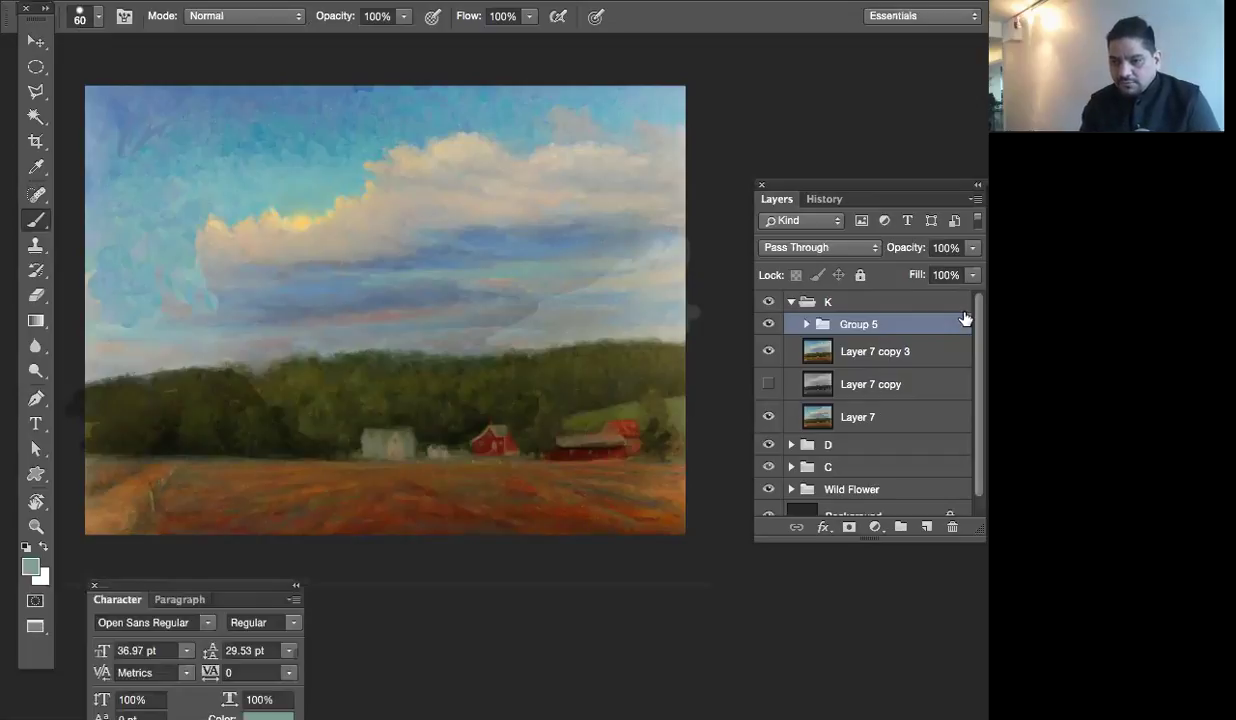
pyautogui.click(768, 324)
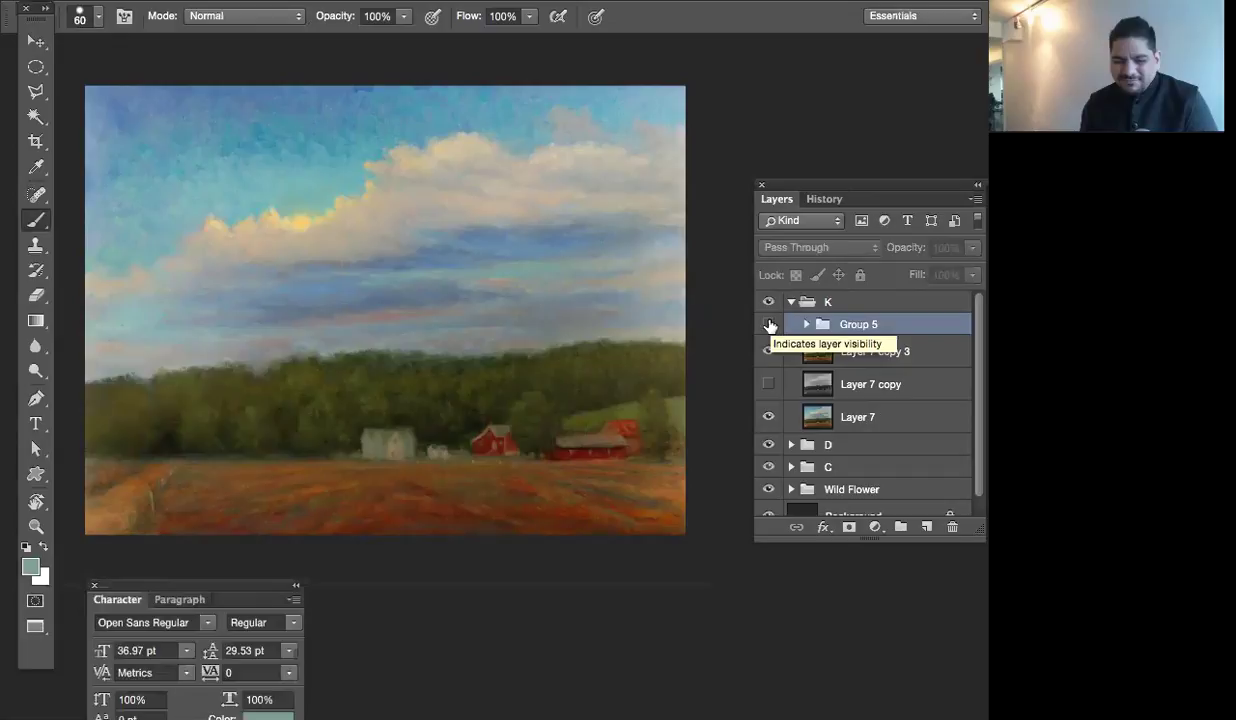
pyautogui.click(768, 324)
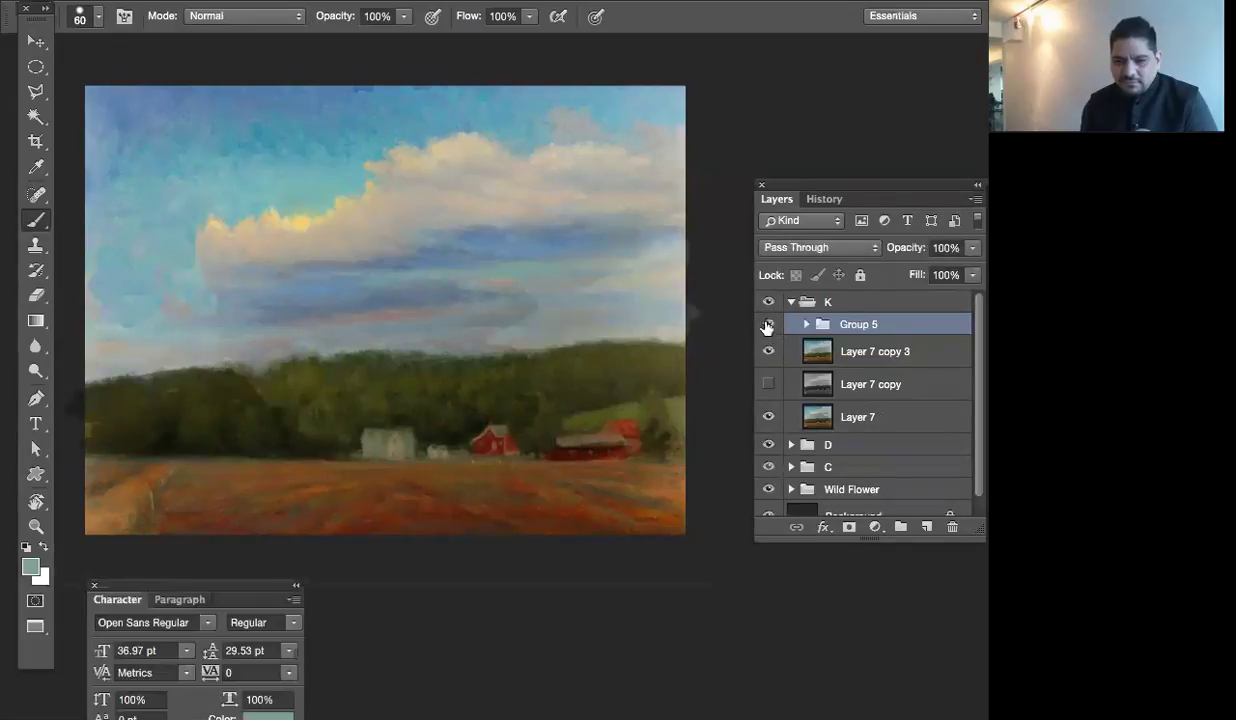
pyautogui.click(768, 324)
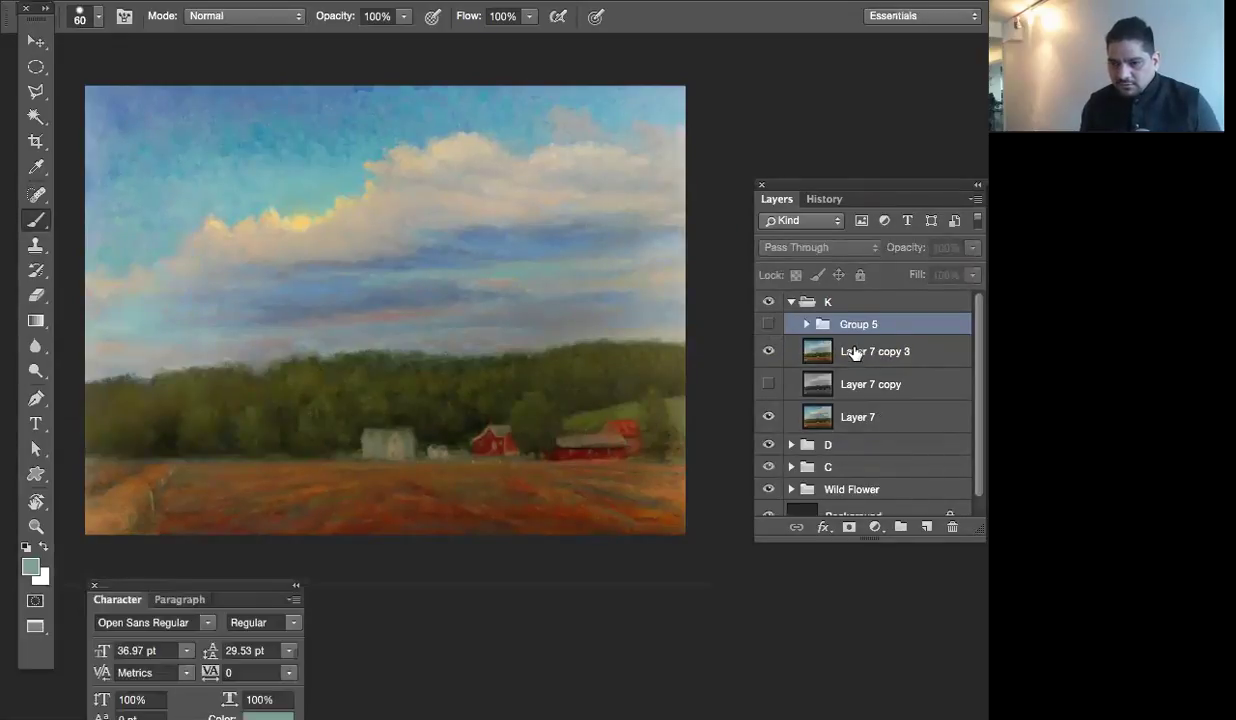
# Duplicate Layer 7 copy 3, show Group 5 again, and move the duplicate into that group
pyautogui.click(855, 352)
pyautogui.hotkey('ctrl', 'j')
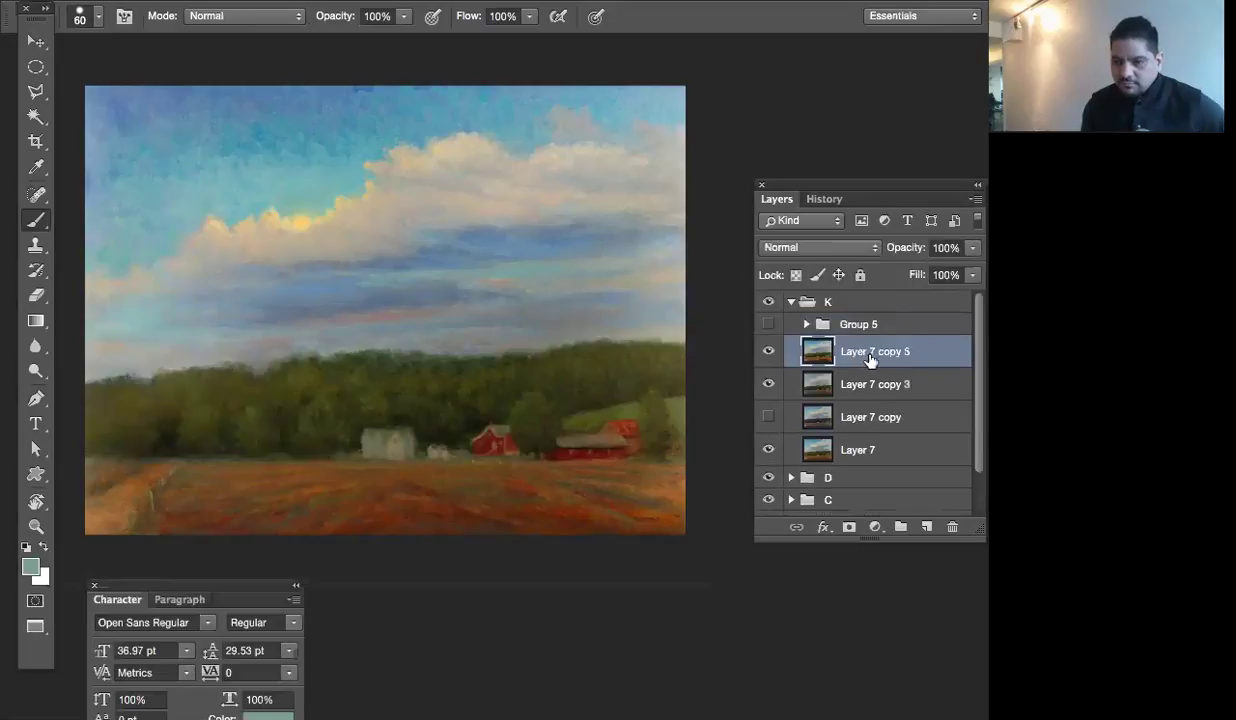
pyautogui.click(768, 324)
pyautogui.click(806, 324)
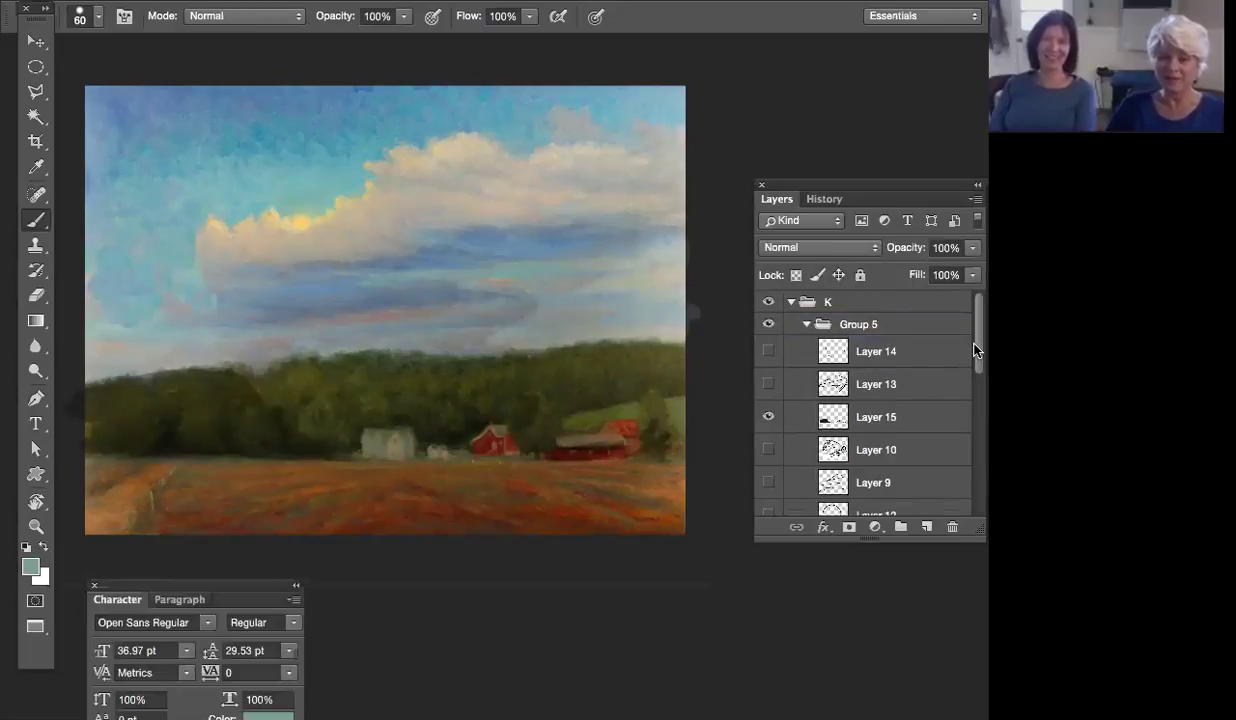
pyautogui.moveTo(975, 349); pyautogui.dragTo(975, 445)
pyautogui.moveTo(862, 419); pyautogui.dragTo(900, 362)
# Move Layer 7 copy 4 above Layer 7 copy 5 in Group 5 and collapse the group
pyautogui.scroll(5, 940, 407)
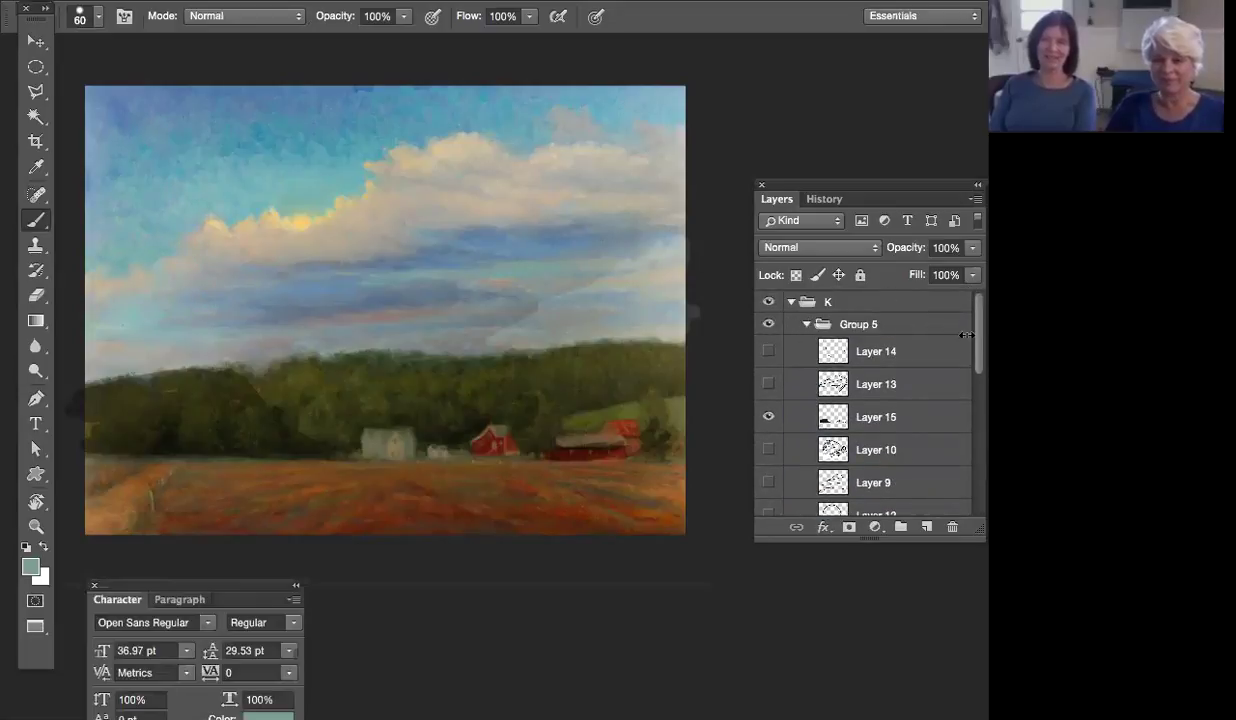
pyautogui.scroll(-5, 933, 412)
pyautogui.moveTo(926, 446); pyautogui.dragTo(891, 388)
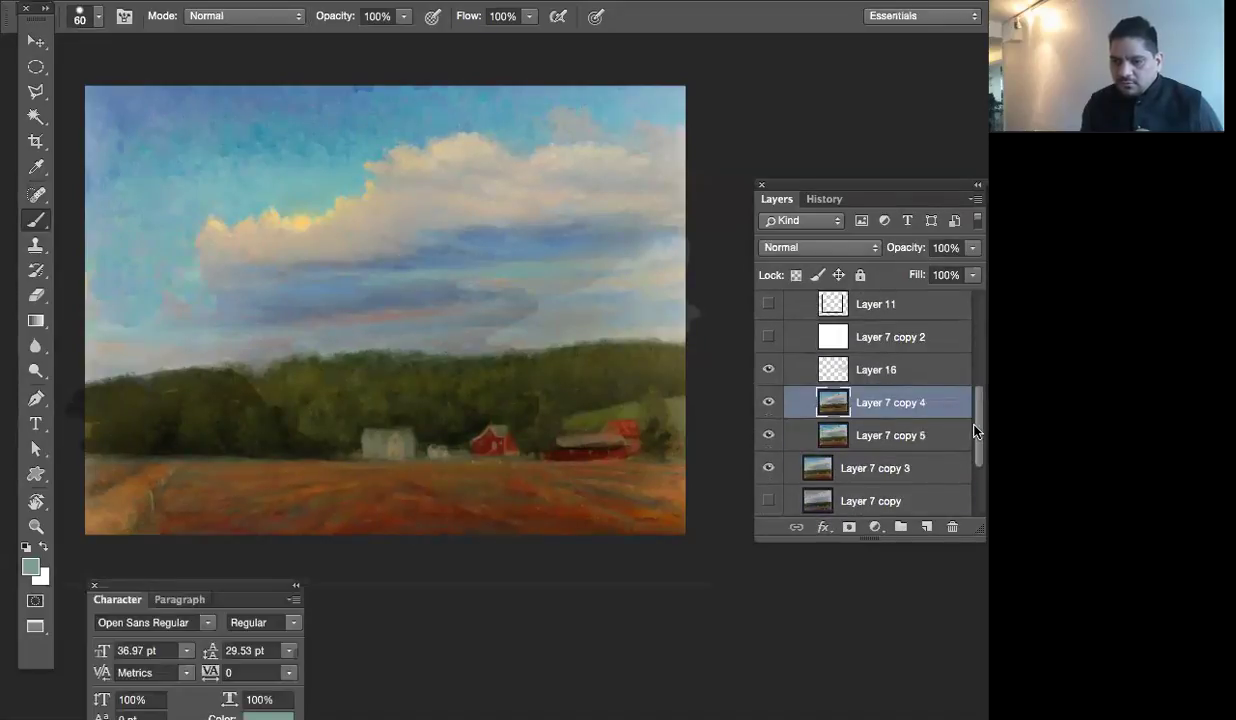
pyautogui.scroll(5, 975, 430)
pyautogui.click(806, 325)
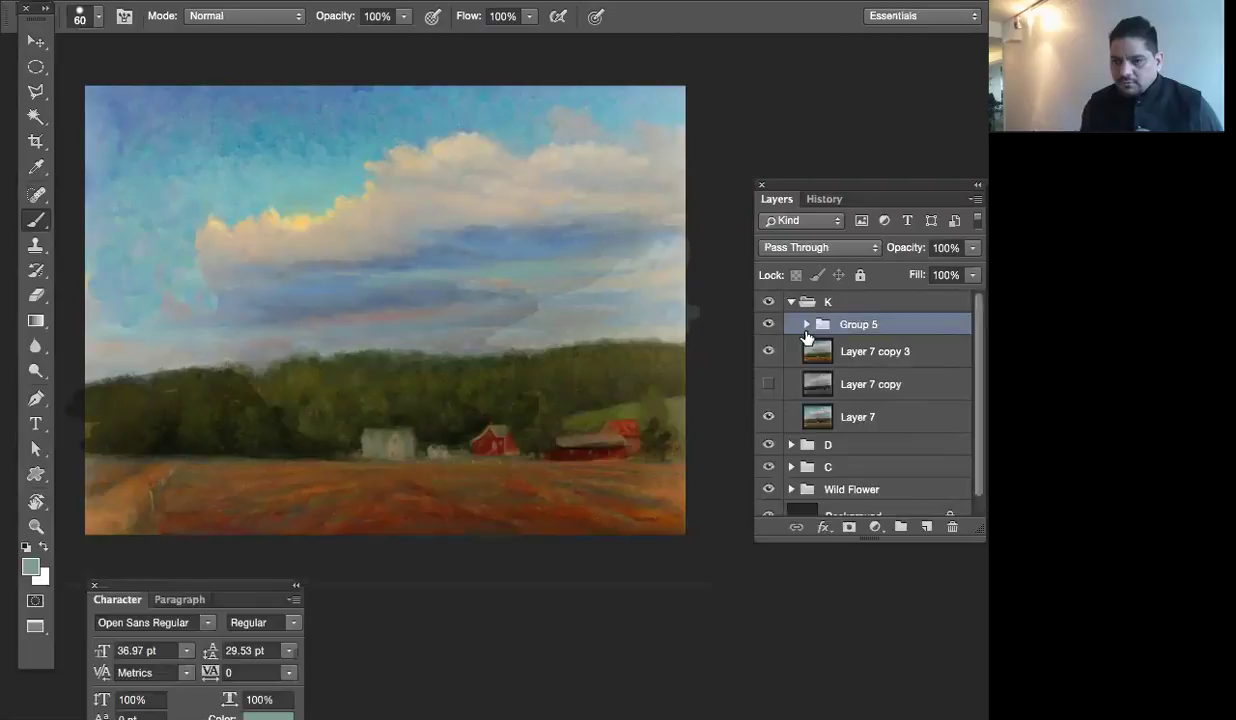
# Duplicate Group 5, hide the original group, and merge the duplicate into one desaturated layer
pyautogui.press('super+j')
pyautogui.click(769, 347)
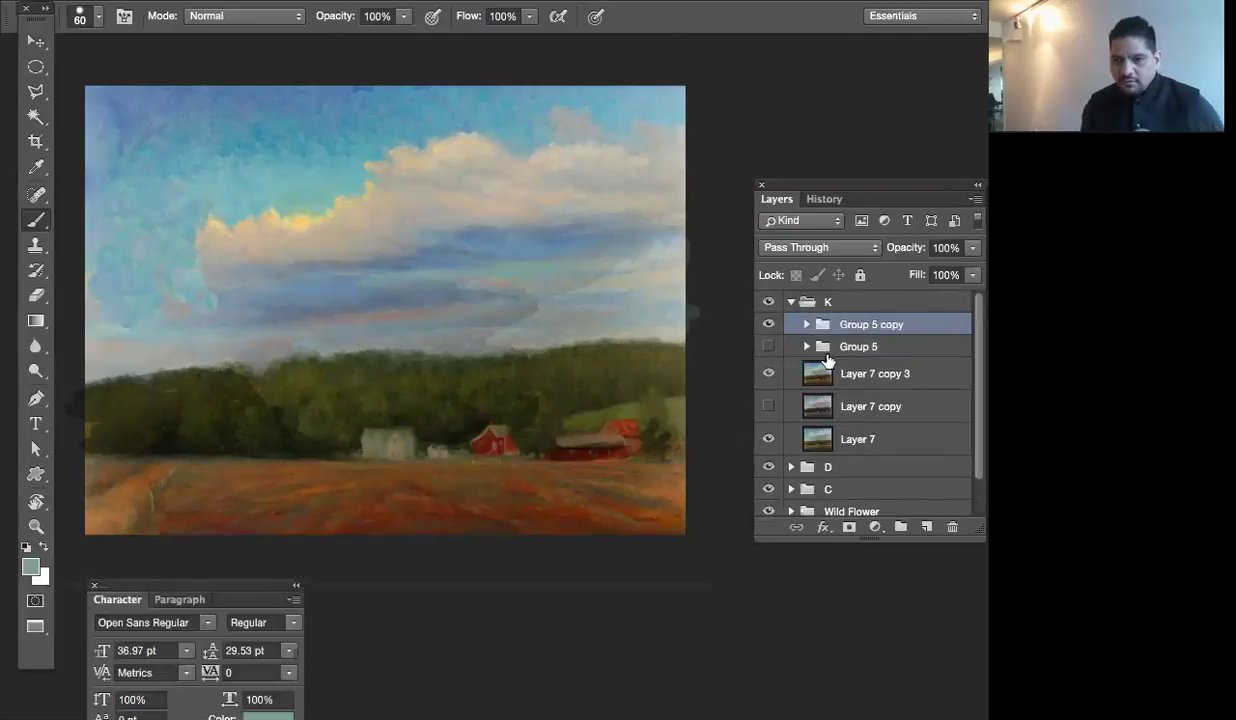
pyautogui.press('super+e')
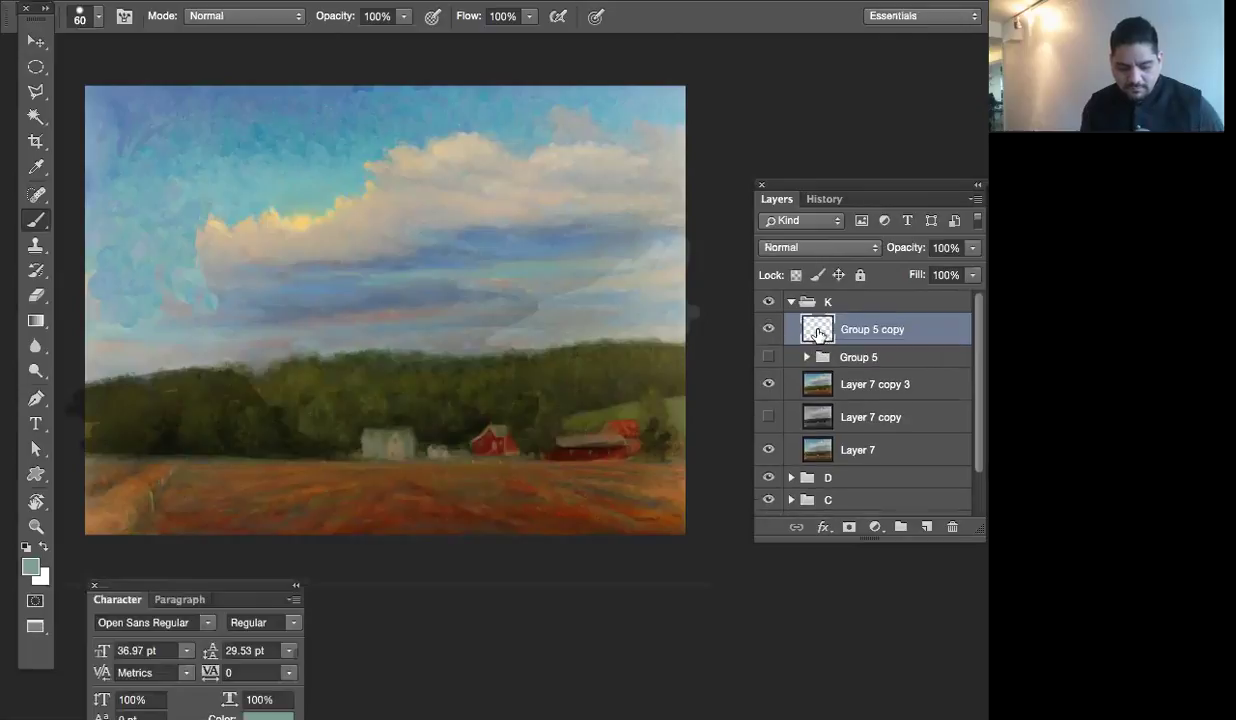
pyautogui.press('shift+super+u')
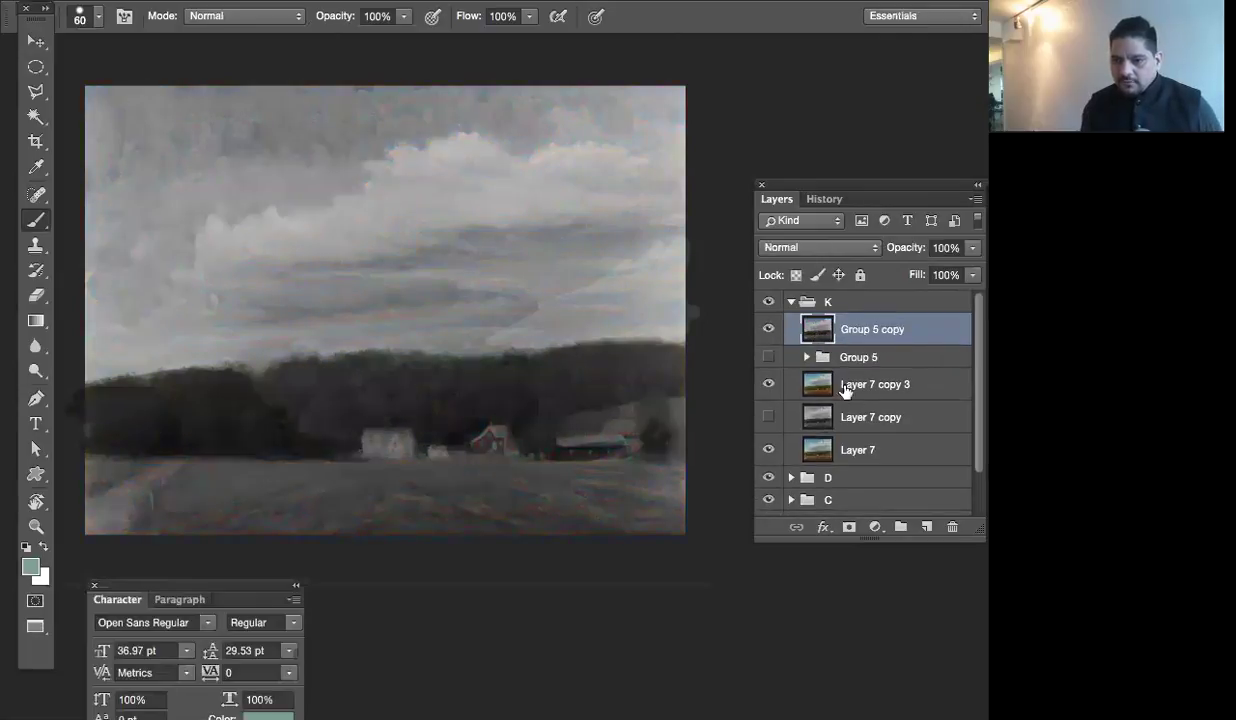
# Hide Layer 7 copy 3, show the grayscale Layer 7 copy, and toggle Group 5 copy to compare the two value versions
pyautogui.click(768, 384)
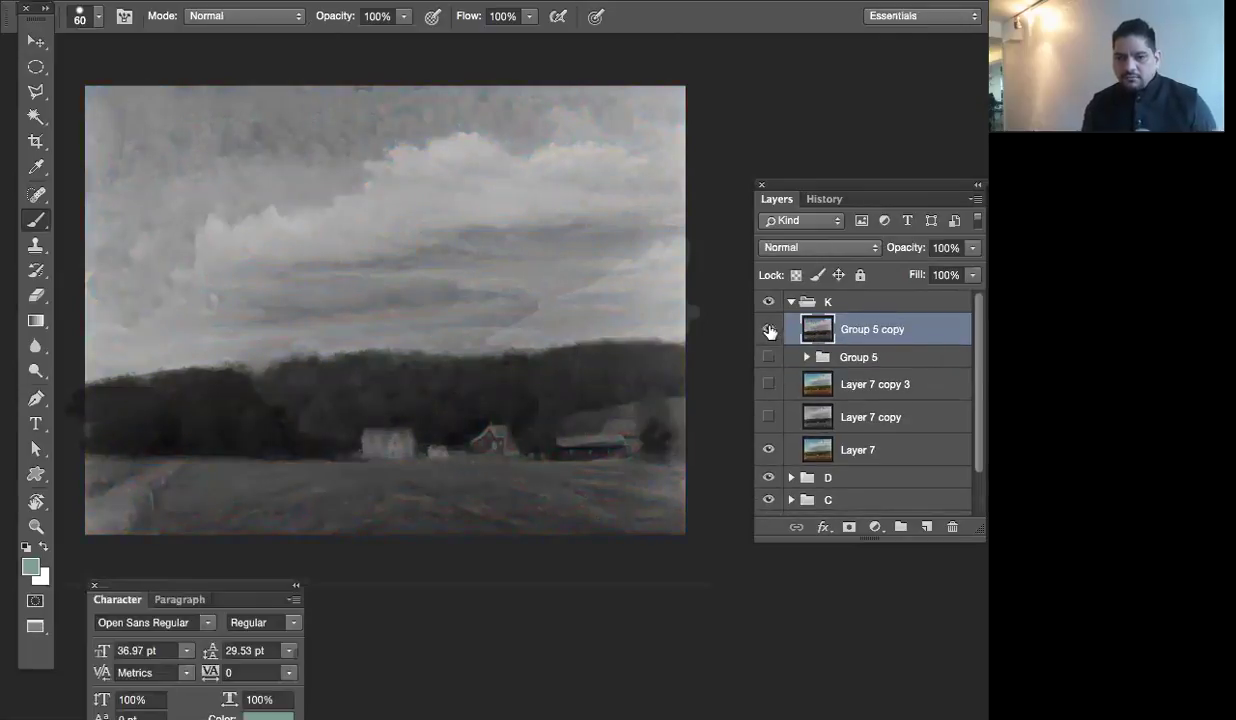
pyautogui.click(768, 329)
pyautogui.click(768, 417)
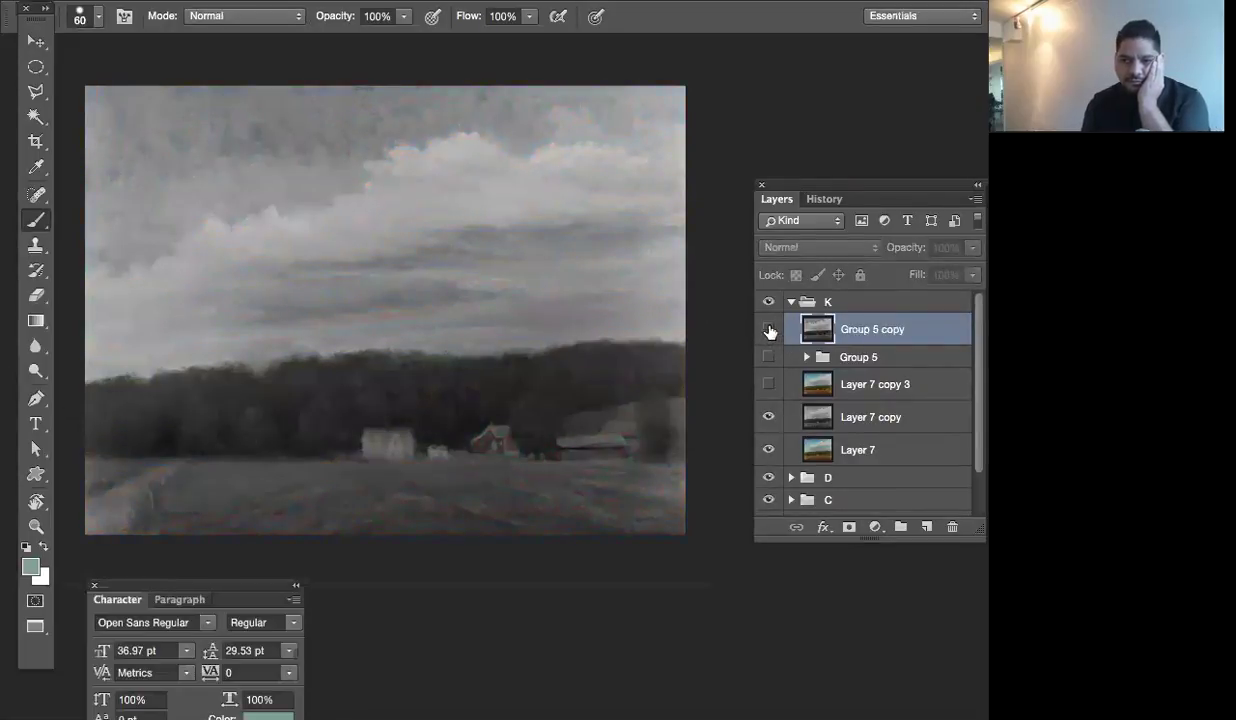
pyautogui.click(769, 330)
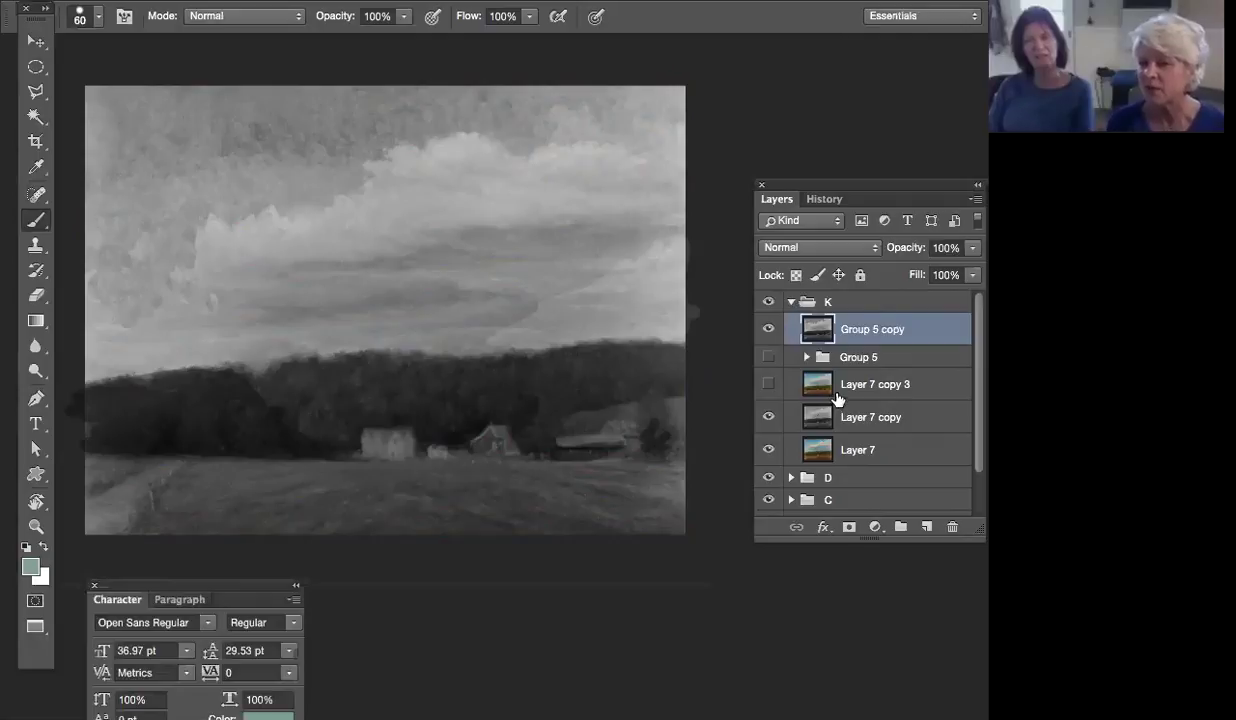
pyautogui.click(769, 329)
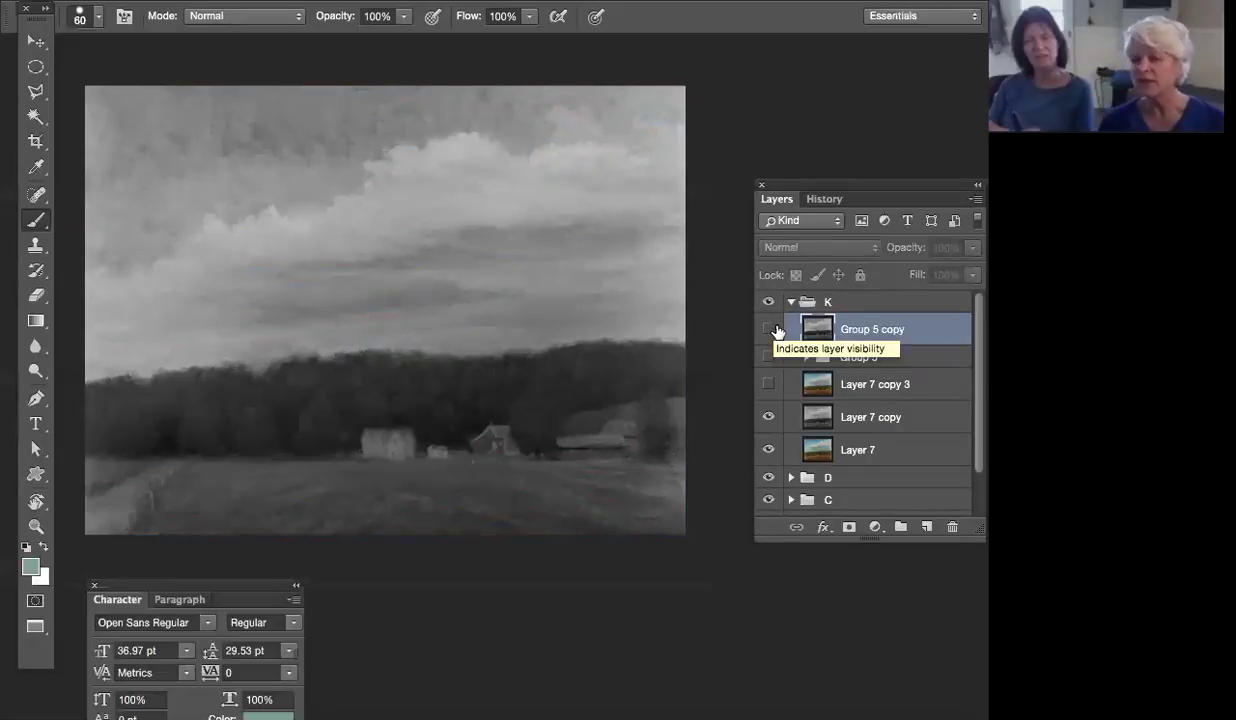
pyautogui.click(769, 329)
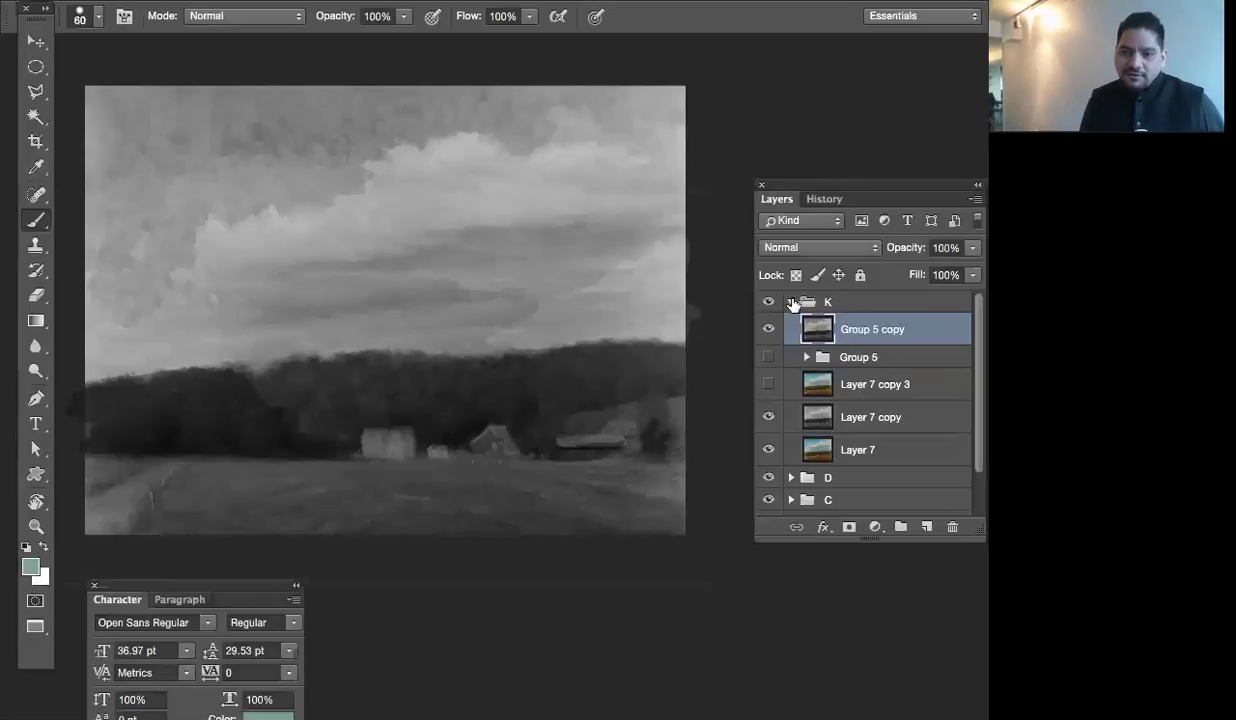
# Toggle the K group's visibility off and on, and leave the group collapsed
pyautogui.click(791, 301)
pyautogui.click(768, 302)
pyautogui.click(768, 302)
pyautogui.click(791, 301)
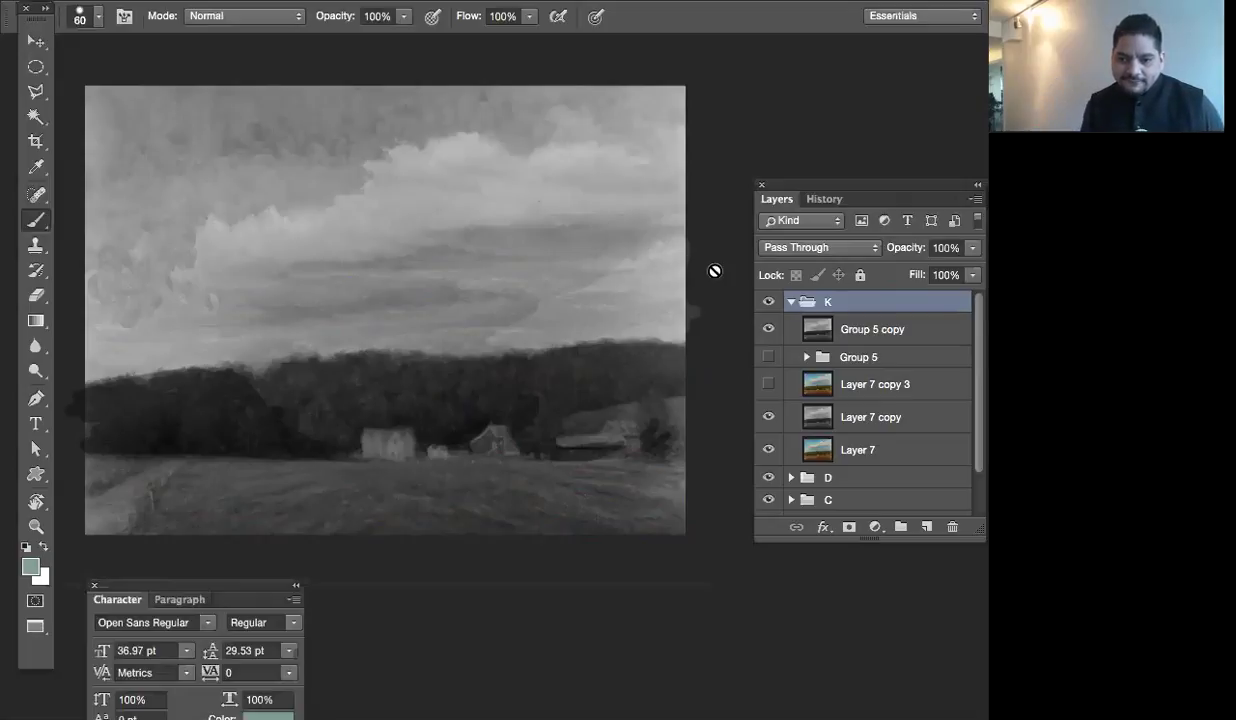
pyautogui.click(791, 301)
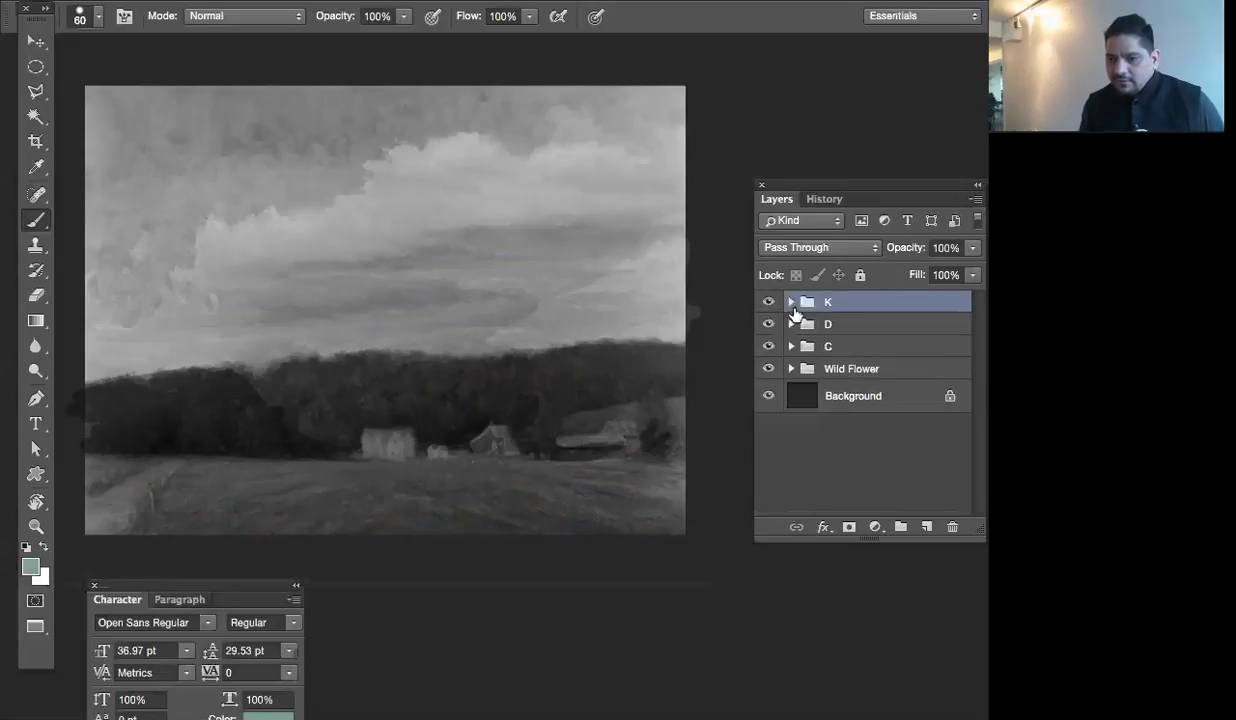
# Hide the K group, expand the D group, and hide Layer 3 copy to show the grayscale seascape
pyautogui.click(770, 302)
pyautogui.click(805, 324)
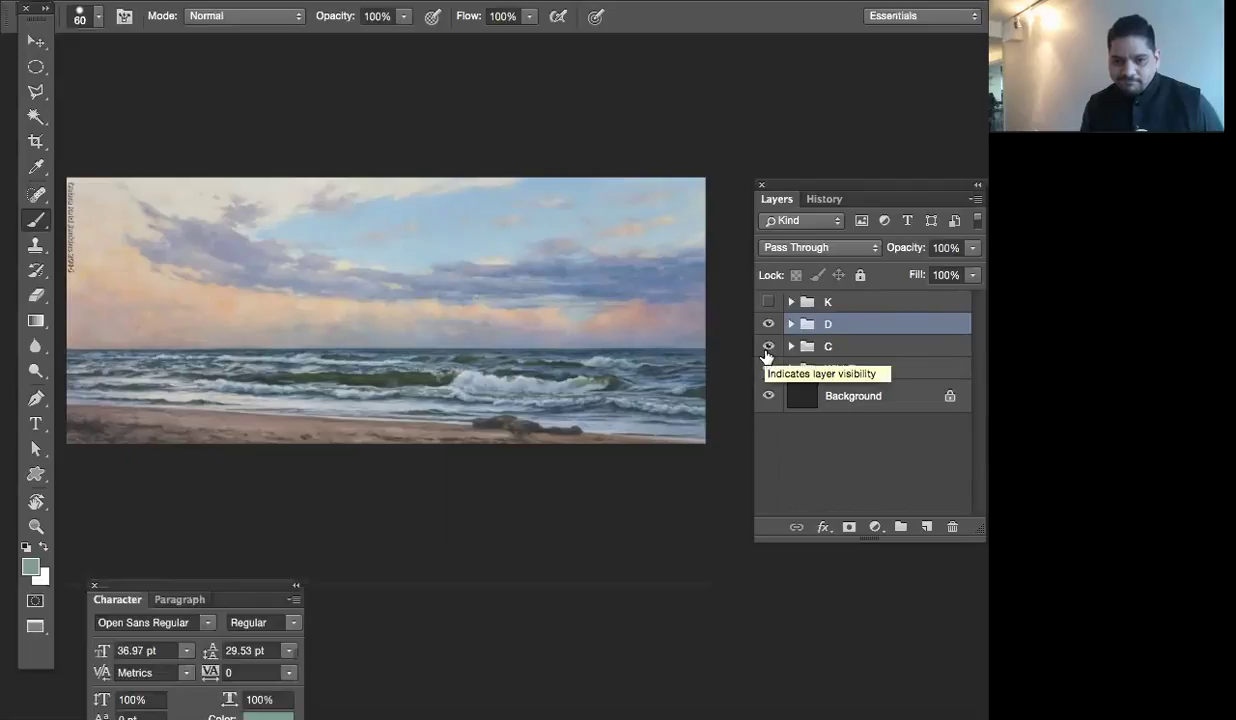
pyautogui.click(791, 324)
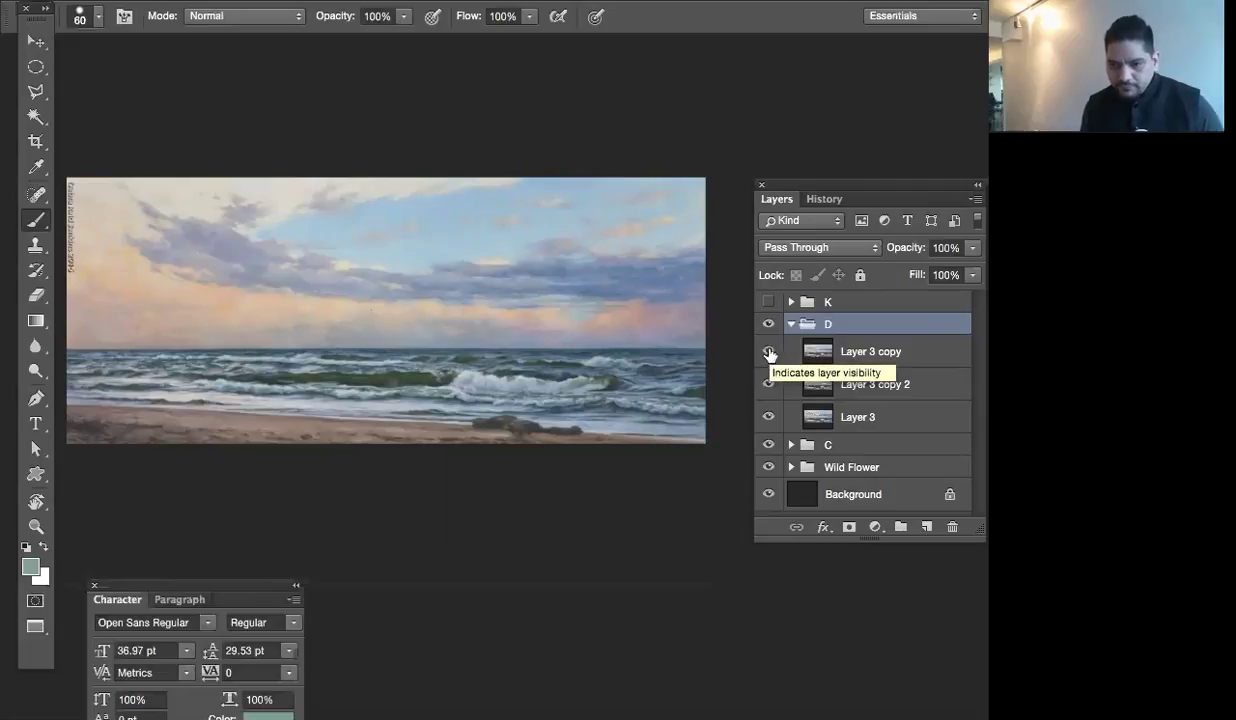
pyautogui.click(769, 352)
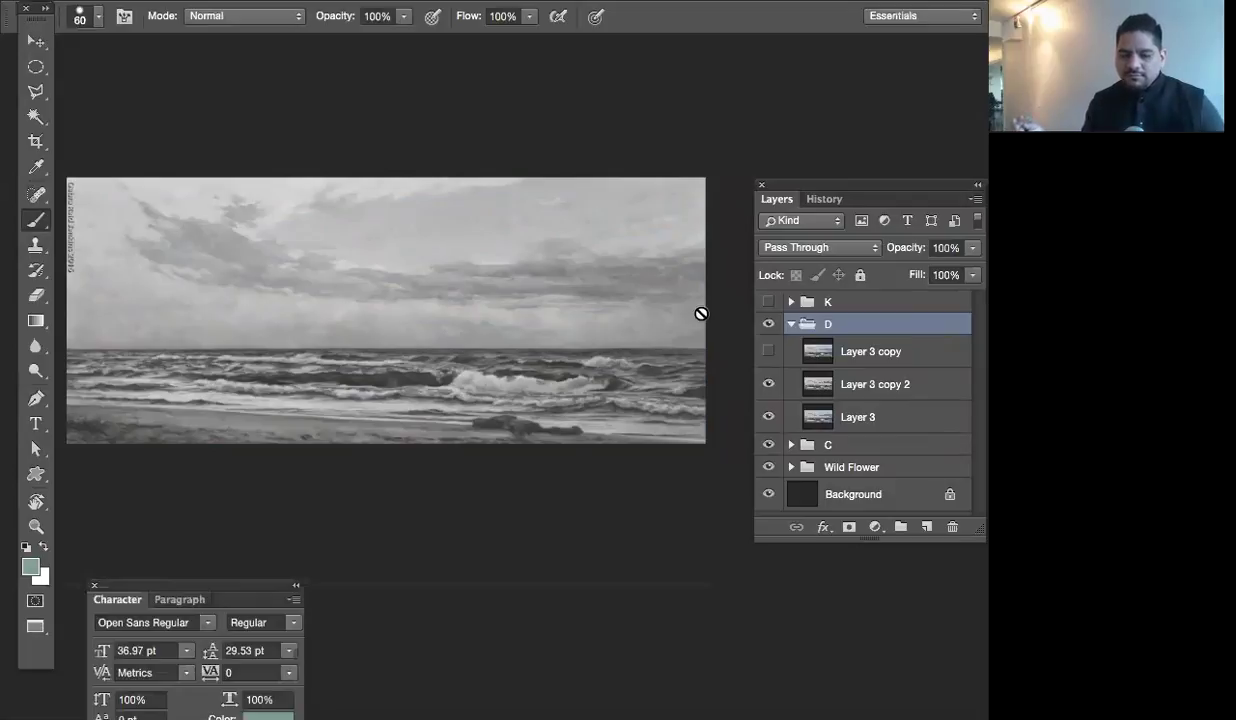
# Examine the grayscale seascape at thumbnail and larger sizes to judge its overall value pattern
pyautogui.press('super+minus')
pyautogui.press('super+minus')
pyautogui.press('super+minus')
pyautogui.press('super+minus')
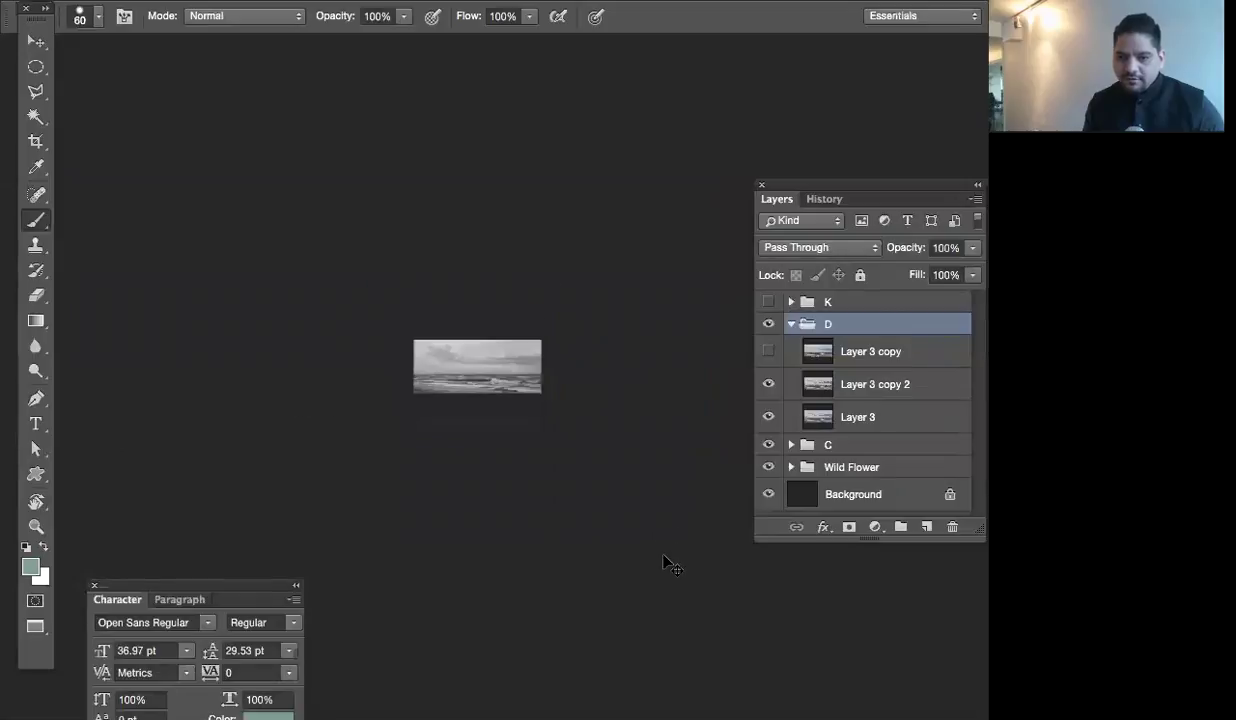
pyautogui.press('super+minus')
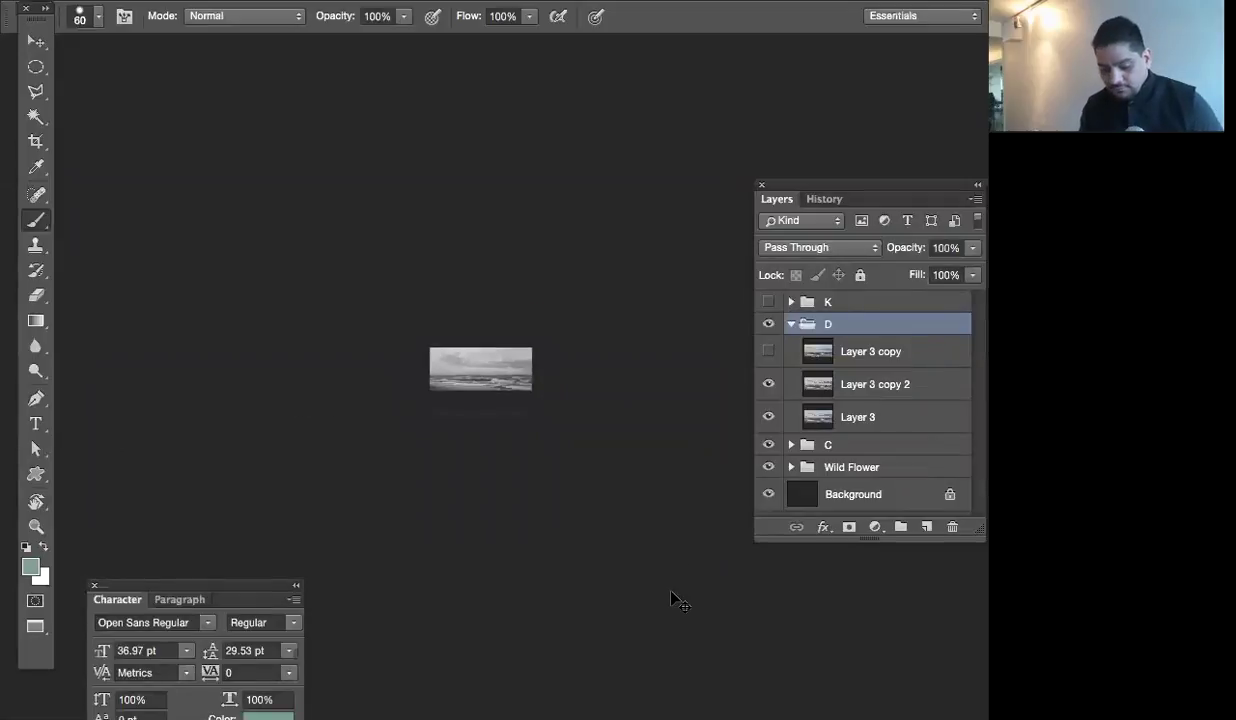
pyautogui.press('super+minus')
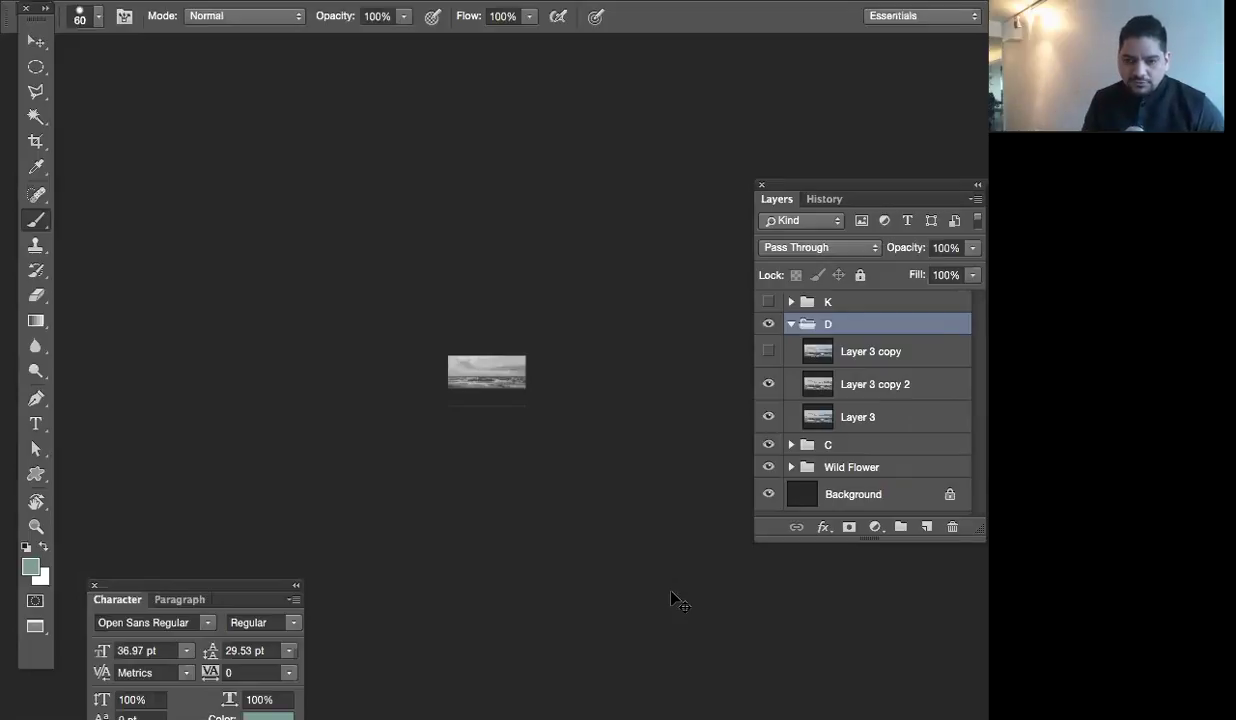
pyautogui.press('super+equal')
pyautogui.press('super+equal')
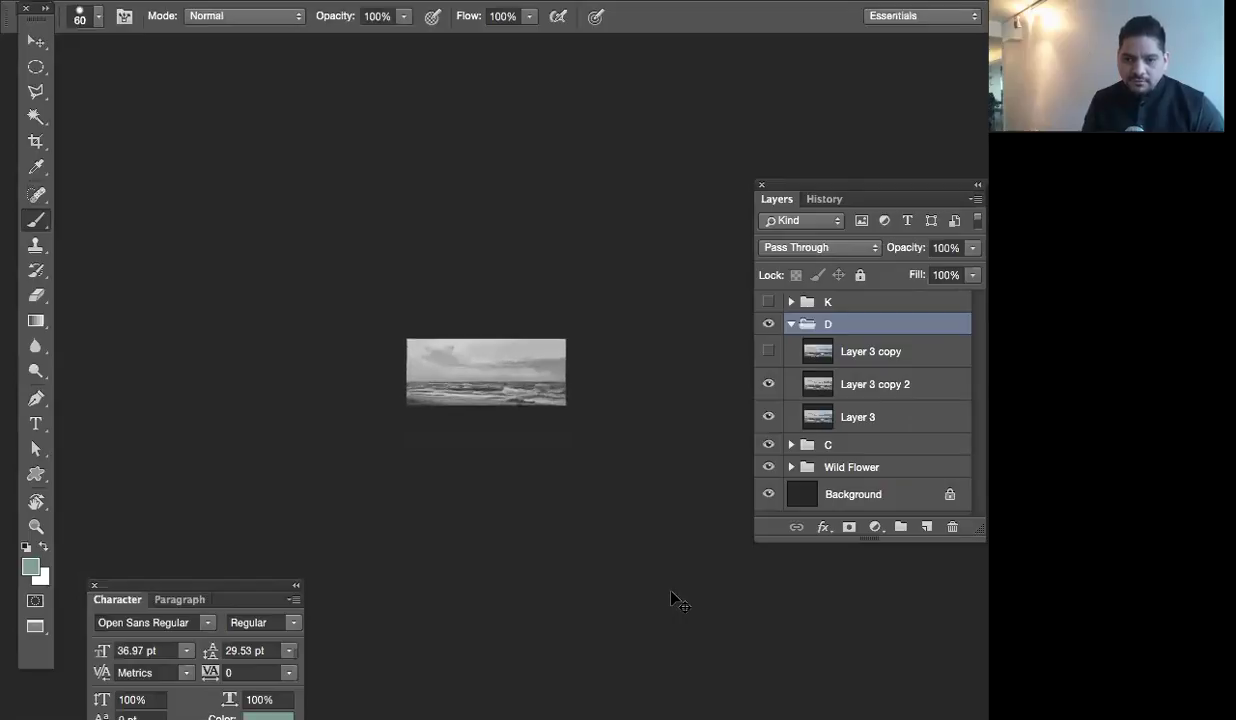
pyautogui.press('super+equal')
pyautogui.press('super+equal')
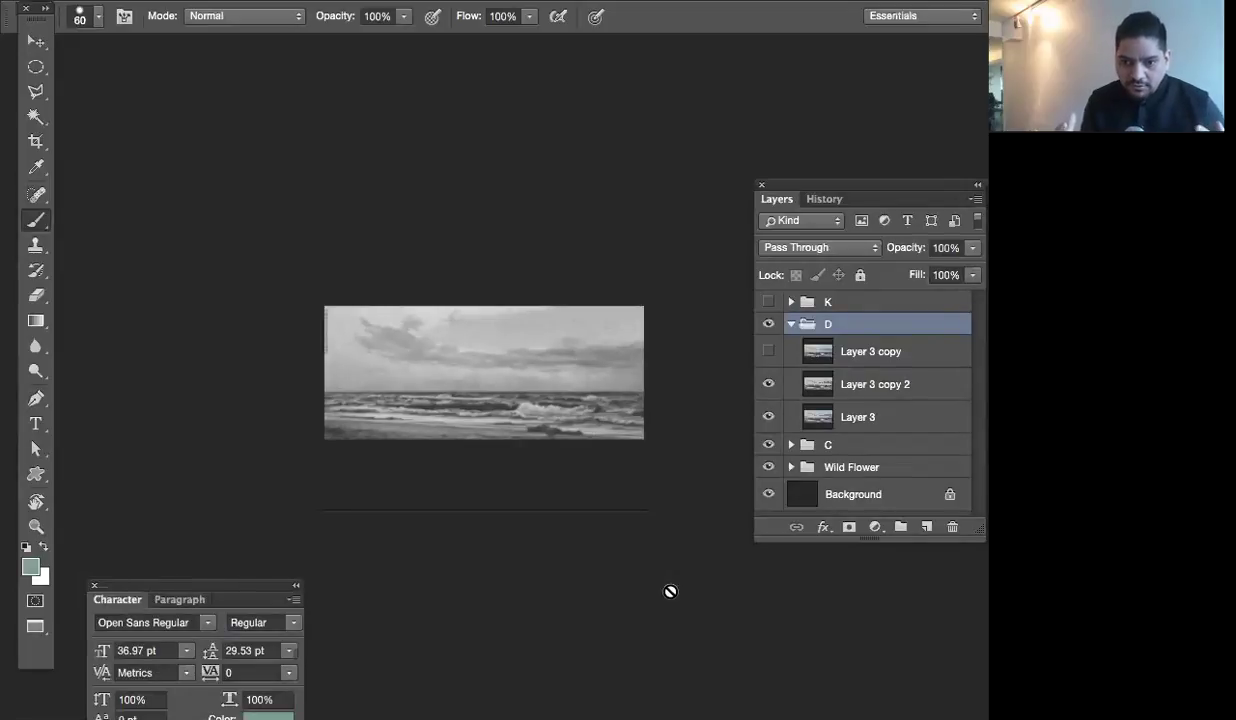
pyautogui.press('super+equal')
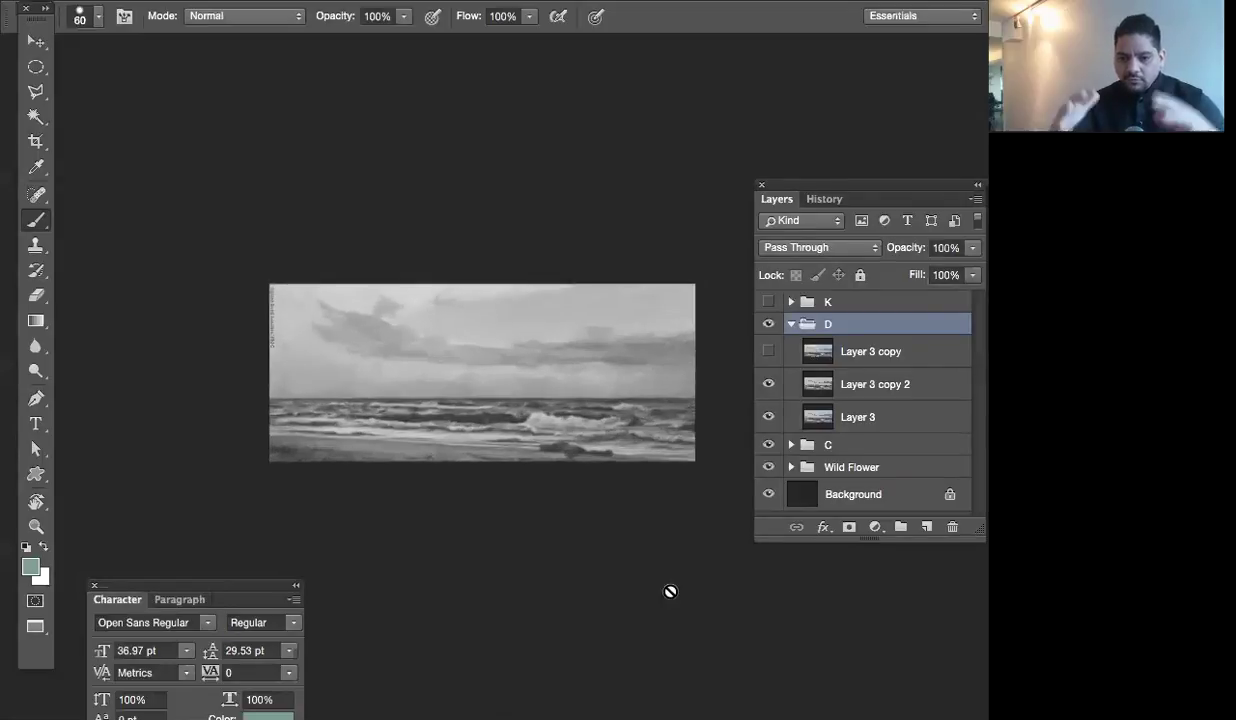
pyautogui.press('super+minus')
pyautogui.press('super+minus')
pyautogui.press('super+minus')
pyautogui.press('super+minus')
pyautogui.press('super+minus')
pyautogui.press('super+minus')
pyautogui.press('super+minus')
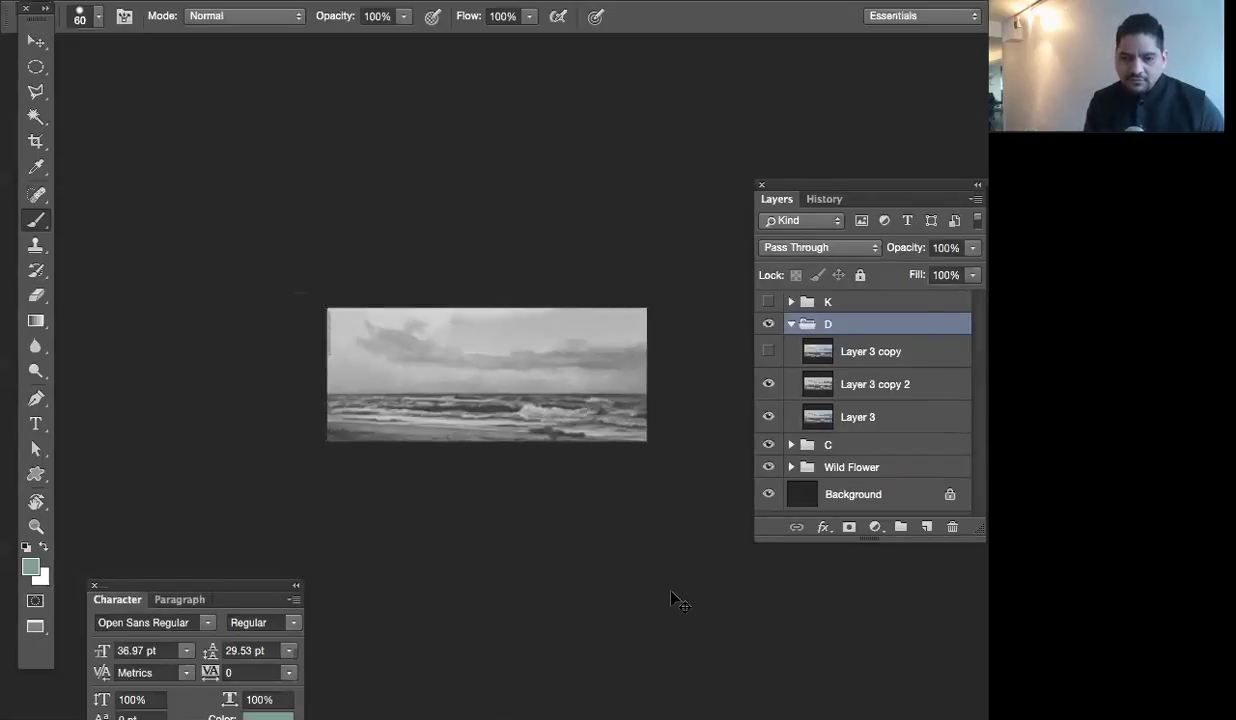
pyautogui.press('super+equal')
pyautogui.press('super+equal')
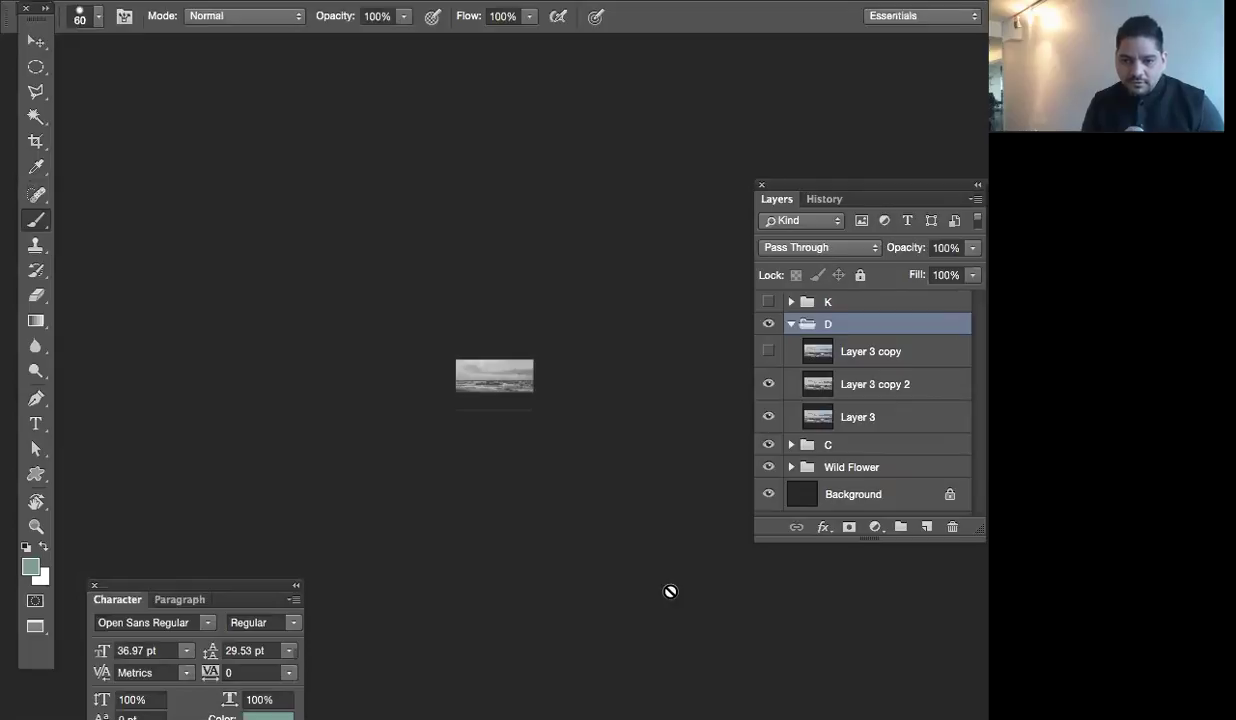
# Add a new layer above Layer 3 copy in the D group
pyautogui.click(921, 527)
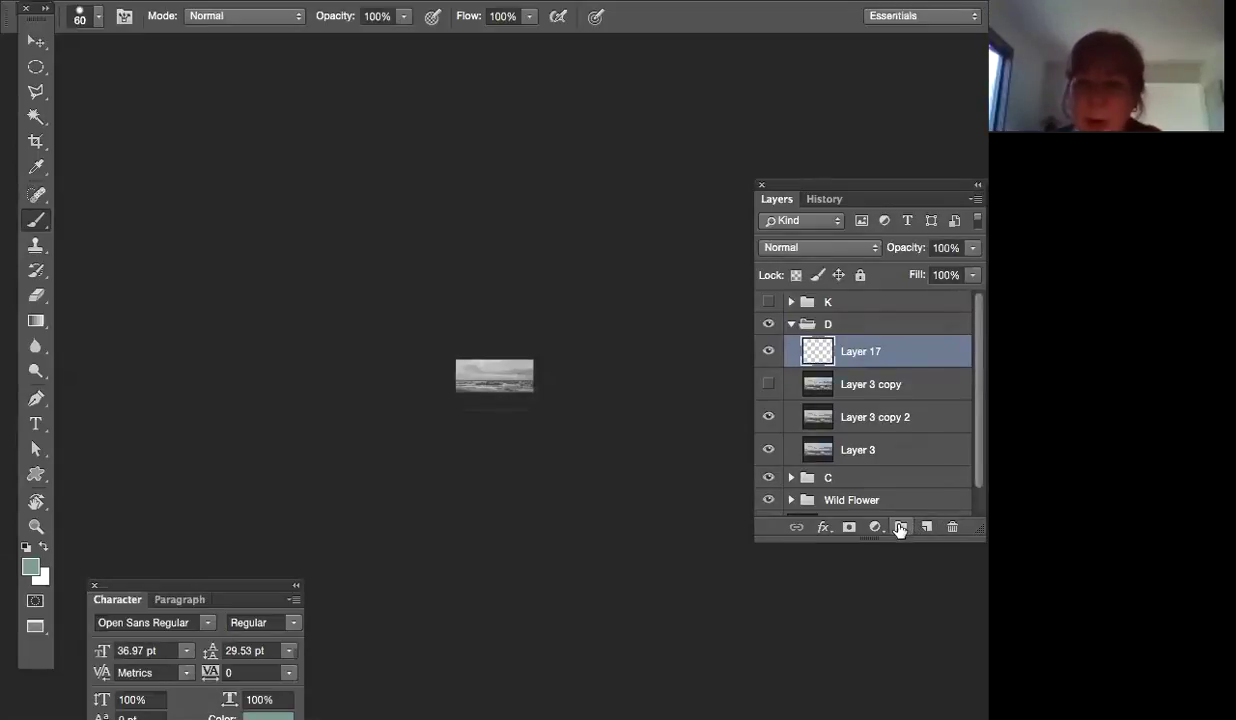
pyautogui.hotkey('ctrl', '+')
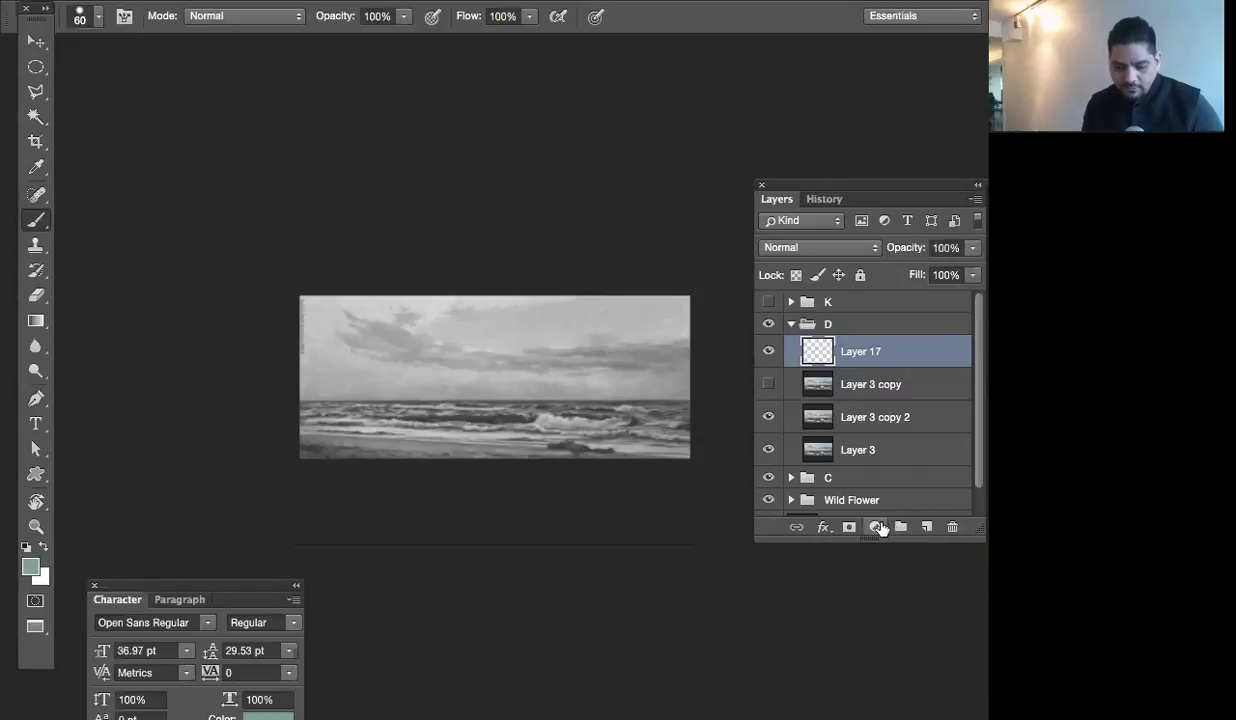
pyautogui.press('super+equal')
pyautogui.press('super+equal')
pyautogui.moveTo(698, 447)
pyautogui.mouseDown()
pyautogui.moveTo(617, 379)
pyautogui.moveTo(585, 370)
pyautogui.mouseUp()
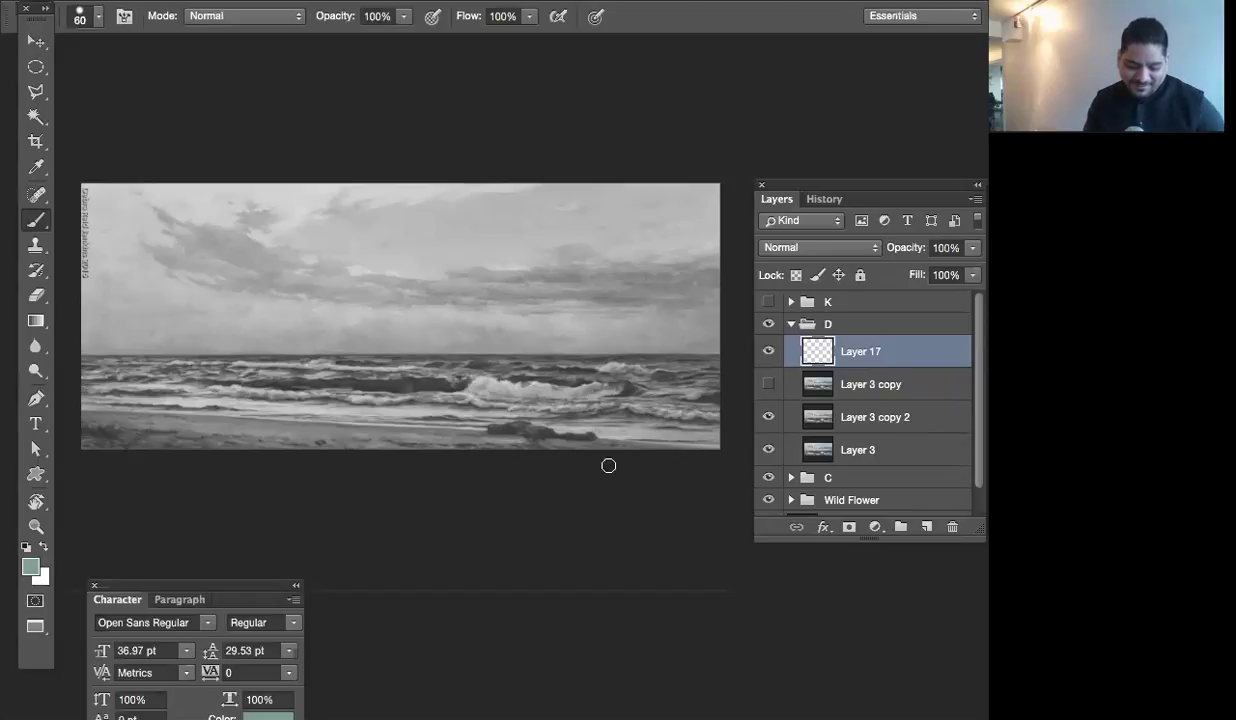
pyautogui.press('m')
pyautogui.press('x')
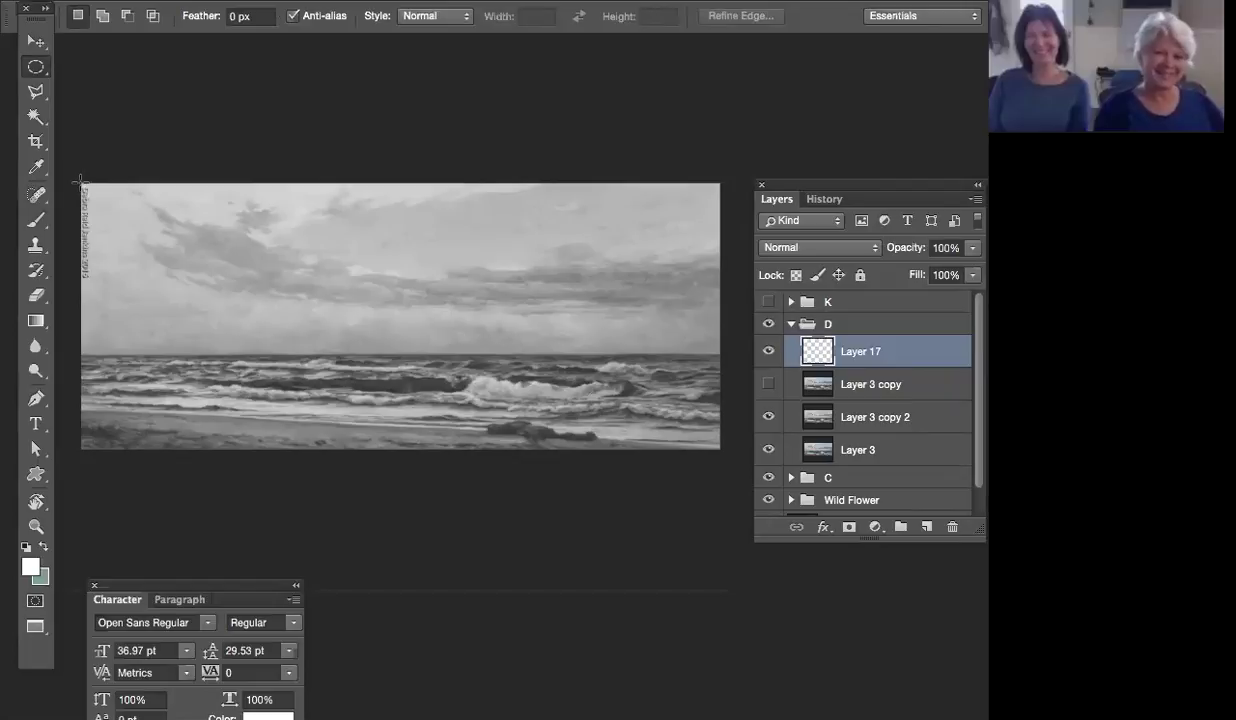
pyautogui.moveTo(81, 183); pyautogui.dragTo(541, 400)
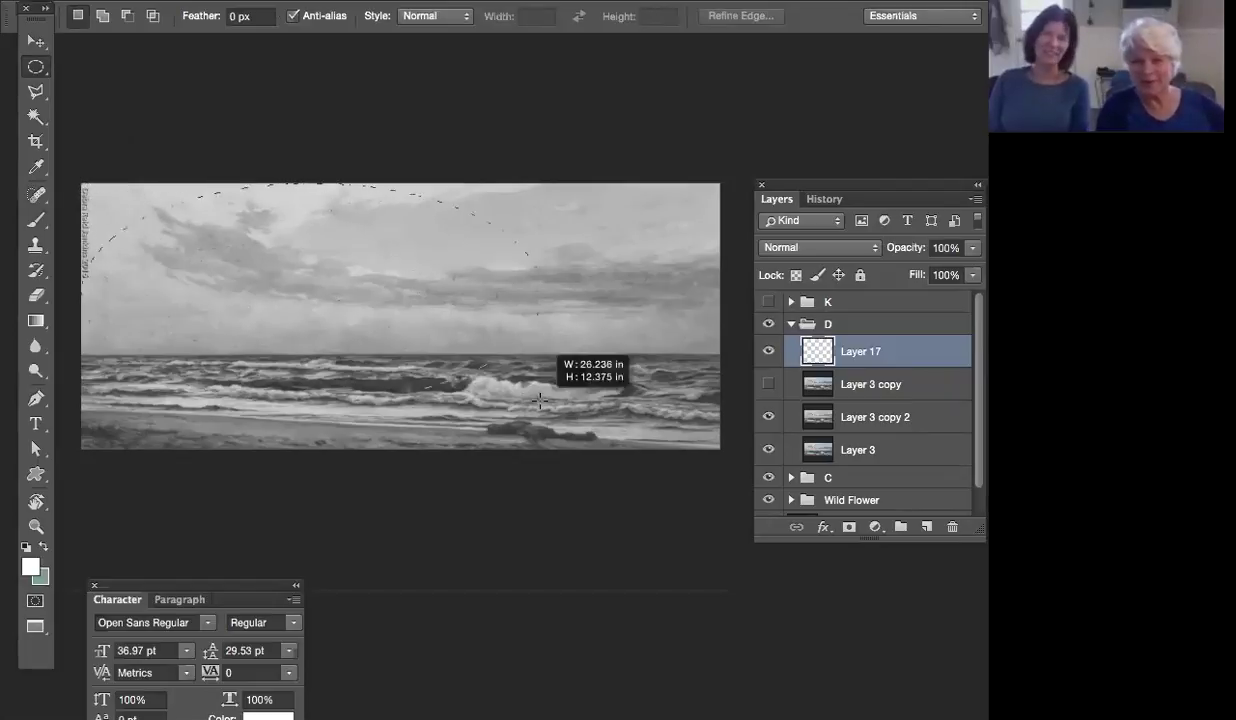
pyautogui.hotkey('ctrl', 'd')
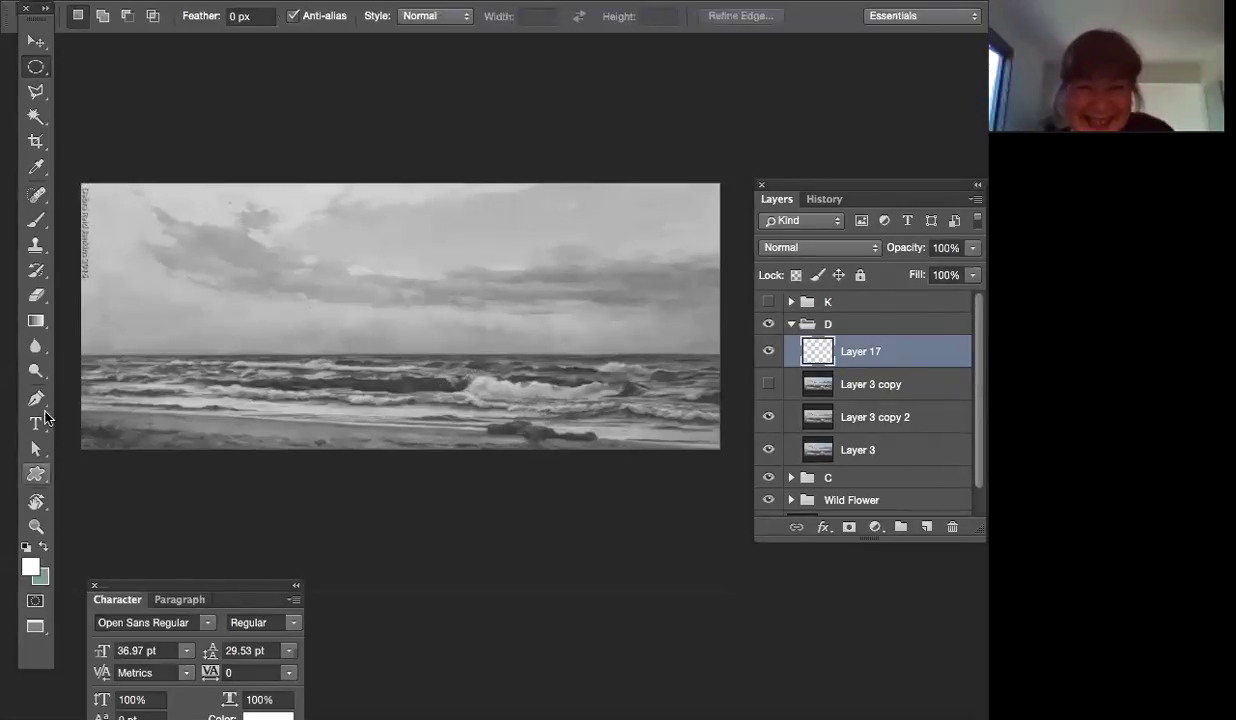
# Select the entire seascape from corner to corner with the Rectangular Marquee tool
pyautogui.moveTo(36, 66); pyautogui.dragTo(140, 55)
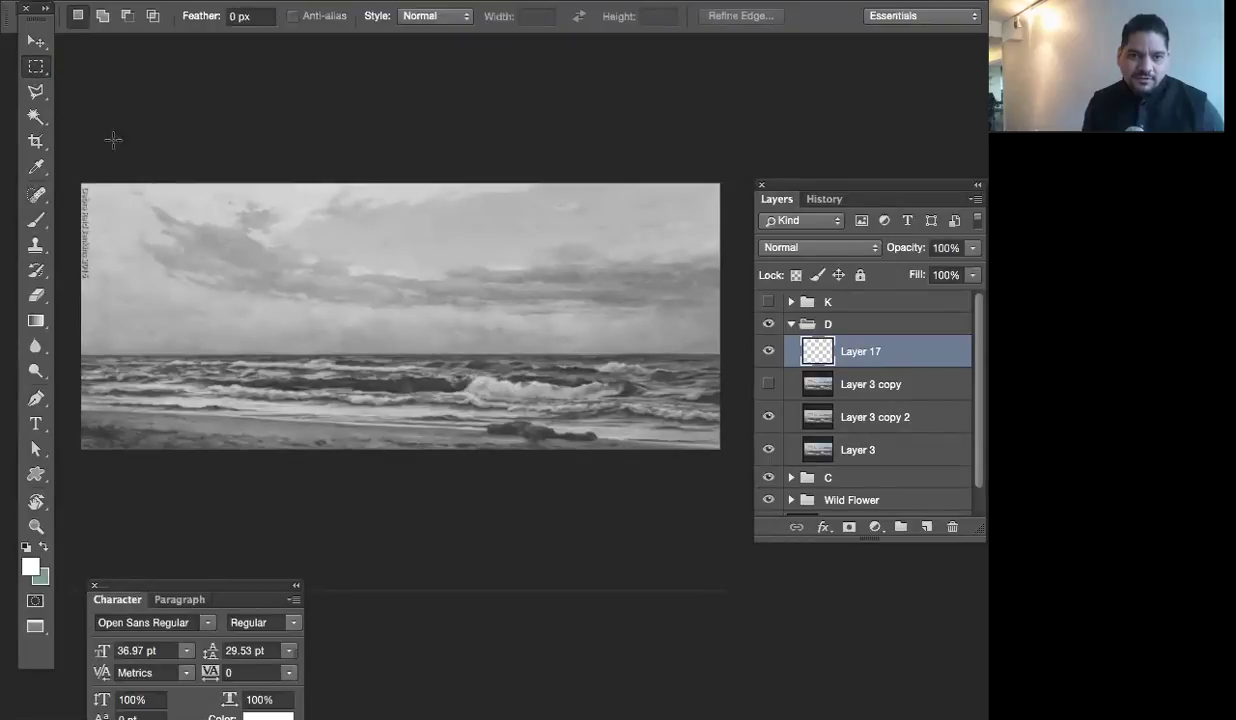
pyautogui.moveTo(80, 181); pyautogui.dragTo(719, 451)
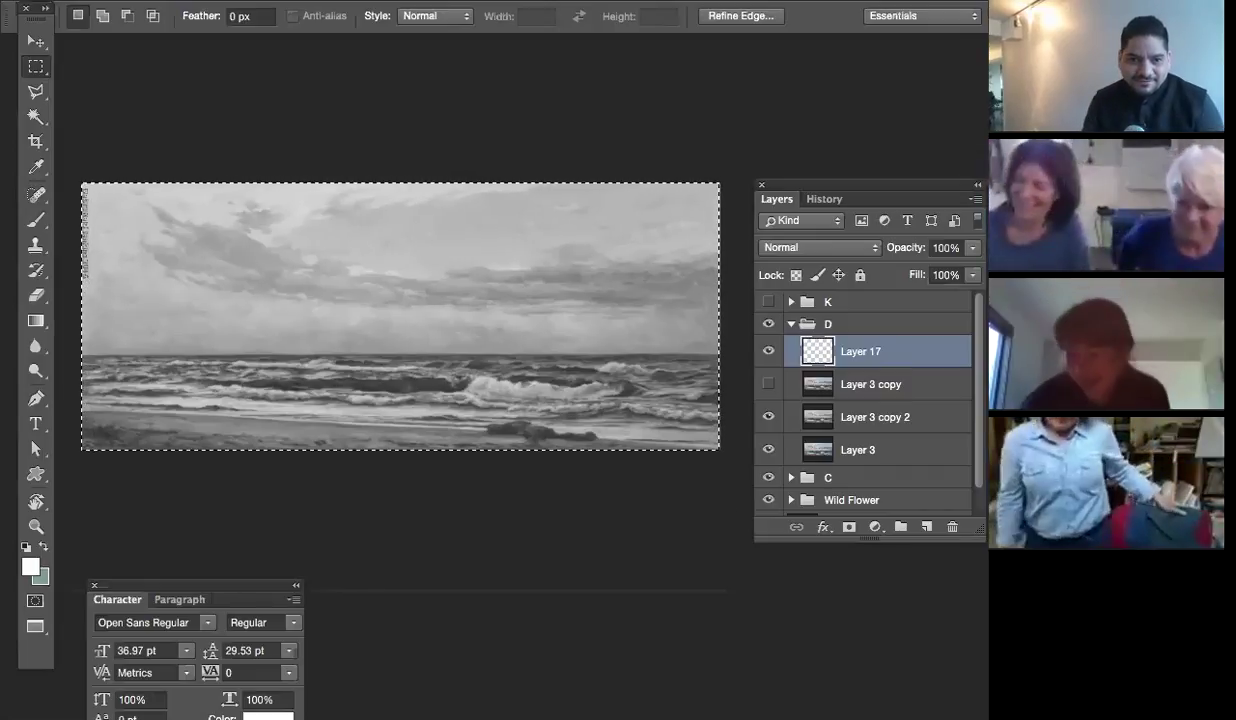
pyautogui.click(194, 15)
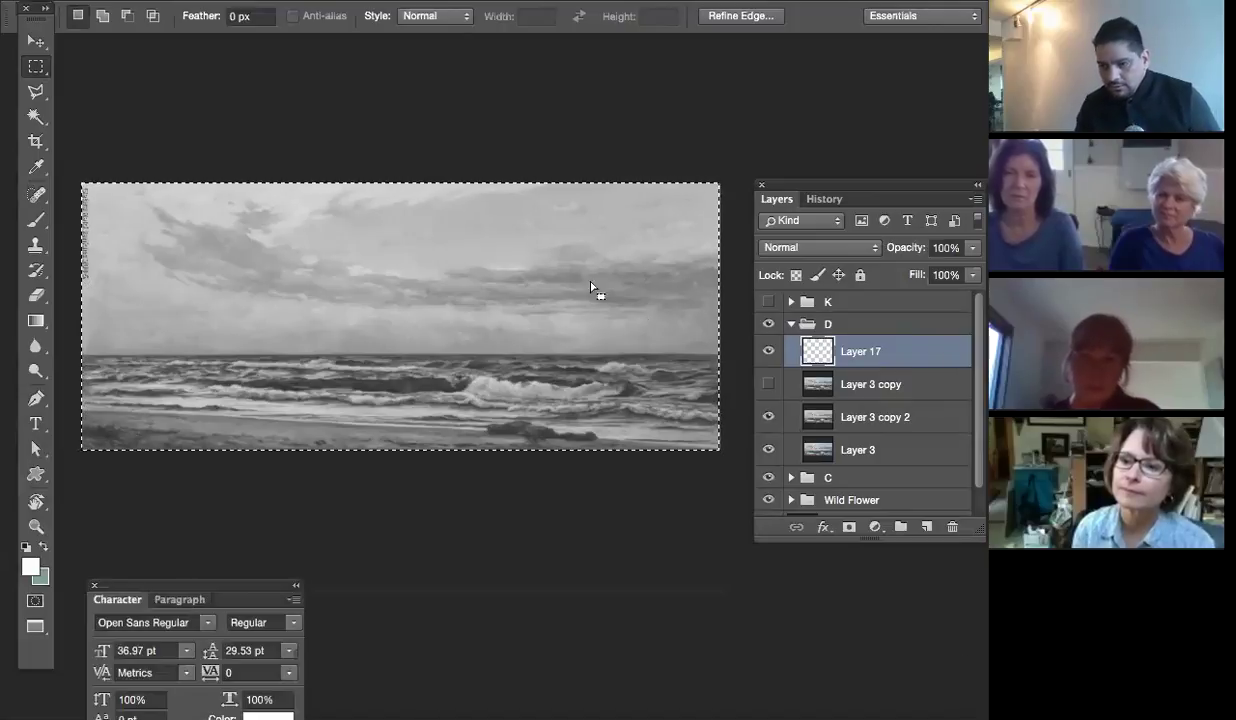
# Move the Layers panel higher and lengthen it slightly, and reset the foreground and background colors to black and white
pyautogui.moveTo(821, 190); pyautogui.dragTo(799, 90)
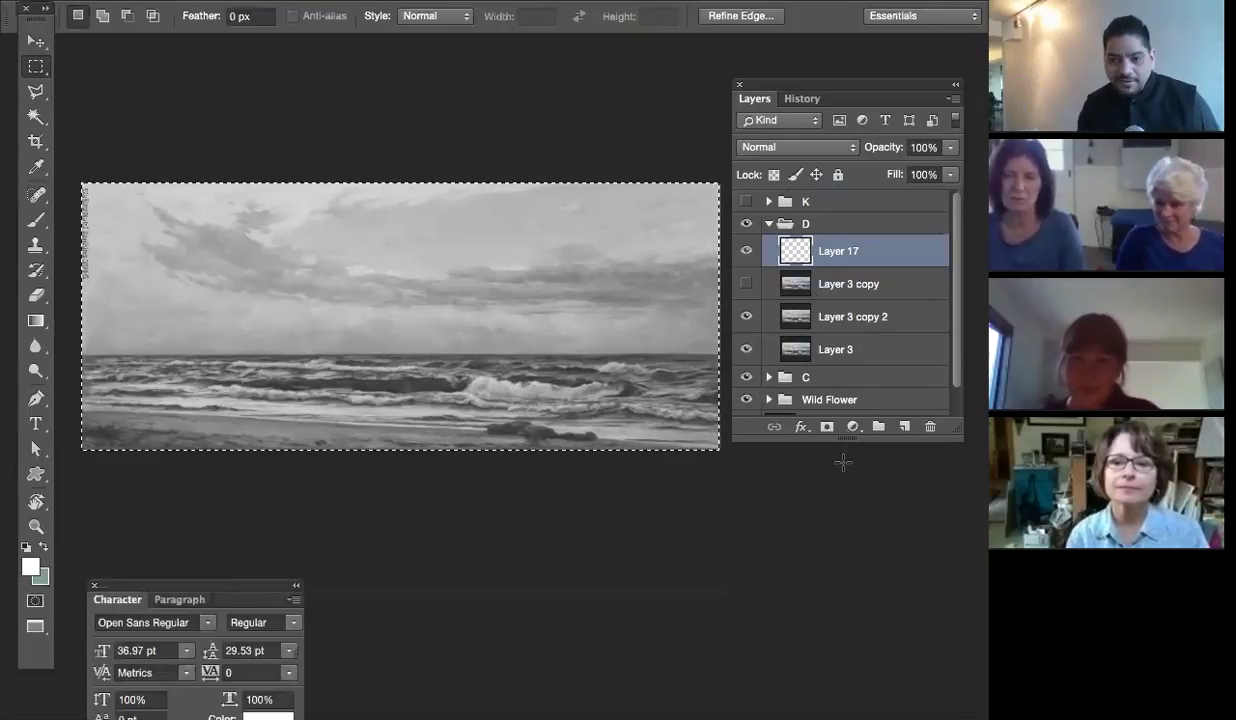
pyautogui.moveTo(852, 441)
pyautogui.mouseDown()
pyautogui.moveTo(852, 462)
pyautogui.moveTo(852, 449)
pyautogui.mouseUp()
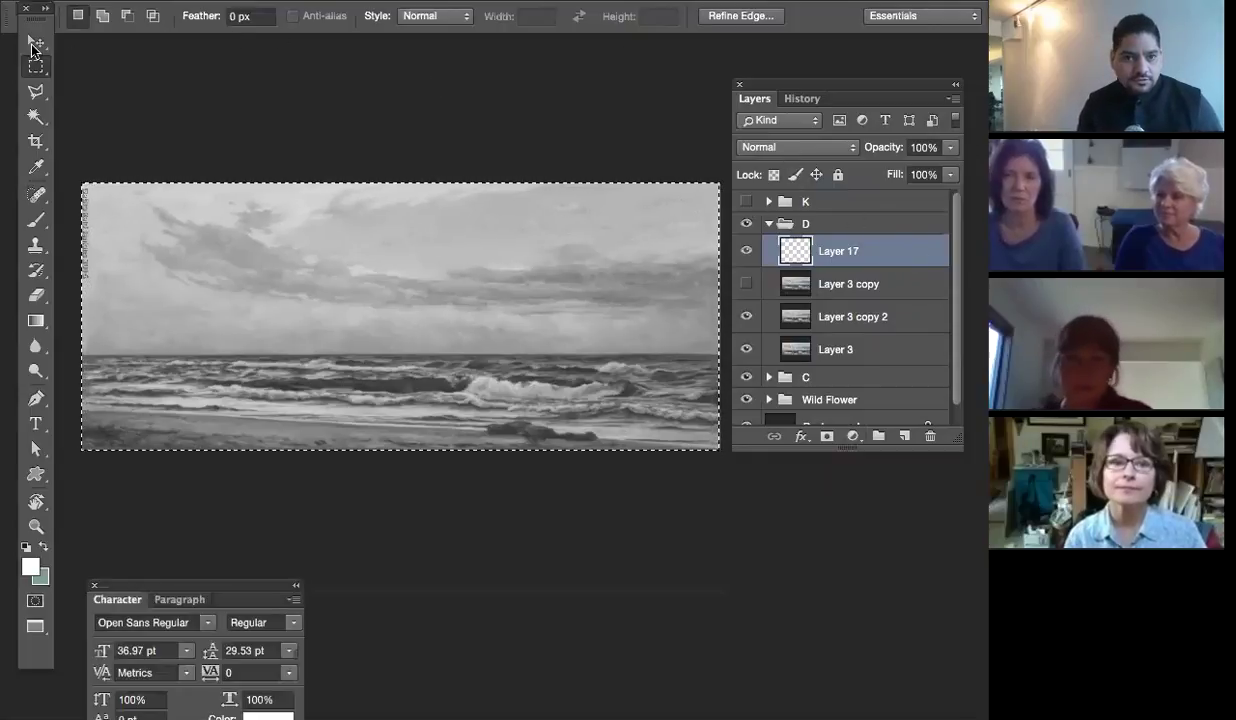
pyautogui.scroll(3, 543, 268)
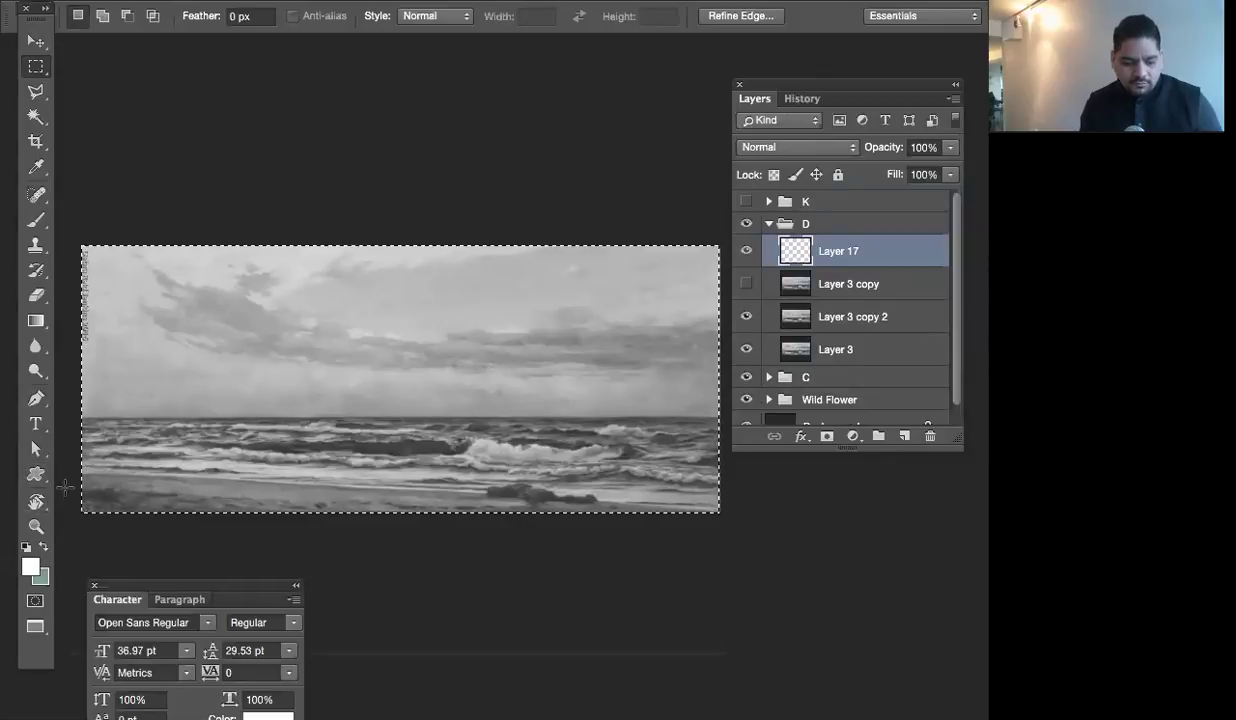
pyautogui.click(26, 547)
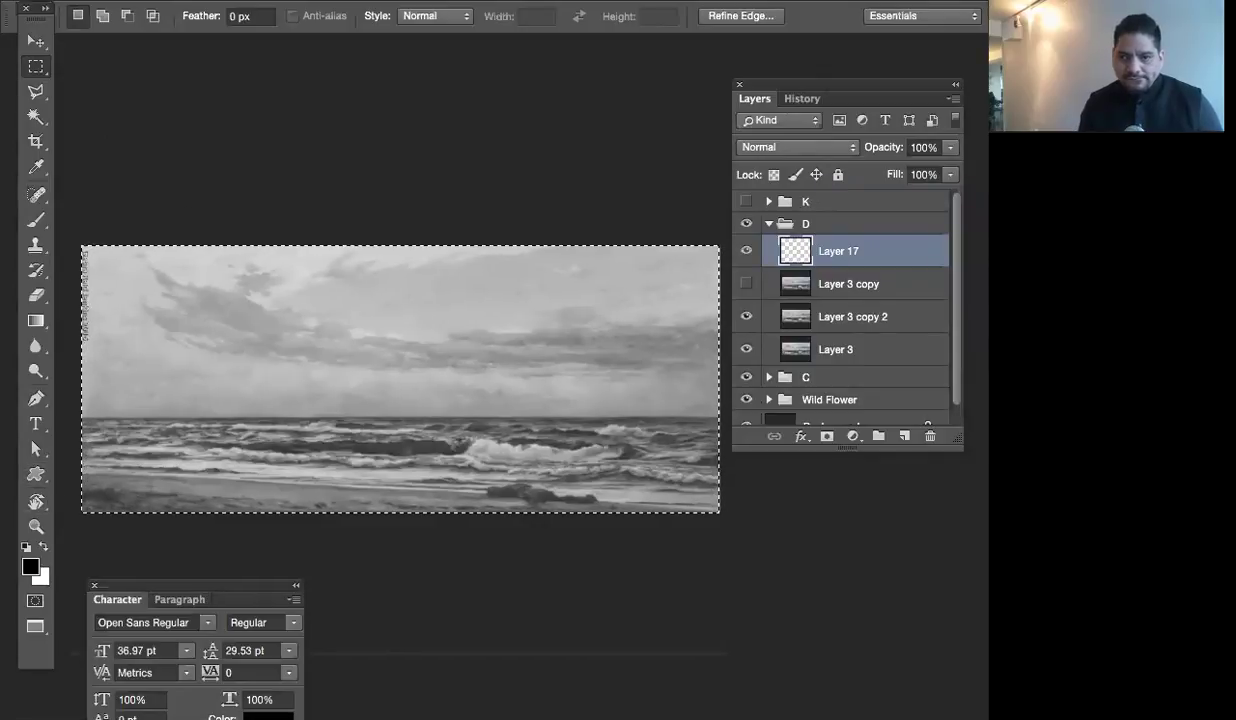
pyautogui.click(182, 1)
pyautogui.moveTo(222, 2)
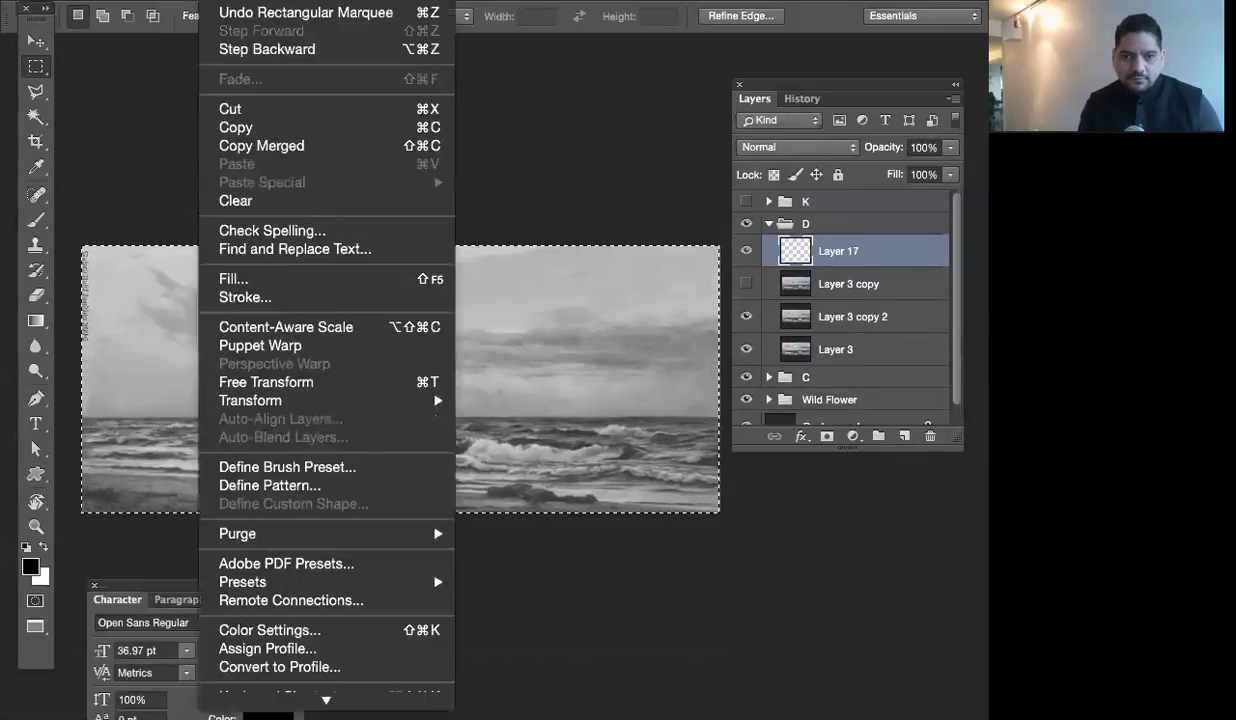
pyautogui.click(370, 287)
pyautogui.click(606, 176)
pyautogui.press('m')
pyautogui.press('super+z')
# Stroke the rectangular selection on Layer 17 with a 20 px black line centered on its edge
pyautogui.click(222, 1)
pyautogui.click(416, 300)
pyautogui.write('20')
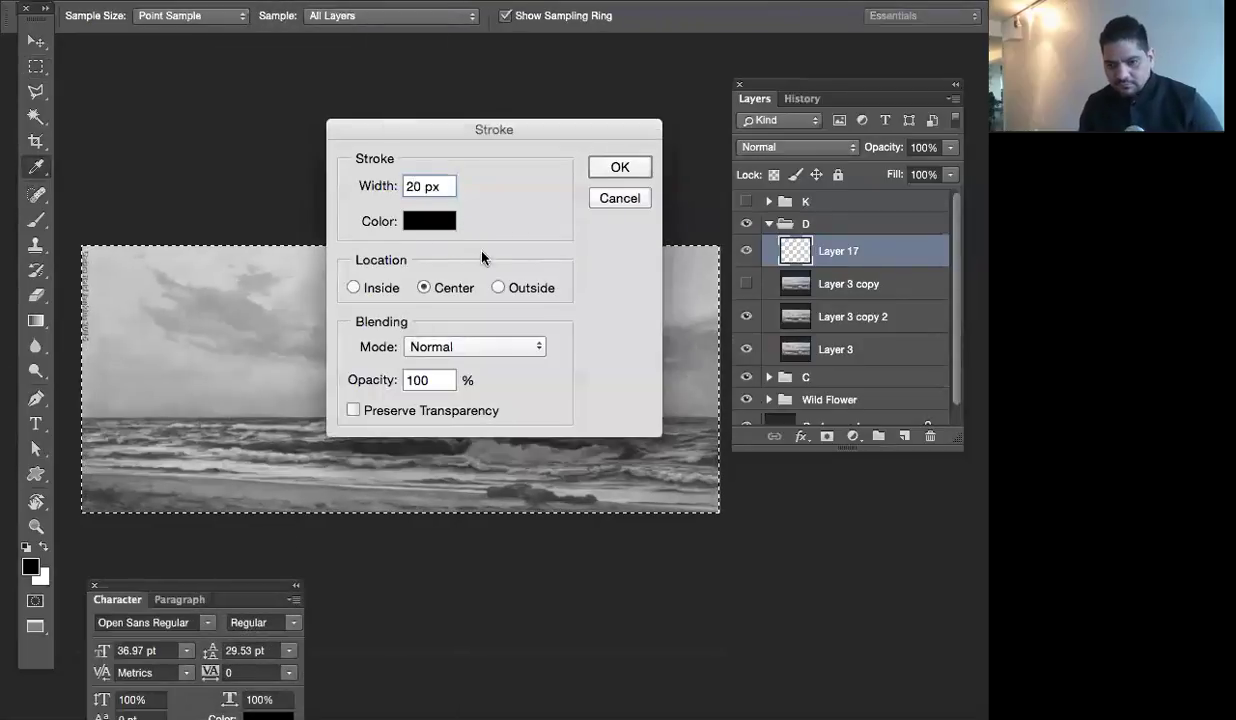
pyautogui.press('Return')
pyautogui.press('m')
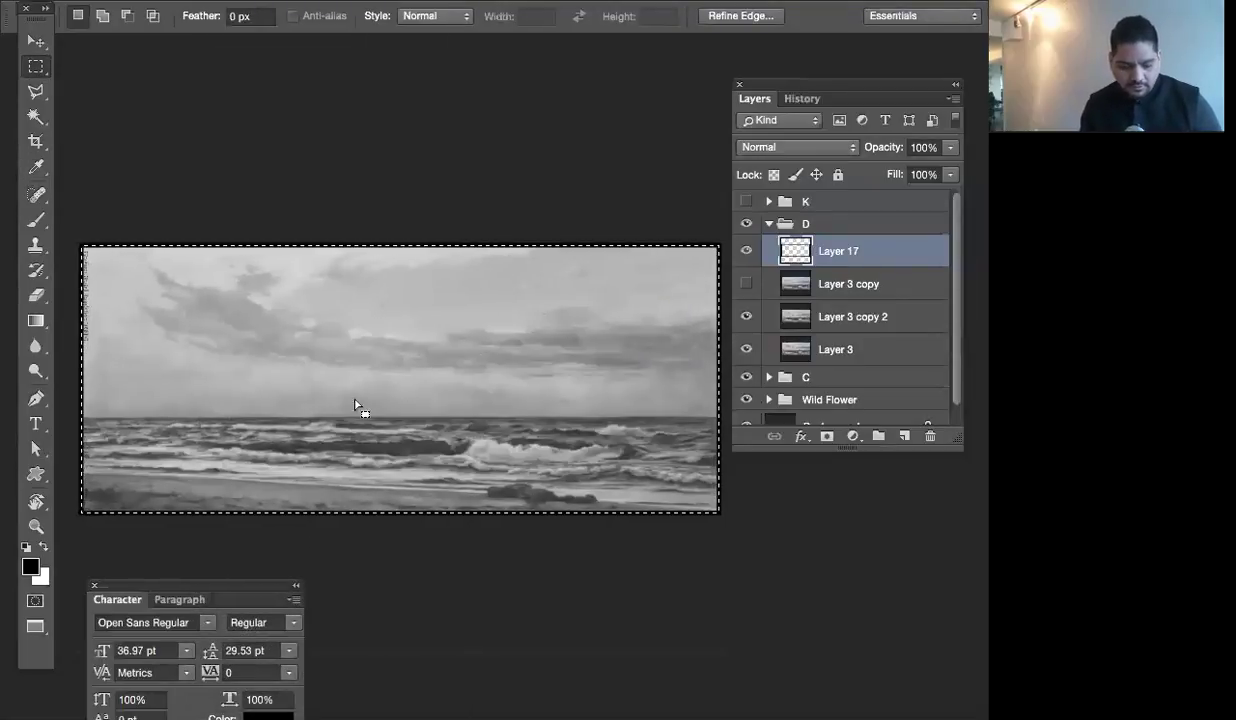
# Paint two straight black diagonals across the seascape on Layer 17, connecting opposite corners with the Brush tool
pyautogui.press('b')
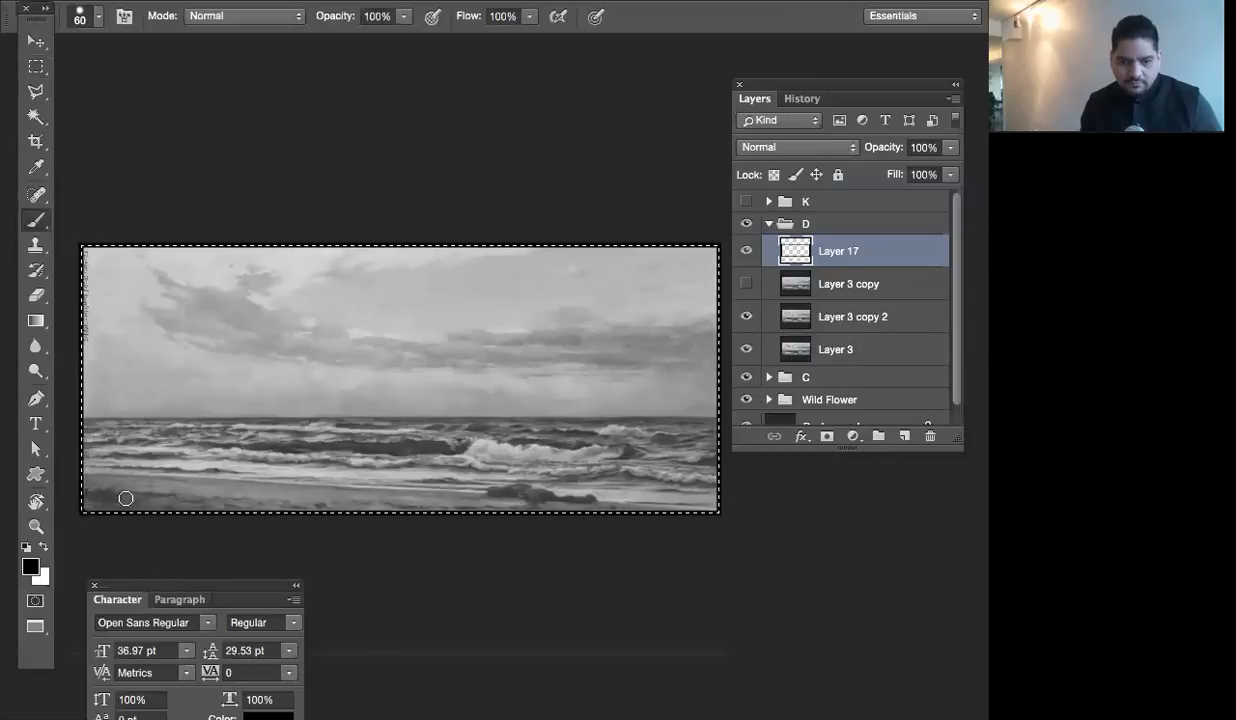
pyautogui.keyDown('shift'); pyautogui.click(718, 245); pyautogui.keyUp('shift')
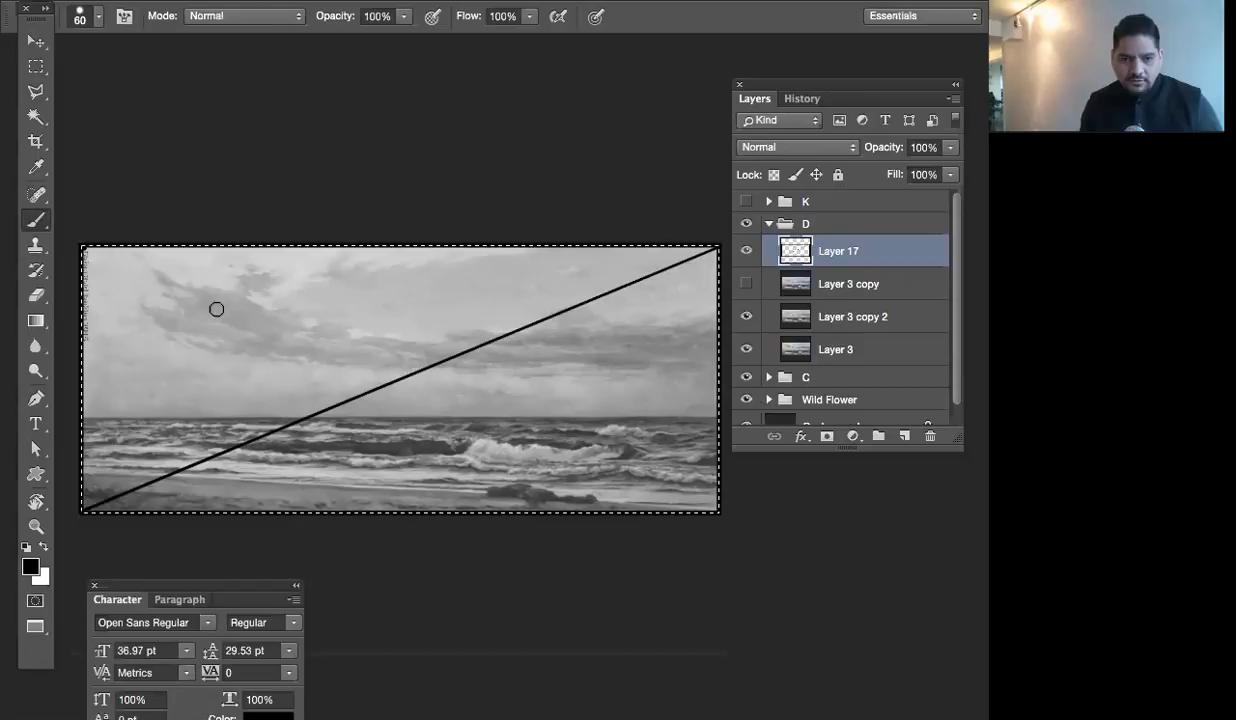
pyautogui.keyDown('shift'); pyautogui.click(717, 511); pyautogui.keyUp('shift')
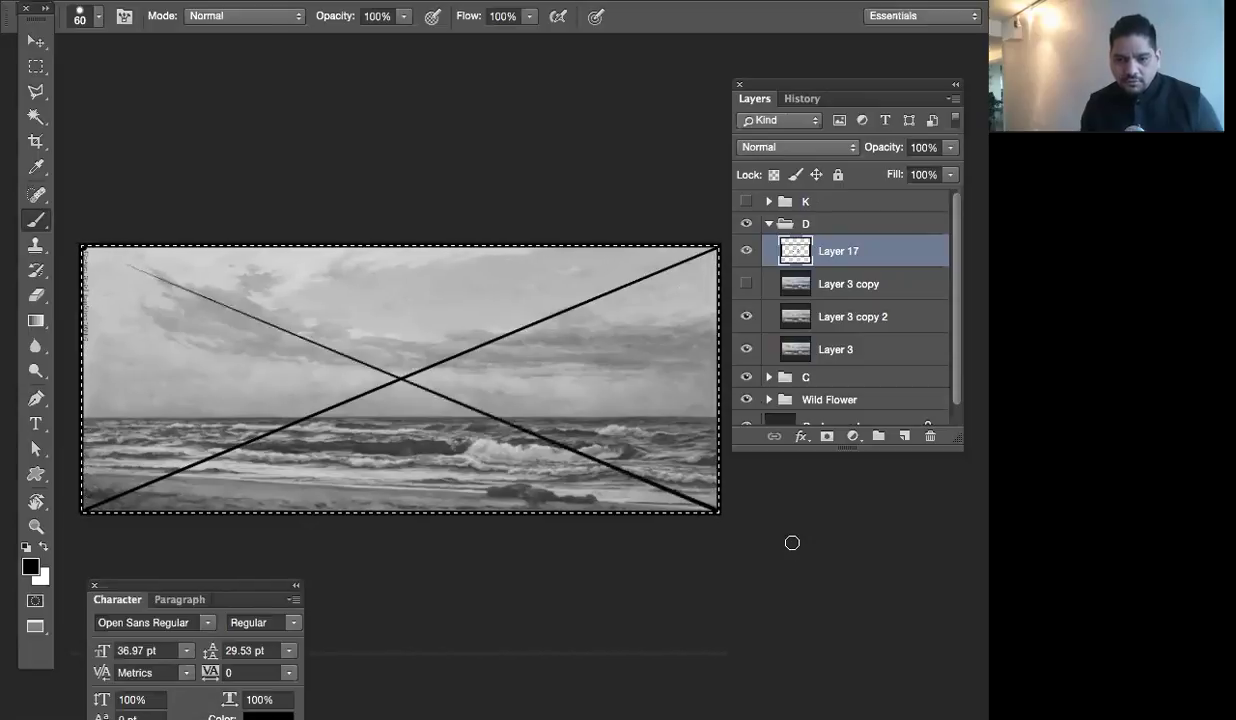
pyautogui.keyDown('shift'); pyautogui.click(84, 247); pyautogui.keyUp('shift')
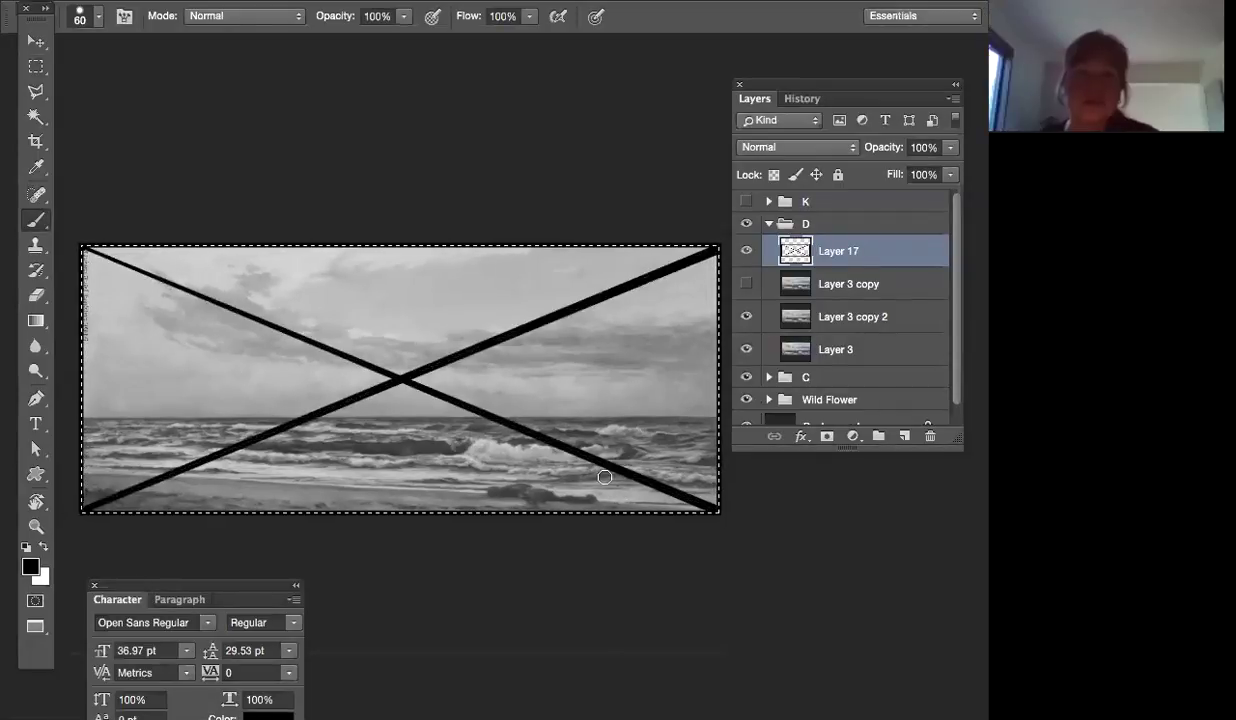
# Duplicate Layer 17, rotate the copy 90 degrees, and scale it down to fit the painting's height at its center
pyautogui.hotkey('ctrl', 'j')
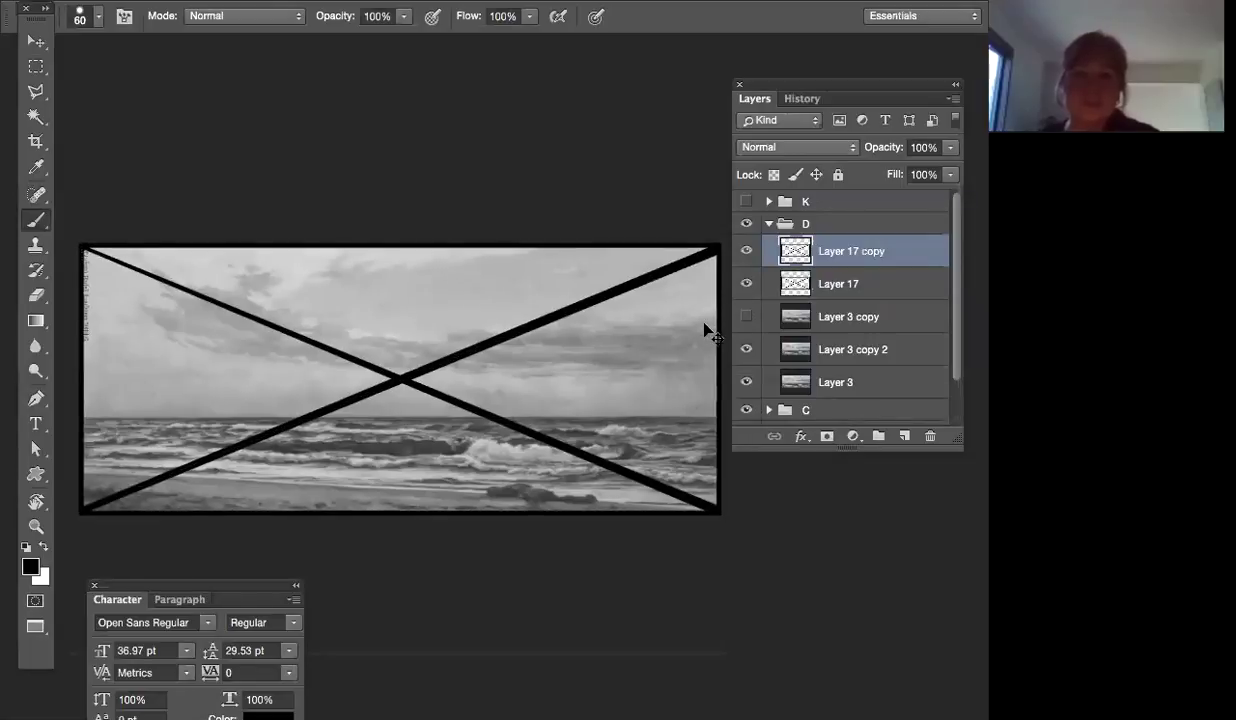
pyautogui.hotkey('ctrl', 't')
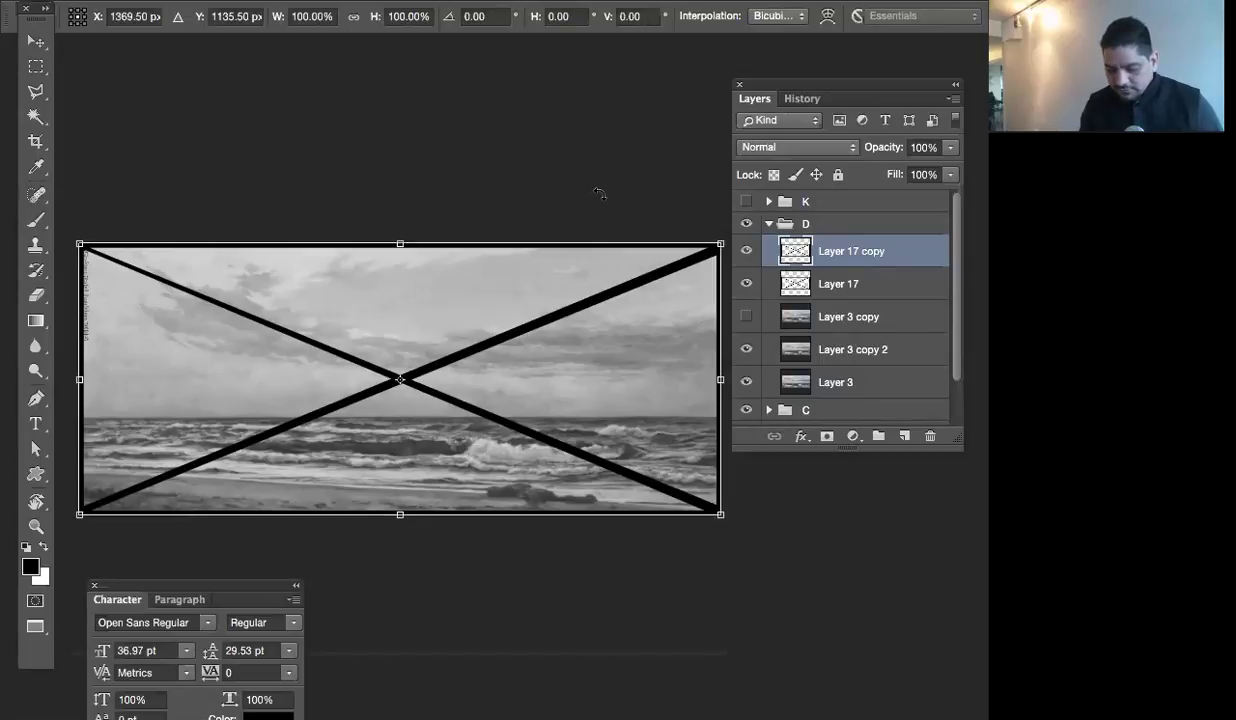
pyautogui.moveTo(613, 173); pyautogui.dragTo(551, 372)
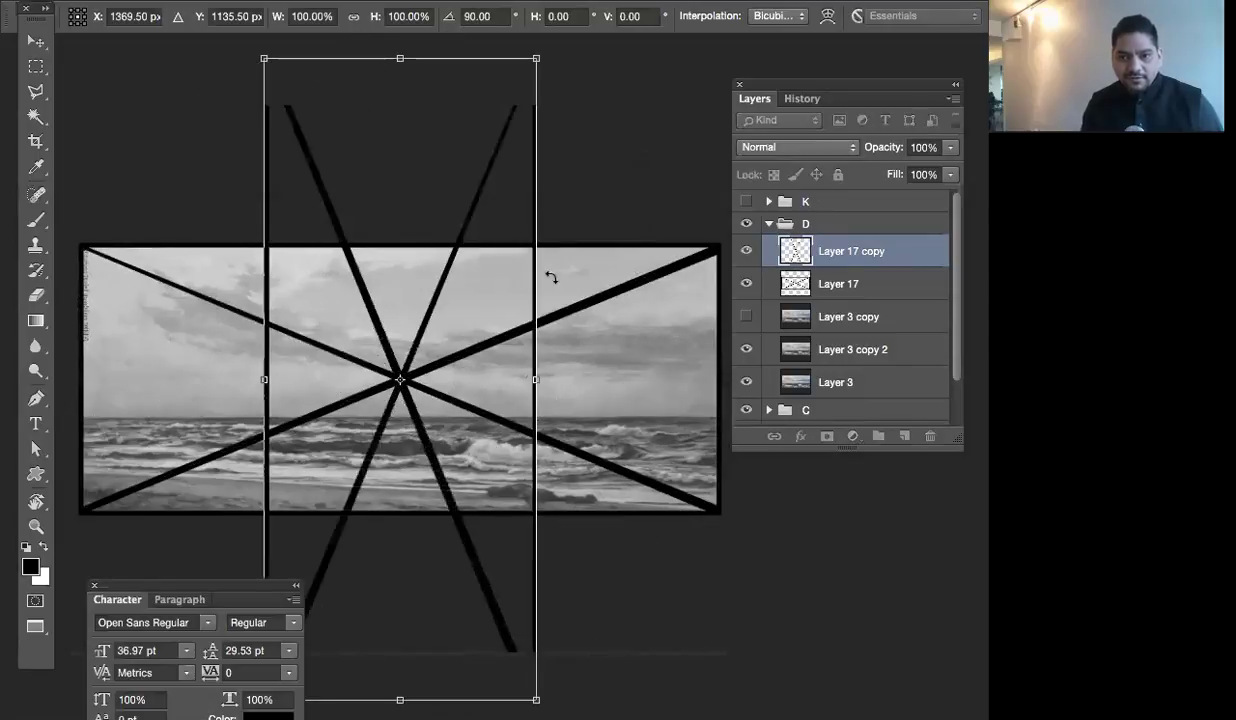
pyautogui.moveTo(537, 57); pyautogui.dragTo(400, 548)
pyautogui.press('Return')
pyautogui.press('b')
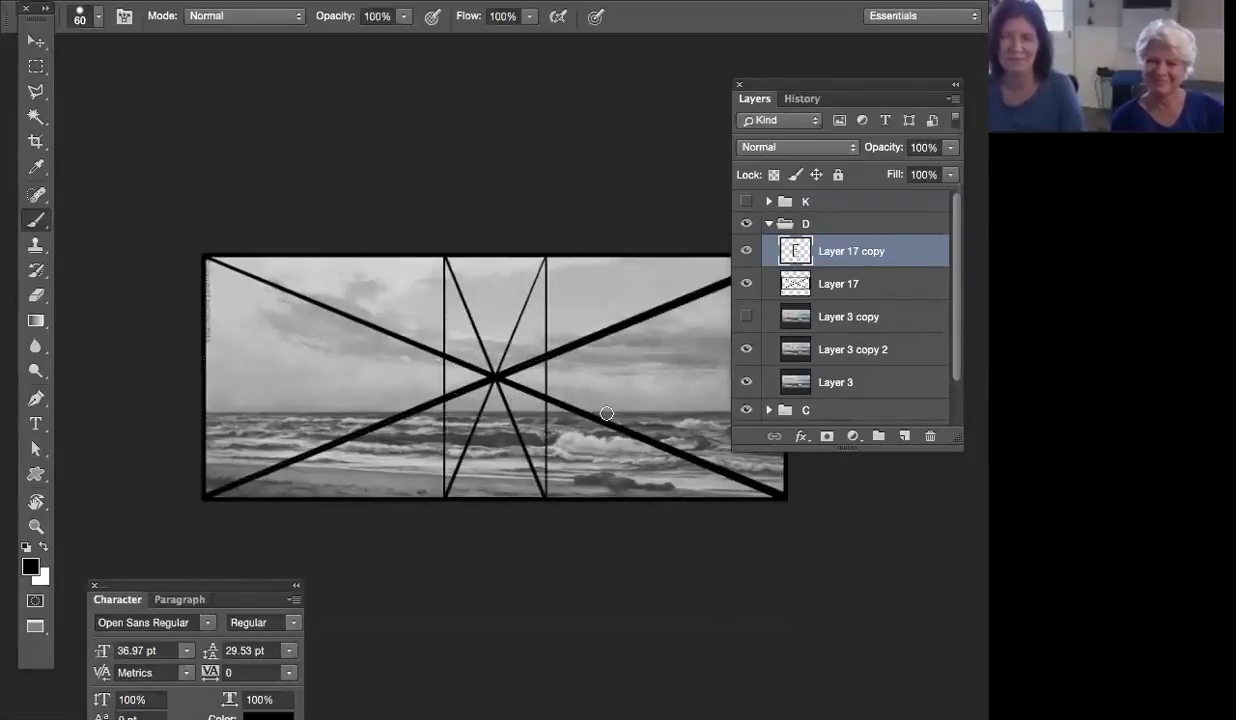
# Move the rotated armature copy to the painting's right edge and place a duplicate of it against the left edge
pyautogui.moveTo(520, 389); pyautogui.dragTo(697, 452)
pyautogui.press('v')
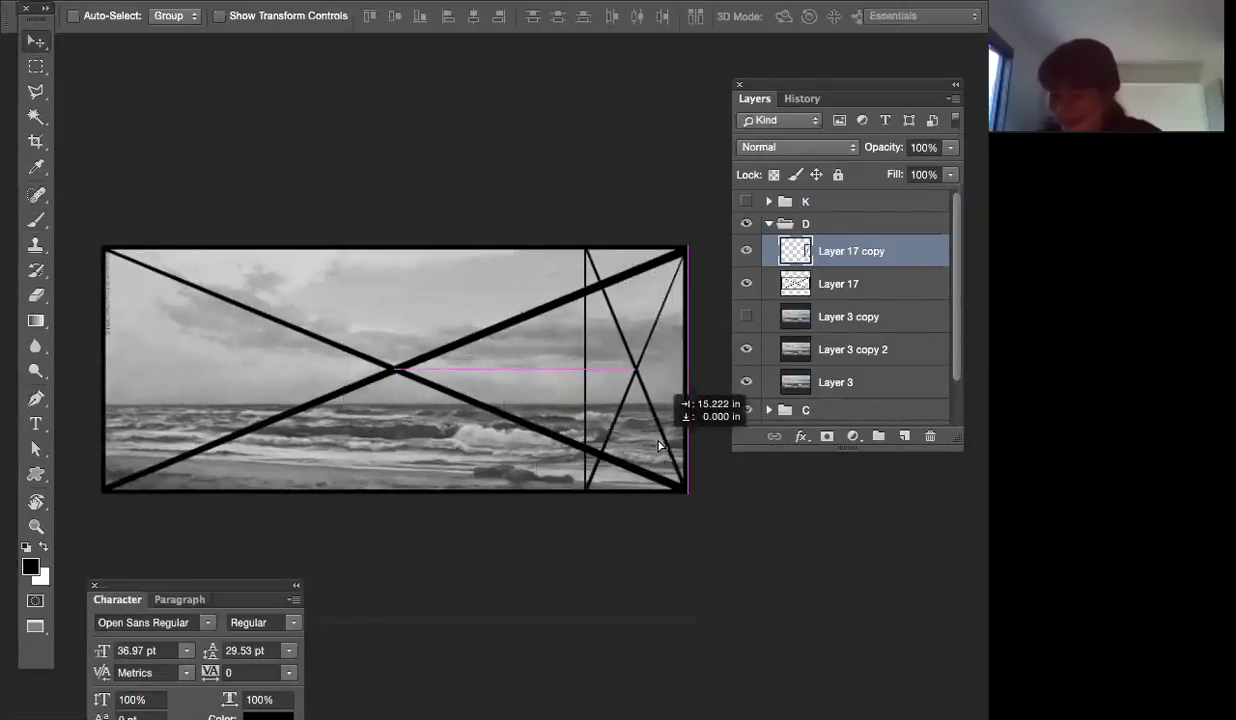
pyautogui.moveTo(650, 380); pyautogui.dragTo(172, 380)
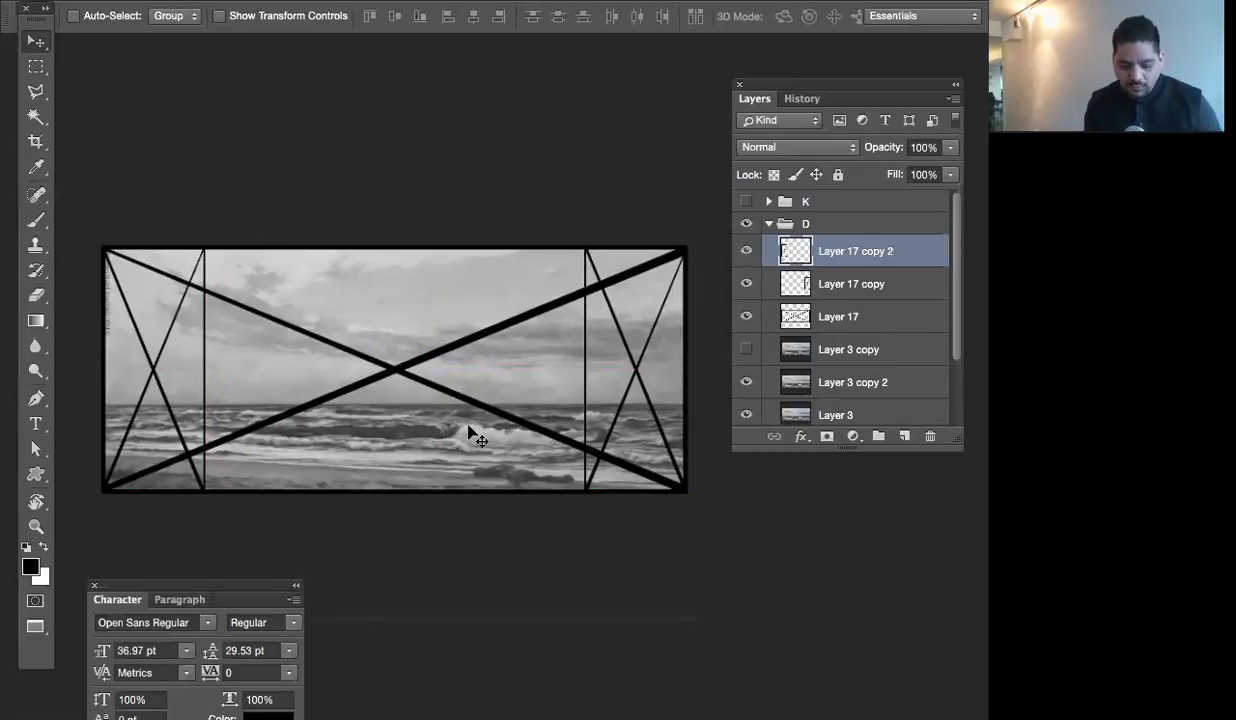
# Paint black dots where the main diagonals cross the right armature and thicken its inner vertical line on Layer 17 copy 2
pyautogui.press('b')
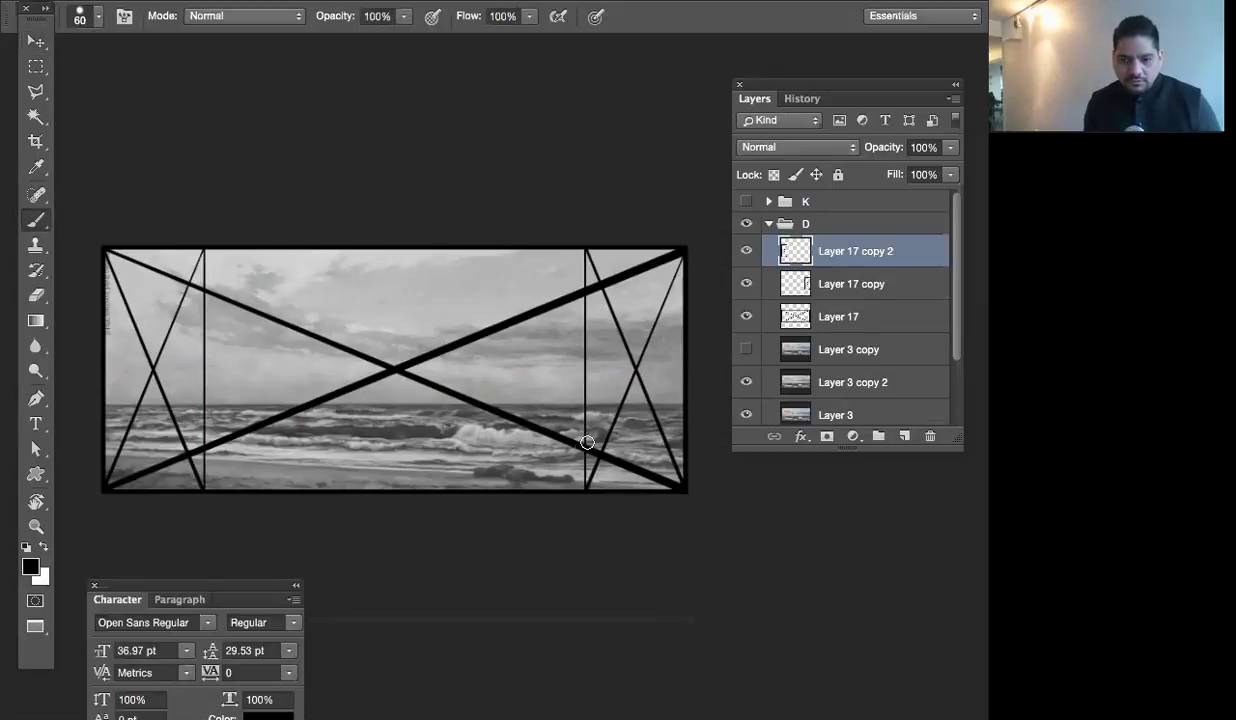
pyautogui.click(582, 292)
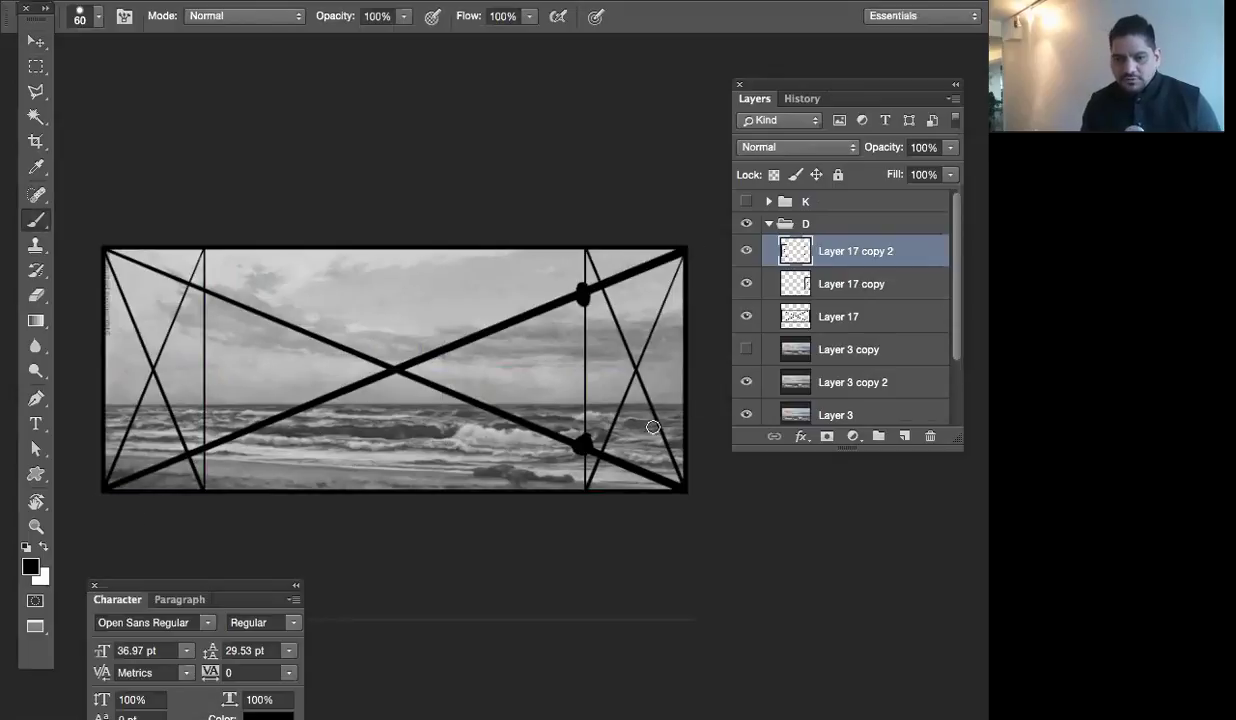
pyautogui.click(583, 295)
pyautogui.moveTo(583, 240); pyautogui.dragTo(566, 493)
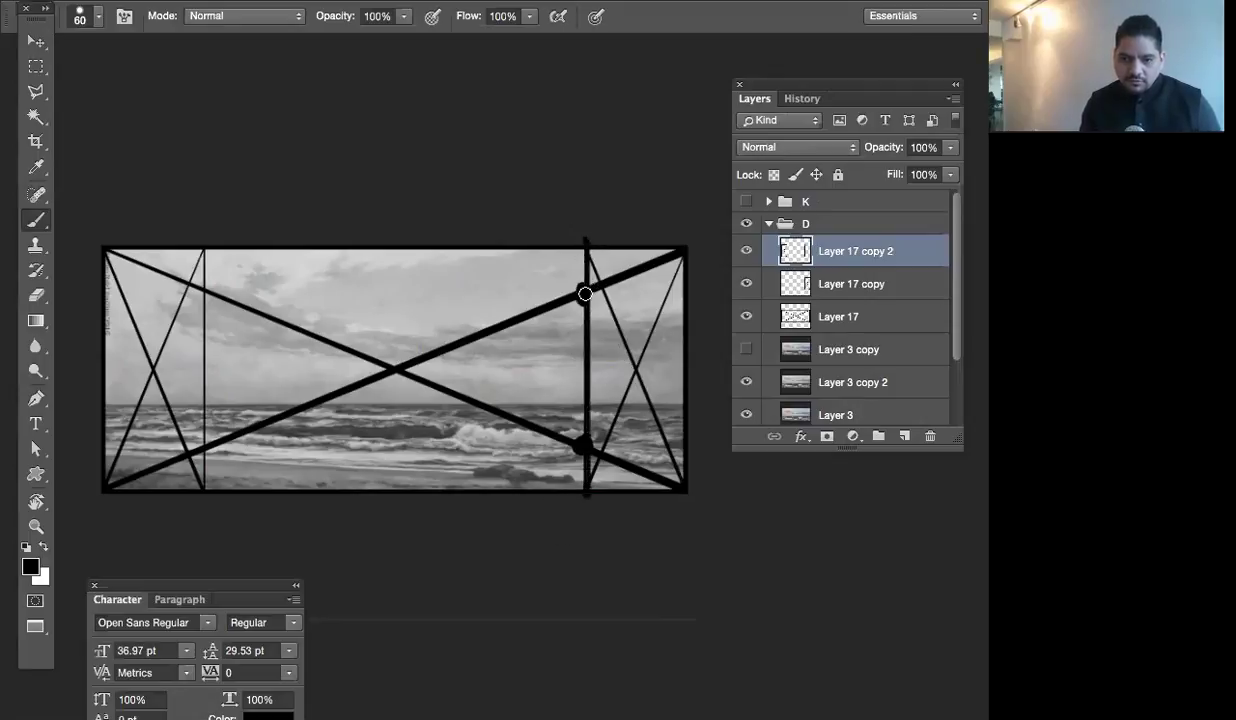
pyautogui.click(598, 283)
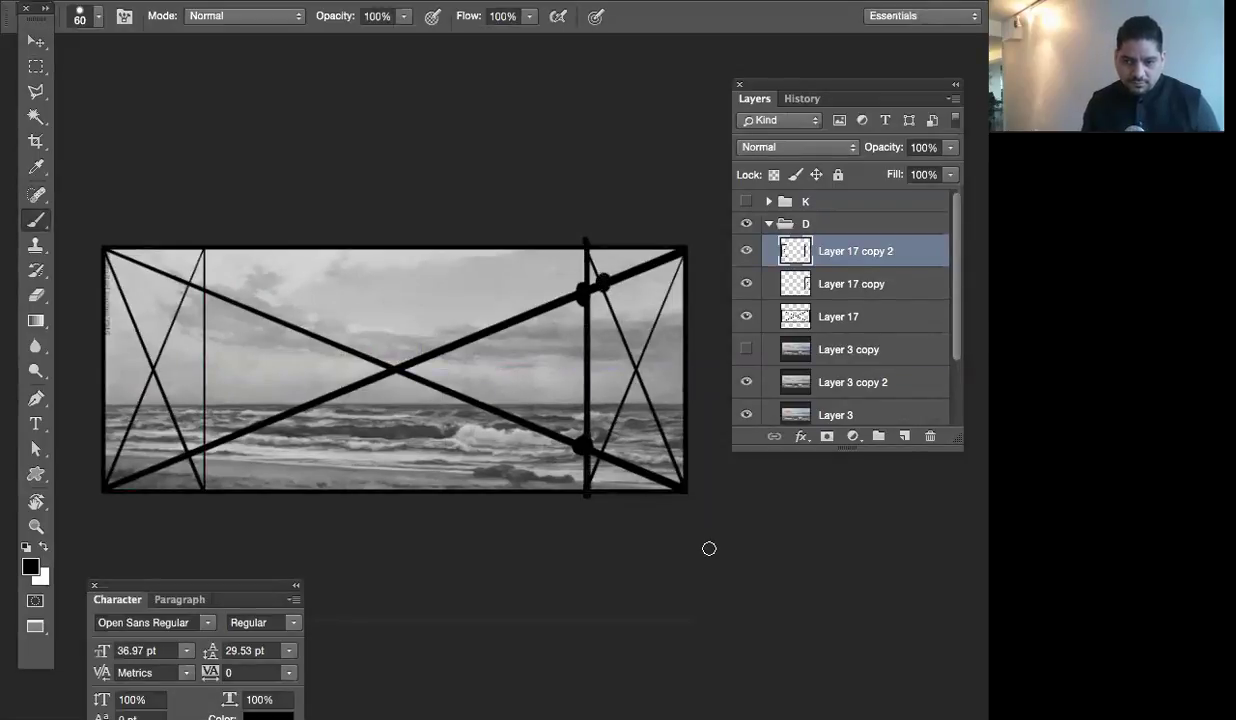
# Clear Layer 17 copy 2 and paint a black dot where the rising main diagonal meets the right armature's diagonal
pyautogui.hotkey('ctrl', 'a')
pyautogui.press('Delete')
pyautogui.hotkey('ctrl', 'd')
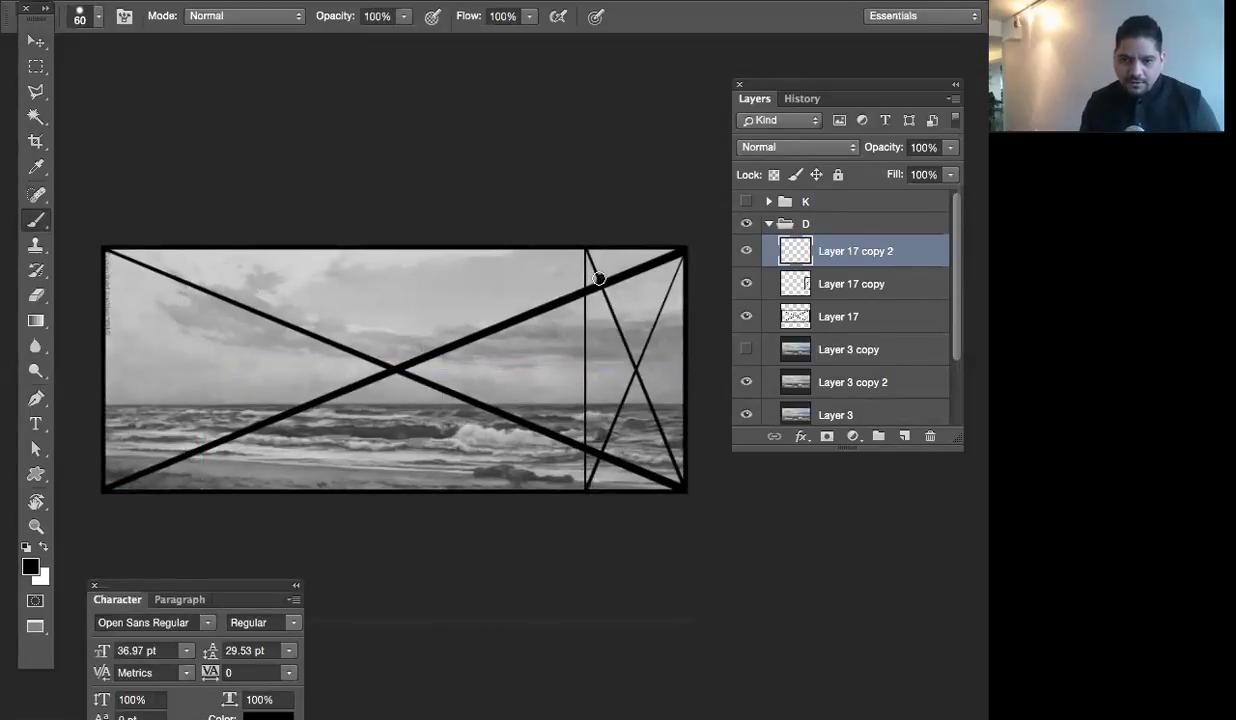
pyautogui.click(601, 284)
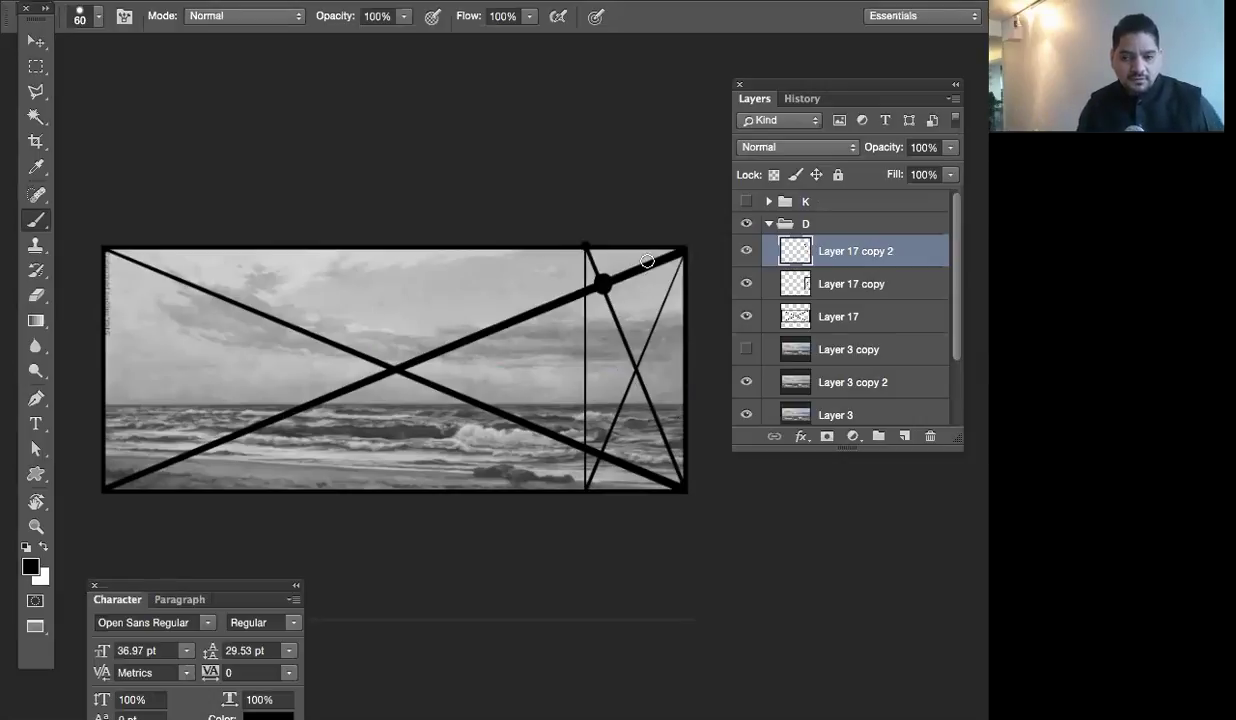
# Add a new layer above Layer 17 copy 2 and reduce the Eraser size to 80 px
pyautogui.press('m')
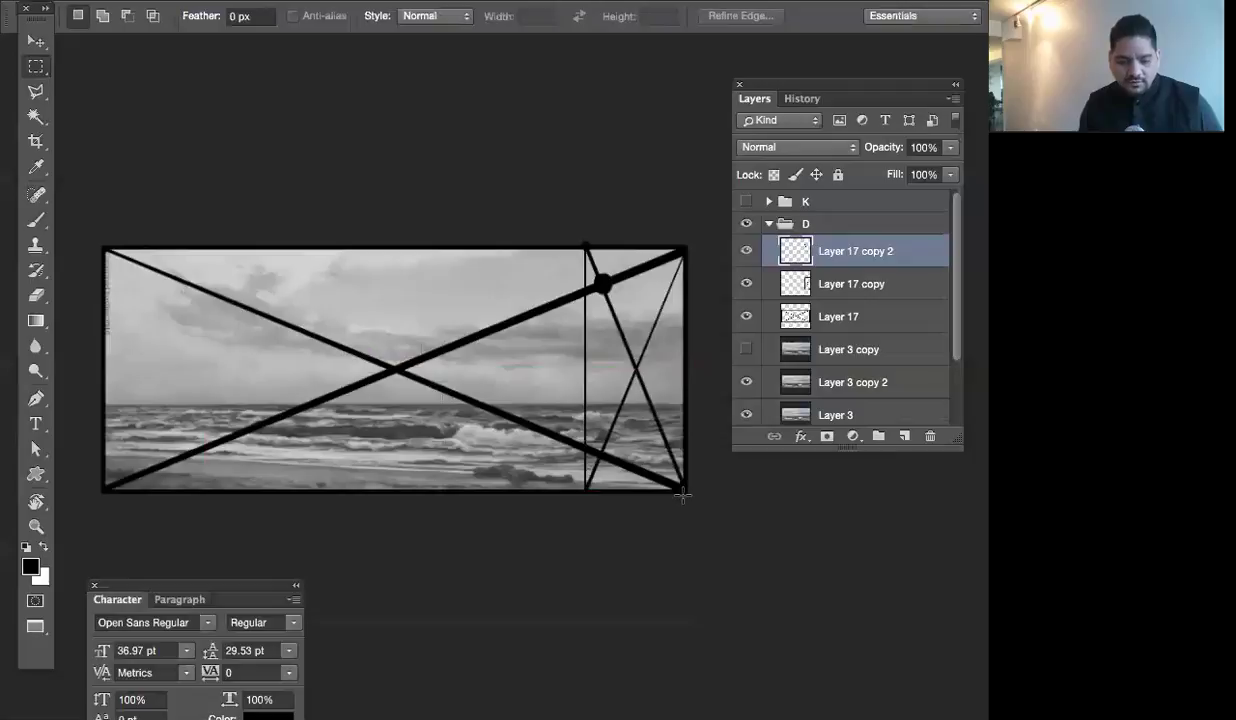
pyautogui.press('e')
pyautogui.click(904, 436)
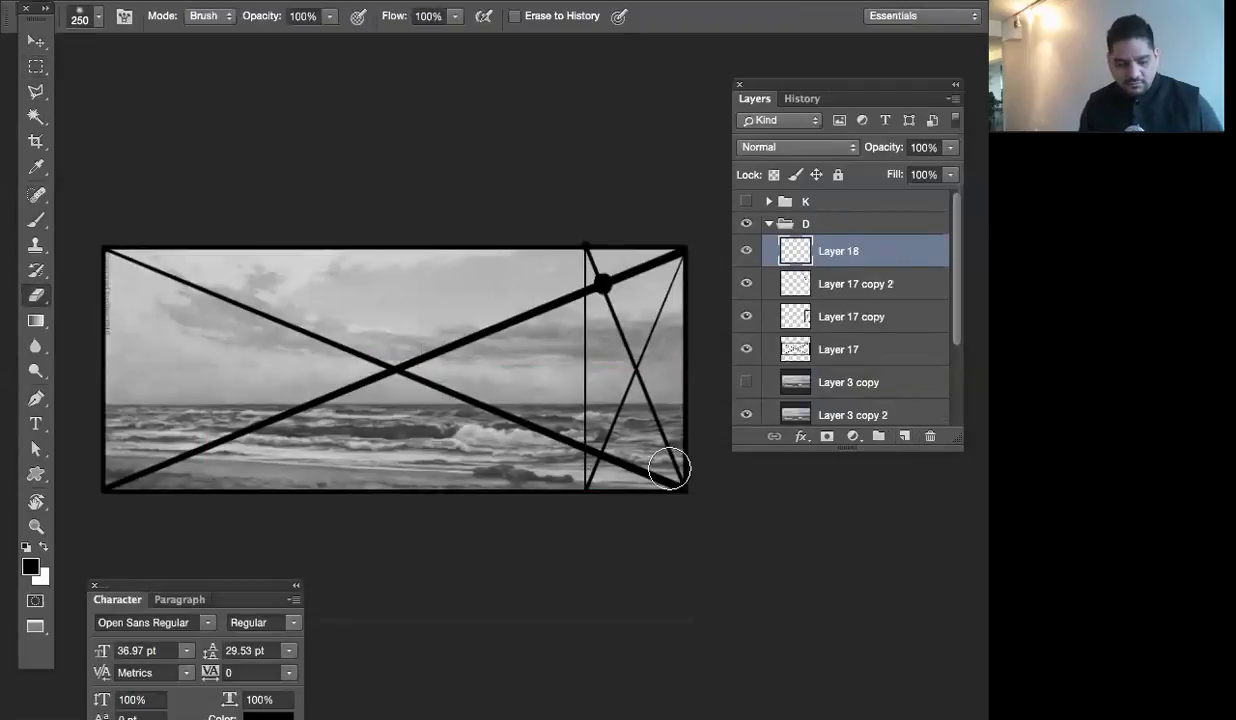
pyautogui.press('[')
pyautogui.press('[')
pyautogui.press('[')
pyautogui.press('[')
pyautogui.press('[')
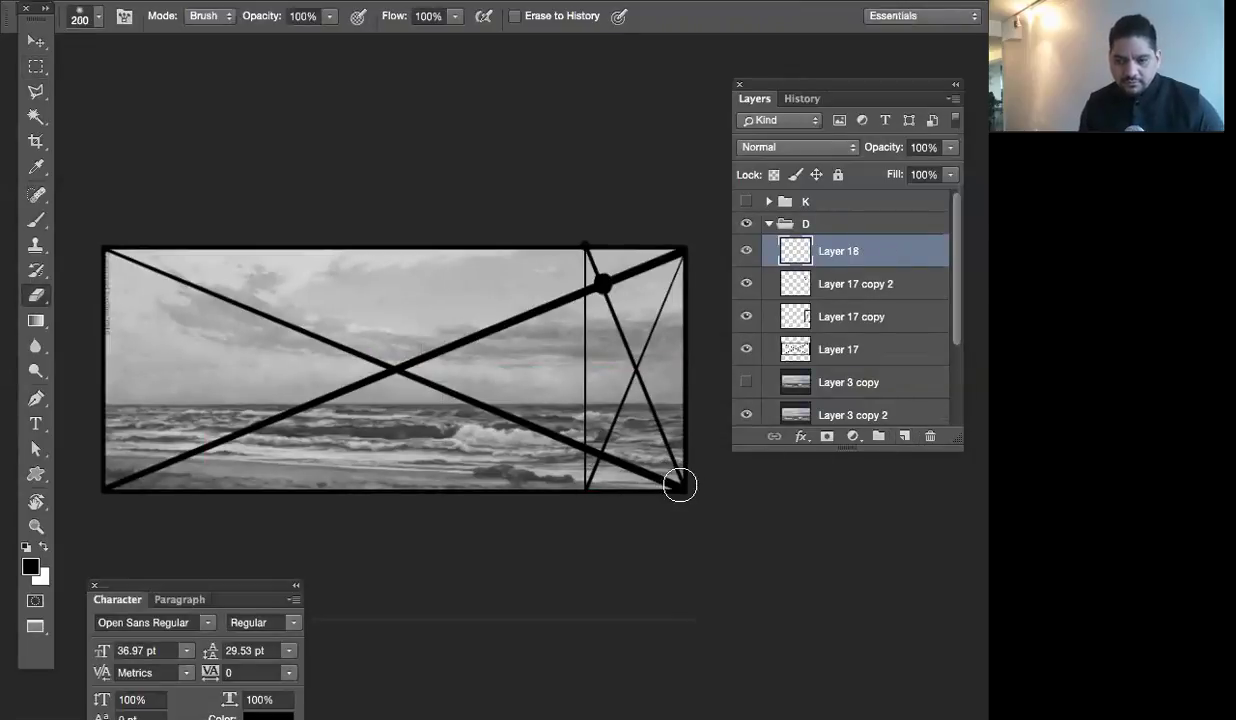
pyautogui.press('[')
pyautogui.press('[')
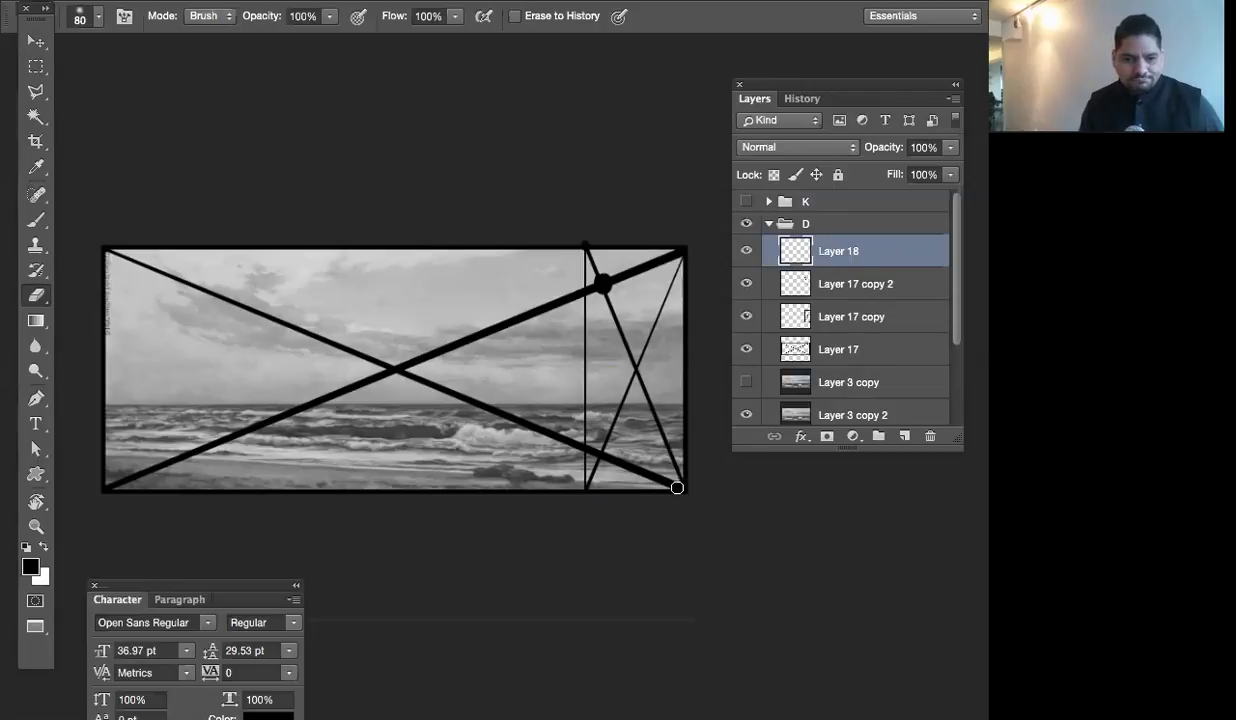
# Paint a black vertical and two crossing diagonals on Layer 18, forming a full-height square at the painting's right end
pyautogui.press('b')
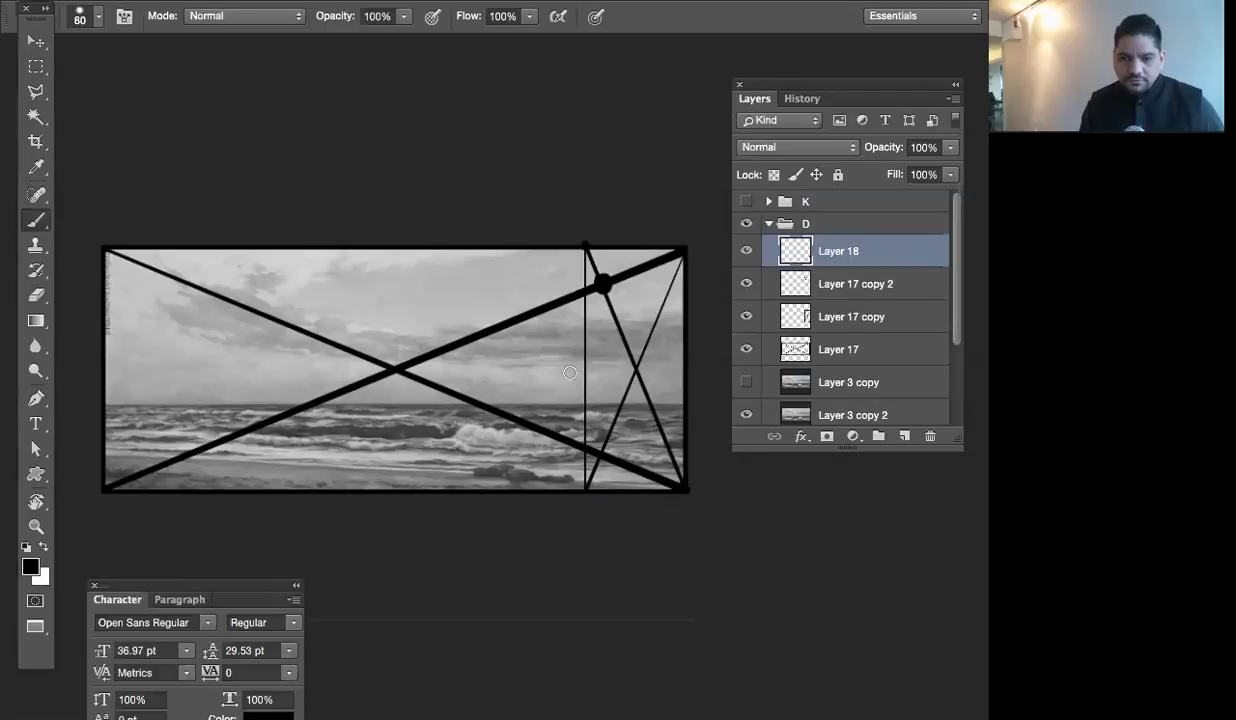
pyautogui.keyDown('shift'); pyautogui.click(440, 241); pyautogui.keyUp('shift')
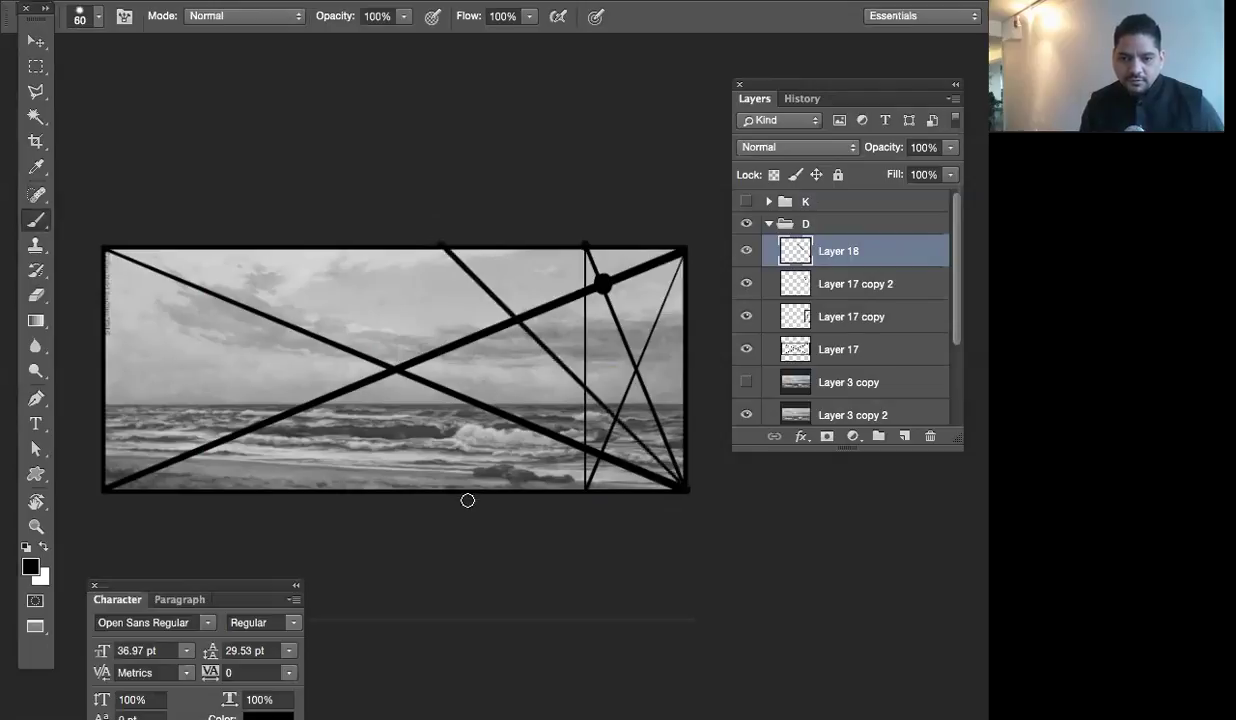
pyautogui.moveTo(440, 248); pyautogui.dragTo(448, 494)
pyautogui.keyDown('shift'); pyautogui.click(684, 249); pyautogui.keyUp('shift')
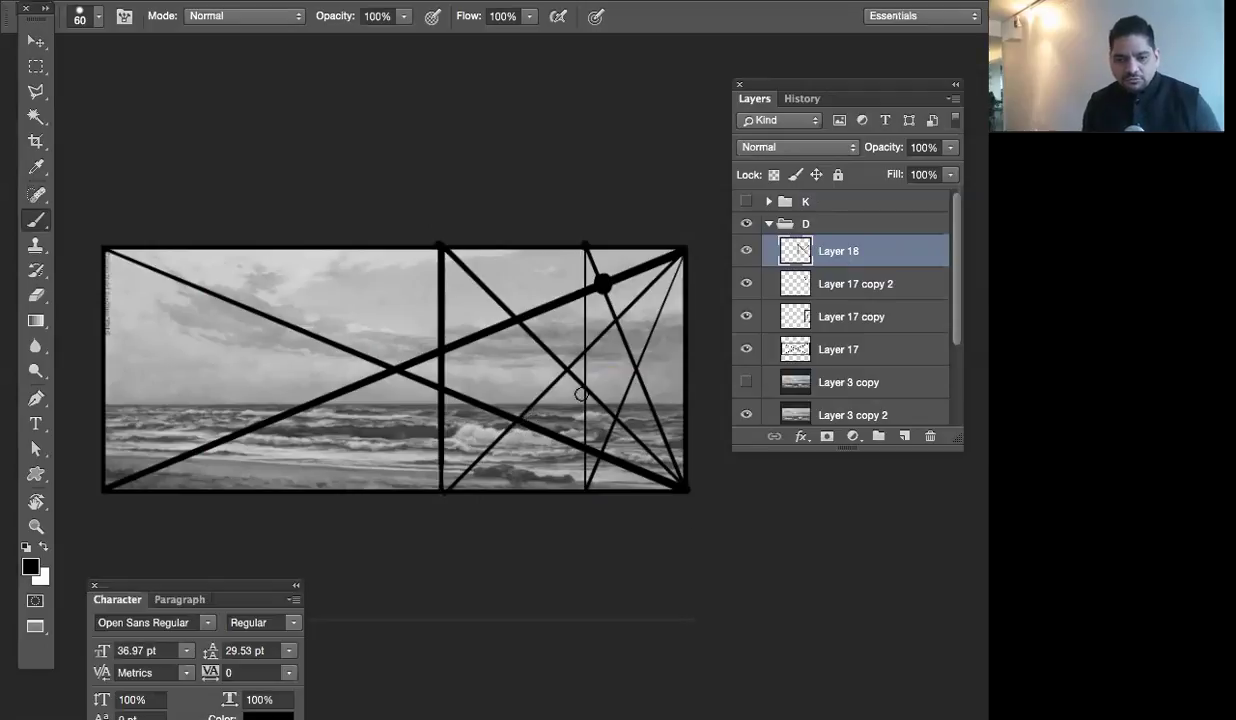
pyautogui.moveTo(102, 409); pyautogui.dragTo(240, 401)
pyautogui.hotkey('ctrl', 'z')
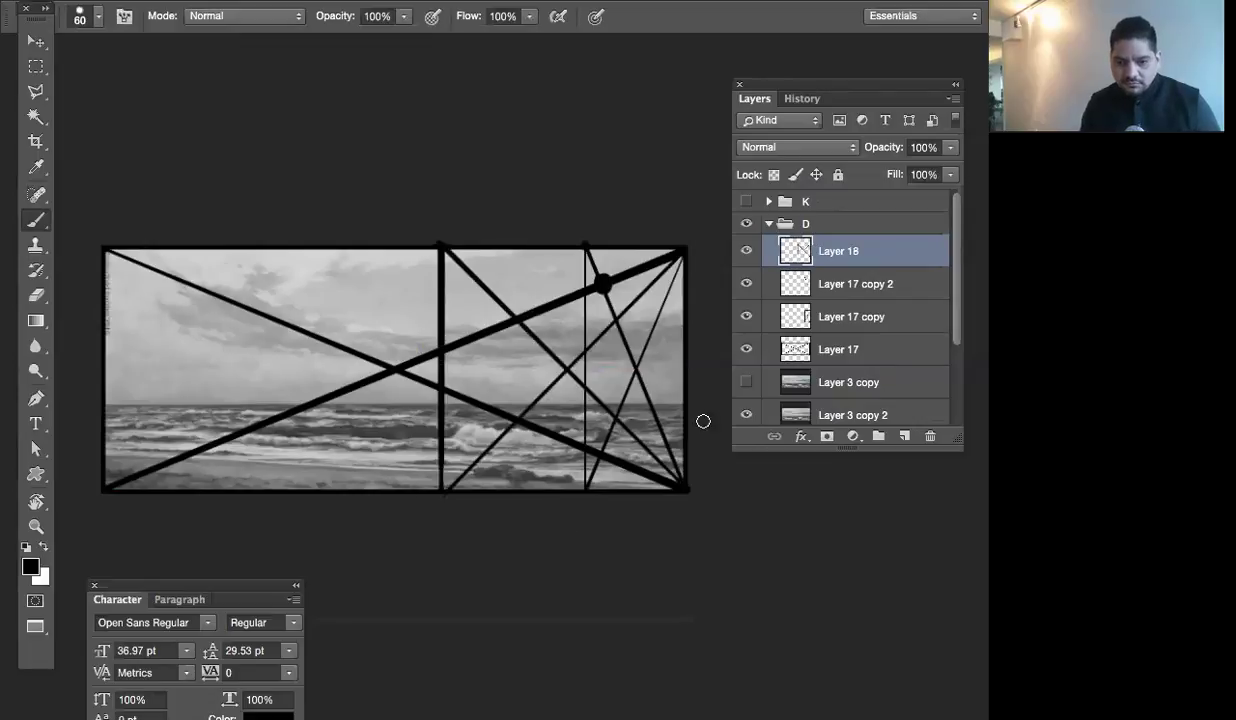
# Select the sea and beach below the horizon and copy that area from Layer 3 copy 2 to a new layer
pyautogui.click(845, 380)
pyautogui.press('m')
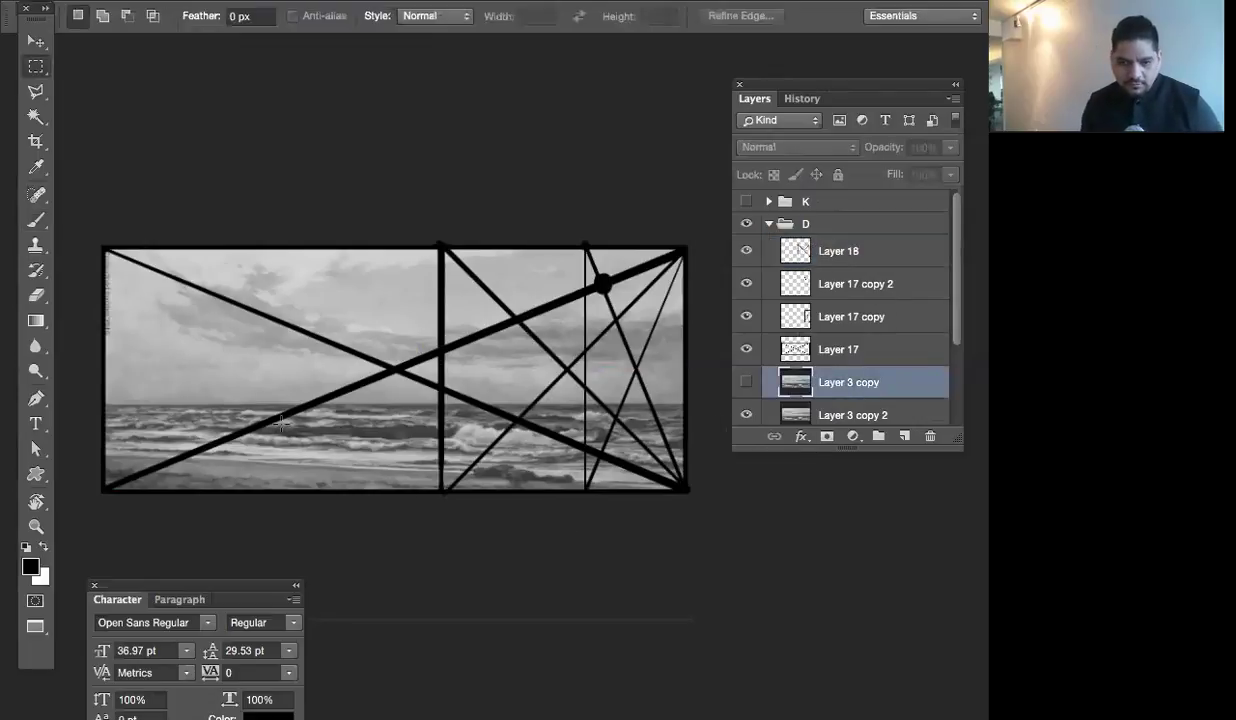
pyautogui.moveTo(93, 404); pyautogui.dragTo(697, 525)
pyautogui.hotkey('ctrl', 'j')
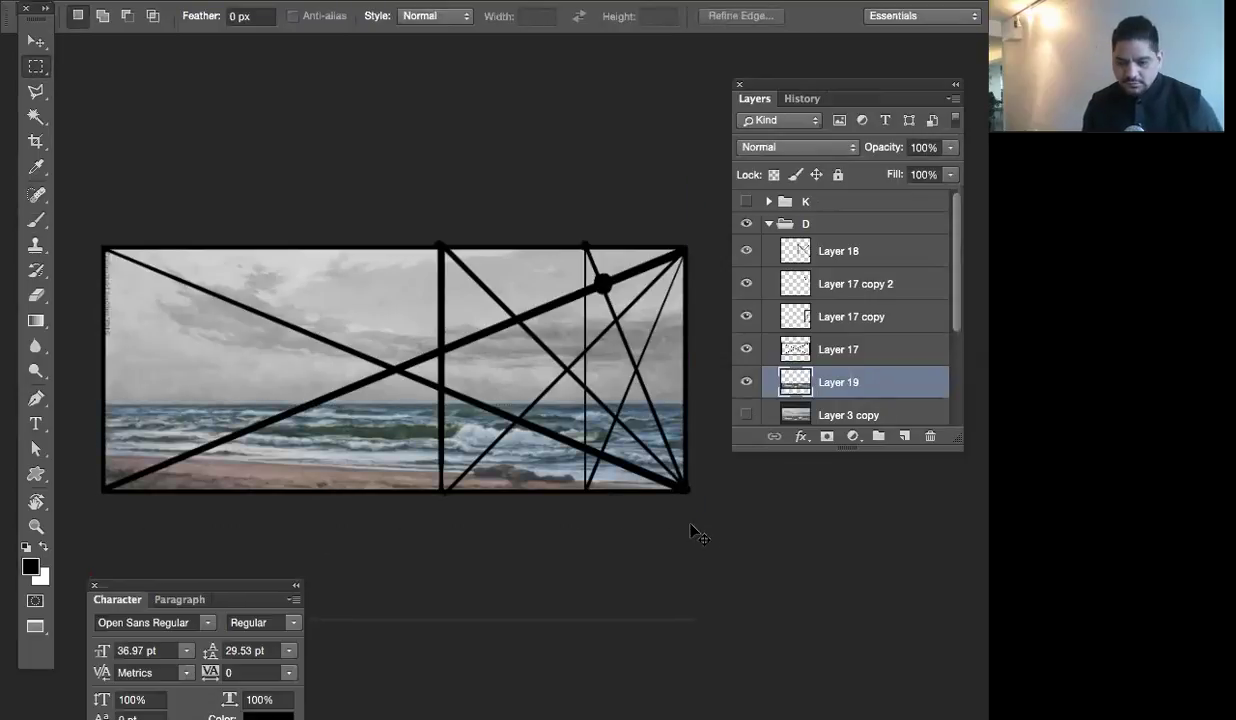
pyautogui.hotkey('ctrl', 'z')
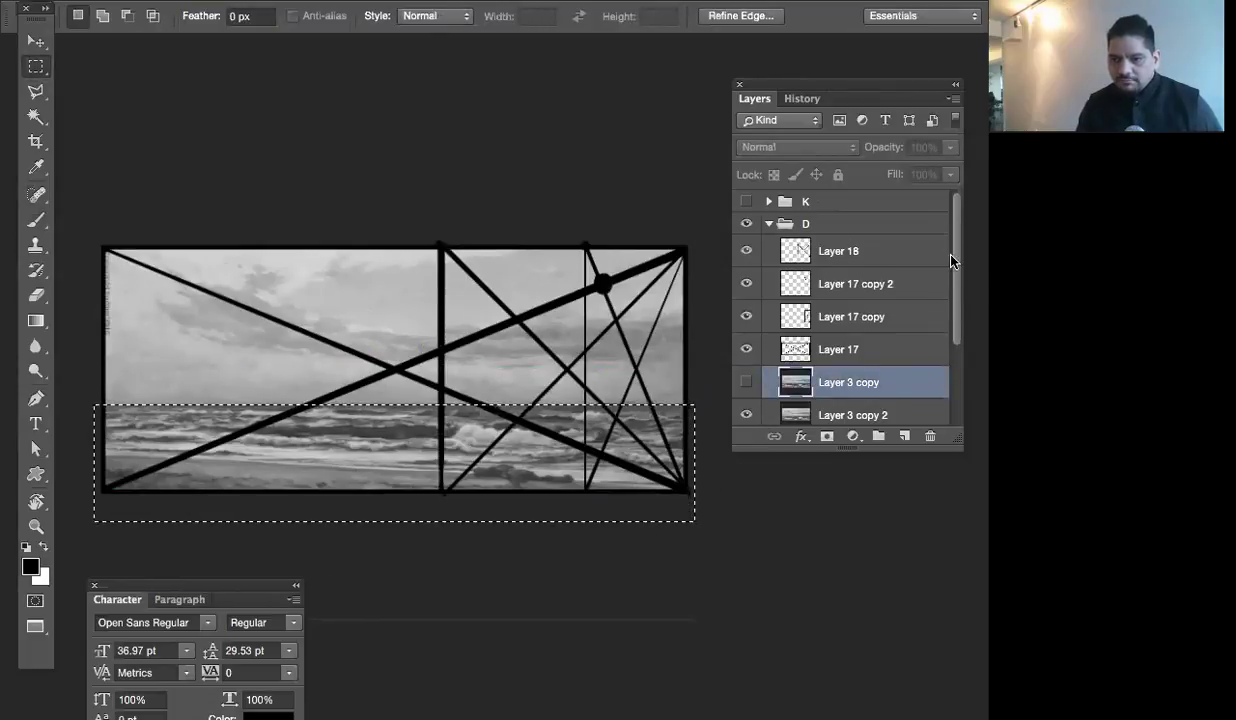
pyautogui.moveTo(950, 257); pyautogui.dragTo(947, 292)
pyautogui.click(850, 348)
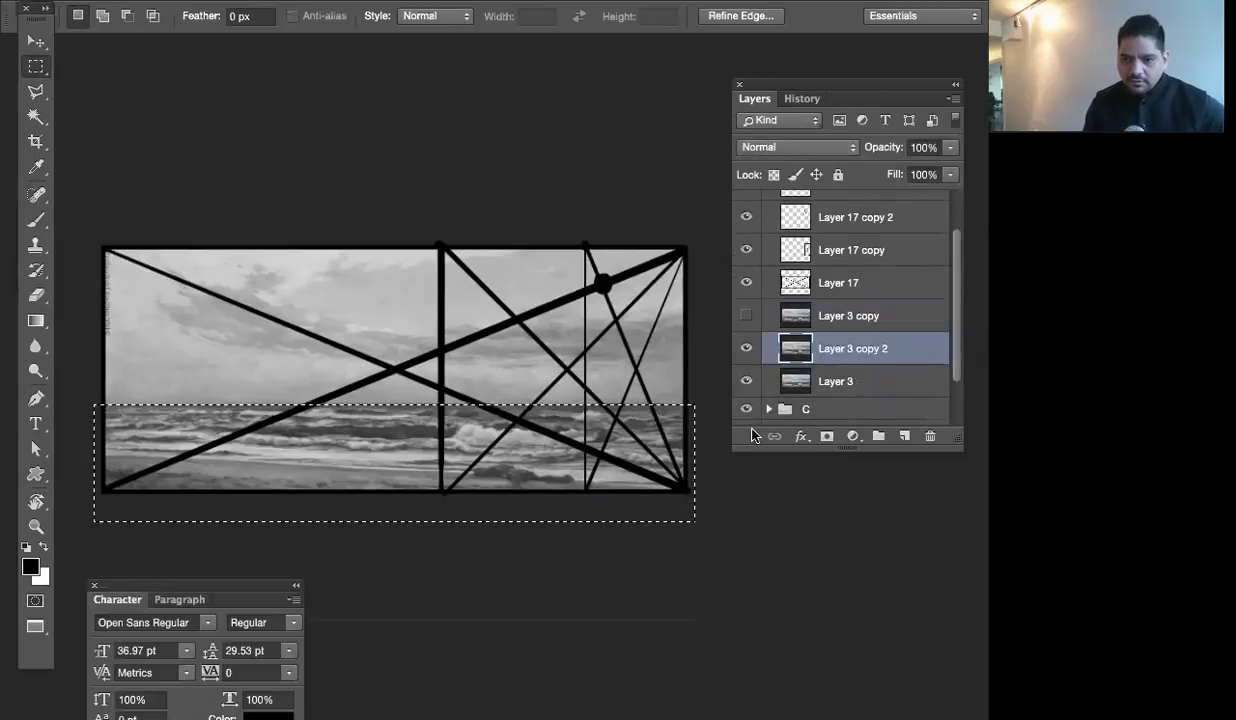
pyautogui.hotkey('ctrl', 'j')
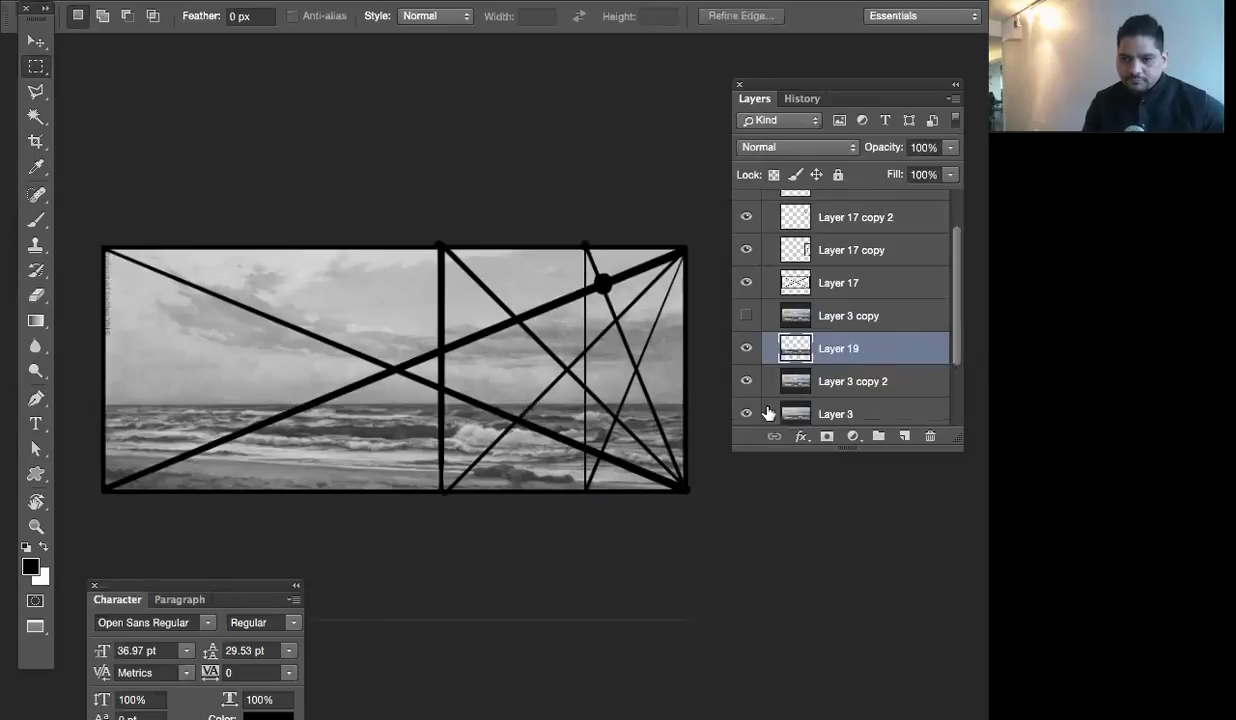
# Duplicate Layer 3 copy 2 and hide the separated sea layer, Layer 19
pyautogui.click(852, 378)
pyautogui.hotkey('ctrl', 'j')
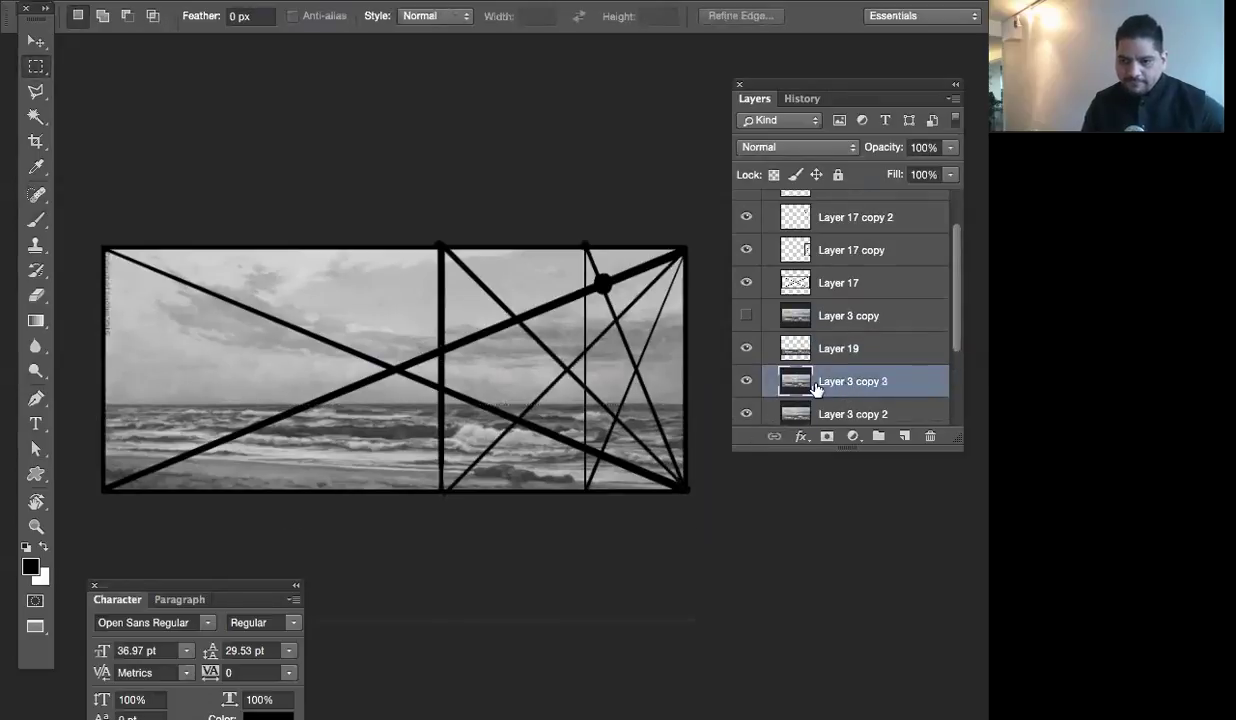
pyautogui.click(746, 349)
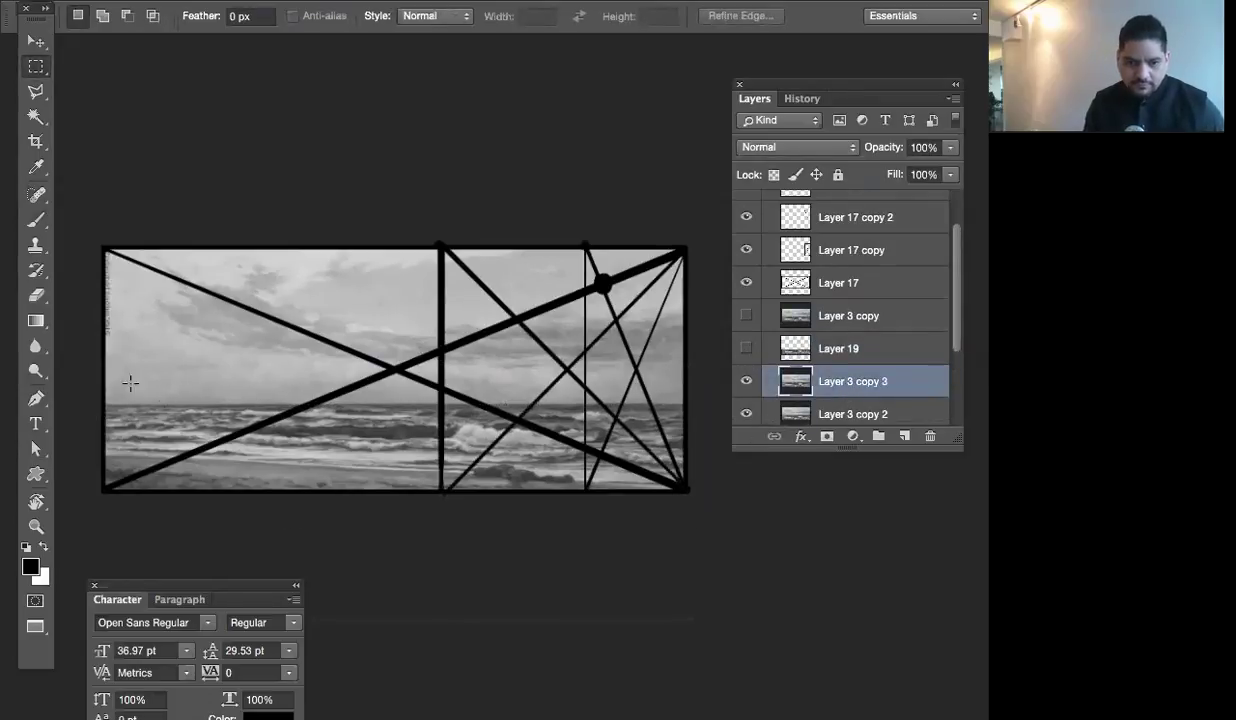
# Select the thin sky strip above the horizon on Layer 3 copy 3 and stretch it downward to about 348% height
pyautogui.moveTo(93, 342); pyautogui.dragTo(697, 404)
pyautogui.moveTo(93, 306); pyautogui.dragTo(695, 376)
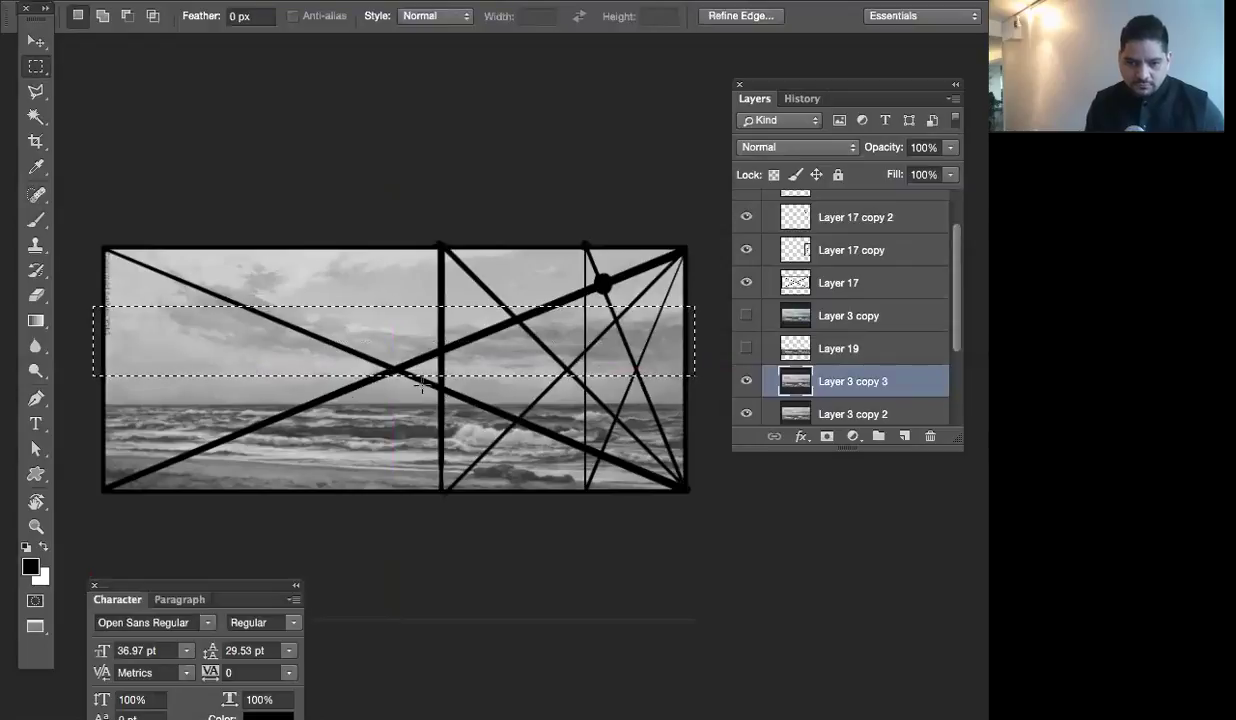
pyautogui.click(97, 374)
pyautogui.moveTo(93, 376); pyautogui.dragTo(719, 400)
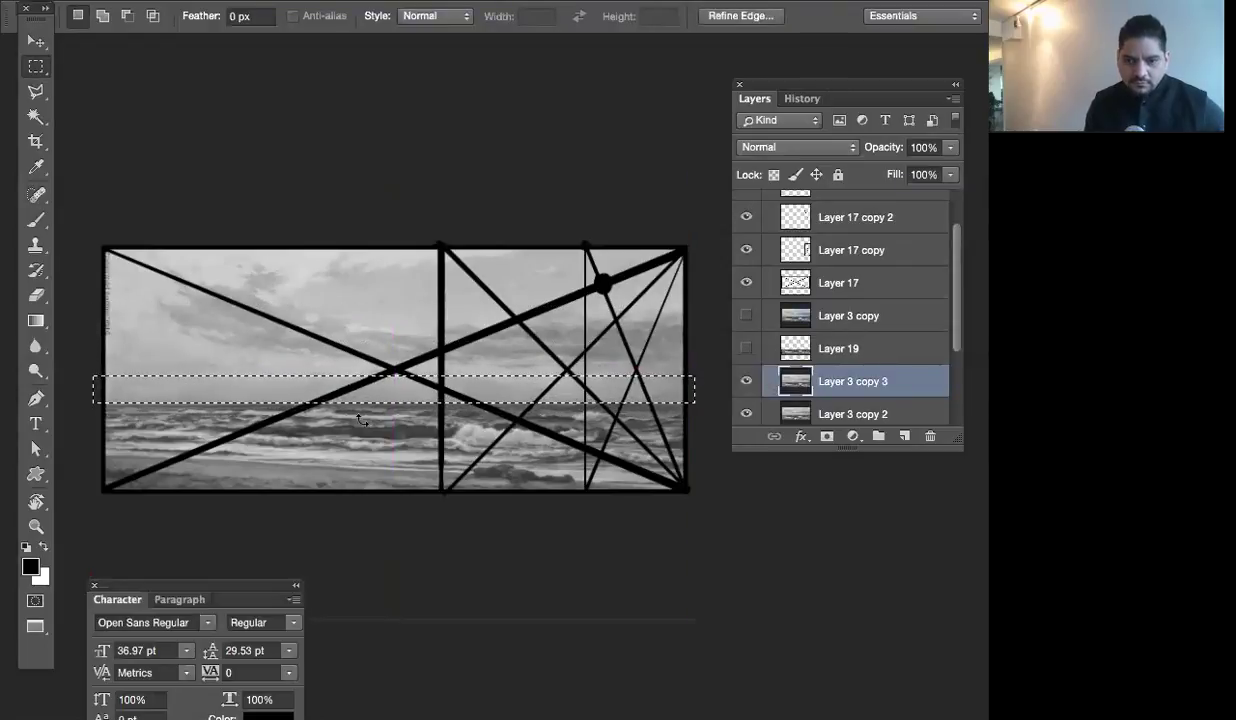
pyautogui.hotkey('ctrl', 't')
pyautogui.moveTo(394, 403); pyautogui.dragTo(372, 469)
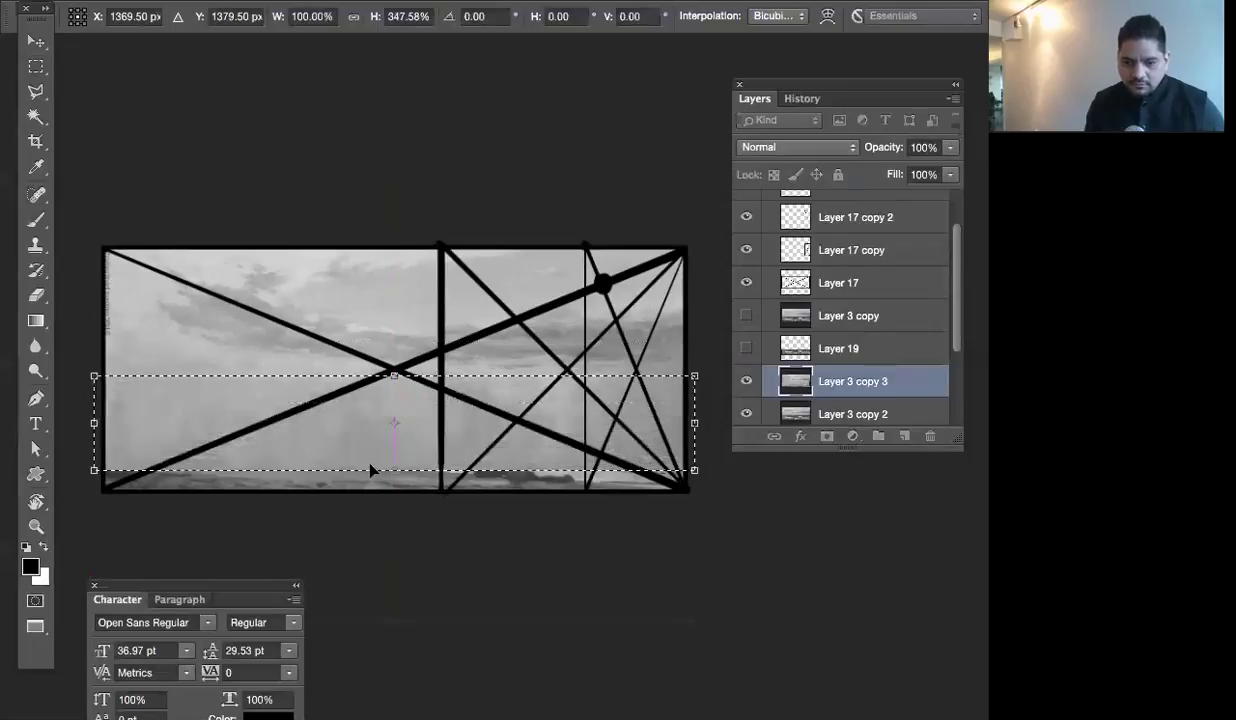
pyautogui.press('Return')
pyautogui.press('m')
pyautogui.hotkey('ctrl', 'd')
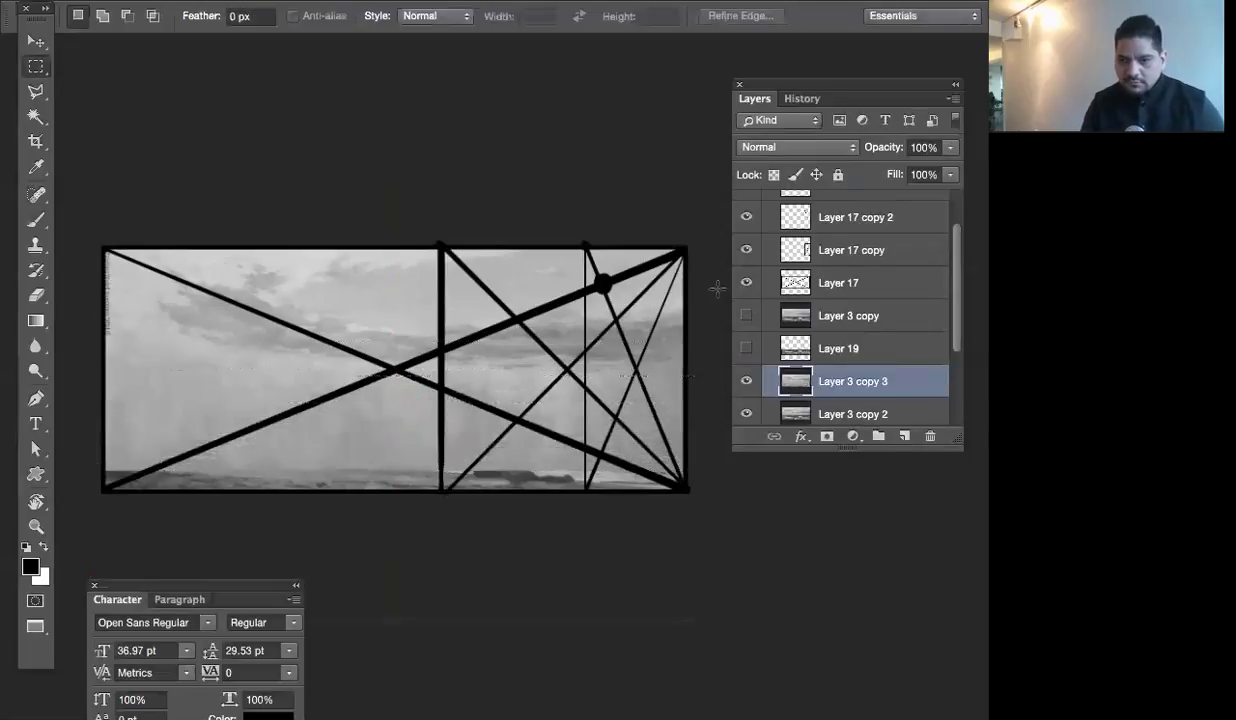
# Show Layer 19 and shift its sea area straight down to lower the horizon
pyautogui.click(746, 348)
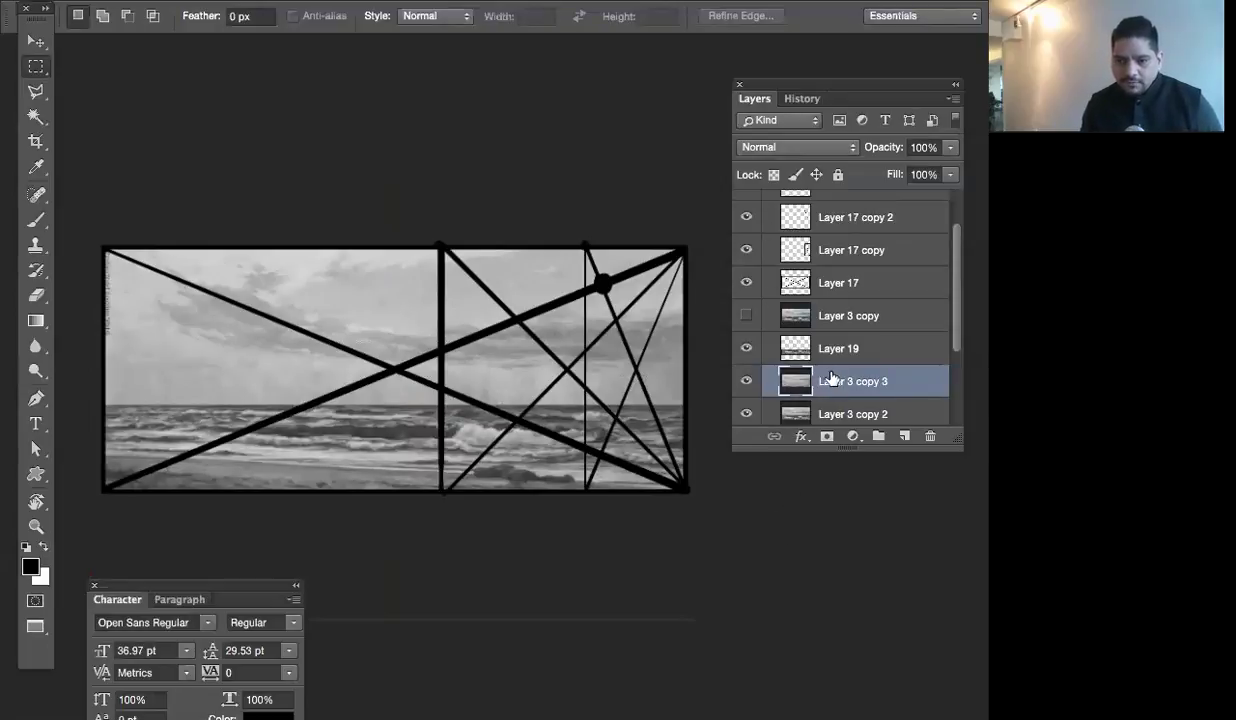
pyautogui.click(805, 346)
pyautogui.press('v')
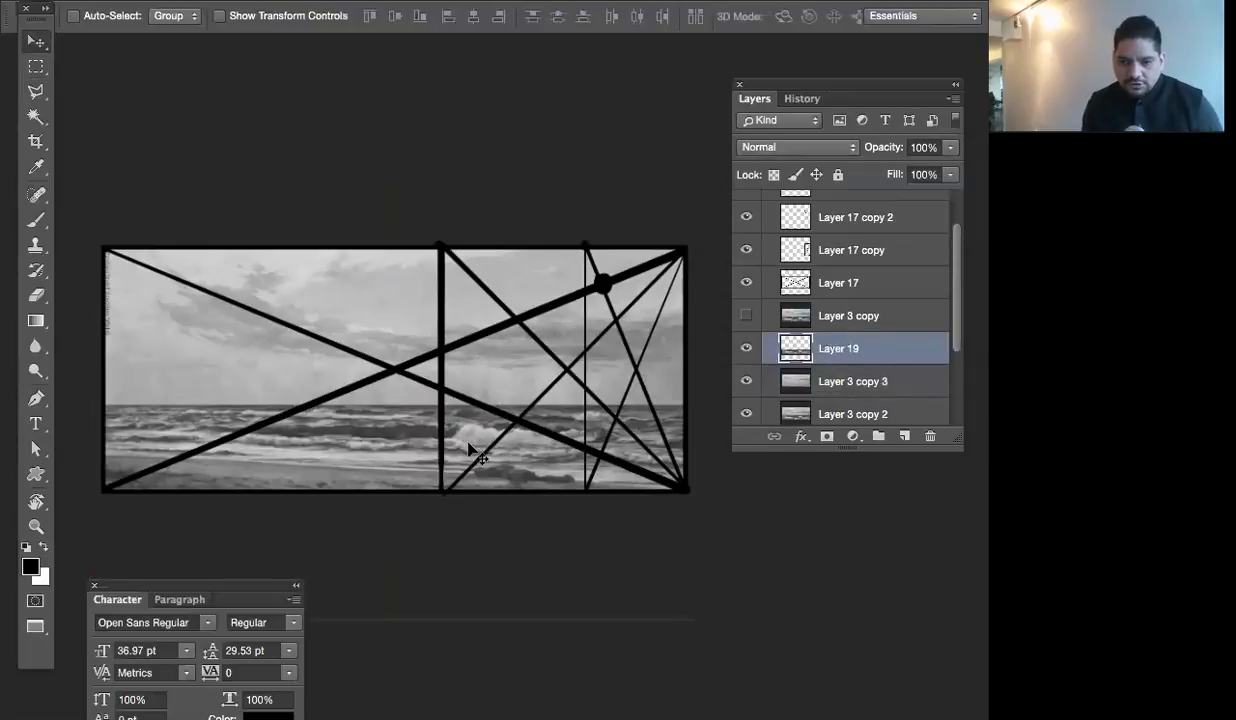
pyautogui.moveTo(469, 441); pyautogui.dragTo(470, 462)
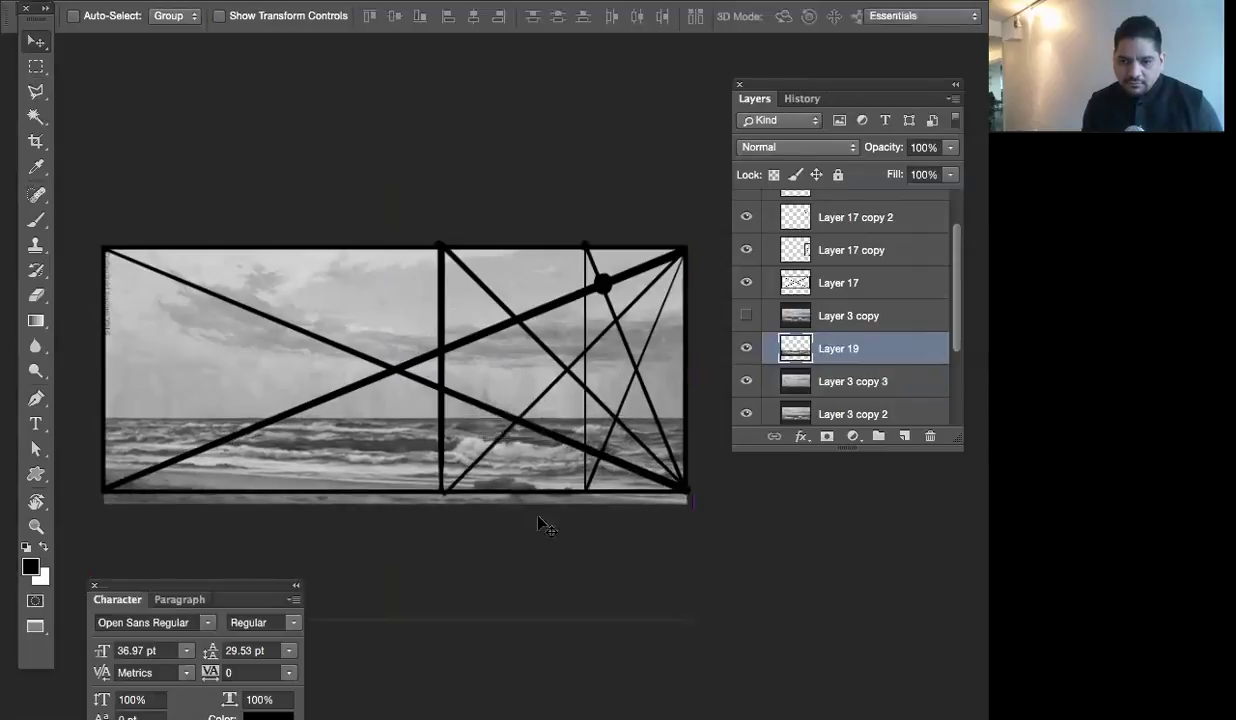
pyautogui.press('Down')
pyautogui.press('Down')
pyautogui.press('Down')
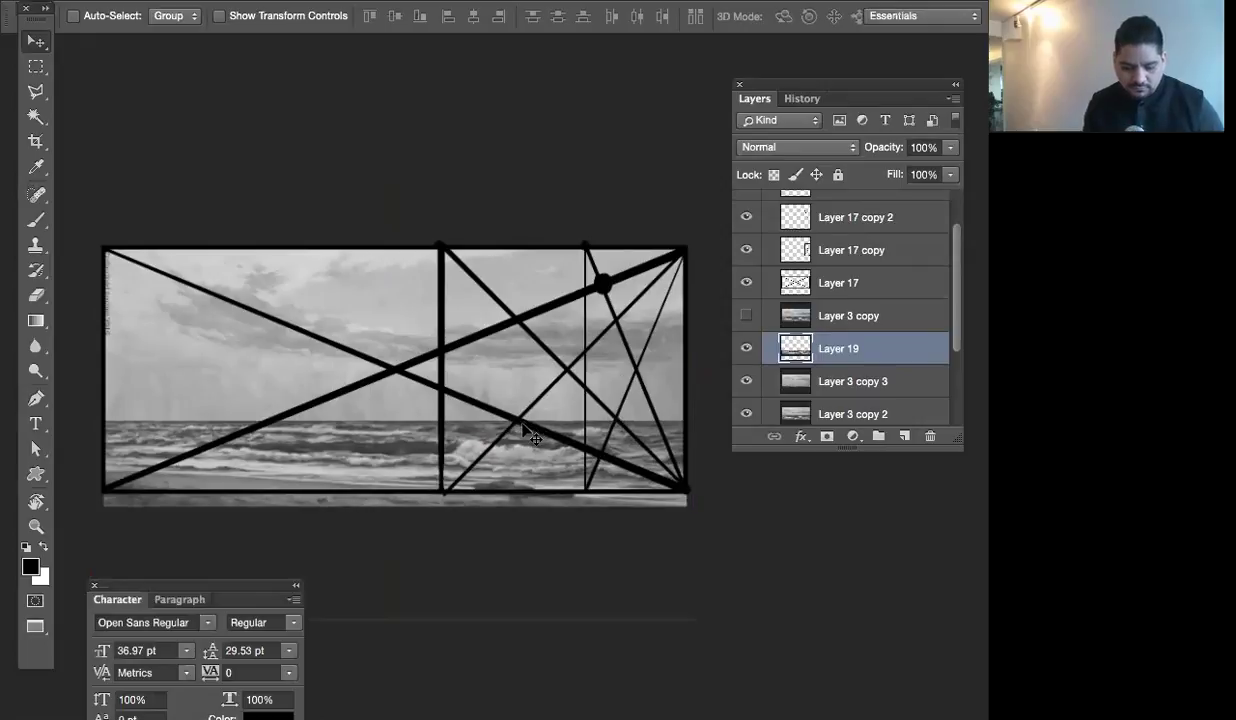
# Delete the strip of Layer 19 that extends below the painting's bottom edge and clear the selection
pyautogui.press('m')
pyautogui.moveTo(84, 487); pyautogui.dragTo(750, 574)
pyautogui.press('Delete')
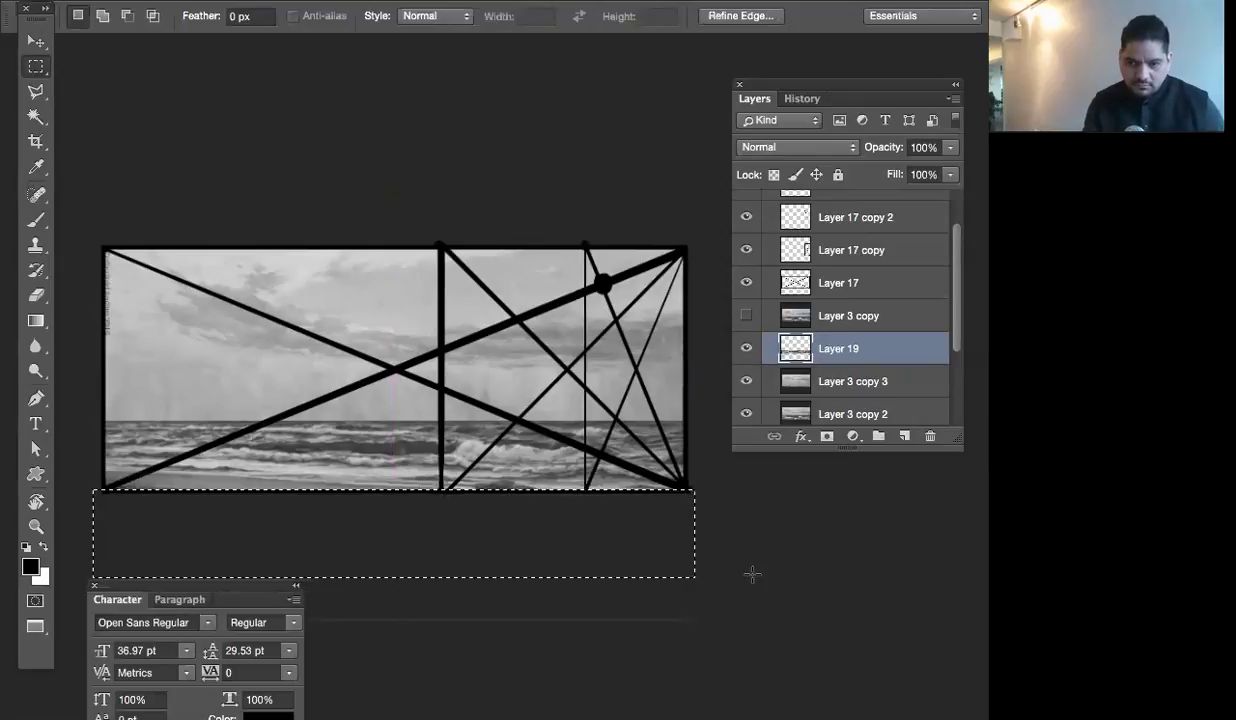
pyautogui.hotkey('ctrl', 'd')
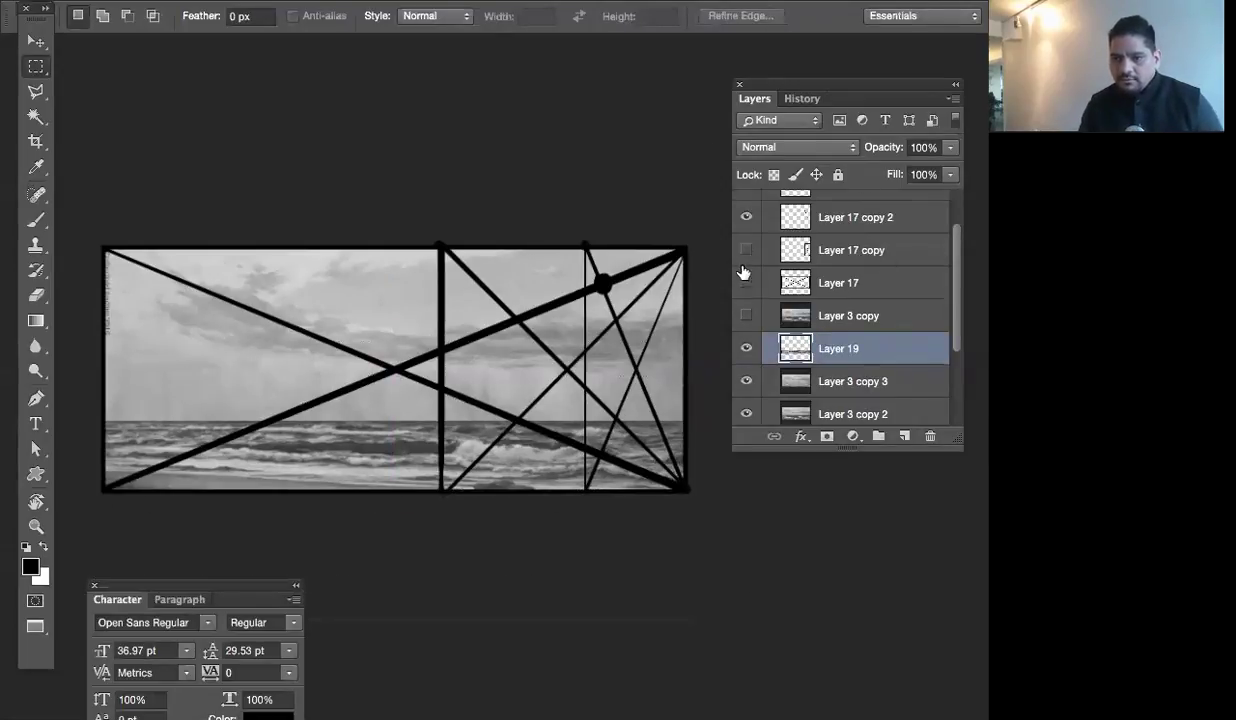
# Hide the remaining armature overlays, Layer 17, Layer 17 copy 2 and Layer 18, leaving the lowered-horizon seascape clear
pyautogui.moveTo(746, 217); pyautogui.dragTo(746, 282)
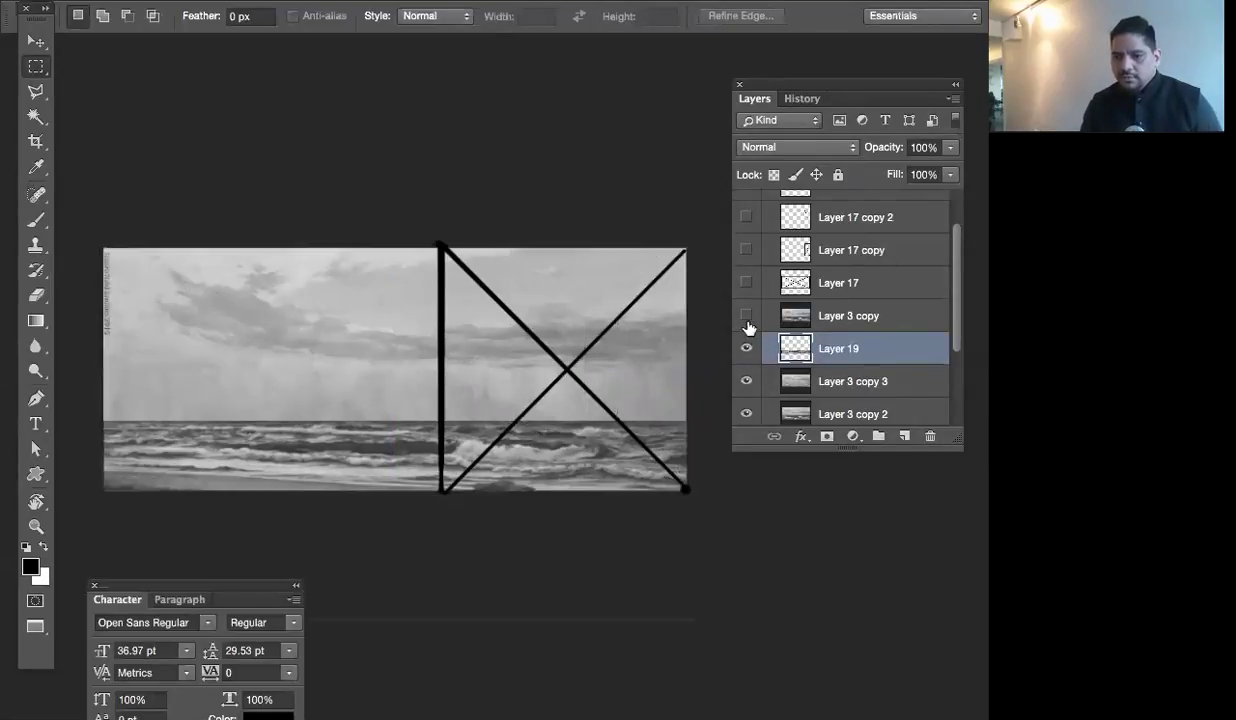
pyautogui.moveTo(949, 266); pyautogui.dragTo(952, 233)
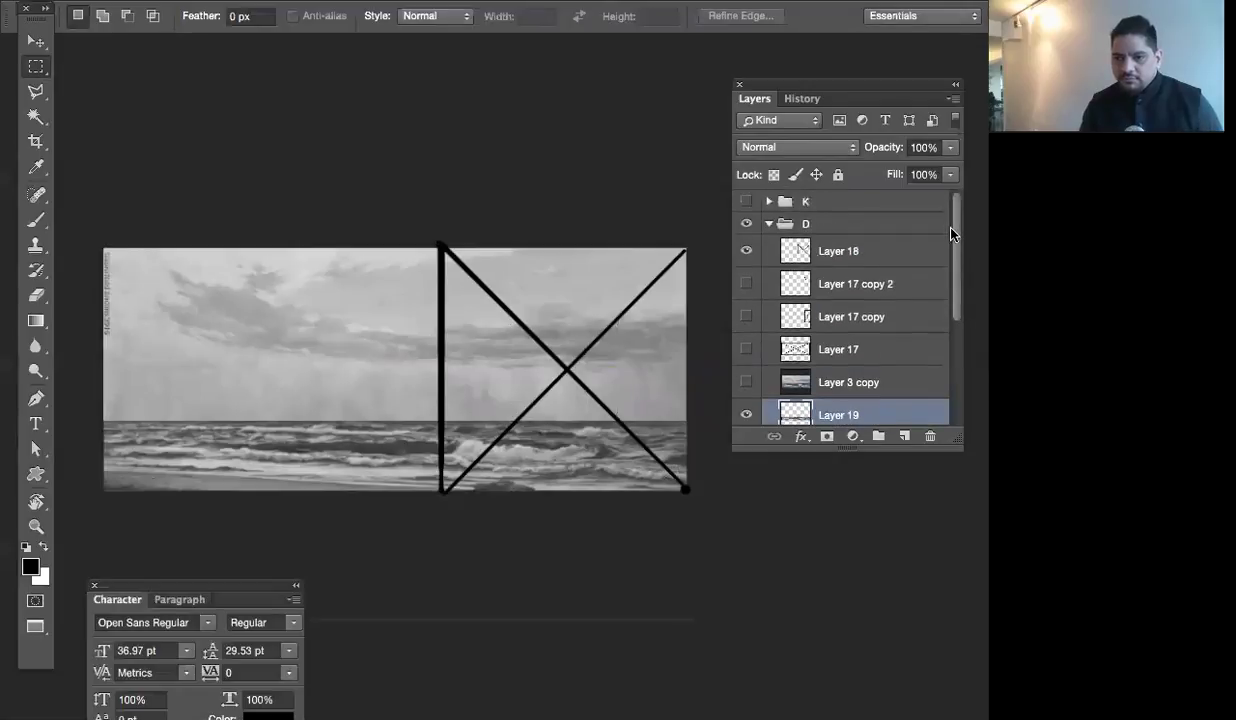
pyautogui.click(746, 251)
pyautogui.scroll(-2, 955, 272)
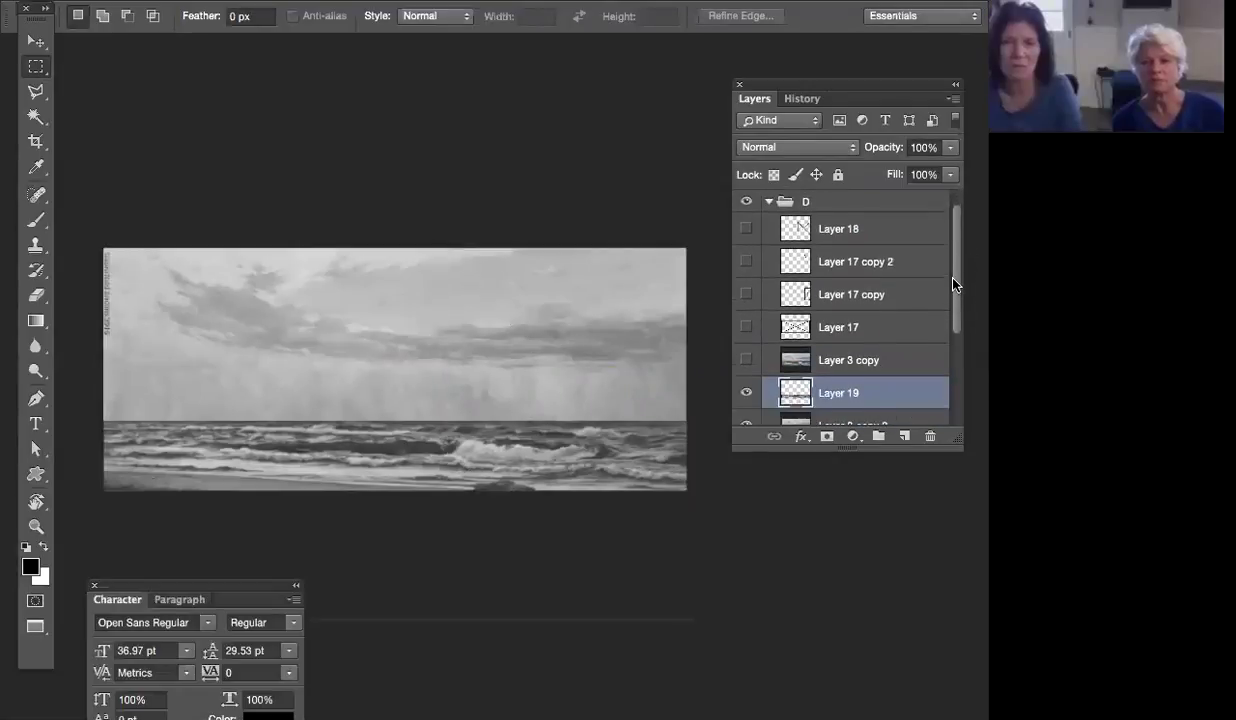
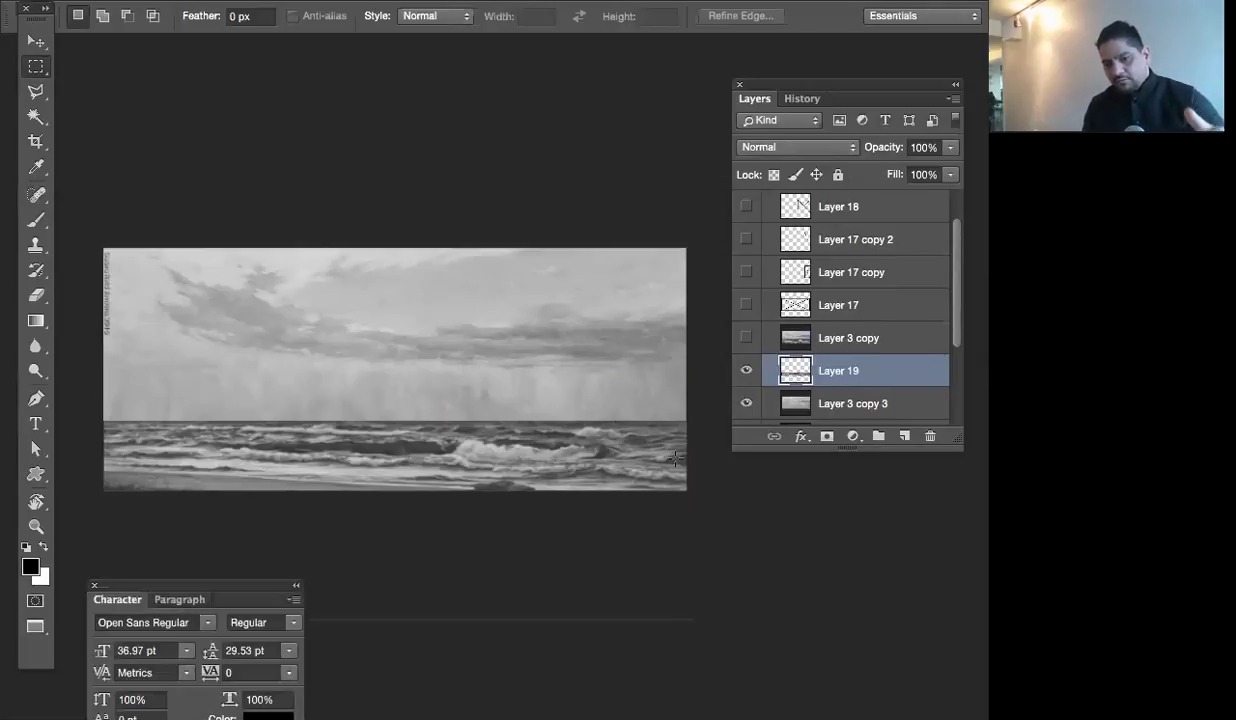
# On a new layer above Layer 19, paint black measuring brackets spanning the sea height, sky height, full painting height and full width
pyautogui.press('b')
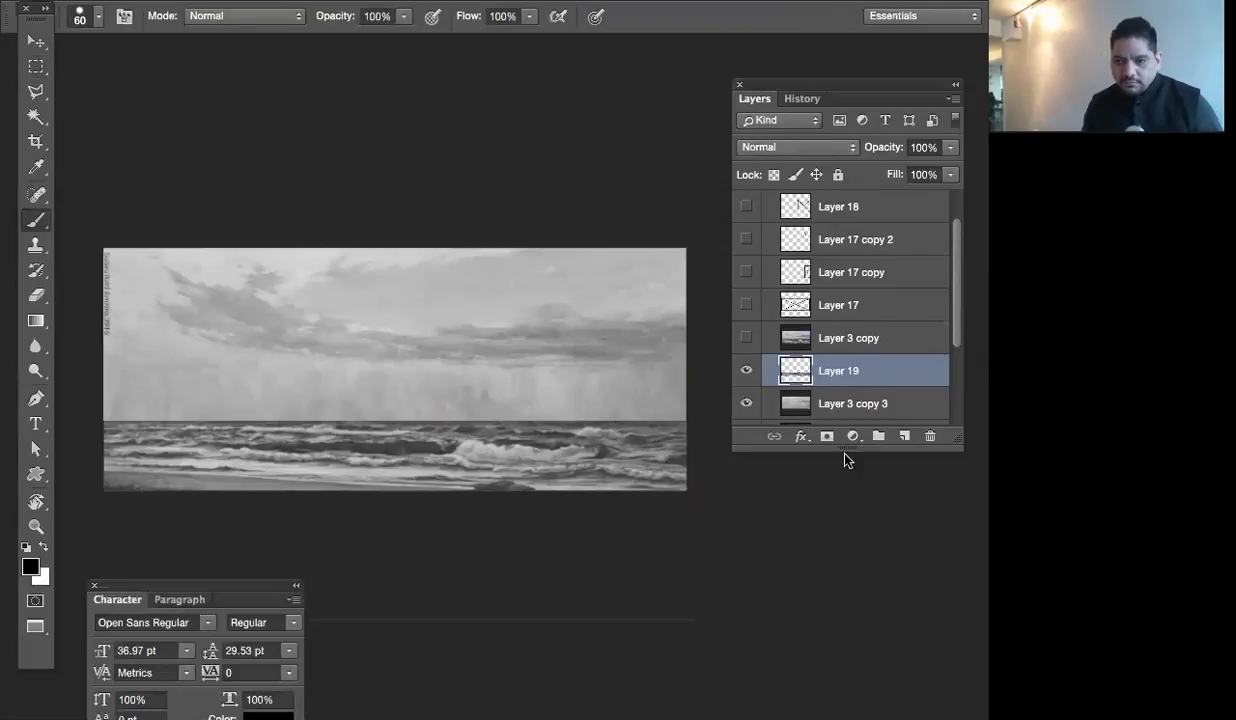
pyautogui.click(904, 436)
pyautogui.moveTo(425, 419)
pyautogui.mouseDown()
pyautogui.moveTo(458, 421)
pyautogui.moveTo(438, 421)
pyautogui.moveTo(460, 492)
pyautogui.mouseUp()
pyautogui.moveTo(470, 424)
pyautogui.mouseDown()
pyautogui.moveTo(504, 424)
pyautogui.moveTo(487, 421)
pyautogui.moveTo(465, 249)
pyautogui.moveTo(517, 248)
pyautogui.mouseUp()
pyautogui.moveTo(591, 244)
pyautogui.mouseDown()
pyautogui.moveTo(641, 244)
pyautogui.moveTo(614, 490)
pyautogui.moveTo(641, 489)
pyautogui.mouseUp()
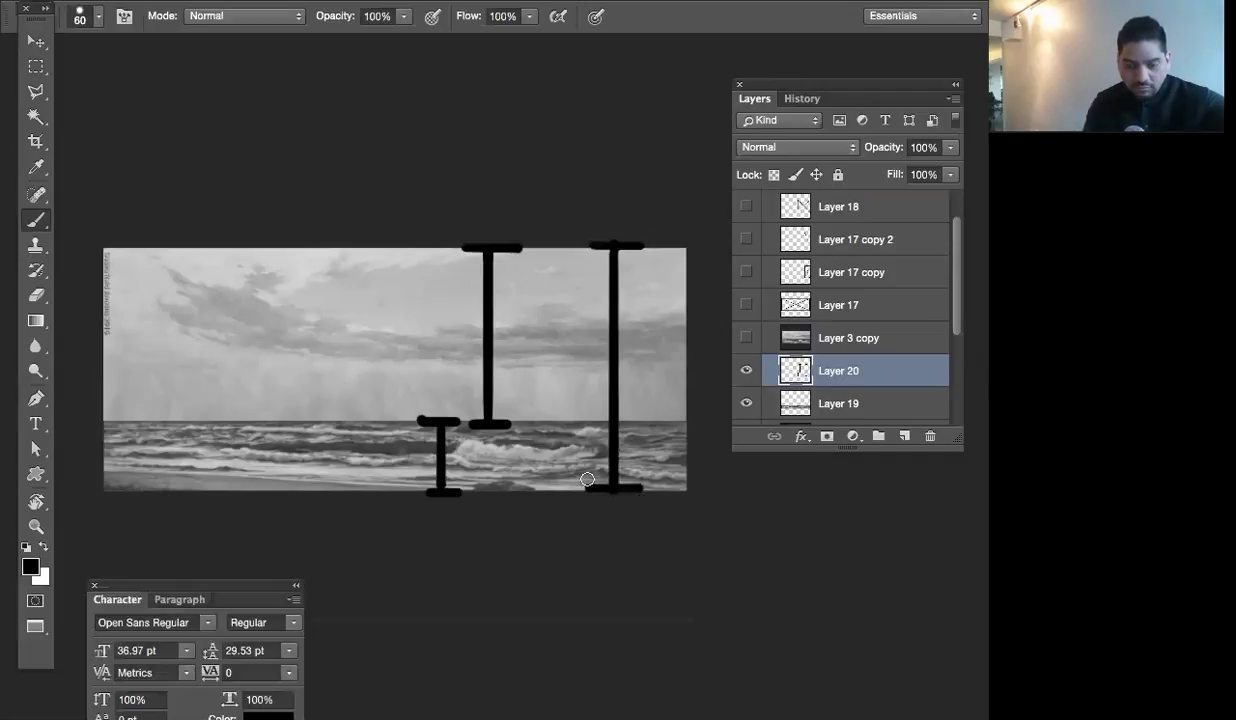
pyautogui.moveTo(682, 314)
pyautogui.mouseDown()
pyautogui.moveTo(682, 352)
pyautogui.moveTo(630, 331)
pyautogui.moveTo(166, 331)
pyautogui.moveTo(113, 333)
pyautogui.moveTo(102, 350)
pyautogui.mouseUp()
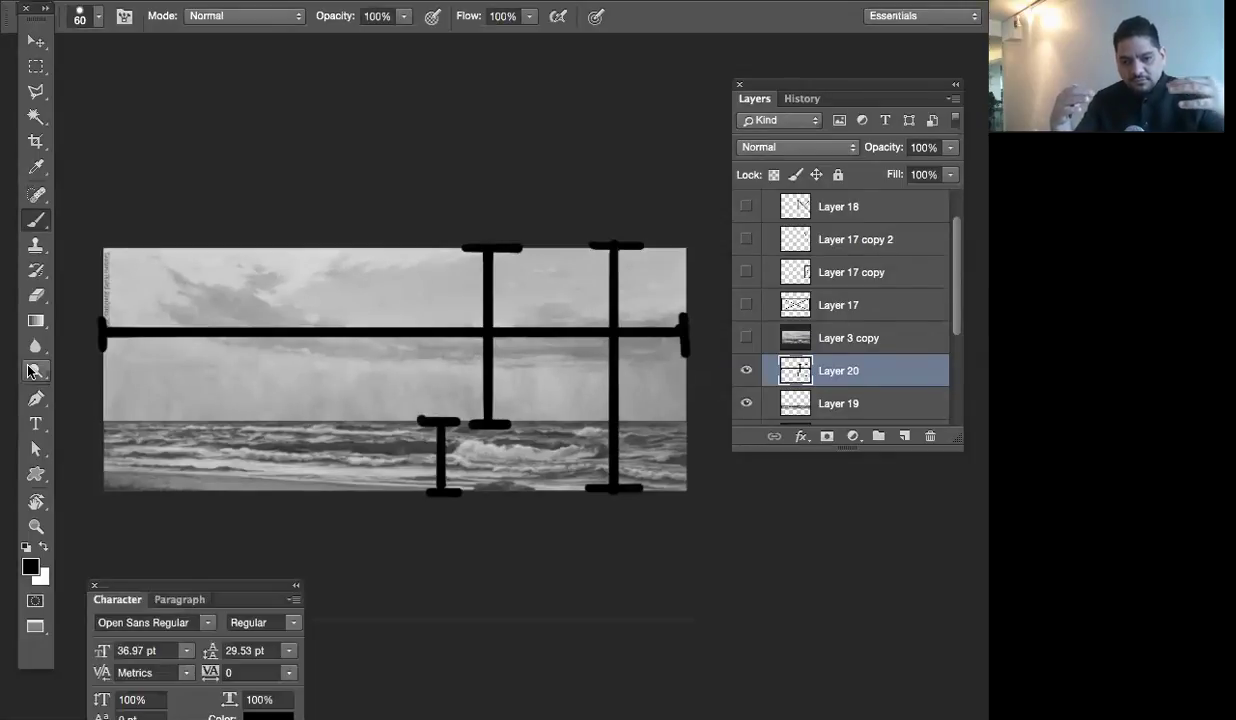
# Hide the bracket layer, Layer 20, and merge Layer 19 with Layer 3 copy 3
pyautogui.click(746, 370)
pyautogui.click(746, 403)
pyautogui.click(746, 403)
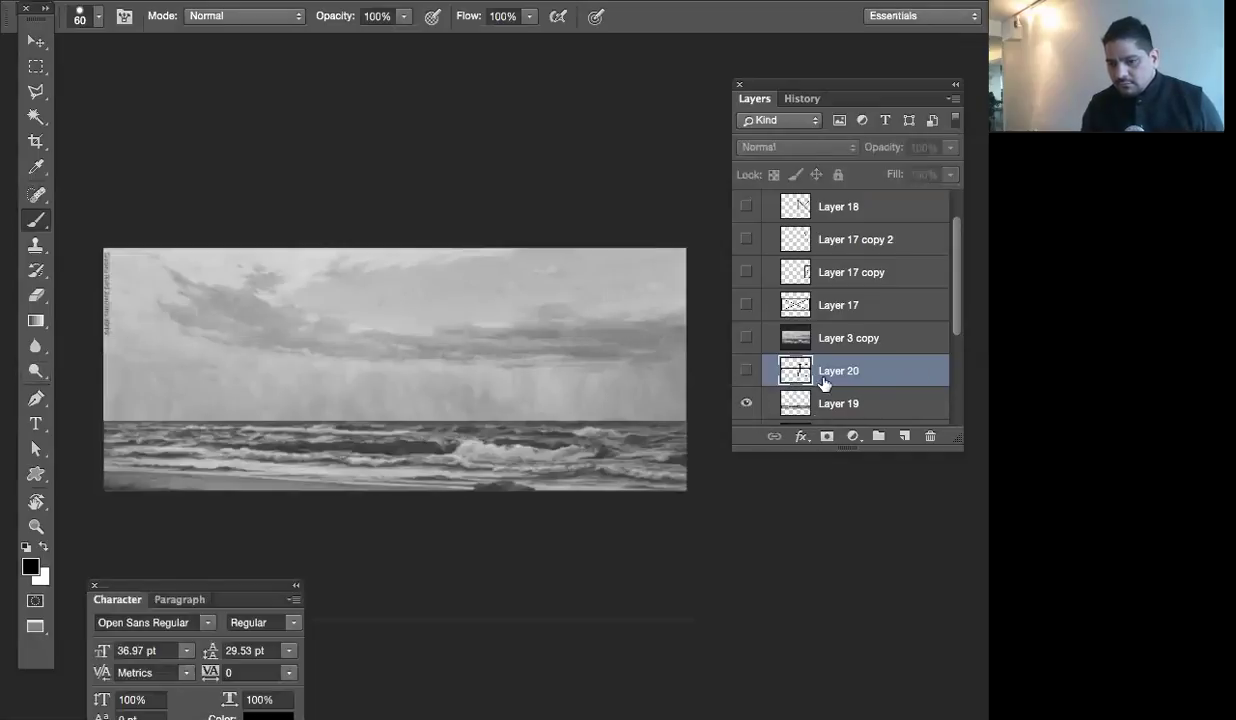
pyautogui.scroll(-4, 920, 320)
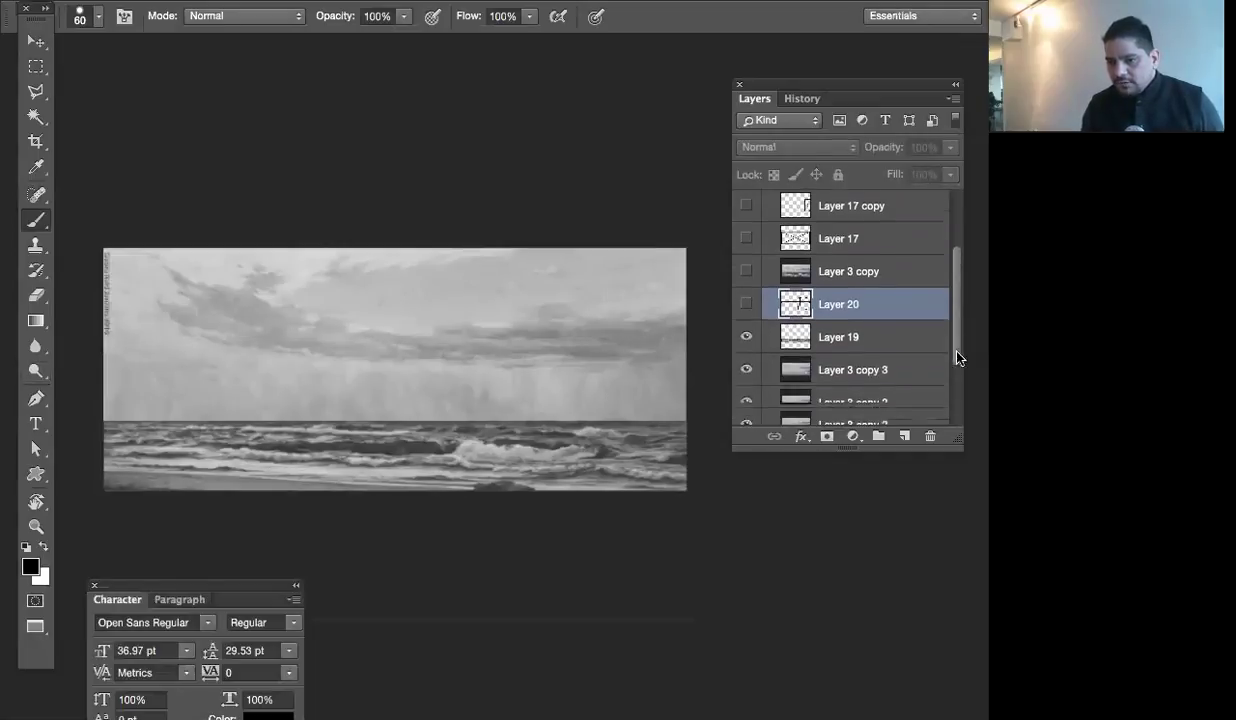
pyautogui.click(826, 272)
pyautogui.keyDown('shift'); pyautogui.click(826, 300); pyautogui.keyUp('shift')
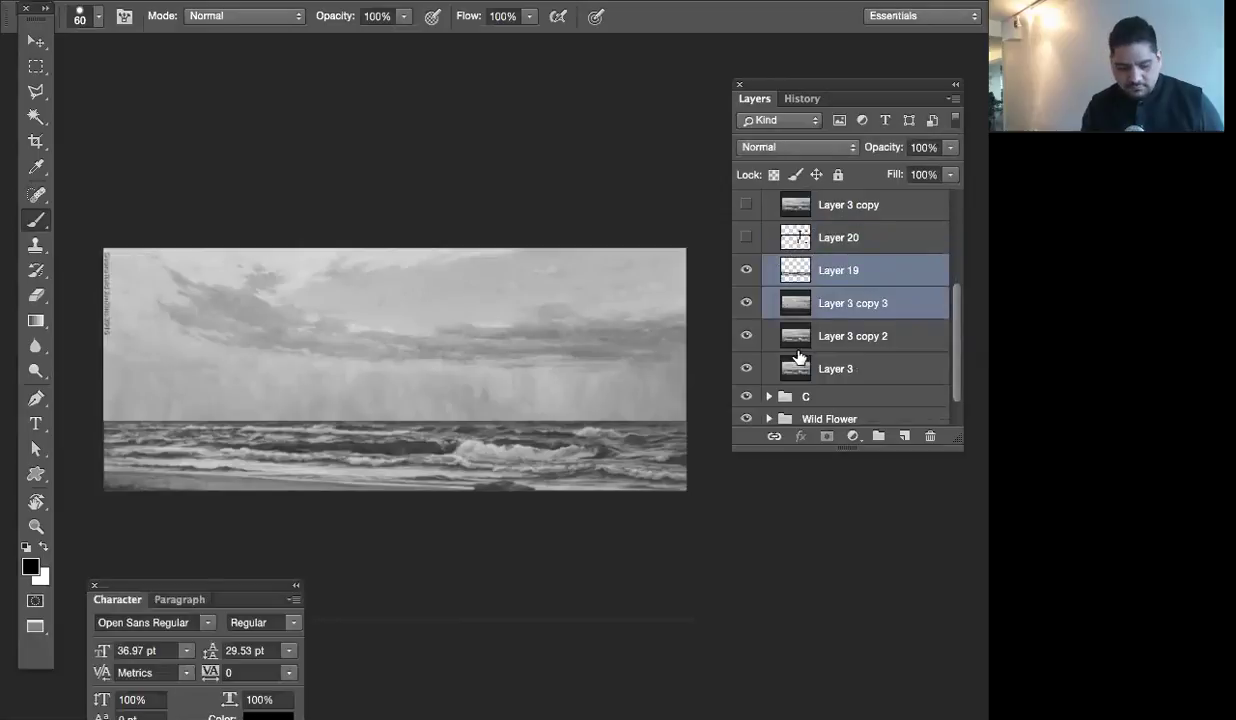
pyautogui.hotkey('ctrl', 'e')
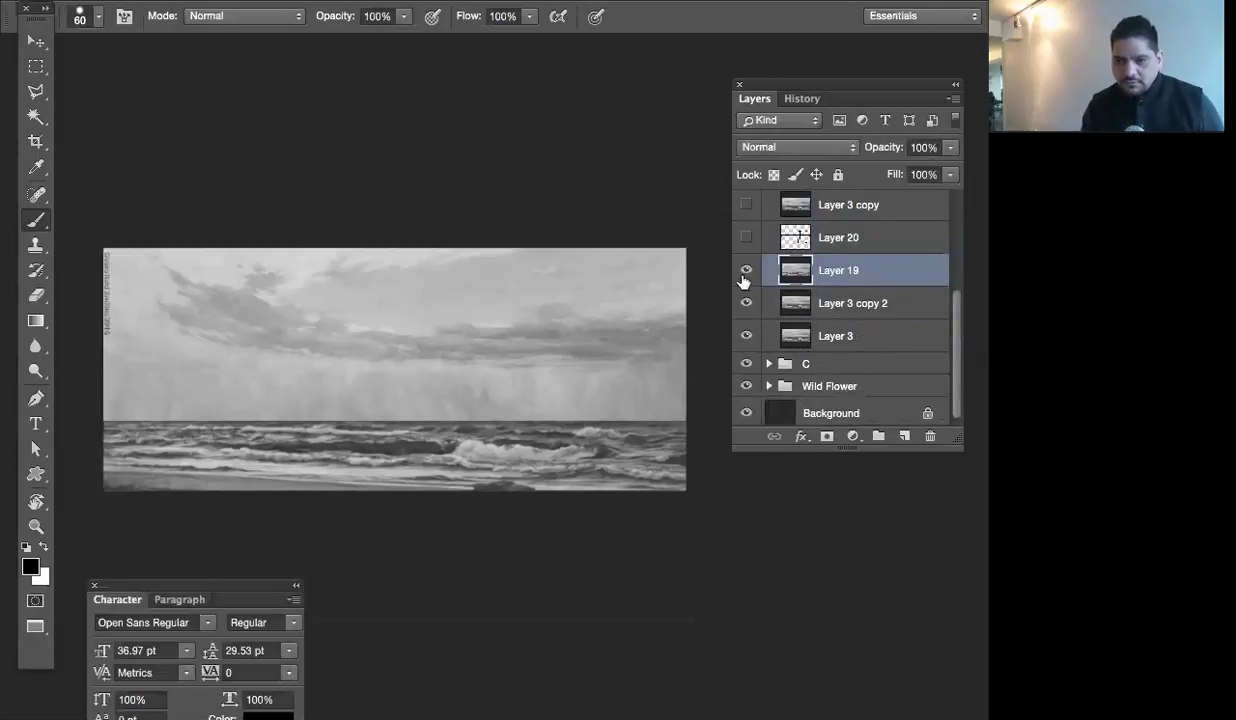
# Compare the lowered horizon on Layer 19 with the original seascape, and briefly check the measuring brackets on Layer 20
pyautogui.click(747, 270)
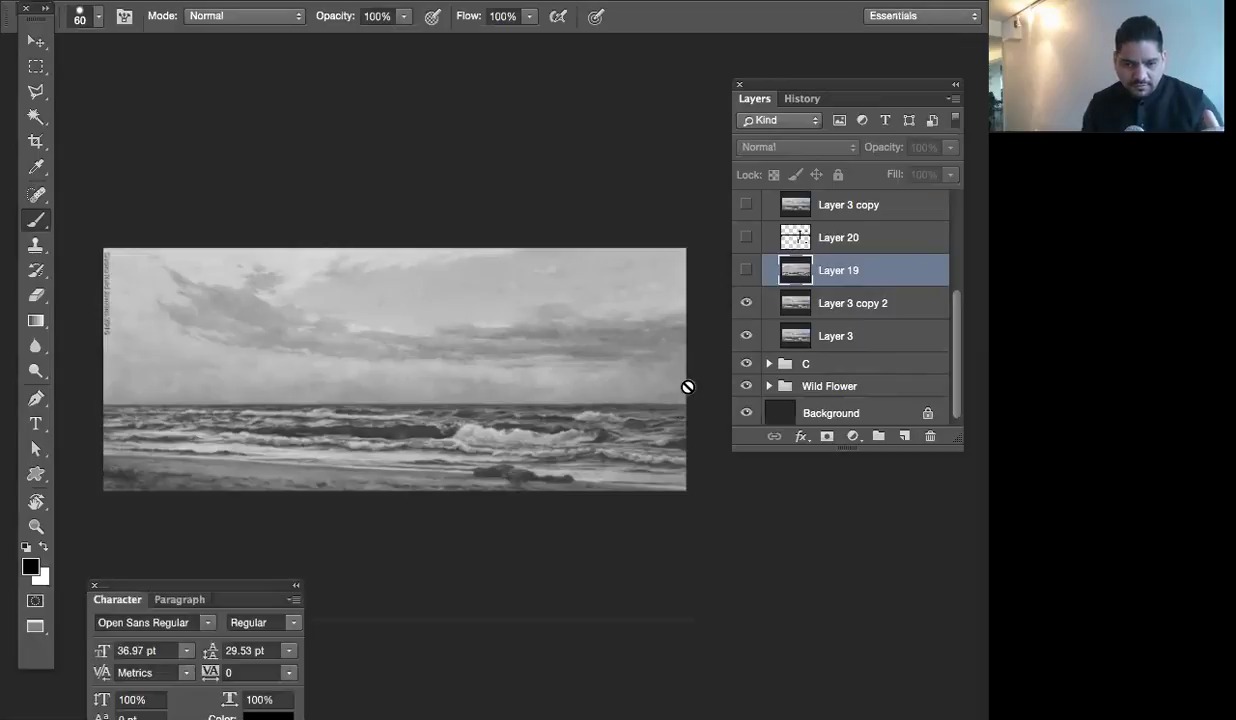
pyautogui.click(746, 270)
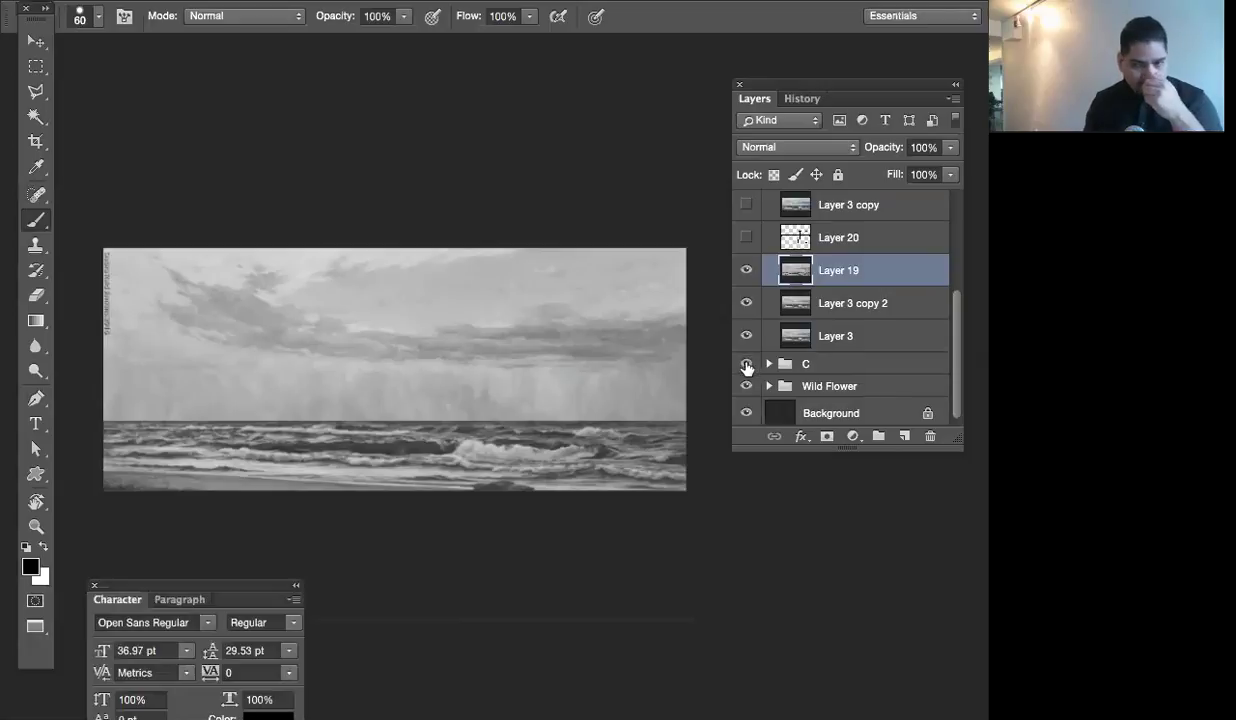
pyautogui.click(746, 237)
pyautogui.click(746, 237)
# Show Layer 17, Layer 17 copy, Layer 17 copy 2 and Layer 18, and group these four armature layers
pyautogui.scroll(3, 957, 307)
pyautogui.click(746, 283)
pyautogui.click(746, 250)
pyautogui.click(746, 217)
pyautogui.scroll(1, 958, 232)
pyautogui.scroll(1, 958, 232)
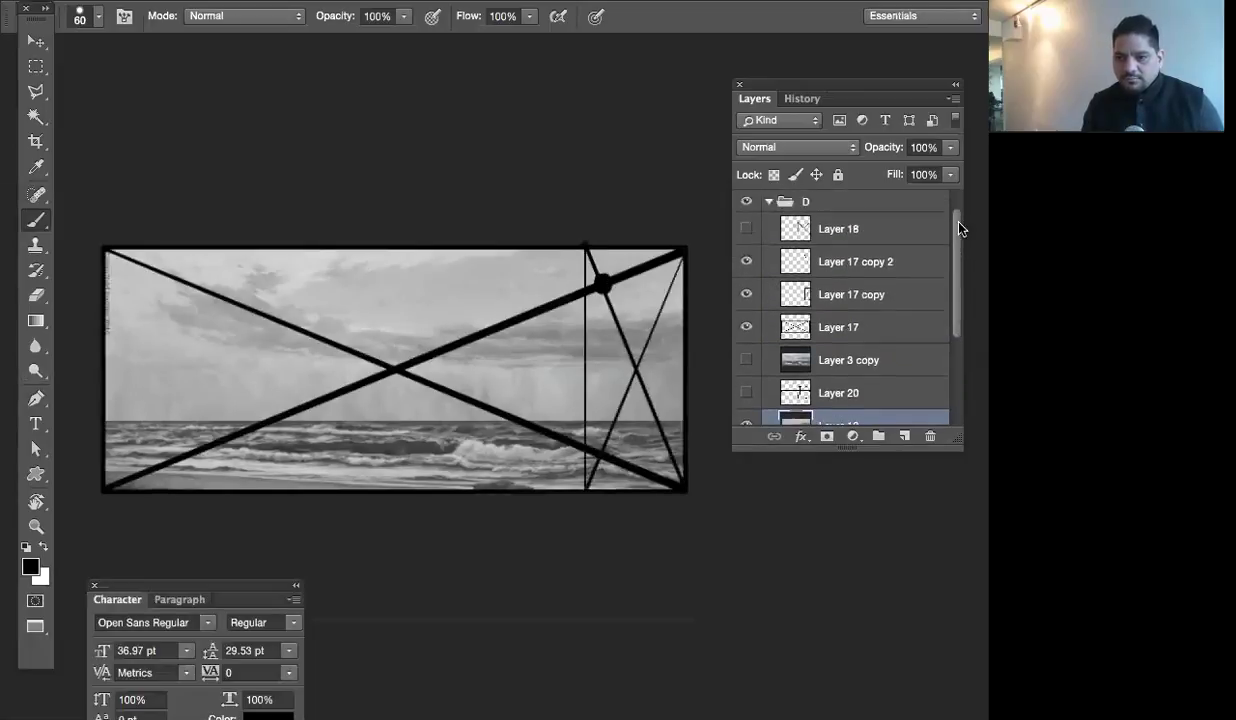
pyautogui.click(746, 228)
pyautogui.click(824, 229)
pyautogui.keyDown('shift'); pyautogui.click(832, 330); pyautogui.keyUp('shift')
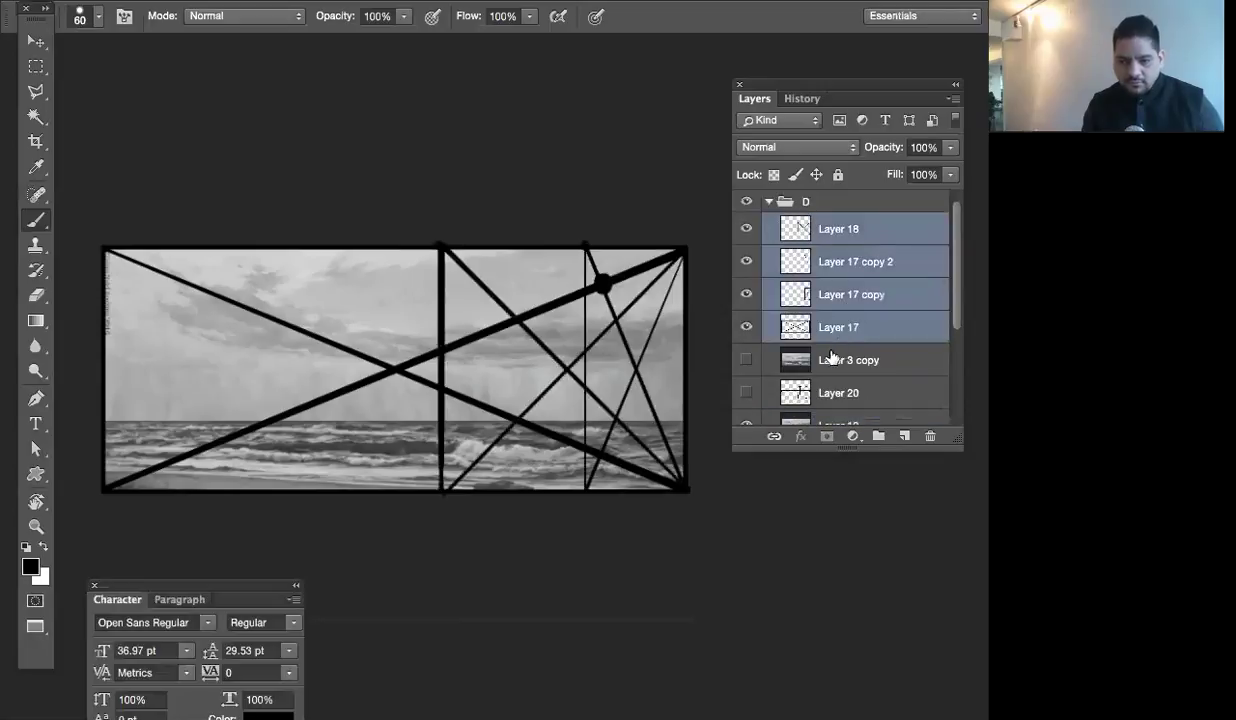
pyautogui.hotkey('ctrl', 'g')
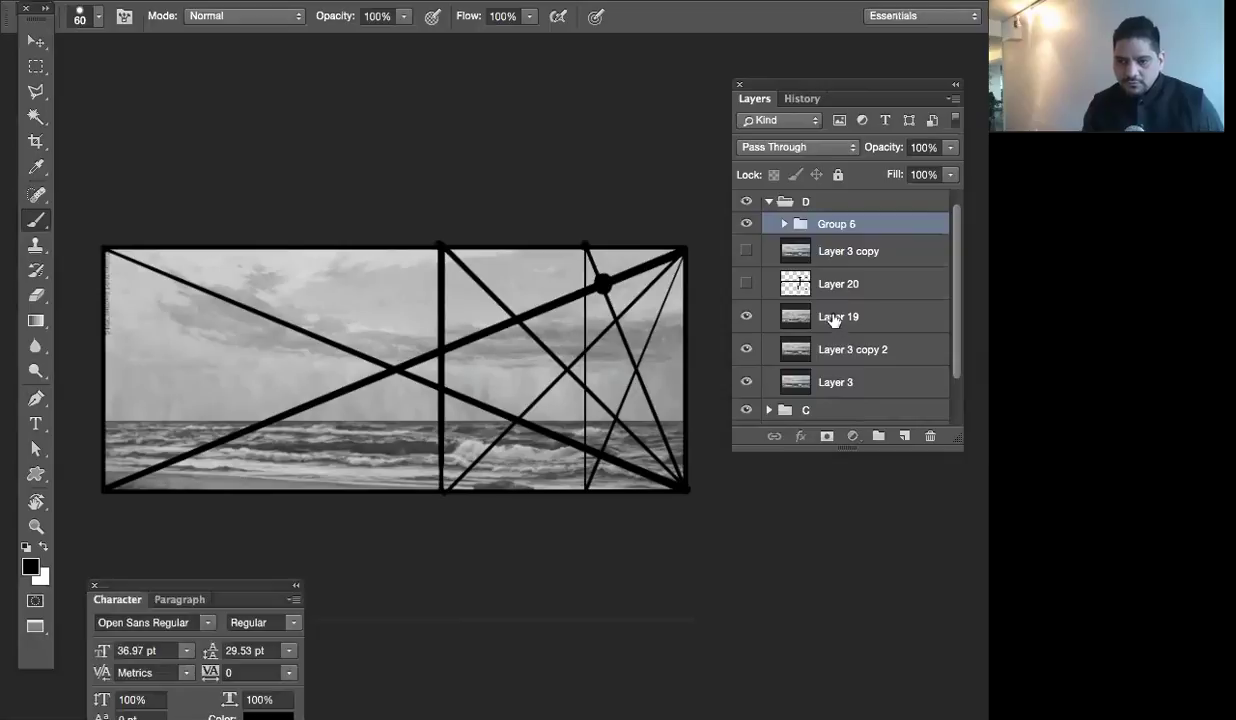
# Copy the sea area of Layer 19 onto a new layer directly above it and hide Layer 19
pyautogui.click(832, 318)
pyautogui.press('m')
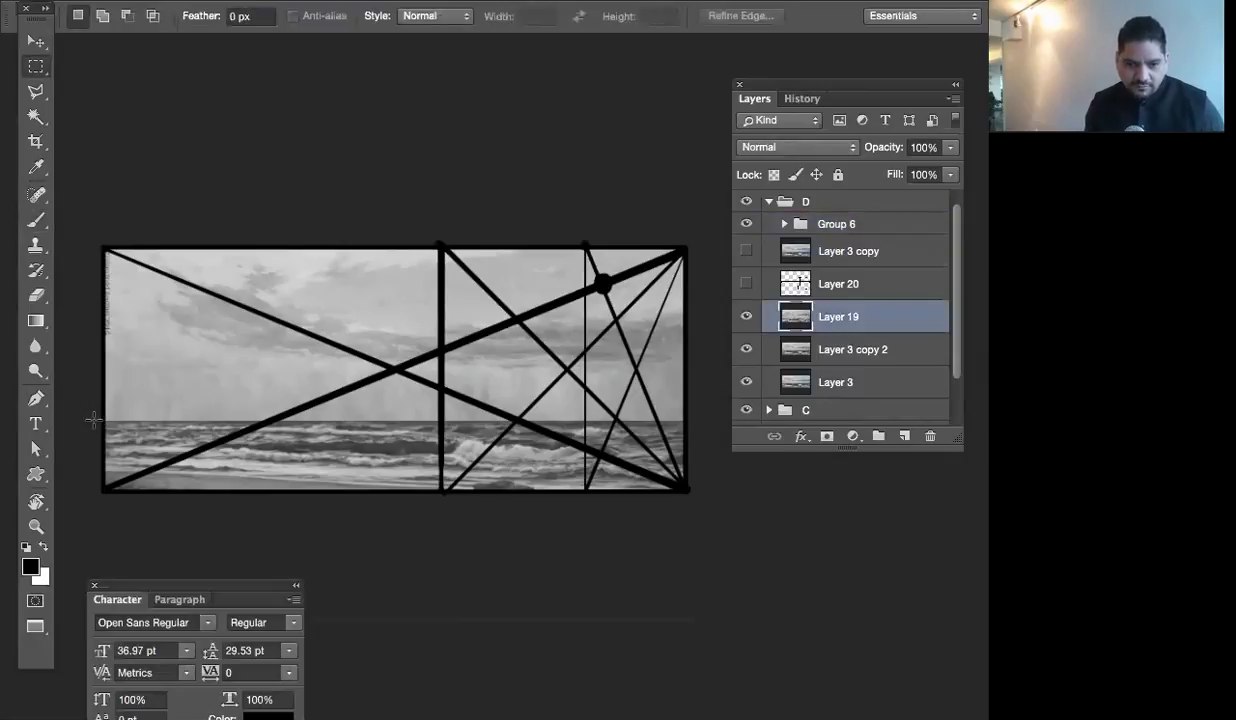
pyautogui.moveTo(91, 419); pyautogui.dragTo(700, 495)
pyautogui.hotkey('ctrl', 'd')
pyautogui.click(746, 316)
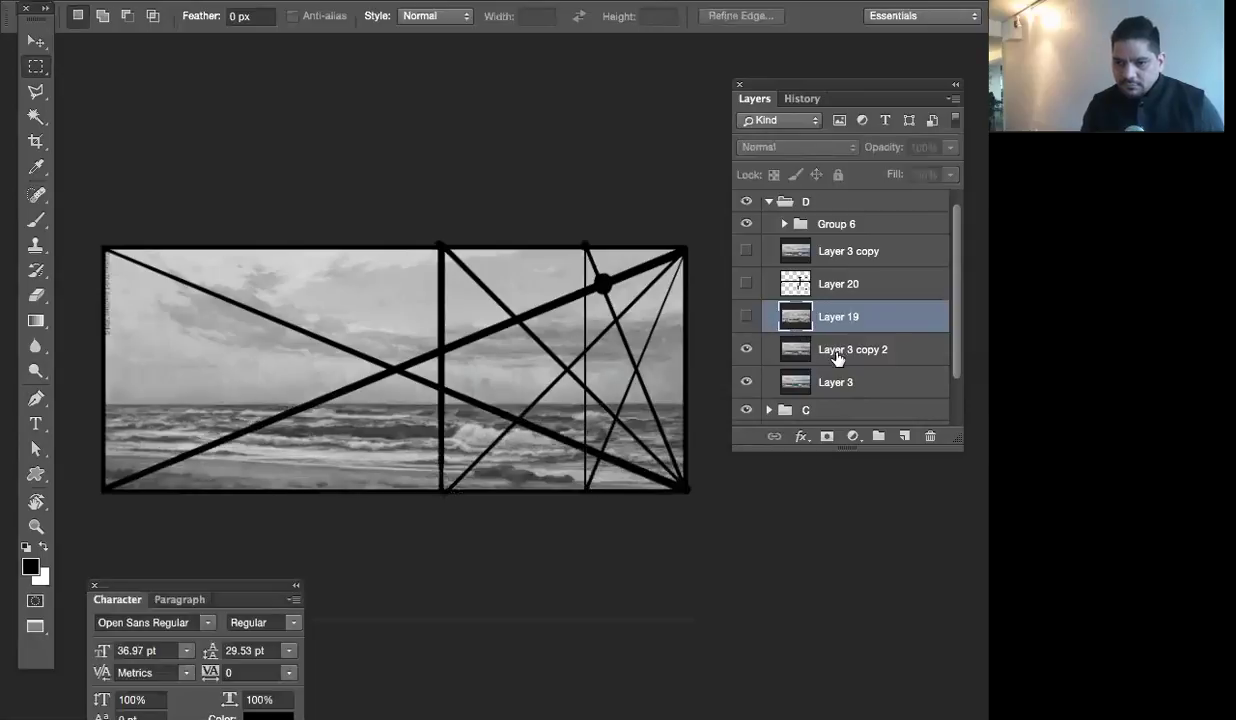
pyautogui.moveTo(690, 400); pyautogui.dragTo(102, 491)
pyautogui.hotkey('ctrl', 'j')
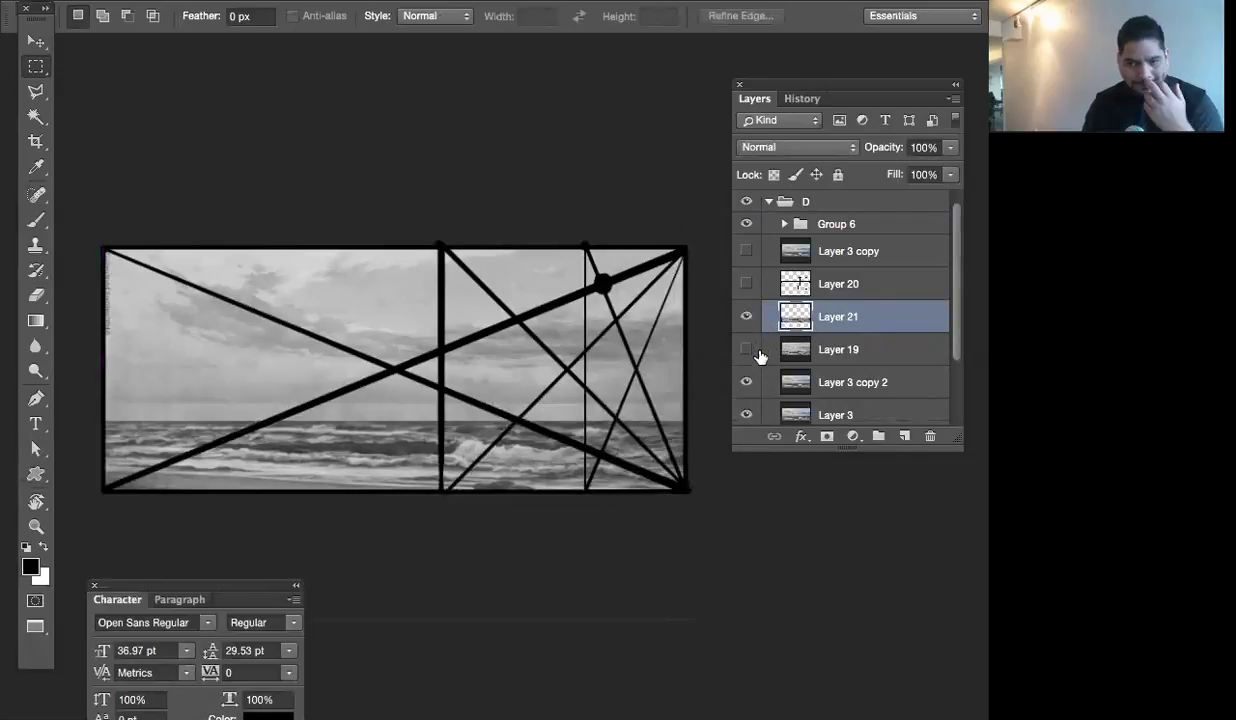
# Show Layer 19 beneath the copied sea and make Layer 21 the active layer
pyautogui.click(746, 382)
pyautogui.click(746, 382)
pyautogui.click(746, 382)
pyautogui.click(746, 349)
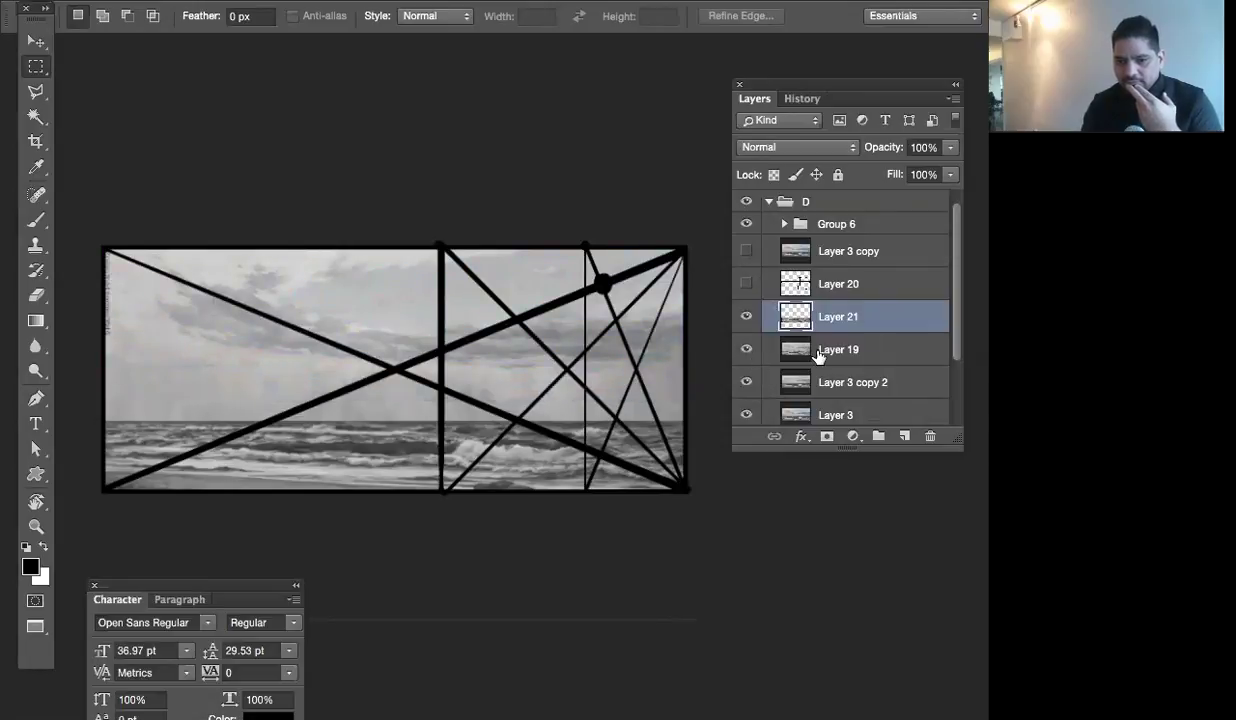
pyautogui.click(822, 349)
pyautogui.click(805, 316)
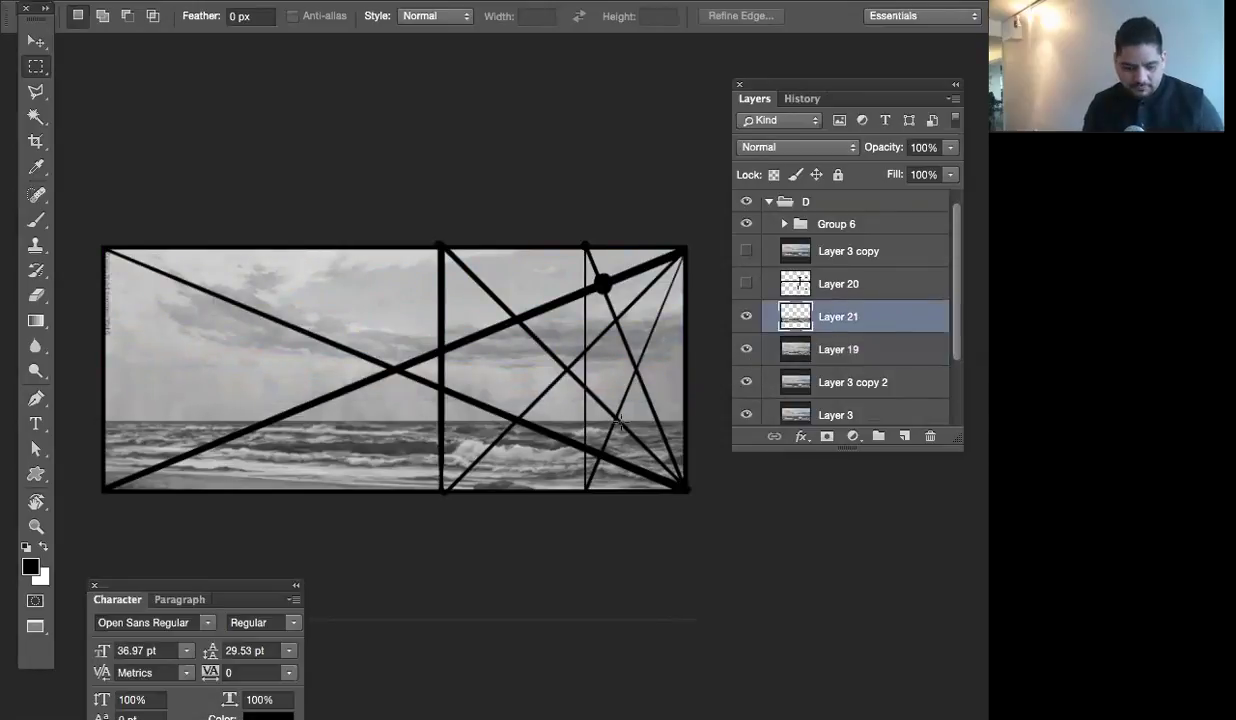
# Move Layer 21's sea band upward so its horizon sits slightly above the painting's vertical middle
pyautogui.press('v')
pyautogui.moveTo(518, 482); pyautogui.dragTo(513, 460)
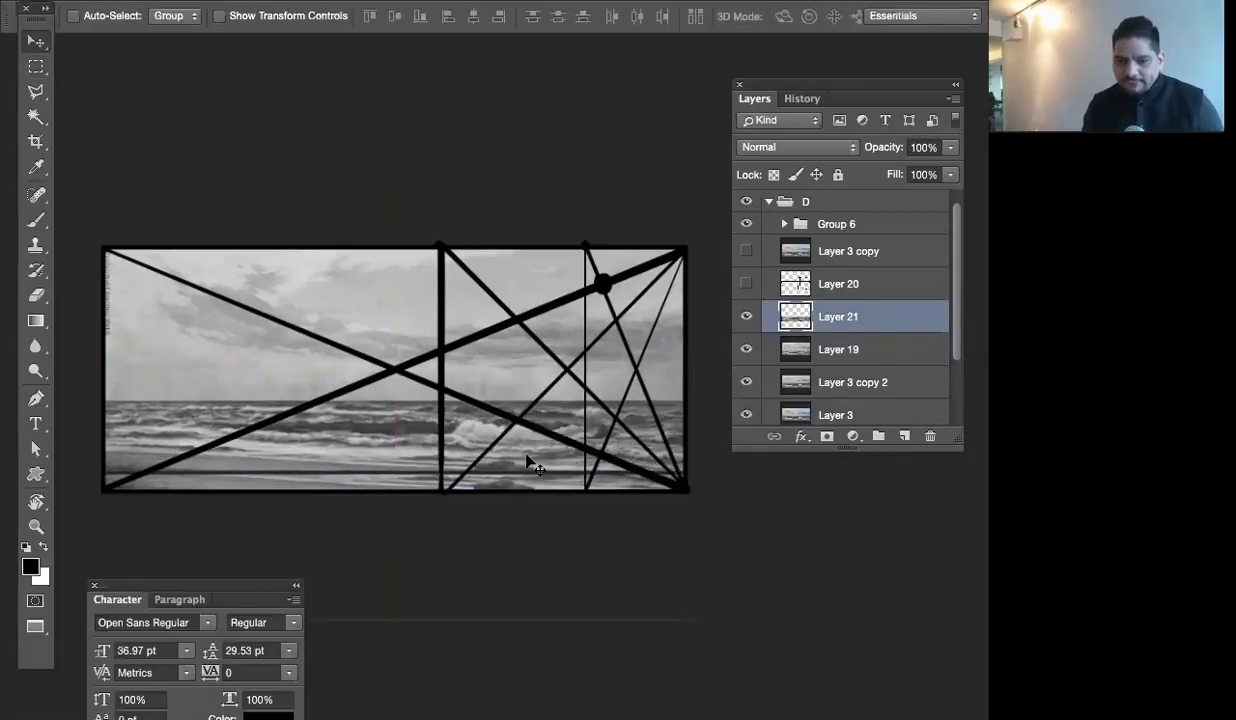
pyautogui.moveTo(519, 469); pyautogui.dragTo(519, 474)
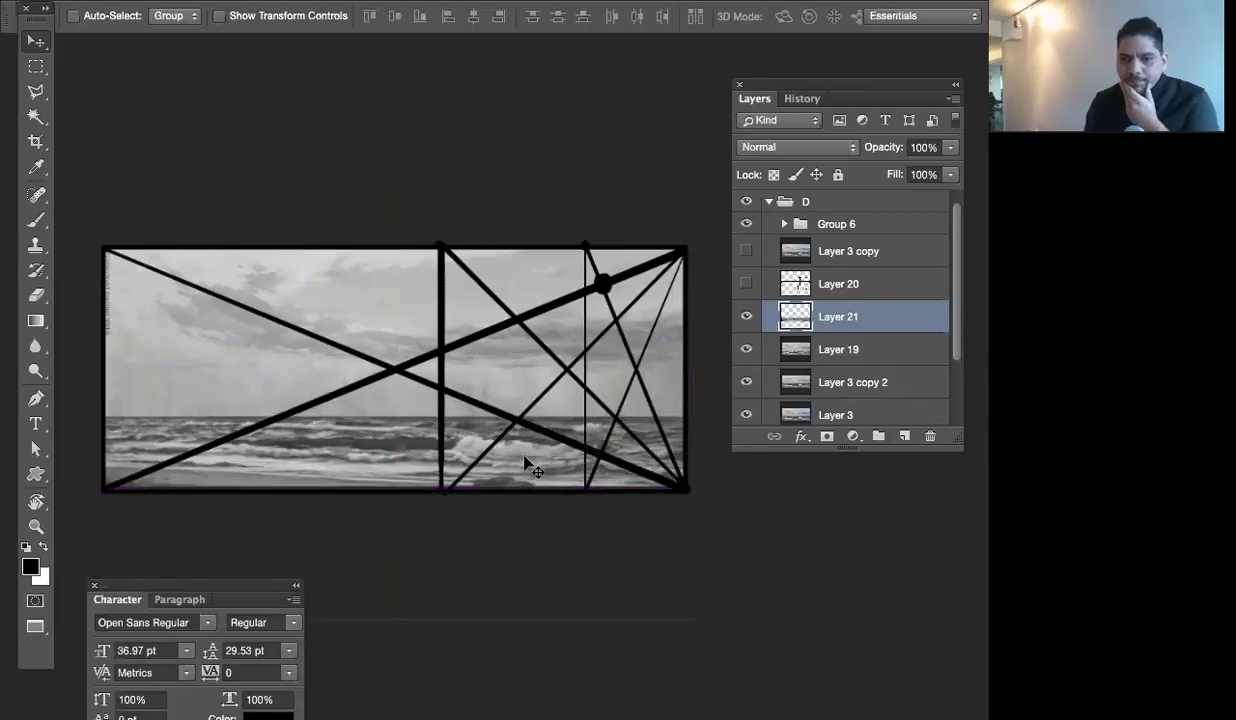
pyautogui.moveTo(524, 457); pyautogui.dragTo(521, 416)
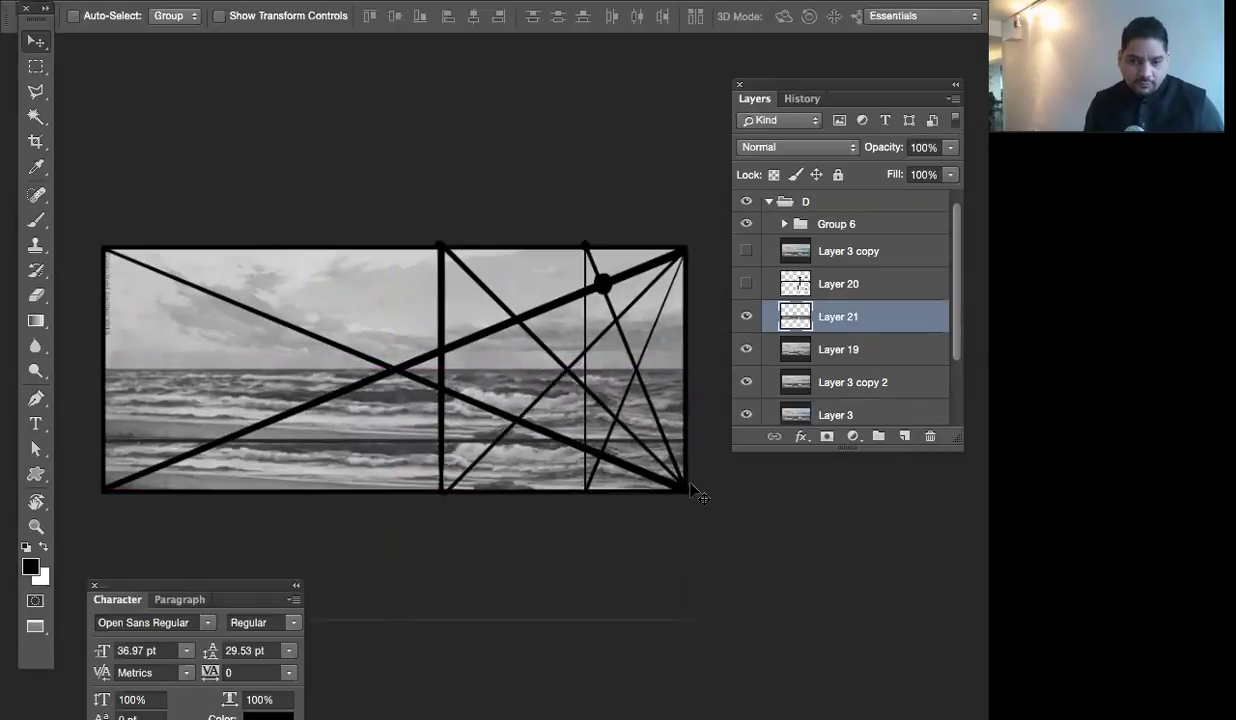
pyautogui.moveTo(562, 418); pyautogui.dragTo(571, 398)
pyautogui.click(747, 382)
pyautogui.click(747, 382)
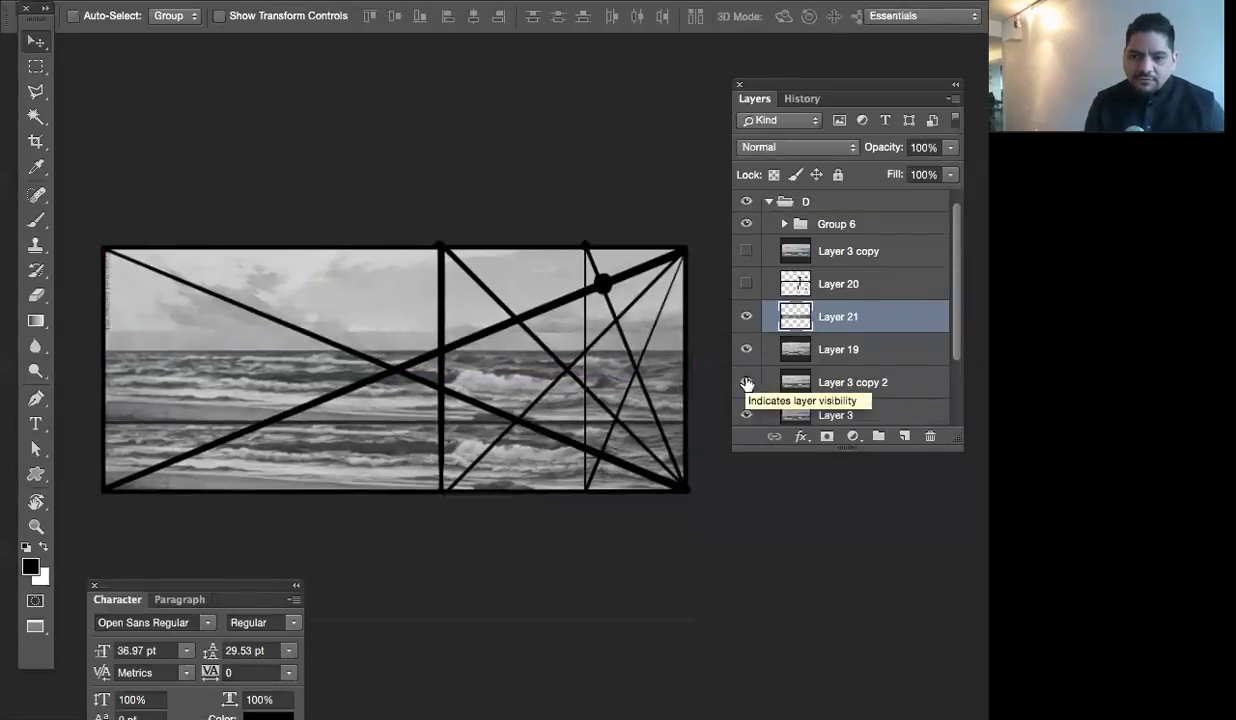
pyautogui.press('m')
pyautogui.moveTo(79, 235); pyautogui.dragTo(709, 355)
pyautogui.click(671, 387)
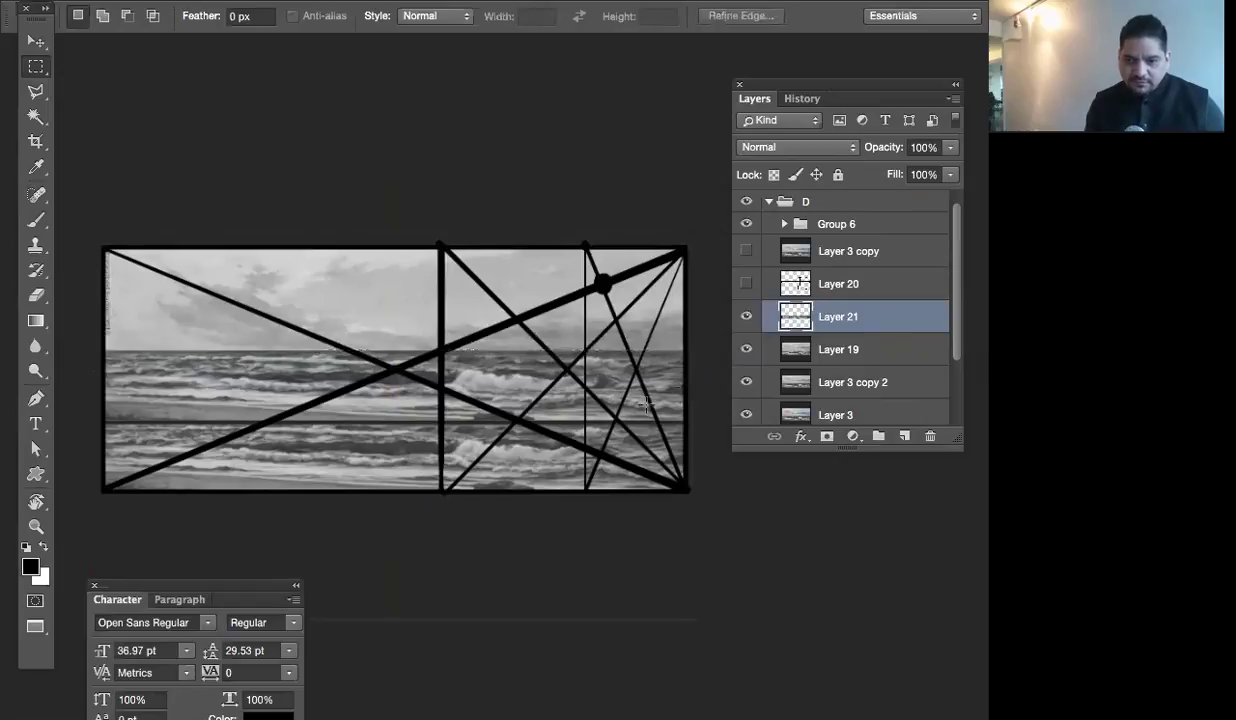
# On a new layer above Layer 19, paint the strip below the raised sea with a gray sampled from the painting
pyautogui.click(862, 350)
pyautogui.click(904, 436)
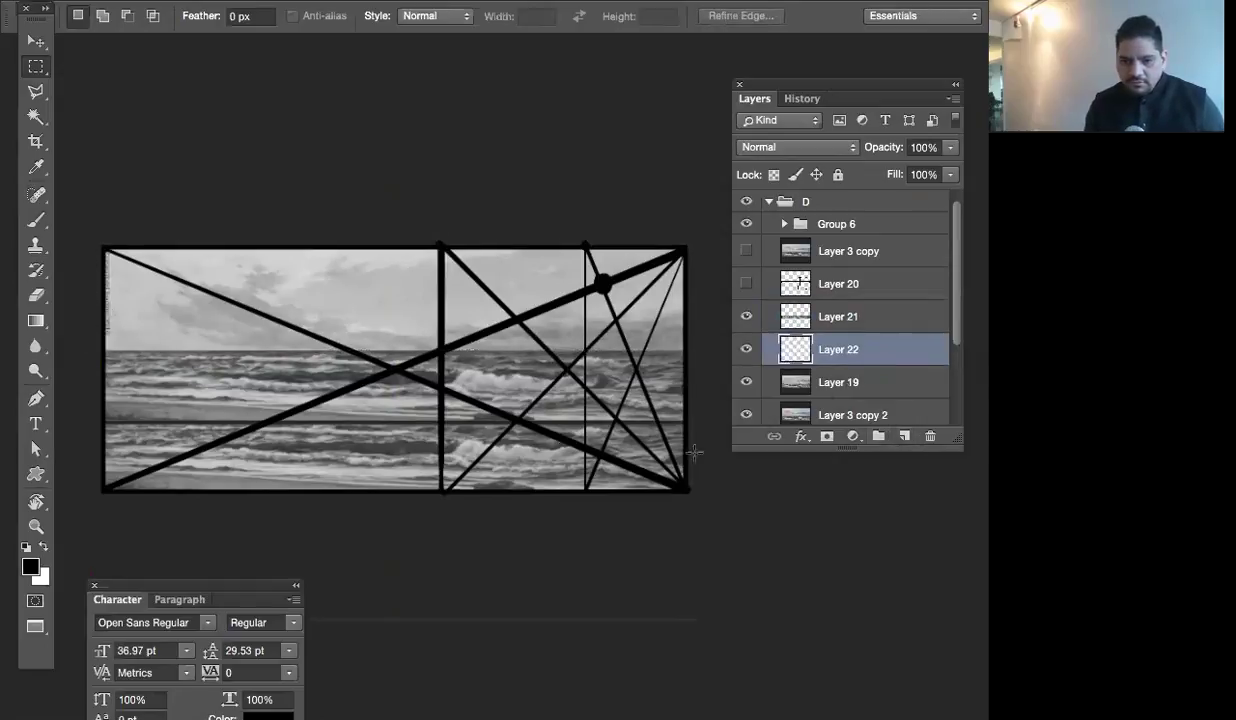
pyautogui.press('i')
pyautogui.click(205, 468)
pyautogui.press('b')
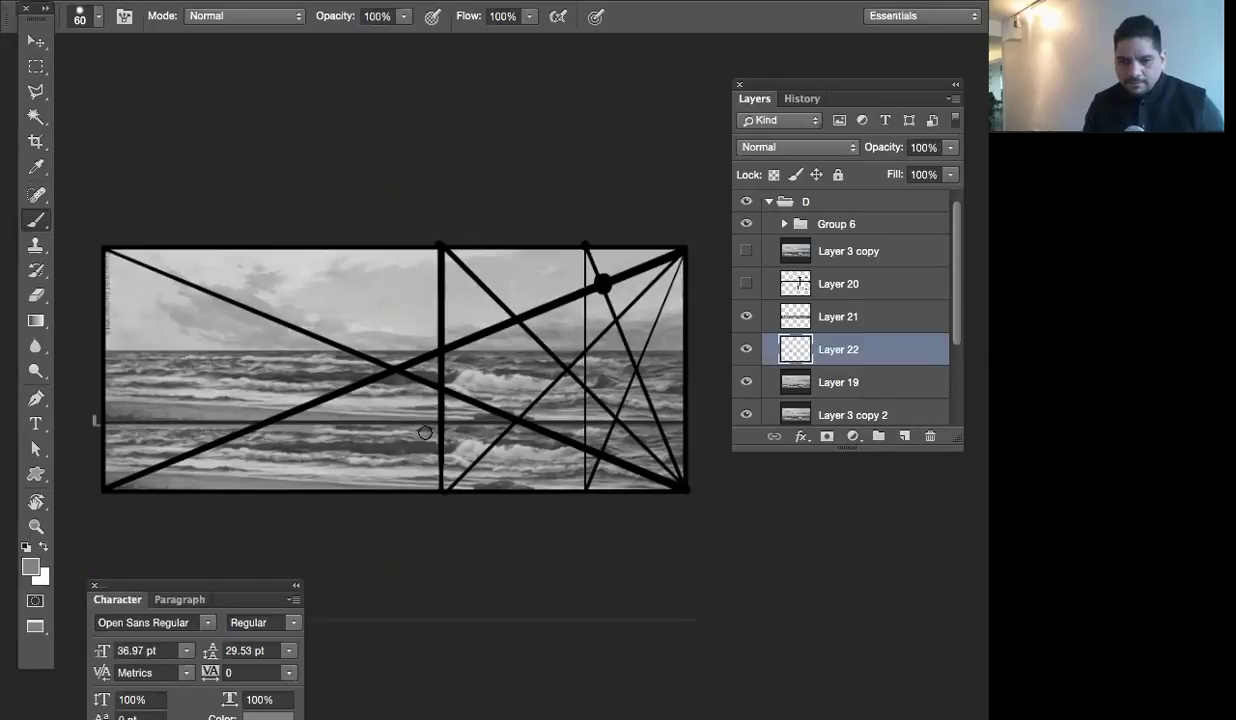
pyautogui.moveTo(396, 452)
pyautogui.mouseDown()
pyautogui.moveTo(348, 454)
pyautogui.moveTo(427, 458)
pyautogui.moveTo(284, 446)
pyautogui.moveTo(464, 463)
pyautogui.moveTo(208, 438)
pyautogui.moveTo(264, 427)
pyautogui.moveTo(143, 429)
pyautogui.moveTo(187, 447)
pyautogui.moveTo(181, 465)
pyautogui.moveTo(220, 486)
pyautogui.moveTo(122, 487)
pyautogui.moveTo(402, 472)
pyautogui.moveTo(309, 438)
pyautogui.moveTo(570, 447)
pyautogui.moveTo(400, 436)
pyautogui.moveTo(464, 416)
pyautogui.moveTo(701, 433)
pyautogui.moveTo(697, 448)
pyautogui.moveTo(579, 474)
pyautogui.moveTo(647, 476)
pyautogui.moveTo(670, 454)
pyautogui.moveTo(295, 419)
pyautogui.moveTo(485, 483)
pyautogui.mouseUp()
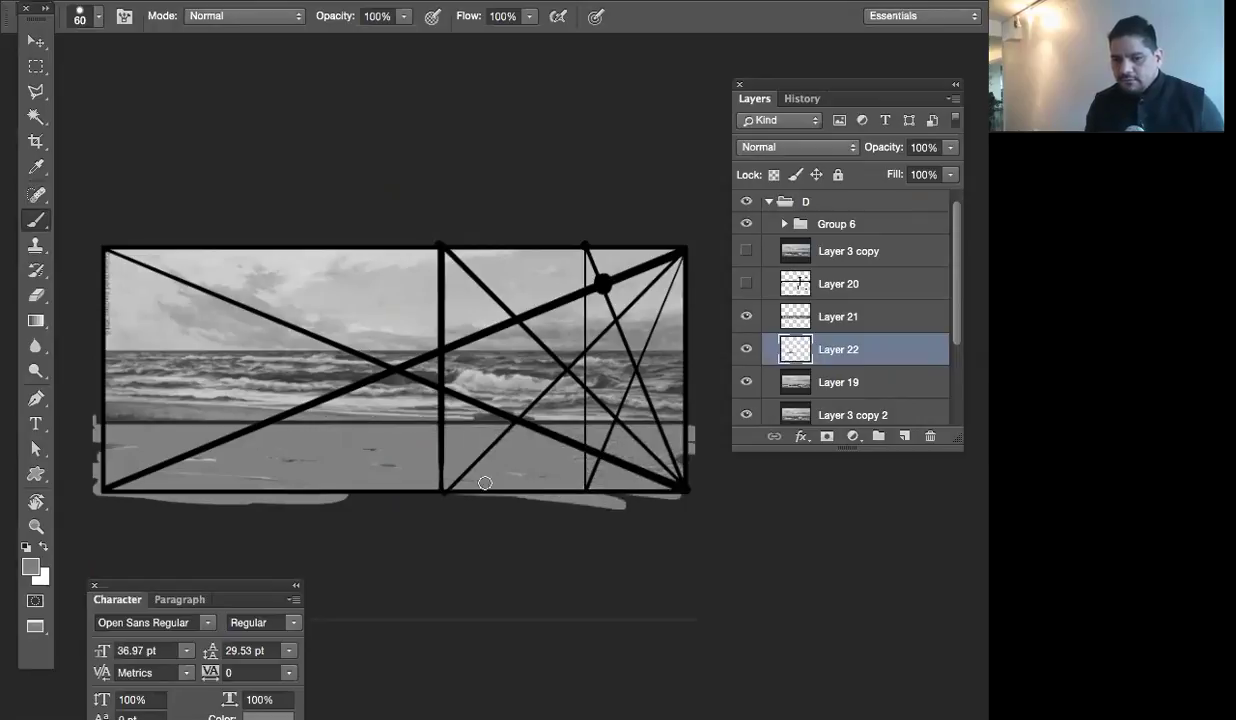
# Hide the armature Group 6 and delete Layer 22's gray paint outside a rectangular selection over the painting, then clear the selection
pyautogui.click(746, 224)
pyautogui.press('m')
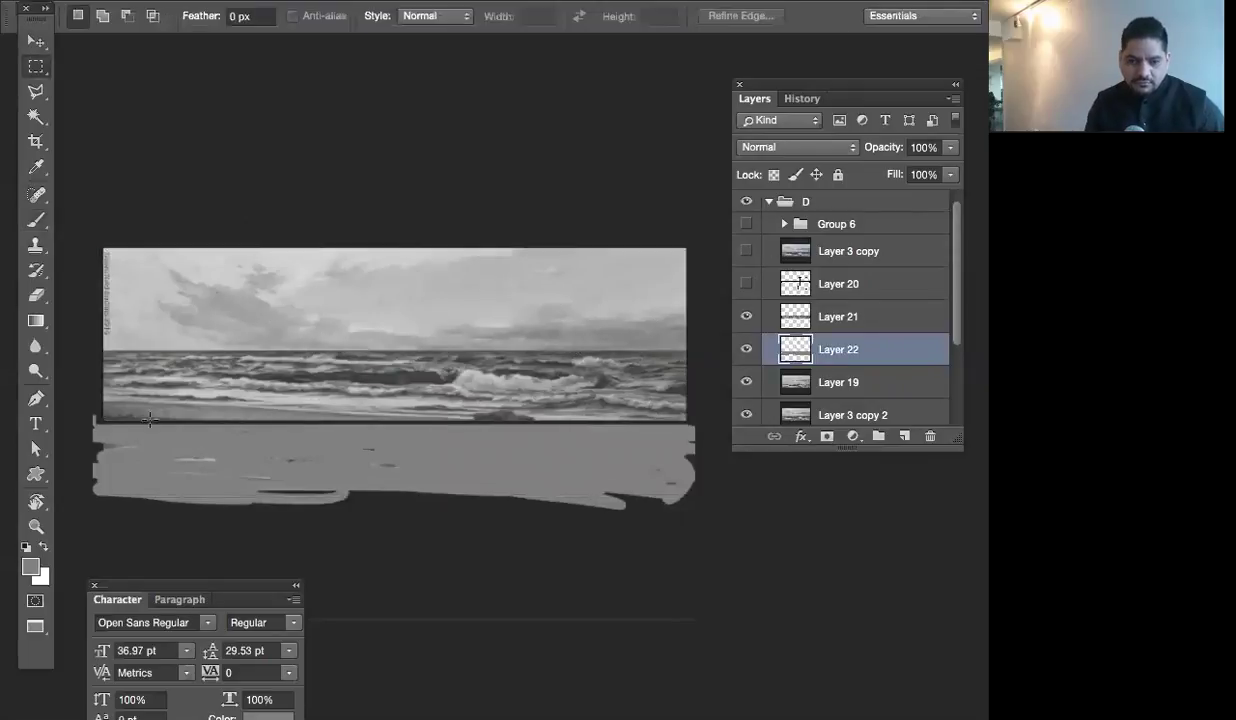
pyautogui.moveTo(93, 226); pyautogui.dragTo(93, 380)
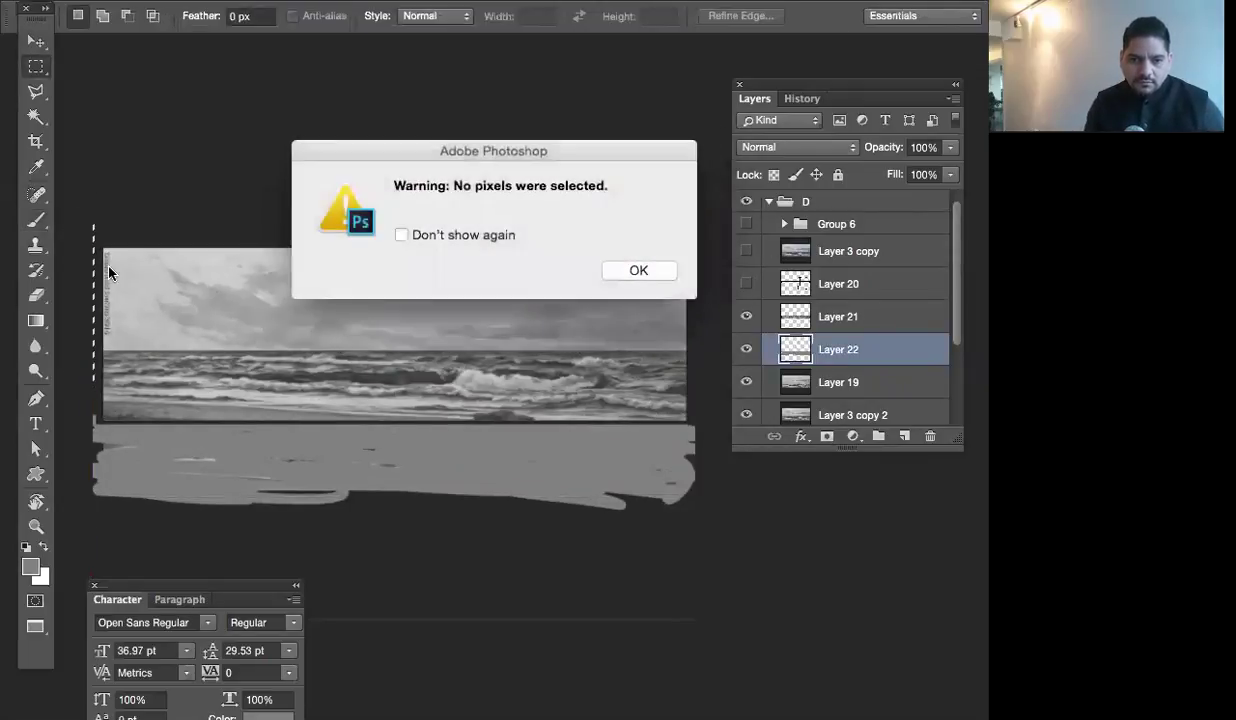
pyautogui.click(608, 271)
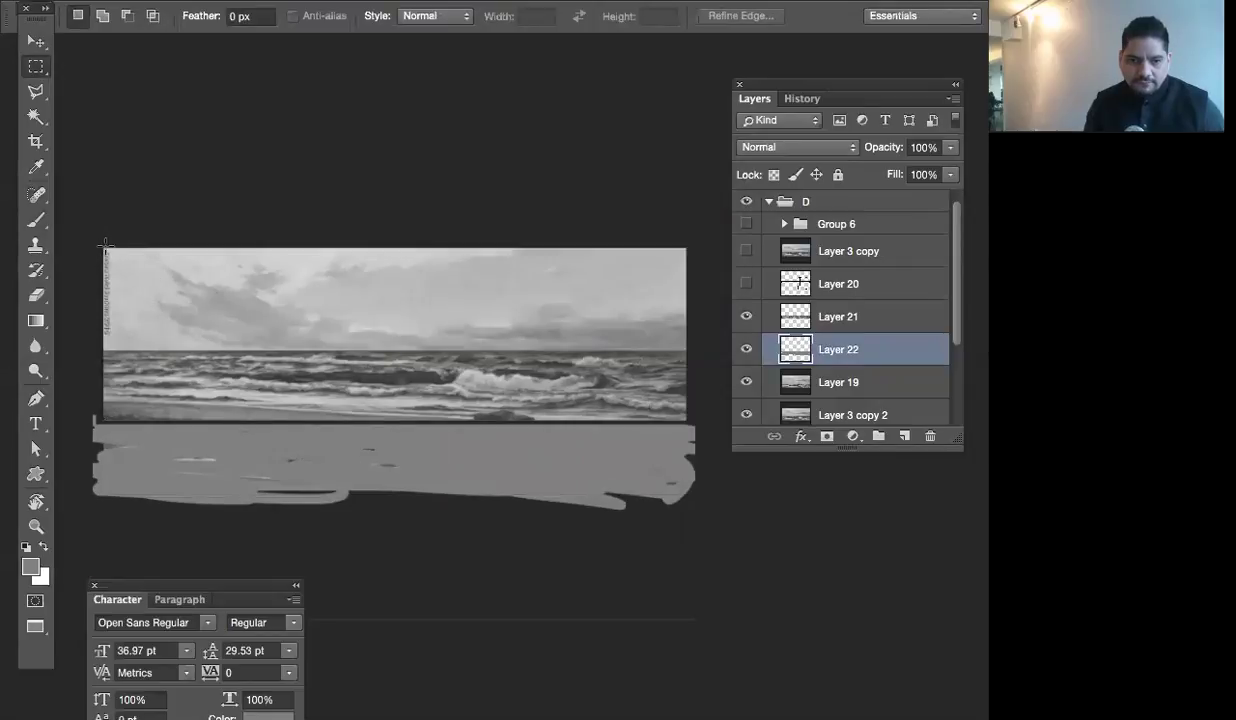
pyautogui.moveTo(103, 244); pyautogui.dragTo(682, 468)
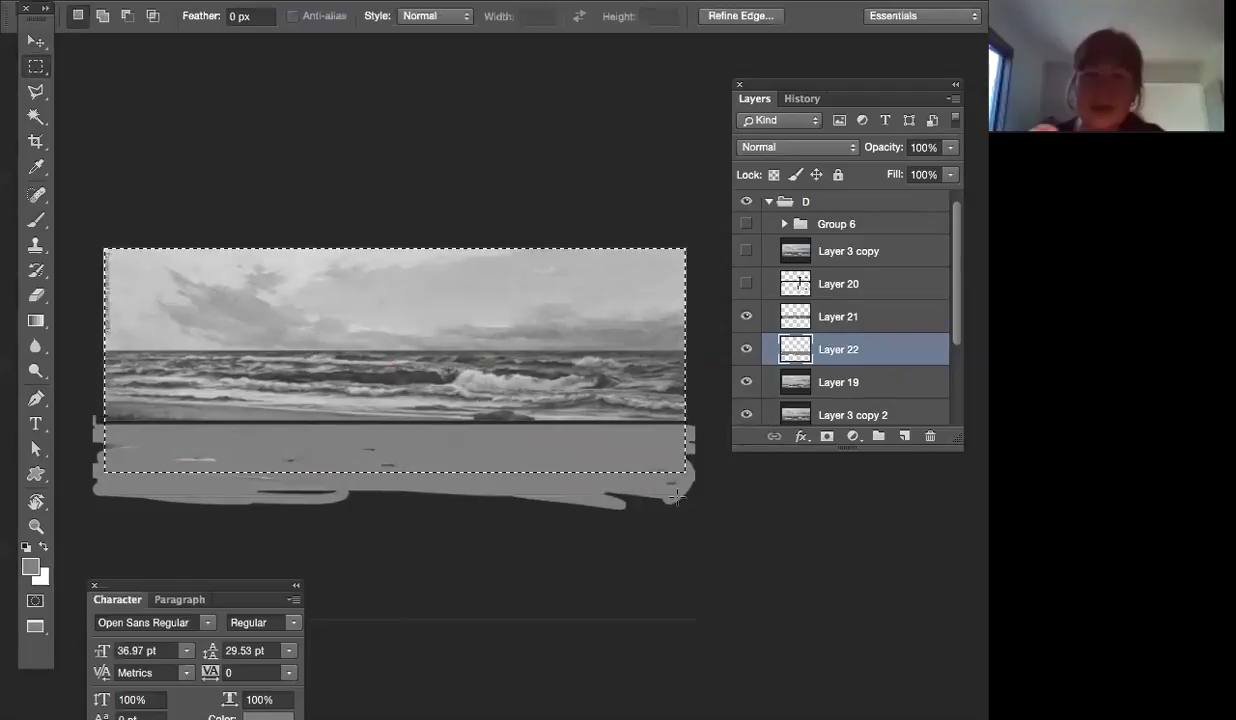
pyautogui.press('Delete')
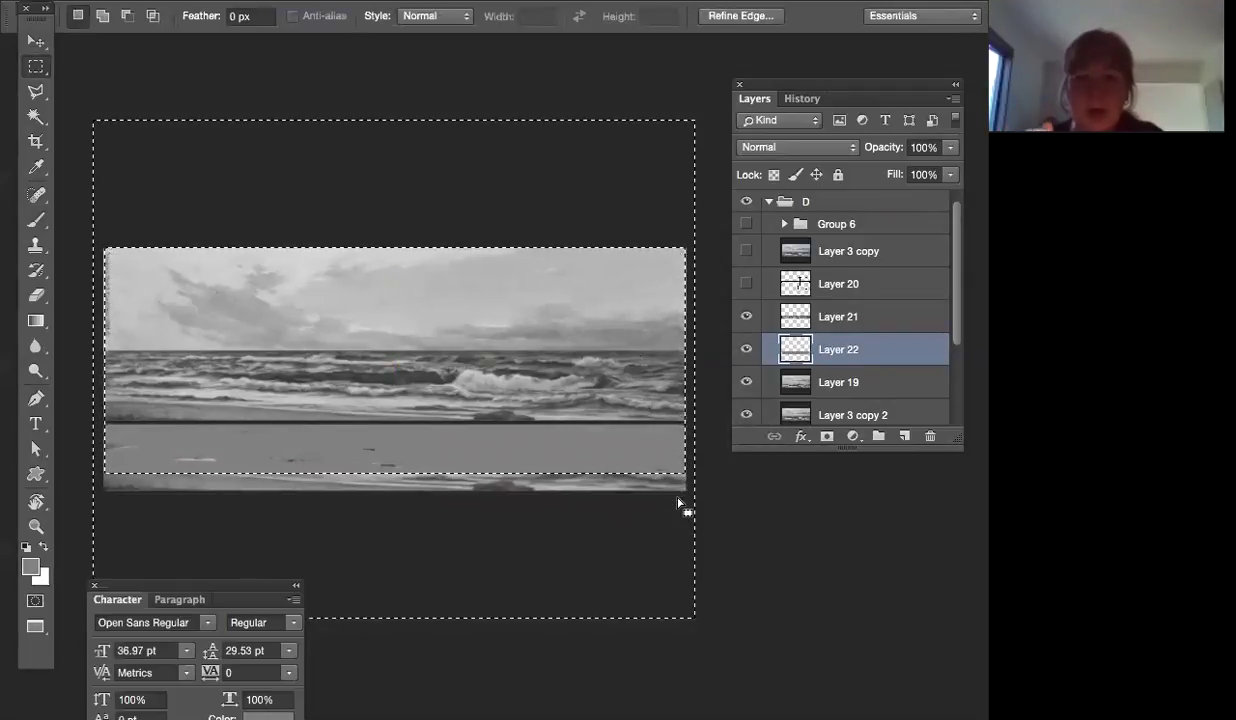
pyautogui.hotkey('ctrl', 'd')
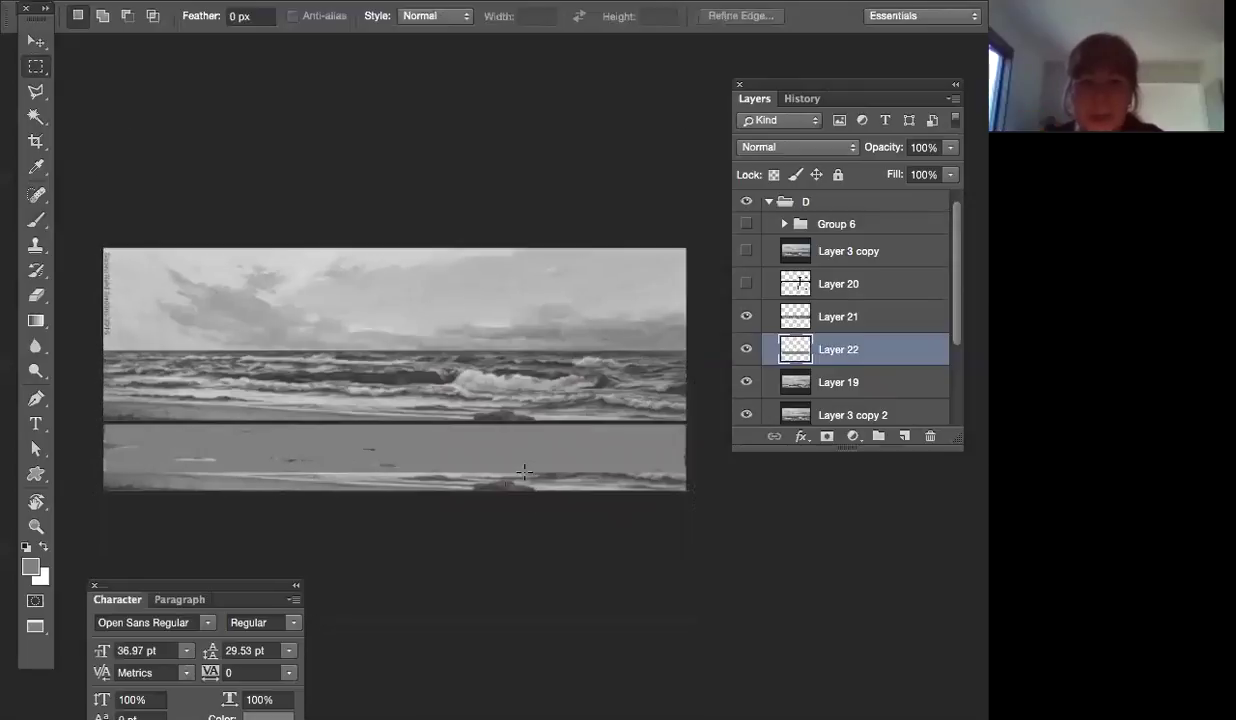
# Select Layer 22's gray strip with the Magic Wand, stretch it down to the painting's lower edge, and clear the selection
pyautogui.press('w')
pyautogui.click(525, 455)
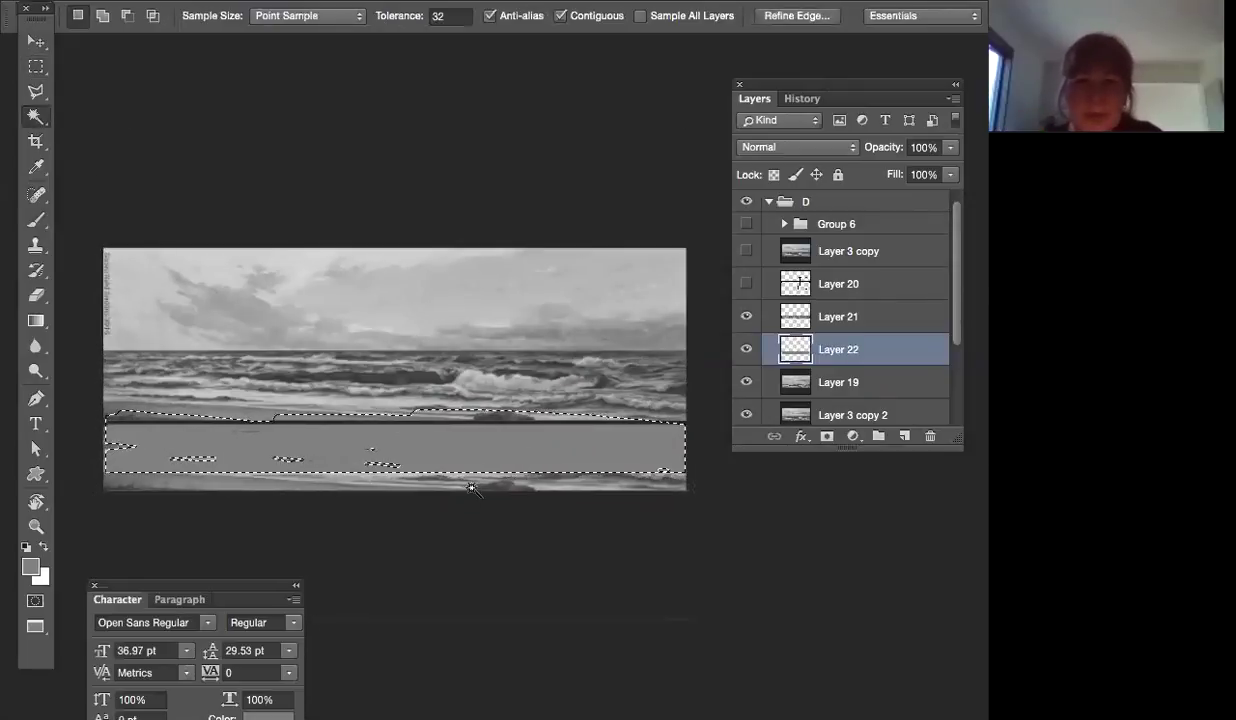
pyautogui.hotkey('ctrl', 't')
pyautogui.moveTo(395, 480); pyautogui.dragTo(390, 490)
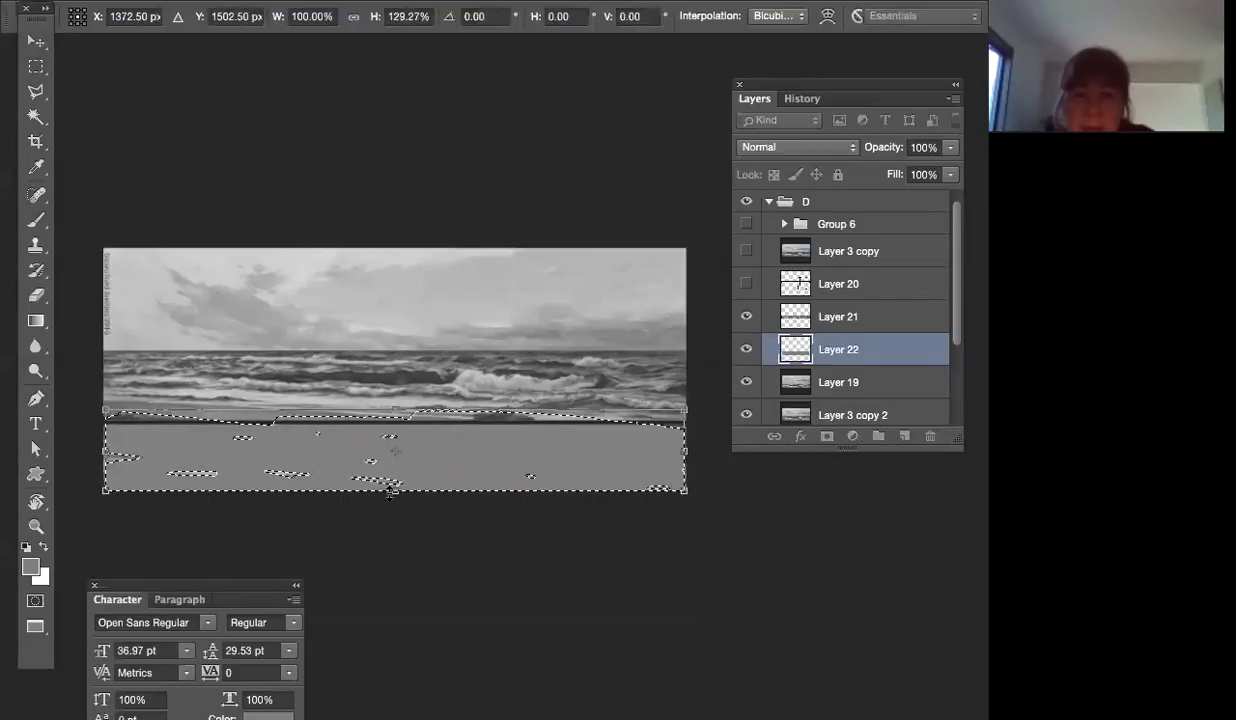
pyautogui.press('Return')
pyautogui.hotkey('ctrl', 'd')
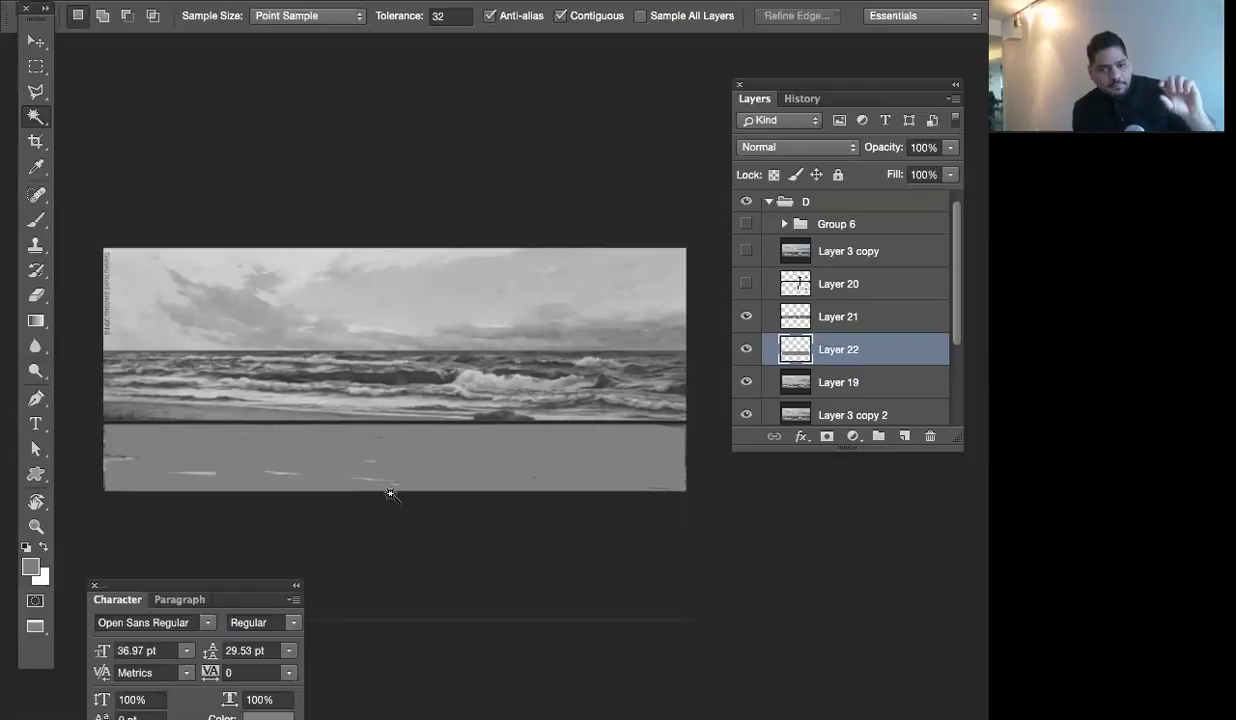
# Examine the raised-horizon version without the interface panels and compare it with Layers 21 and 22 hidden and shown
pyautogui.press('Tab')
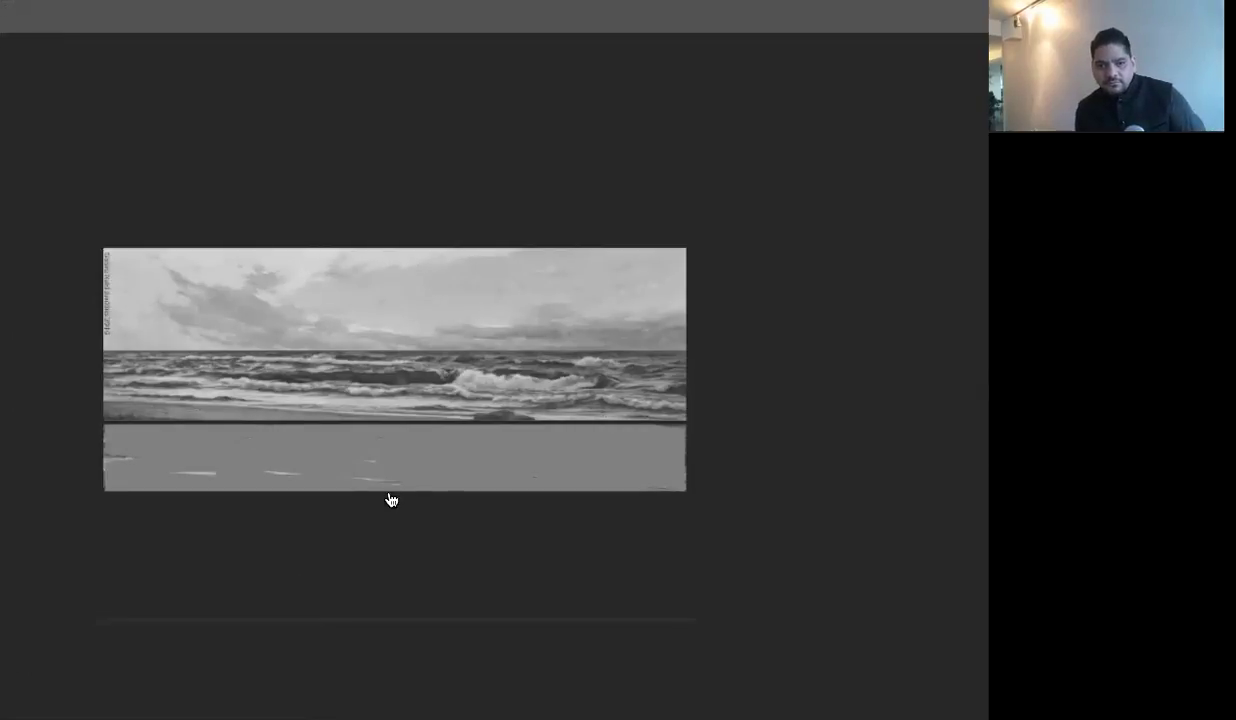
pyautogui.press('Tab')
pyautogui.press('Tab')
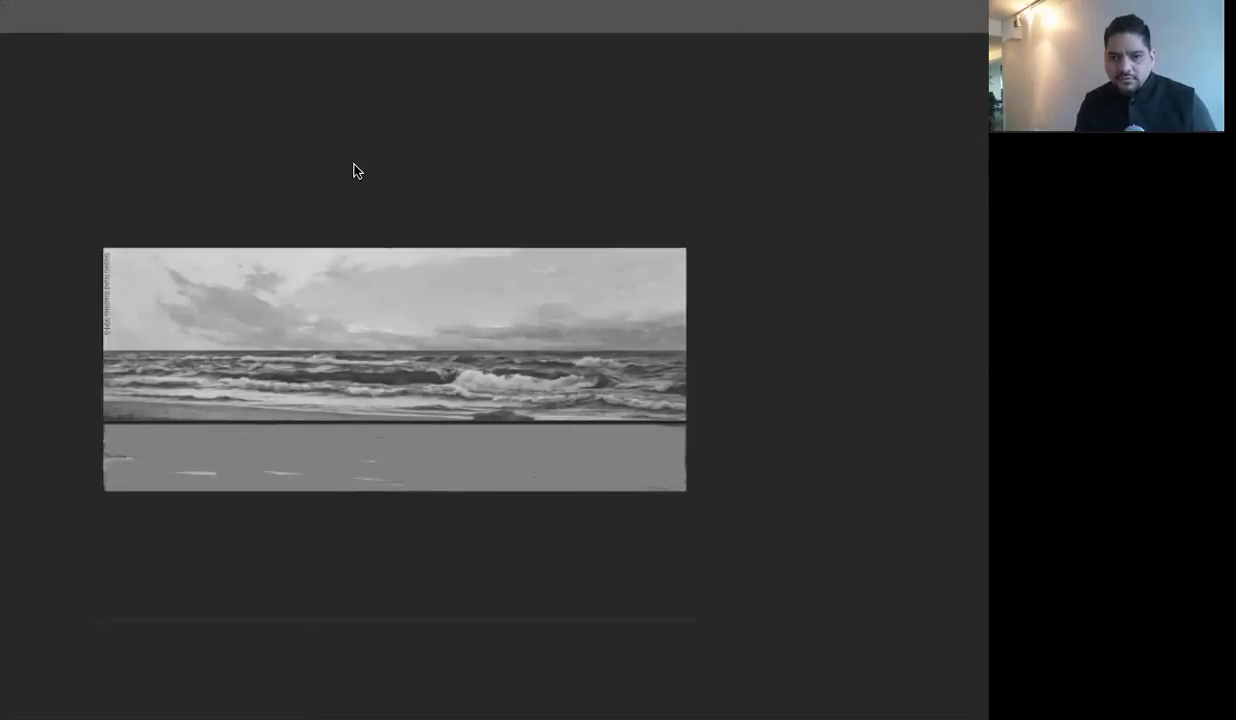
pyautogui.press('Tab')
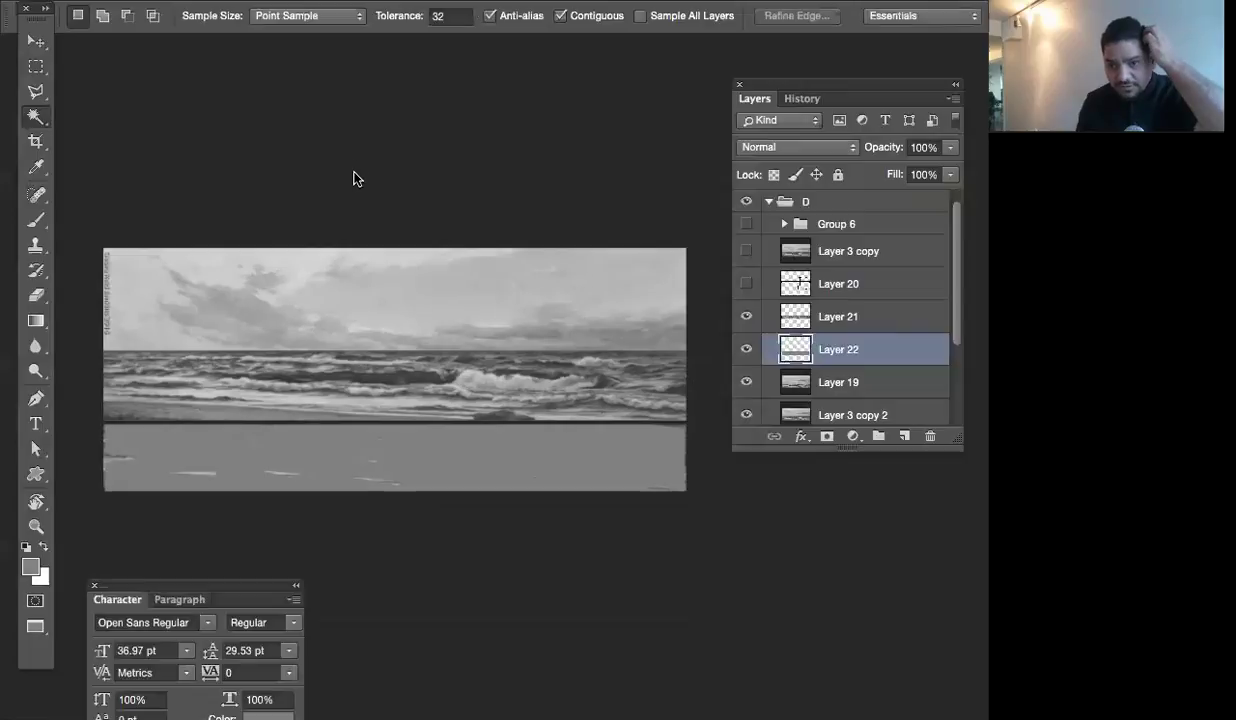
pyautogui.moveTo(746, 316); pyautogui.dragTo(746, 349)
pyautogui.click(749, 346)
pyautogui.click(747, 340)
pyautogui.click(746, 318)
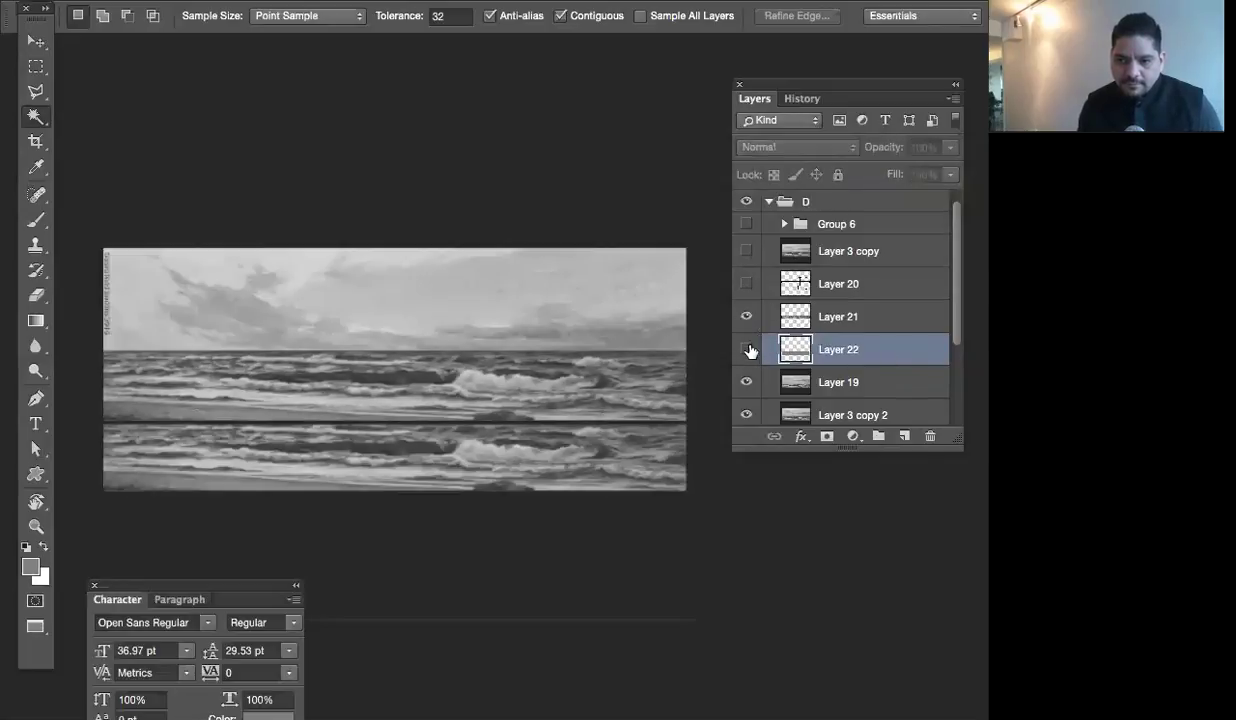
pyautogui.click(749, 349)
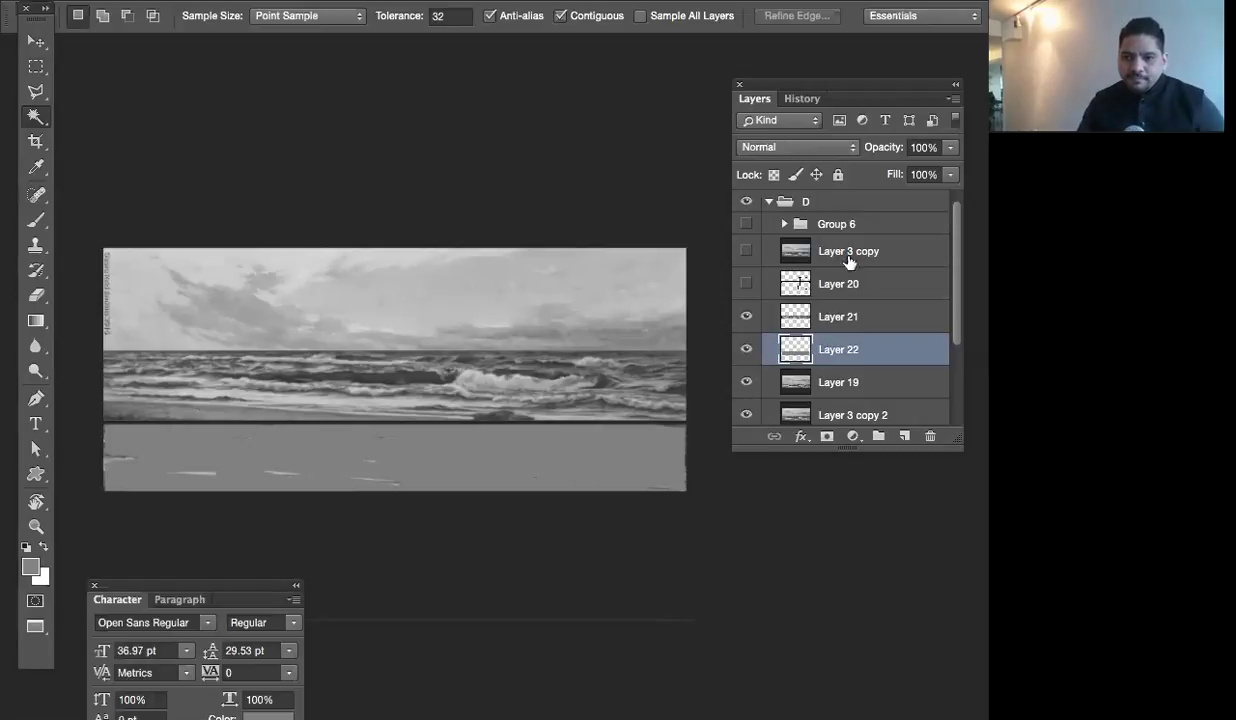
# Check the raised horizon against armature Group 6, and hide the group, Layers 22, 21, 19 and Layer 3 copy 2 to reveal the color painting
pyautogui.click(746, 226)
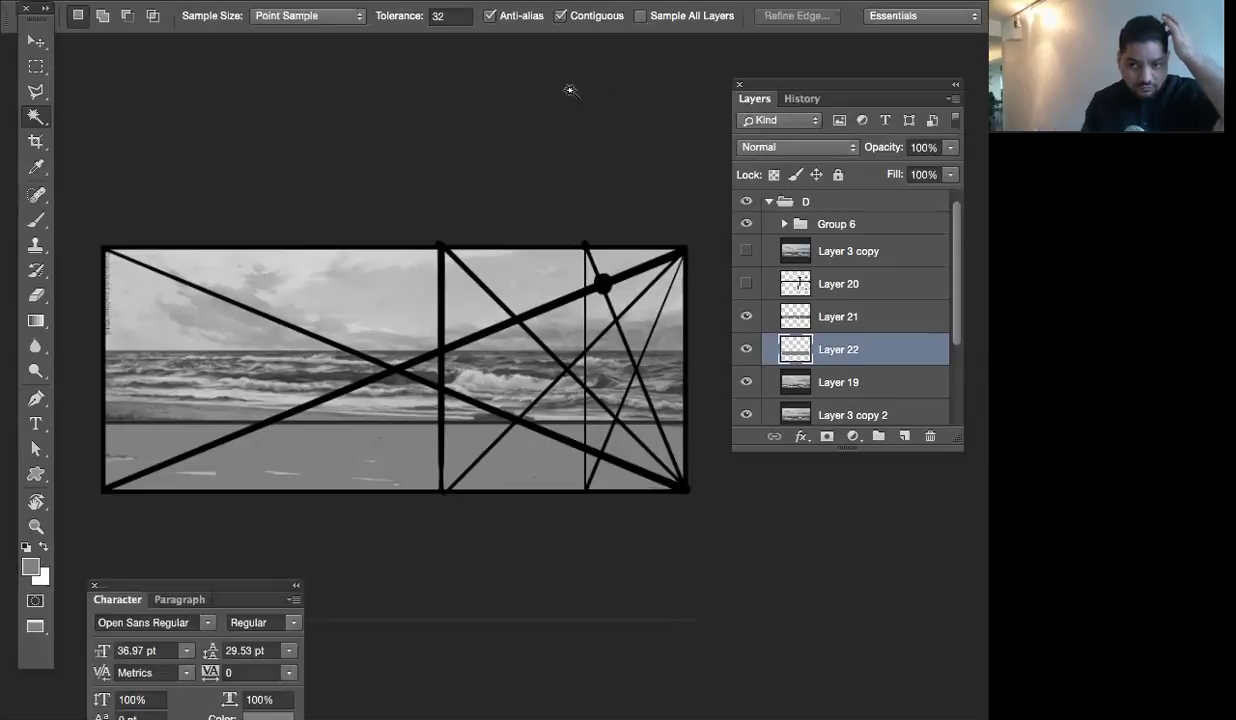
pyautogui.click(746, 349)
pyautogui.click(746, 316)
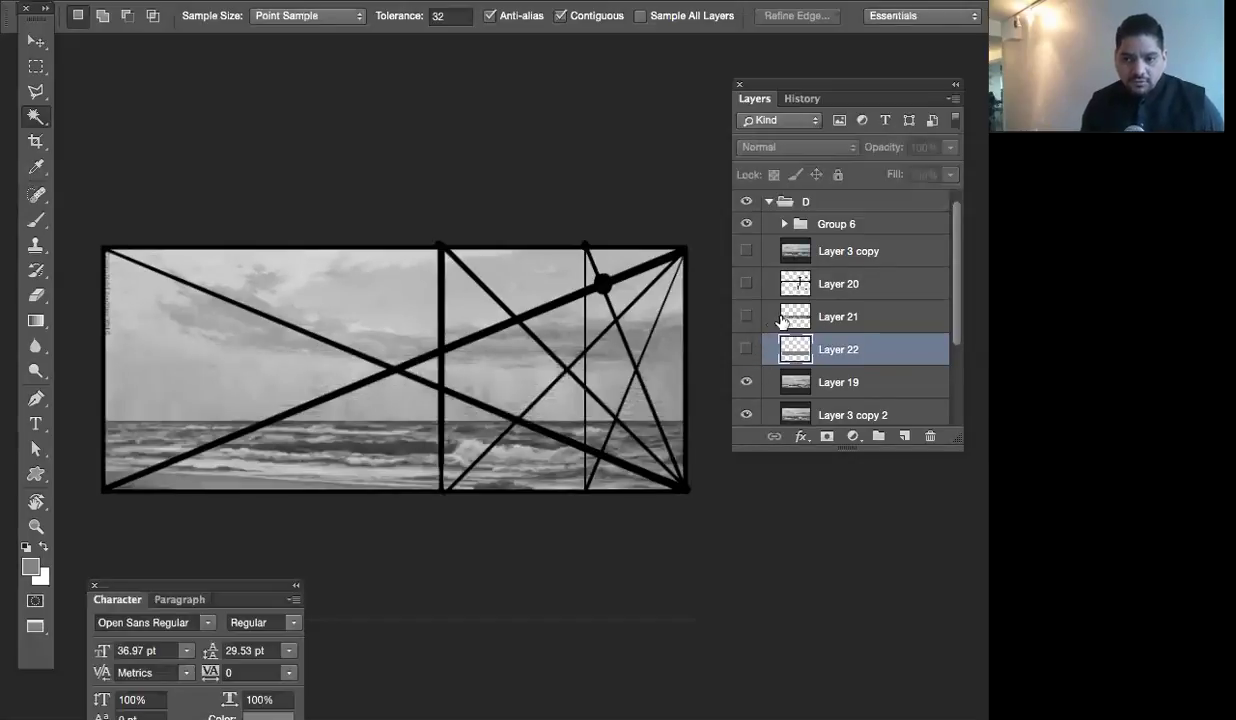
pyautogui.click(746, 224)
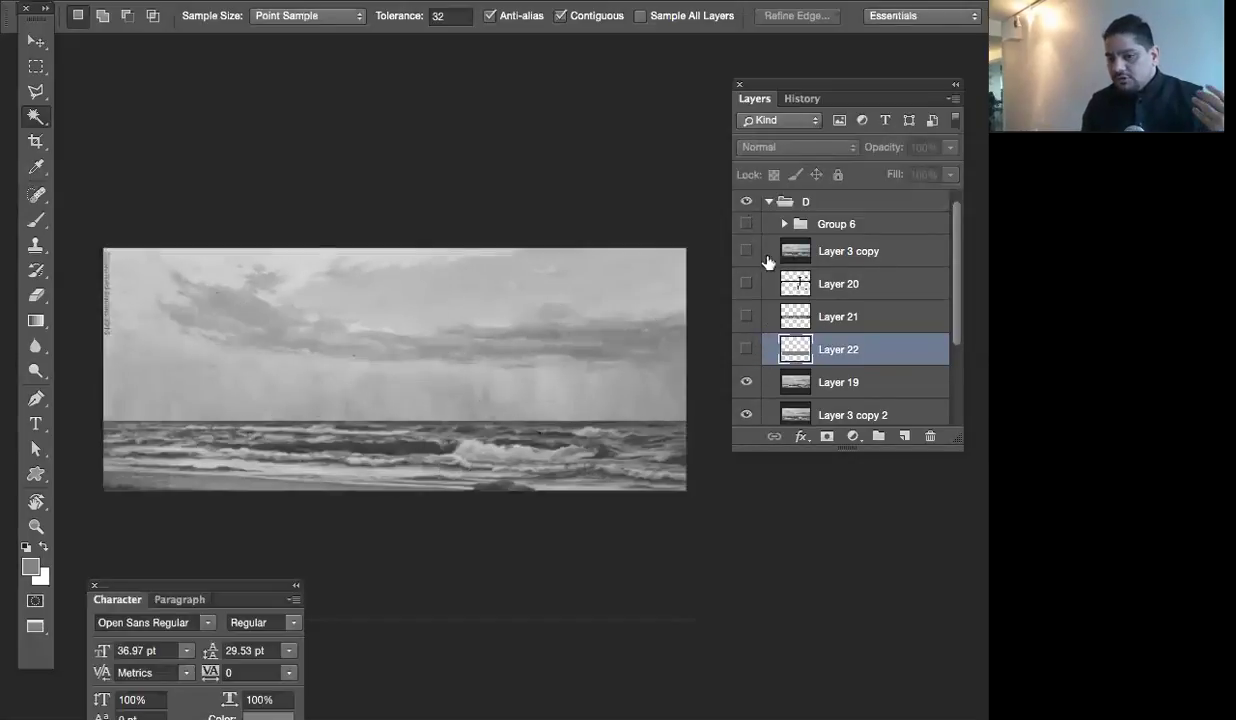
pyautogui.click(746, 382)
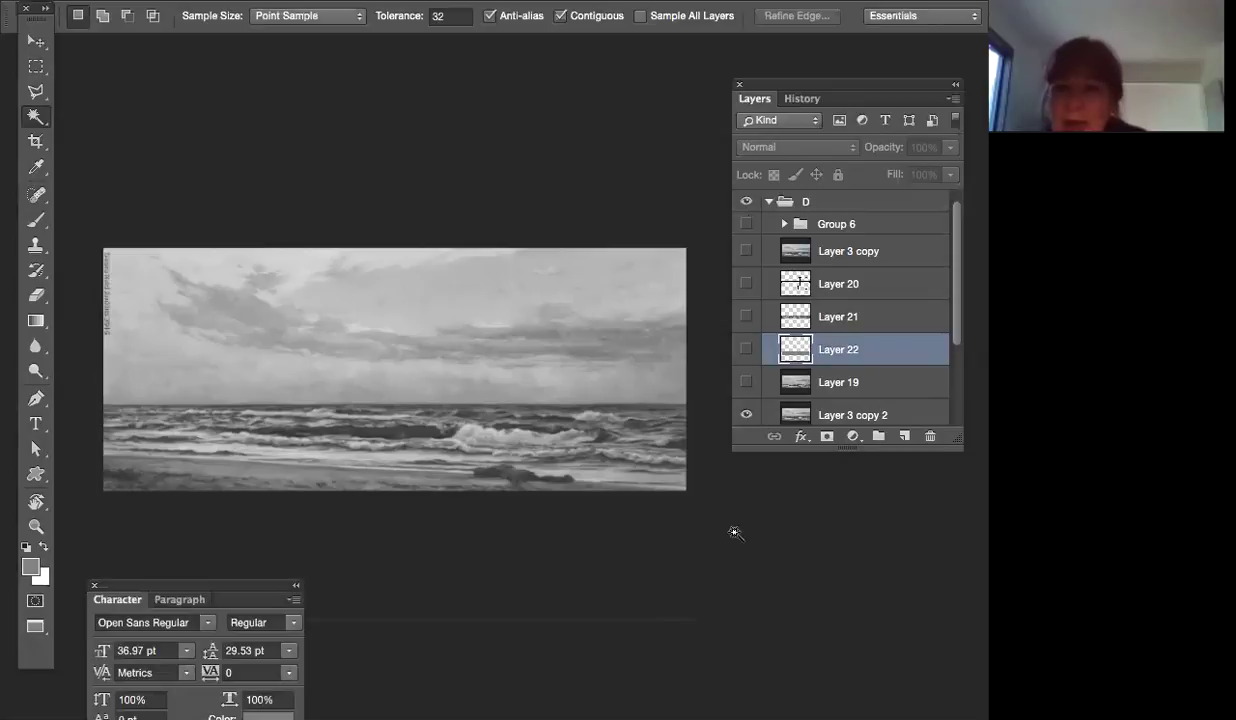
pyautogui.click(745, 414)
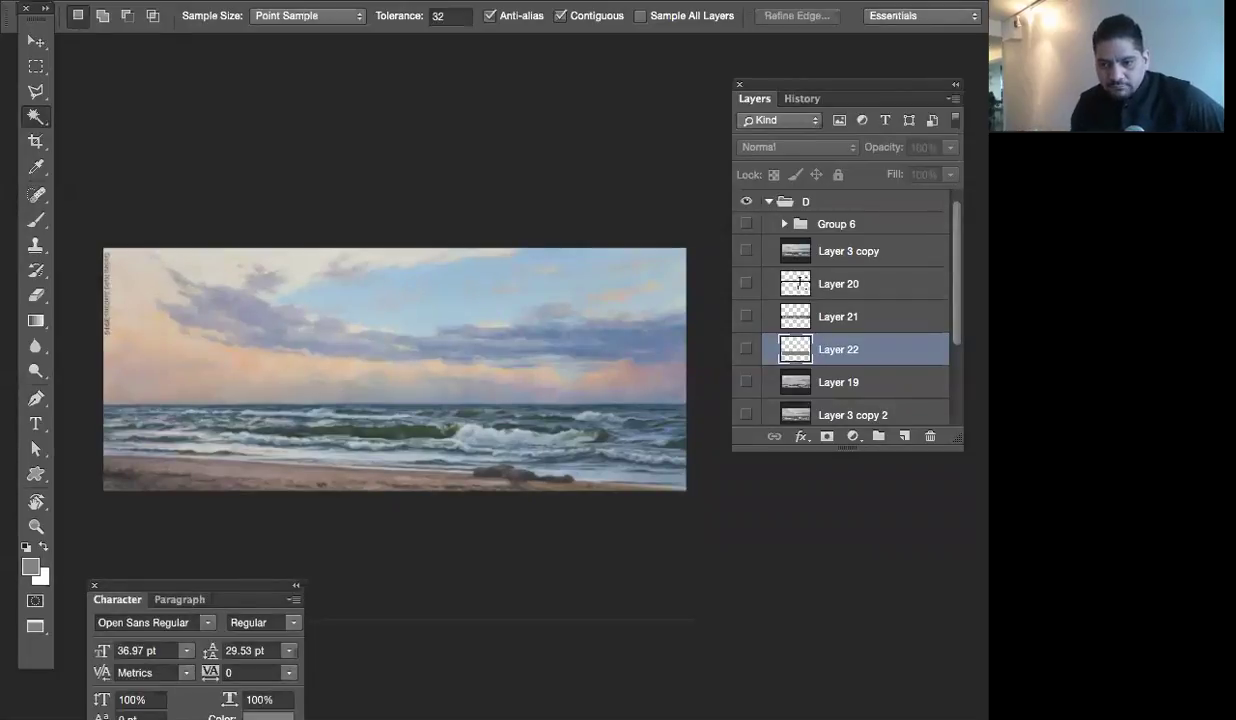
# Show Layer 19 with the armature Group 6 over it, keep Layer 21 hidden, and make Layer 19 the active layer
pyautogui.click(746, 316)
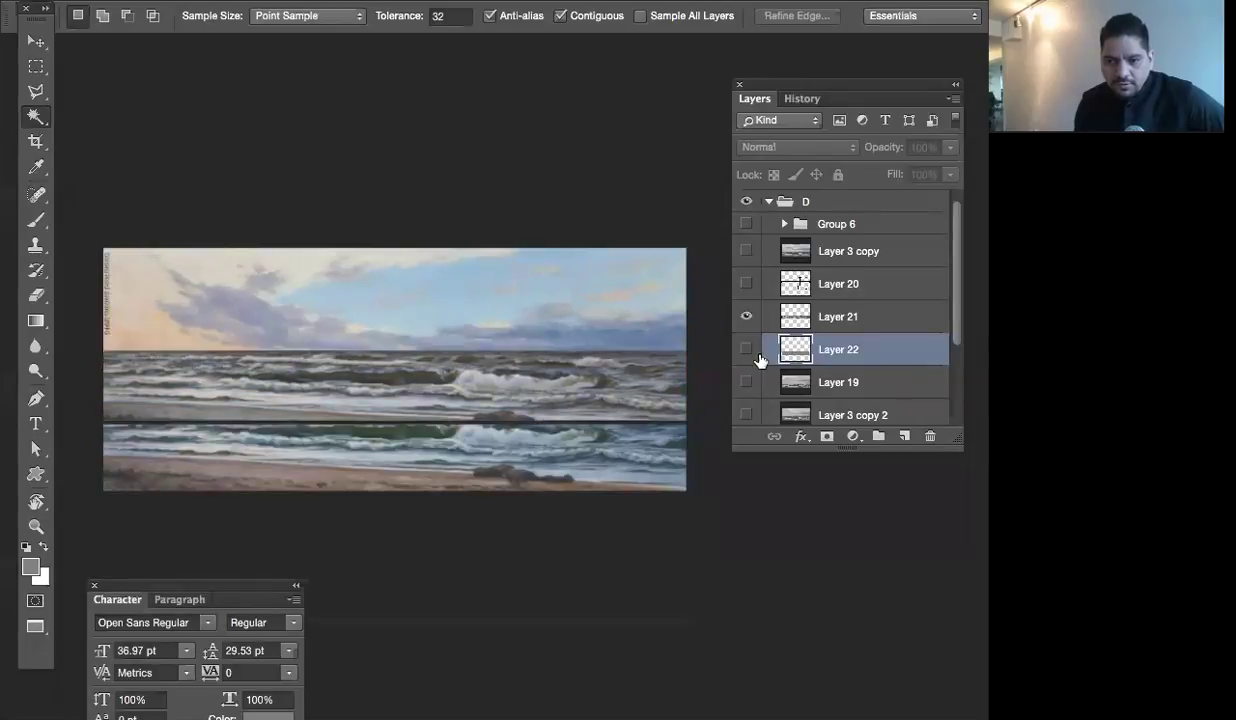
pyautogui.click(746, 316)
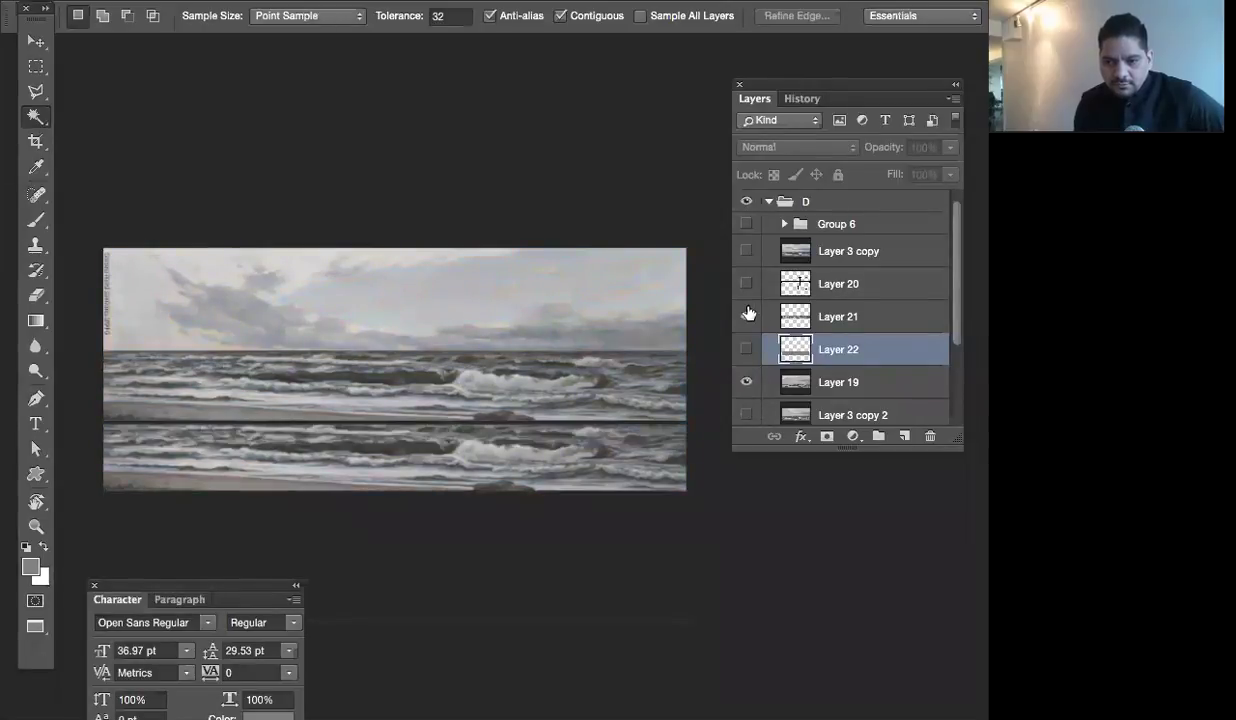
pyautogui.click(746, 382)
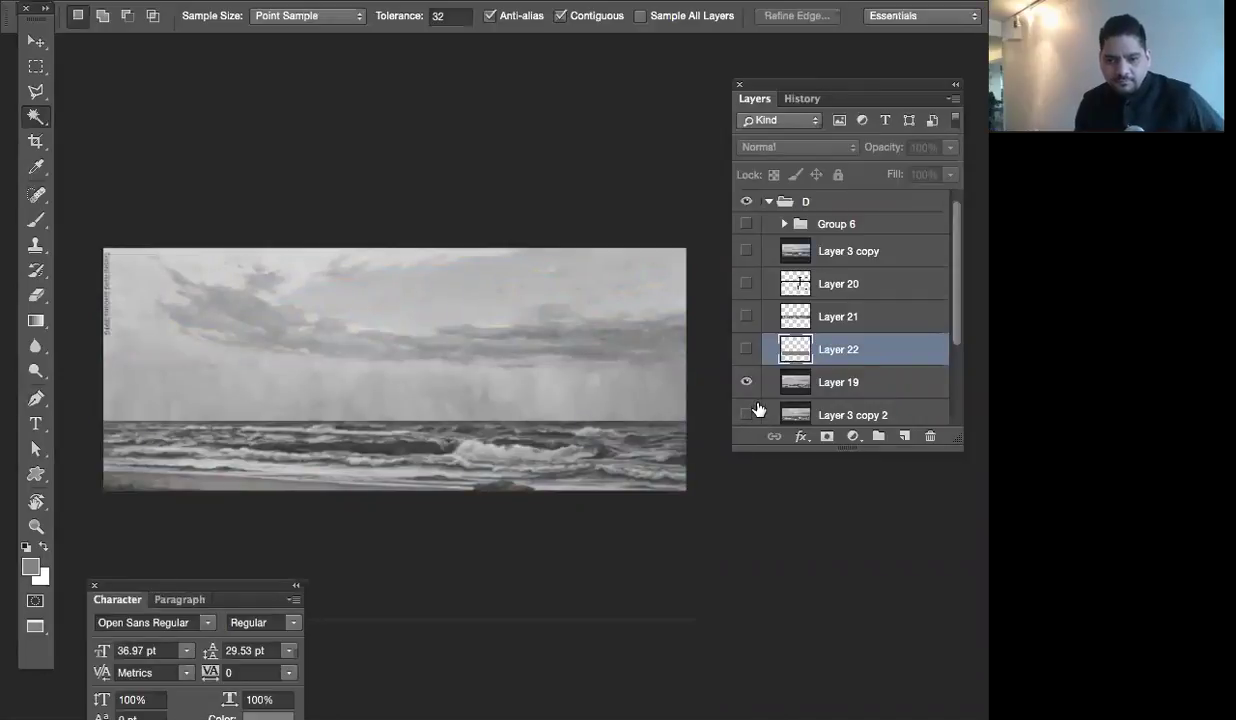
pyautogui.click(830, 384)
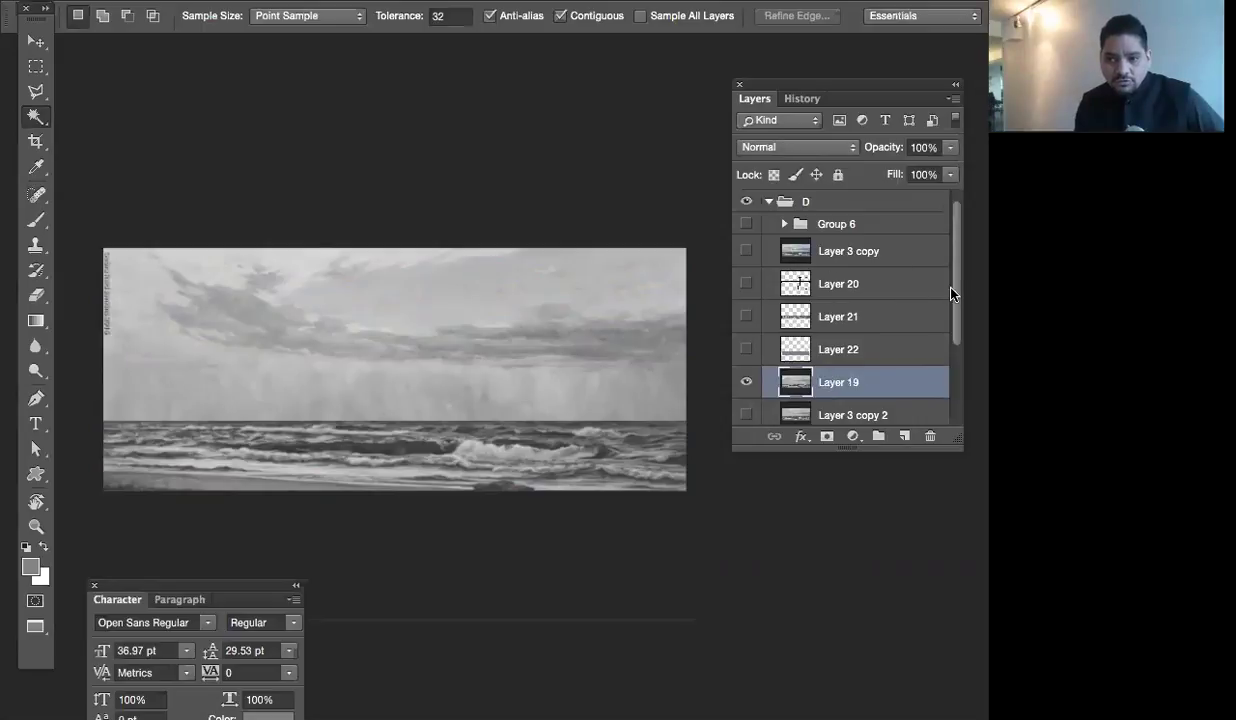
pyautogui.scroll(1, 955, 275)
pyautogui.click(746, 246)
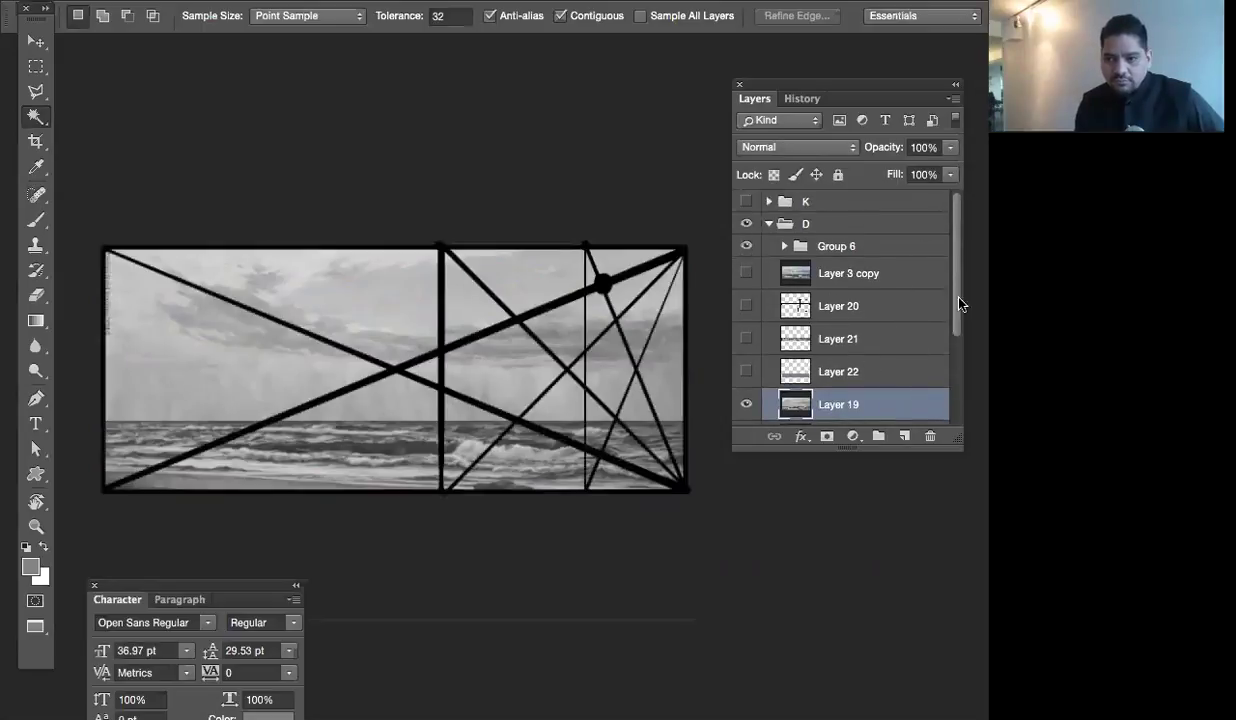
# Select Layer 19's sea below the horizon with a rectangular marquee and move it downward past the painting's lower edge
pyautogui.scroll(-2, 955, 318)
pyautogui.press('m')
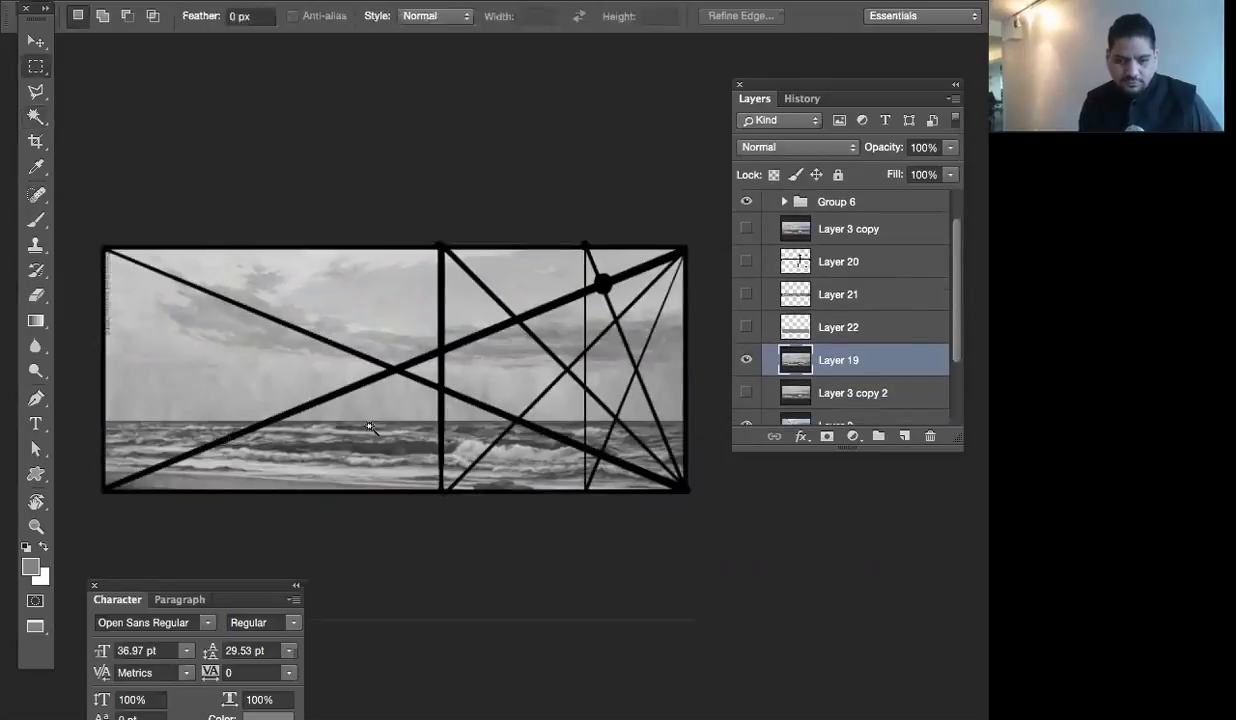
pyautogui.moveTo(98, 421); pyautogui.dragTo(695, 497)
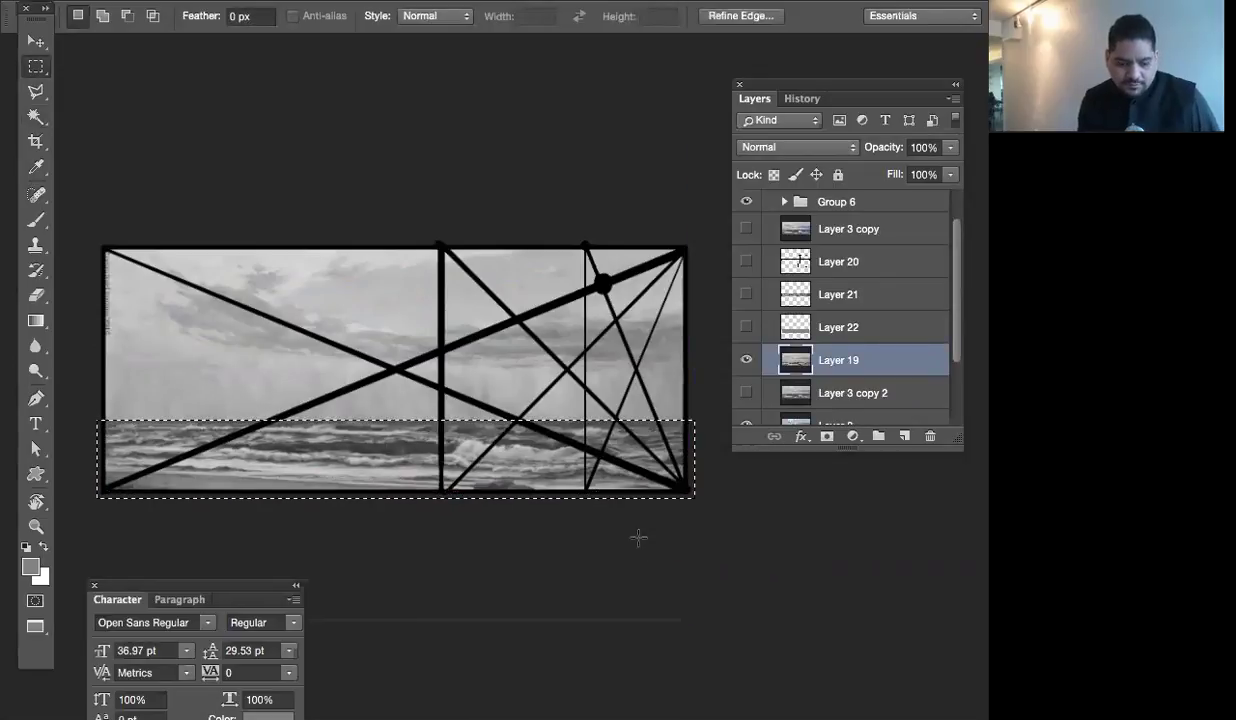
pyautogui.press('v')
pyautogui.moveTo(372, 441); pyautogui.dragTo(371, 476)
# Move a strip of Layer 19's dark background up to cover the sea overflowing below the painting, and clear the selection
pyautogui.press('m')
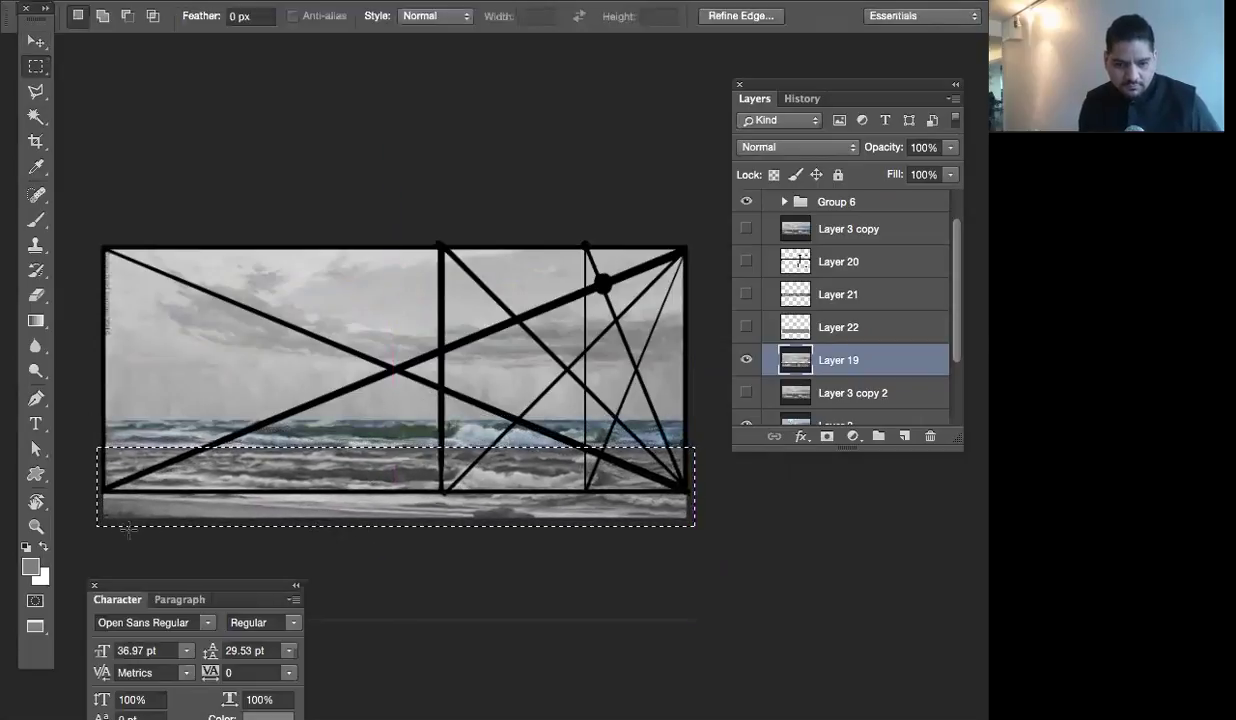
pyautogui.moveTo(94, 541)
pyautogui.mouseDown()
pyautogui.moveTo(497, 580)
pyautogui.moveTo(695, 578)
pyautogui.mouseUp()
pyautogui.press('v')
pyautogui.moveTo(428, 566); pyautogui.dragTo(433, 524)
pyautogui.hotkey('ctrl', 'd')
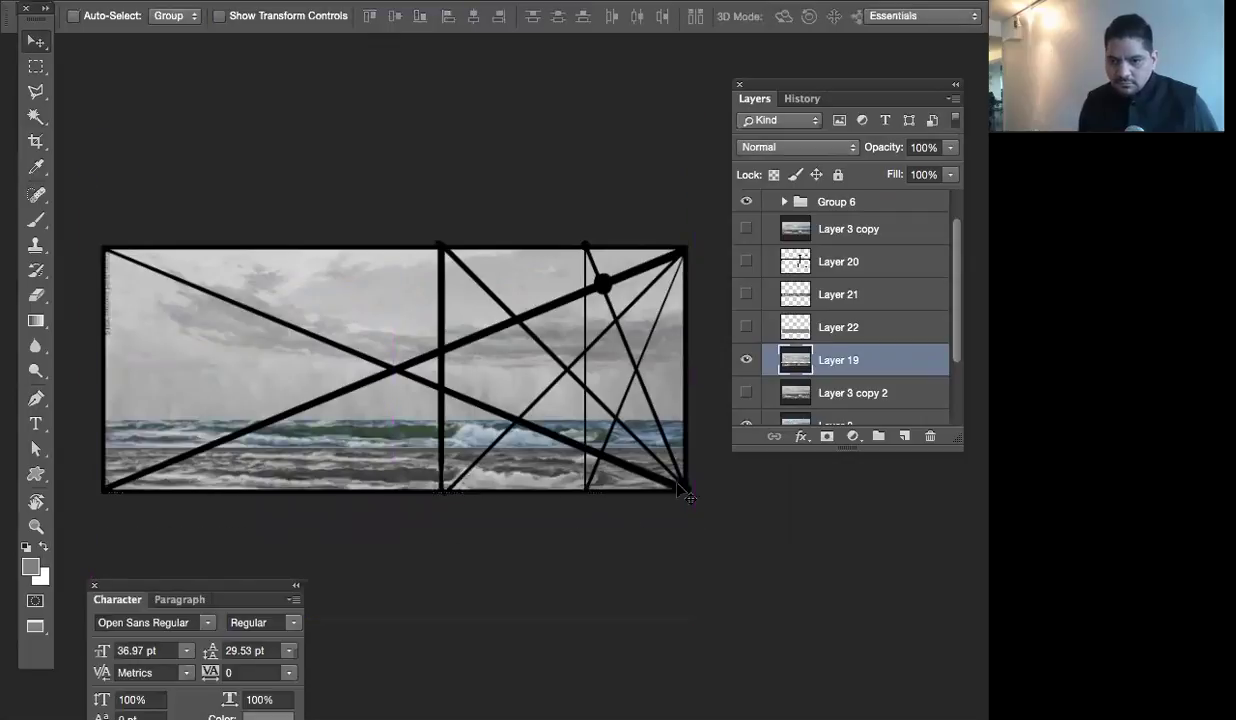
pyautogui.click(823, 330)
pyautogui.click(817, 390)
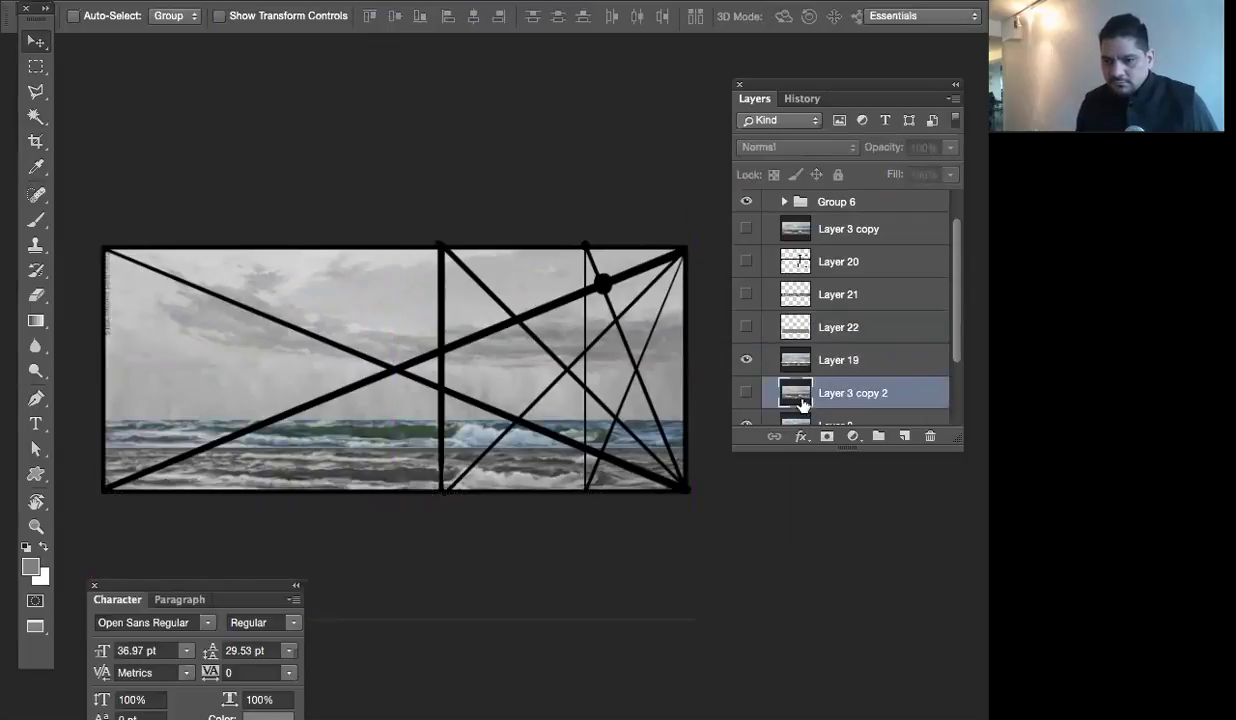
pyautogui.click(746, 394)
pyautogui.click(746, 394)
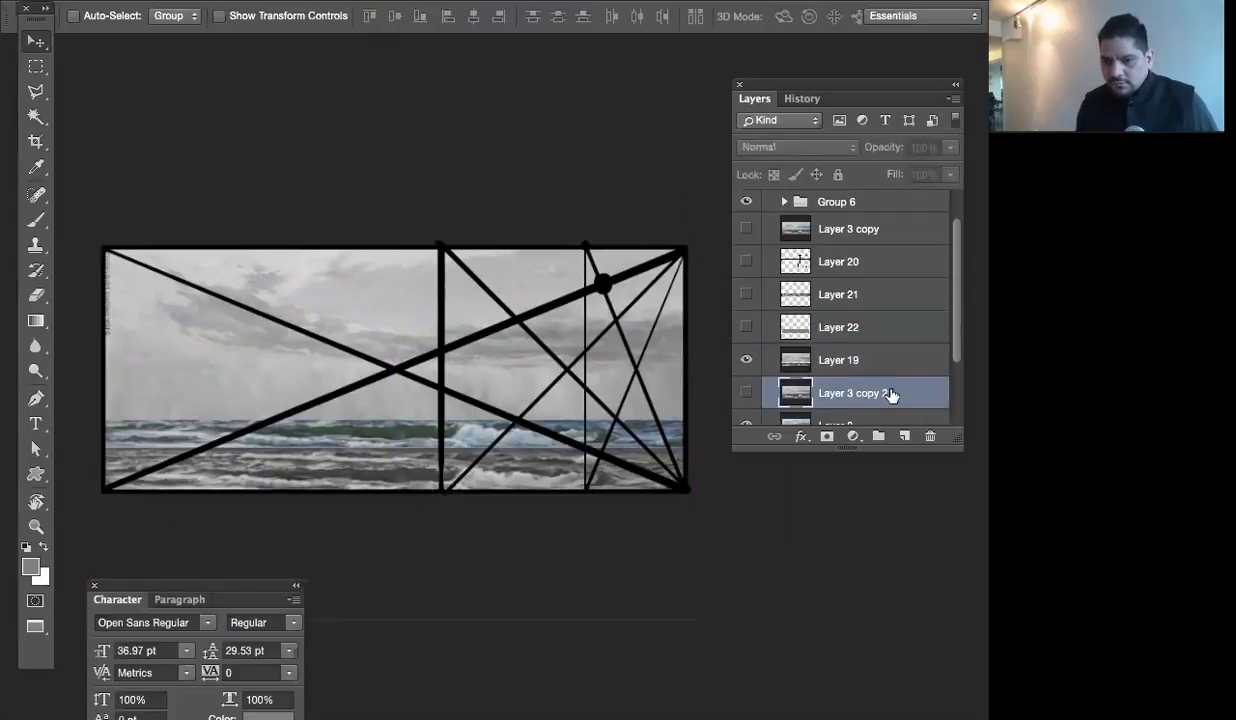
pyautogui.hotkey('ctrl', 'j')
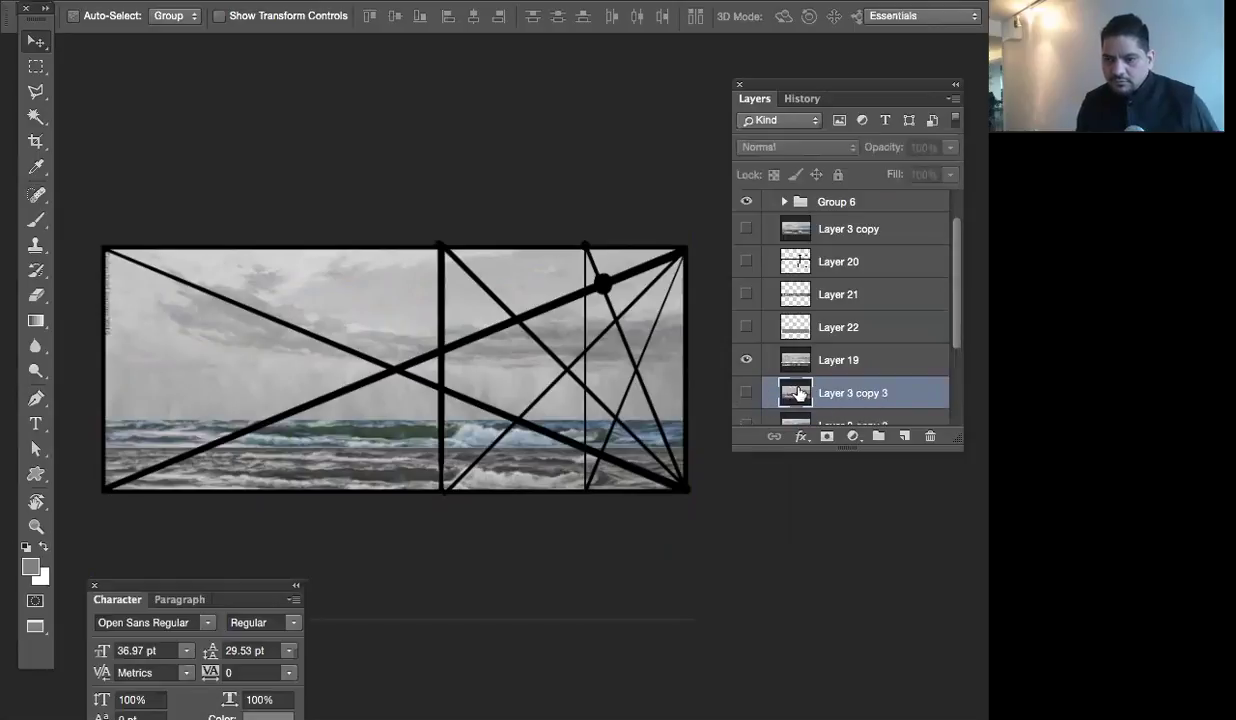
pyautogui.press('Delete')
# Try to stretch a strip of Layer 19's sky above the horizon down over the colored gap
pyautogui.click(810, 360)
pyautogui.click(746, 360)
pyautogui.click(746, 360)
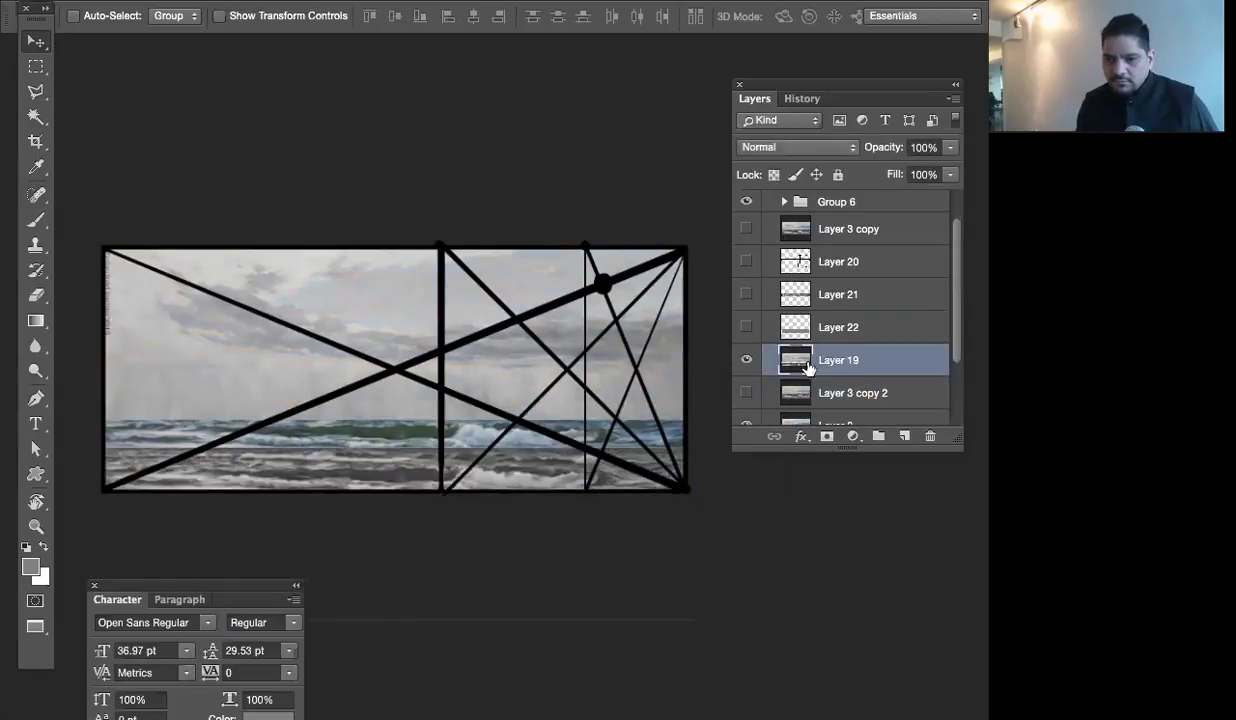
pyautogui.press('m')
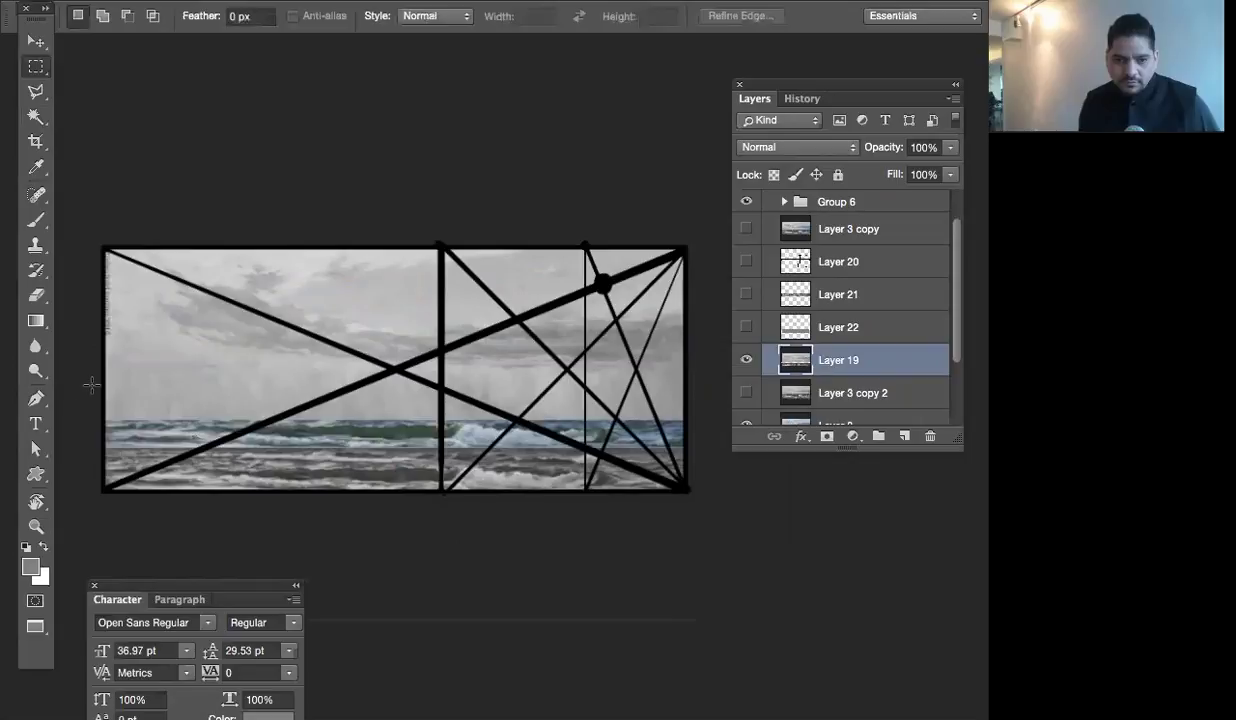
pyautogui.moveTo(97, 386); pyautogui.dragTo(686, 419)
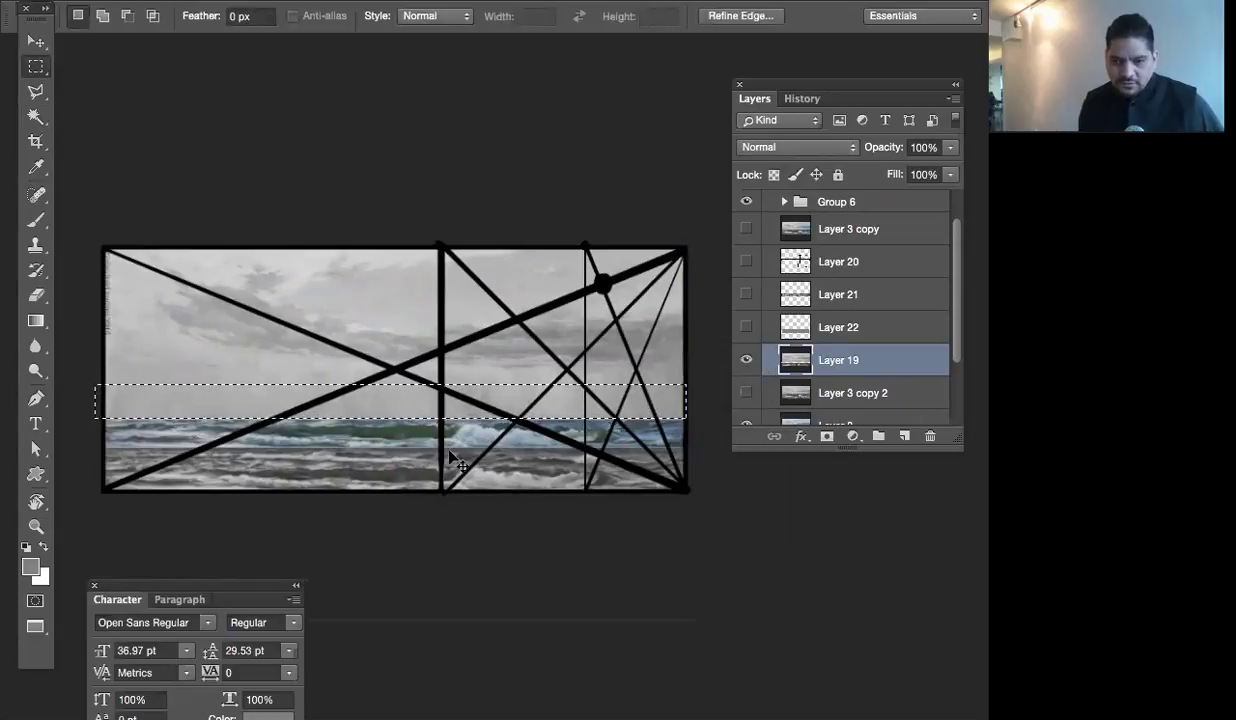
pyautogui.hotkey('ctrl', 't')
pyautogui.moveTo(390, 418)
pyautogui.mouseDown()
pyautogui.moveTo(391, 452)
pyautogui.moveTo(391, 435)
pyautogui.mouseUp()
pyautogui.press('Return')
pyautogui.hotkey('ctrl', 'd')
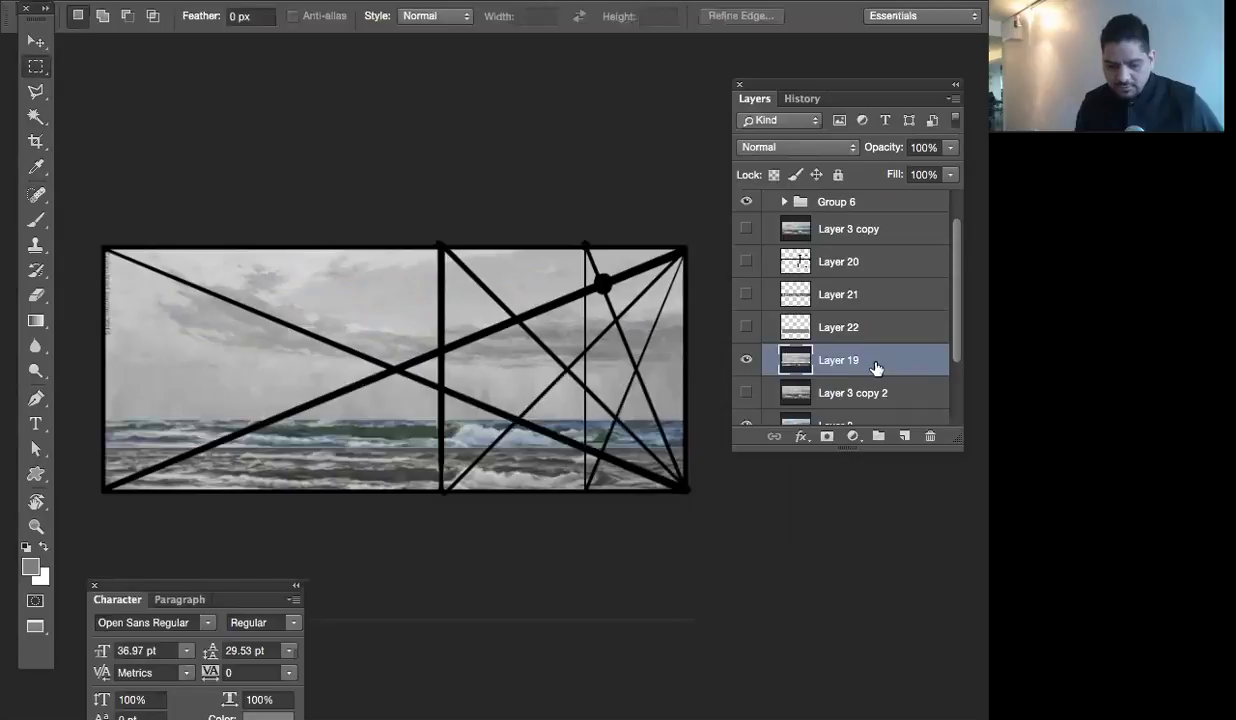
# Duplicate Layer 19, and on the original stretch the sky strip above the horizon down to the lowered sea, filling the colored gap
pyautogui.hotkey('ctrl', 'j')
pyautogui.click(870, 392)
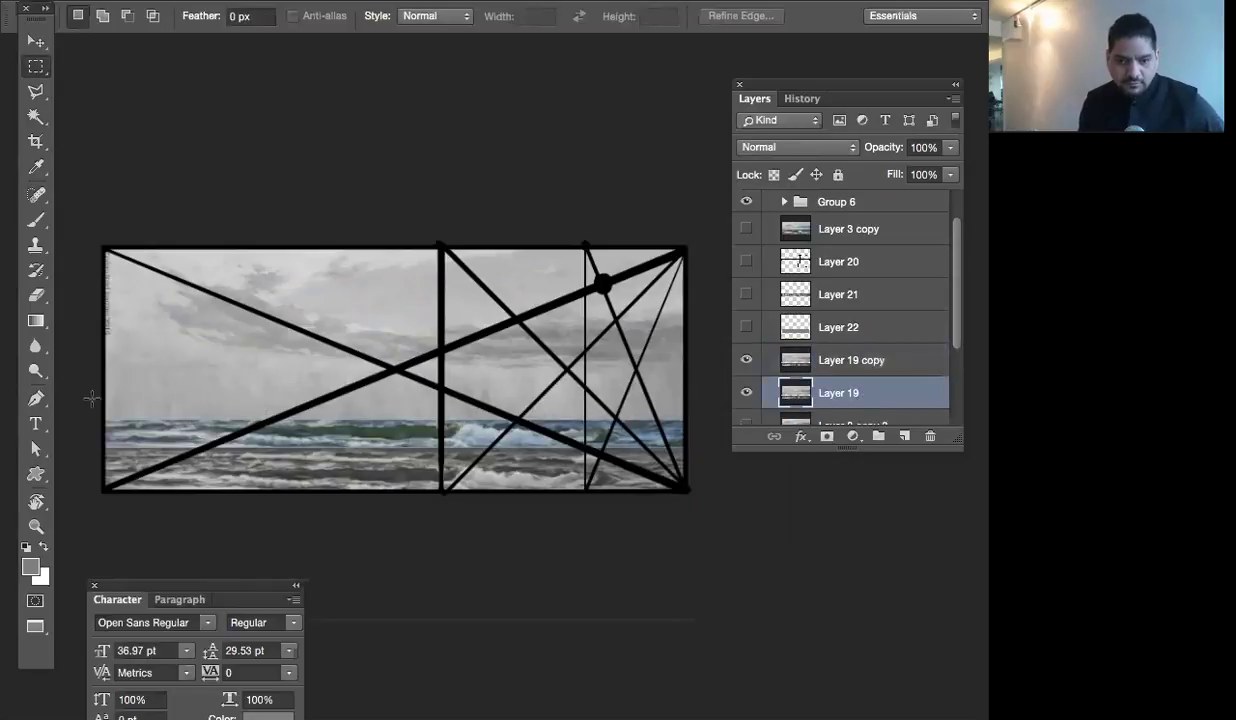
pyautogui.moveTo(93, 381); pyautogui.dragTo(695, 417)
pyautogui.hotkey('ctrl', 't')
pyautogui.moveTo(393, 418); pyautogui.dragTo(393, 462)
pyautogui.press('Return')
pyautogui.hotkey('ctrl', 'd')
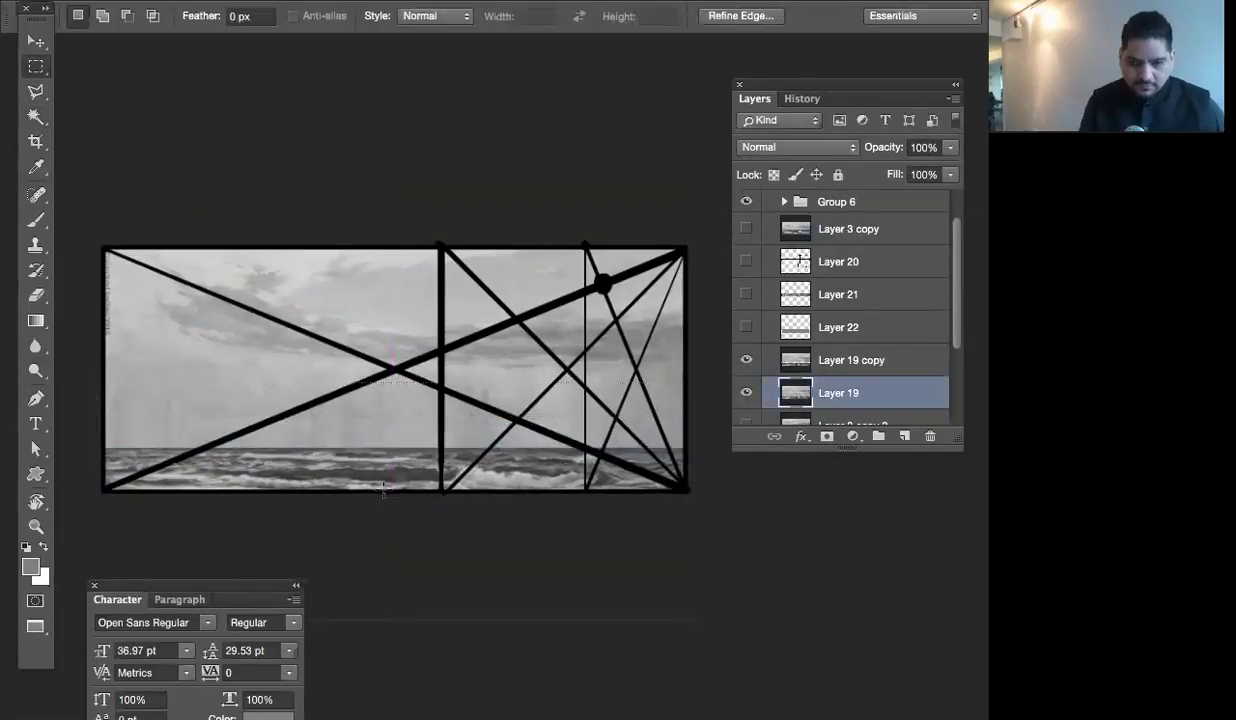
# Hide the armature Group 6 and examine the lowered-horizon seascape without the interface panels
pyautogui.click(746, 201)
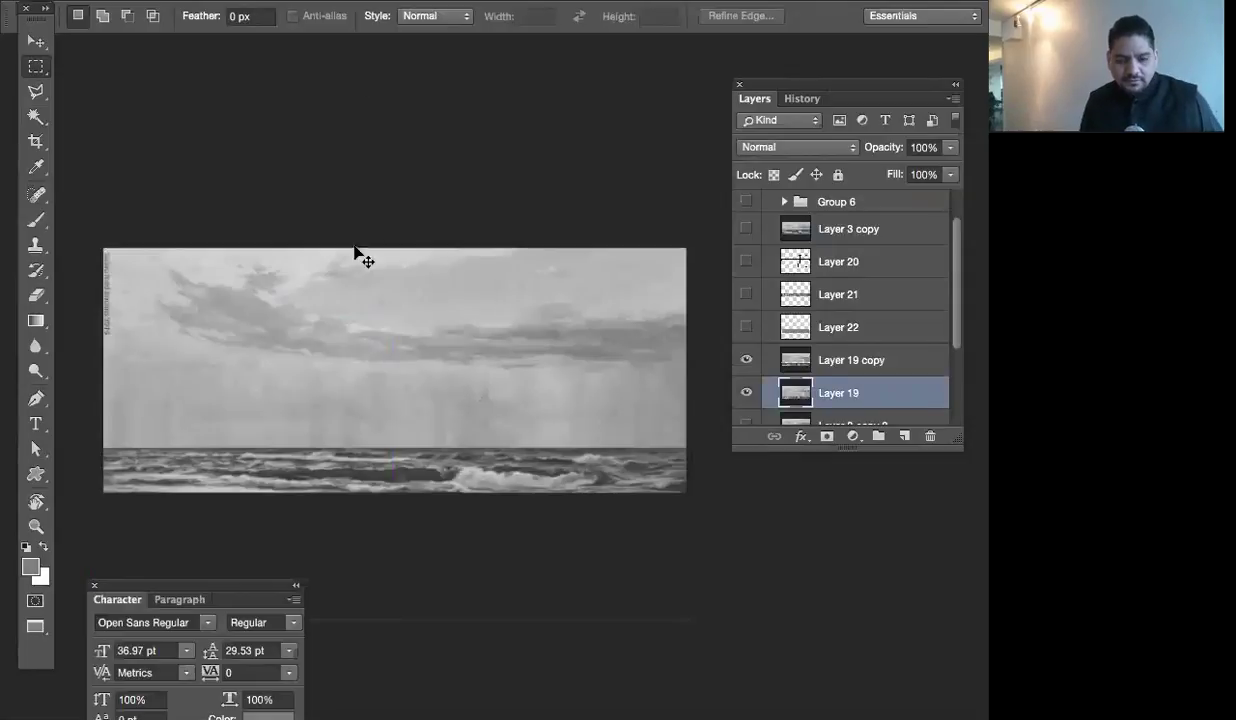
pyautogui.press('Tab')
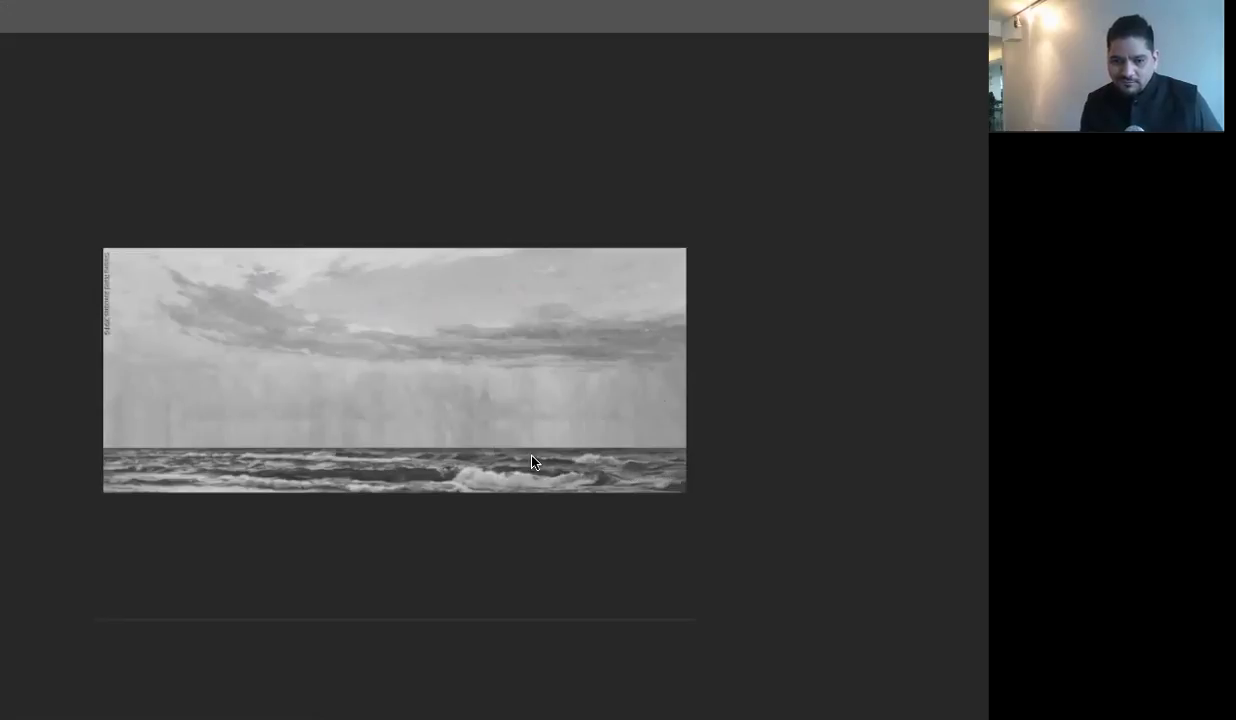
pyautogui.press('Tab')
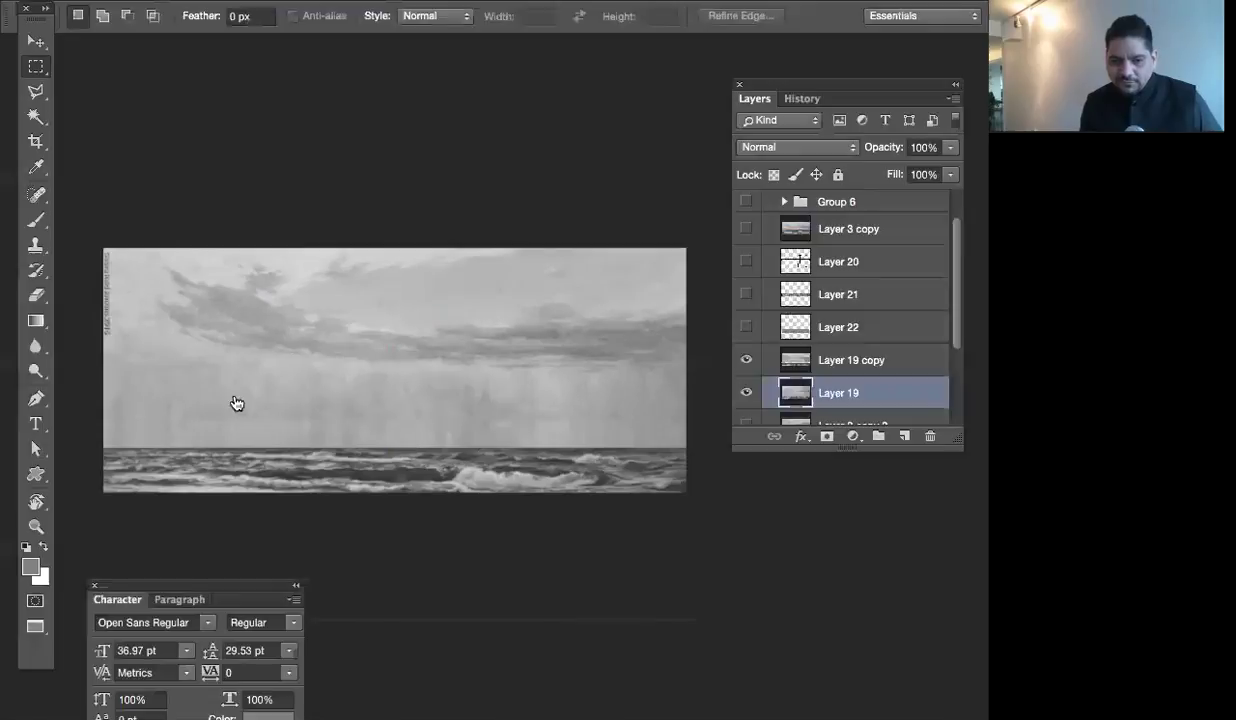
# Paste the copied supper painting, place its layer above Layer 3 copy, and enlarge it to about 154% to span the seascape's height
pyautogui.hotkey('ctrl', 'v')
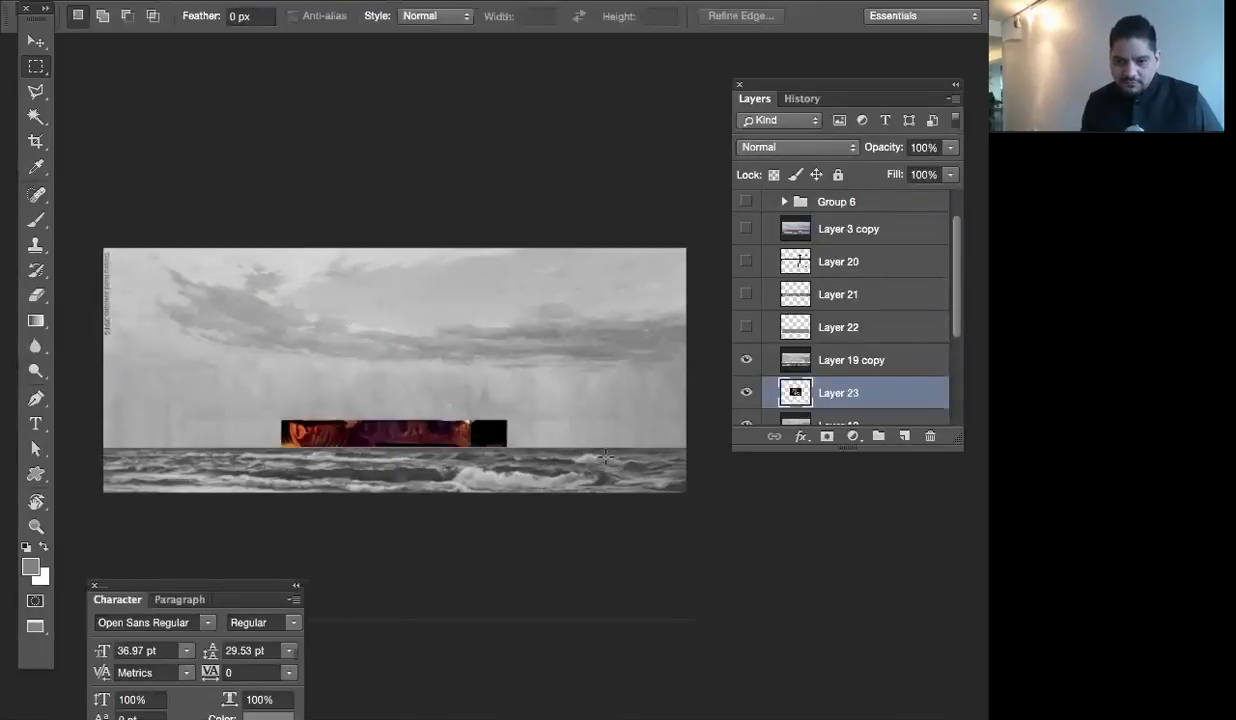
pyautogui.moveTo(850, 383); pyautogui.dragTo(880, 214)
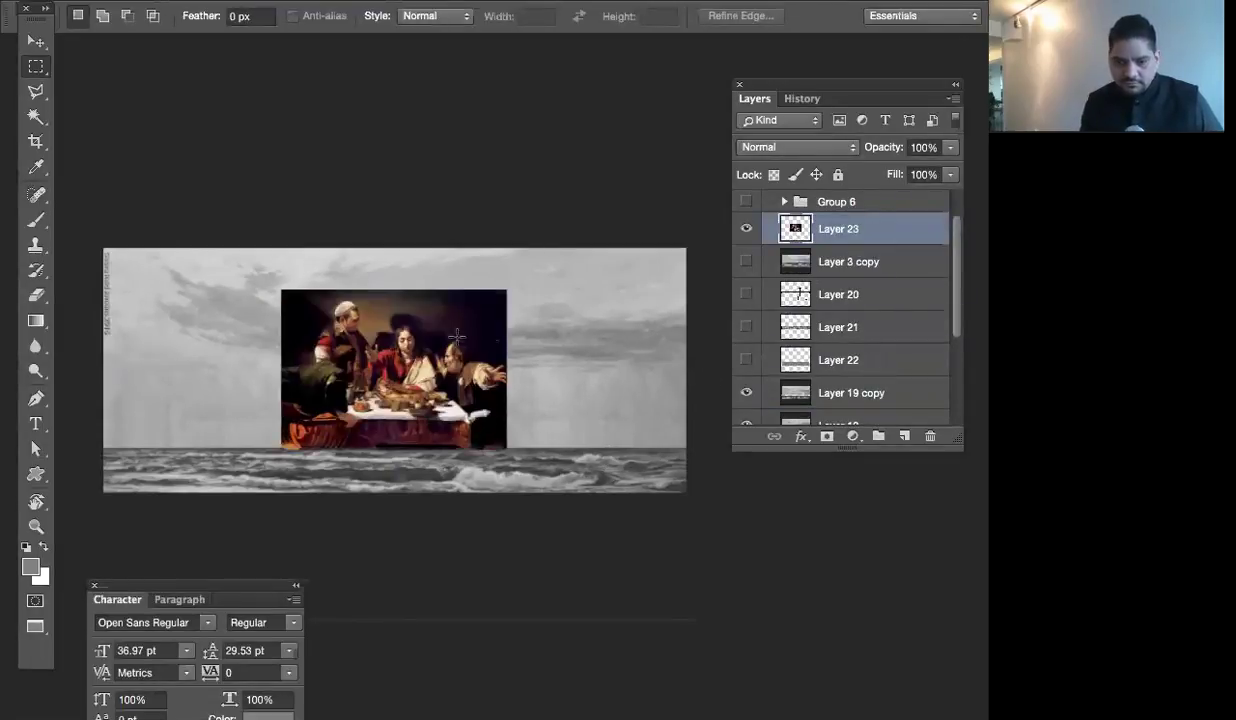
pyautogui.hotkey('ctrl', 't')
pyautogui.moveTo(507, 290); pyautogui.dragTo(575, 259)
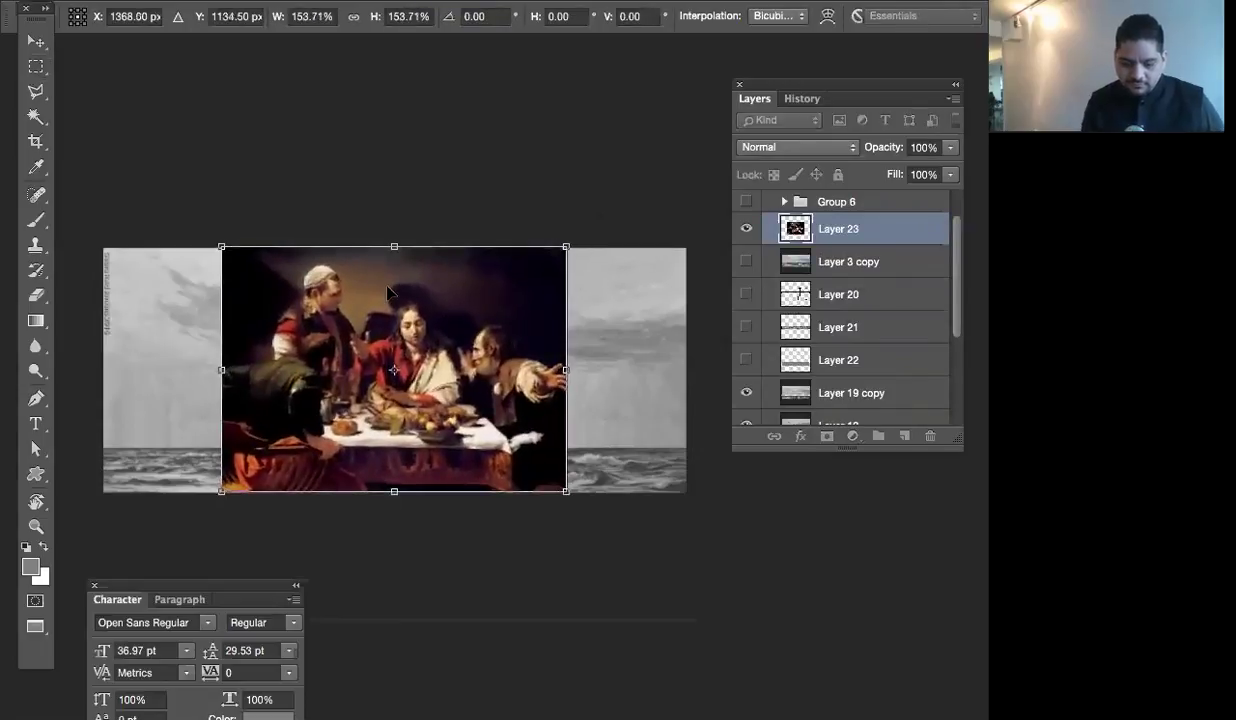
pyautogui.press('m')
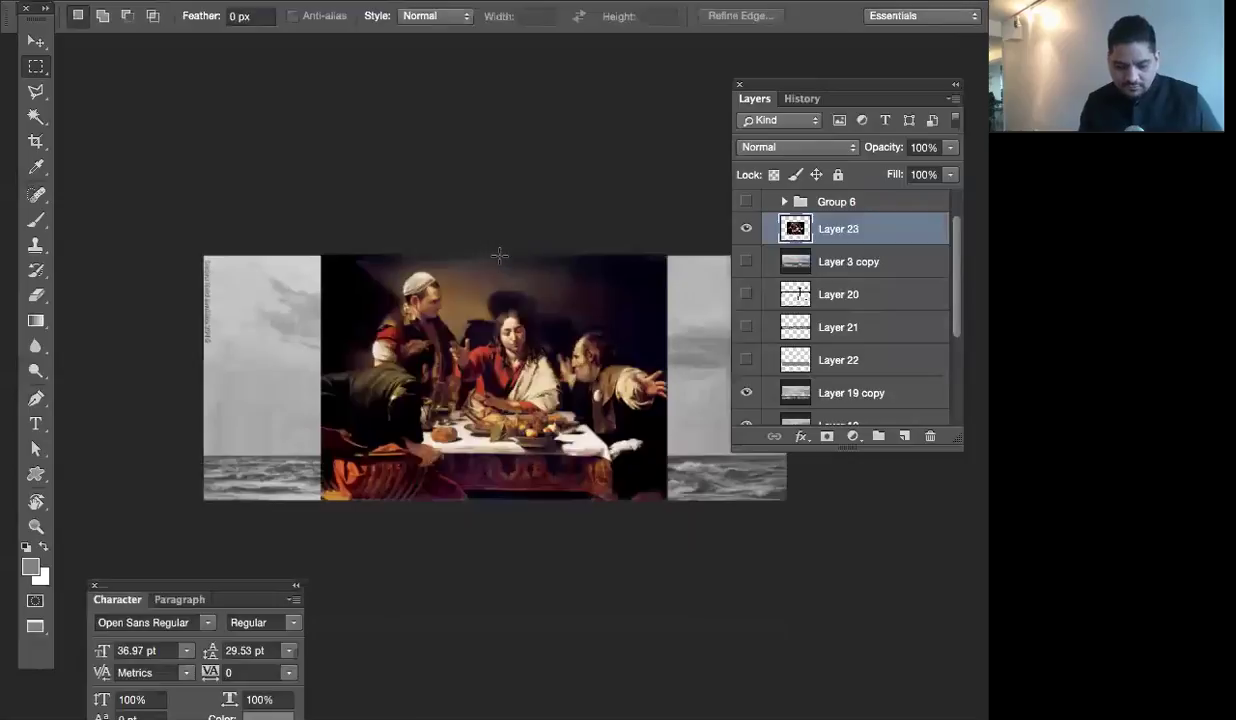
# Add a new layer above the supper painting and mark the heads of its four figures with white brush dots
pyautogui.hotkey('ctrl', '+')
pyautogui.moveTo(625, 407)
pyautogui.mouseDown()
pyautogui.moveTo(566, 351)
pyautogui.moveTo(558, 393)
pyautogui.mouseUp()
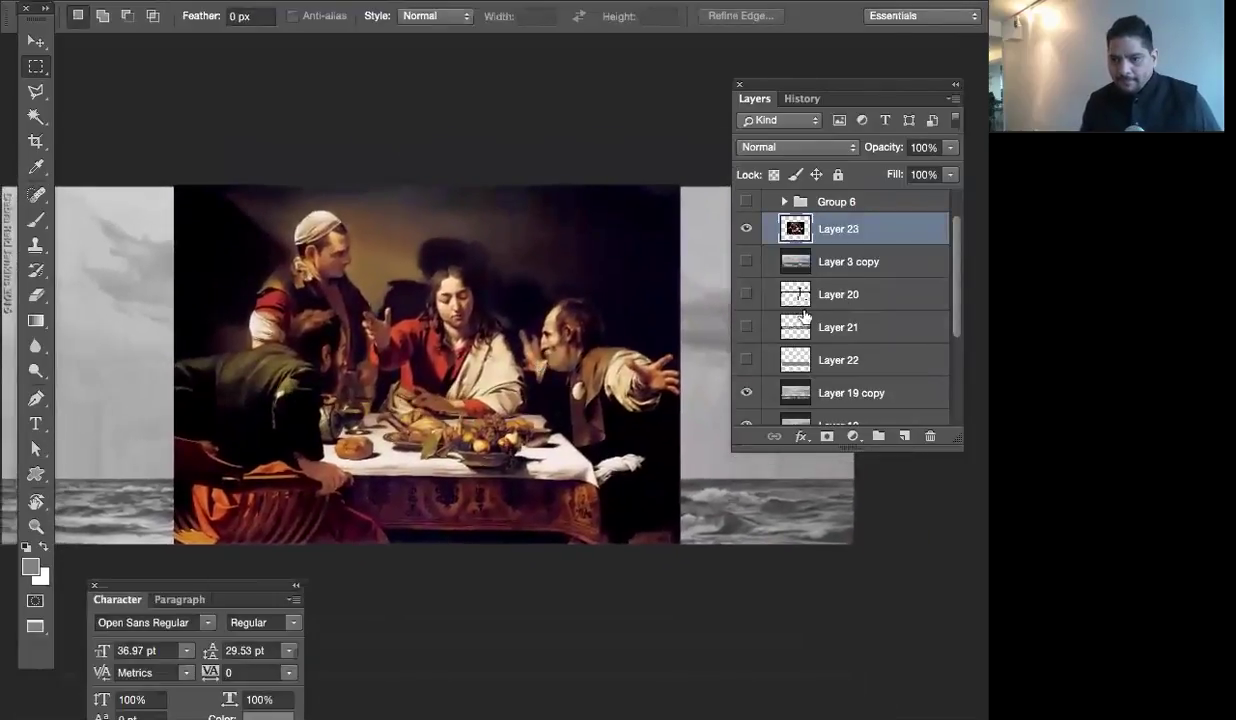
pyautogui.click(904, 436)
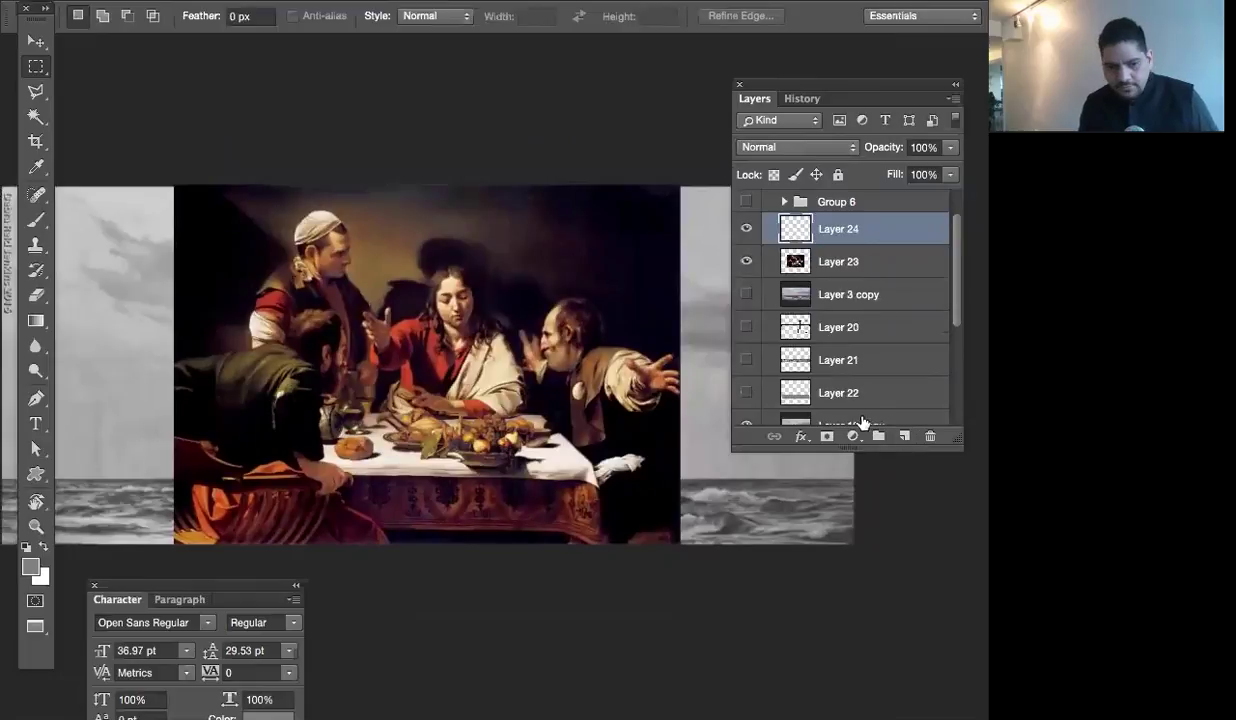
pyautogui.press('x')
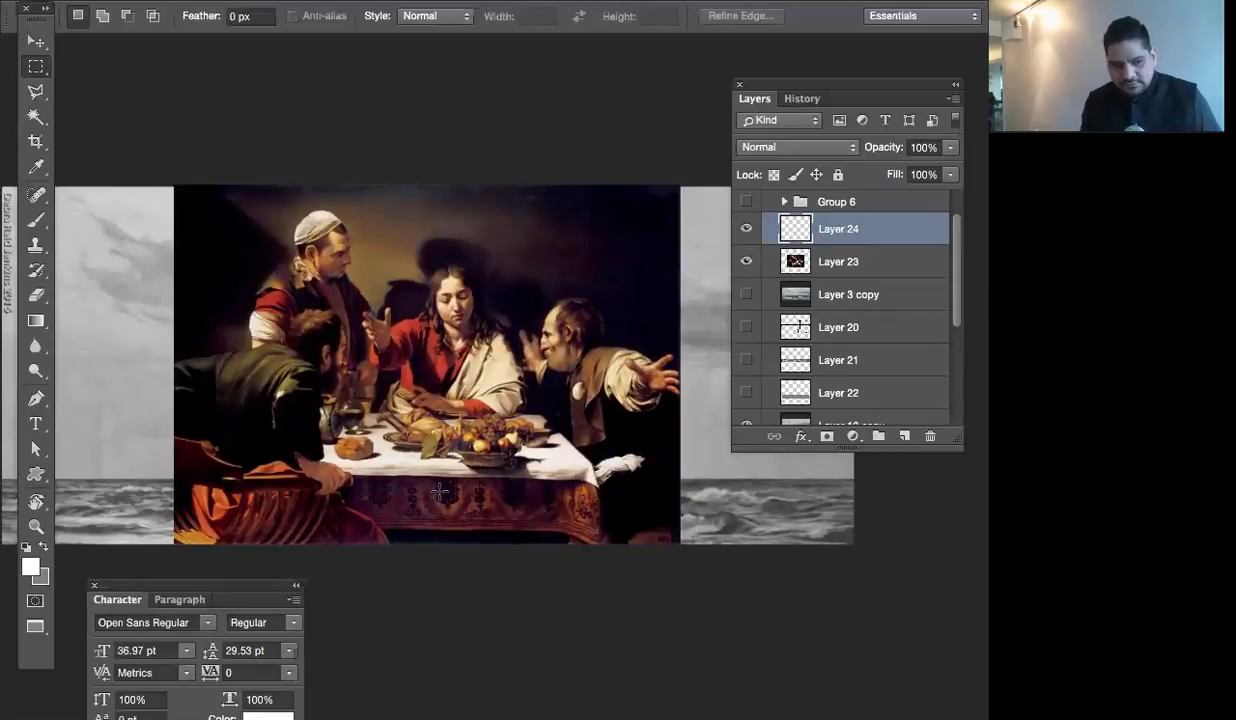
pyautogui.press('b')
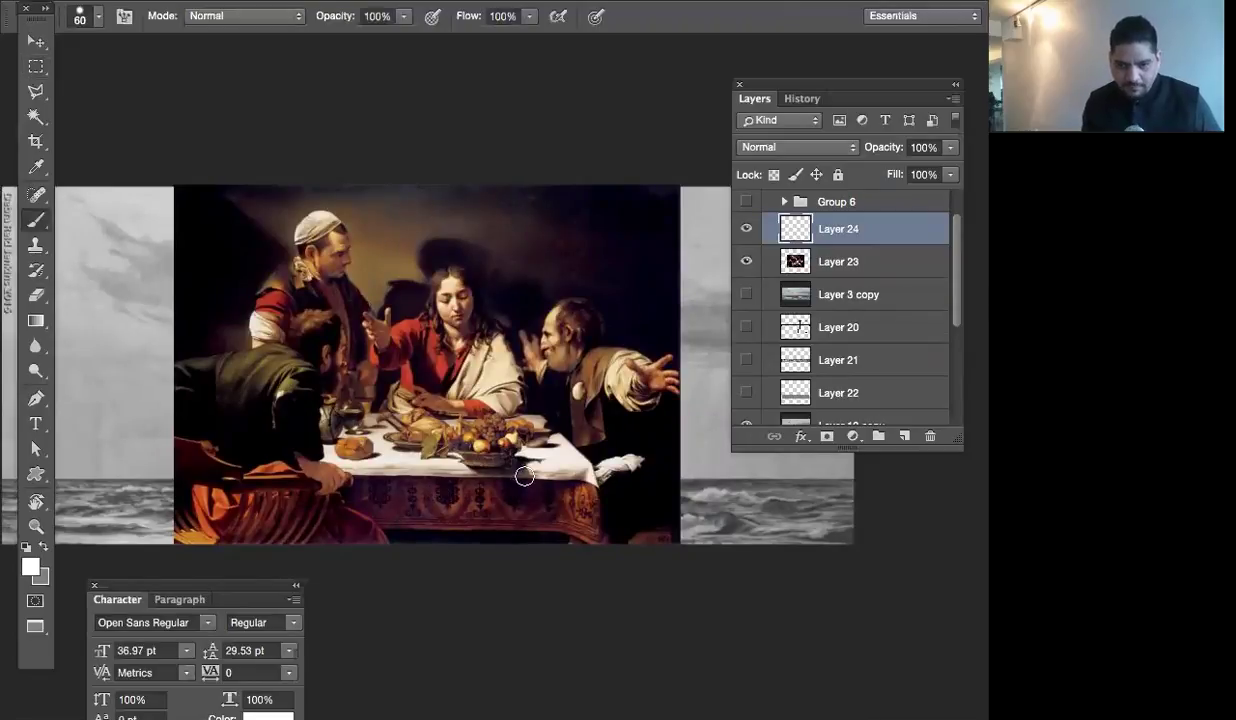
pyautogui.click(560, 320)
pyautogui.click(458, 291)
pyautogui.click(337, 258)
pyautogui.click(288, 346)
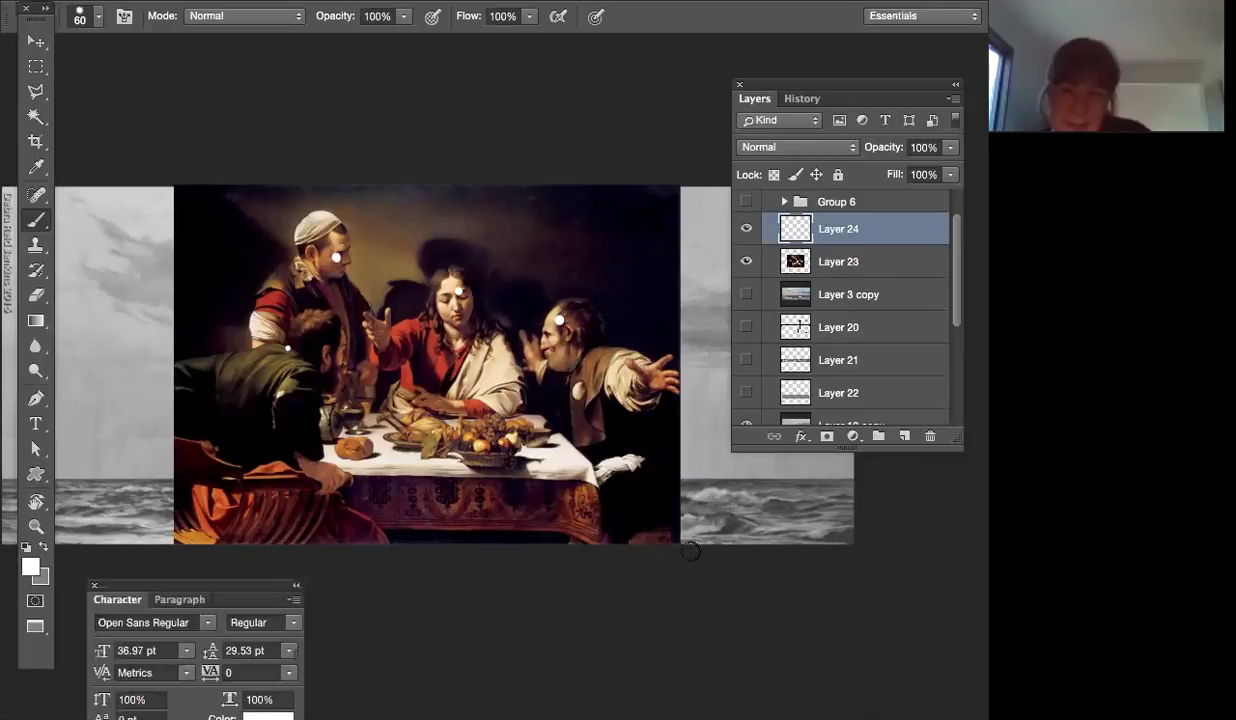
# Paint a white arrow pointing up at the table front and three sweeping white arcs across the supper figures
pyautogui.moveTo(612, 575)
pyautogui.mouseDown()
pyautogui.moveTo(535, 500)
pyautogui.moveTo(529, 510)
pyautogui.mouseUp()
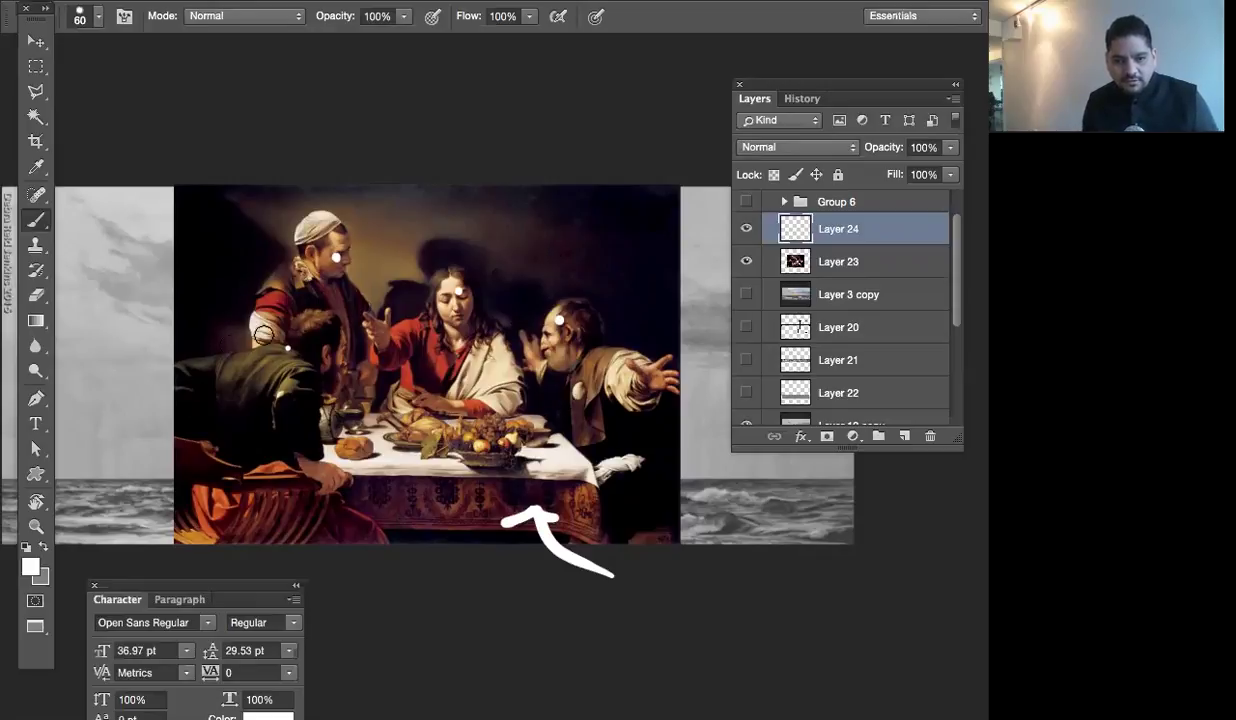
pyautogui.moveTo(172, 368)
pyautogui.mouseDown()
pyautogui.moveTo(475, 335)
pyautogui.moveTo(833, 484)
pyautogui.mouseUp()
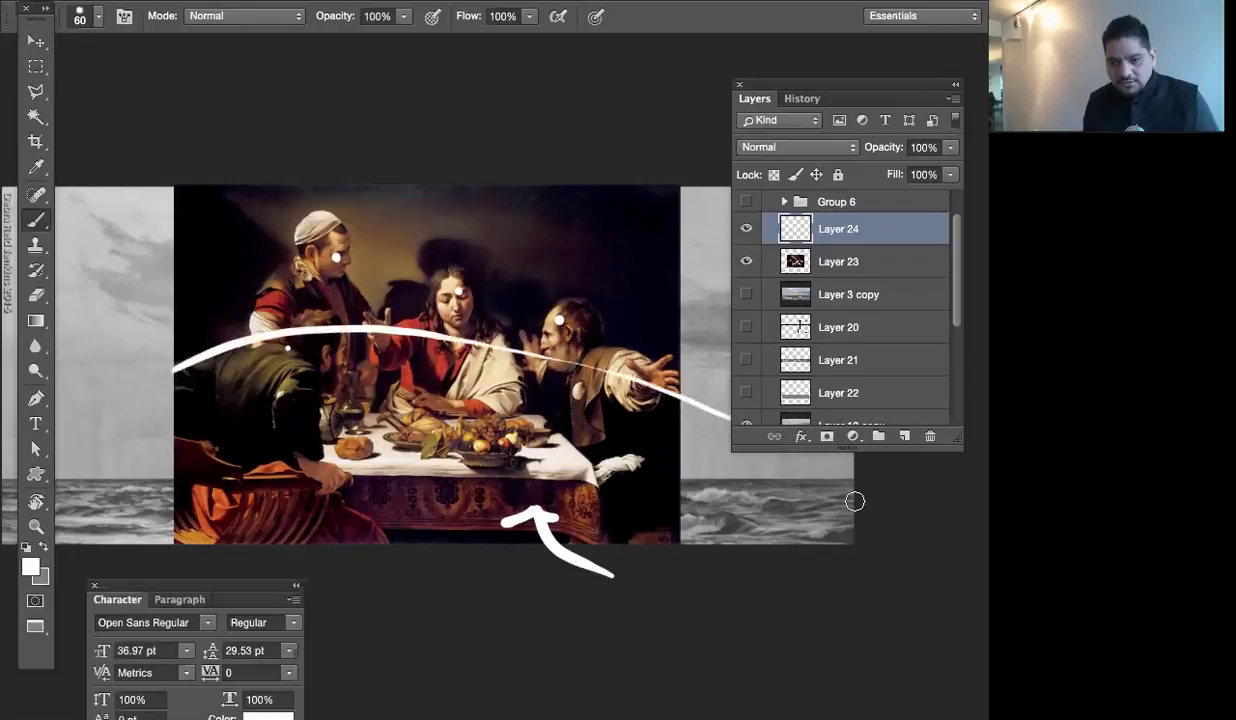
pyautogui.moveTo(162, 488)
pyautogui.mouseDown()
pyautogui.moveTo(538, 424)
pyautogui.moveTo(598, 436)
pyautogui.mouseUp()
pyautogui.moveTo(154, 381); pyautogui.dragTo(668, 387)
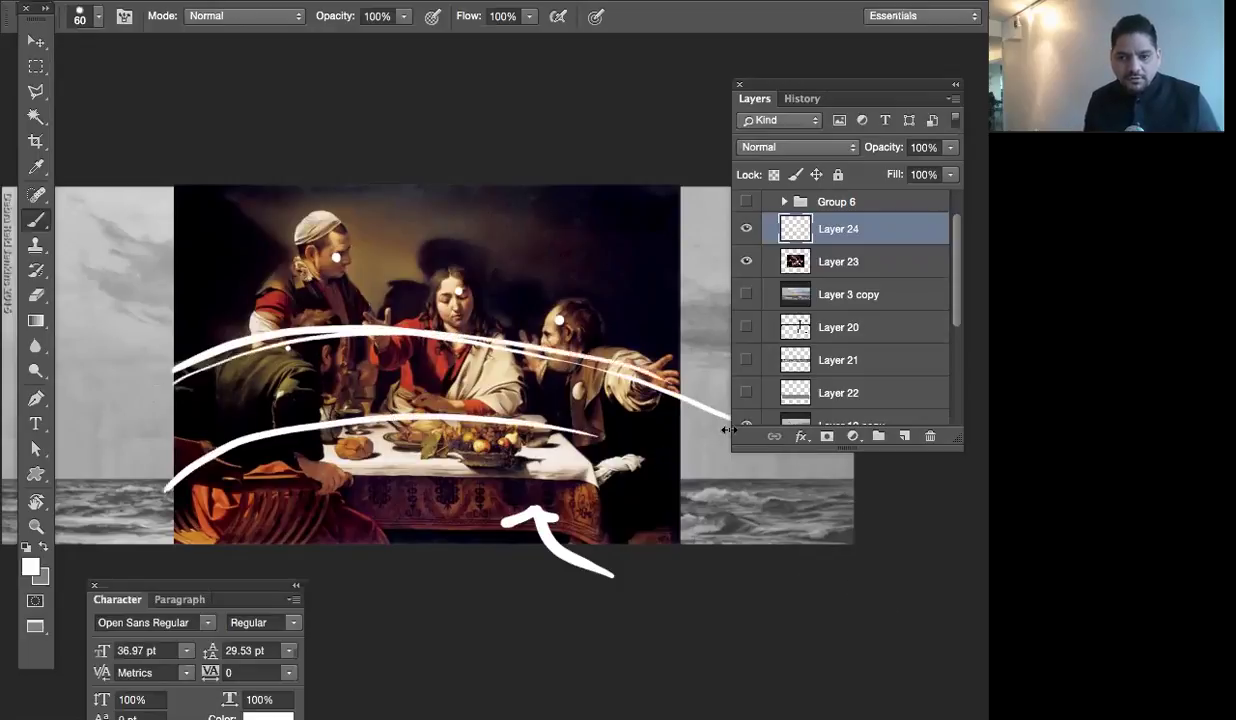
# Hide Layer 24 and the supper painting on Layer 23, and add a new layer filled with white above them
pyautogui.click(746, 228)
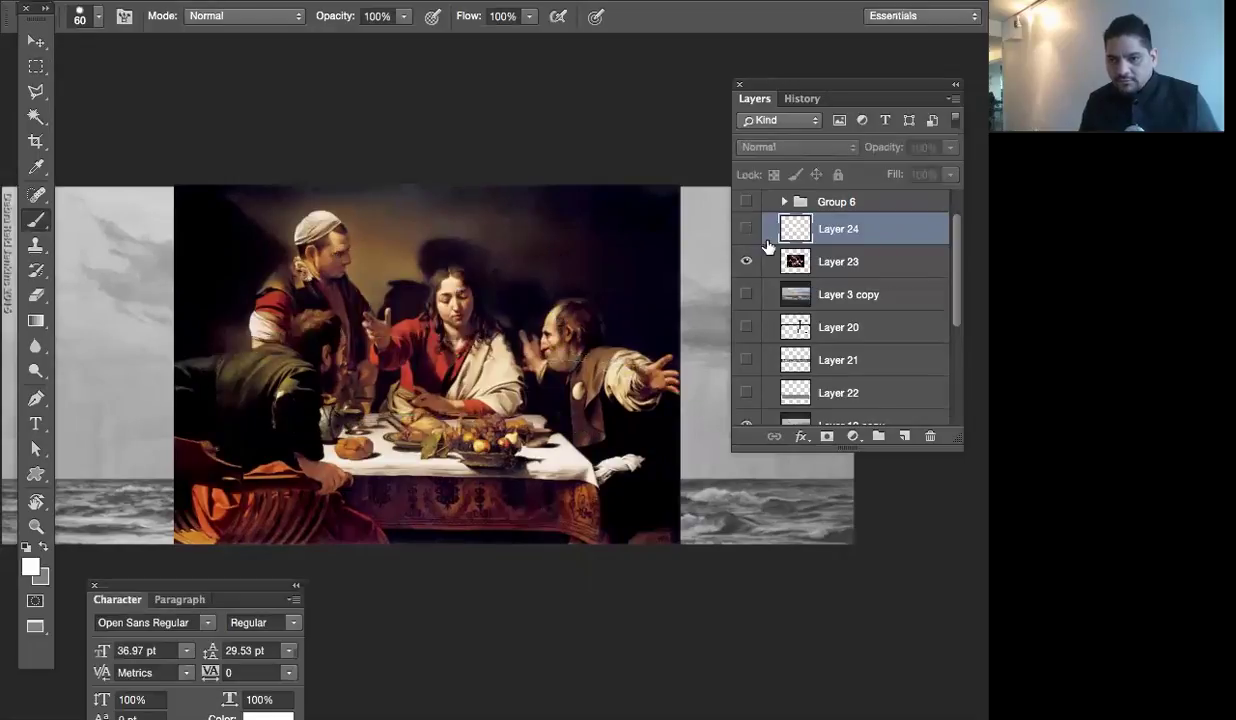
pyautogui.click(746, 261)
pyautogui.click(862, 259)
pyautogui.click(845, 231)
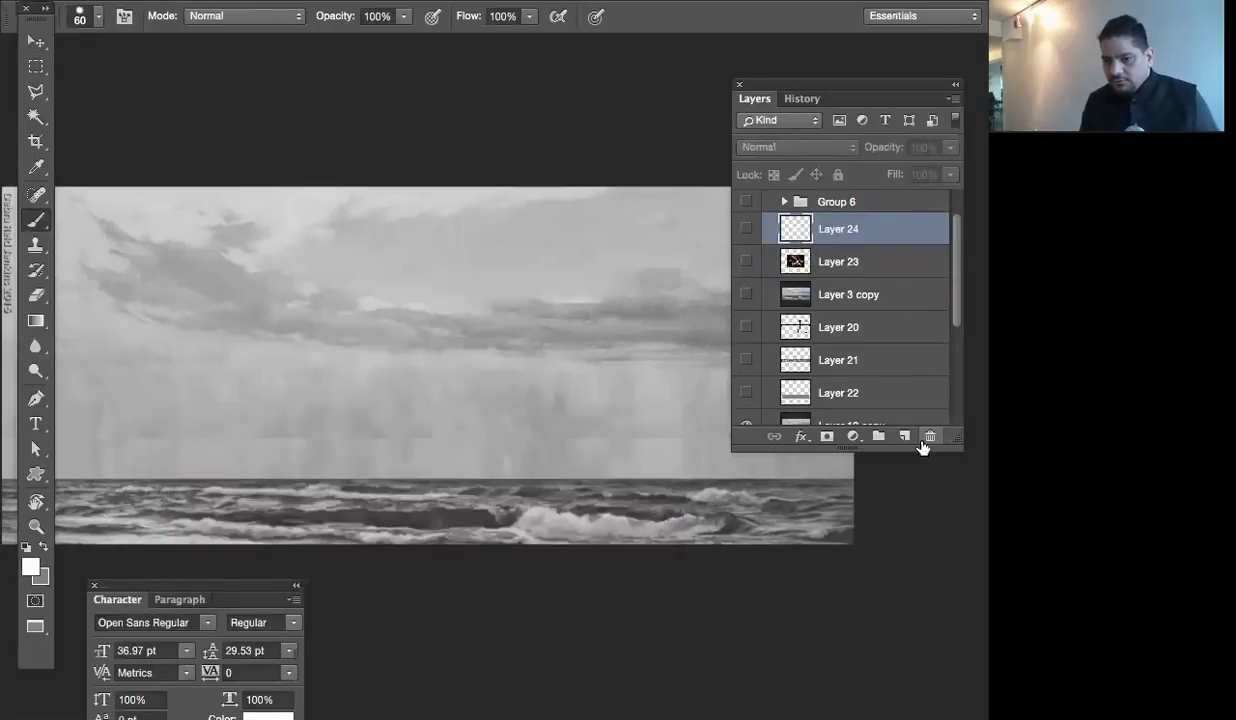
pyautogui.click(904, 436)
pyautogui.hotkey('ctrl', 'BackSpace')
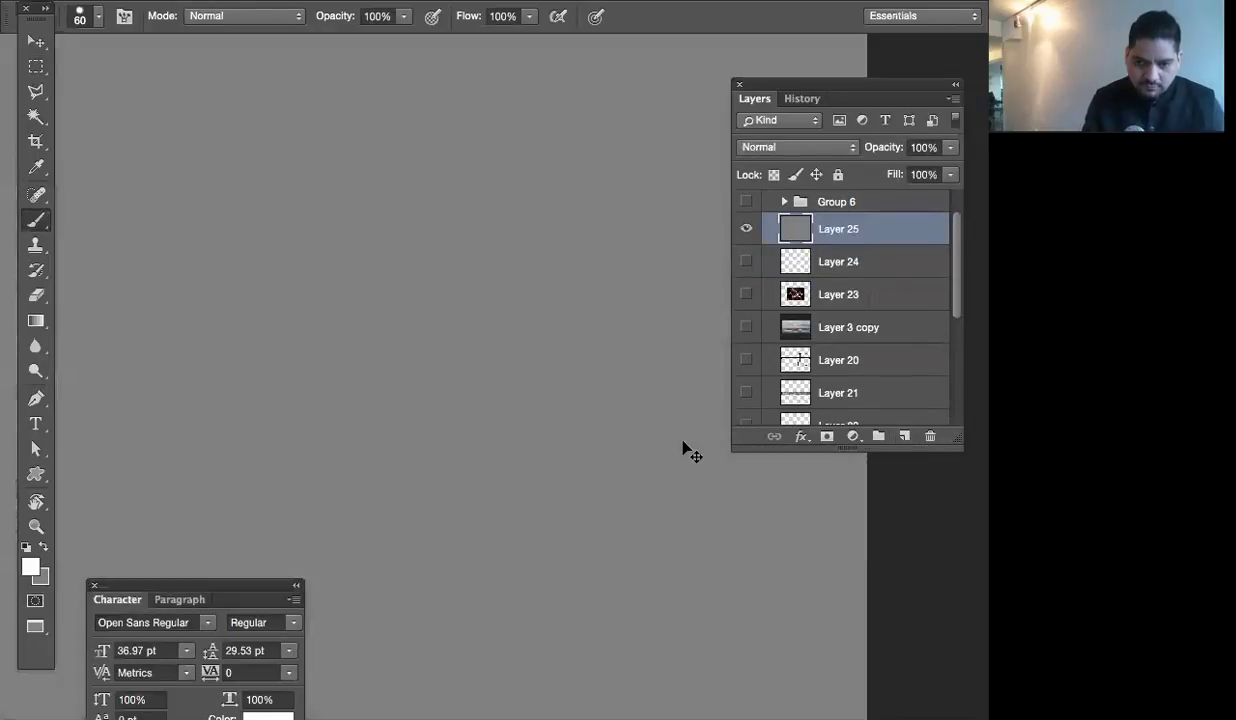
pyautogui.hotkey('alt', 'BackSpace')
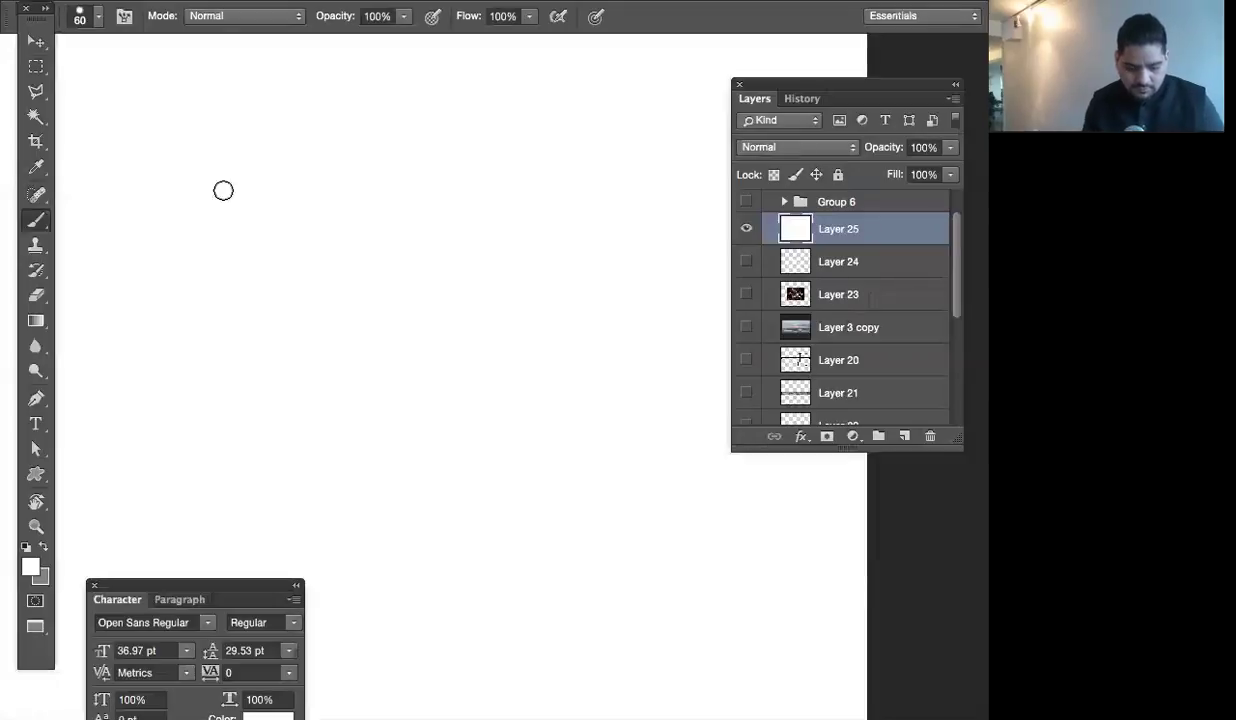
# Sketch a horizontal ground line with a standing stick-figure viewer on it, using a black size 40 brush
pyautogui.press('d')
pyautogui.press('[')
pyautogui.press('[')
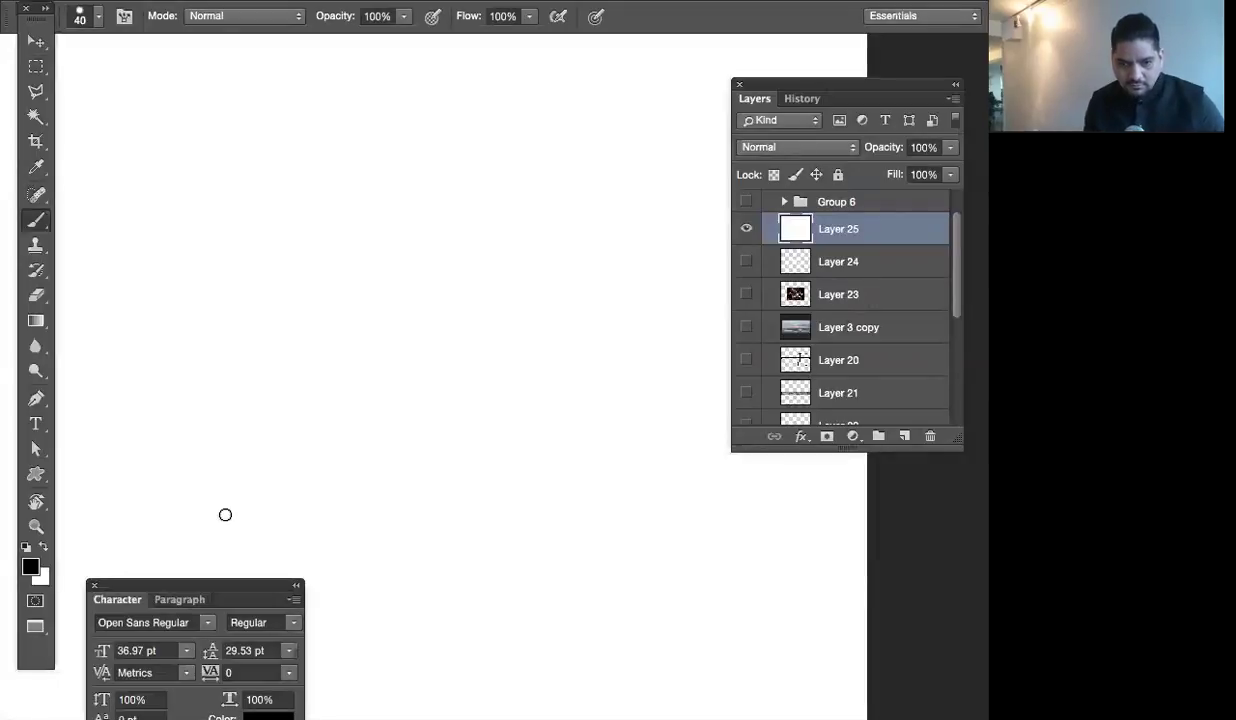
pyautogui.moveTo(174, 539)
pyautogui.mouseDown()
pyautogui.moveTo(612, 579)
pyautogui.moveTo(692, 546)
pyautogui.mouseUp()
pyautogui.moveTo(514, 352)
pyautogui.mouseDown()
pyautogui.moveTo(496, 526)
pyautogui.moveTo(507, 534)
pyautogui.mouseUp()
pyautogui.moveTo(482, 450)
pyautogui.mouseDown()
pyautogui.moveTo(516, 443)
pyautogui.moveTo(478, 451)
pyautogui.mouseUp()
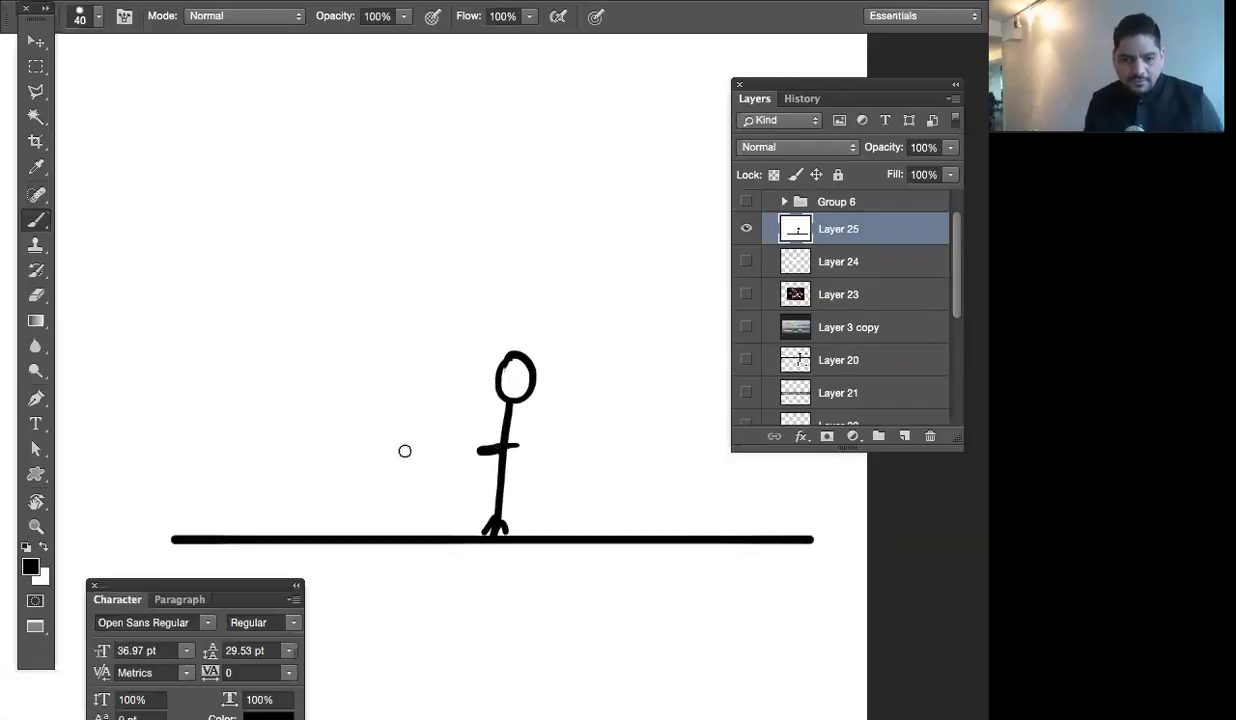
# Draw a tall wall with a thin framed picture facing the viewer, and add a short gaze mark to the viewer's face
pyautogui.moveTo(252, 534); pyautogui.dragTo(252, 186)
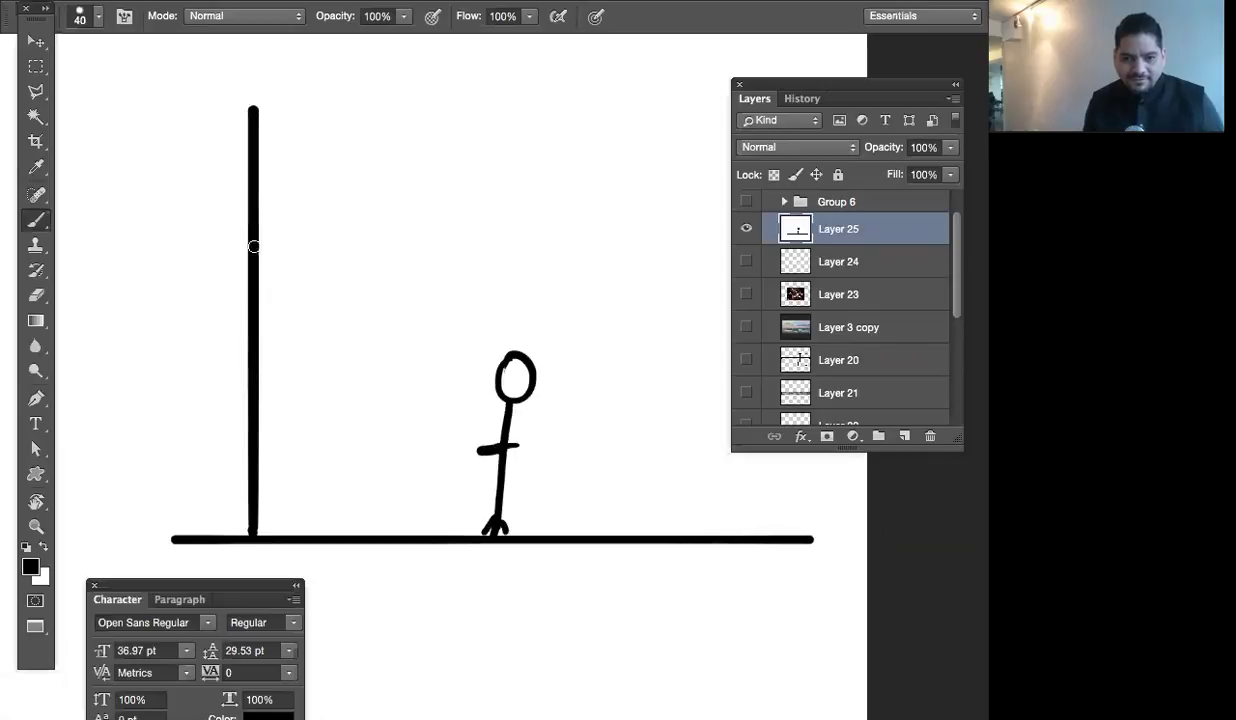
pyautogui.moveTo(256, 297)
pyautogui.mouseDown()
pyautogui.moveTo(268, 299)
pyautogui.moveTo(269, 370)
pyautogui.mouseUp()
pyautogui.moveTo(266, 300); pyautogui.dragTo(266, 451)
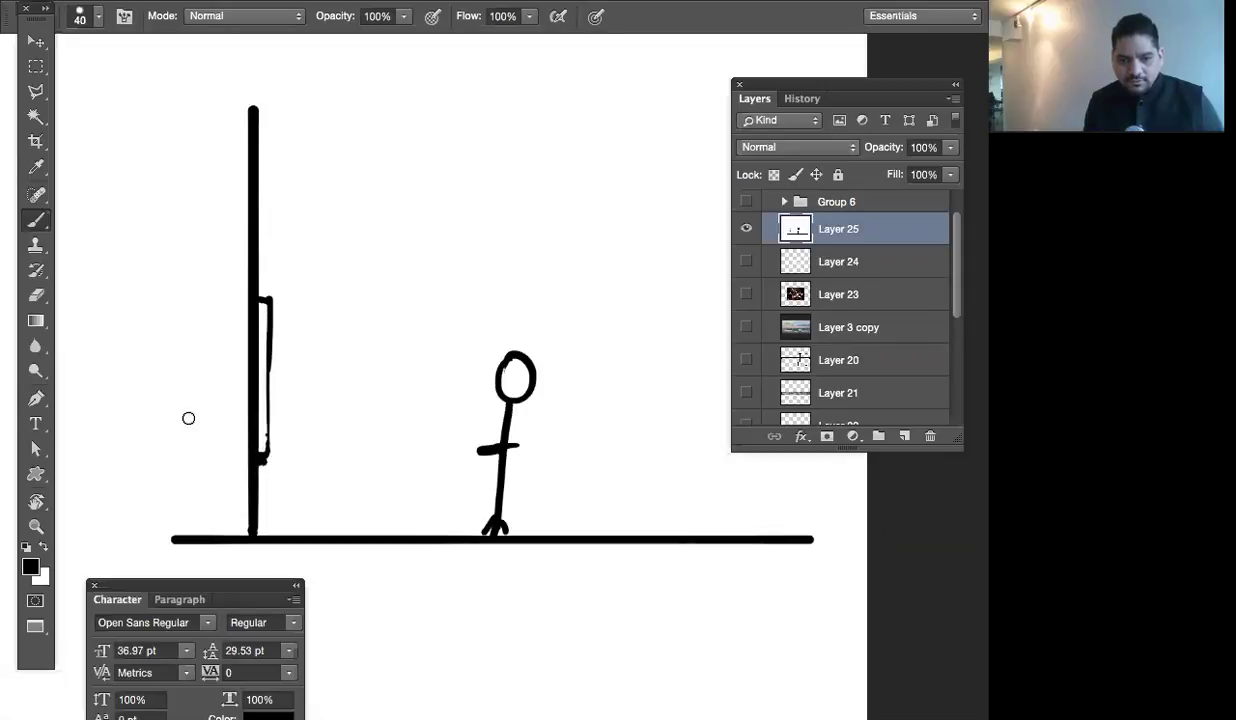
pyautogui.moveTo(503, 377); pyautogui.dragTo(487, 373)
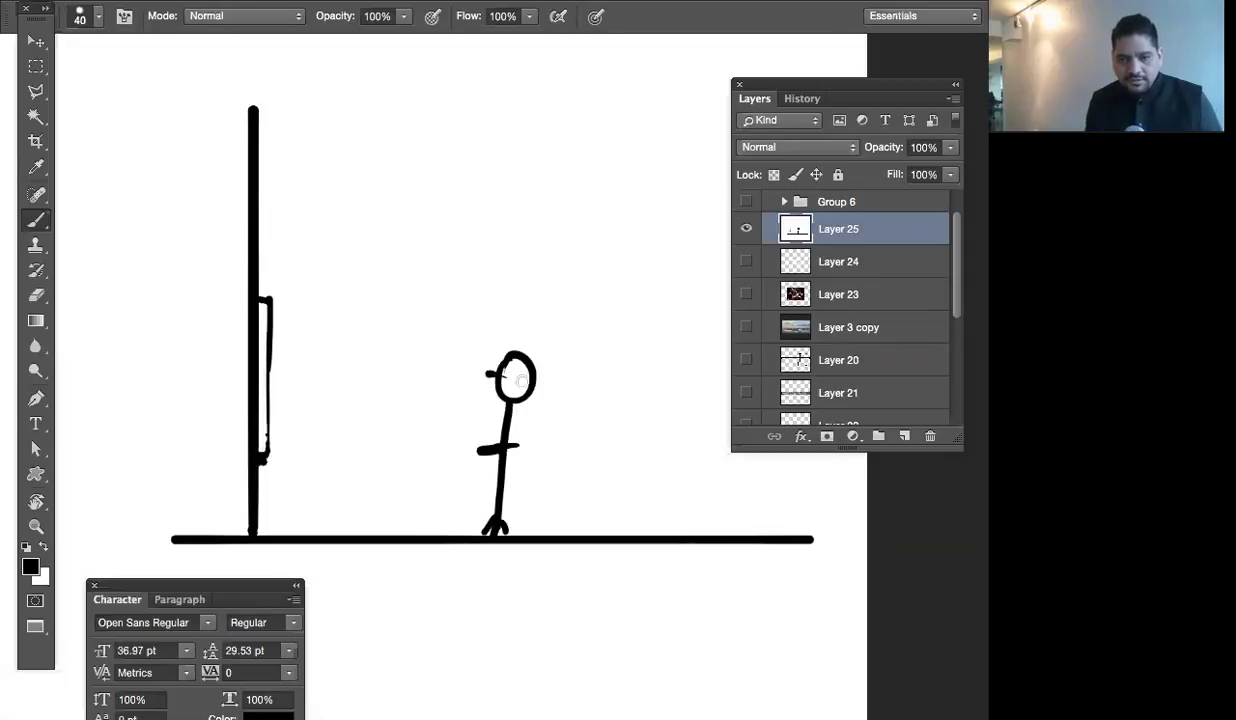
# Sketch a seated figure and a table behind the wall, with curved strokes forming a circle around the table
pyautogui.moveTo(92, 426)
pyautogui.mouseDown()
pyautogui.moveTo(194, 423)
pyautogui.moveTo(188, 437)
pyautogui.moveTo(153, 432)
pyautogui.moveTo(181, 400)
pyautogui.moveTo(216, 466)
pyautogui.moveTo(220, 518)
pyautogui.mouseUp()
pyautogui.moveTo(188, 410); pyautogui.dragTo(216, 392)
pyautogui.moveTo(72, 355)
pyautogui.mouseDown()
pyautogui.moveTo(100, 377)
pyautogui.moveTo(80, 396)
pyautogui.mouseUp()
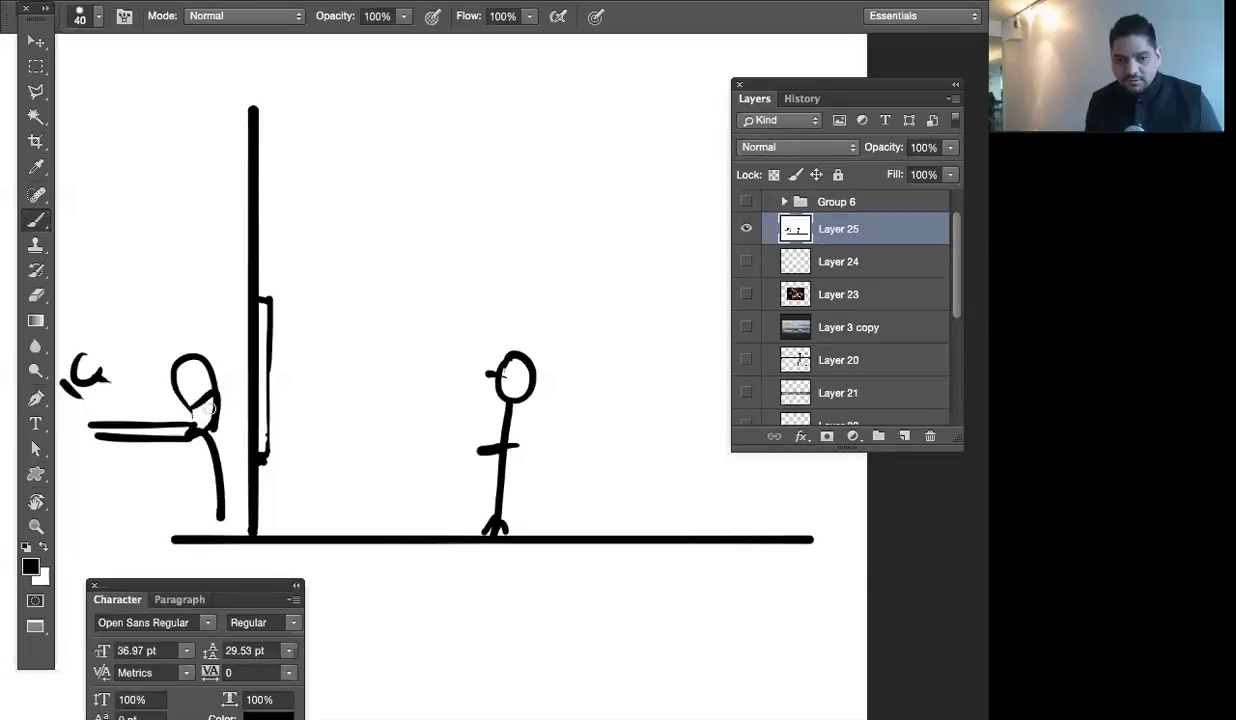
pyautogui.moveTo(145, 350)
pyautogui.mouseDown()
pyautogui.moveTo(68, 395)
pyautogui.moveTo(194, 417)
pyautogui.moveTo(133, 411)
pyautogui.moveTo(113, 364)
pyautogui.moveTo(216, 358)
pyautogui.moveTo(96, 370)
pyautogui.mouseUp()
# Extend the table's circle through the picture into a long ellipse that encloses the standing viewer's head
pyautogui.moveTo(366, 432)
pyautogui.mouseDown()
pyautogui.moveTo(447, 424)
pyautogui.moveTo(540, 366)
pyautogui.moveTo(515, 350)
pyautogui.mouseUp()
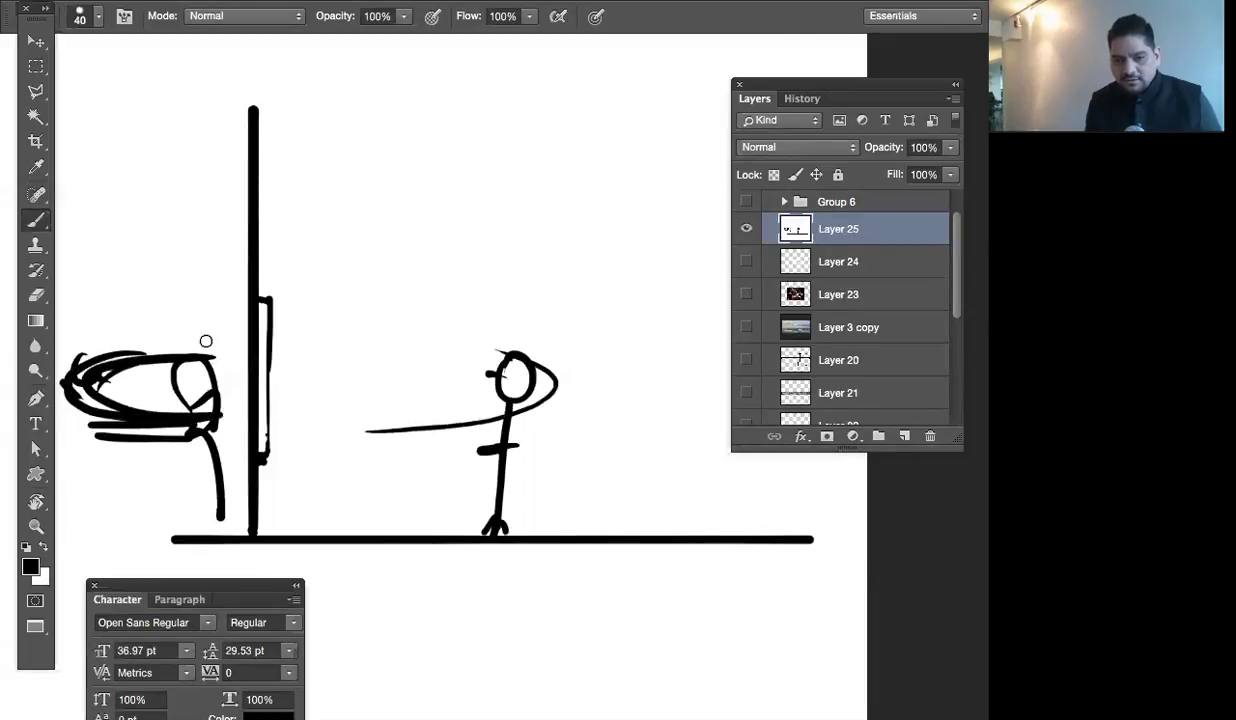
pyautogui.moveTo(332, 341); pyautogui.dragTo(480, 348)
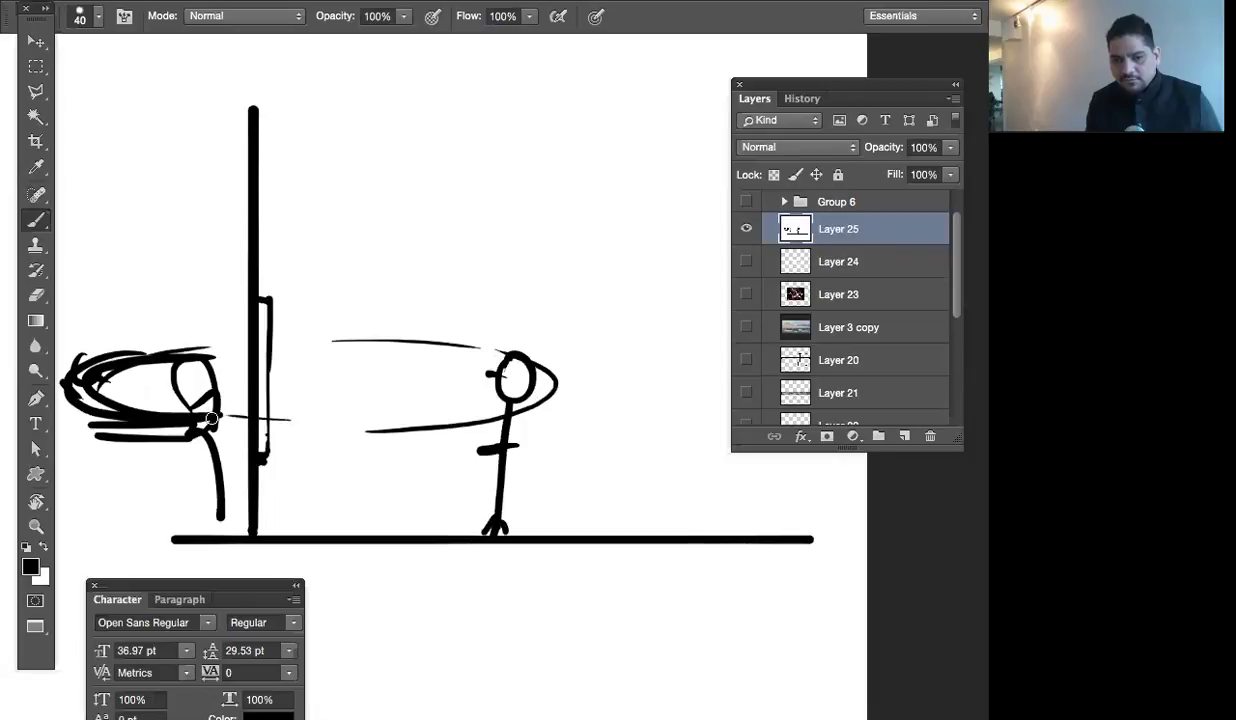
pyautogui.moveTo(170, 402); pyautogui.dragTo(505, 365)
pyautogui.moveTo(158, 360); pyautogui.dragTo(311, 356)
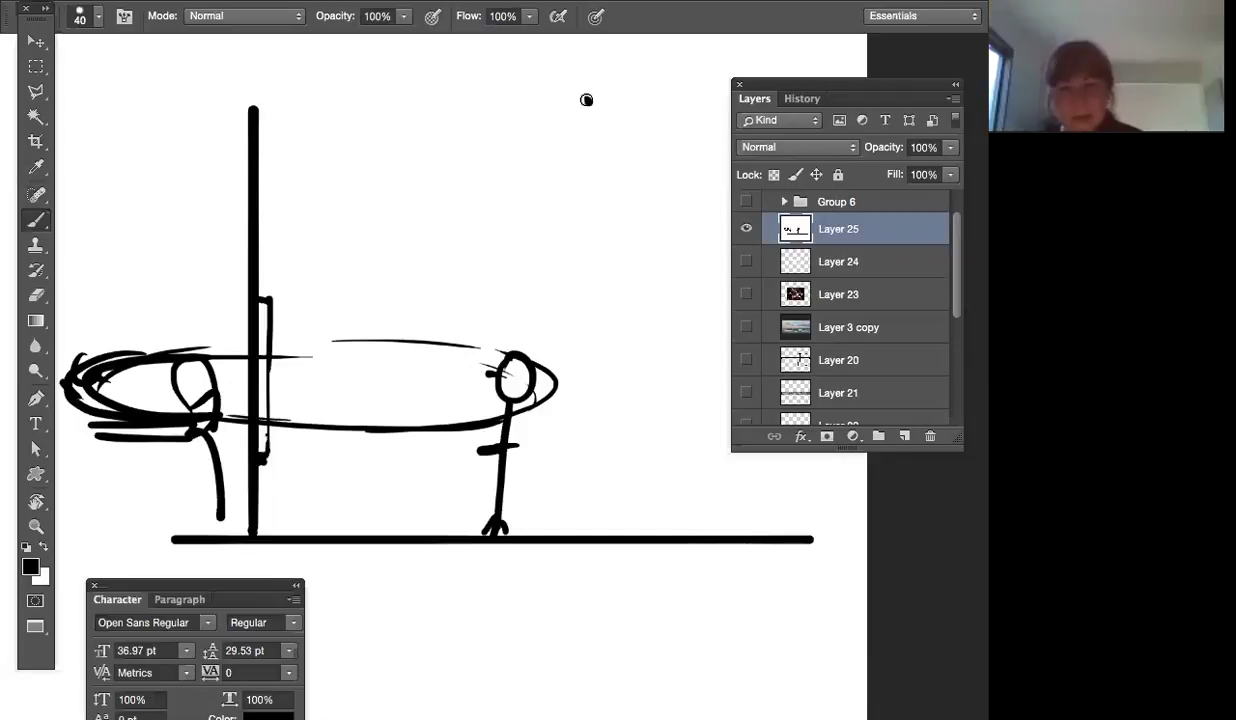
# Draw two parallel broken vertical lines behind the standing viewer, redoing the lower part of the second line
pyautogui.moveTo(586, 98); pyautogui.dragTo(586, 239)
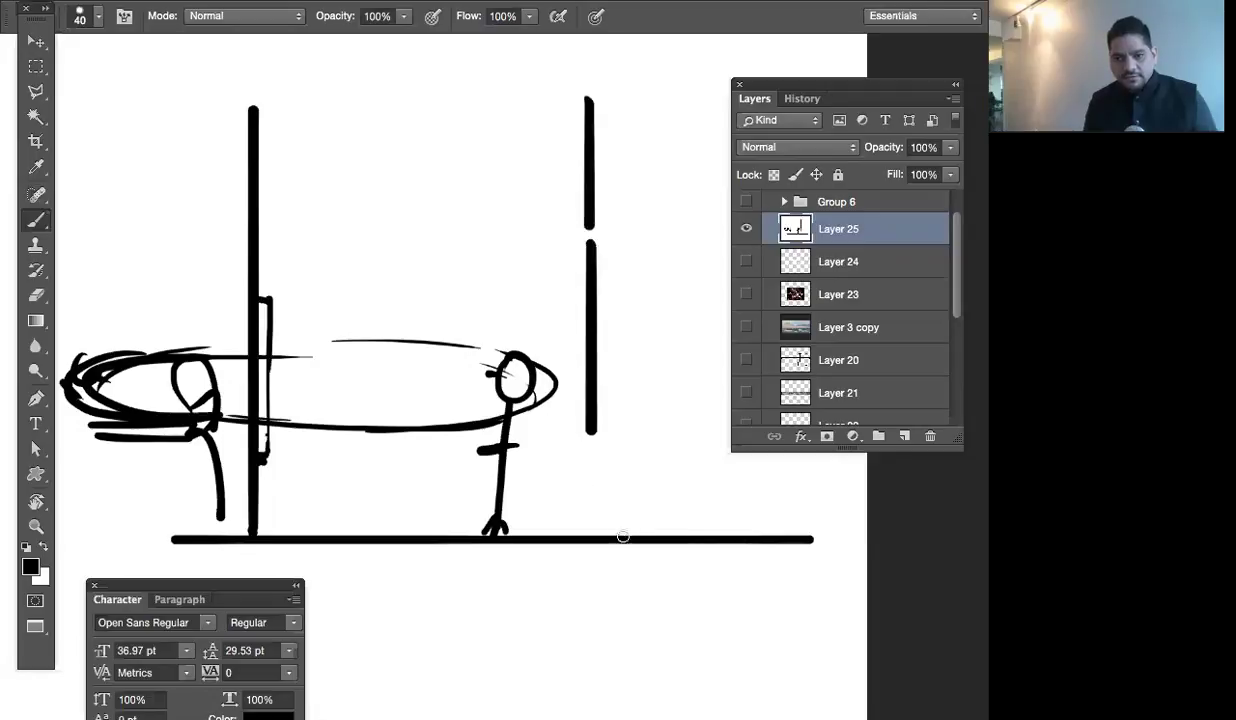
pyautogui.moveTo(625, 97)
pyautogui.mouseDown()
pyautogui.moveTo(622, 227)
pyautogui.moveTo(632, 287)
pyautogui.mouseUp()
pyautogui.hotkey('ctrl', 'z')
pyautogui.moveTo(632, 230)
pyautogui.mouseDown()
pyautogui.moveTo(621, 451)
pyautogui.moveTo(637, 480)
pyautogui.mouseUp()
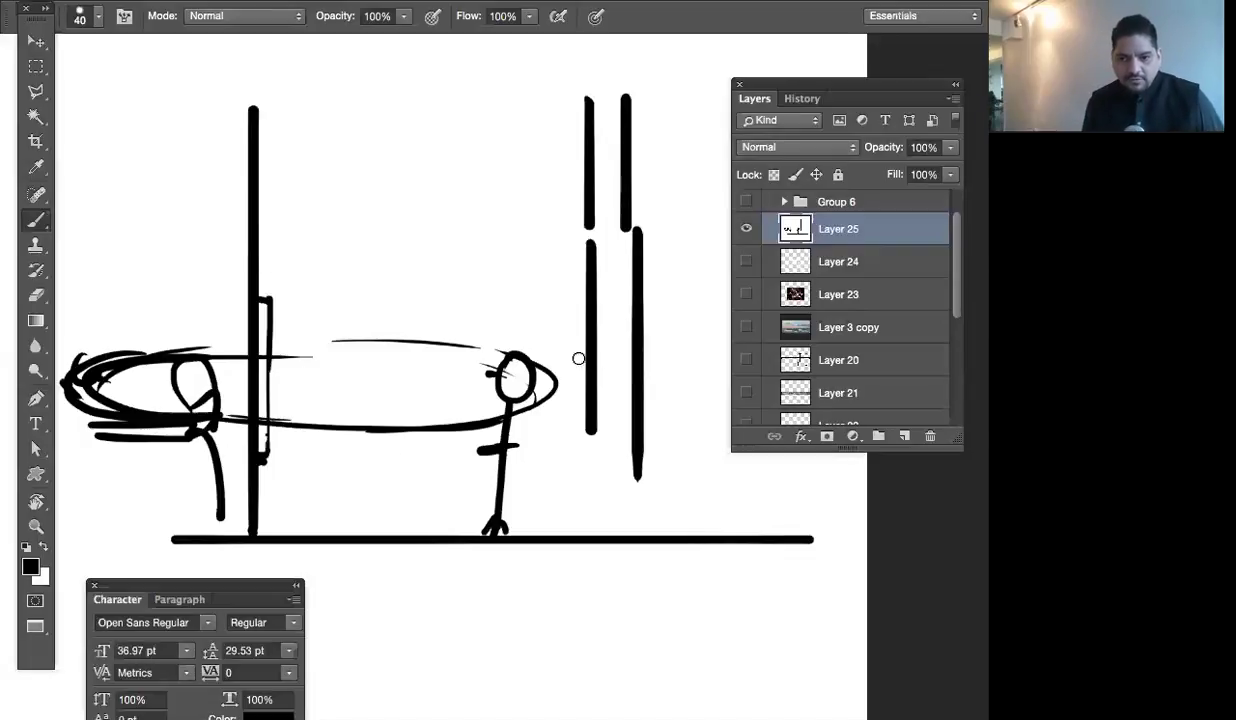
# Add a second, taller stick figure behind the viewer and a larger curve linking the picture side with the viewer
pyautogui.moveTo(566, 318); pyautogui.dragTo(548, 542)
pyautogui.moveTo(62, 360)
pyautogui.mouseDown()
pyautogui.moveTo(185, 418)
pyautogui.moveTo(357, 427)
pyautogui.moveTo(485, 408)
pyautogui.moveTo(497, 355)
pyautogui.moveTo(146, 329)
pyautogui.mouseUp()
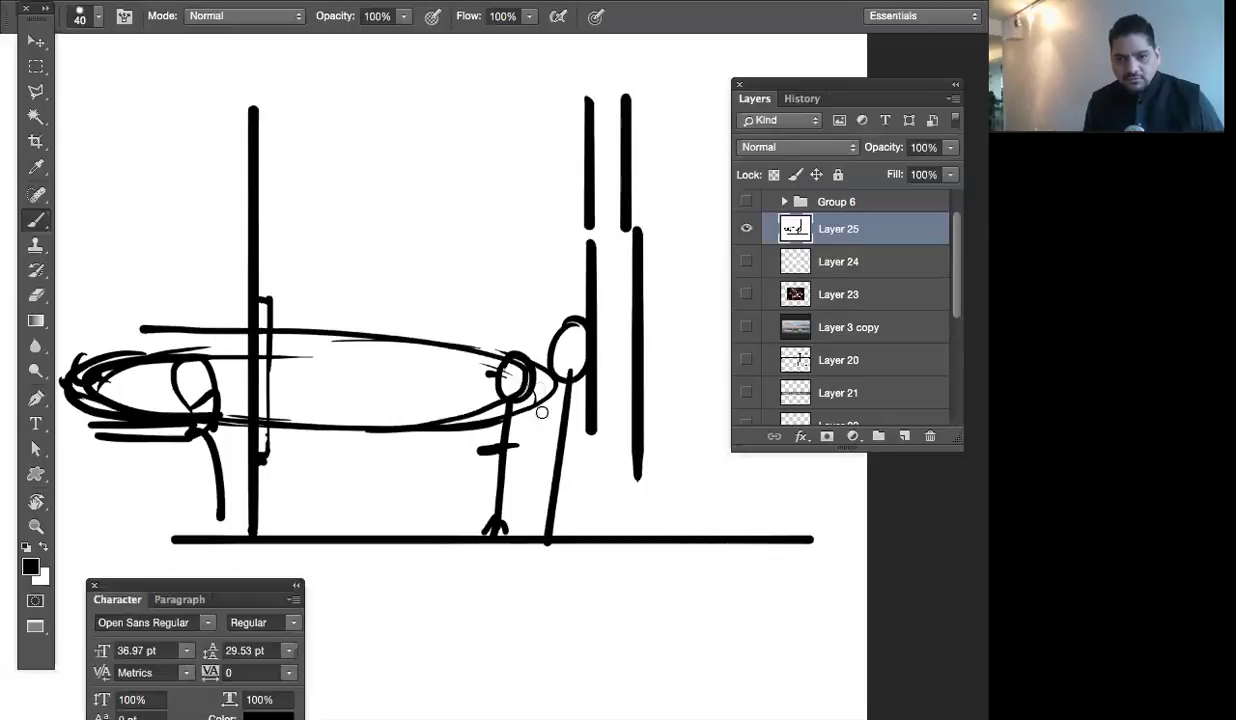
pyautogui.moveTo(562, 480); pyautogui.dragTo(586, 537)
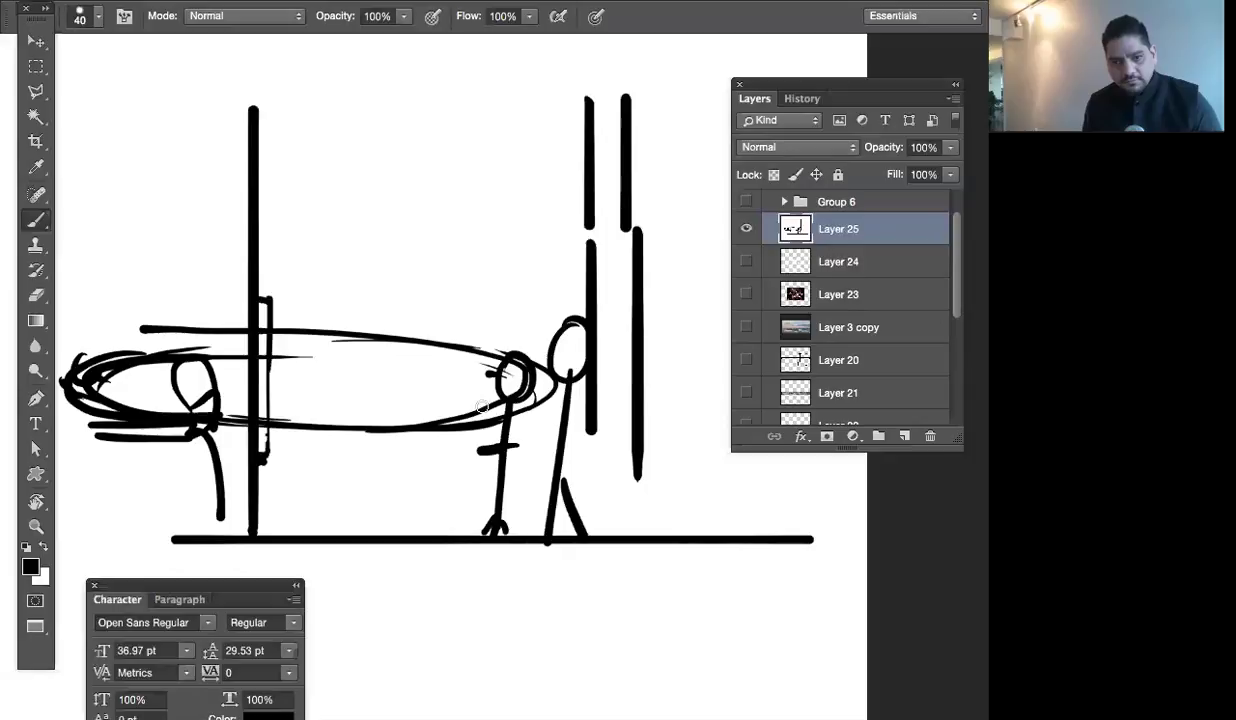
# Hide the viewer sketch on Layer 25, add a new layer above Layer 3 copy, and hide the interface panels
pyautogui.click(746, 230)
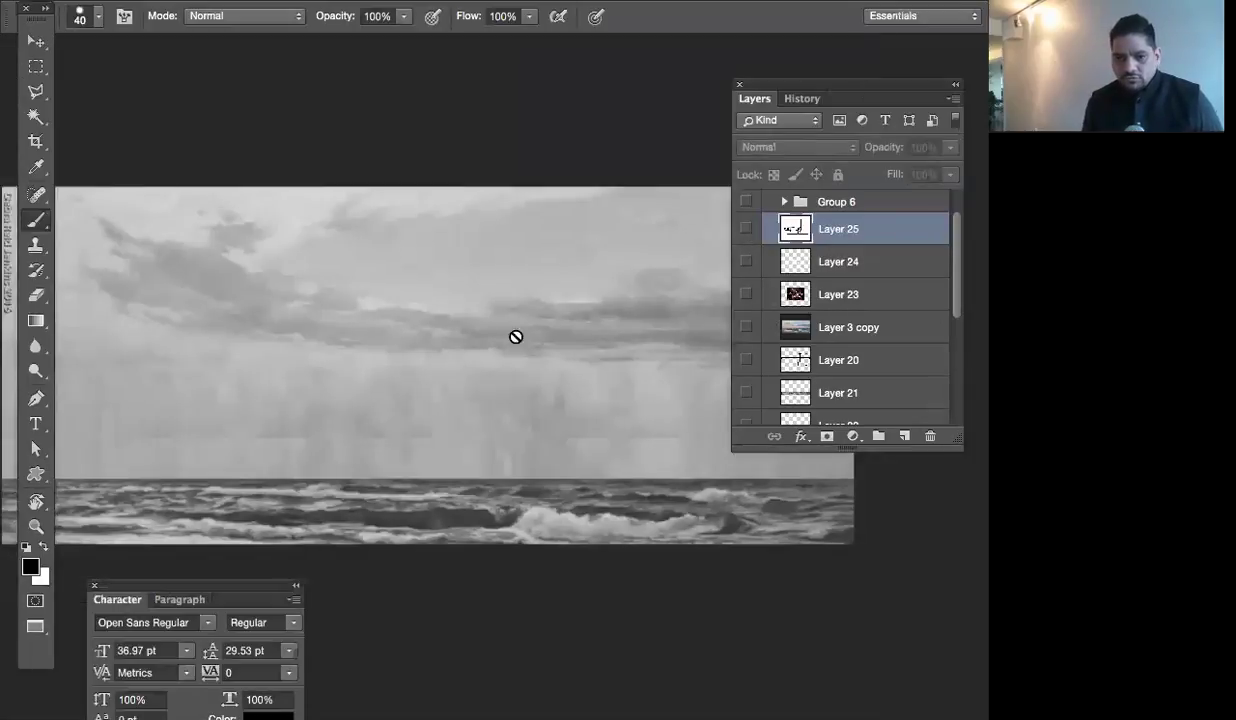
pyautogui.click(815, 325)
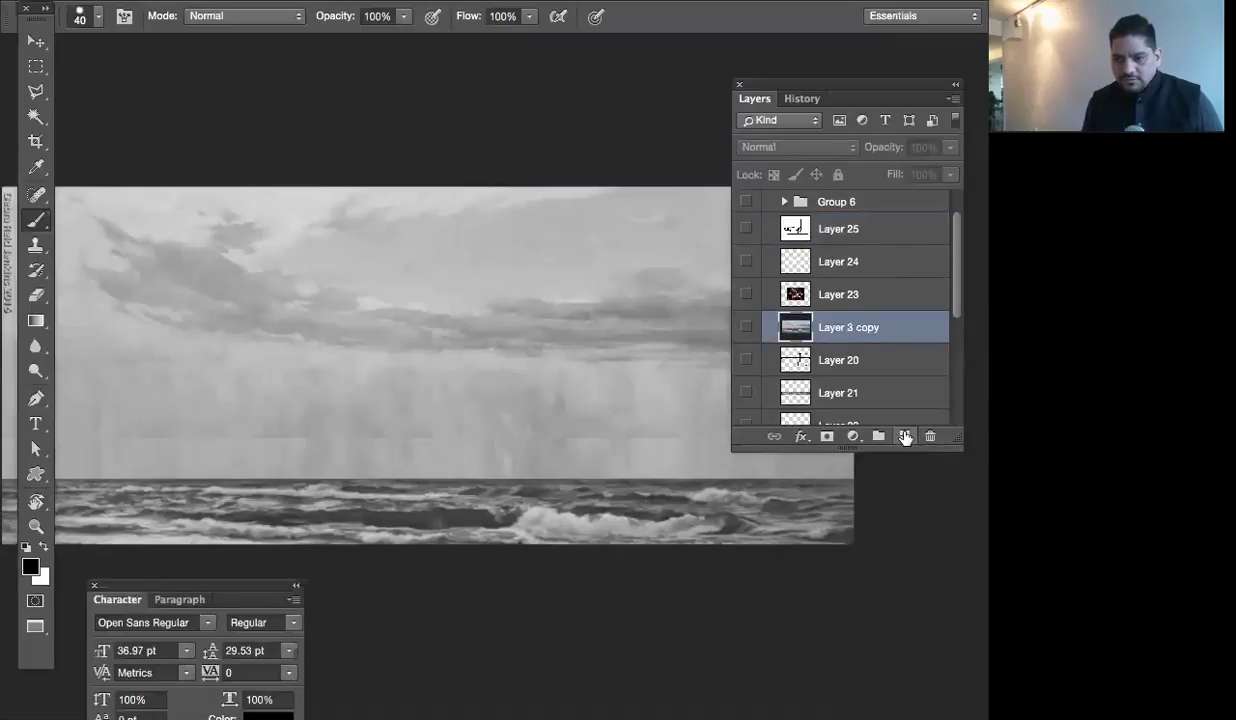
pyautogui.press('Tab')
pyautogui.moveTo(243, 257); pyautogui.dragTo(226, 339)
pyautogui.moveTo(158, 248)
pyautogui.mouseDown()
pyautogui.moveTo(445, 374)
pyautogui.moveTo(824, 357)
pyautogui.moveTo(880, 305)
pyautogui.mouseUp()
pyautogui.press('v')
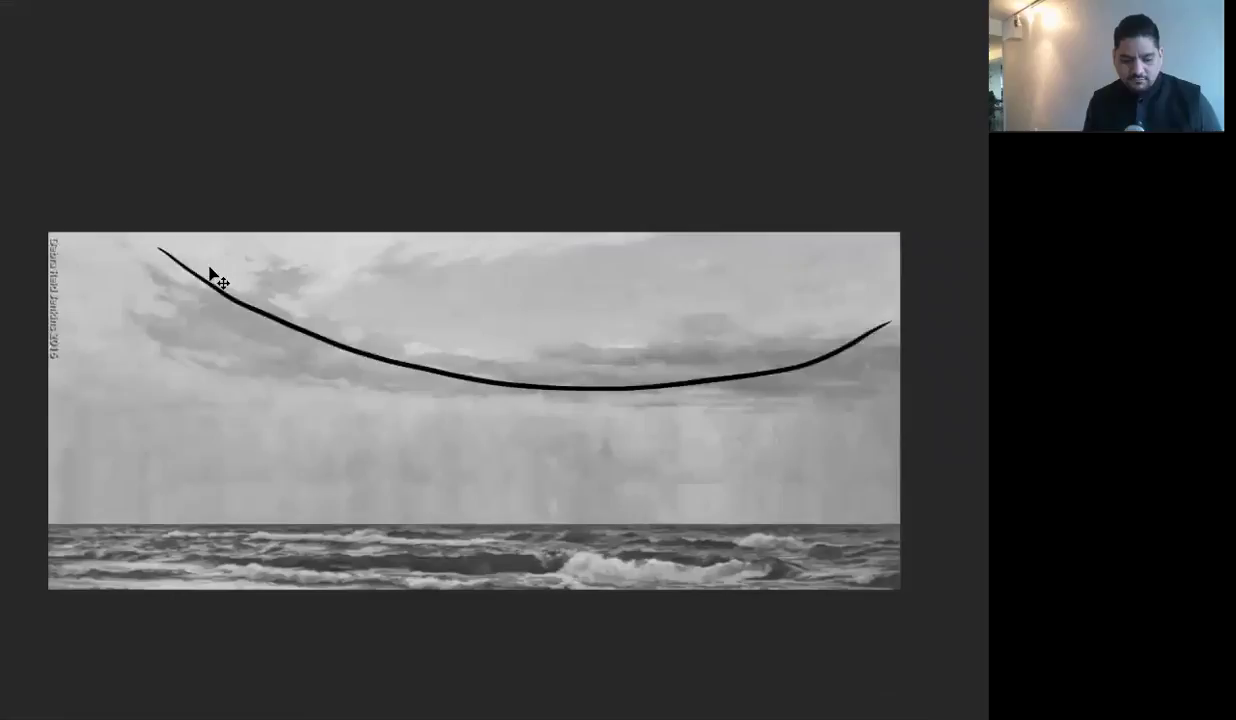
pyautogui.hotkey('ctrl', 'z')
# Trace the upper and lower edges of the seascape's cloud band with two black curves, and add outward direction strokes at both ends
pyautogui.moveTo(130, 226)
pyautogui.mouseDown()
pyautogui.moveTo(588, 367)
pyautogui.moveTo(843, 354)
pyautogui.mouseUp()
pyautogui.click(157, 314)
pyautogui.moveTo(155, 313)
pyautogui.mouseDown()
pyautogui.moveTo(634, 428)
pyautogui.moveTo(930, 355)
pyautogui.mouseUp()
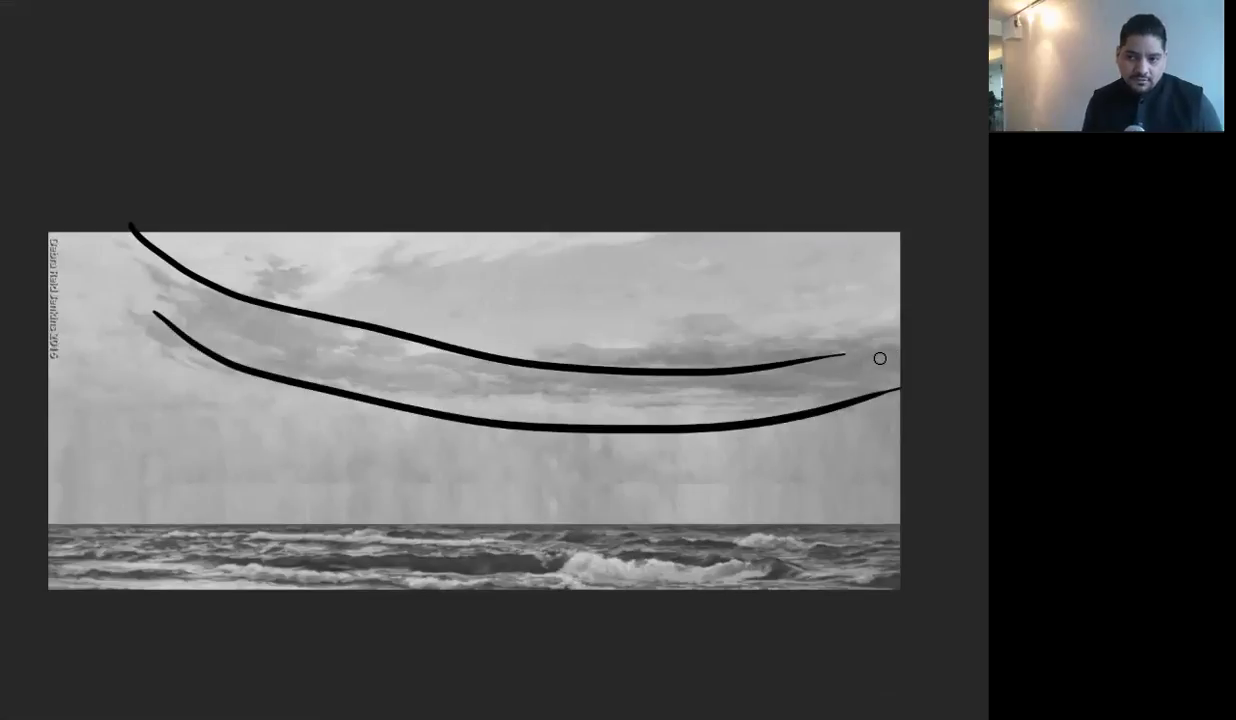
pyautogui.moveTo(806, 380)
pyautogui.mouseDown()
pyautogui.moveTo(900, 355)
pyautogui.moveTo(893, 369)
pyautogui.mouseUp()
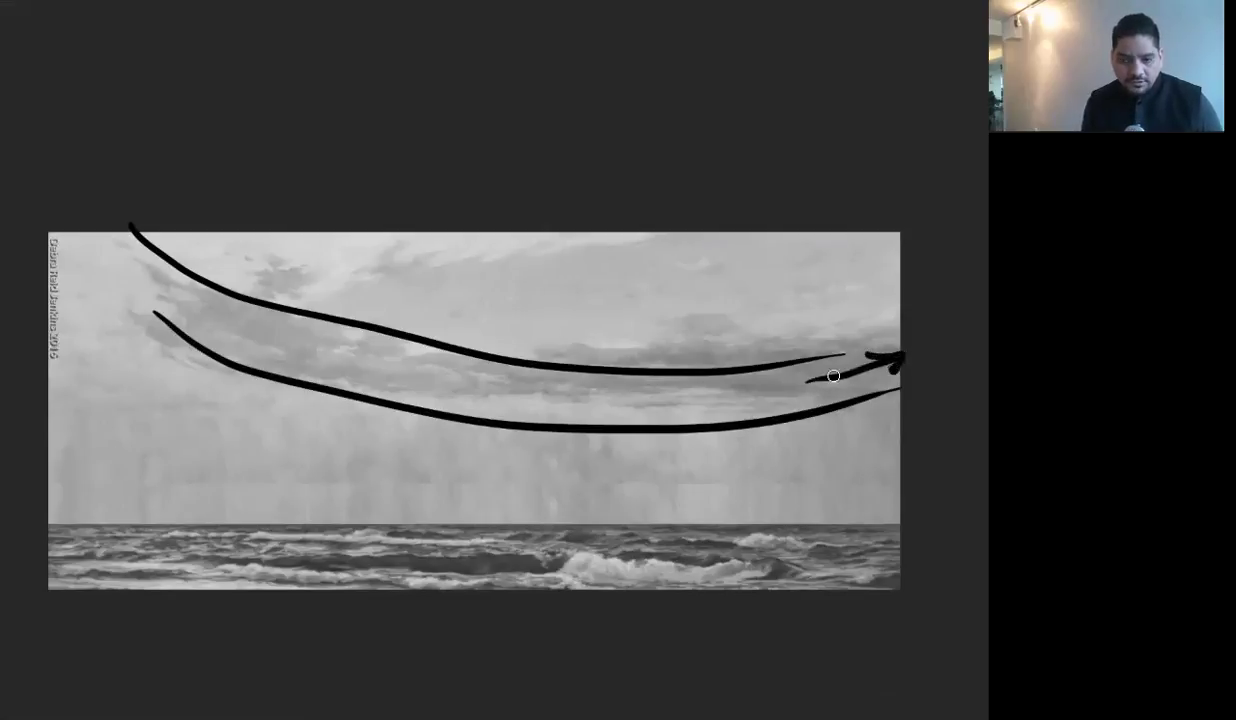
pyautogui.moveTo(120, 262)
pyautogui.mouseDown()
pyautogui.moveTo(136, 276)
pyautogui.moveTo(113, 246)
pyautogui.mouseUp()
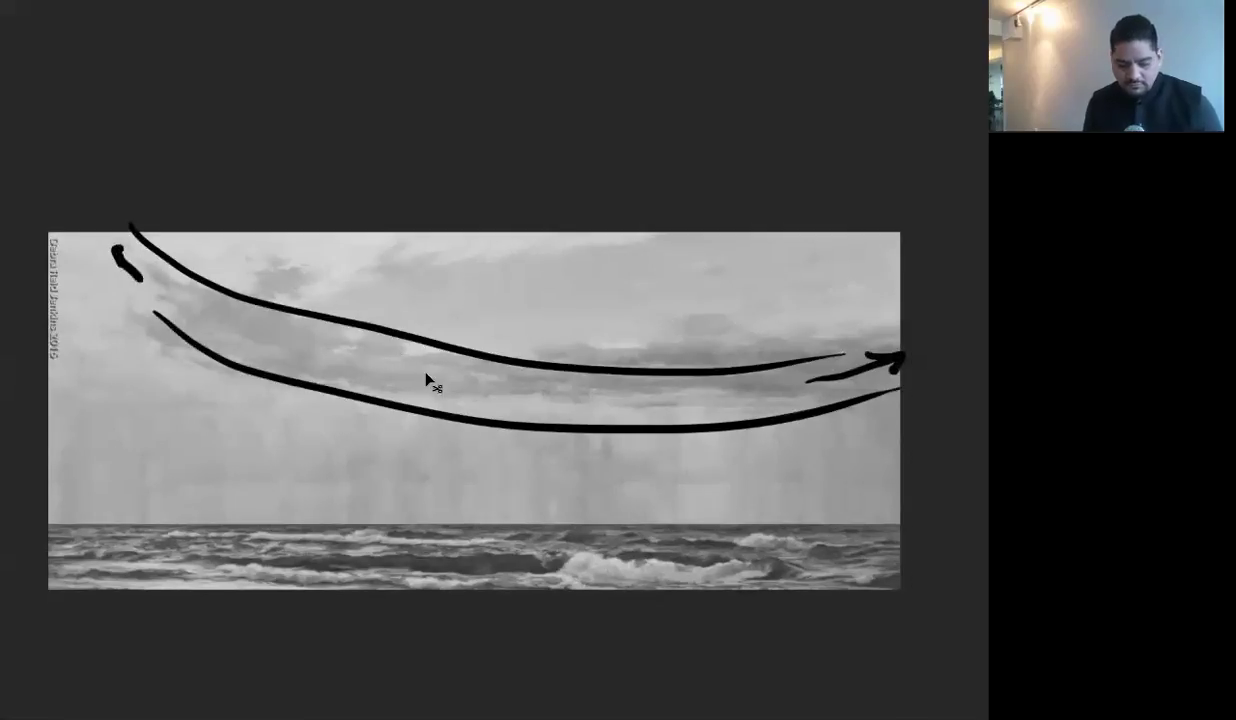
# Clear the black curves and direction strokes from the layer above the seascape
pyautogui.hotkey('ctrl', 'a')
pyautogui.press('Delete')
pyautogui.hotkey('ctrl', 'd')
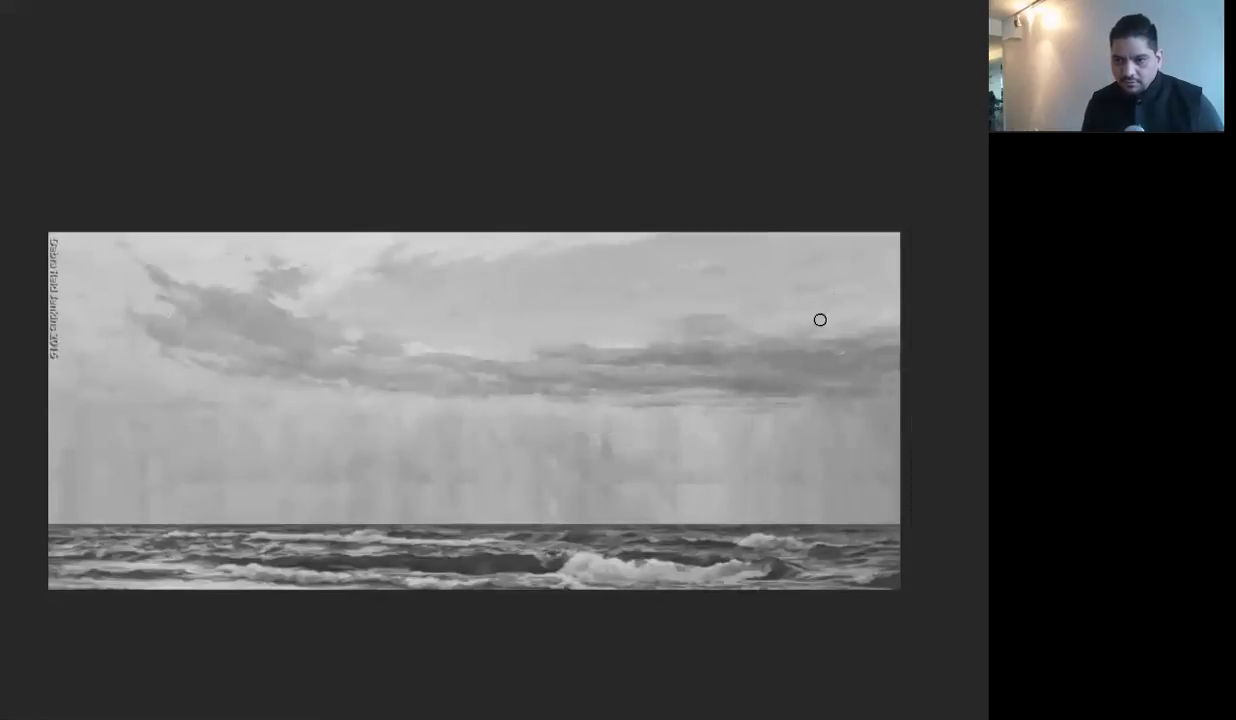
# Paint sampled sky greys over the upper and lower edges of the cloud band's right end to level it
pyautogui.moveTo(805, 327); pyautogui.dragTo(905, 328)
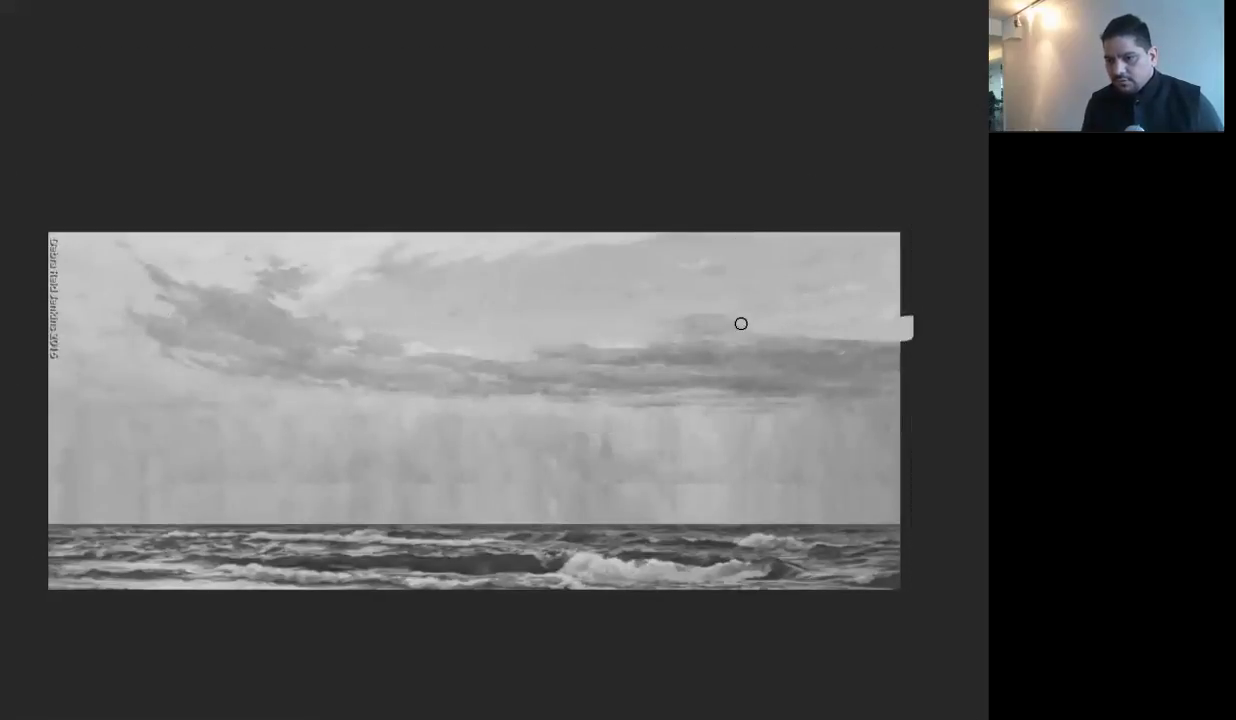
pyautogui.moveTo(717, 327); pyautogui.dragTo(839, 322)
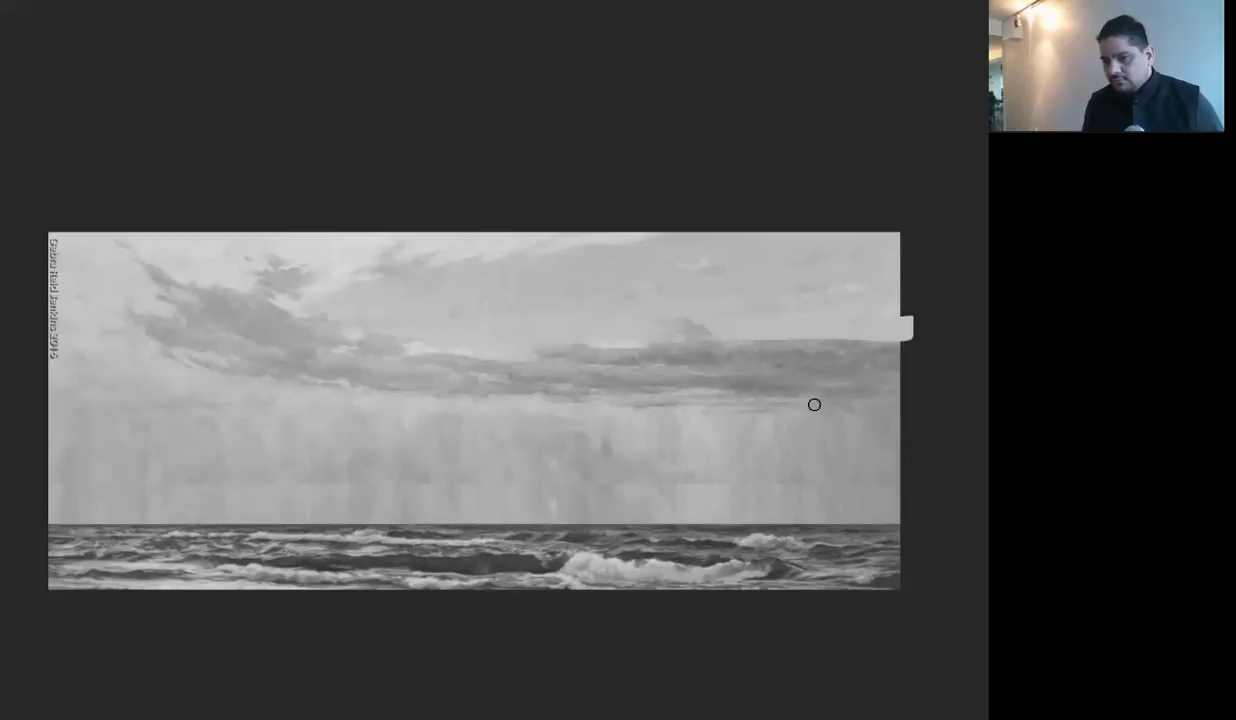
pyautogui.moveTo(815, 397); pyautogui.dragTo(905, 397)
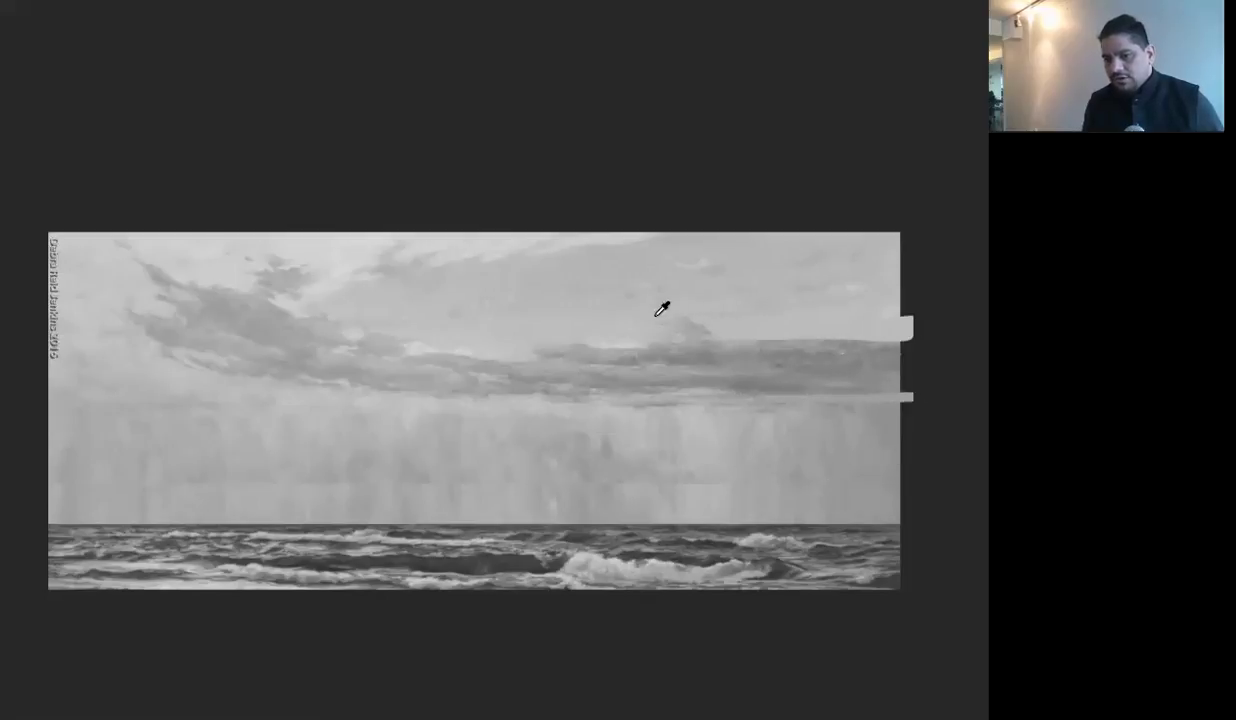
pyautogui.moveTo(656, 325); pyautogui.dragTo(650, 321)
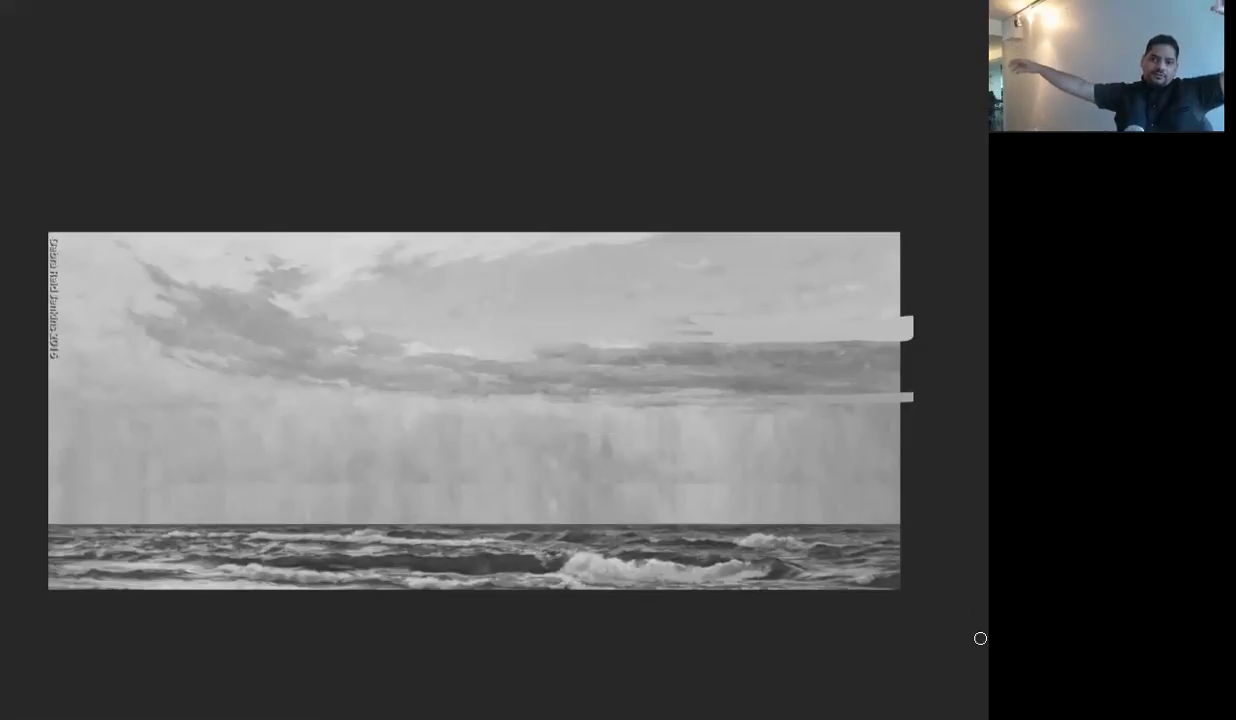
# Bring back the interface panels and remove the paint spilling past the seascape's right edge
pyautogui.press('Tab')
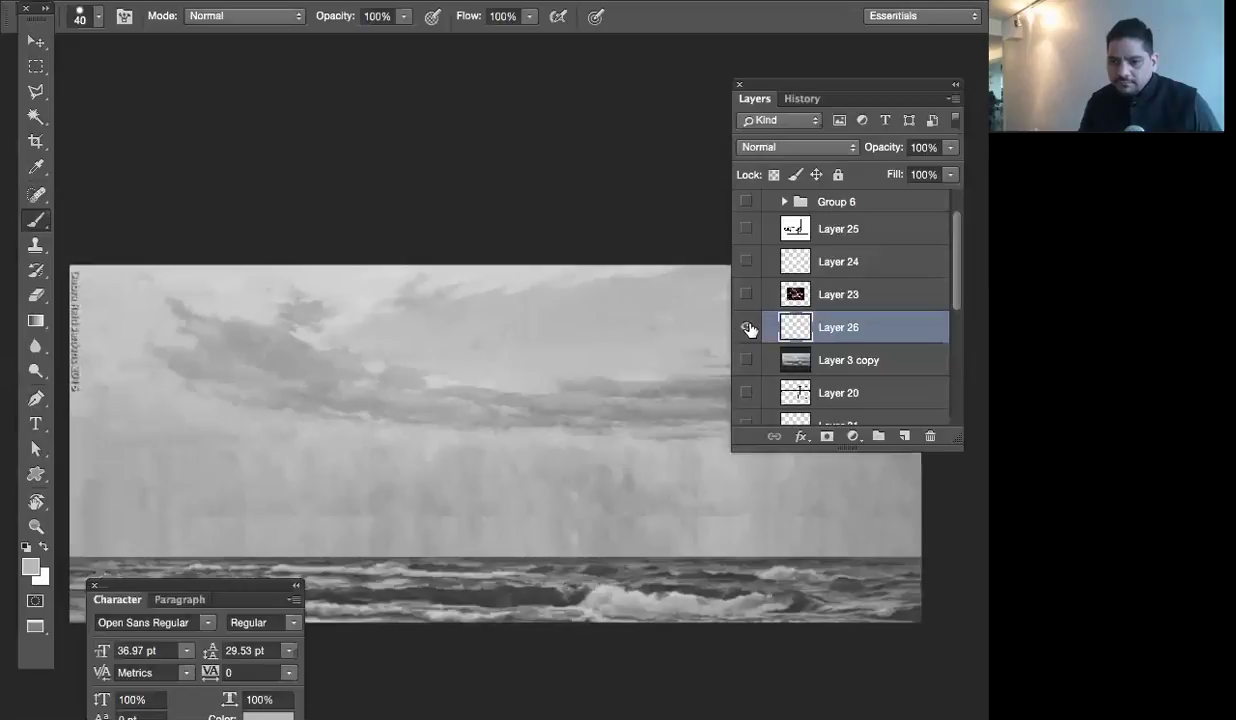
pyautogui.moveTo(770, 86); pyautogui.dragTo(911, 69)
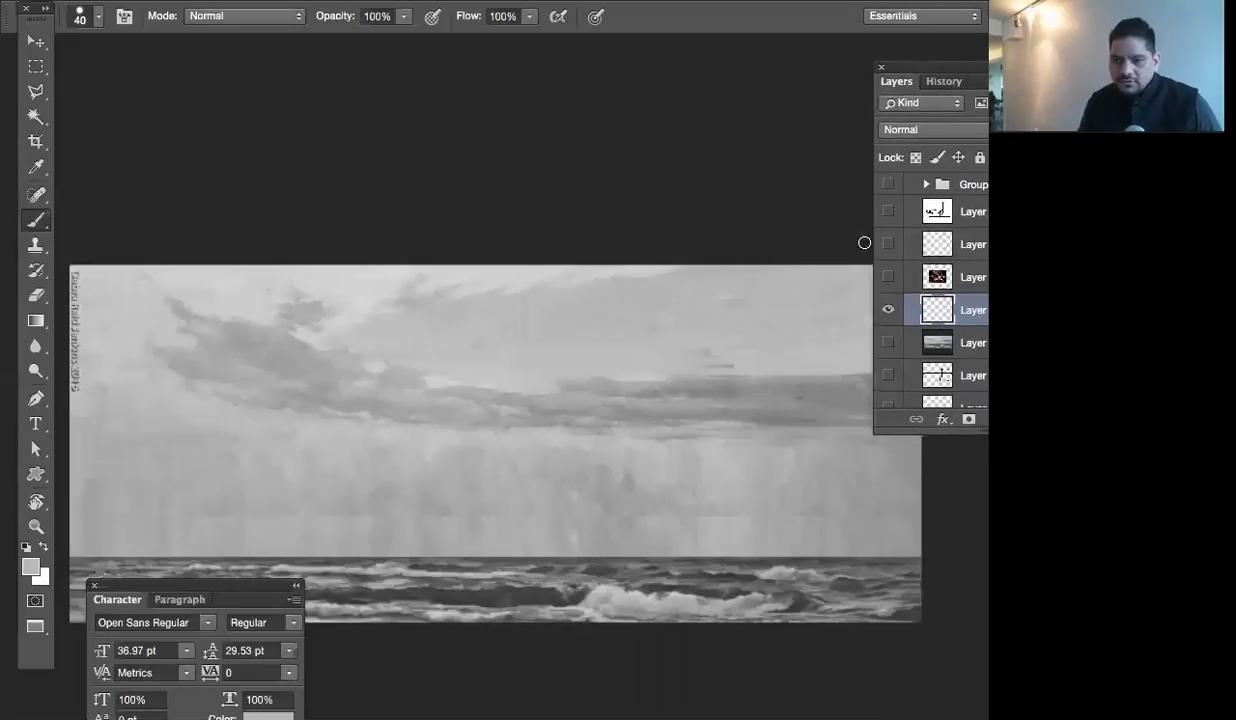
pyautogui.scroll(-2, 717, 309)
pyautogui.scroll(-3, 756, 309)
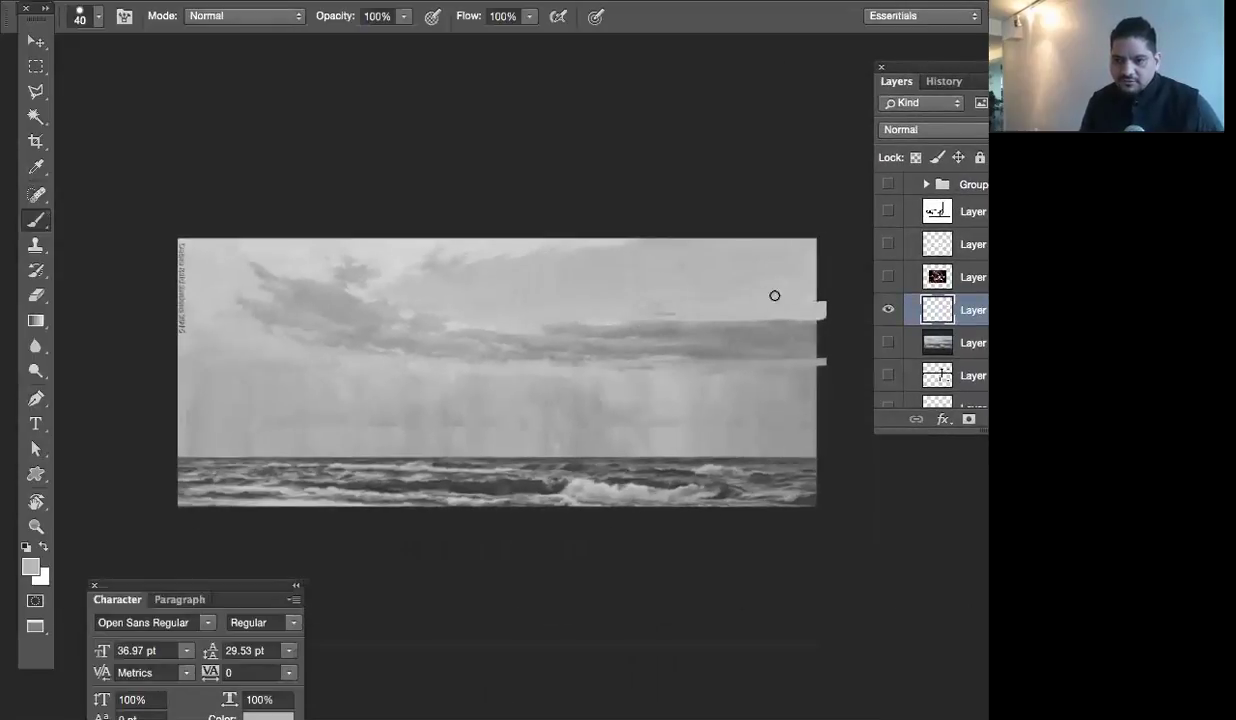
pyautogui.scroll(-1, 707, 287)
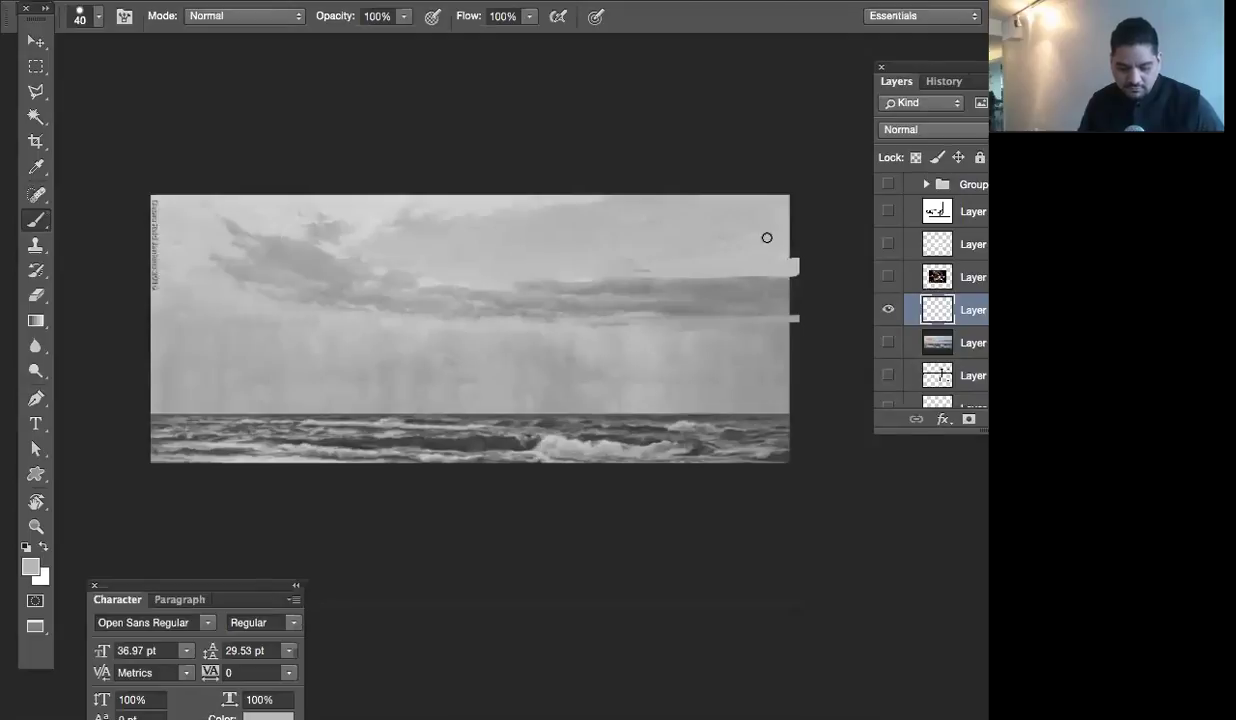
pyautogui.press('m')
pyautogui.moveTo(799, 157); pyautogui.dragTo(789, 503)
pyautogui.hotkey('ctrl', 'd')
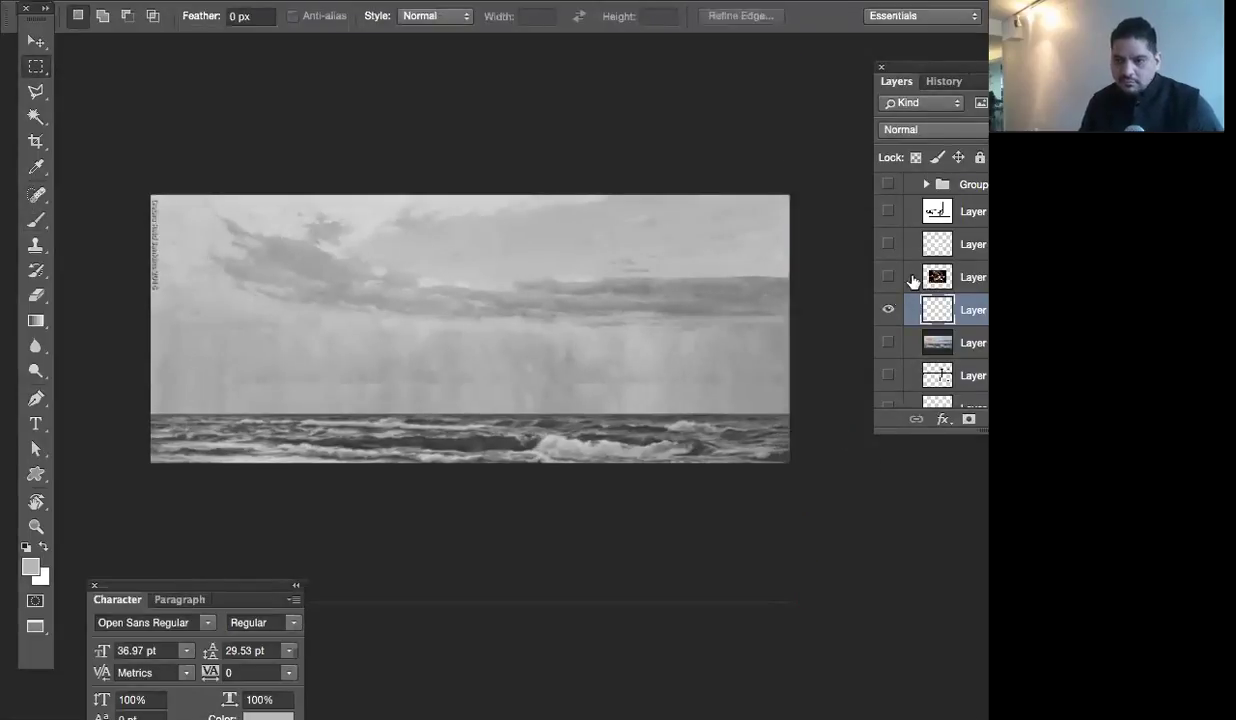
# Toggle Layer 26 to compare the cloud band with and without the repaint, leaving the layer hidden
pyautogui.click(889, 312)
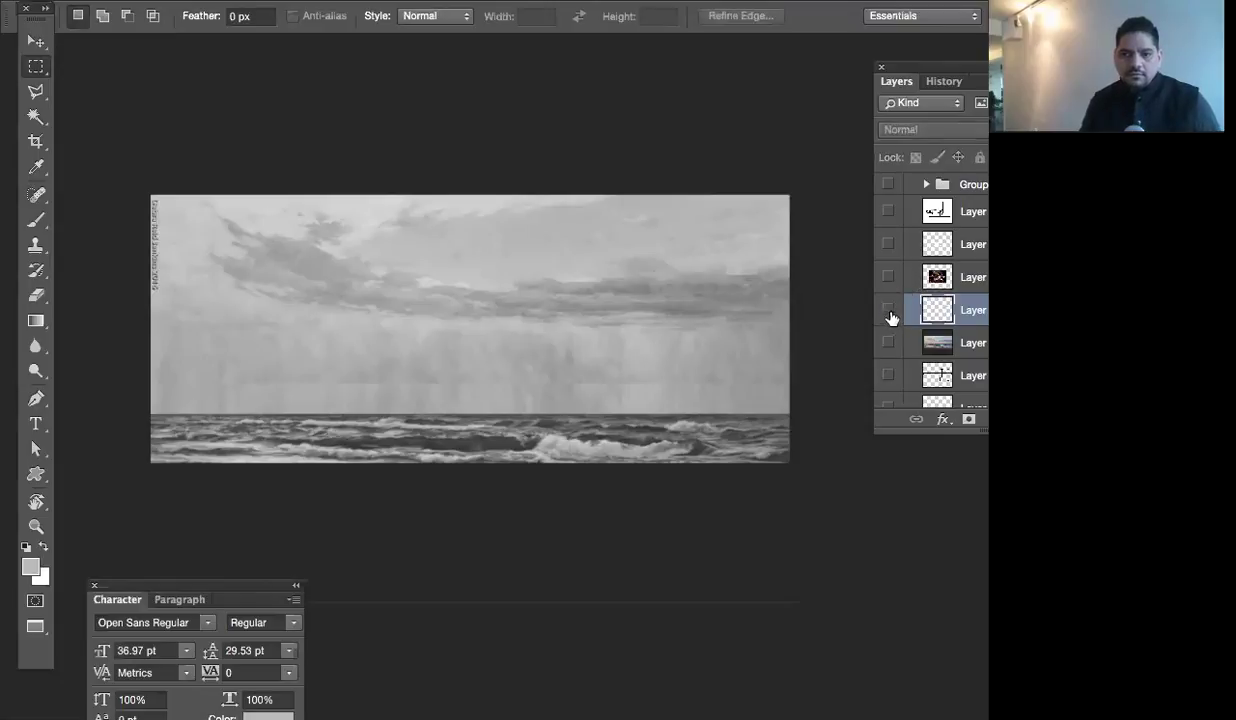
pyautogui.click(889, 312)
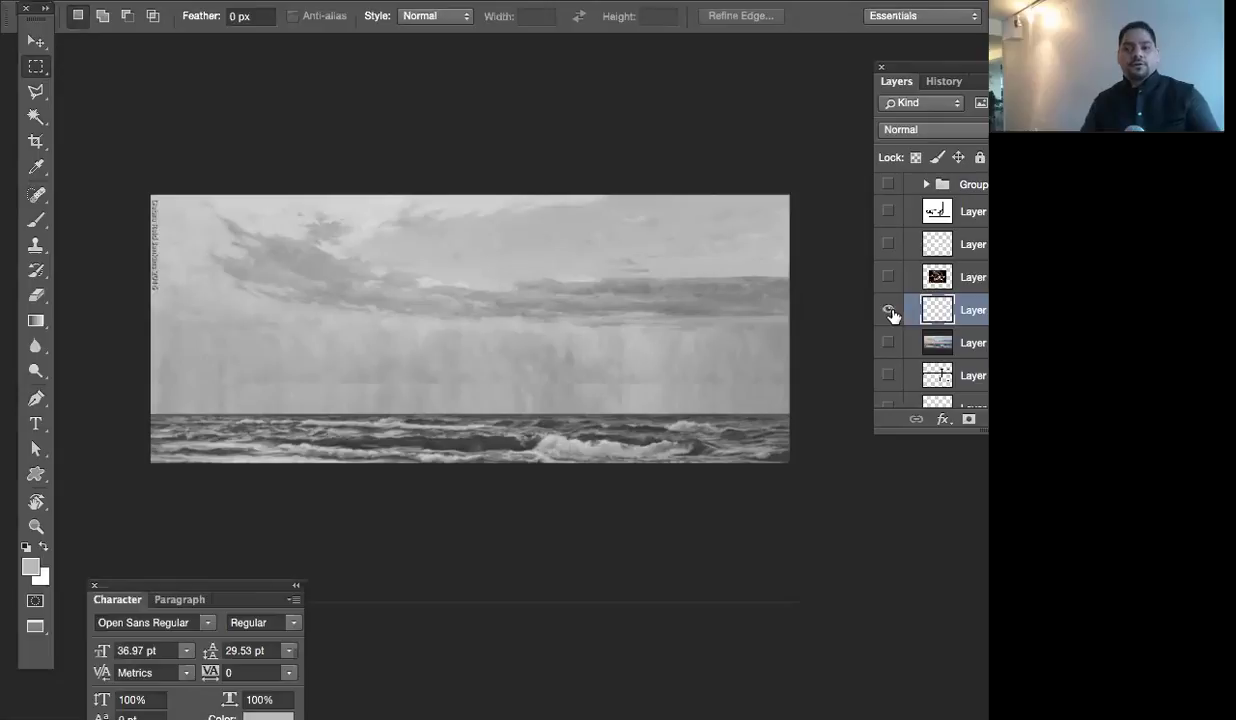
pyautogui.click(889, 312)
pyautogui.click(889, 312)
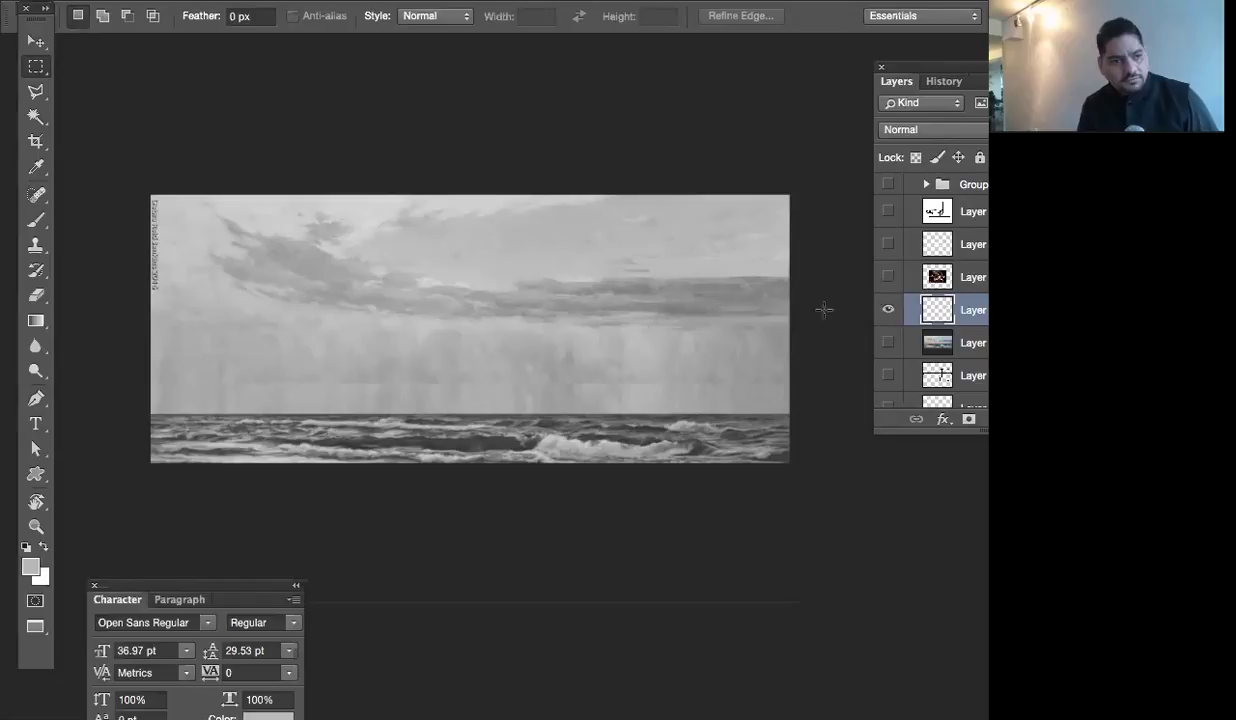
pyautogui.click(888, 309)
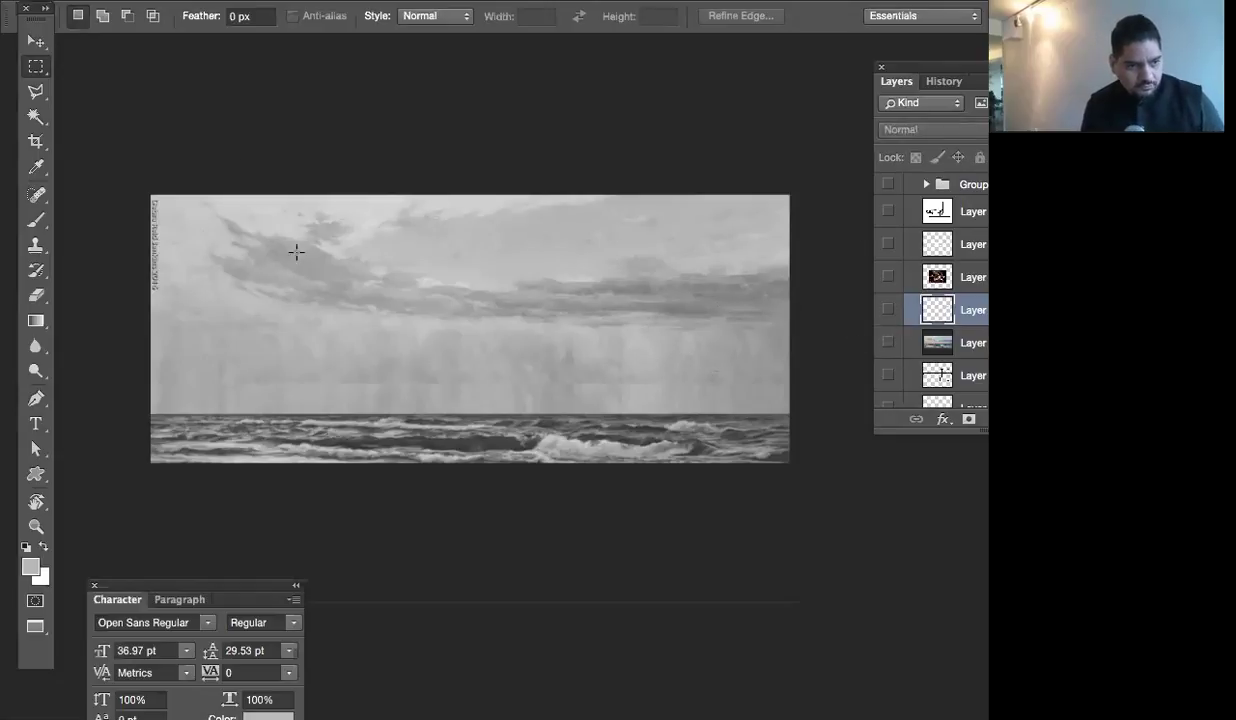
# Add Layer 27 above Layer 26, brush a light curve across the sky, and switch the brush colour to black
pyautogui.press('b')
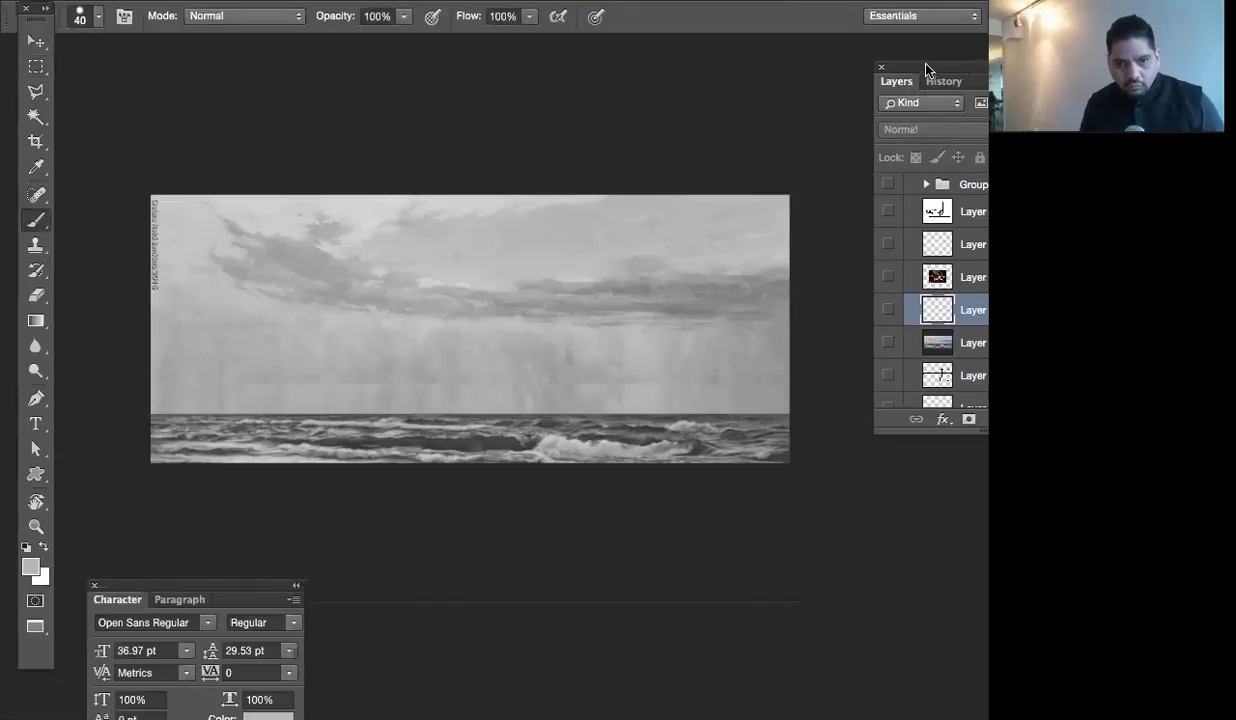
pyautogui.moveTo(893, 63); pyautogui.dragTo(794, 48)
pyautogui.click(789, 295)
pyautogui.press('Tab')
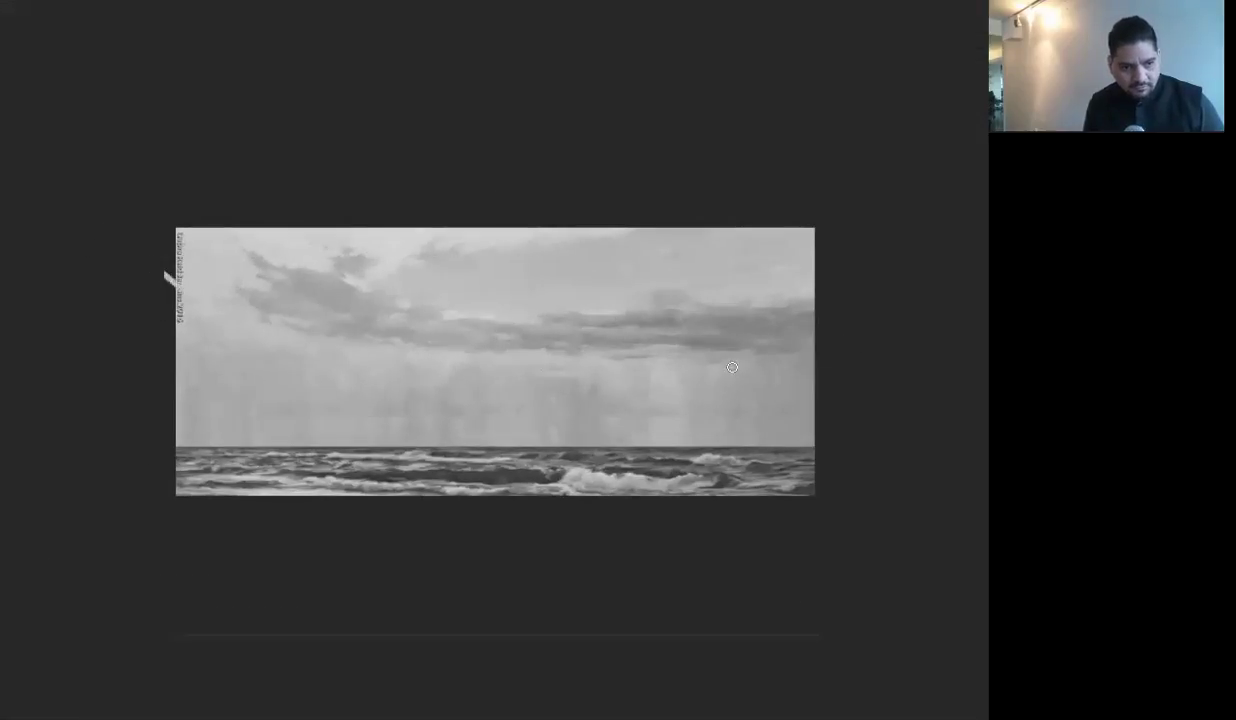
pyautogui.press('Tab')
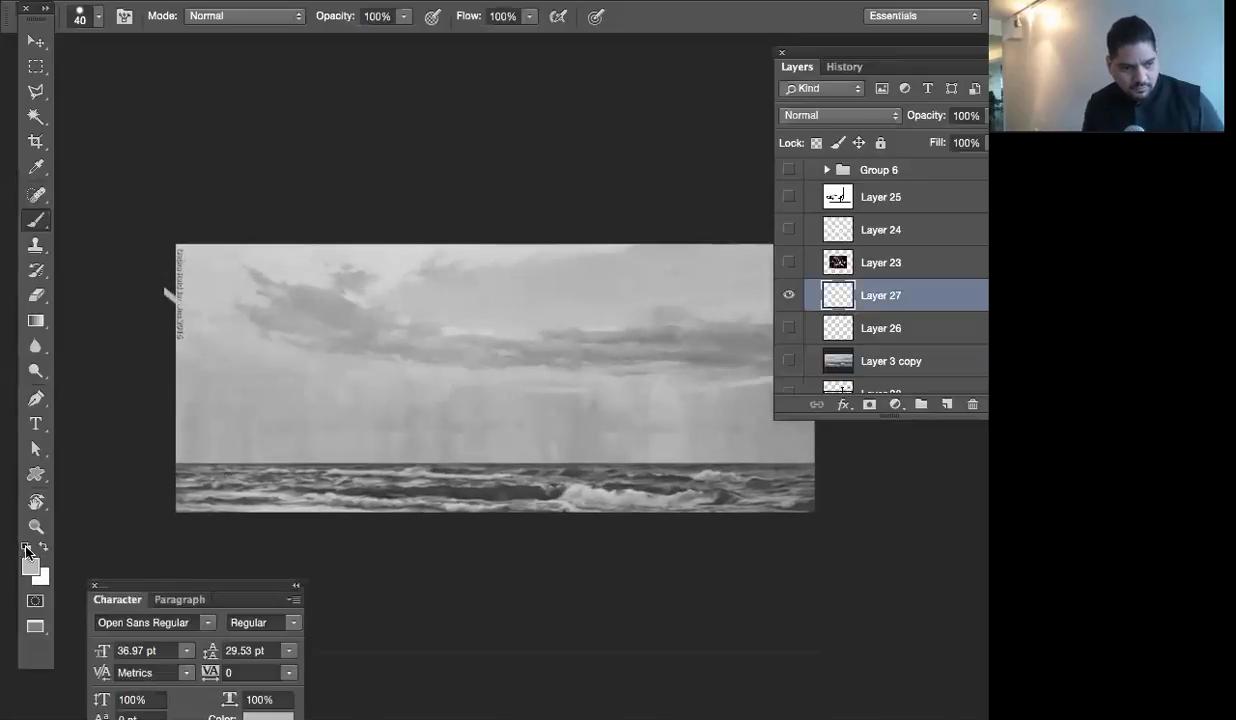
pyautogui.press('Tab')
# Draw a sagging black curve with a straight horizontal line and a vertical arrow between them, and clear the layer
pyautogui.moveTo(163, 293); pyautogui.dragTo(824, 322)
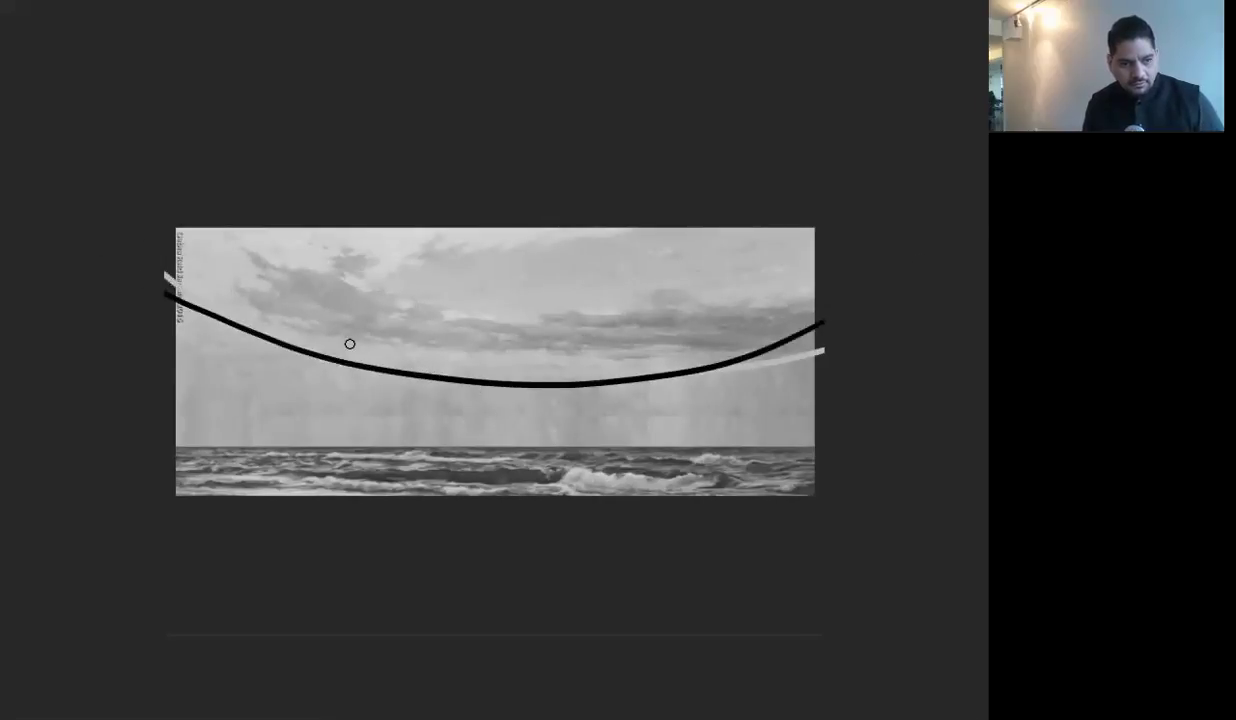
pyautogui.moveTo(160, 294); pyautogui.dragTo(866, 281)
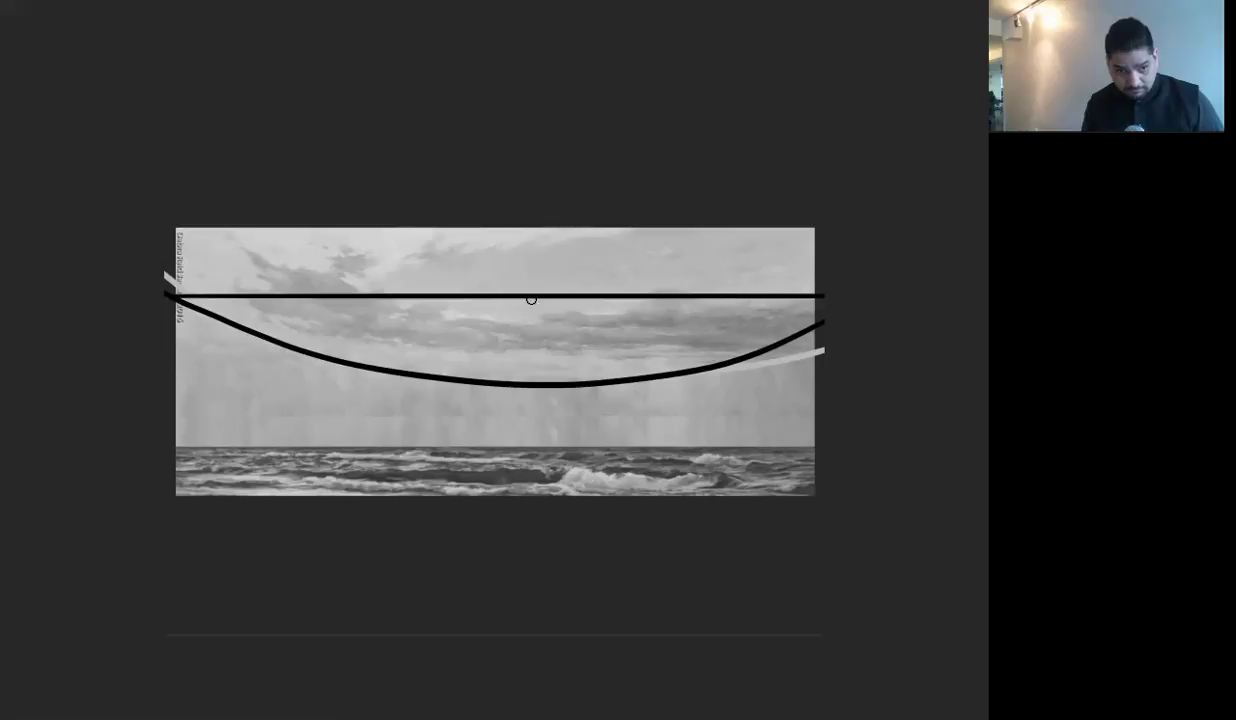
pyautogui.moveTo(514, 292); pyautogui.dragTo(521, 403)
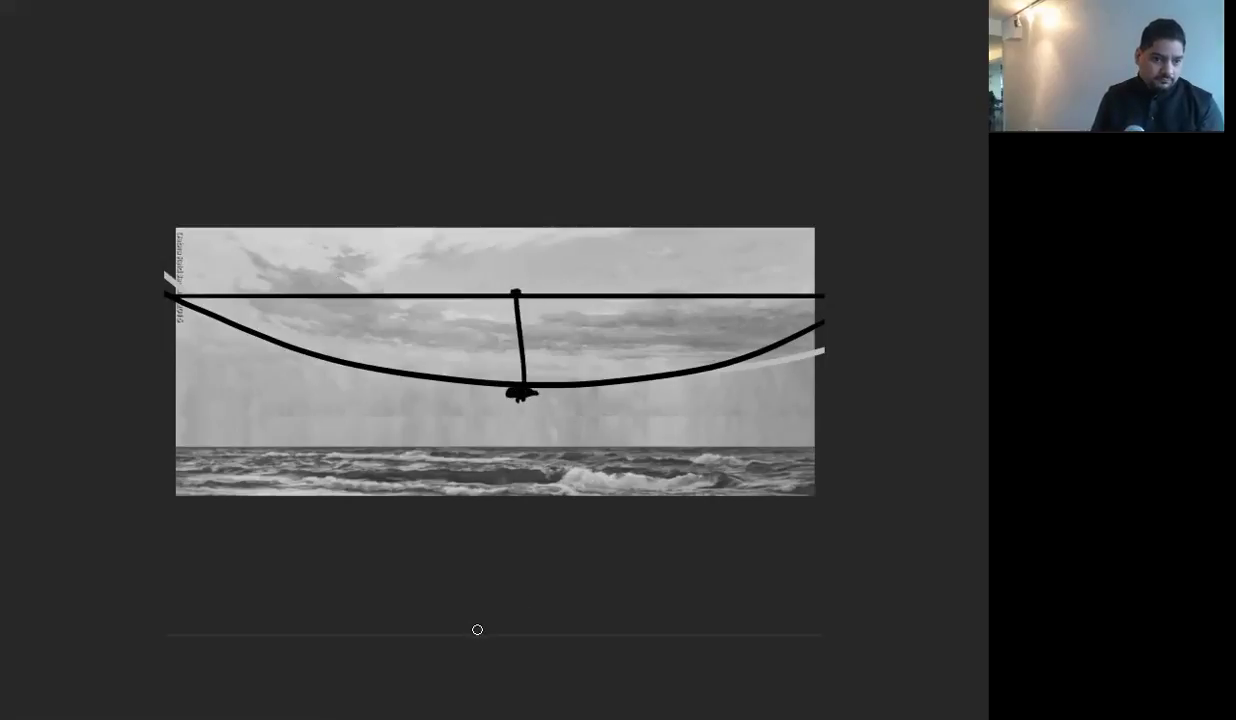
pyautogui.click(464, 627)
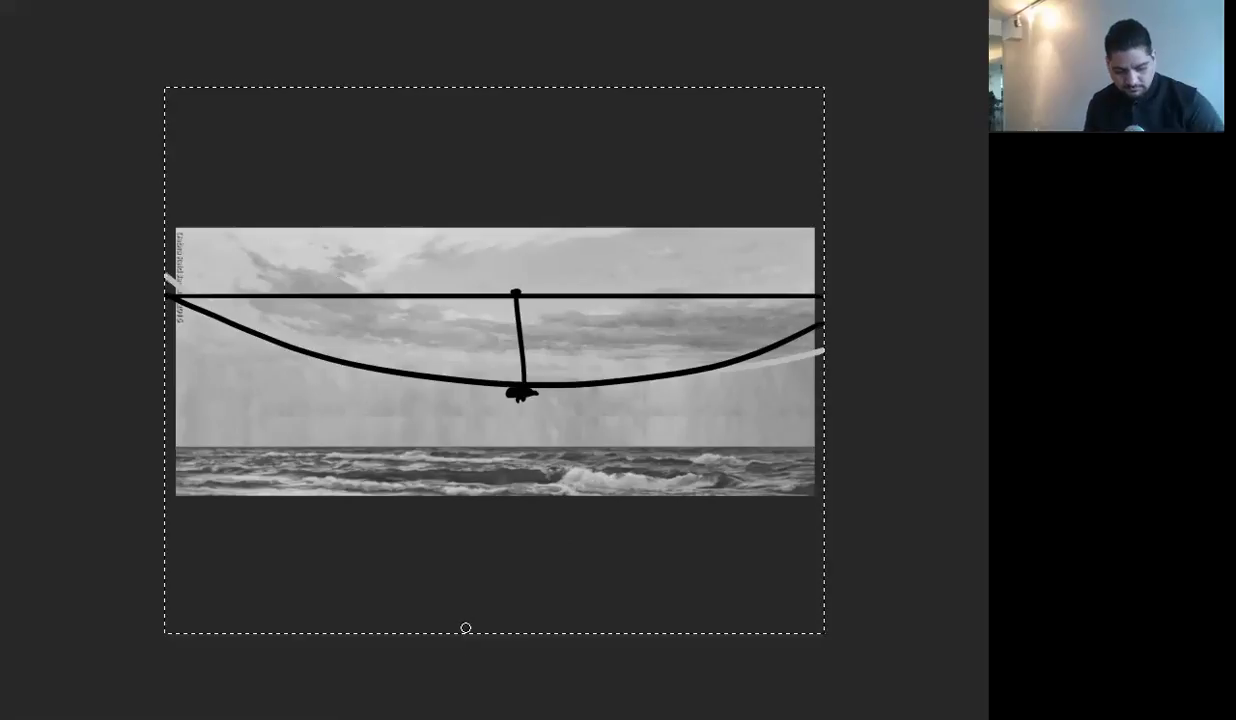
pyautogui.press('Delete')
# Try an upward-bowing arc and several sagging black curves across the sky, discarding each attempt
pyautogui.moveTo(163, 318)
pyautogui.mouseDown()
pyautogui.moveTo(367, 268)
pyautogui.moveTo(822, 327)
pyautogui.mouseUp()
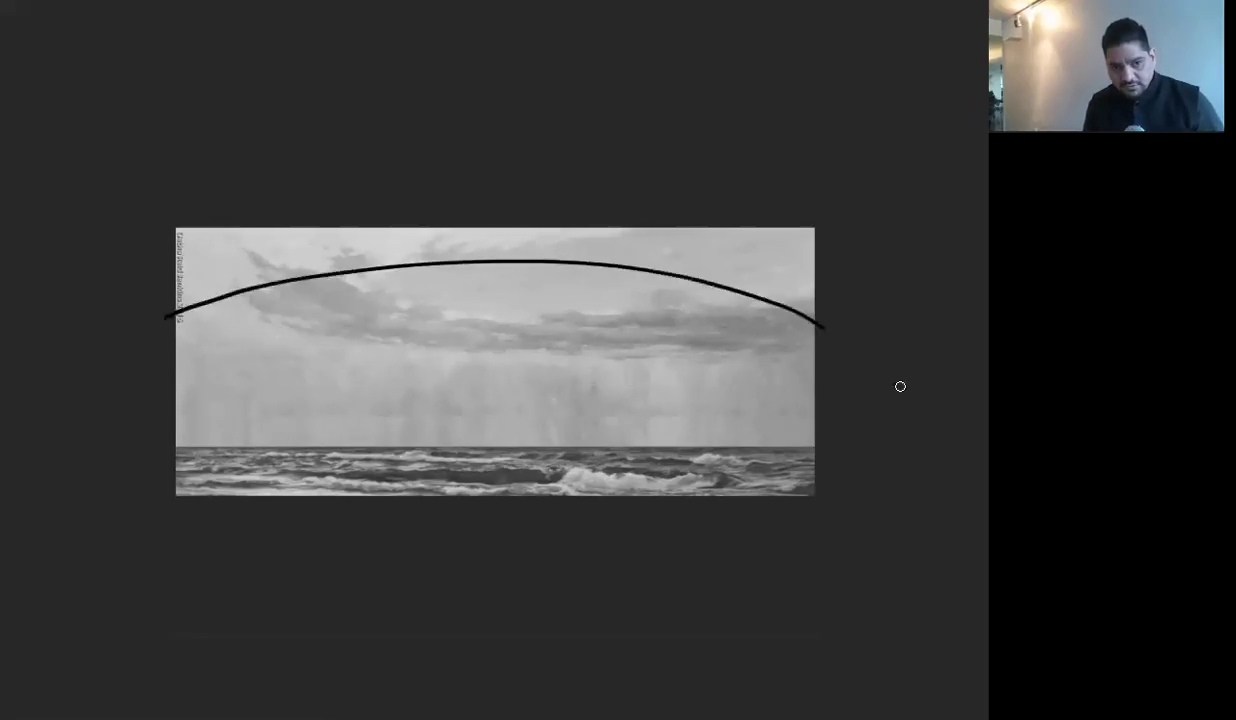
pyautogui.click(171, 323)
pyautogui.moveTo(177, 303)
pyautogui.mouseDown()
pyautogui.moveTo(418, 357)
pyautogui.moveTo(778, 348)
pyautogui.moveTo(843, 313)
pyautogui.mouseUp()
pyautogui.click(386, 353)
pyautogui.moveTo(158, 295)
pyautogui.mouseDown()
pyautogui.moveTo(571, 316)
pyautogui.moveTo(790, 286)
pyautogui.mouseUp()
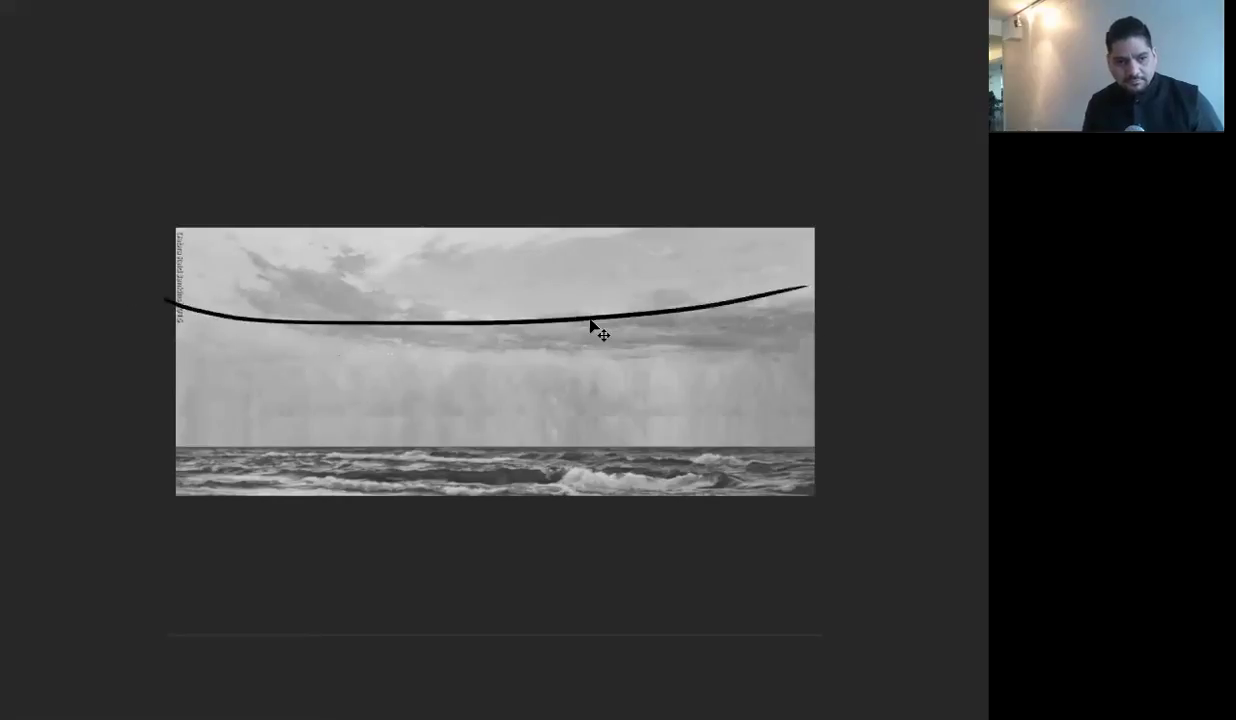
pyautogui.moveTo(164, 293)
pyautogui.mouseDown()
pyautogui.moveTo(737, 328)
pyautogui.moveTo(812, 305)
pyautogui.mouseUp()
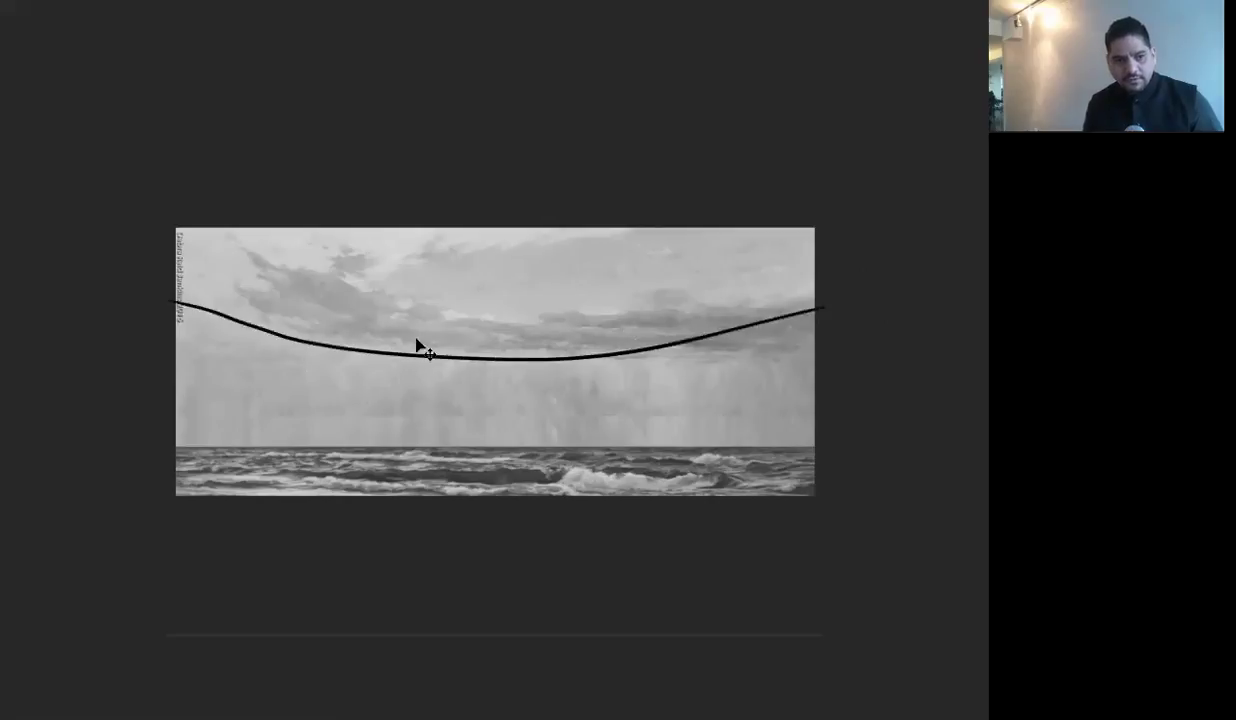
# Draw a shallow sagging black curve along the cloud band and shift it right to sit within the picture
pyautogui.moveTo(166, 314)
pyautogui.mouseDown()
pyautogui.moveTo(371, 340)
pyautogui.moveTo(745, 327)
pyautogui.mouseUp()
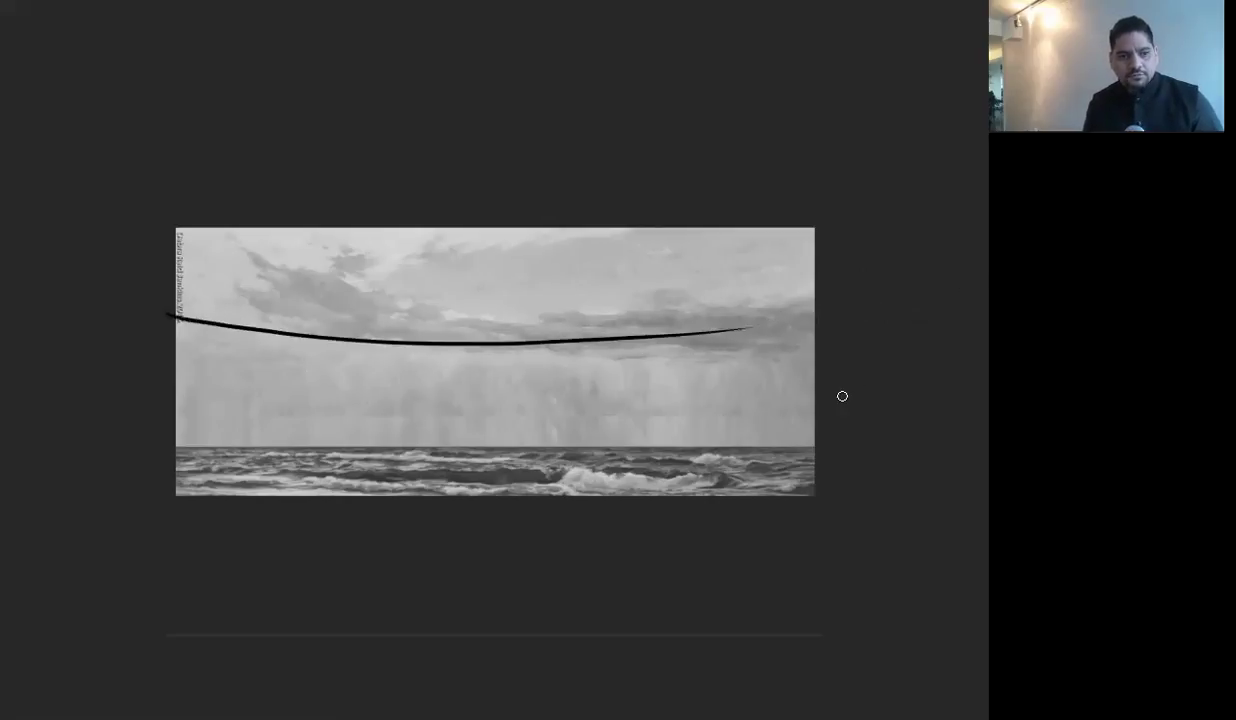
pyautogui.press('v')
pyautogui.moveTo(654, 430); pyautogui.dragTo(713, 436)
pyautogui.moveTo(612, 410); pyautogui.dragTo(630, 418)
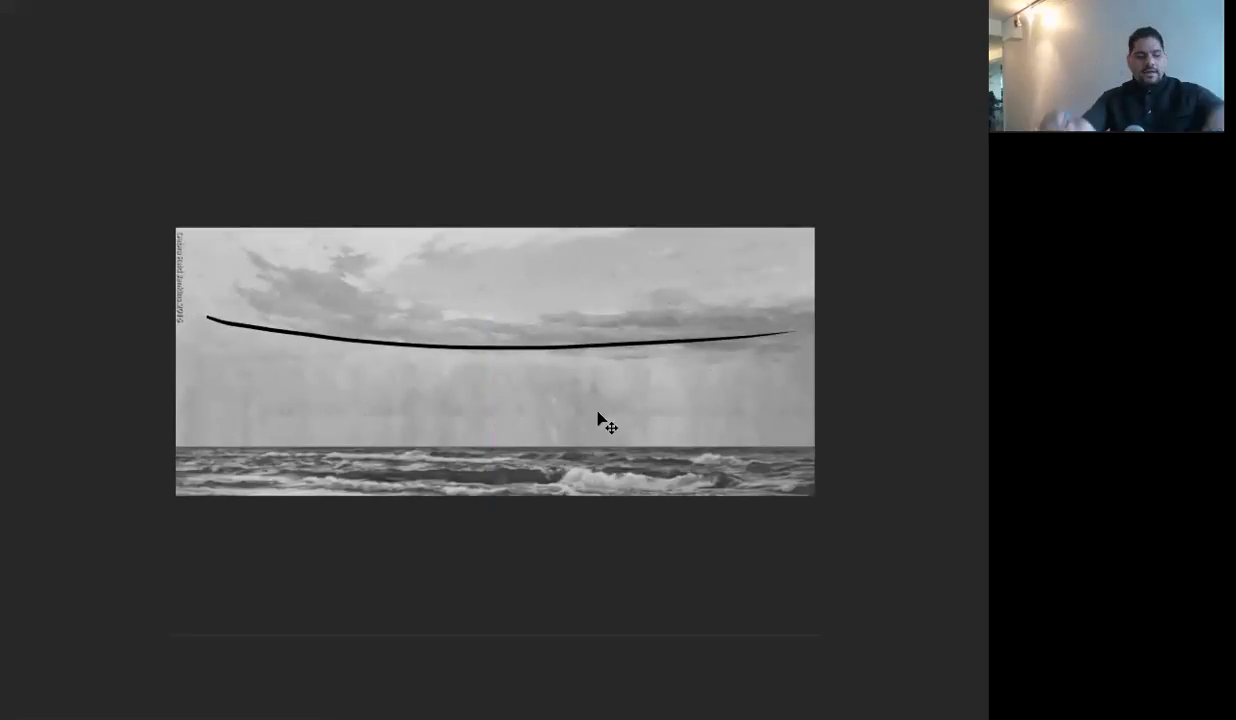
# Draw white outward-pointing arrows above both ends of the black curve
pyautogui.press('b')
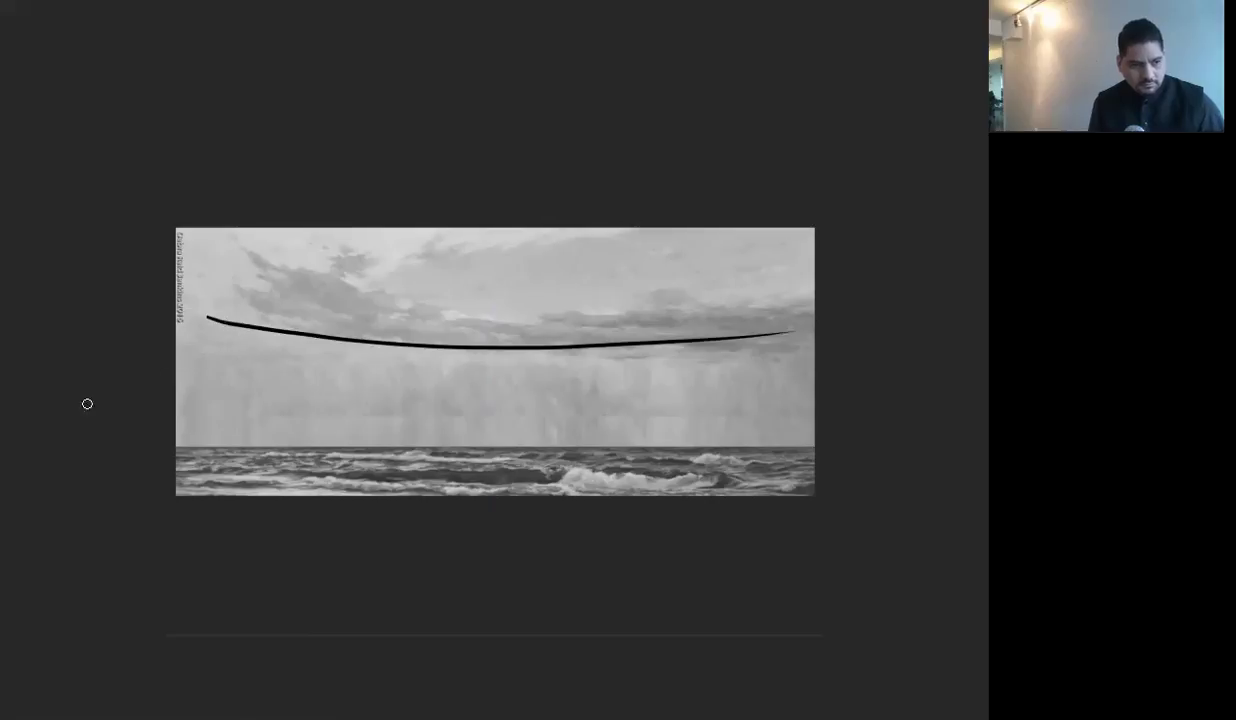
pyautogui.press('Tab')
pyautogui.press('Tab')
pyautogui.moveTo(181, 266)
pyautogui.mouseDown()
pyautogui.moveTo(186, 251)
pyautogui.moveTo(282, 292)
pyautogui.mouseUp()
pyautogui.moveTo(730, 307)
pyautogui.mouseDown()
pyautogui.moveTo(786, 281)
pyautogui.moveTo(799, 293)
pyautogui.mouseUp()
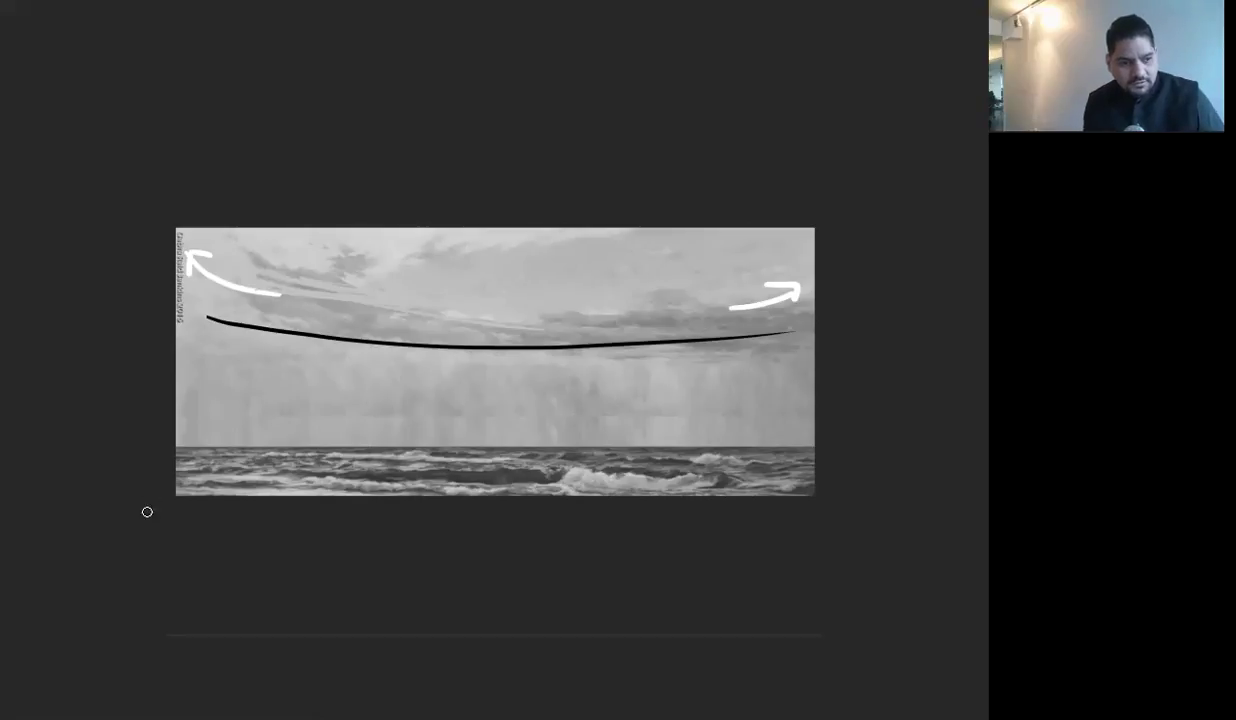
# Add a new layer above Layer 27 and paint a sampled grey patch over the left end of the sea
pyautogui.keyDown('alt'); pyautogui.click(217, 414); pyautogui.keyUp('alt')
pyautogui.press('Tab')
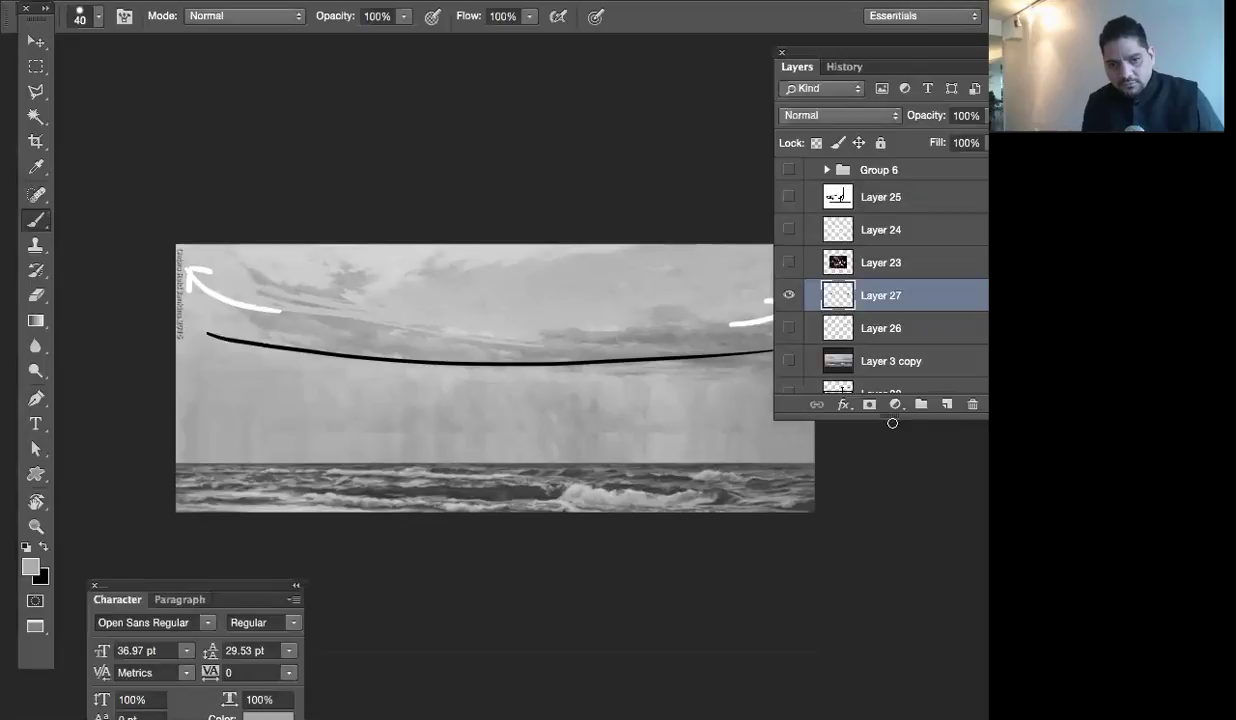
pyautogui.click(946, 404)
pyautogui.press('Tab')
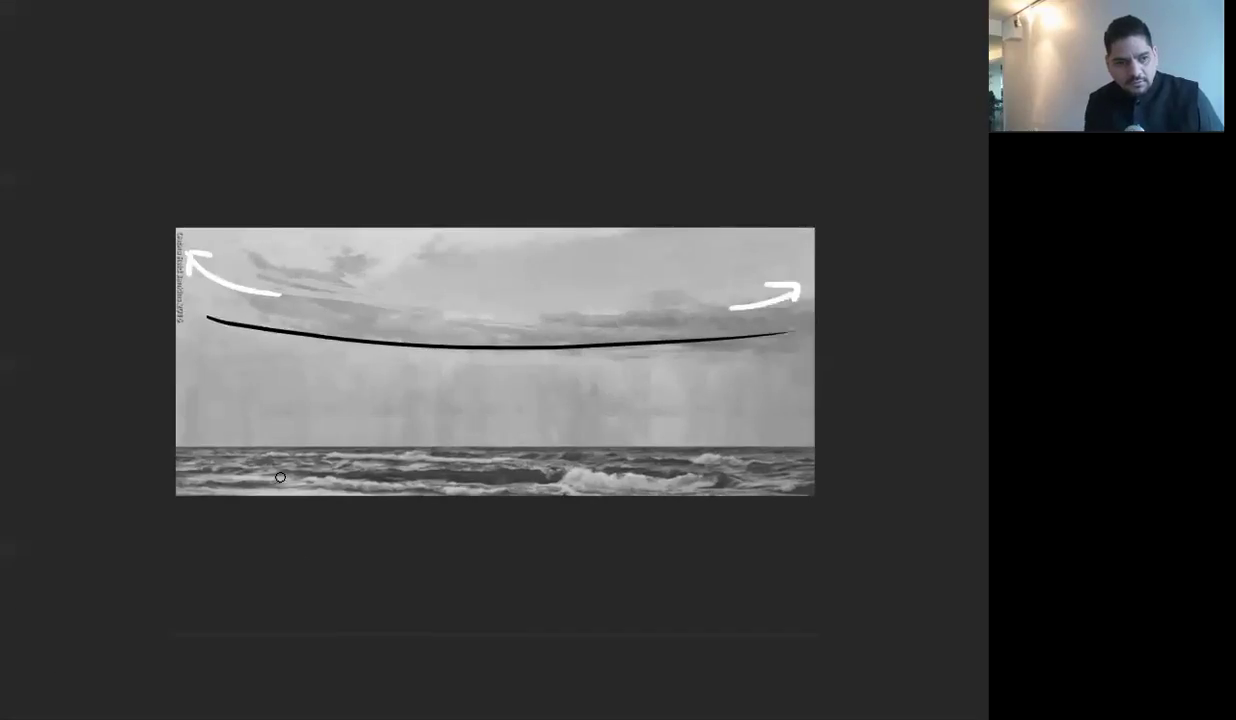
pyautogui.keyDown('alt'); pyautogui.click(200, 465); pyautogui.keyUp('alt')
pyautogui.moveTo(232, 467)
pyautogui.mouseDown()
pyautogui.moveTo(175, 458)
pyautogui.moveTo(170, 478)
pyautogui.moveTo(227, 463)
pyautogui.mouseUp()
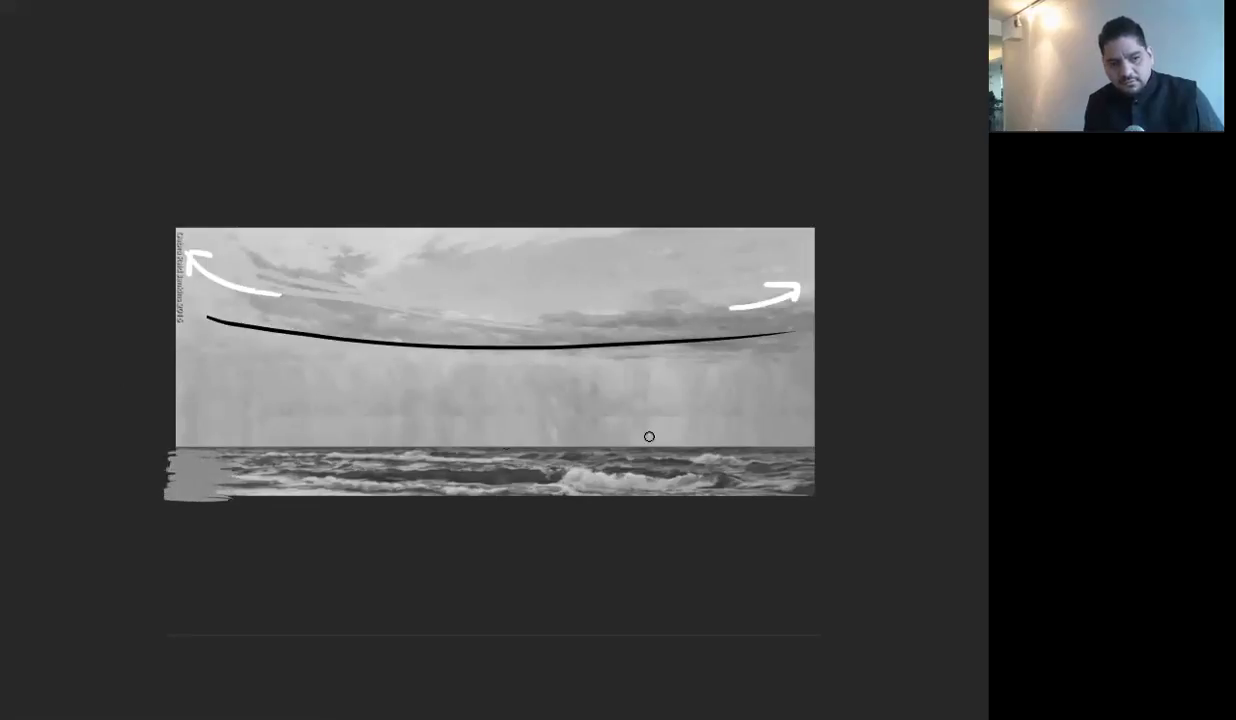
# Paint a darker sampled grey patch over the right end of the sea and touch up the left patch
pyautogui.keyDown('alt'); pyautogui.click(809, 486); pyautogui.keyUp('alt')
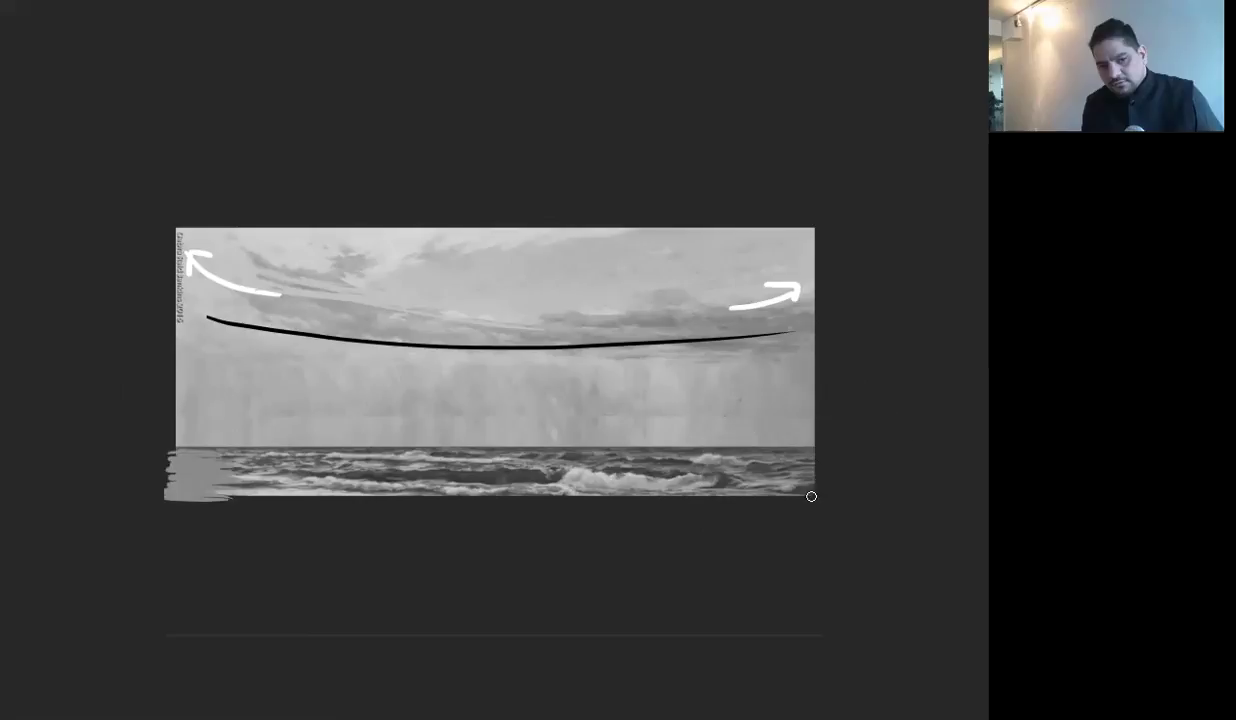
pyautogui.keyDown('alt'); pyautogui.click(808, 458); pyautogui.keyUp('alt')
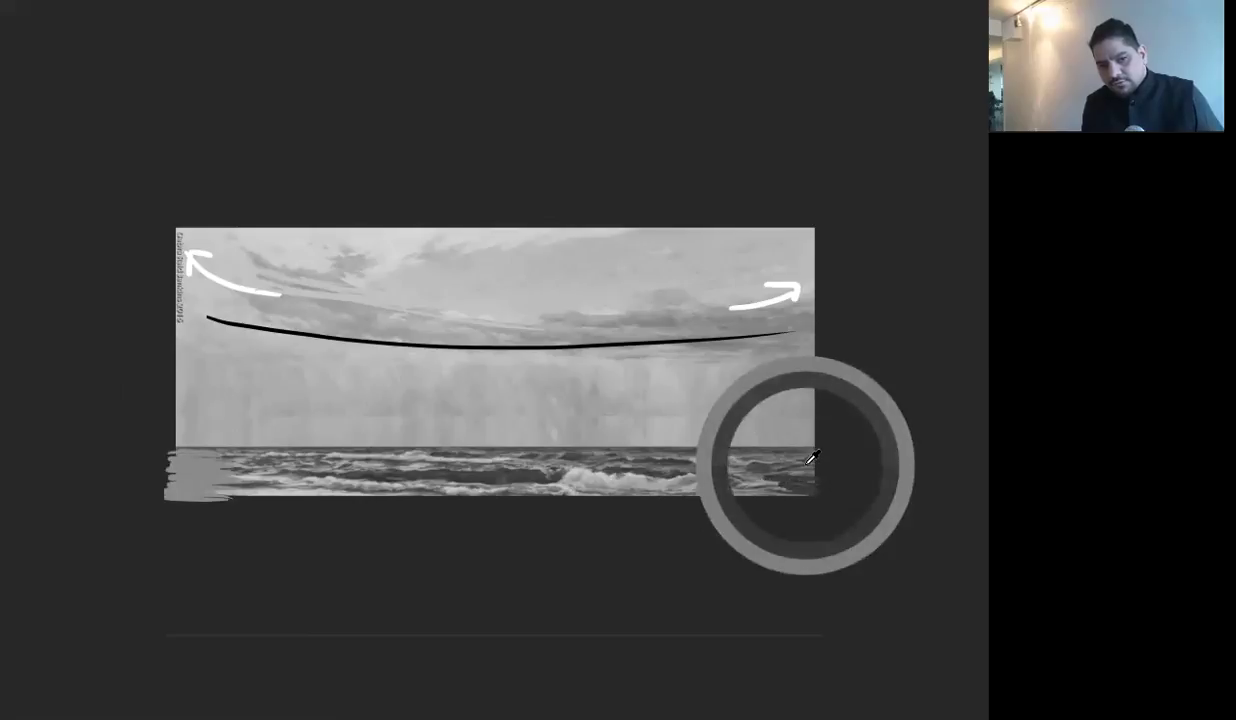
pyautogui.moveTo(809, 454)
pyautogui.mouseDown()
pyautogui.moveTo(747, 473)
pyautogui.moveTo(803, 483)
pyautogui.moveTo(811, 498)
pyautogui.moveTo(822, 481)
pyautogui.moveTo(717, 461)
pyautogui.moveTo(781, 499)
pyautogui.mouseUp()
pyautogui.keyDown('alt'); pyautogui.click(230, 455); pyautogui.keyUp('alt')
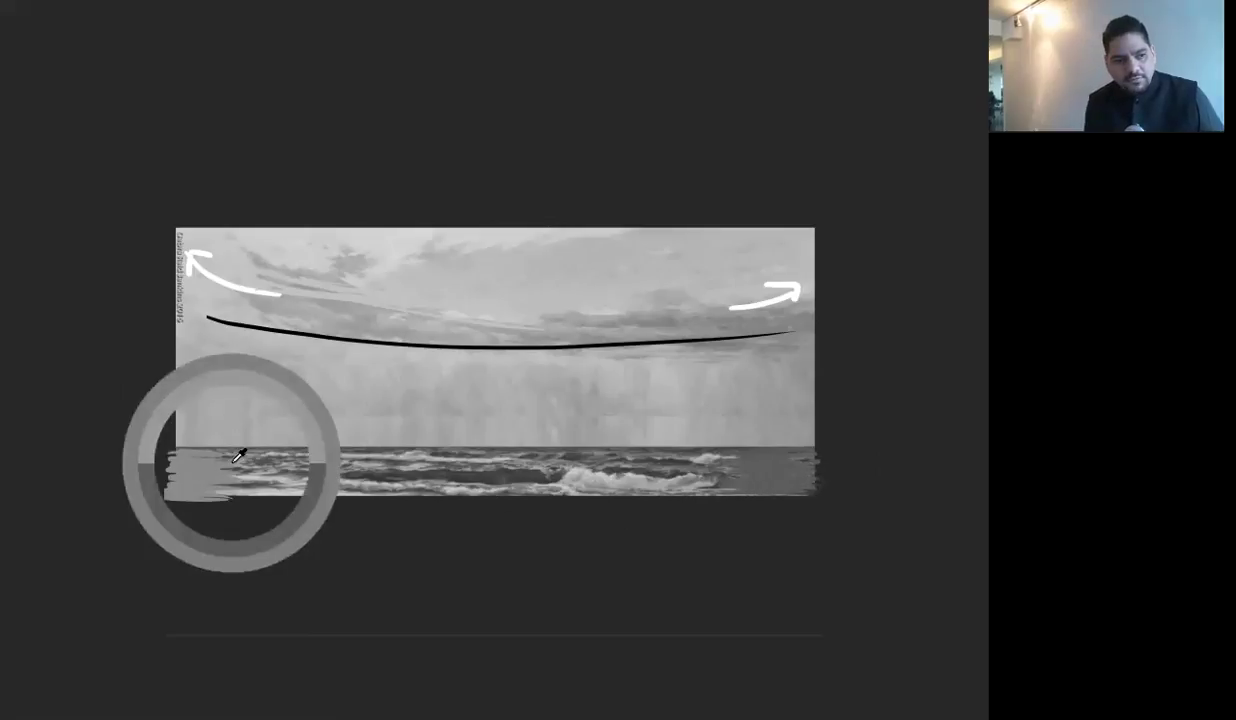
pyautogui.moveTo(199, 463)
pyautogui.mouseDown()
pyautogui.moveTo(178, 442)
pyautogui.moveTo(266, 456)
pyautogui.mouseUp()
pyautogui.keyDown('alt'); pyautogui.click(240, 458); pyautogui.keyUp('alt')
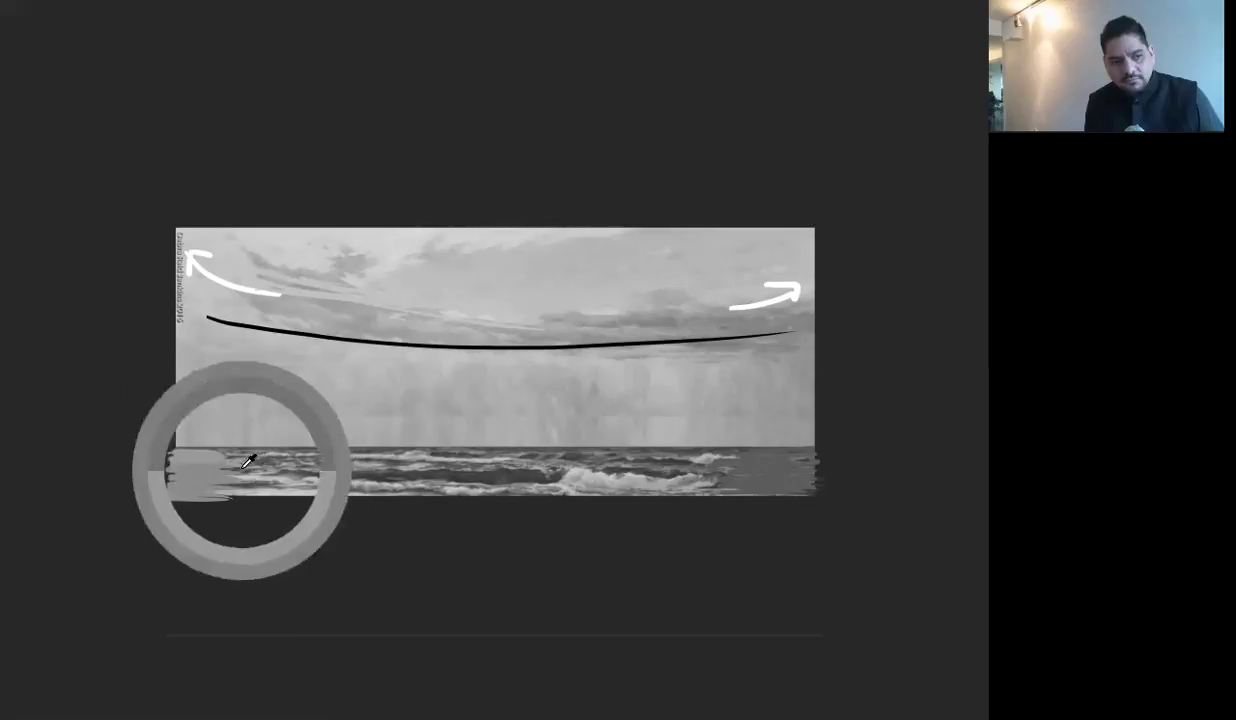
pyautogui.moveTo(226, 466)
pyautogui.mouseDown()
pyautogui.moveTo(183, 482)
pyautogui.moveTo(240, 476)
pyautogui.mouseUp()
# Set Layer 28 to the Multiply blend mode and reduce its opacity to 62%
pyautogui.press('Tab')
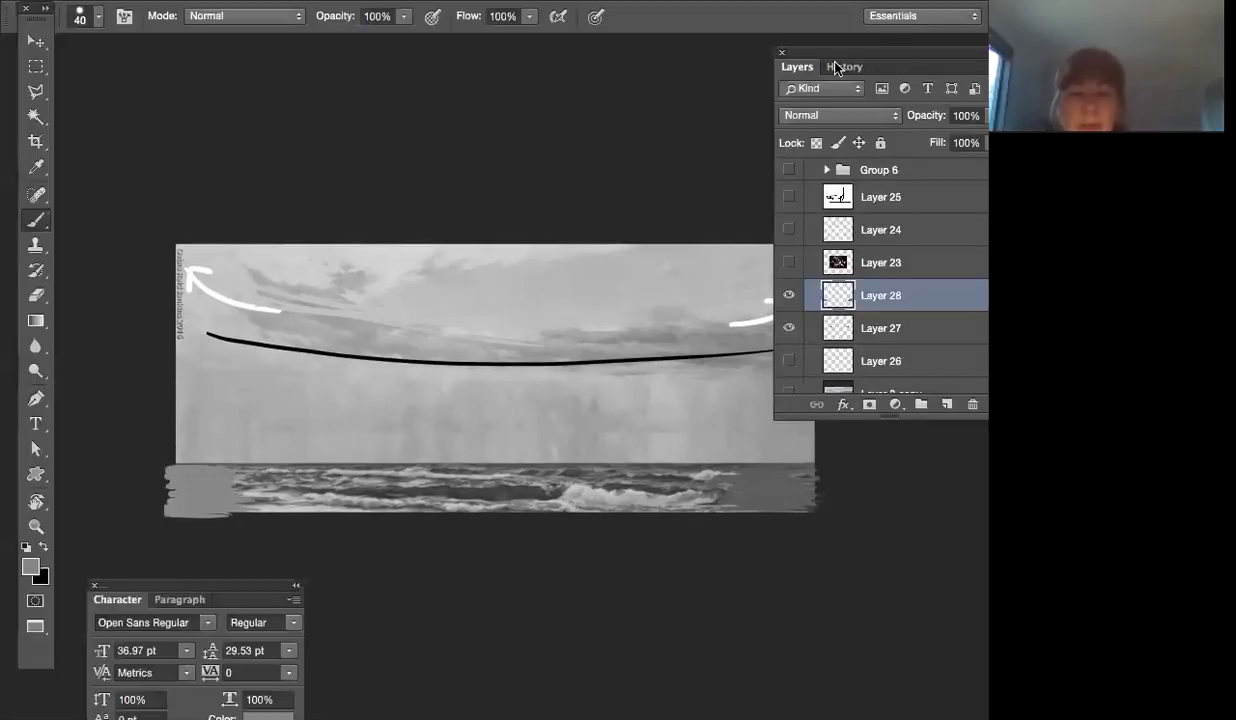
pyautogui.click(855, 118)
pyautogui.click(815, 170)
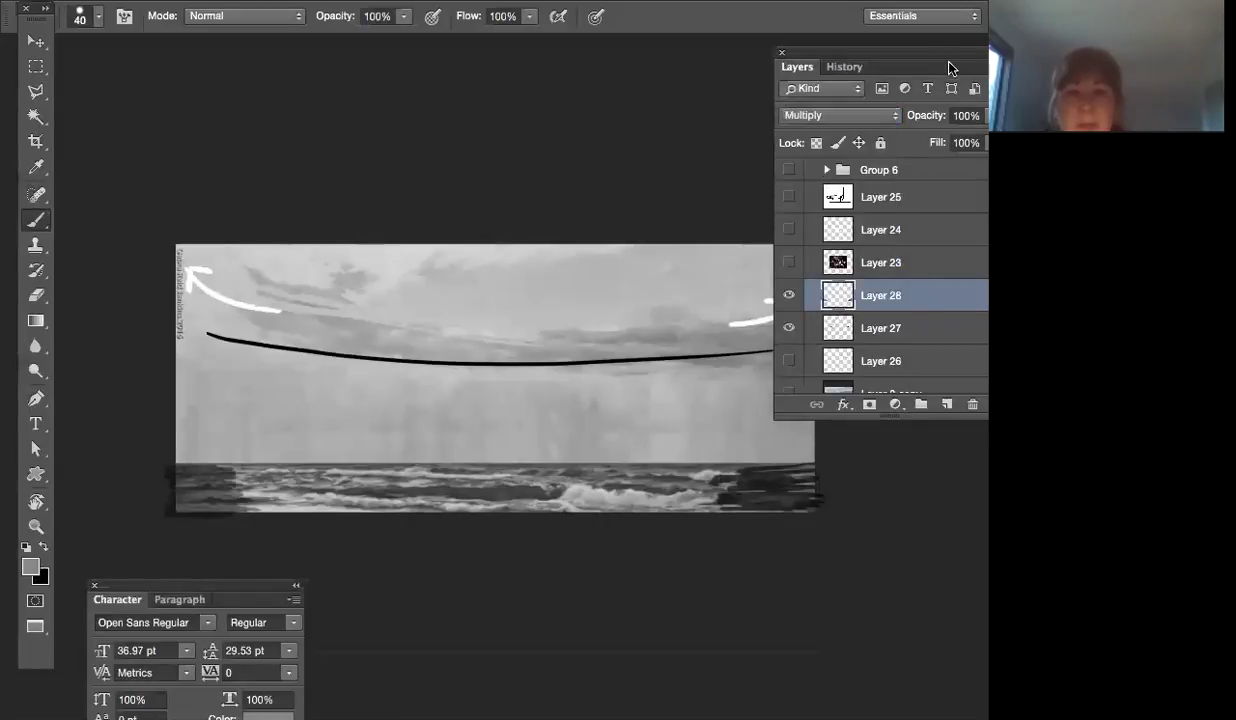
pyautogui.moveTo(950, 68); pyautogui.dragTo(897, 50)
pyautogui.moveTo(951, 113); pyautogui.dragTo(935, 124)
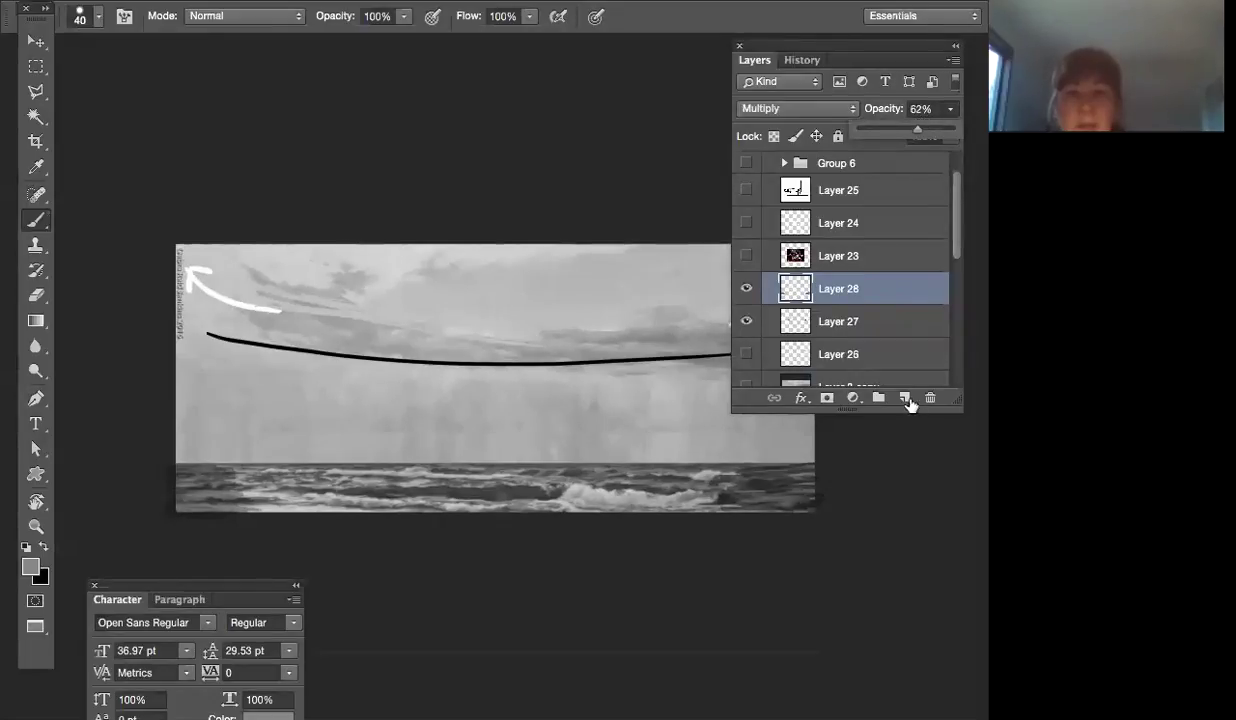
# Erase the darkening patches' overflow outside the seascape's edges on Layer 28
pyautogui.click(835, 538)
pyautogui.press('e')
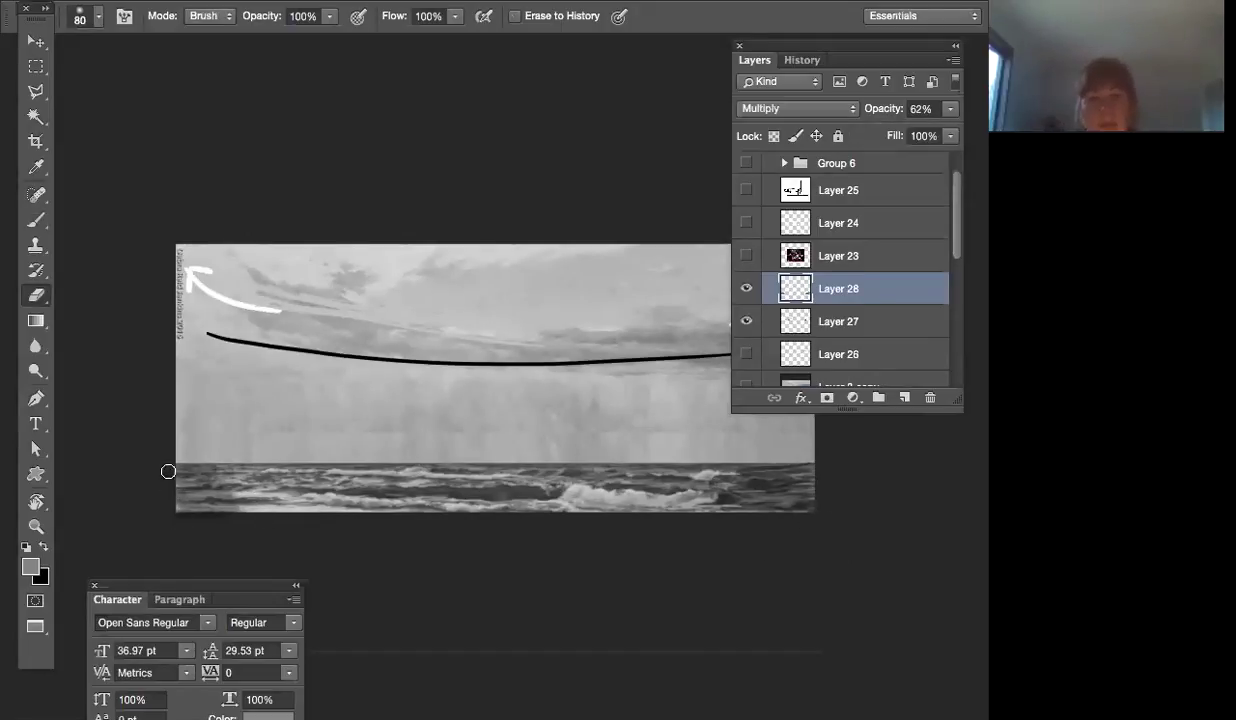
# Set black as the foreground colour and add a new layer above Layer 28
pyautogui.press('Tab')
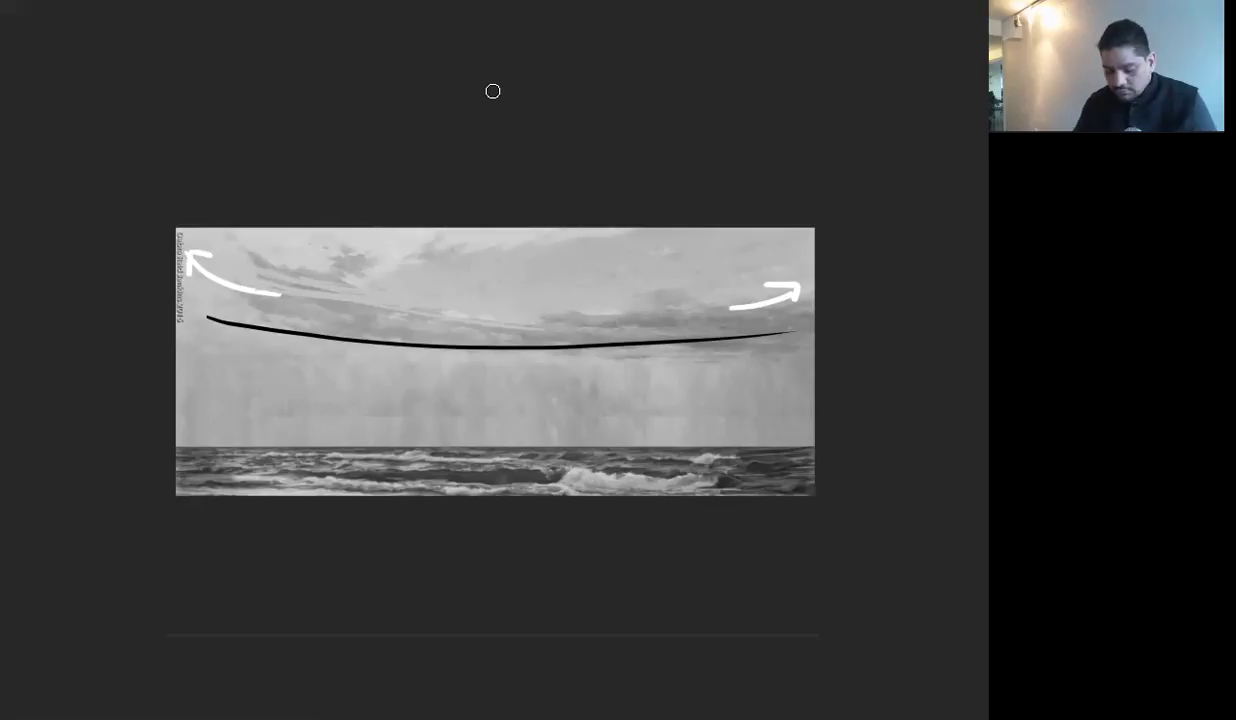
pyautogui.press('Tab')
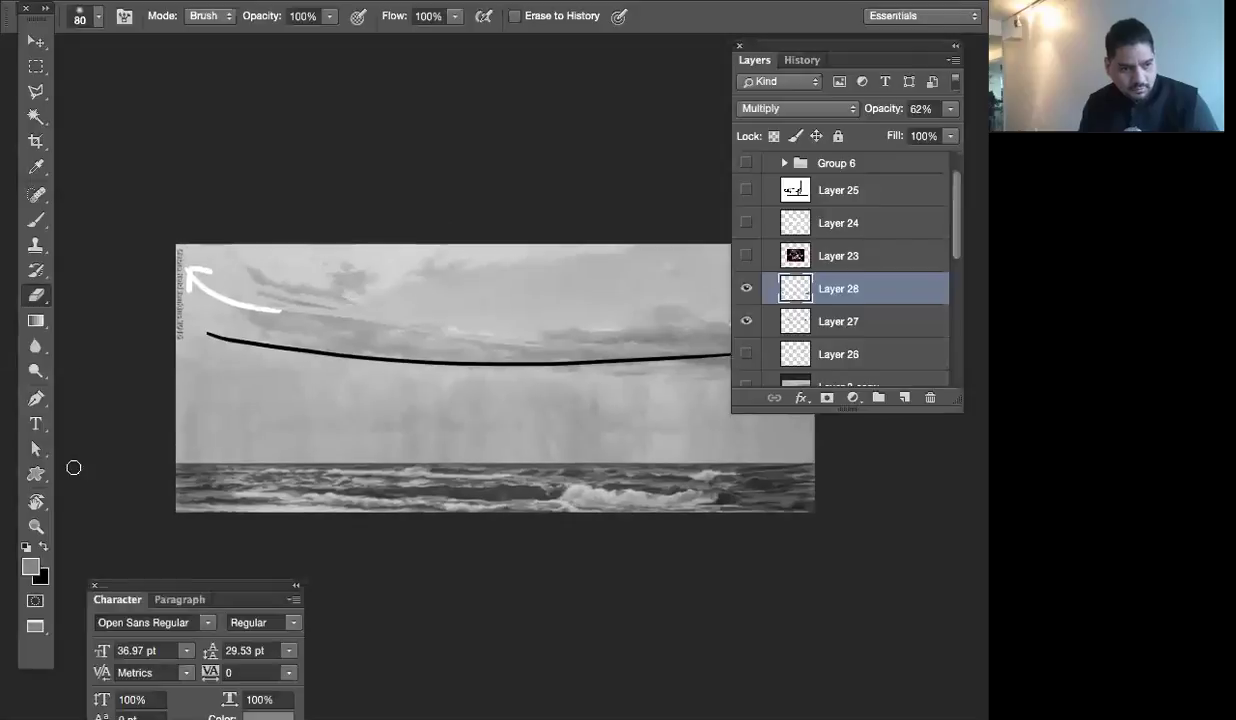
pyautogui.click(43, 545)
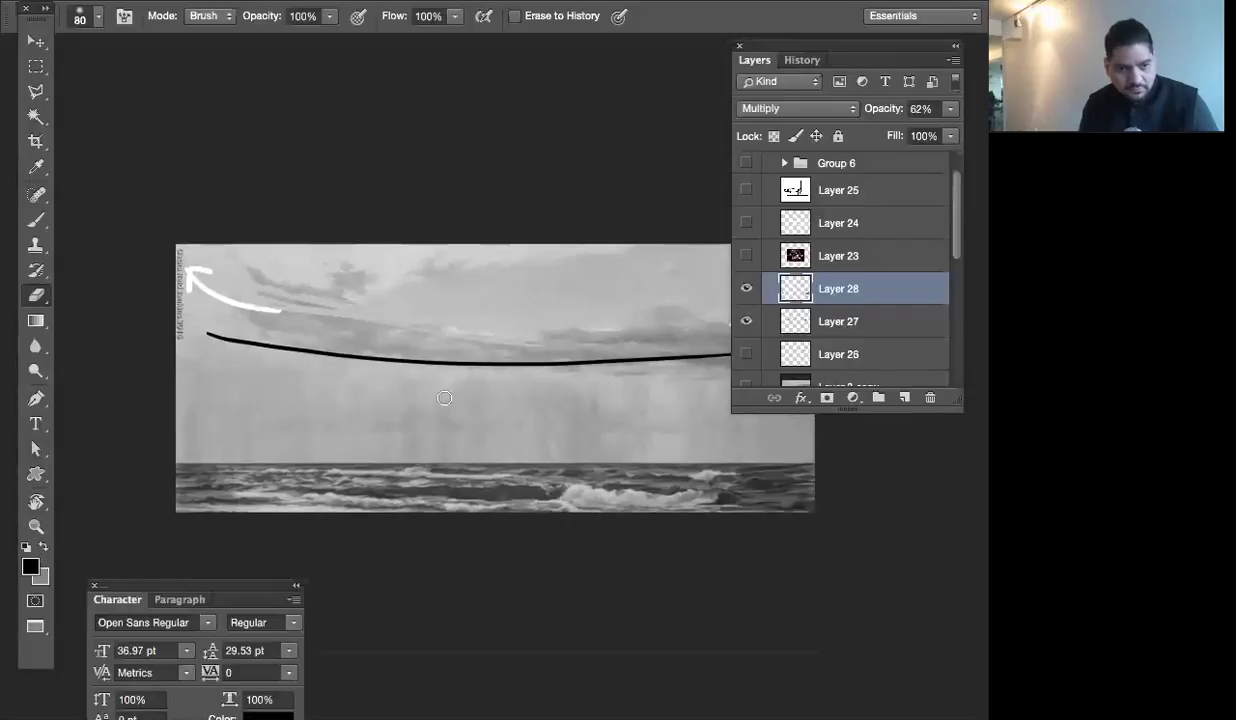
pyautogui.click(905, 399)
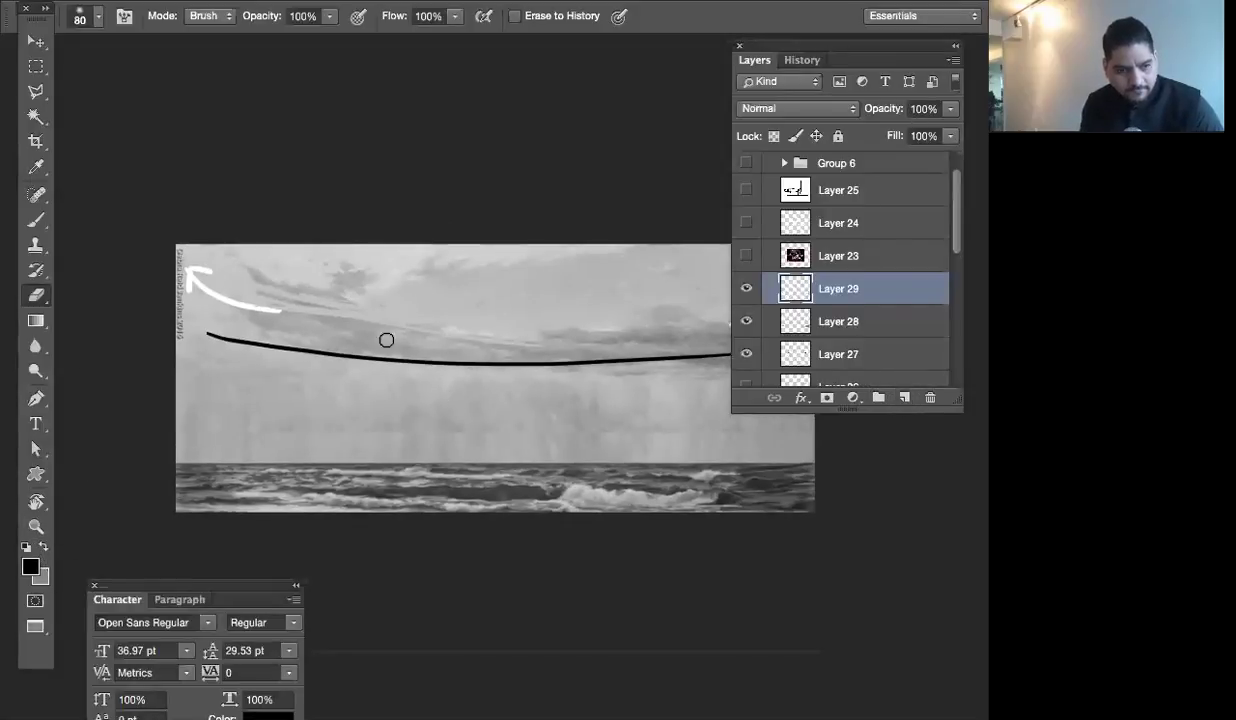
# Paint a thick horizontal black bar across the middle of the sky with a 125 px brush on Layer 29
pyautogui.press(']')
pyautogui.press(']')
pyautogui.press(']')
pyautogui.press(']')
pyautogui.press(']')
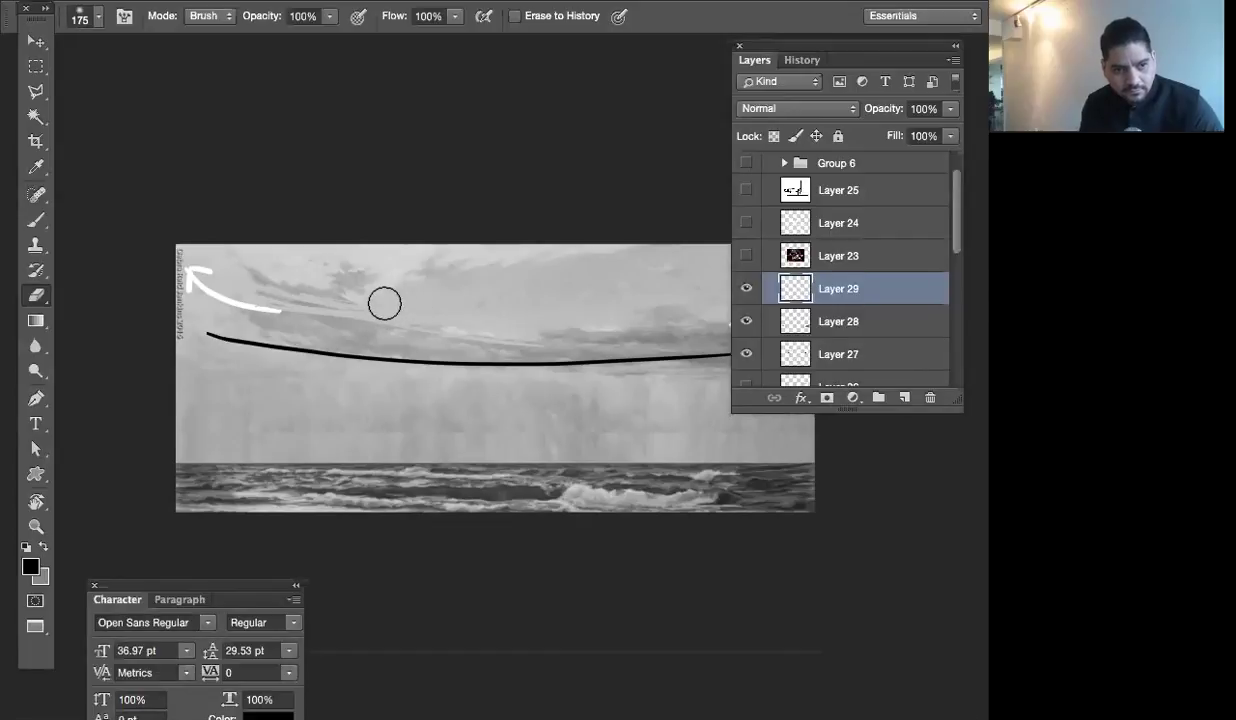
pyautogui.press('b')
pyautogui.press(']')
pyautogui.press(']')
pyautogui.press(']')
pyautogui.press(']')
pyautogui.press(']')
pyautogui.press(']')
pyautogui.moveTo(357, 301); pyautogui.dragTo(524, 302)
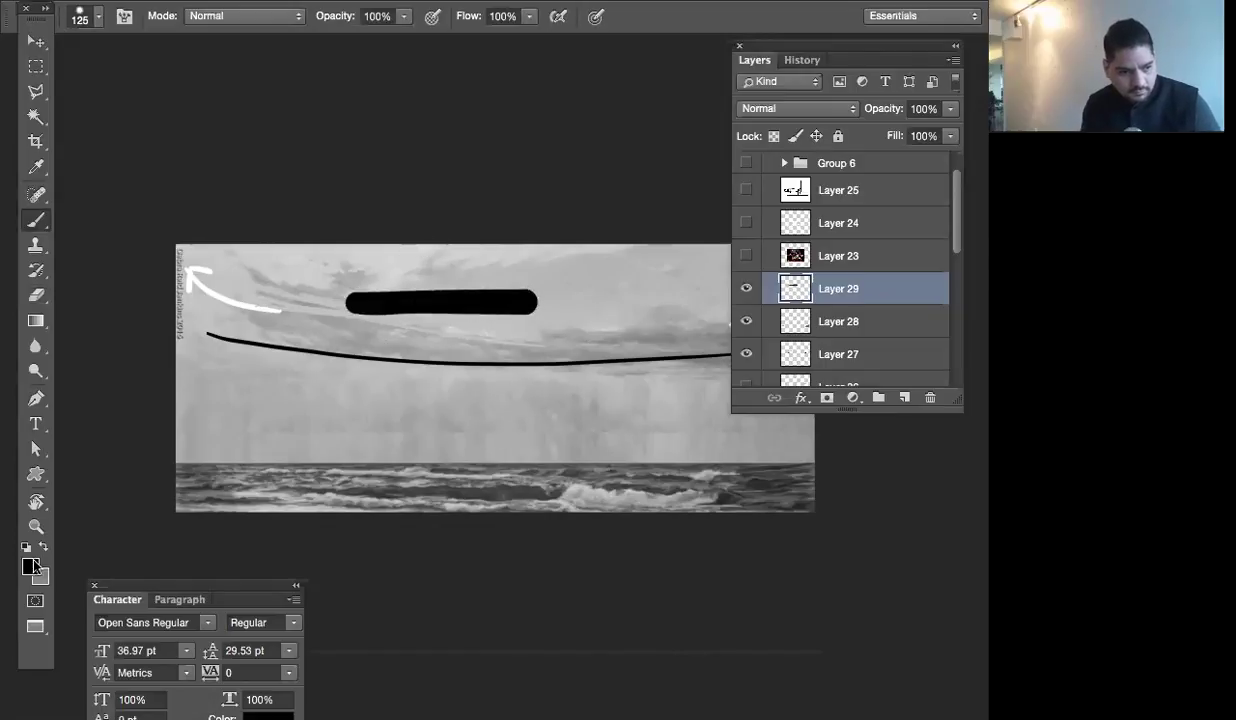
# Paint a white outline around the black bar with a 30 px brush to square off its edges
pyautogui.click(44, 549)
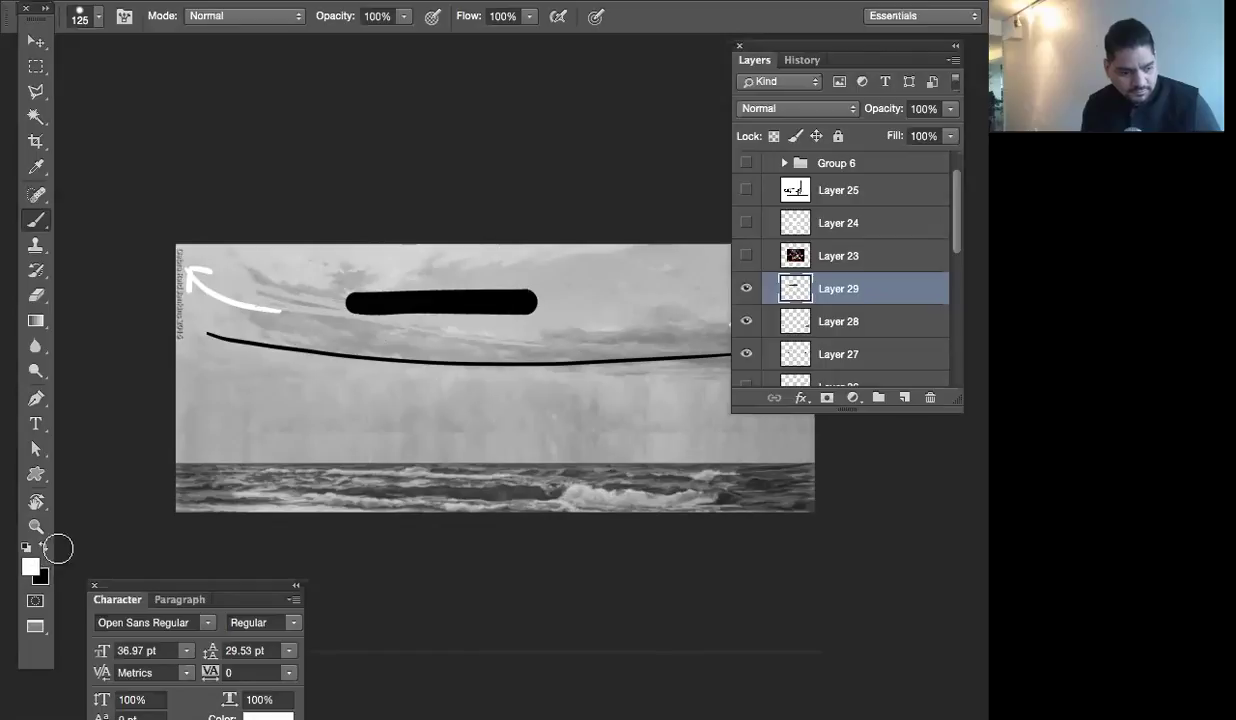
pyautogui.press('[')
pyautogui.press('[')
pyautogui.press('[')
pyautogui.press('[')
pyautogui.press('[')
pyautogui.press('[')
pyautogui.press('[')
pyautogui.press('[')
pyautogui.press('[')
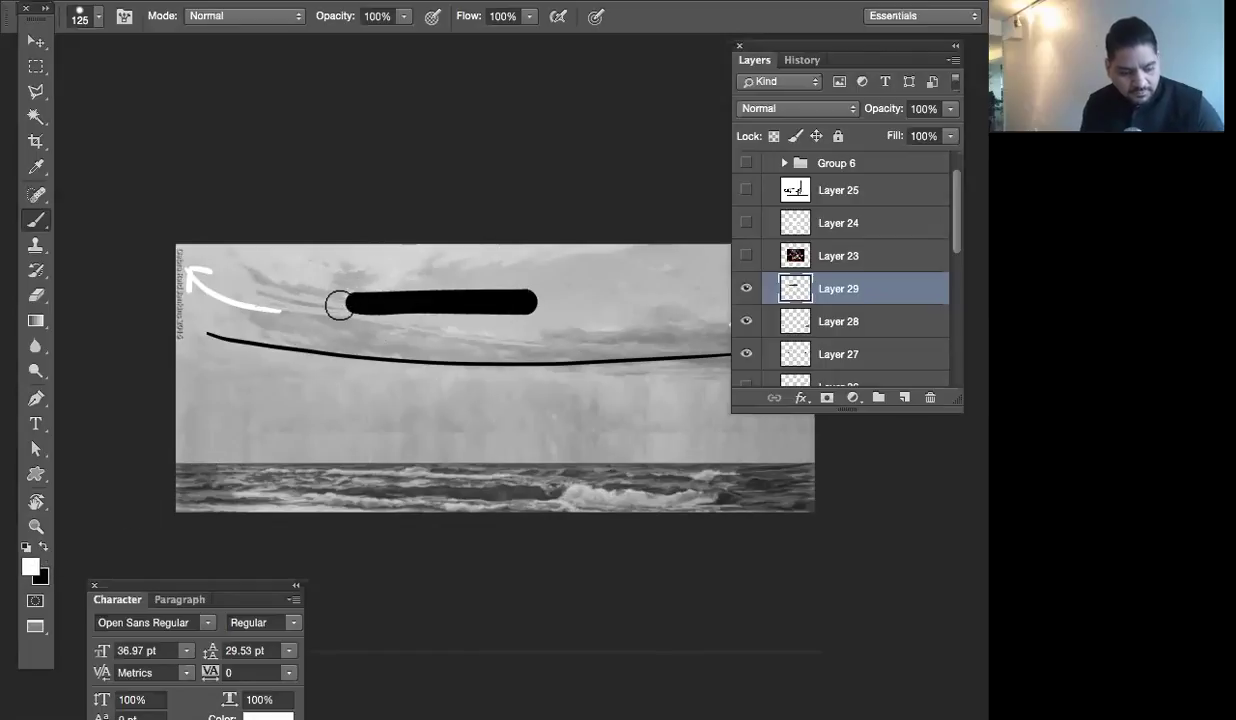
pyautogui.press('[')
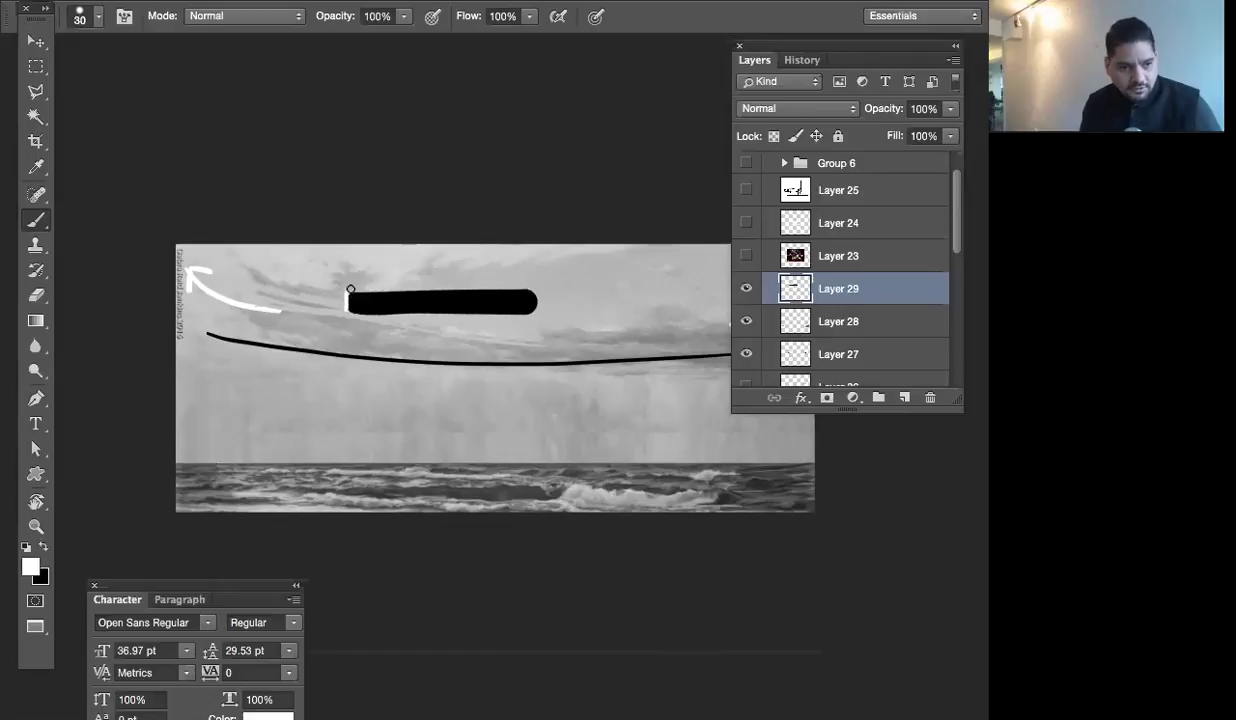
pyautogui.moveTo(347, 289)
pyautogui.mouseDown()
pyautogui.moveTo(532, 288)
pyautogui.moveTo(550, 310)
pyautogui.moveTo(538, 295)
pyautogui.moveTo(526, 317)
pyautogui.moveTo(345, 312)
pyautogui.moveTo(330, 297)
pyautogui.moveTo(362, 321)
pyautogui.mouseUp()
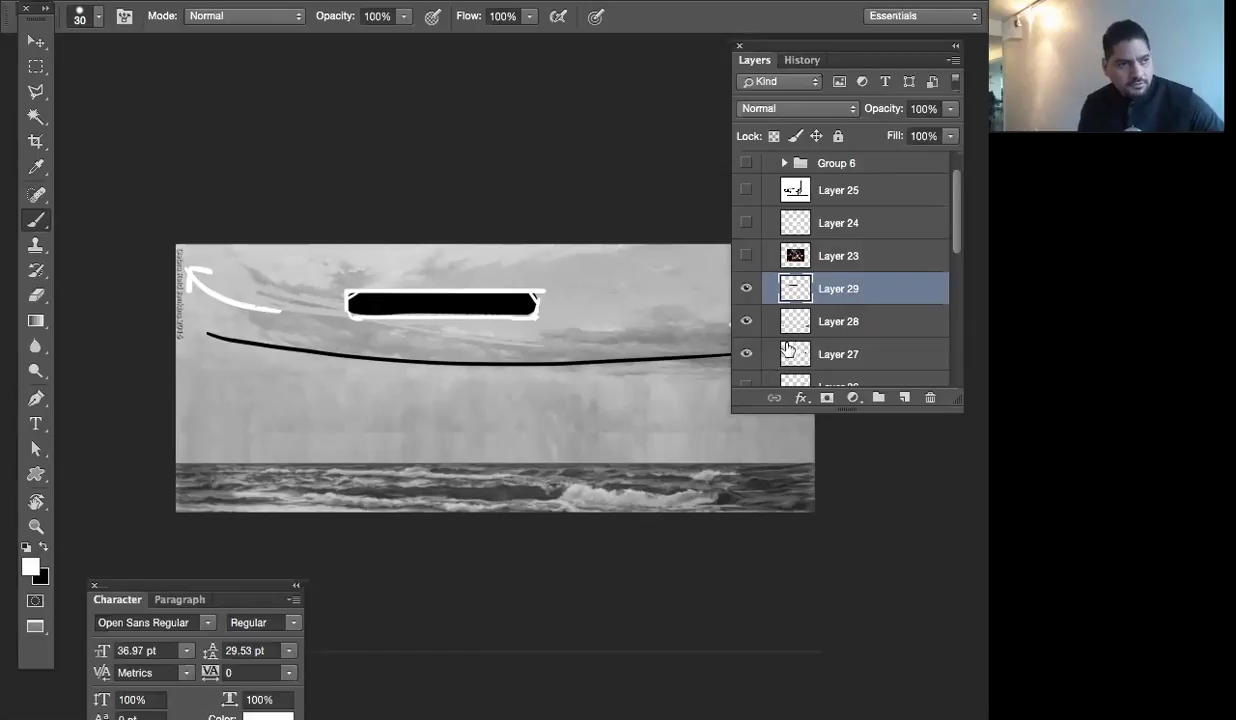
# Clear all strokes from Layer 29 and fill the whole layer with white
pyautogui.hotkey('ctrl', 'a')
pyautogui.press('Delete')
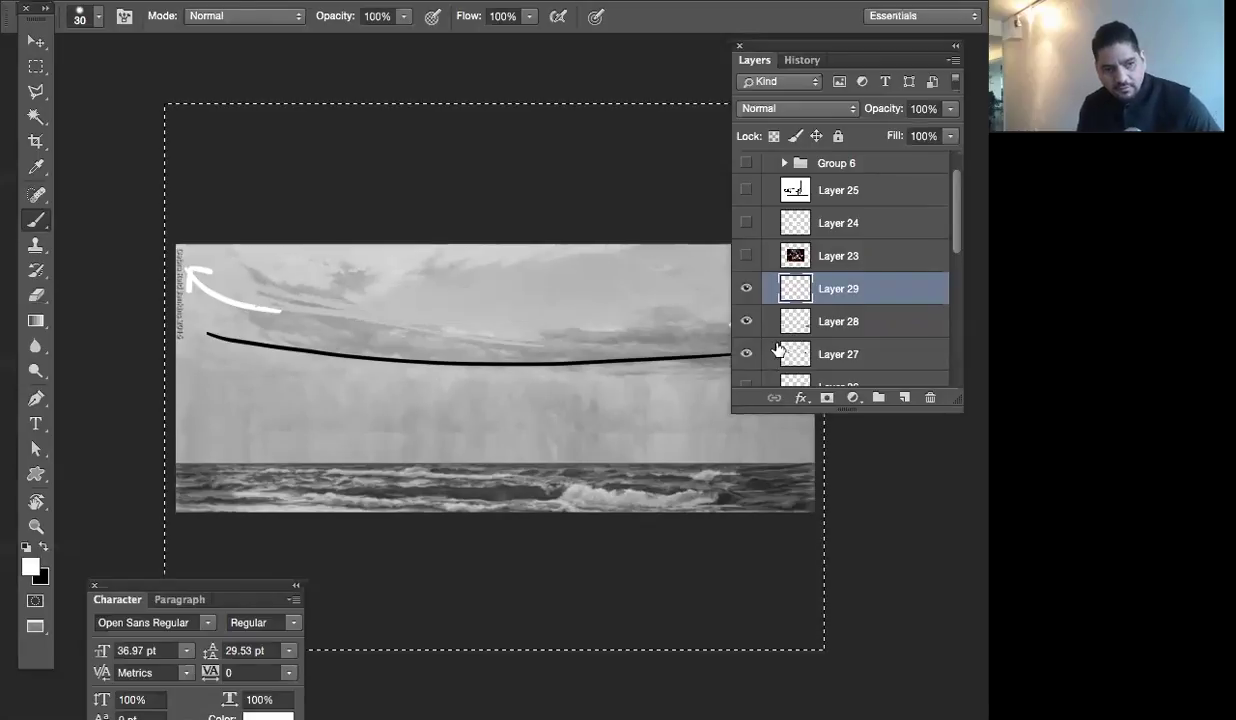
pyautogui.hotkey('ctrl', 'd')
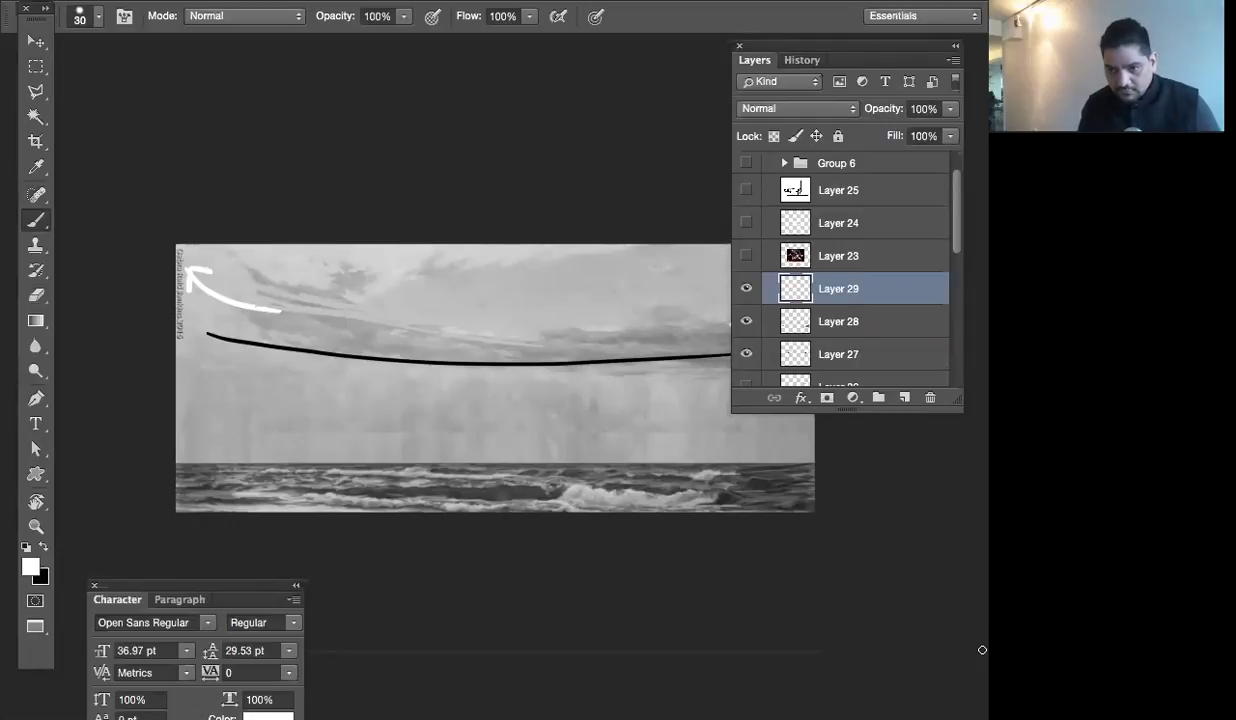
pyautogui.hotkey('alt', 'BackSpace')
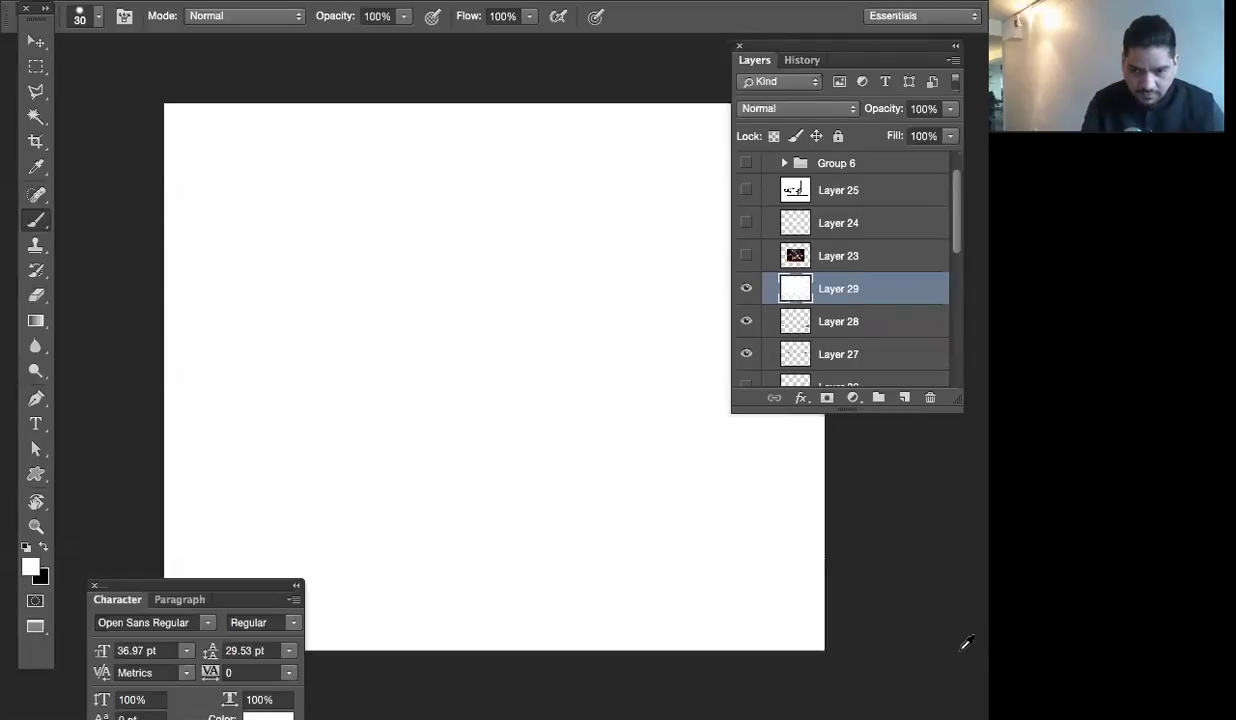
# Paint two near-vertical black strokes side by side on the white canvas, the first slightly curved and the second straight
pyautogui.press('x')
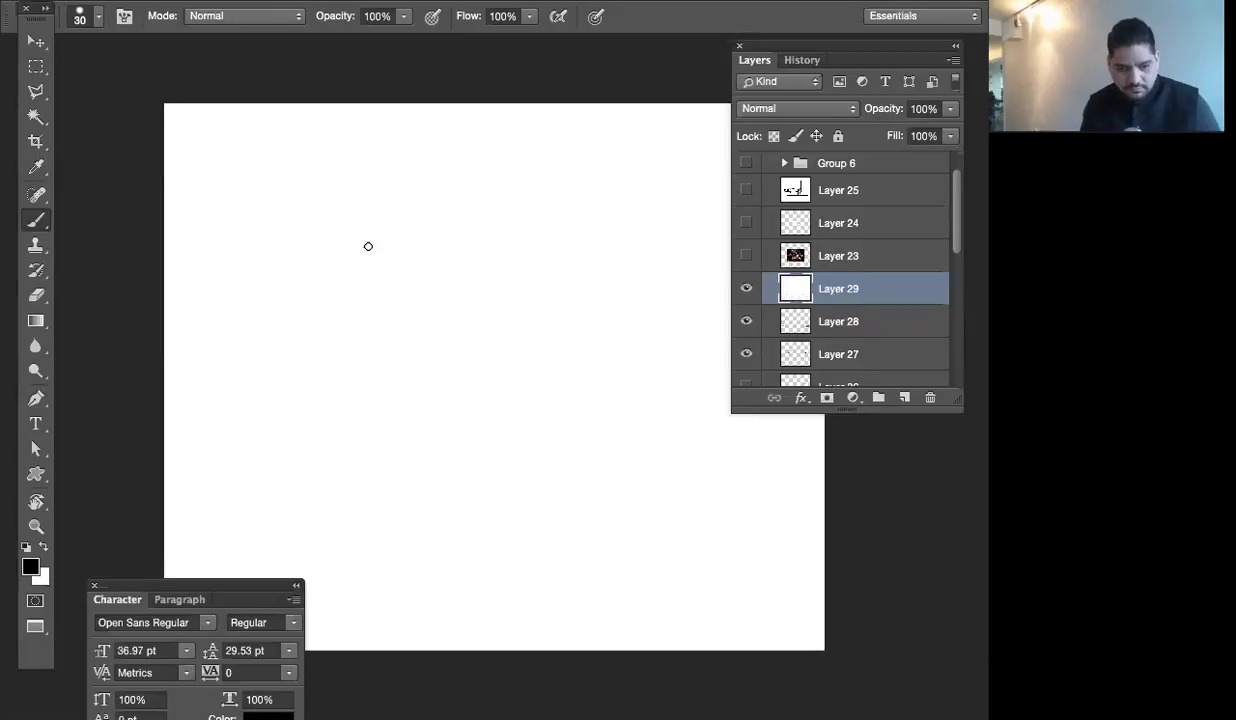
pyautogui.press('Tab')
pyautogui.moveTo(640, 328); pyautogui.dragTo(687, 348)
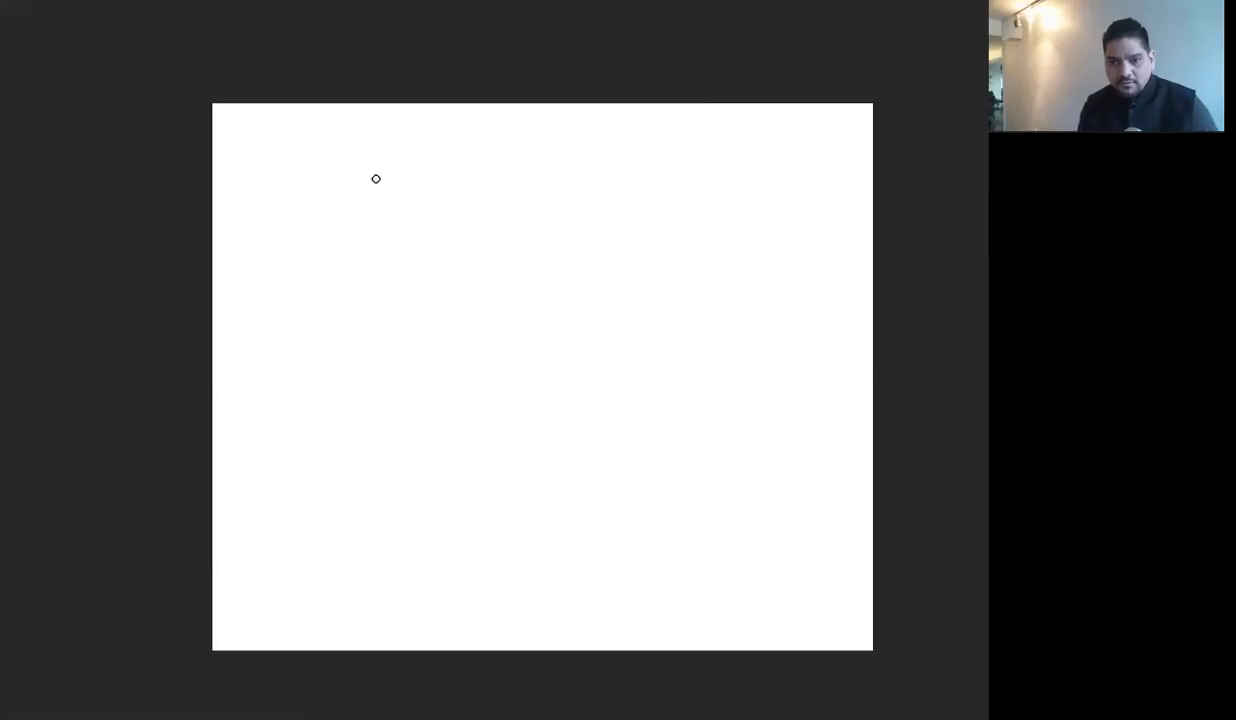
pyautogui.moveTo(356, 230); pyautogui.dragTo(348, 423)
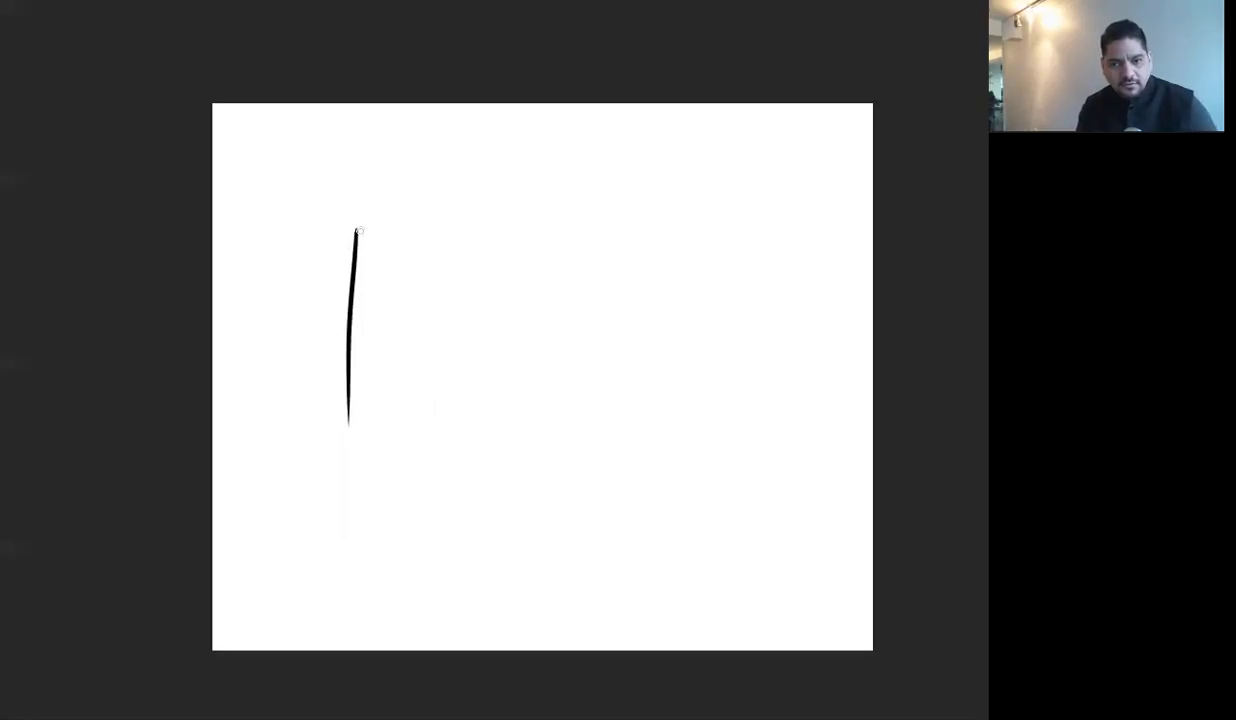
pyautogui.moveTo(366, 222); pyautogui.dragTo(369, 398)
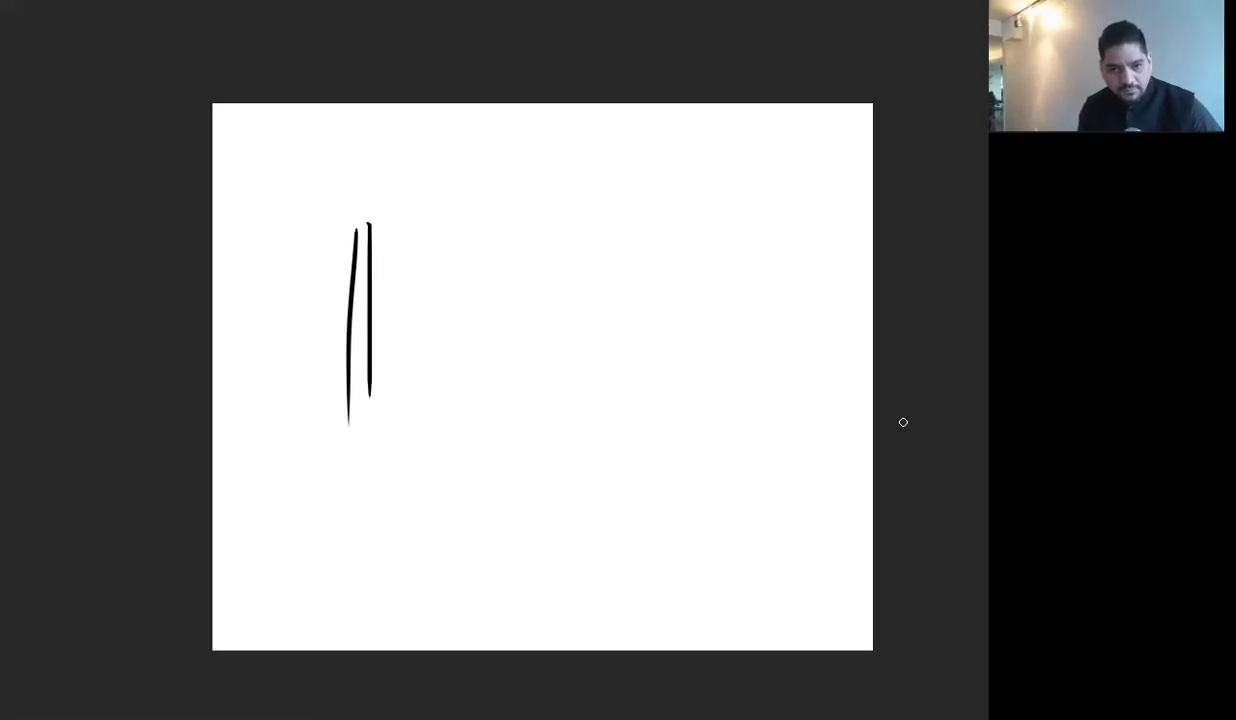
# Marquee-select the straight stroke, move it well to the right of the curved one, and clear the selection
pyautogui.moveTo(362, 201)
pyautogui.mouseDown()
pyautogui.moveTo(368, 332)
pyautogui.moveTo(411, 460)
pyautogui.mouseUp()
pyautogui.moveTo(395, 364); pyautogui.dragTo(469, 400)
pyautogui.hotkey('ctrl', 'z')
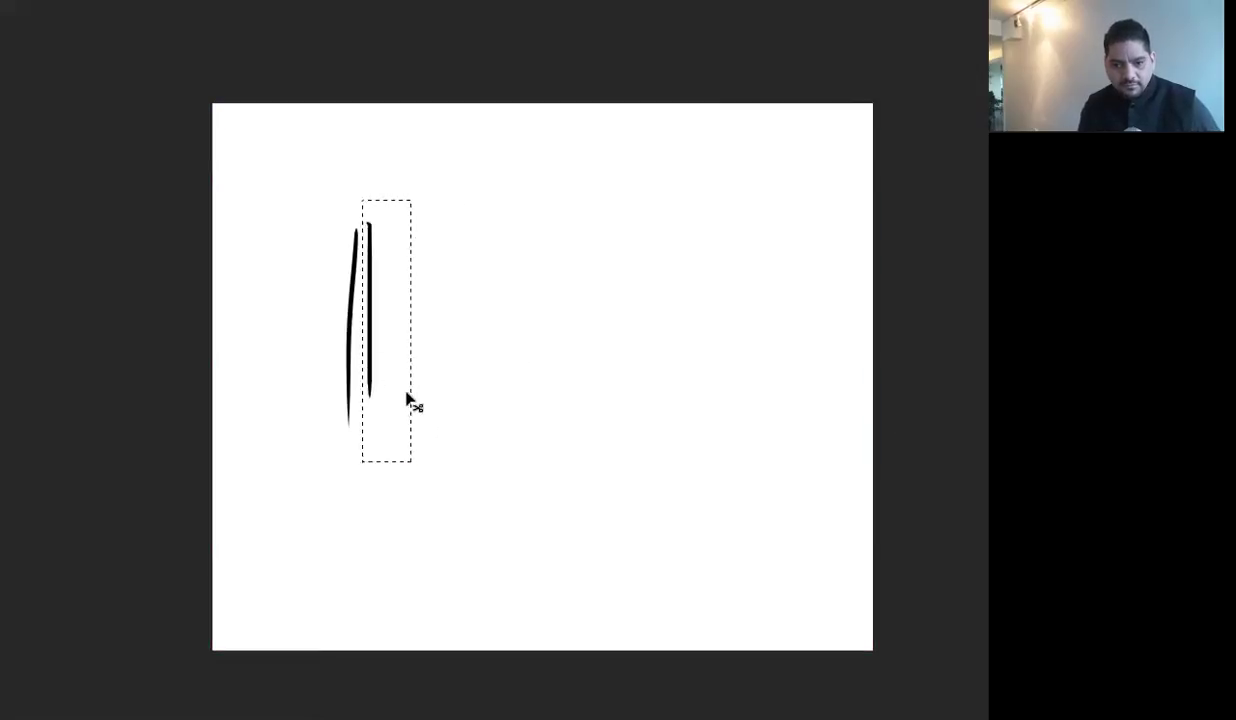
pyautogui.moveTo(397, 386)
pyautogui.mouseDown()
pyautogui.moveTo(386, 378)
pyautogui.moveTo(624, 411)
pyautogui.mouseUp()
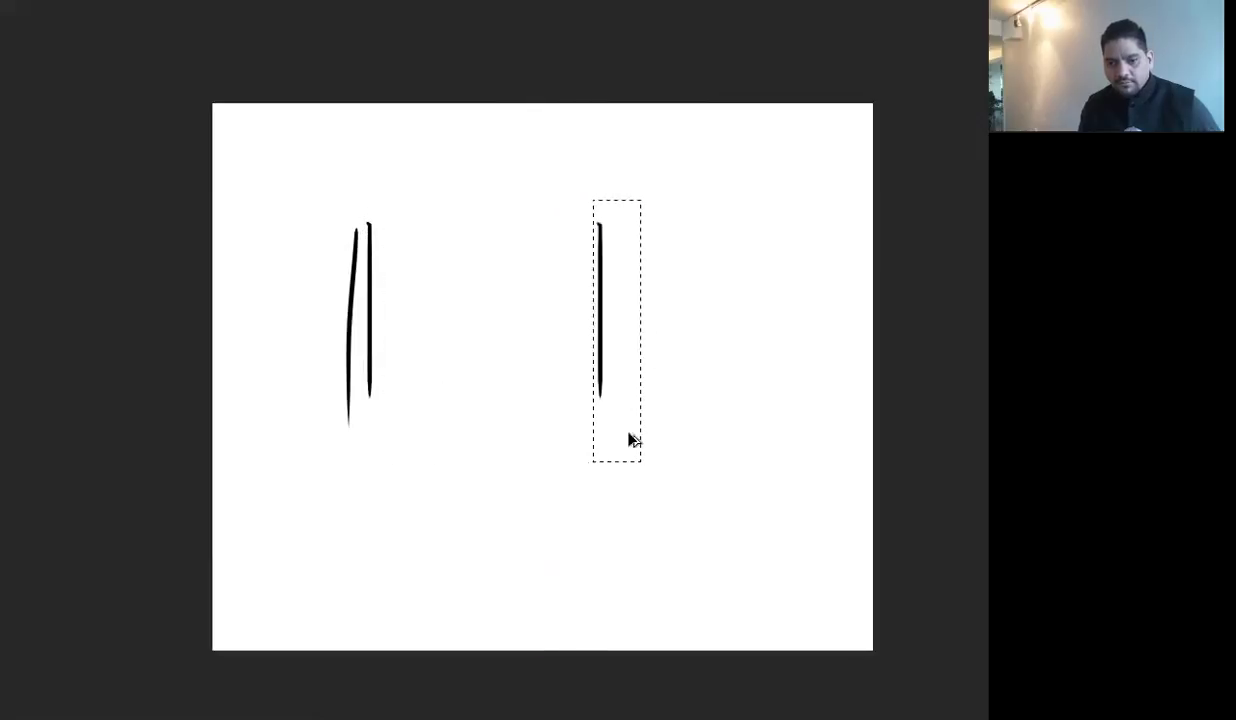
pyautogui.press('m')
pyautogui.click(389, 180)
pyautogui.moveTo(389, 180)
pyautogui.mouseDown()
pyautogui.moveTo(488, 461)
pyautogui.moveTo(490, 532)
pyautogui.mouseUp()
pyautogui.moveTo(428, 397)
pyautogui.mouseDown()
pyautogui.moveTo(405, 395)
pyautogui.moveTo(414, 406)
pyautogui.mouseUp()
pyautogui.hotkey('ctrl', 'd')
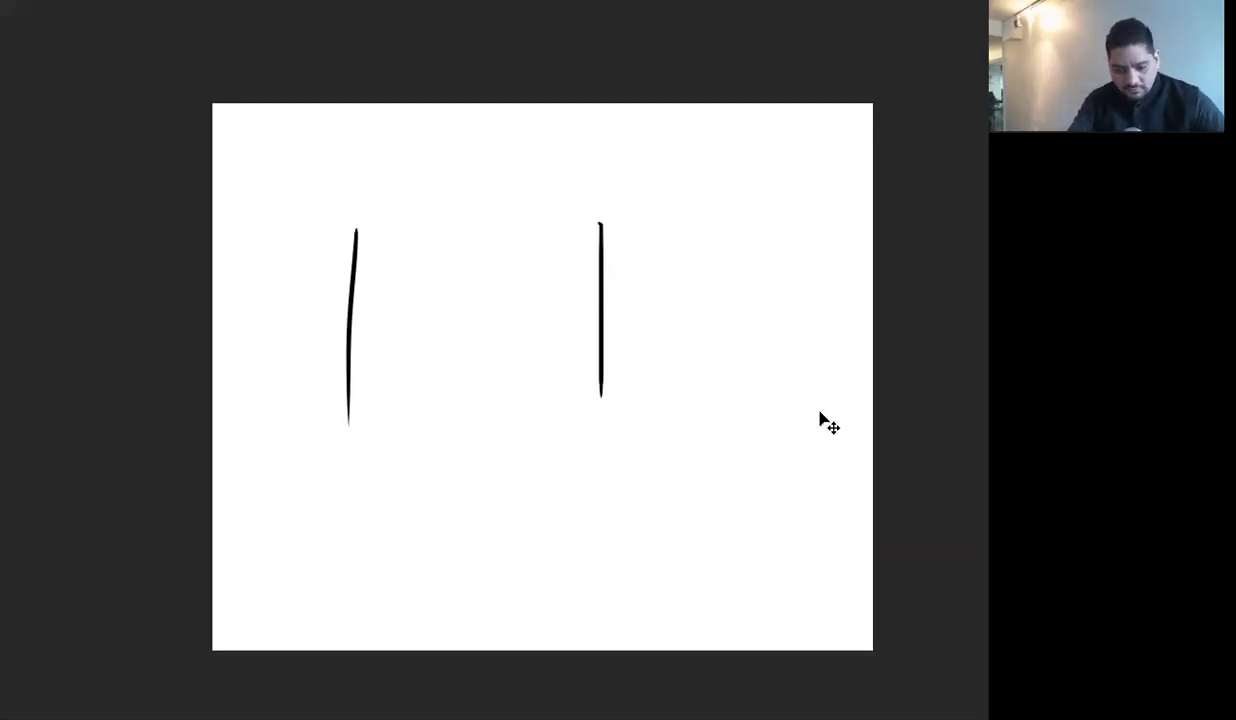
# Hide Layer 29 to bring back the seascape and add a new layer above it
pyautogui.press('Tab')
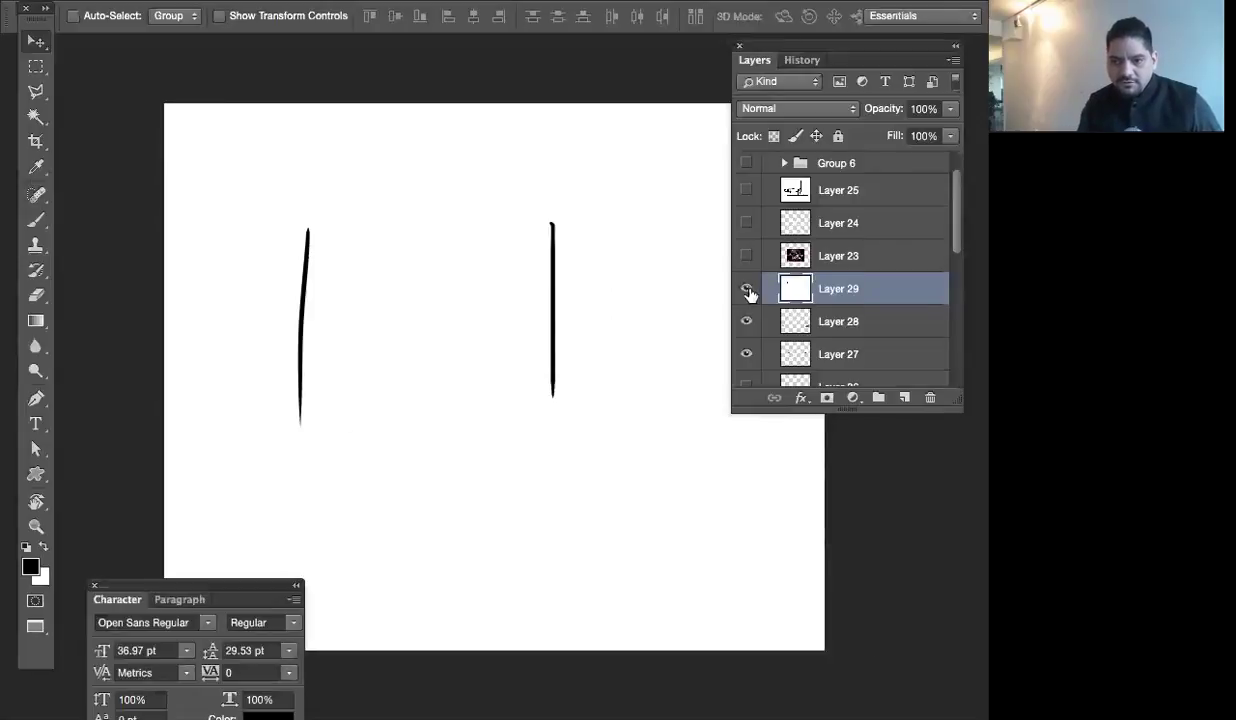
pyautogui.click(748, 290)
pyautogui.press('Tab')
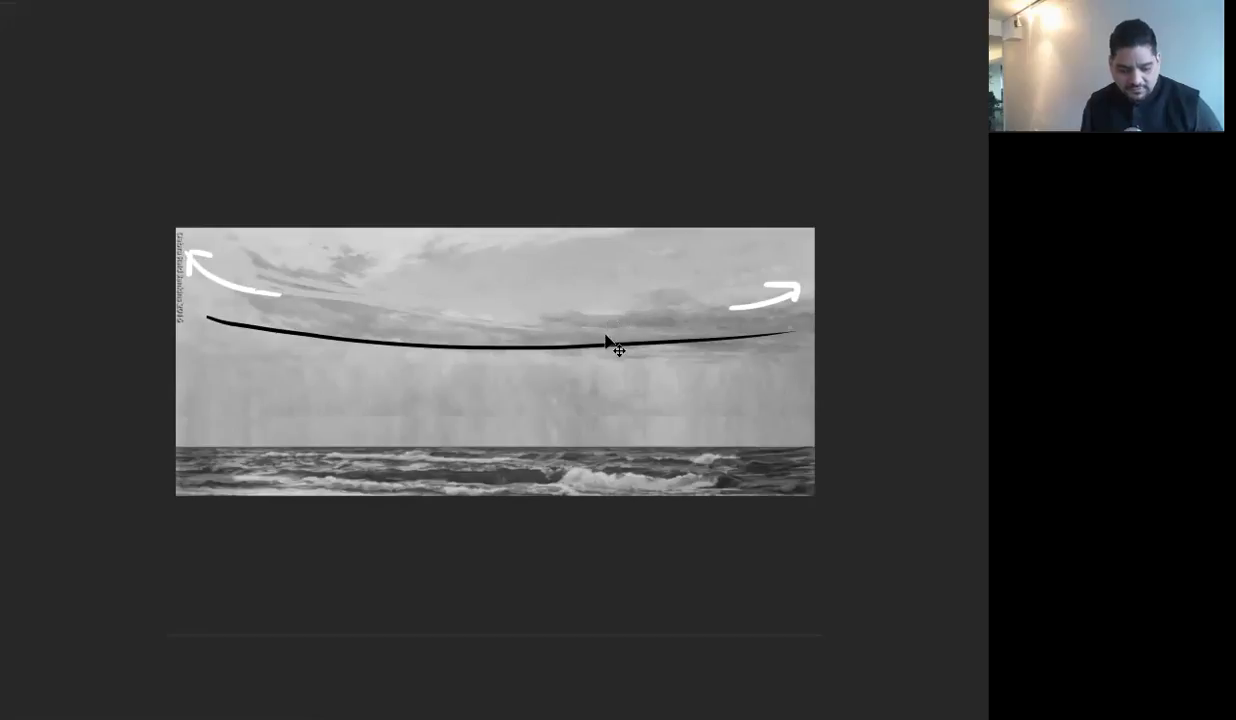
pyautogui.hotkey('ctrl', '+')
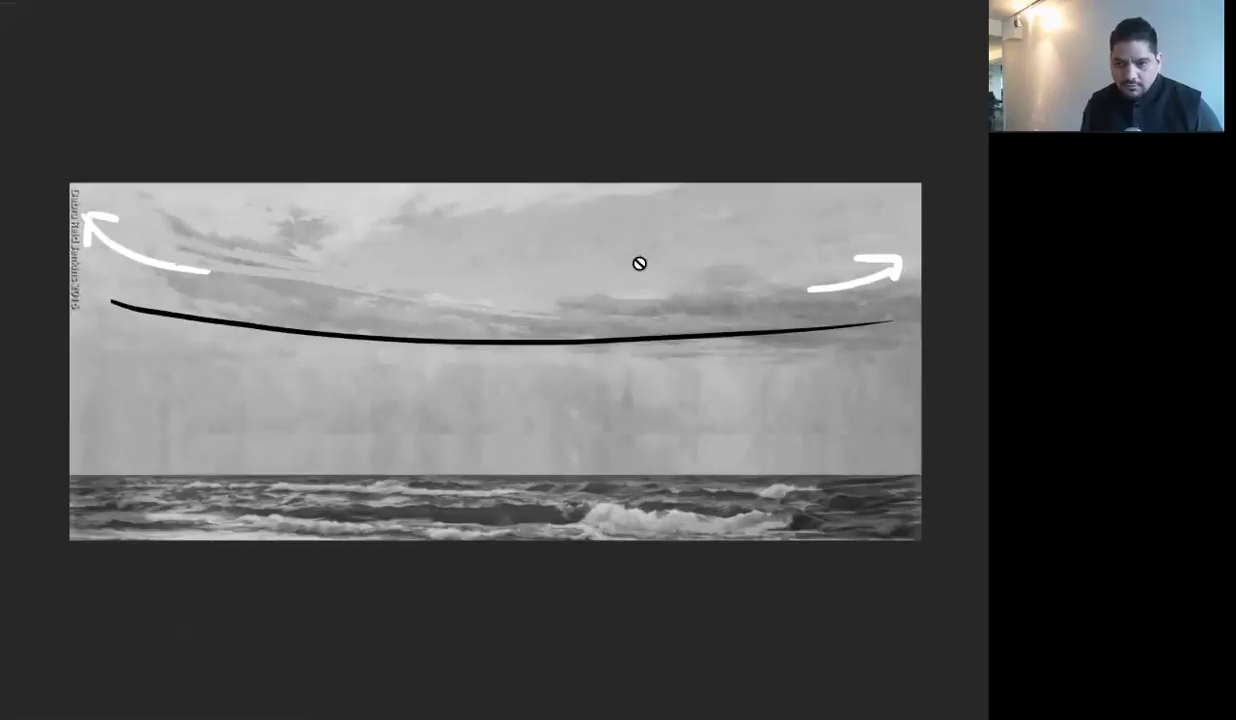
pyautogui.press('Tab')
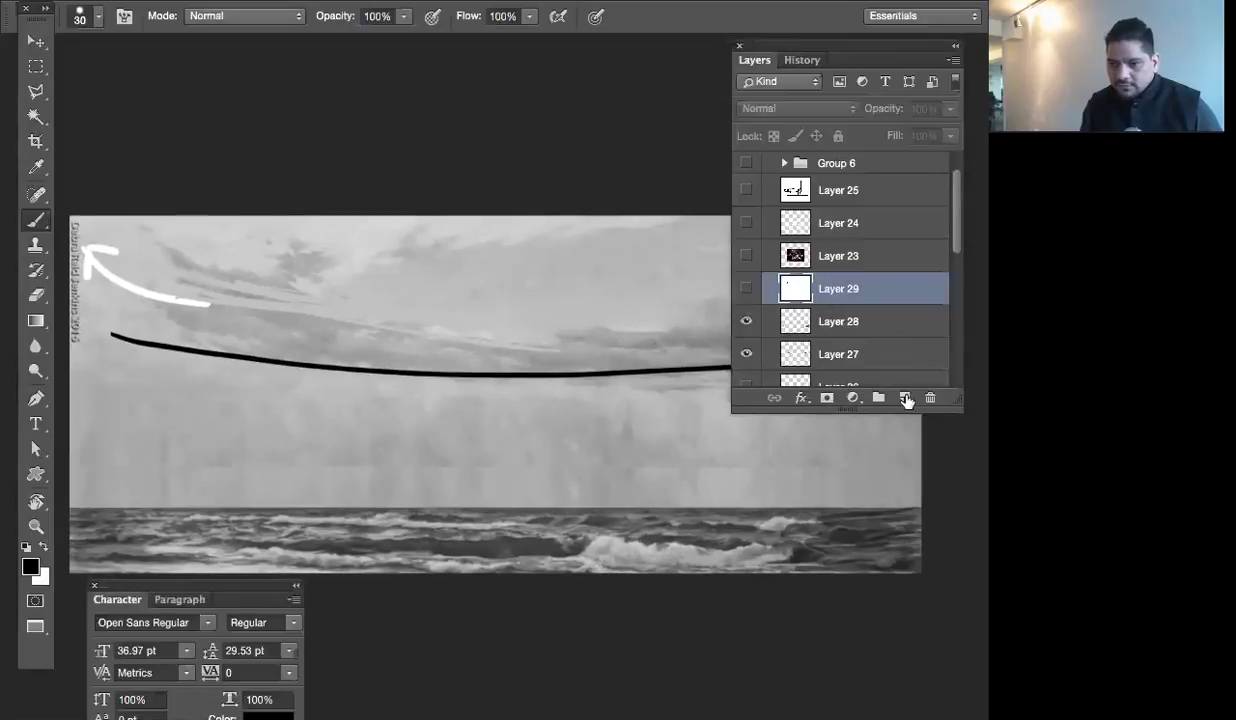
pyautogui.click(904, 397)
pyautogui.press('Tab')
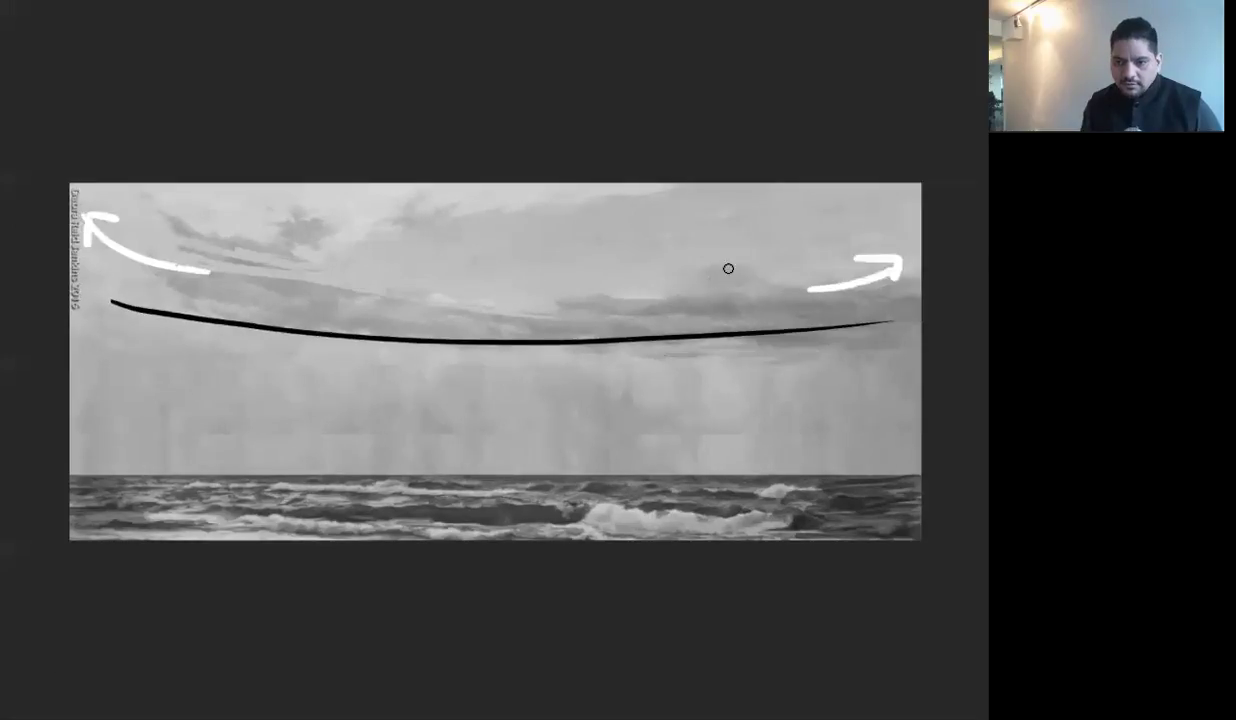
# Paint thin white directional strokes following the clouds, from the right edge up to the top centre and over the upper-left clouds
pyautogui.moveTo(581, 288)
pyautogui.mouseDown()
pyautogui.moveTo(662, 297)
pyautogui.moveTo(612, 303)
pyautogui.moveTo(687, 316)
pyautogui.mouseUp()
pyautogui.moveTo(381, 204); pyautogui.dragTo(590, 290)
pyautogui.moveTo(475, 228); pyautogui.dragTo(362, 197)
pyautogui.moveTo(611, 299); pyautogui.dragTo(933, 303)
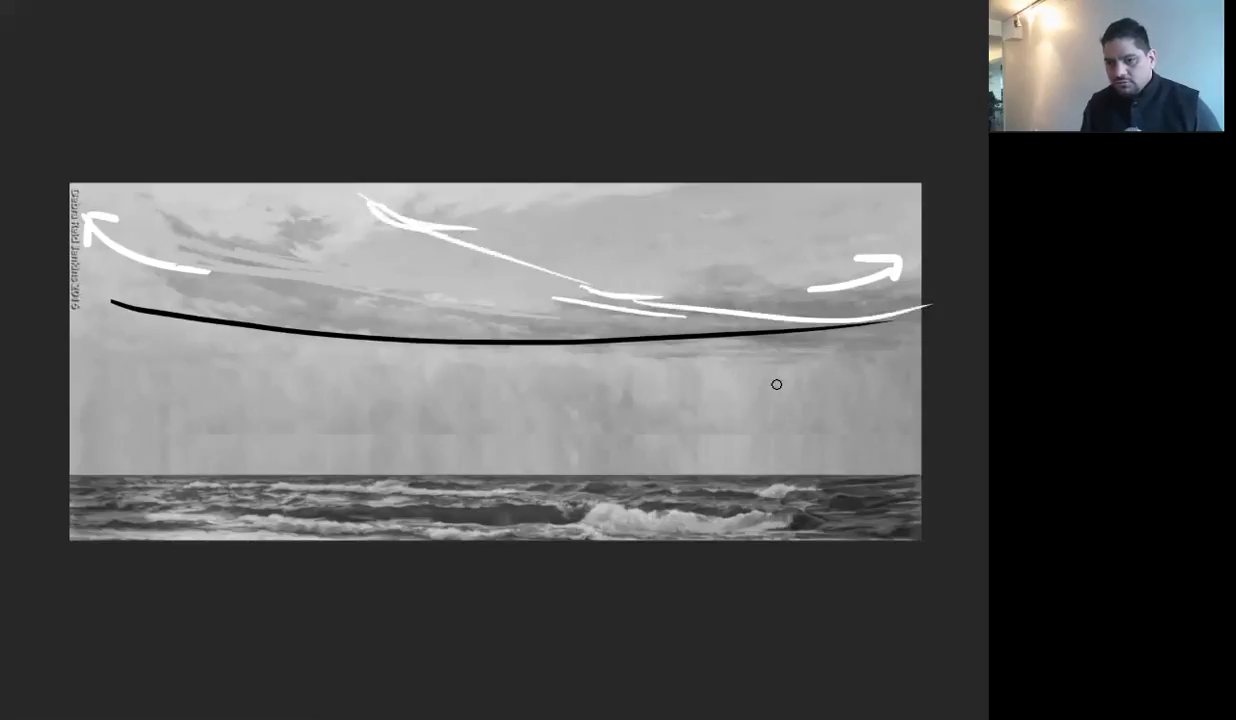
pyautogui.moveTo(222, 217); pyautogui.dragTo(333, 247)
pyautogui.moveTo(282, 214); pyautogui.dragTo(347, 237)
pyautogui.moveTo(305, 218)
pyautogui.mouseDown()
pyautogui.moveTo(255, 178)
pyautogui.moveTo(272, 190)
pyautogui.mouseUp()
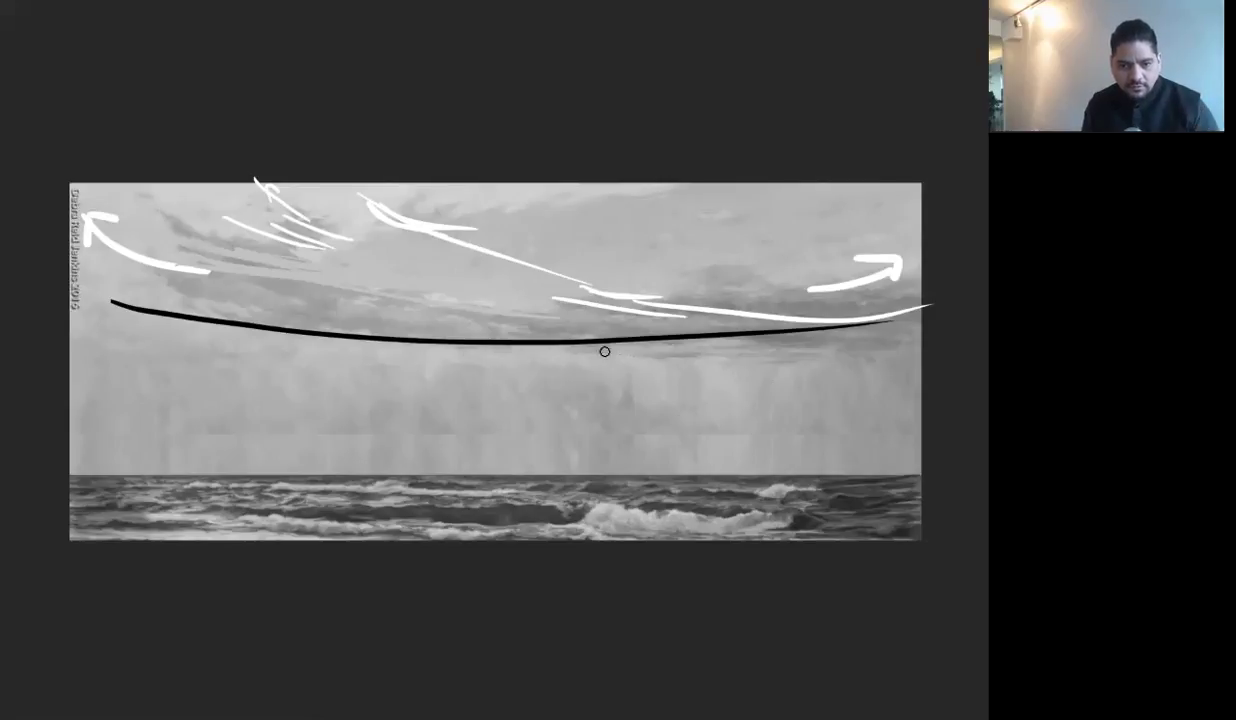
# Erase the short white strokes over the upper-left clouds and the upper part of the long diagonal stroke with an enlarged eraser
pyautogui.press(']')
pyautogui.press(']')
pyautogui.press(']')
pyautogui.moveTo(361, 268)
pyautogui.mouseDown()
pyautogui.moveTo(132, 226)
pyautogui.moveTo(277, 233)
pyautogui.mouseUp()
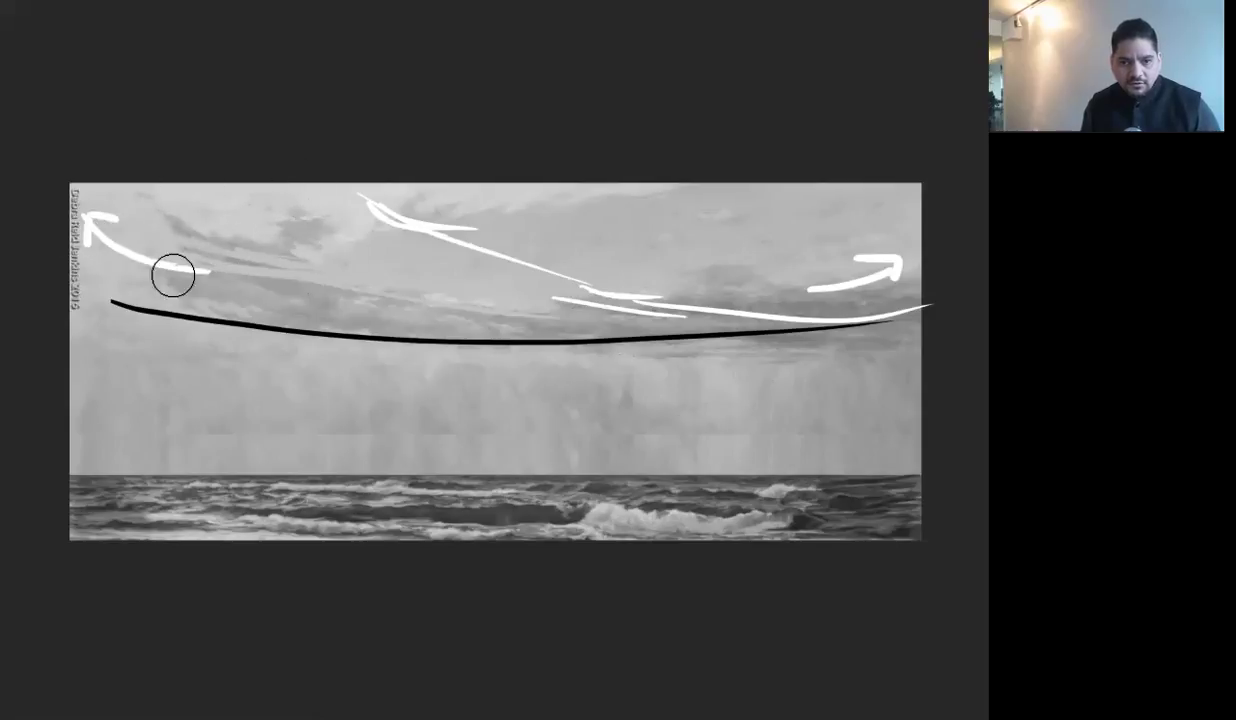
pyautogui.moveTo(419, 221); pyautogui.dragTo(320, 196)
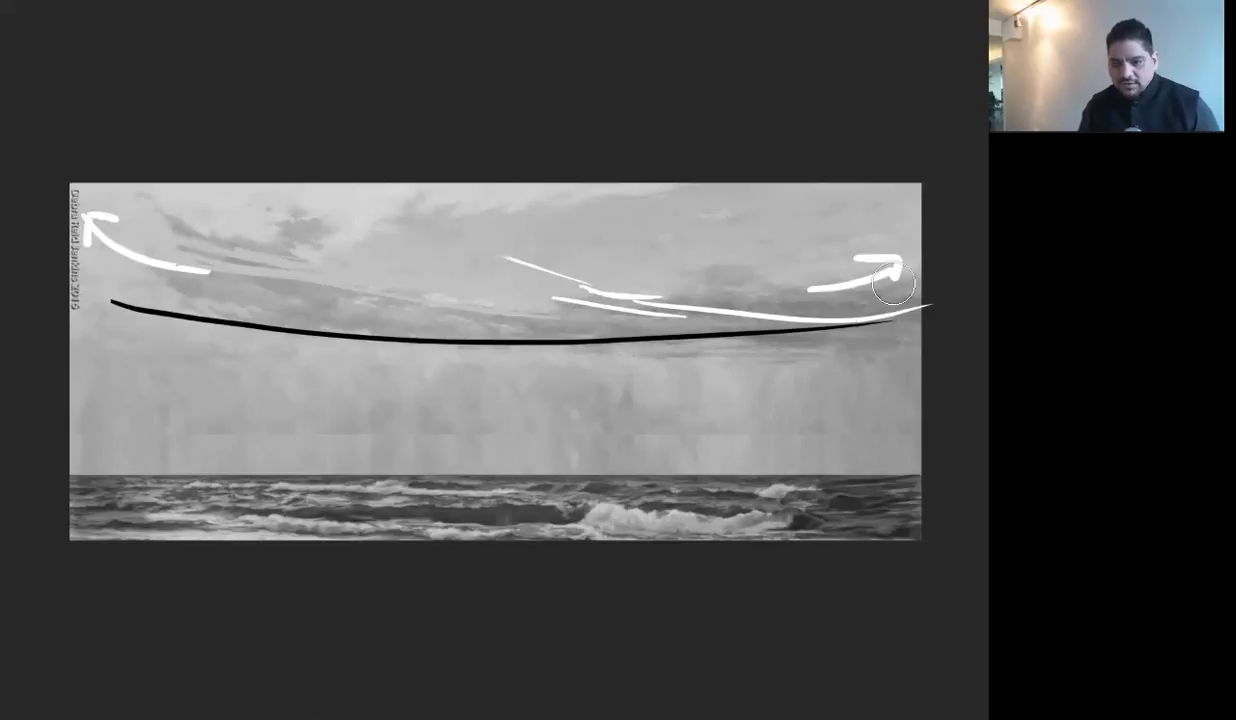
# Toggle the visibility of Layer 27 to compare the sky with and without the black curve and arrows
pyautogui.press('Tab')
pyautogui.scroll(1, 951, 232)
pyautogui.scroll(-4, 951, 232)
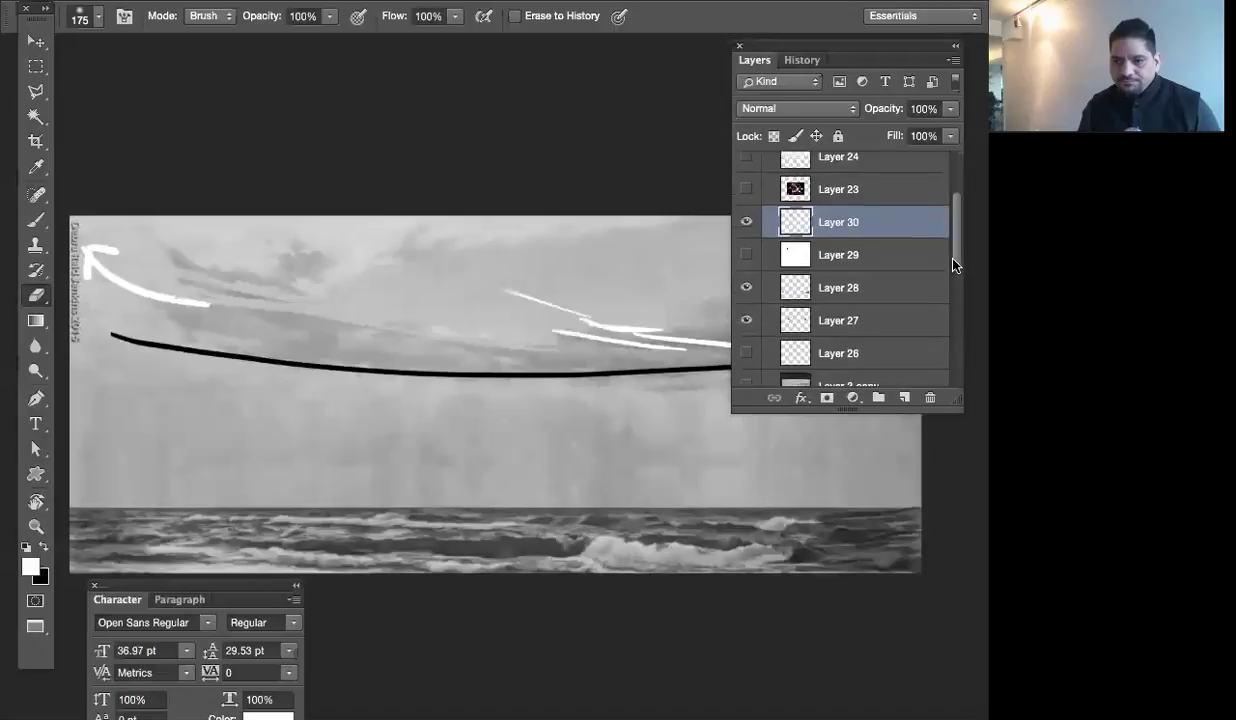
pyautogui.click(745, 244)
pyautogui.click(745, 244)
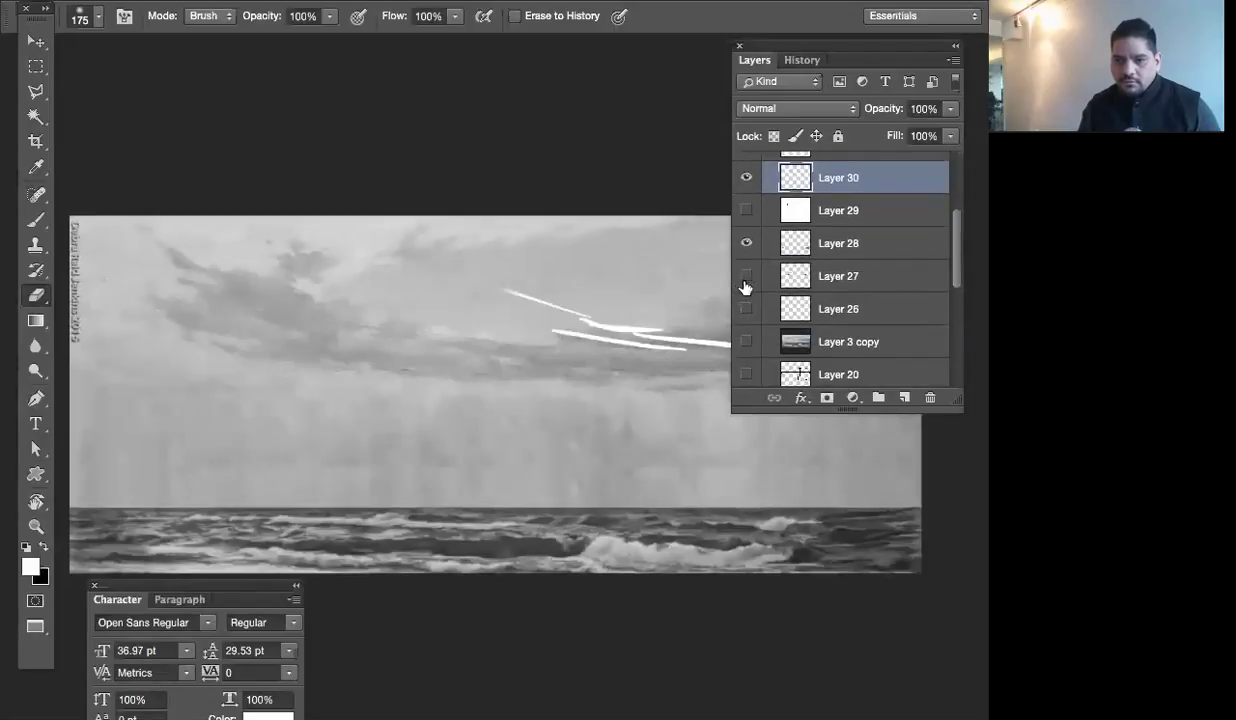
pyautogui.click(745, 244)
pyautogui.scroll(2, 955, 262)
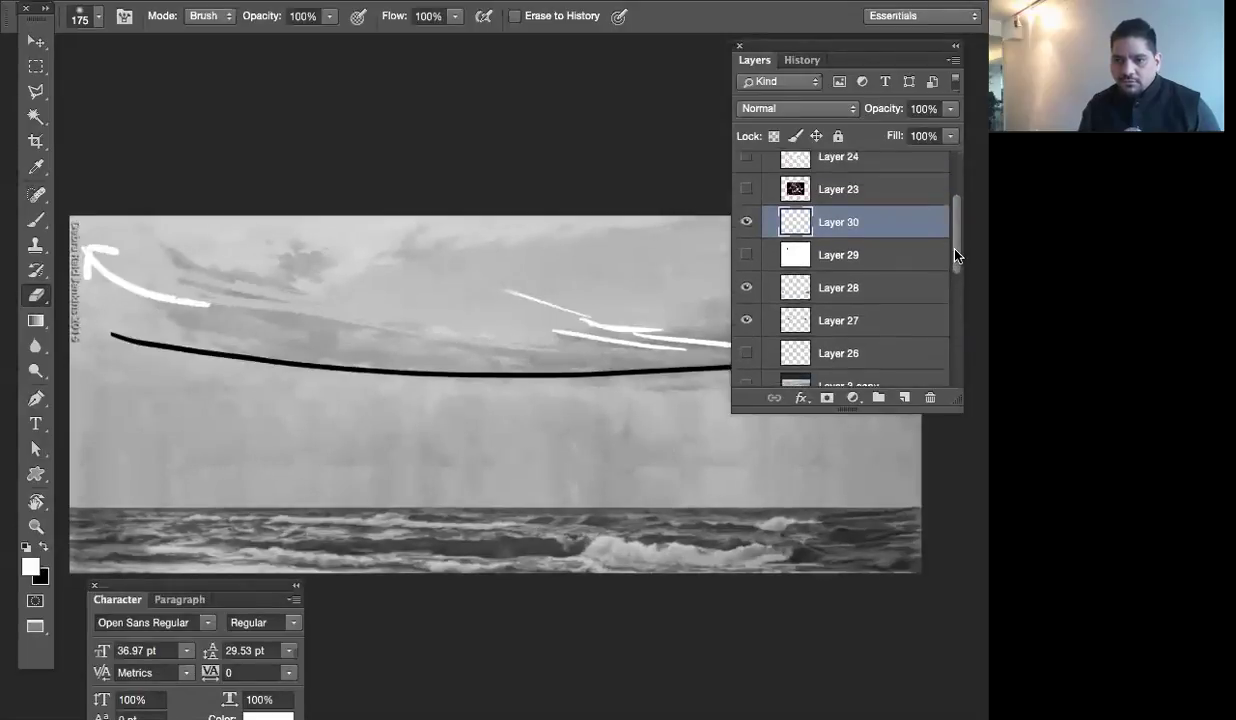
# Hide Layer 30 and toggle Layer 27 to check which strokes it holds
pyautogui.click(746, 244)
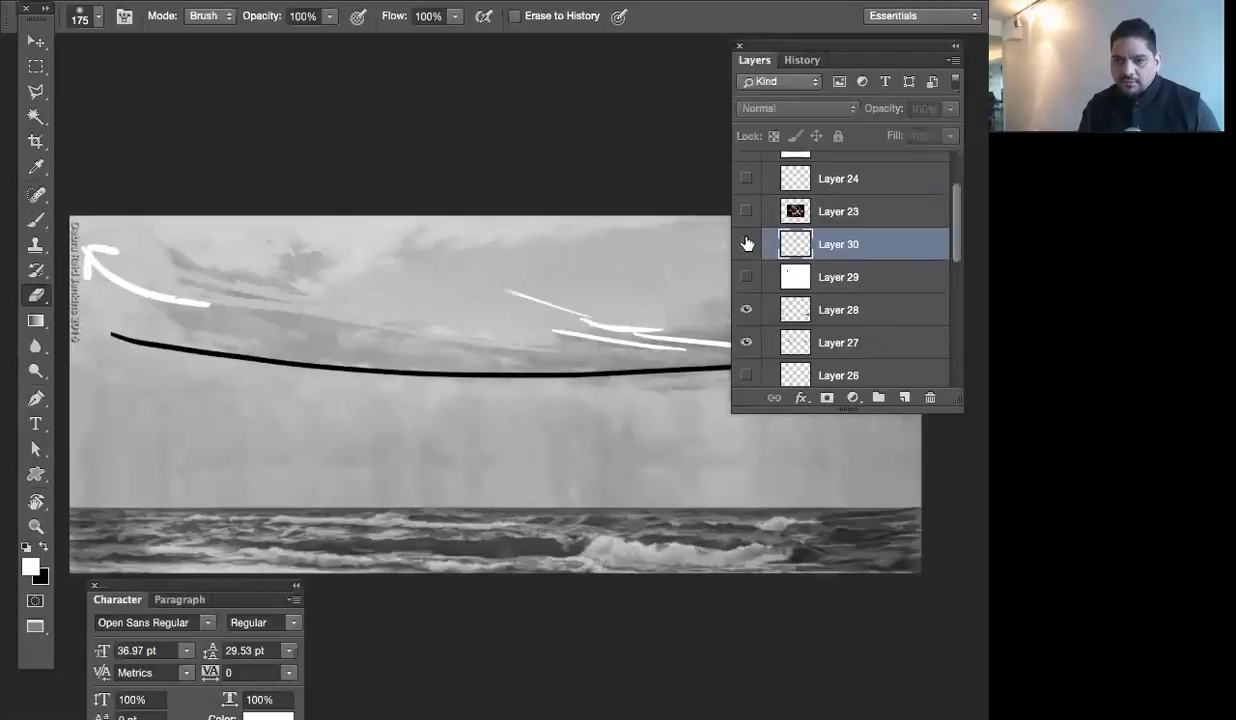
pyautogui.click(746, 342)
pyautogui.click(746, 342)
# Set Layer 27 to Multiply blending at 15% opacity so the curve sits faintly over the sky
pyautogui.click(810, 342)
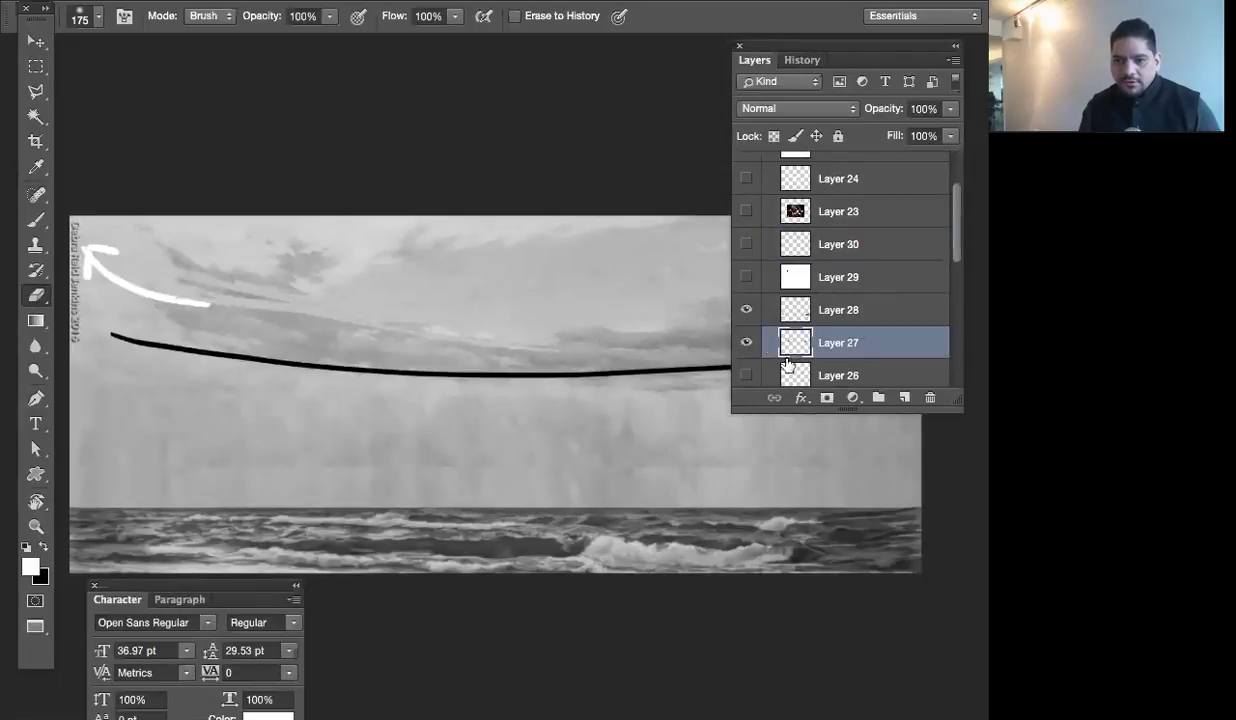
pyautogui.click(746, 342)
pyautogui.click(746, 342)
pyautogui.click(785, 108)
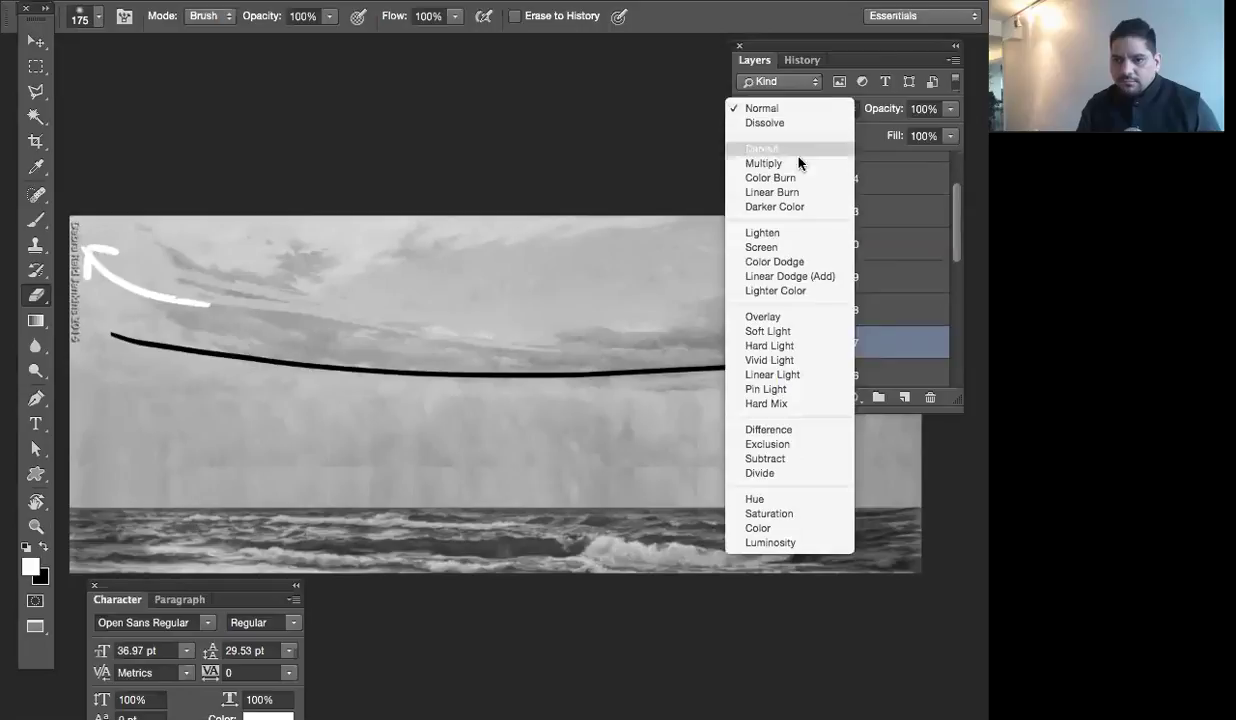
pyautogui.click(763, 125)
pyautogui.moveTo(950, 108); pyautogui.dragTo(873, 135)
pyautogui.click(875, 346)
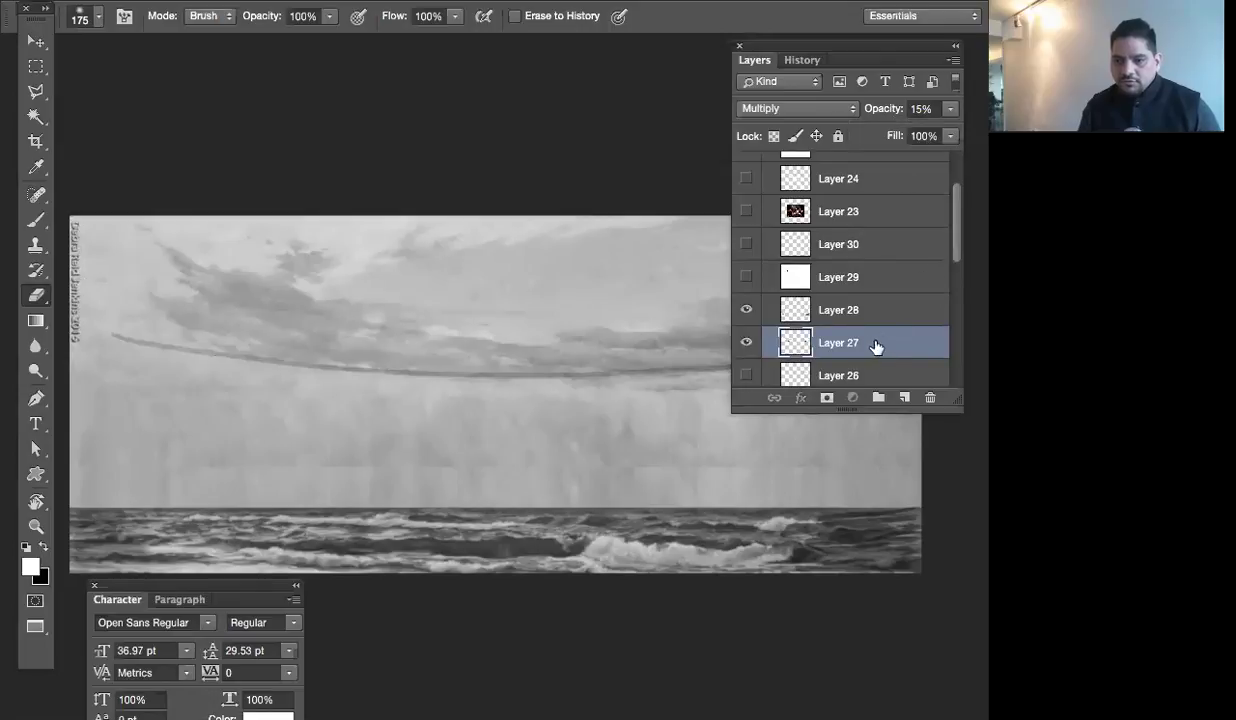
pyautogui.press('Tab')
pyautogui.press('Tab')
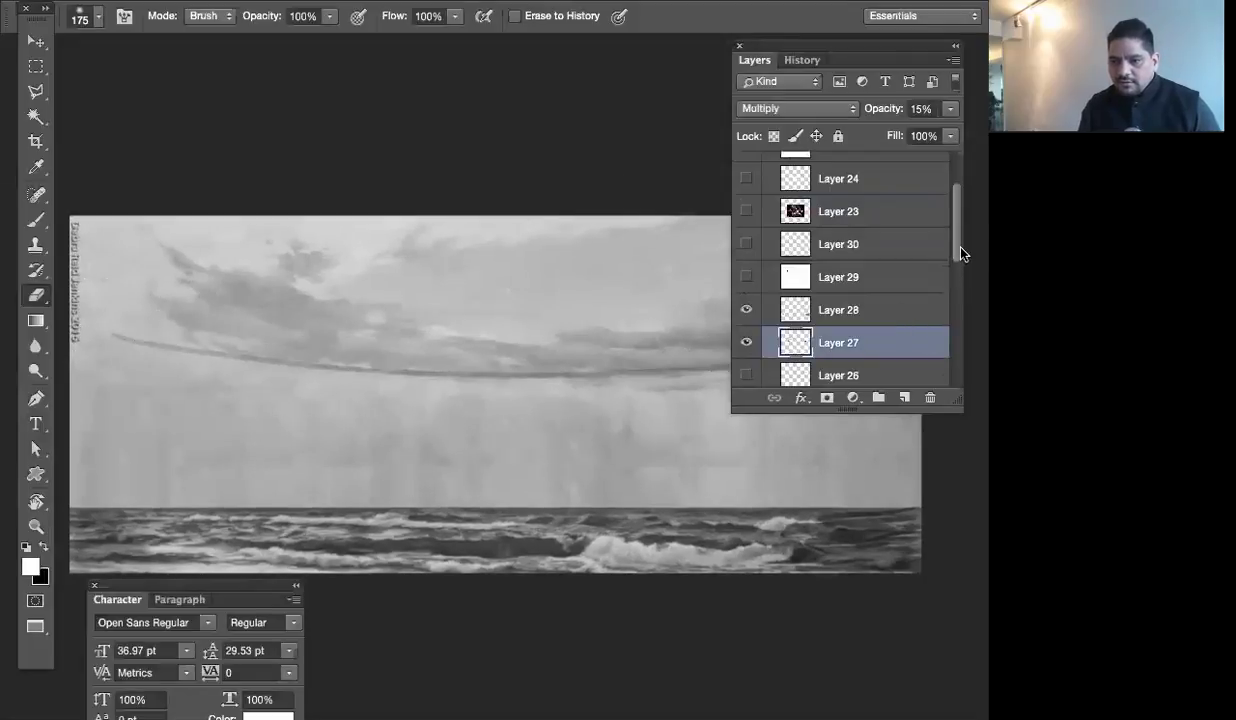
# Duplicate Layer 19 copy and reduce the brush size to 30
pyautogui.moveTo(956, 248); pyautogui.dragTo(955, 298)
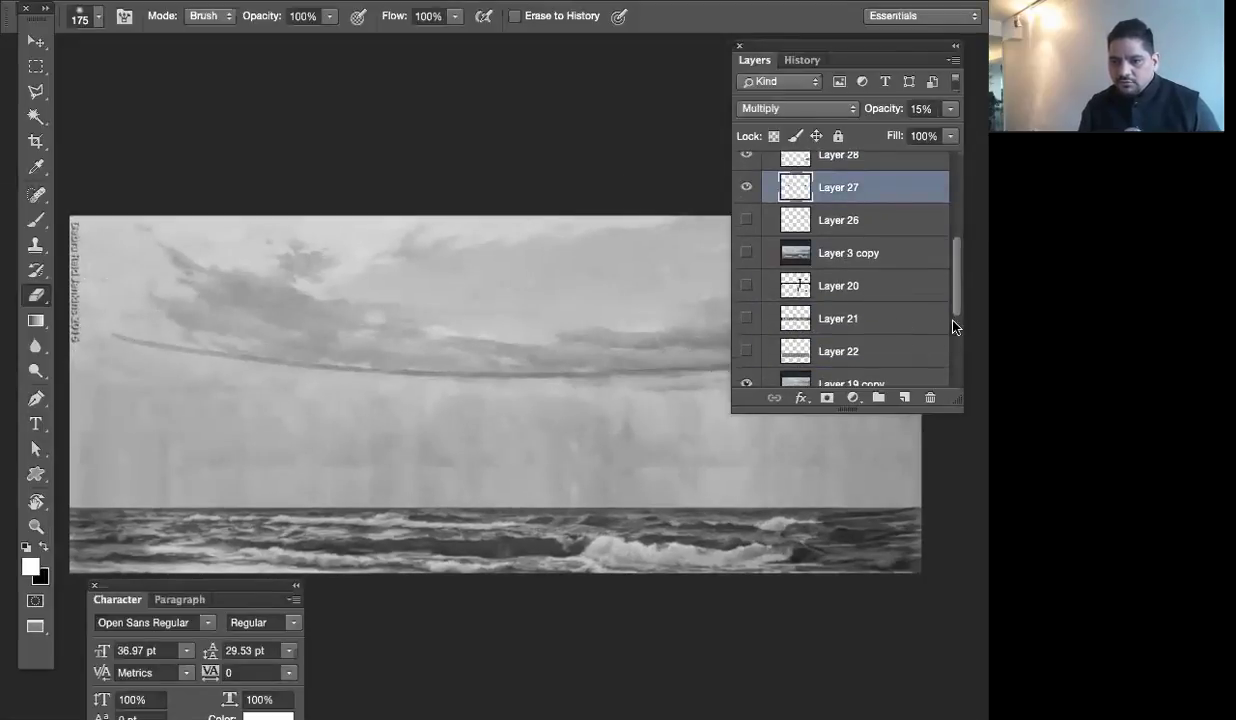
pyautogui.scroll(-1, 955, 298)
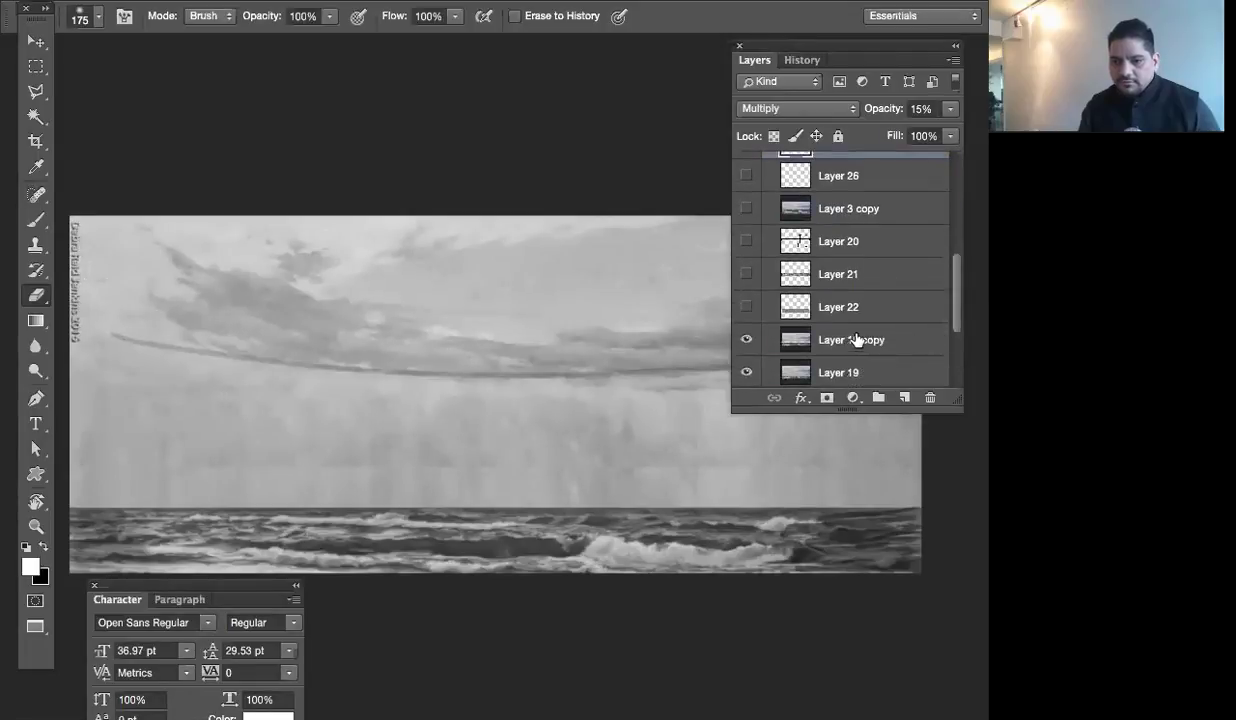
pyautogui.click(866, 350)
pyautogui.hotkey('ctrl', 'j')
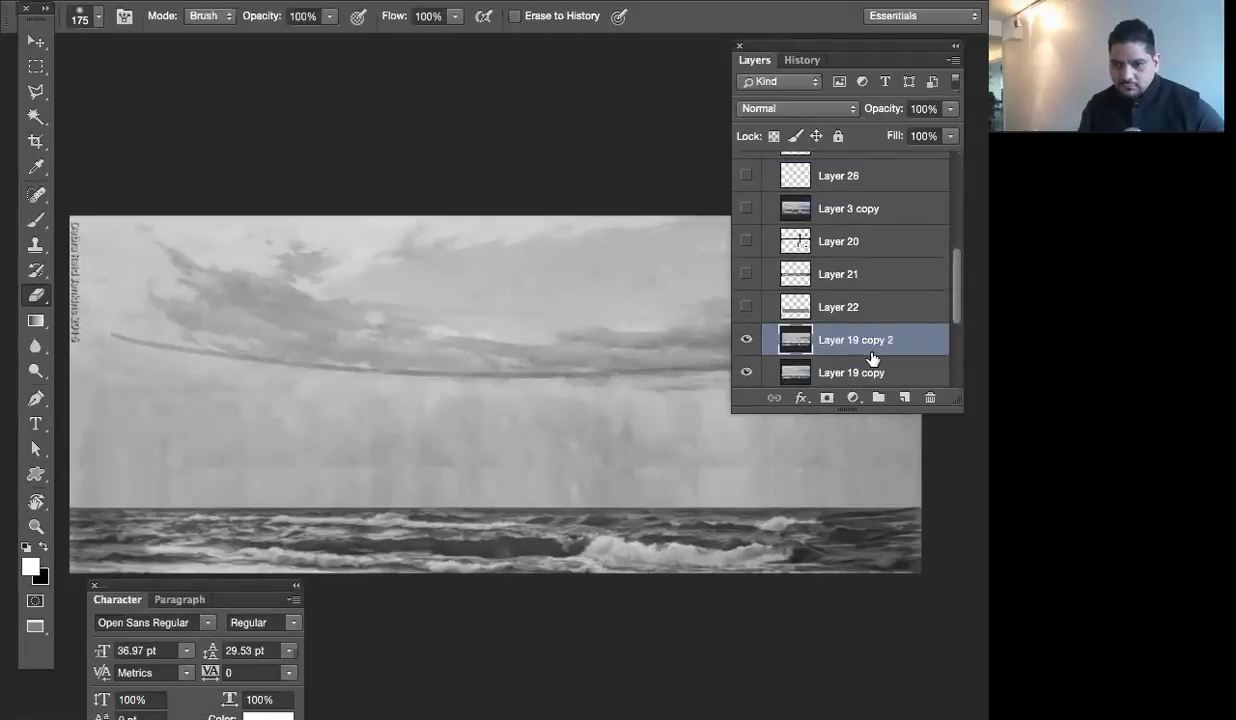
pyautogui.press('Tab')
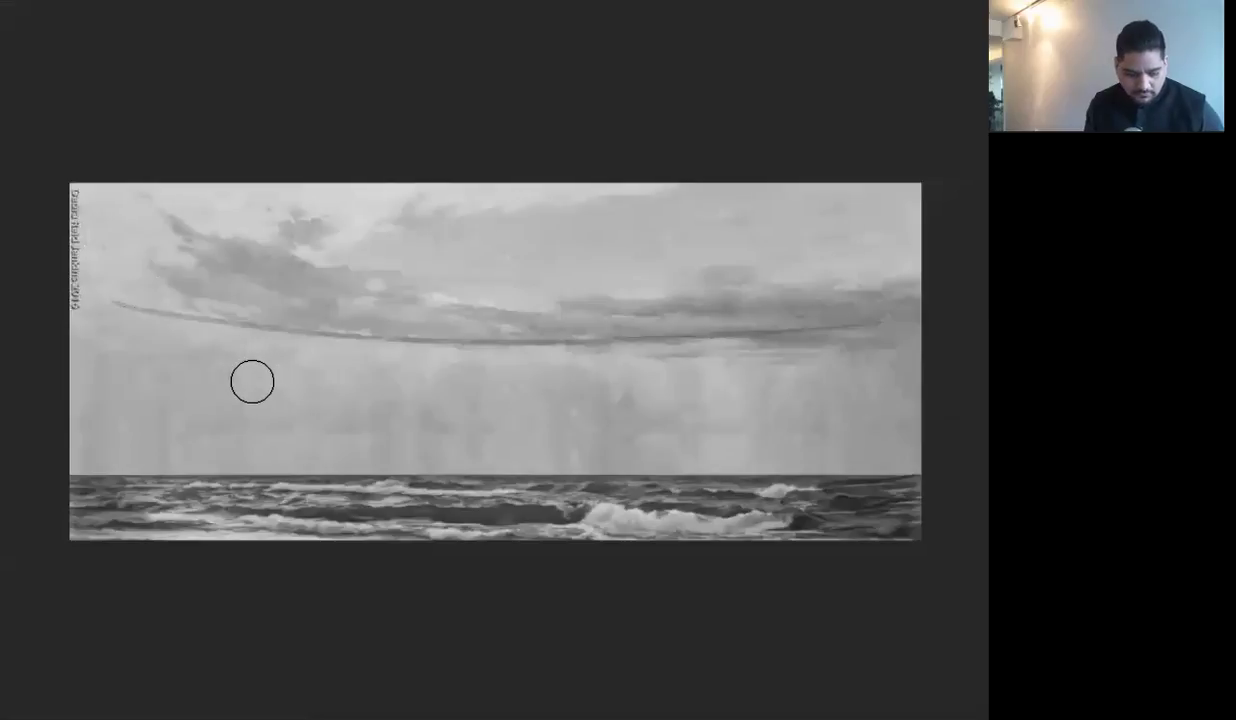
pyautogui.press('[')
pyautogui.press('[')
pyautogui.press('[')
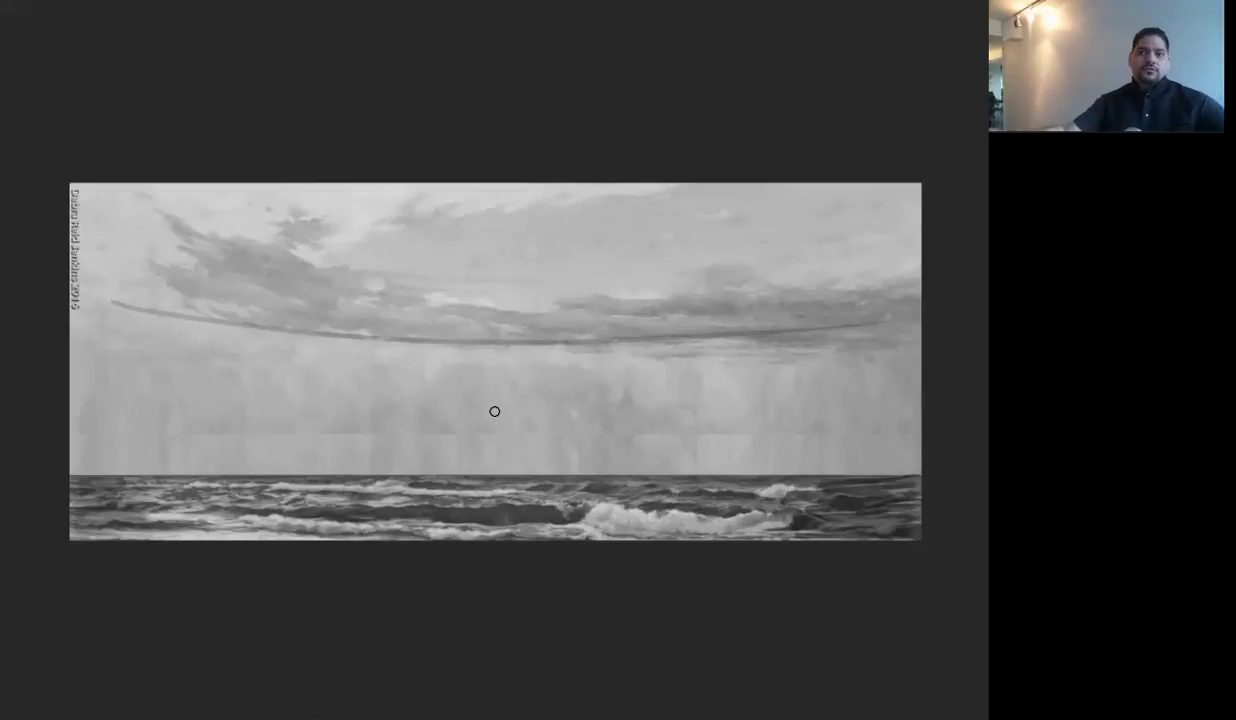
# Duplicate Layer 27 and rotate the copy slightly clockwise so its left end rises above the original curve
pyautogui.press('Tab')
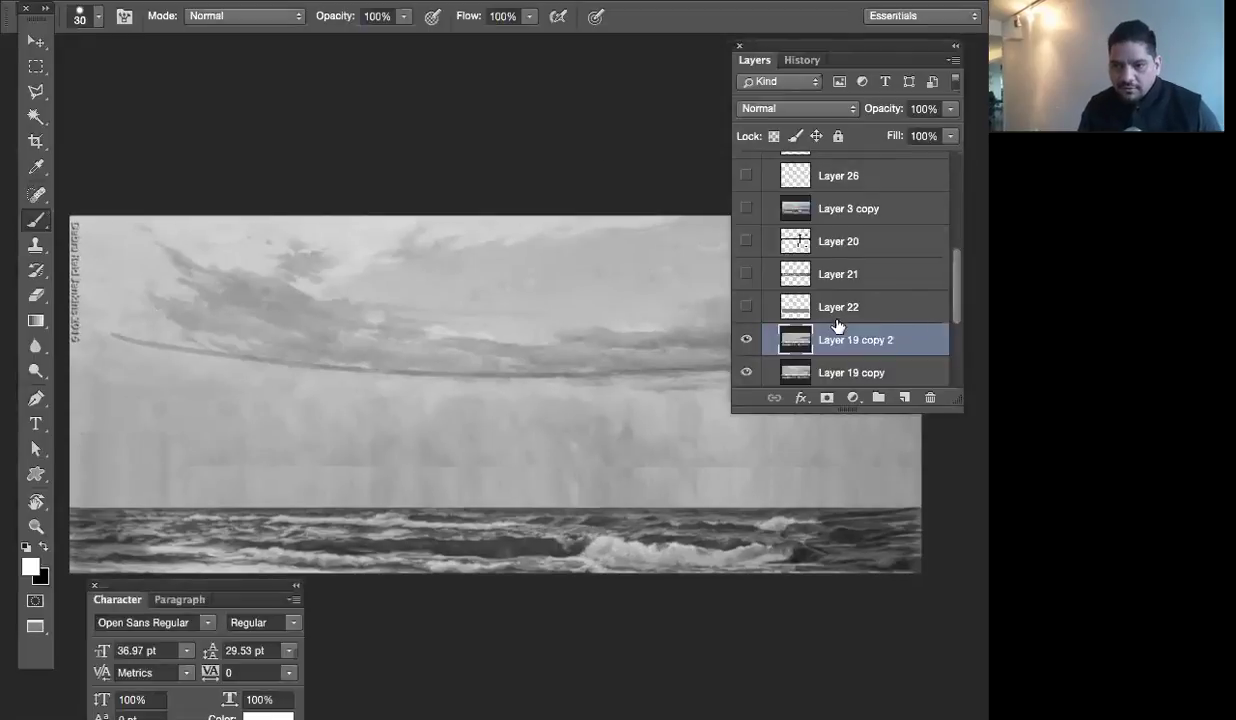
pyautogui.click(840, 208)
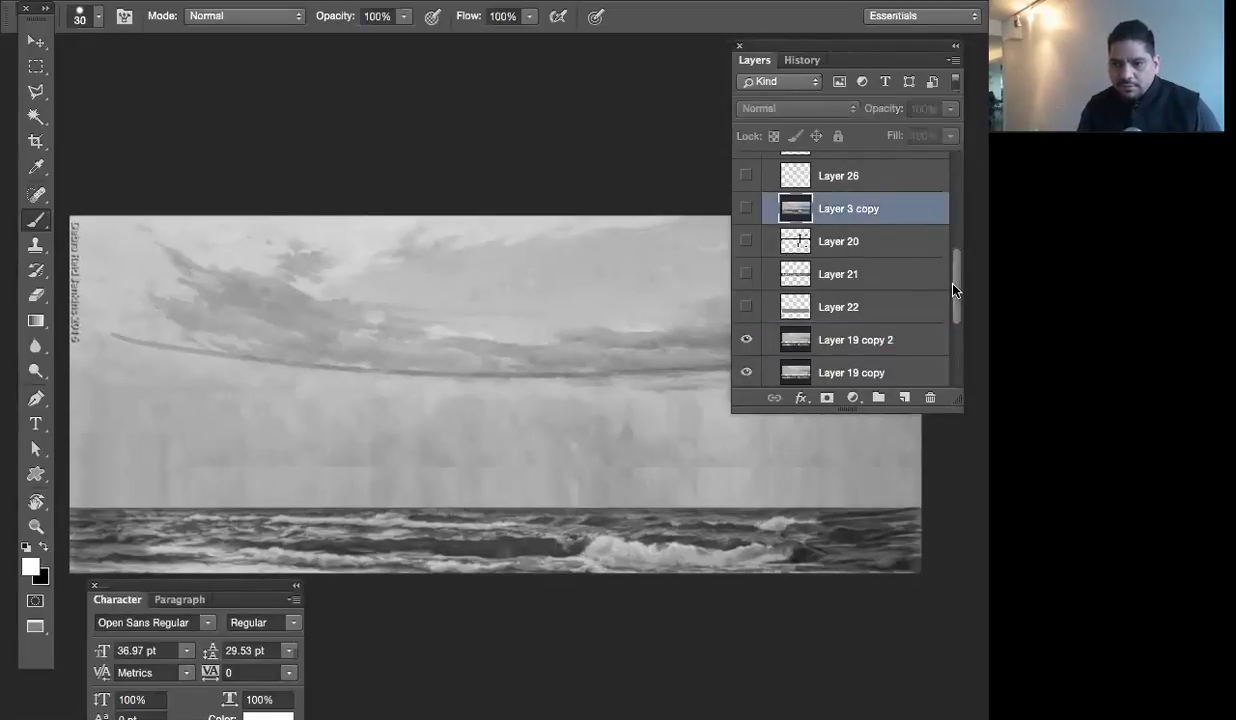
pyautogui.moveTo(955, 293); pyautogui.dragTo(955, 258)
pyautogui.click(843, 256)
pyautogui.click(746, 253)
pyautogui.click(746, 253)
pyautogui.hotkey('ctrl', 'j')
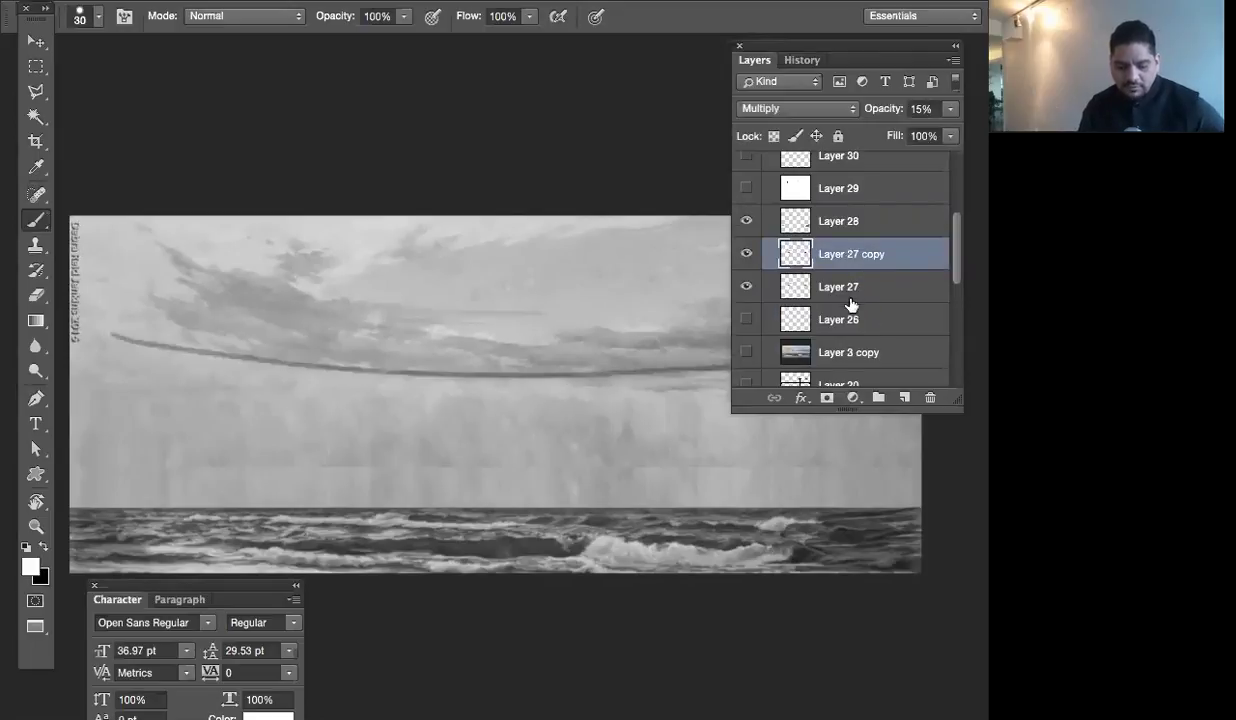
pyautogui.hotkey('ctrl', 't')
pyautogui.moveTo(950, 547)
pyautogui.mouseDown()
pyautogui.moveTo(900, 533)
pyautogui.moveTo(950, 552)
pyautogui.moveTo(940, 548)
pyautogui.mouseUp()
pyautogui.press('Return')
pyautogui.press('b')
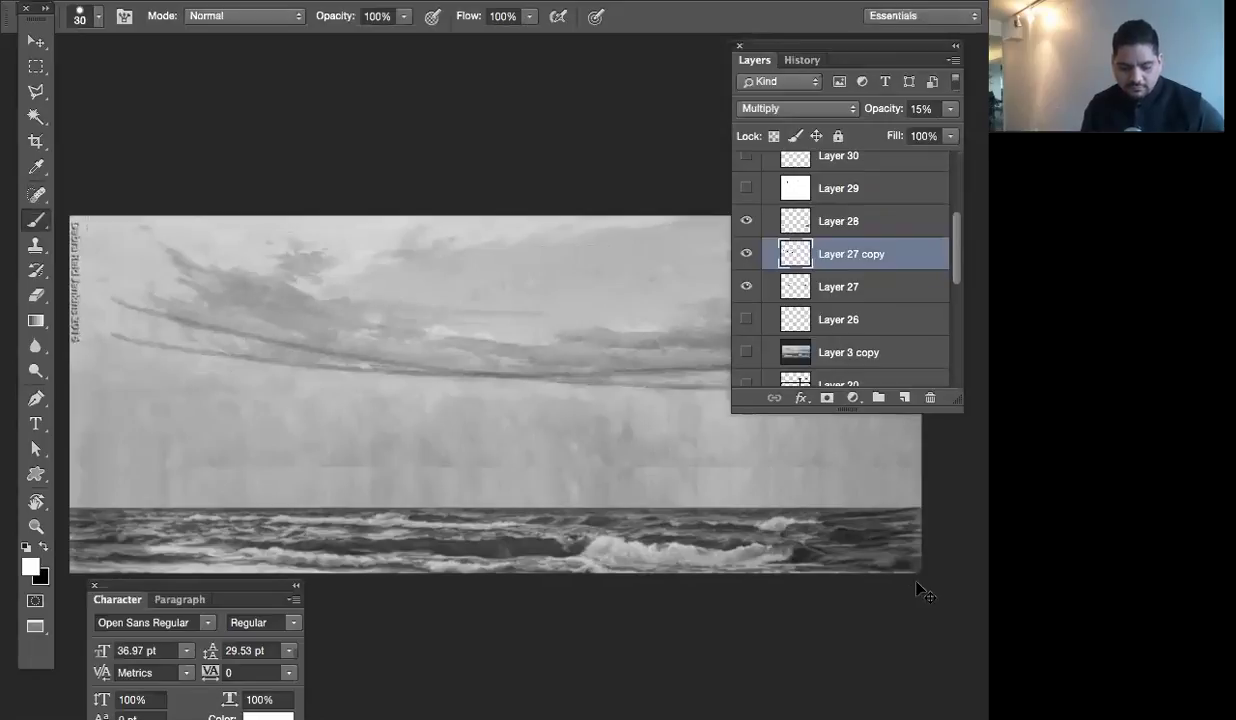
# Duplicate the rotated curve and rotate this second copy further clockwise so it crosses the upper-left clouds
pyautogui.hotkey('ctrl', 'j')
pyautogui.hotkey('ctrl', 't')
pyautogui.moveTo(965, 468); pyautogui.dragTo(916, 563)
pyautogui.press('Return')
# Erase the right half of the steepest curve with the eraser enlarged to 175
pyautogui.press('Tab')
pyautogui.press(']')
pyautogui.press(']')
pyautogui.press(']')
pyautogui.moveTo(518, 367)
pyautogui.mouseDown()
pyautogui.moveTo(731, 399)
pyautogui.moveTo(525, 378)
pyautogui.moveTo(814, 398)
pyautogui.moveTo(694, 410)
pyautogui.moveTo(899, 408)
pyautogui.mouseUp()
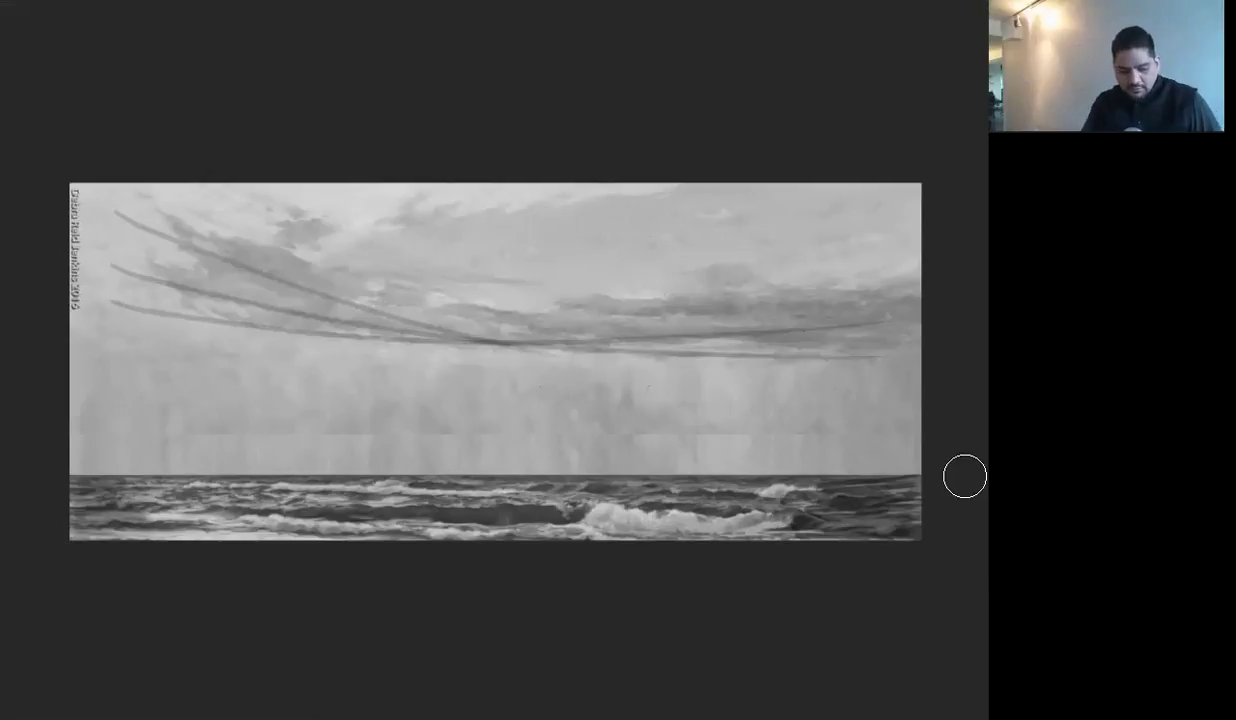
# Duplicate Layer 19 copy 2 and reduce the brush size to 30
pyautogui.press('Tab')
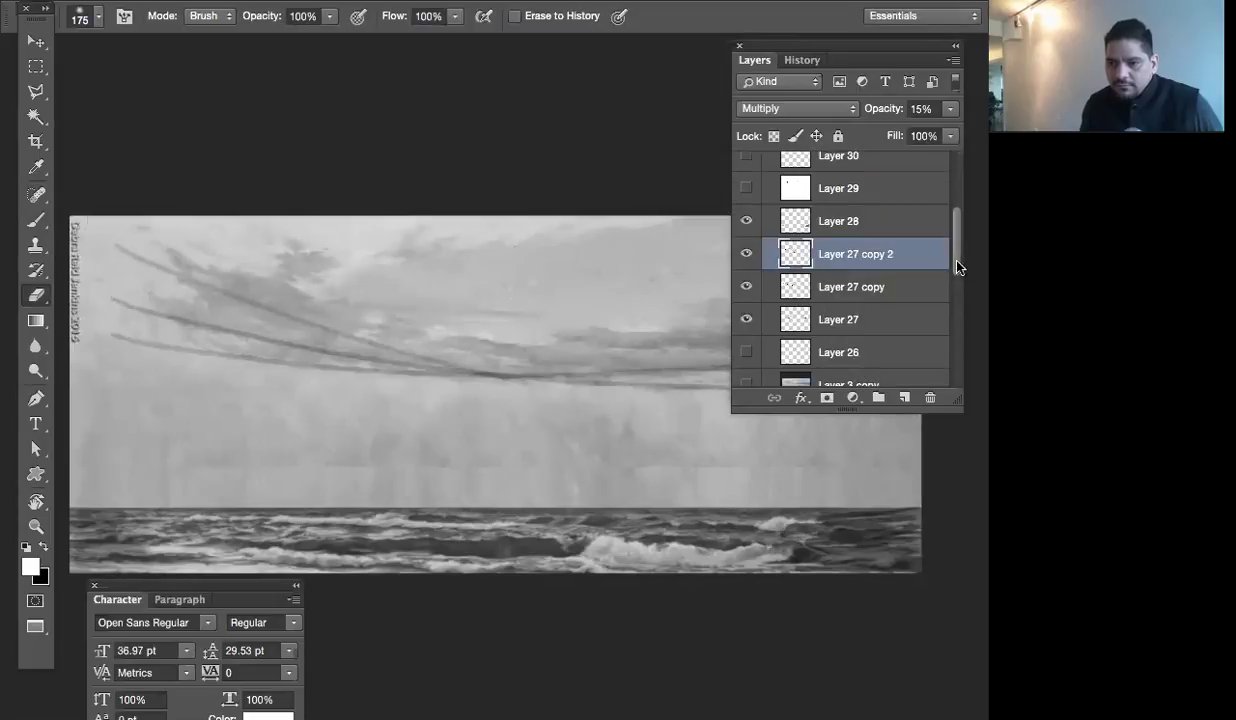
pyautogui.scroll(-3, 958, 265)
pyautogui.scroll(-2, 957, 290)
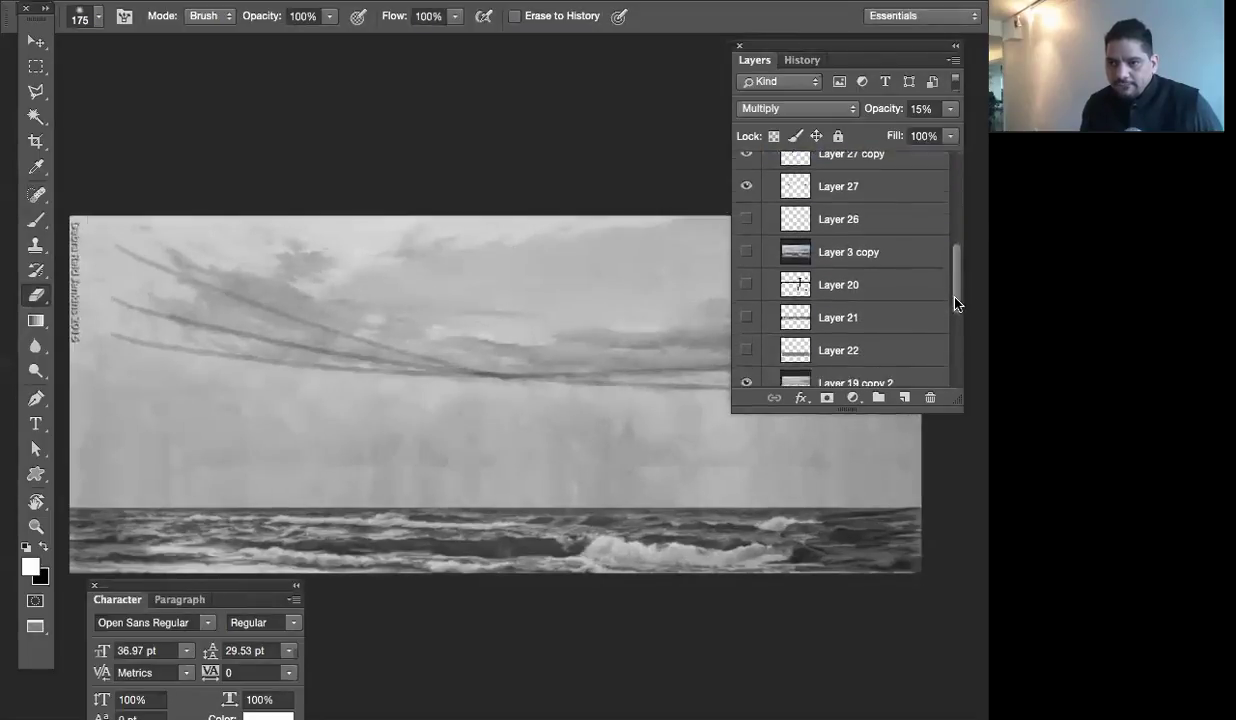
pyautogui.click(855, 365)
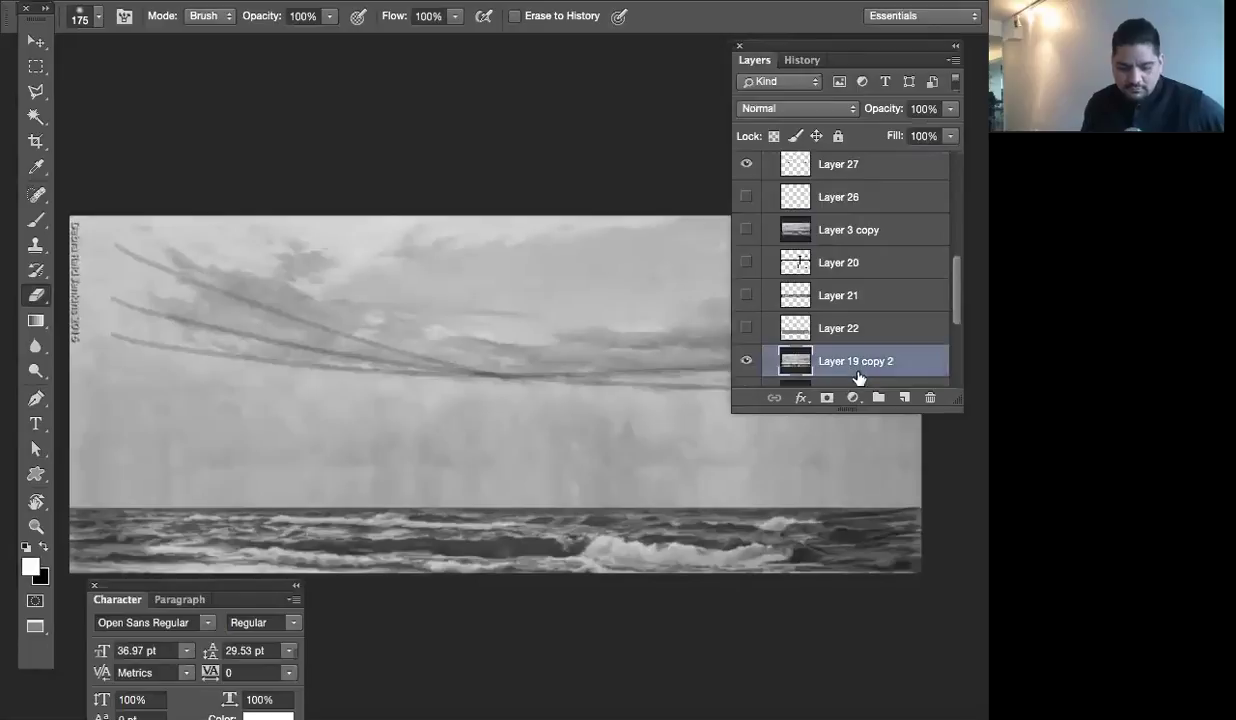
pyautogui.press('Tab')
pyautogui.press('[')
pyautogui.press('[')
pyautogui.press('[')
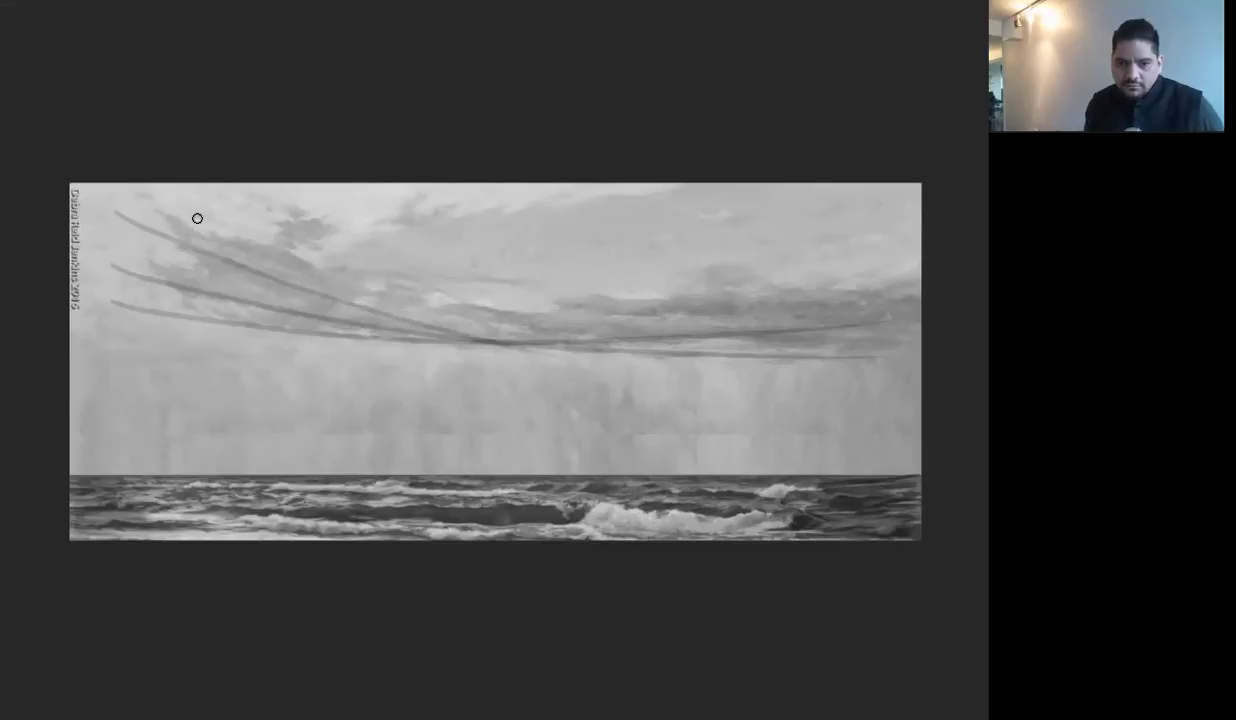
# Paint thin streaks in sampled light sky and grey cloud tones over the upper-left clouds, following the faint curves
pyautogui.keyDown('alt'); pyautogui.click(240, 207); pyautogui.keyUp('alt')
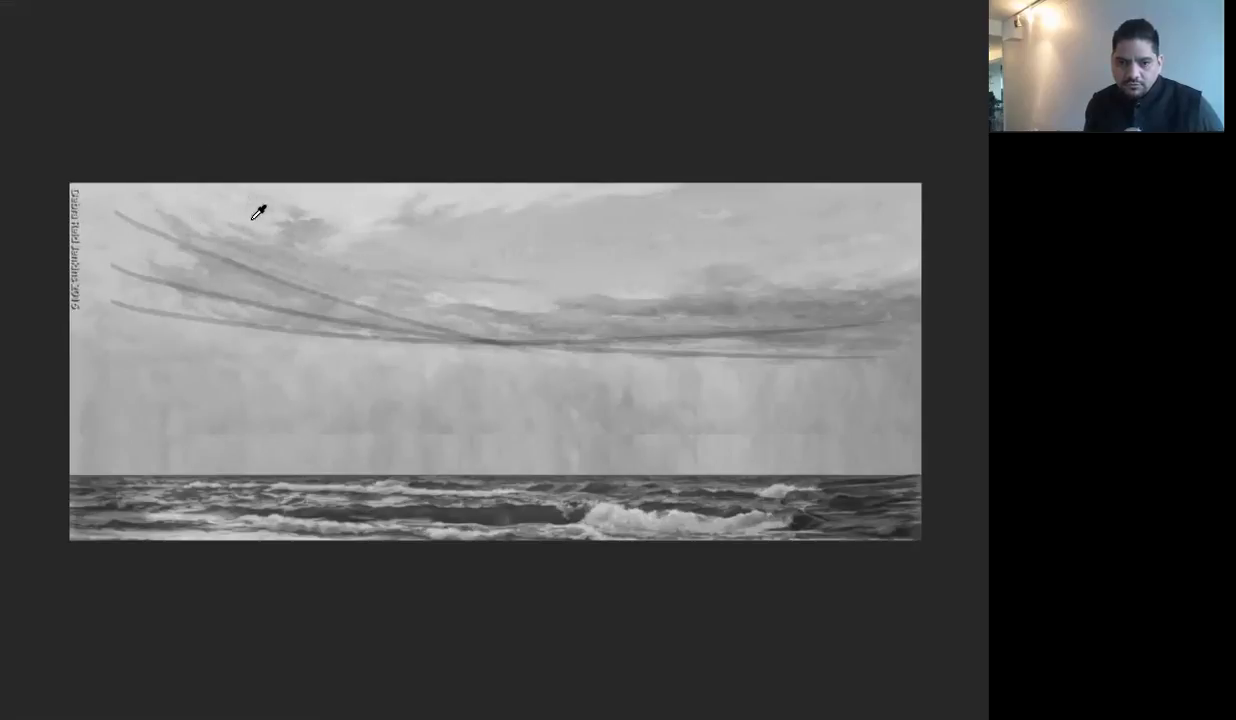
pyautogui.moveTo(235, 218)
pyautogui.mouseDown()
pyautogui.moveTo(345, 276)
pyautogui.moveTo(190, 223)
pyautogui.moveTo(375, 289)
pyautogui.moveTo(174, 223)
pyautogui.moveTo(201, 230)
pyautogui.moveTo(210, 210)
pyautogui.moveTo(273, 212)
pyautogui.moveTo(279, 201)
pyautogui.moveTo(377, 242)
pyautogui.mouseUp()
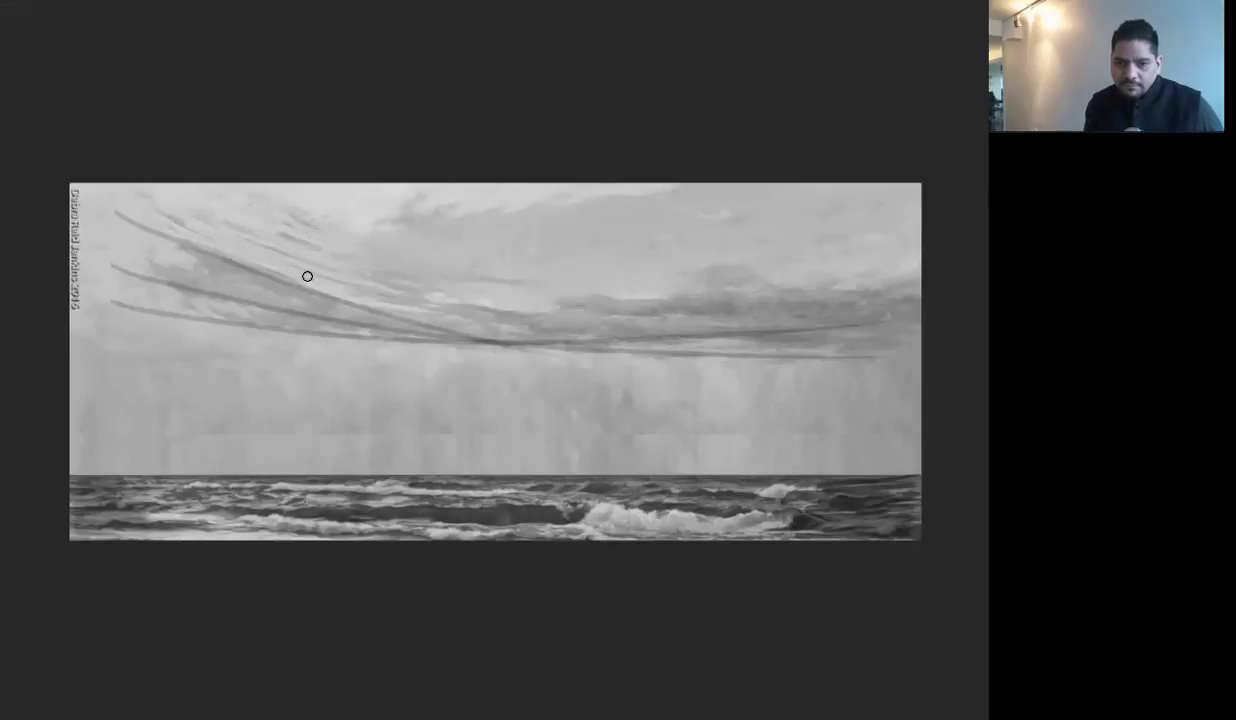
pyautogui.keyDown('alt'); pyautogui.click(206, 266); pyautogui.keyUp('alt')
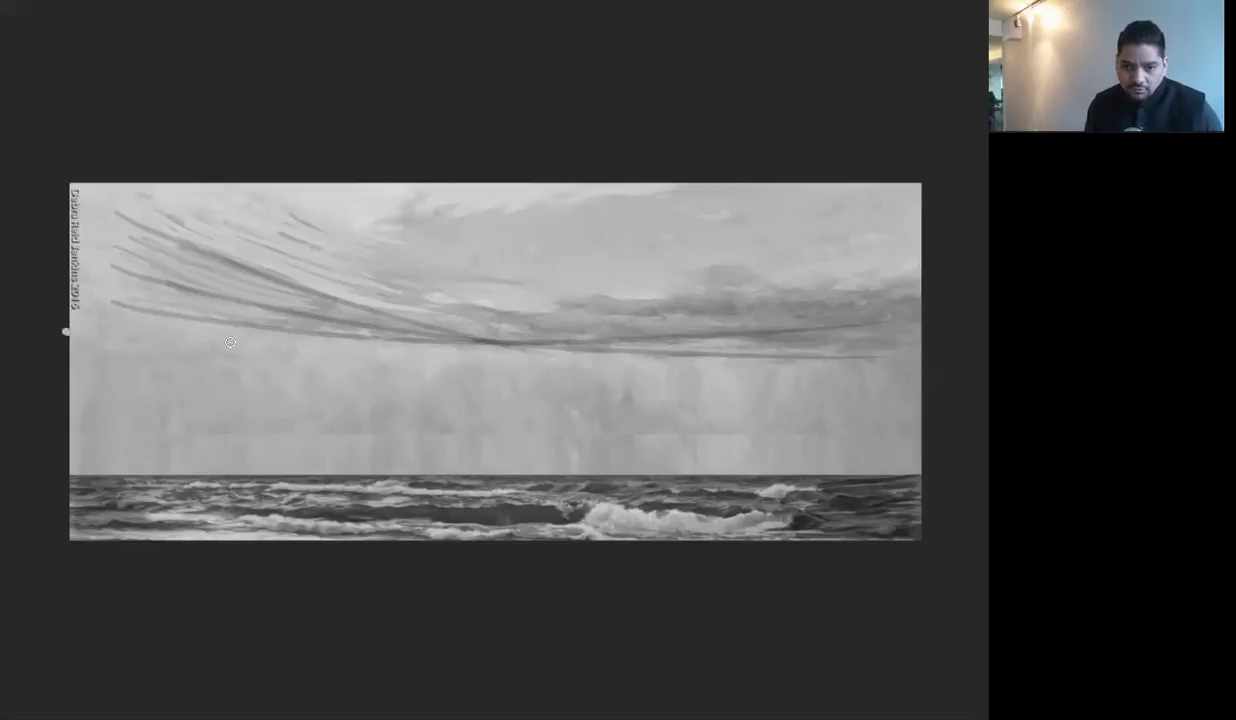
# Add a new layer and paint two straight white lines across the full width, one under the clouds and one along the horizon
pyautogui.press('Tab')
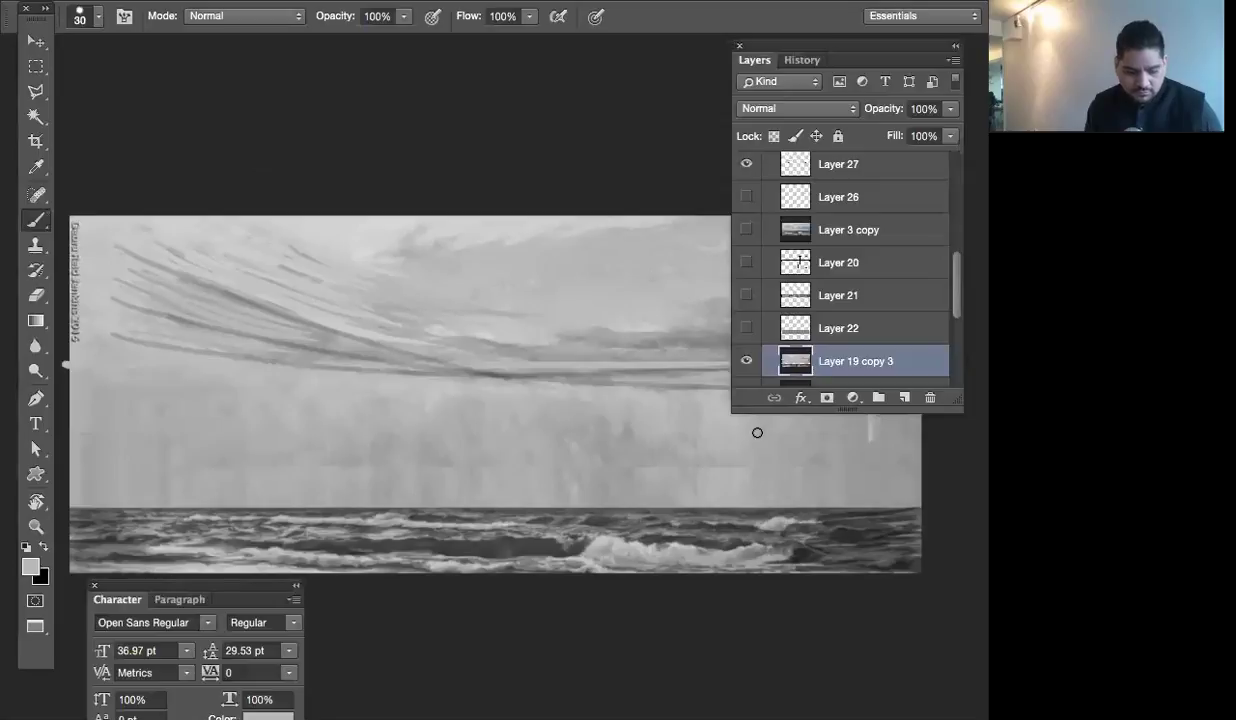
pyautogui.click(904, 397)
pyautogui.press('Tab')
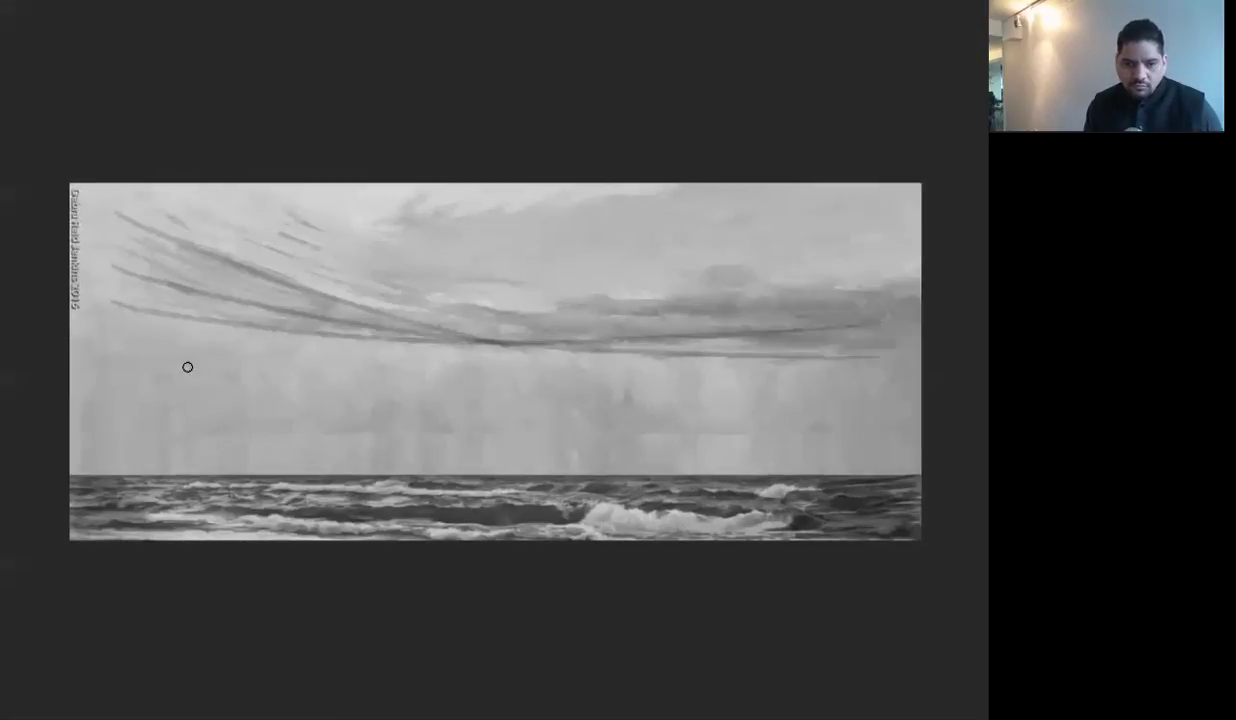
pyautogui.moveTo(56, 330); pyautogui.dragTo(932, 430)
pyautogui.hotkey('ctrl', 'z')
pyautogui.moveTo(317, 403)
pyautogui.mouseDown()
pyautogui.moveTo(528, 375)
pyautogui.moveTo(811, 381)
pyautogui.mouseUp()
pyautogui.press('Tab')
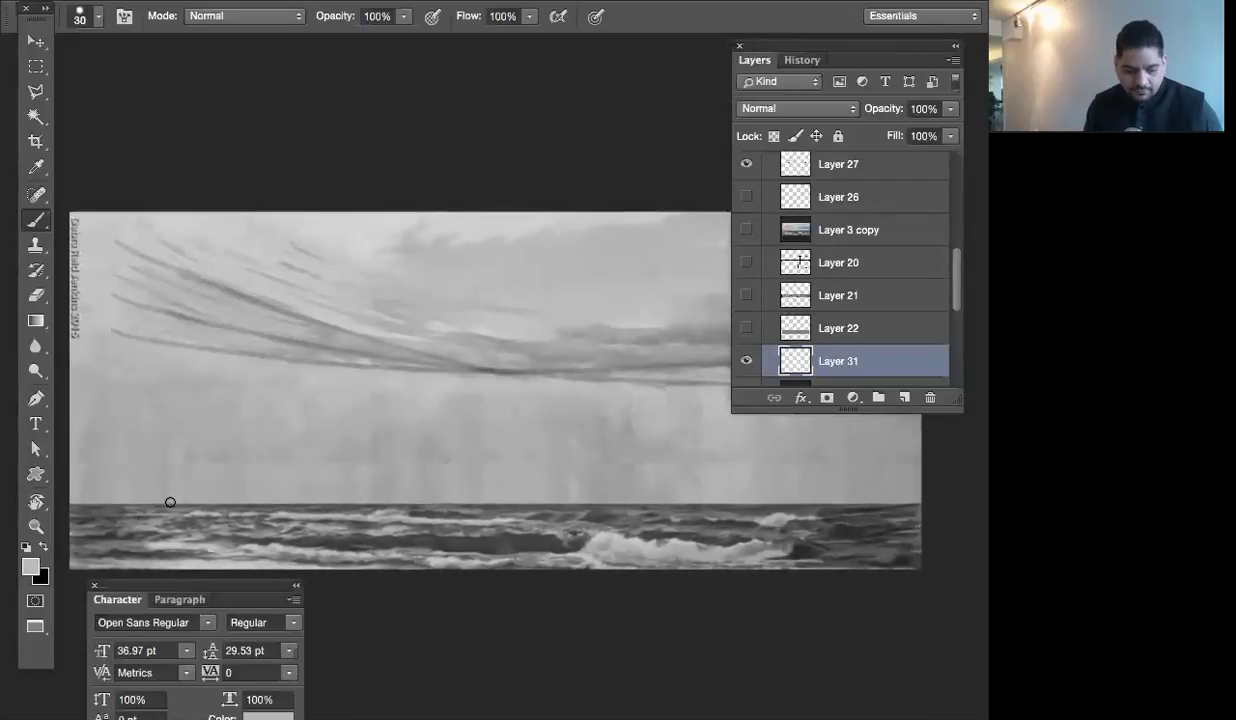
pyautogui.press('Tab')
pyautogui.moveTo(58, 330)
pyautogui.mouseDown()
pyautogui.moveTo(568, 331)
pyautogui.moveTo(980, 433)
pyautogui.mouseUp()
pyautogui.moveTo(66, 447)
pyautogui.mouseDown()
pyautogui.moveTo(379, 431)
pyautogui.moveTo(719, 455)
pyautogui.moveTo(875, 417)
pyautogui.mouseUp()
pyautogui.moveTo(884, 461); pyautogui.dragTo(7, 399)
pyautogui.moveTo(701, 440); pyautogui.dragTo(461, 428)
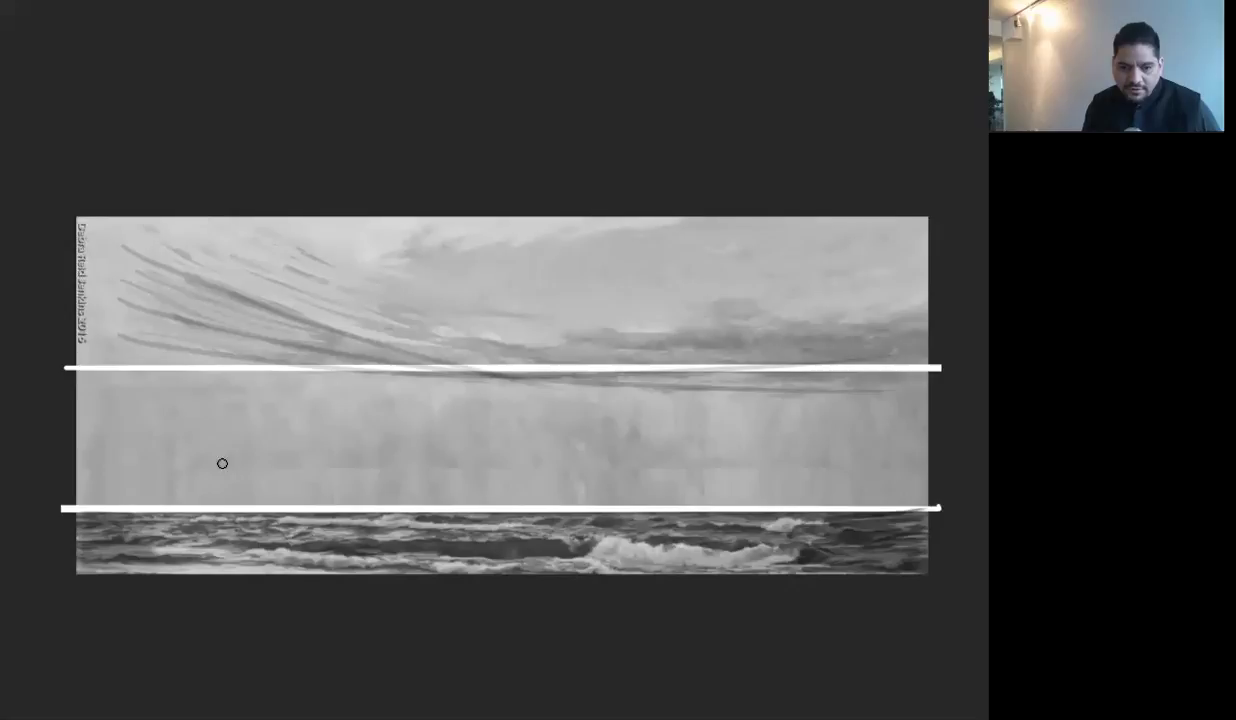
pyautogui.moveTo(162, 403)
pyautogui.mouseDown()
pyautogui.moveTo(199, 504)
pyautogui.moveTo(236, 475)
pyautogui.moveTo(240, 392)
pyautogui.moveTo(274, 486)
pyautogui.moveTo(290, 431)
pyautogui.moveTo(317, 482)
pyautogui.moveTo(321, 402)
pyautogui.moveTo(373, 490)
pyautogui.moveTo(419, 486)
pyautogui.mouseUp()
pyautogui.moveTo(435, 432); pyautogui.dragTo(517, 488)
pyautogui.hotkey('ctrl', 'z')
pyautogui.hotkey('ctrl', 'z')
pyautogui.hotkey('ctrl', 'z')
pyautogui.hotkey('ctrl', 'z')
pyautogui.hotkey('ctrl', 'z')
pyautogui.hotkey('ctrl', 'z')
pyautogui.hotkey('ctrl', 'z')
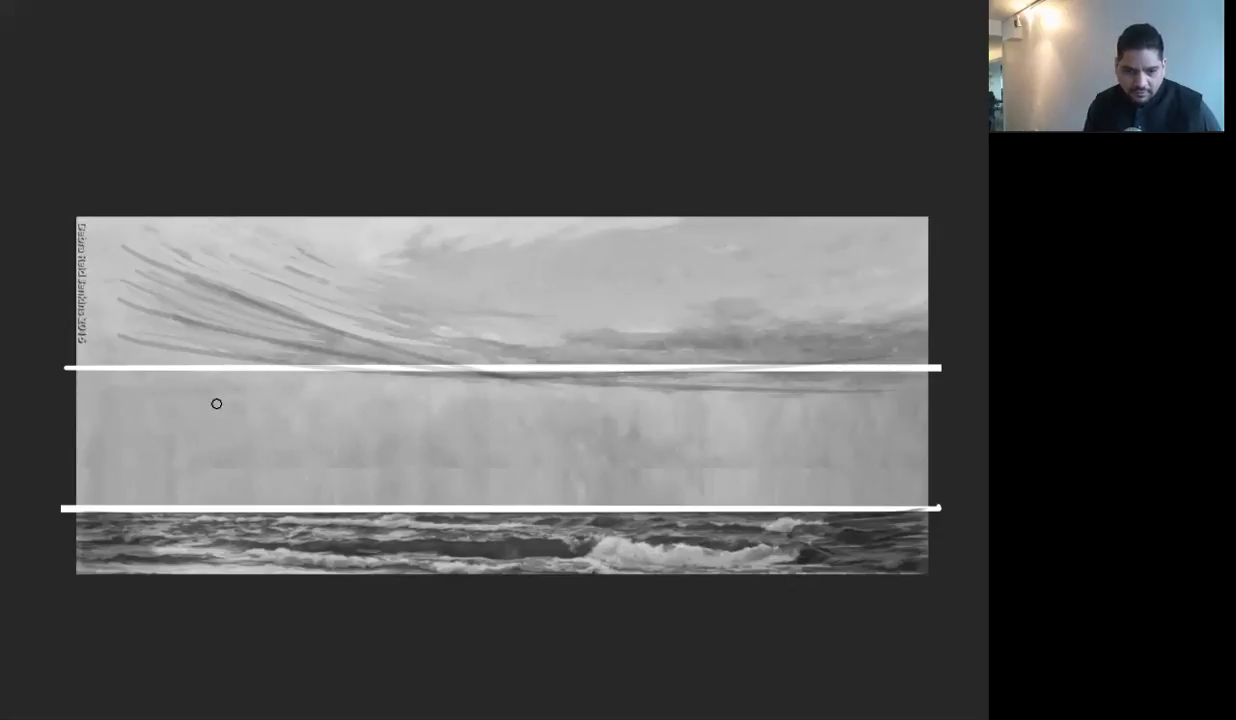
pyautogui.moveTo(178, 360); pyautogui.dragTo(492, 522)
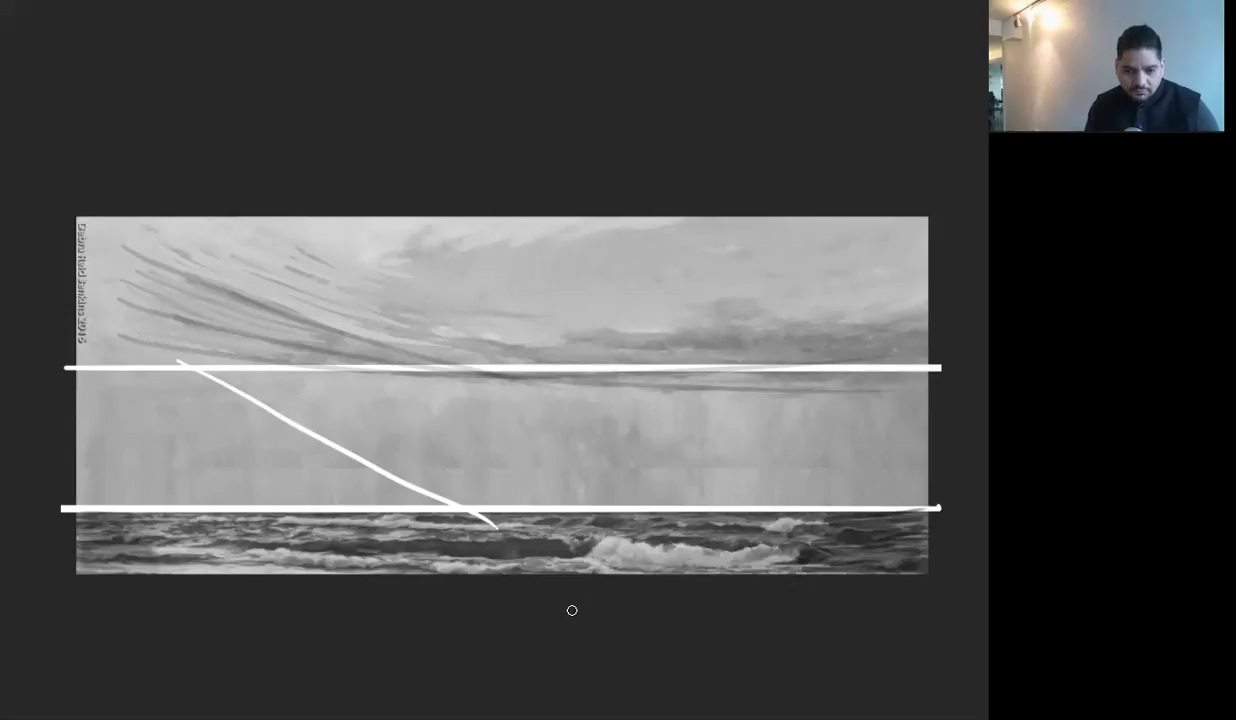
pyautogui.hotkey('ctrl', 'z')
# Paint white rain strokes between the two horizontal lines, vertical at the far left and slanting down to the right towards the centre
pyautogui.moveTo(199, 336)
pyautogui.mouseDown()
pyautogui.moveTo(221, 359)
pyautogui.moveTo(254, 334)
pyautogui.moveTo(268, 458)
pyautogui.moveTo(290, 488)
pyautogui.moveTo(319, 498)
pyautogui.mouseUp()
pyautogui.moveTo(319, 498); pyautogui.dragTo(338, 485)
pyautogui.hotkey('ctrl', 'z')
pyautogui.moveTo(415, 419)
pyautogui.mouseDown()
pyautogui.moveTo(429, 458)
pyautogui.moveTo(409, 458)
pyautogui.moveTo(369, 352)
pyautogui.moveTo(492, 469)
pyautogui.moveTo(475, 376)
pyautogui.moveTo(498, 367)
pyautogui.moveTo(618, 503)
pyautogui.mouseUp()
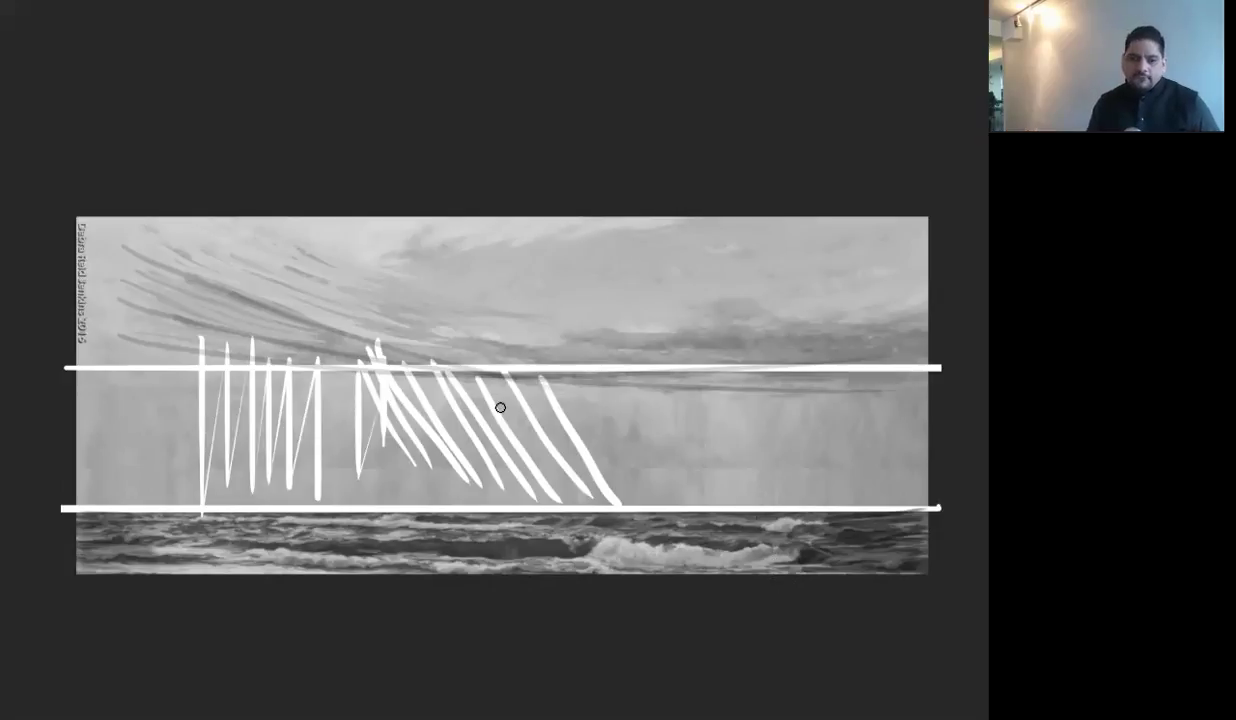
# Sketch looping white cloud outlines above the rain strokes and a long curved line along the base of the clouds
pyautogui.moveTo(336, 299)
pyautogui.mouseDown()
pyautogui.moveTo(380, 297)
pyautogui.moveTo(419, 348)
pyautogui.moveTo(538, 330)
pyautogui.moveTo(560, 392)
pyautogui.moveTo(600, 405)
pyautogui.mouseUp()
pyautogui.moveTo(440, 315)
pyautogui.mouseDown()
pyautogui.moveTo(365, 263)
pyautogui.moveTo(311, 245)
pyautogui.moveTo(290, 279)
pyautogui.mouseUp()
pyautogui.moveTo(133, 288)
pyautogui.mouseDown()
pyautogui.moveTo(174, 338)
pyautogui.moveTo(155, 351)
pyautogui.moveTo(365, 373)
pyautogui.moveTo(162, 338)
pyautogui.moveTo(360, 380)
pyautogui.moveTo(740, 383)
pyautogui.moveTo(597, 407)
pyautogui.moveTo(597, 425)
pyautogui.moveTo(620, 425)
pyautogui.moveTo(604, 419)
pyautogui.moveTo(637, 460)
pyautogui.mouseUp()
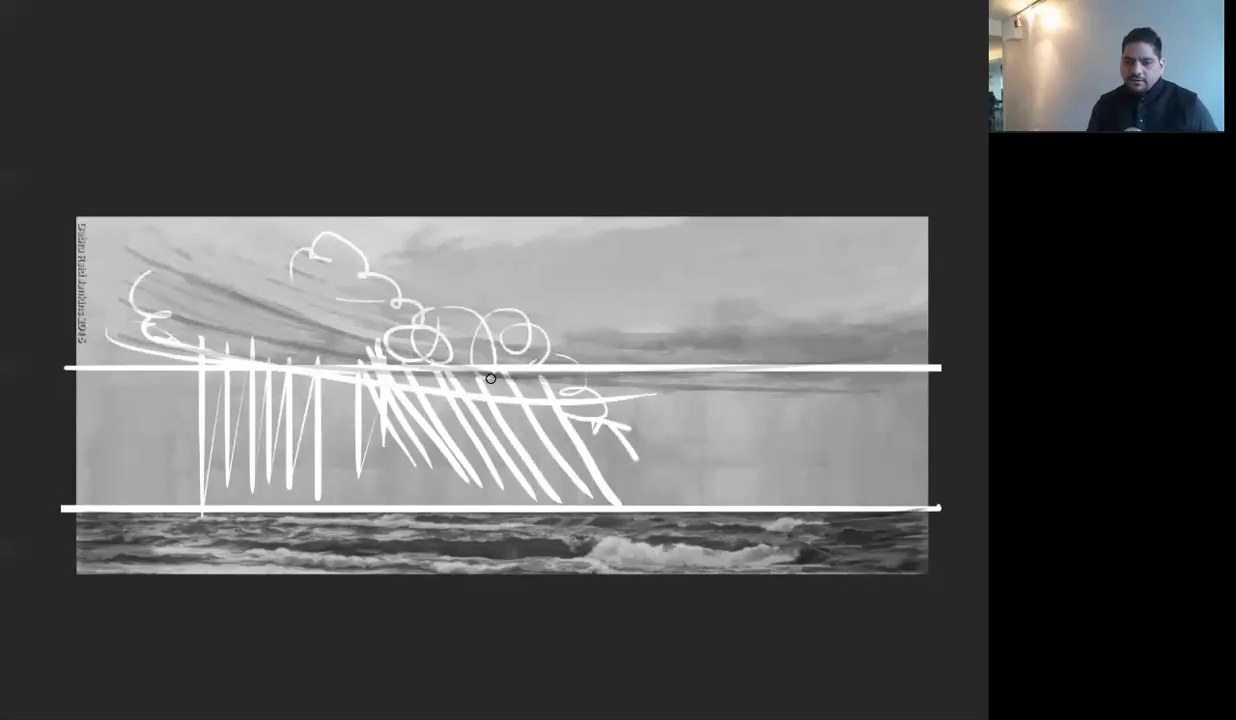
# Thicken and extend the cloud-base curve with sweeping white strokes and add diagonal streaks through the left cloud outlines
pyautogui.moveTo(317, 354); pyautogui.dragTo(747, 364)
pyautogui.moveTo(388, 370); pyautogui.dragTo(825, 375)
pyautogui.moveTo(454, 380)
pyautogui.mouseDown()
pyautogui.moveTo(712, 400)
pyautogui.moveTo(790, 381)
pyautogui.mouseUp()
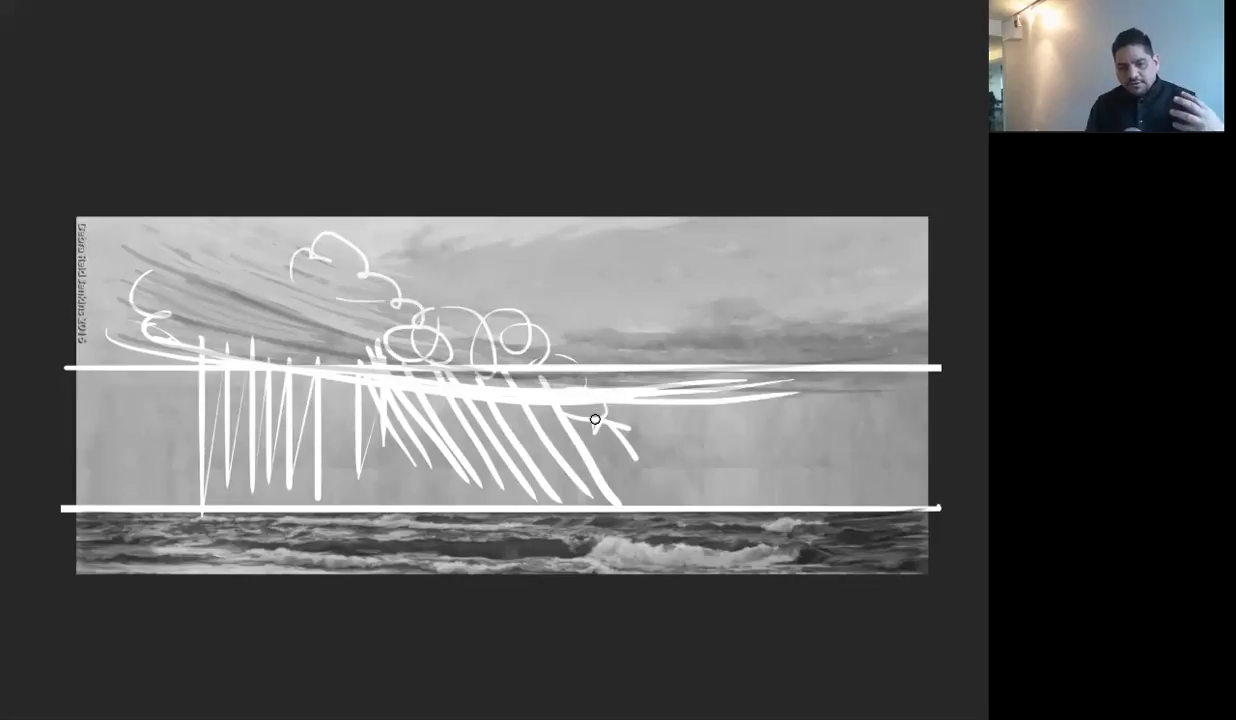
pyautogui.moveTo(243, 262)
pyautogui.mouseDown()
pyautogui.moveTo(408, 292)
pyautogui.moveTo(532, 353)
pyautogui.moveTo(257, 292)
pyautogui.moveTo(651, 367)
pyautogui.mouseUp()
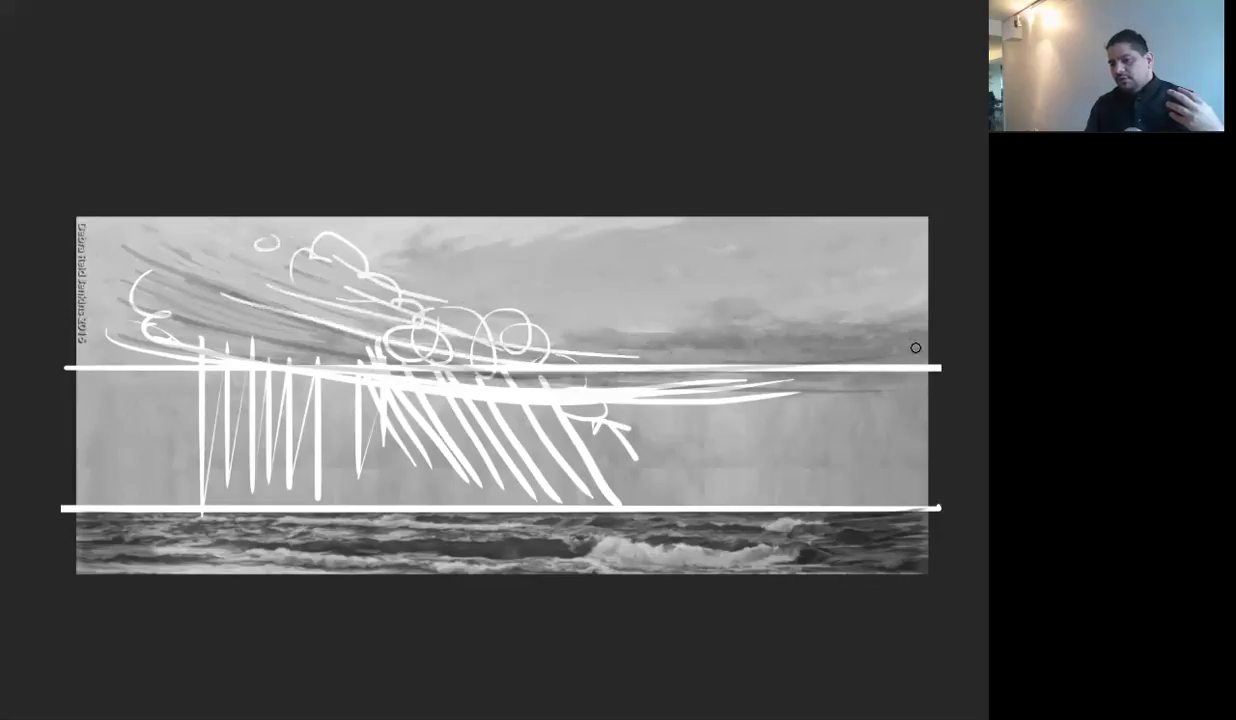
# Sketch a billowing cloud outline above the curve's right end and a small square inside rounded rings beside it
pyautogui.moveTo(734, 364)
pyautogui.mouseDown()
pyautogui.moveTo(887, 313)
pyautogui.moveTo(865, 335)
pyautogui.moveTo(765, 352)
pyautogui.mouseUp()
pyautogui.moveTo(875, 377)
pyautogui.mouseDown()
pyautogui.moveTo(755, 394)
pyautogui.moveTo(900, 363)
pyautogui.moveTo(724, 390)
pyautogui.moveTo(939, 343)
pyautogui.moveTo(748, 394)
pyautogui.moveTo(836, 385)
pyautogui.moveTo(771, 392)
pyautogui.moveTo(840, 360)
pyautogui.mouseUp()
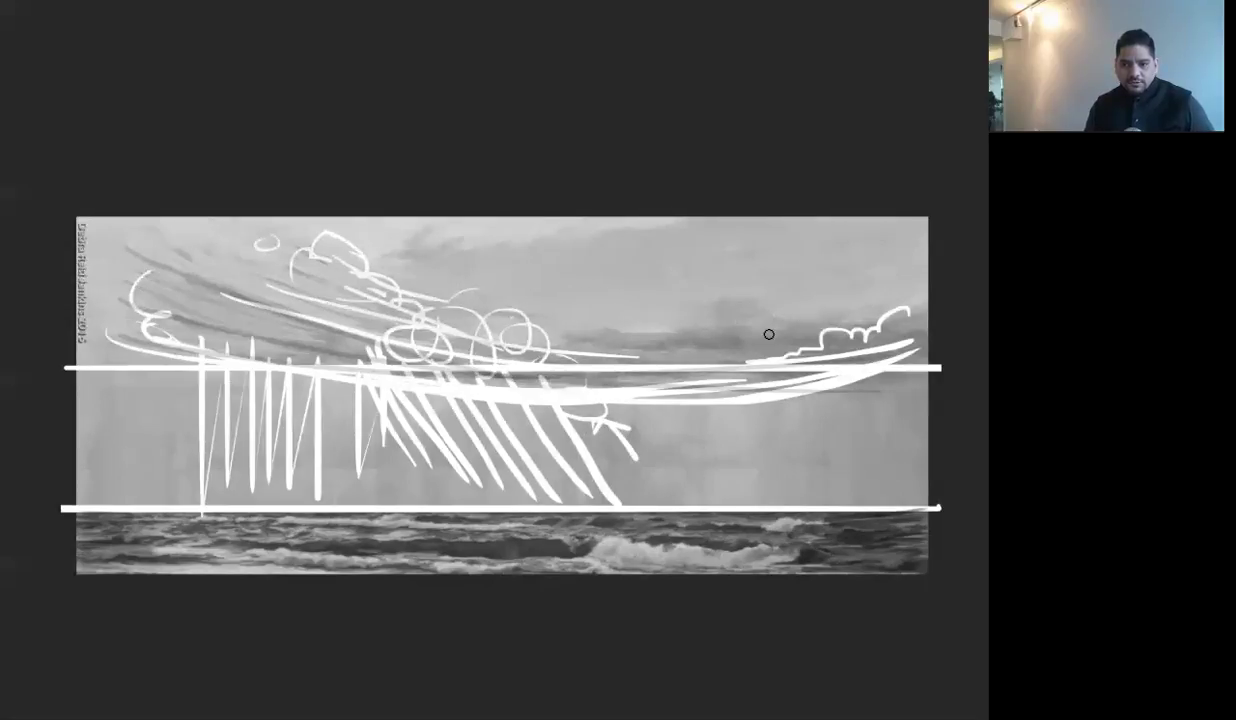
pyautogui.moveTo(772, 322)
pyautogui.mouseDown()
pyautogui.moveTo(782, 312)
pyautogui.moveTo(790, 357)
pyautogui.mouseUp()
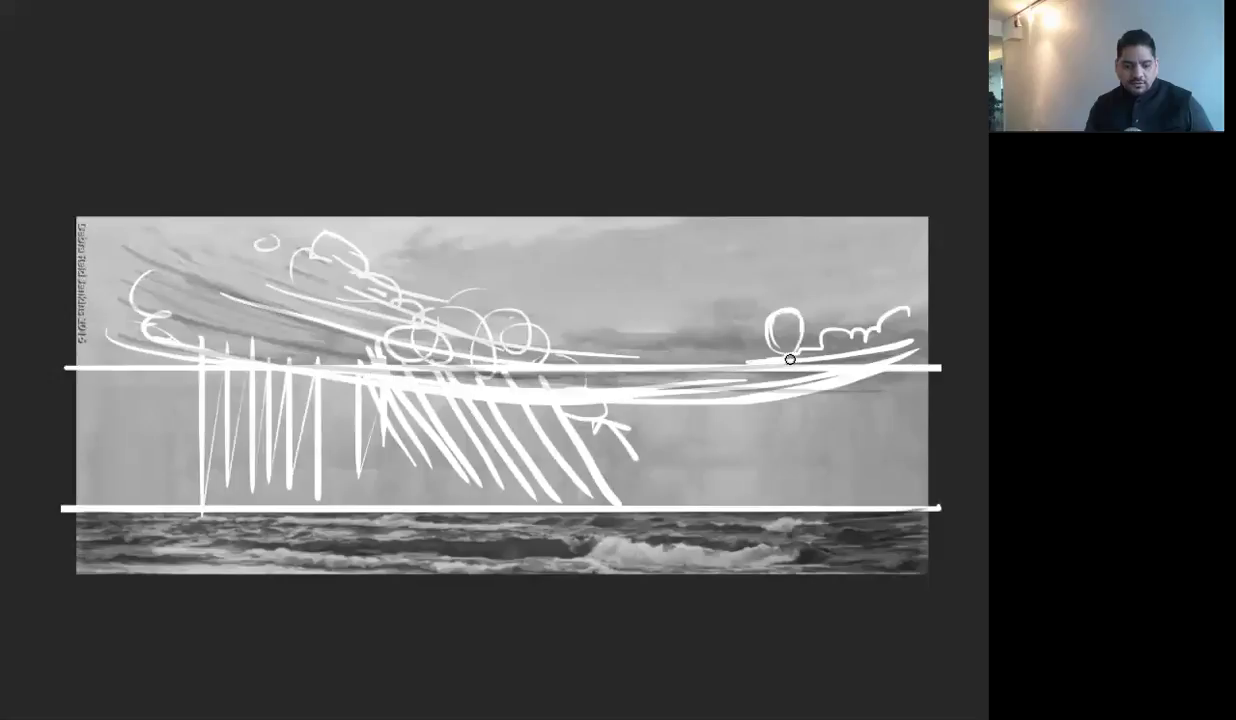
pyautogui.hotkey('ctrl', 'z')
pyautogui.moveTo(774, 345)
pyautogui.mouseDown()
pyautogui.moveTo(794, 322)
pyautogui.moveTo(765, 342)
pyautogui.moveTo(794, 307)
pyautogui.moveTo(765, 334)
pyautogui.moveTo(807, 324)
pyautogui.moveTo(782, 293)
pyautogui.moveTo(772, 353)
pyautogui.moveTo(786, 292)
pyautogui.mouseUp()
# Paint short curved white strokes across the cloud-base curve from the ringed square back to the centre, continuing down over the slanted rain strokes
pyautogui.moveTo(705, 320)
pyautogui.mouseDown()
pyautogui.moveTo(750, 370)
pyautogui.moveTo(715, 372)
pyautogui.mouseUp()
pyautogui.moveTo(648, 325)
pyautogui.mouseDown()
pyautogui.moveTo(745, 380)
pyautogui.moveTo(705, 400)
pyautogui.mouseUp()
pyautogui.moveTo(572, 340); pyautogui.dragTo(572, 360)
pyautogui.moveTo(575, 405); pyautogui.dragTo(650, 440)
pyautogui.moveTo(520, 350); pyautogui.dragTo(620, 468)
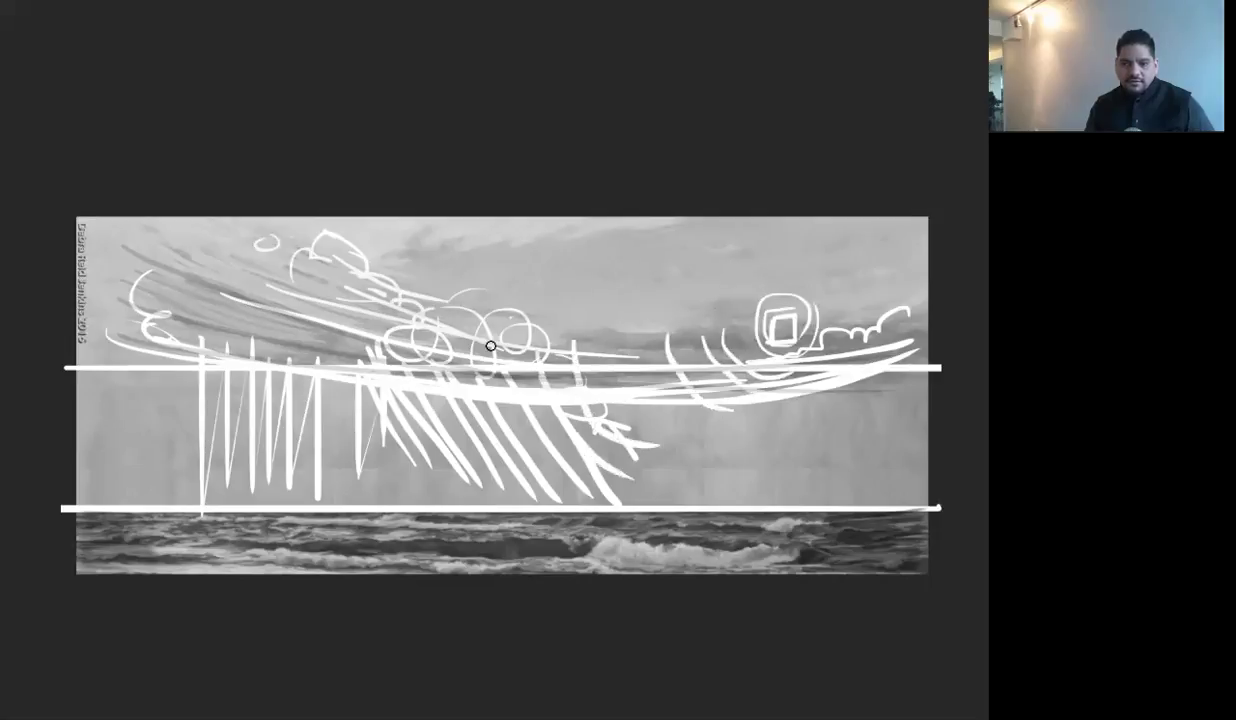
pyautogui.moveTo(477, 338); pyautogui.dragTo(588, 487)
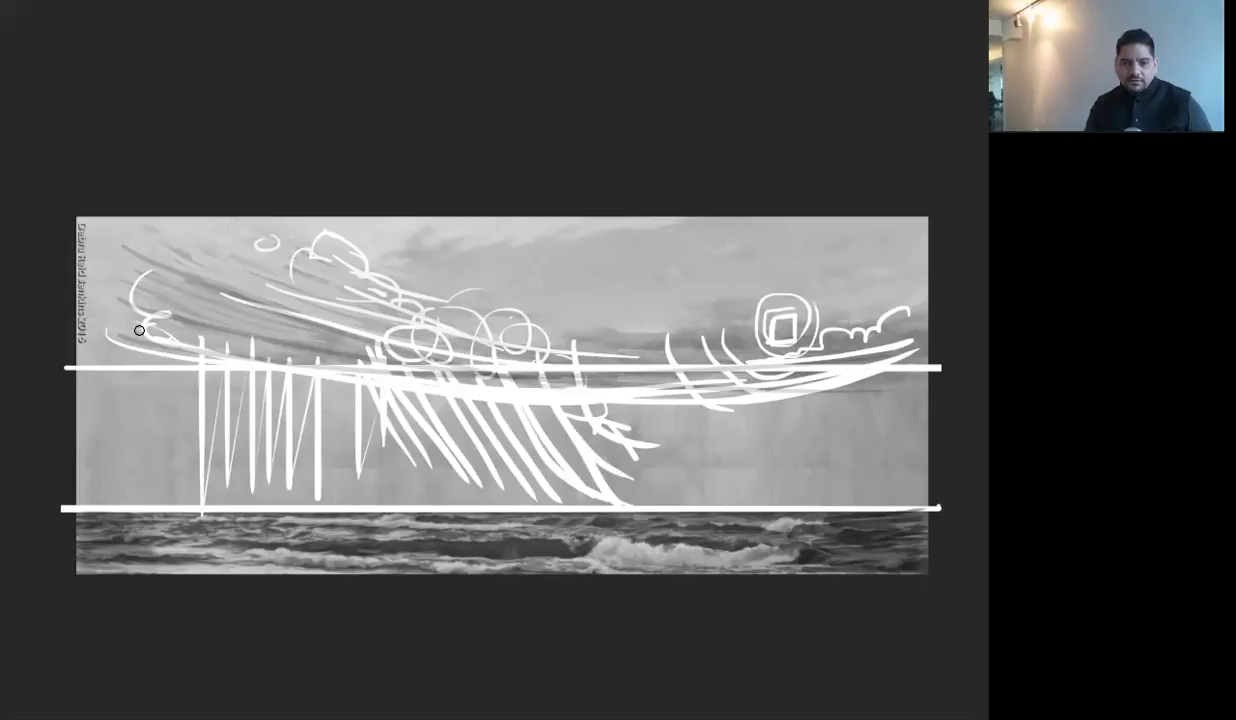
# Sketch curved white cloud outlines at the seascape's left and hatch diagonal strokes across the vertical rain lines
pyautogui.moveTo(150, 420); pyautogui.dragTo(126, 371)
pyautogui.moveTo(168, 328); pyautogui.dragTo(335, 300)
pyautogui.moveTo(350, 372)
pyautogui.mouseDown()
pyautogui.moveTo(367, 413)
pyautogui.moveTo(455, 425)
pyautogui.mouseUp()
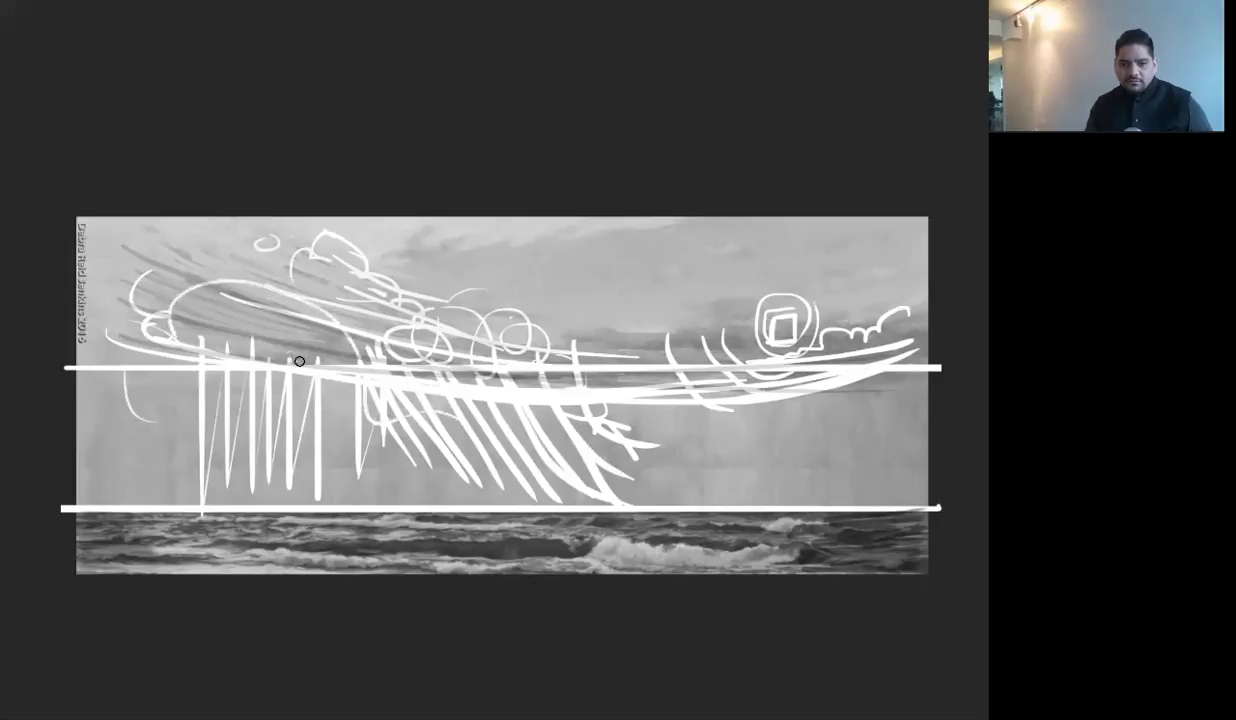
pyautogui.moveTo(288, 340); pyautogui.dragTo(342, 445)
pyautogui.moveTo(240, 362)
pyautogui.mouseDown()
pyautogui.moveTo(300, 448)
pyautogui.moveTo(290, 462)
pyautogui.mouseUp()
pyautogui.moveTo(224, 409); pyautogui.dragTo(275, 485)
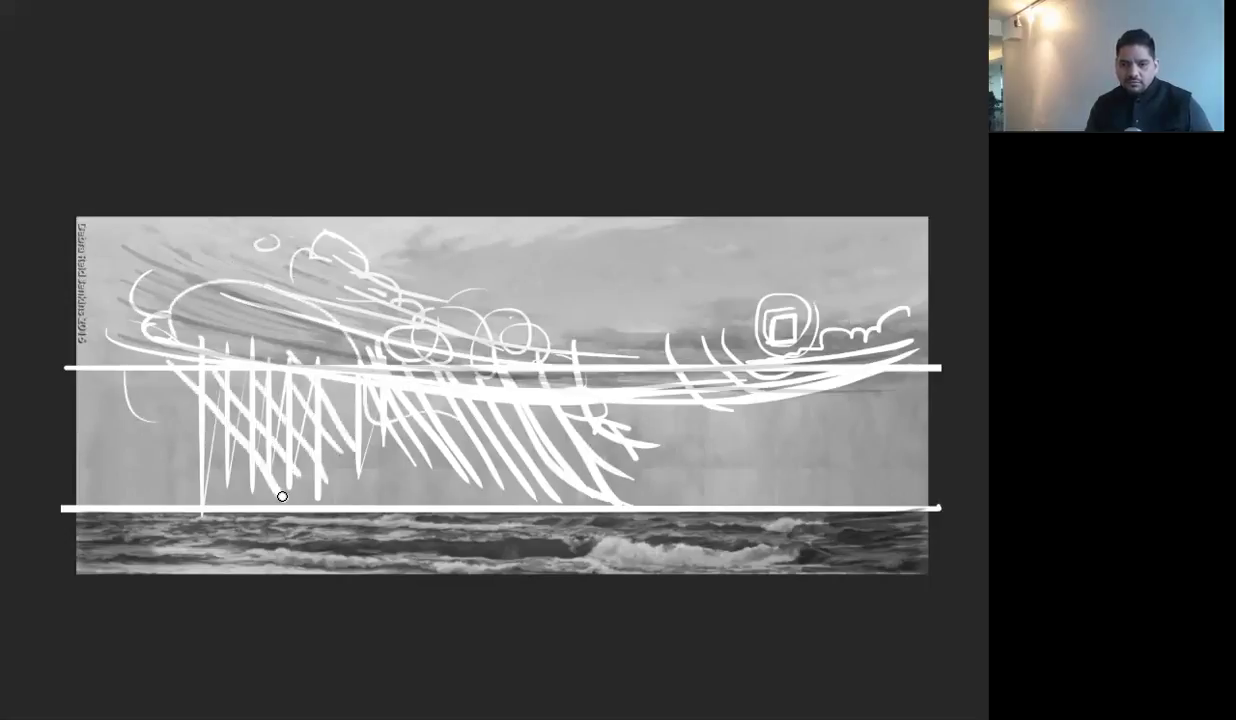
# Paint short slanted dashes and a plus sign in the upper sky, a circle at the left, and a small triangle on the water
pyautogui.moveTo(706, 234)
pyautogui.mouseDown()
pyautogui.moveTo(690, 257)
pyautogui.moveTo(626, 240)
pyautogui.moveTo(568, 290)
pyautogui.moveTo(556, 330)
pyautogui.mouseUp()
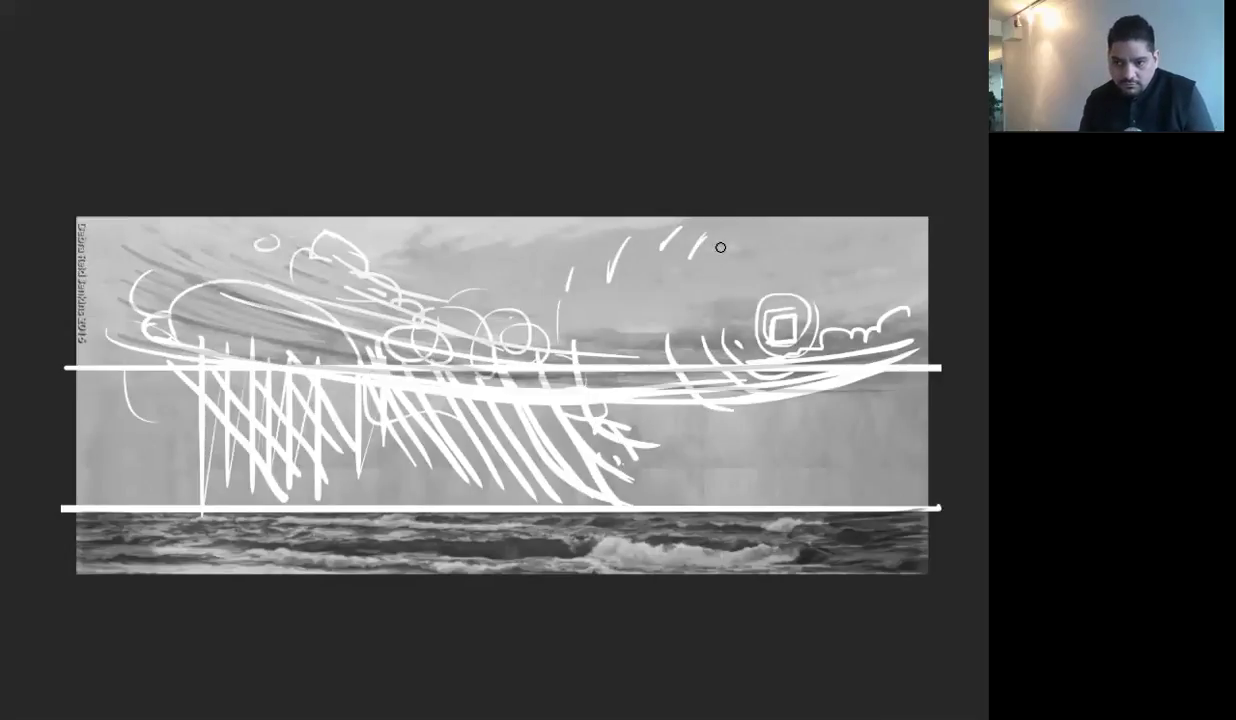
pyautogui.moveTo(789, 256)
pyautogui.mouseDown()
pyautogui.moveTo(821, 255)
pyautogui.moveTo(804, 281)
pyautogui.mouseUp()
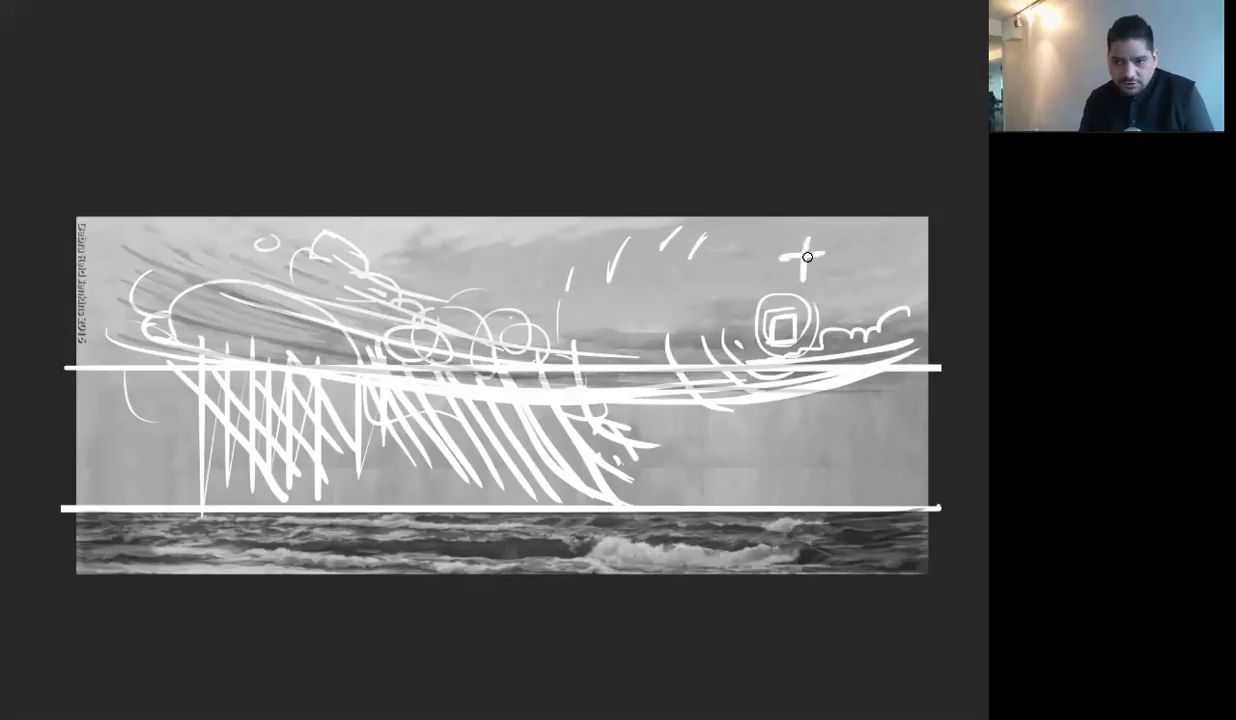
pyautogui.moveTo(803, 232)
pyautogui.mouseDown()
pyautogui.moveTo(805, 276)
pyautogui.moveTo(773, 262)
pyautogui.moveTo(822, 261)
pyautogui.mouseUp()
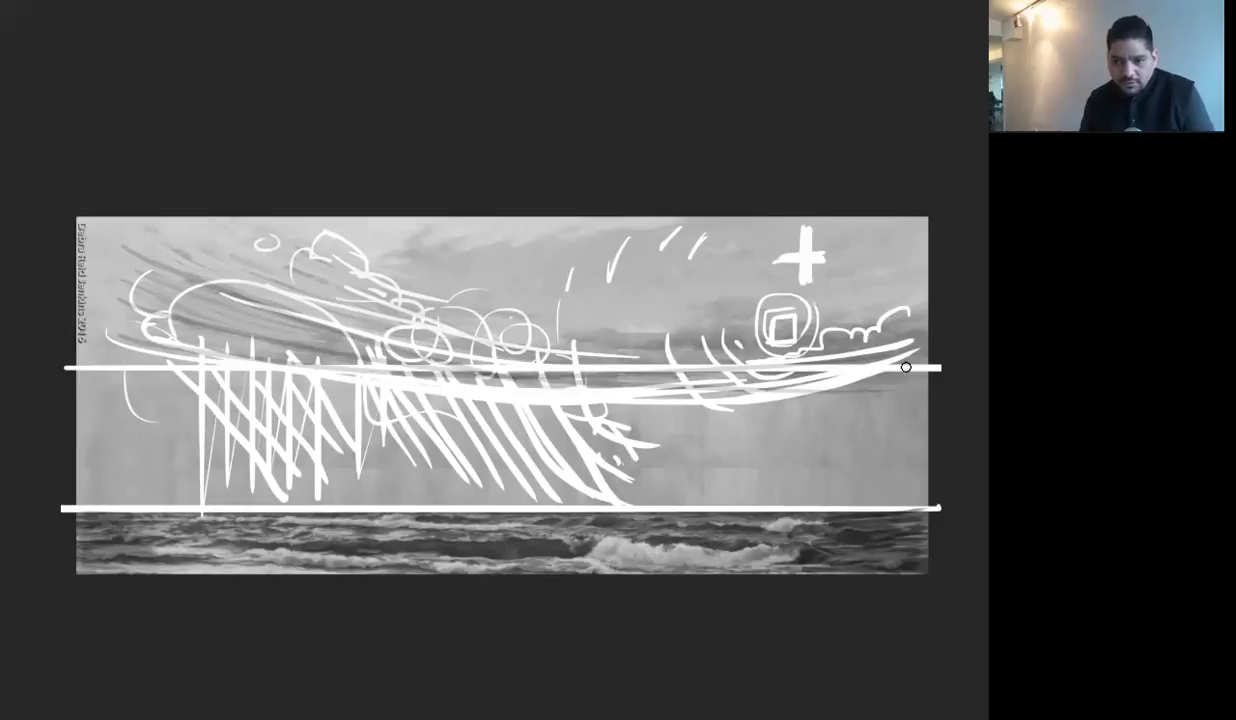
pyautogui.moveTo(128, 418)
pyautogui.mouseDown()
pyautogui.moveTo(108, 439)
pyautogui.moveTo(166, 488)
pyautogui.mouseUp()
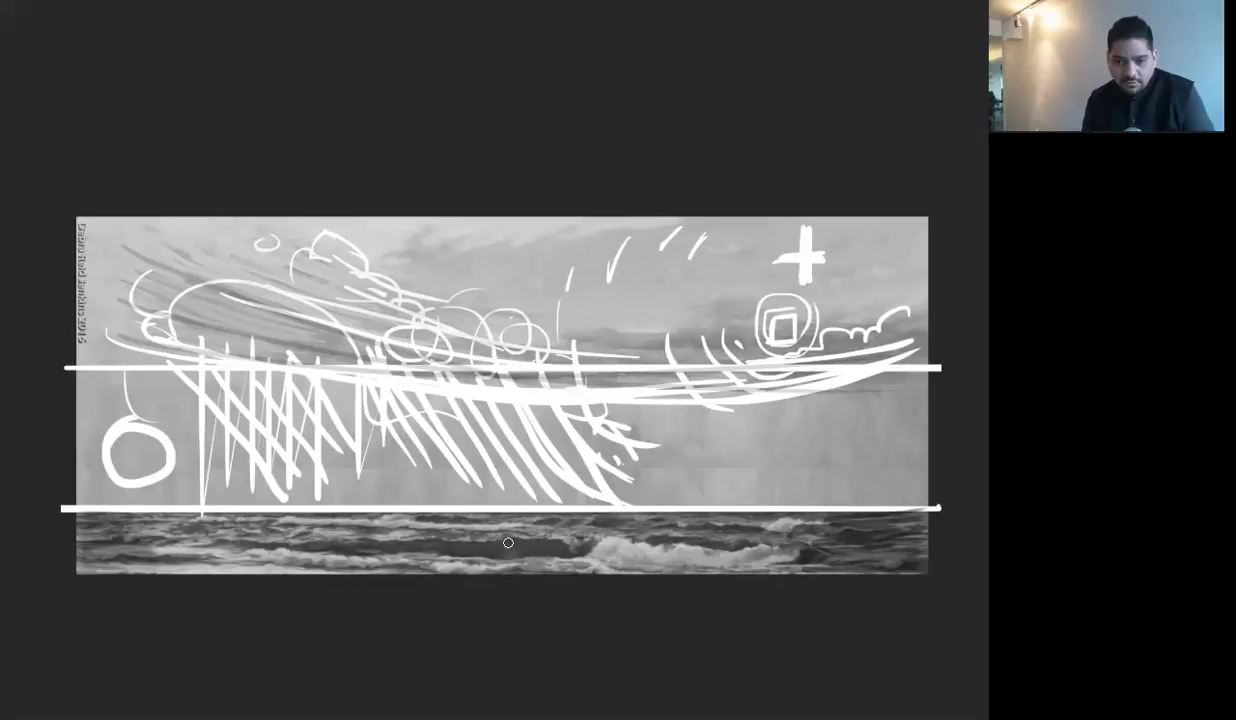
pyautogui.moveTo(522, 528)
pyautogui.mouseDown()
pyautogui.moveTo(505, 552)
pyautogui.moveTo(552, 531)
pyautogui.mouseUp()
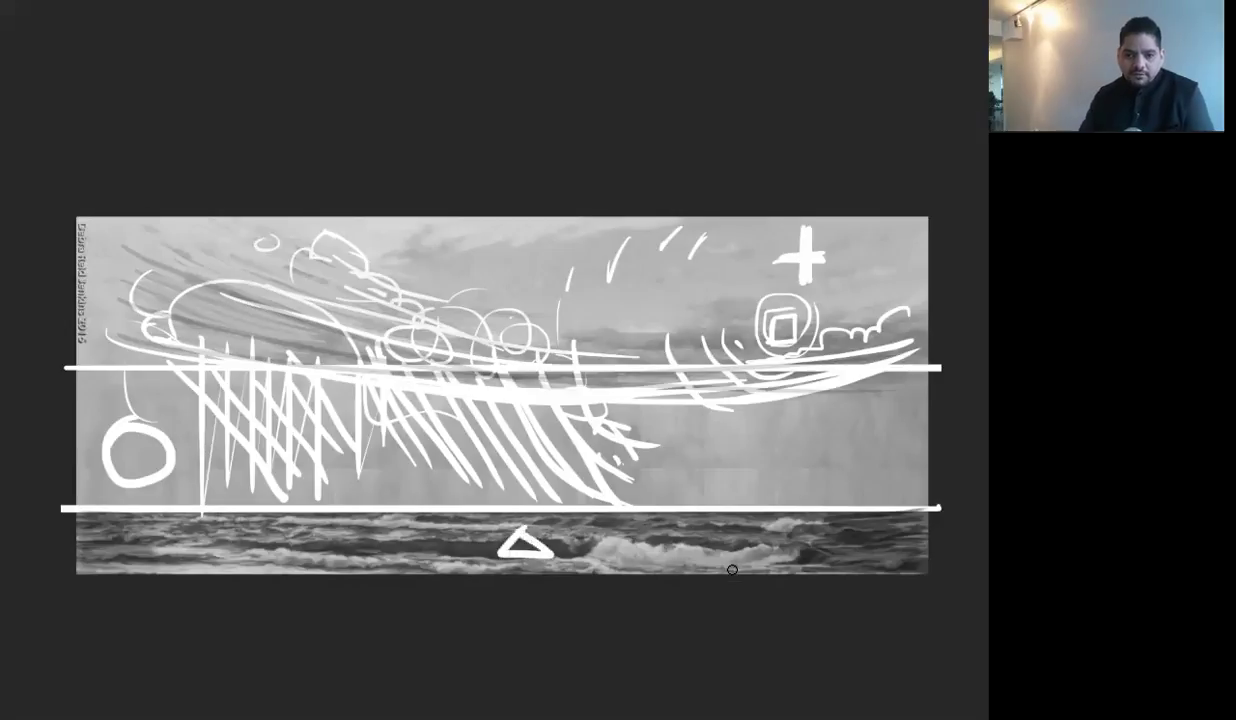
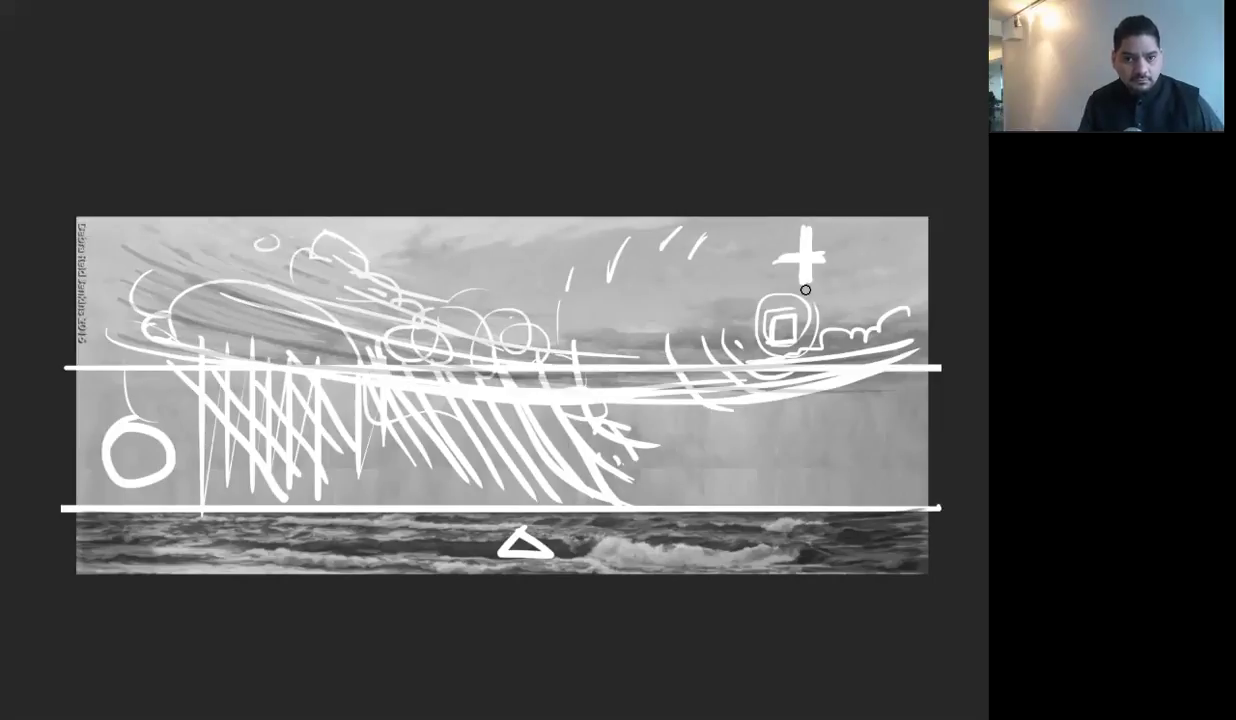
# Add a new layer filled with white and place it directly above Layer 29 so it covers the annotated seascape
pyautogui.press('Tab')
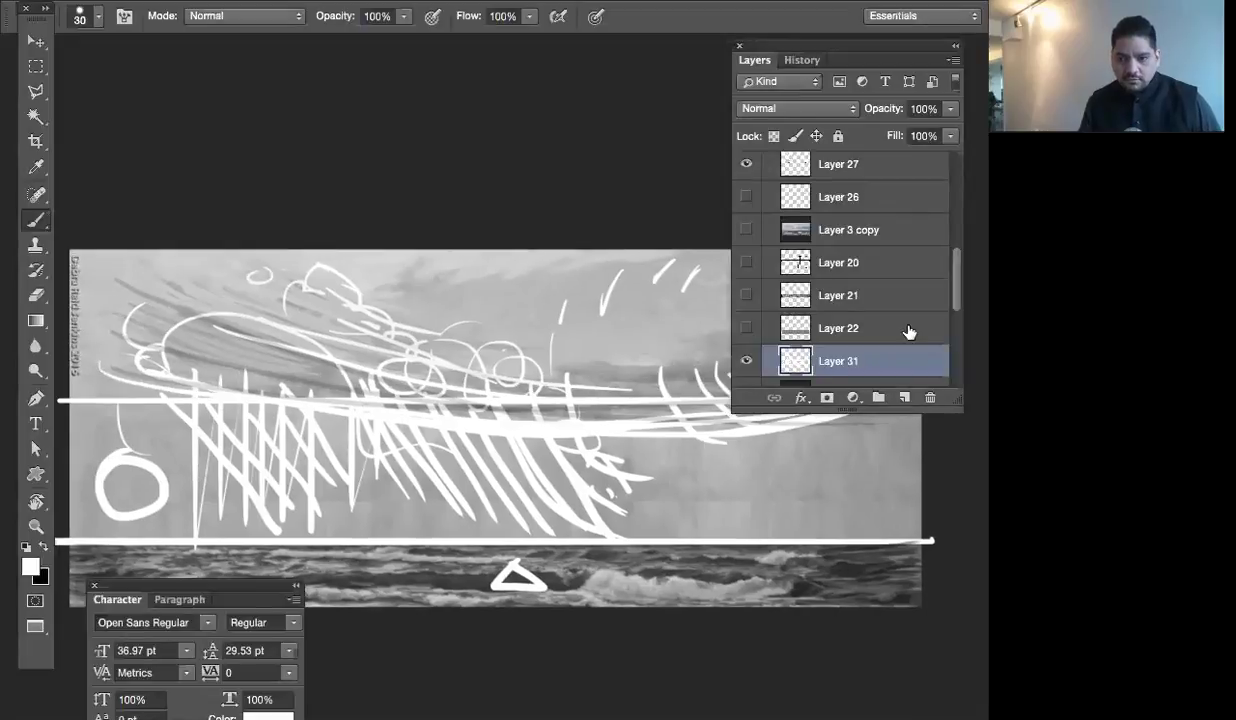
pyautogui.click(905, 398)
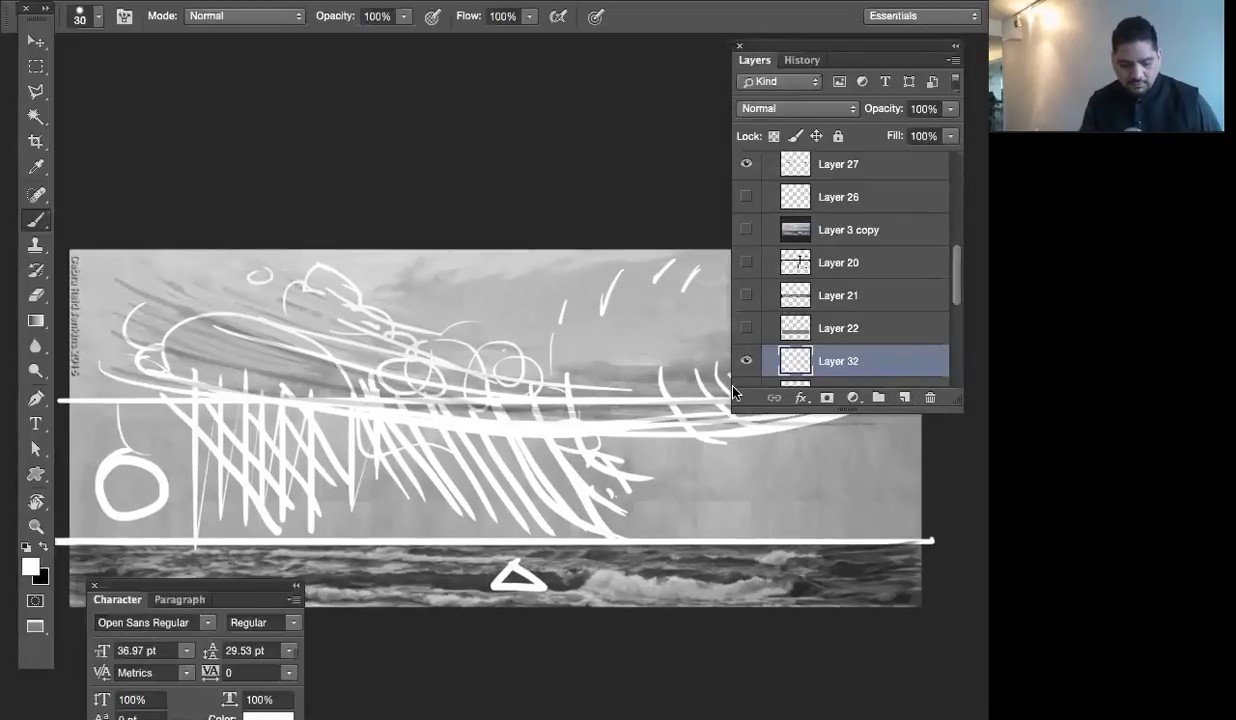
pyautogui.hotkey('alt', 'BackSpace')
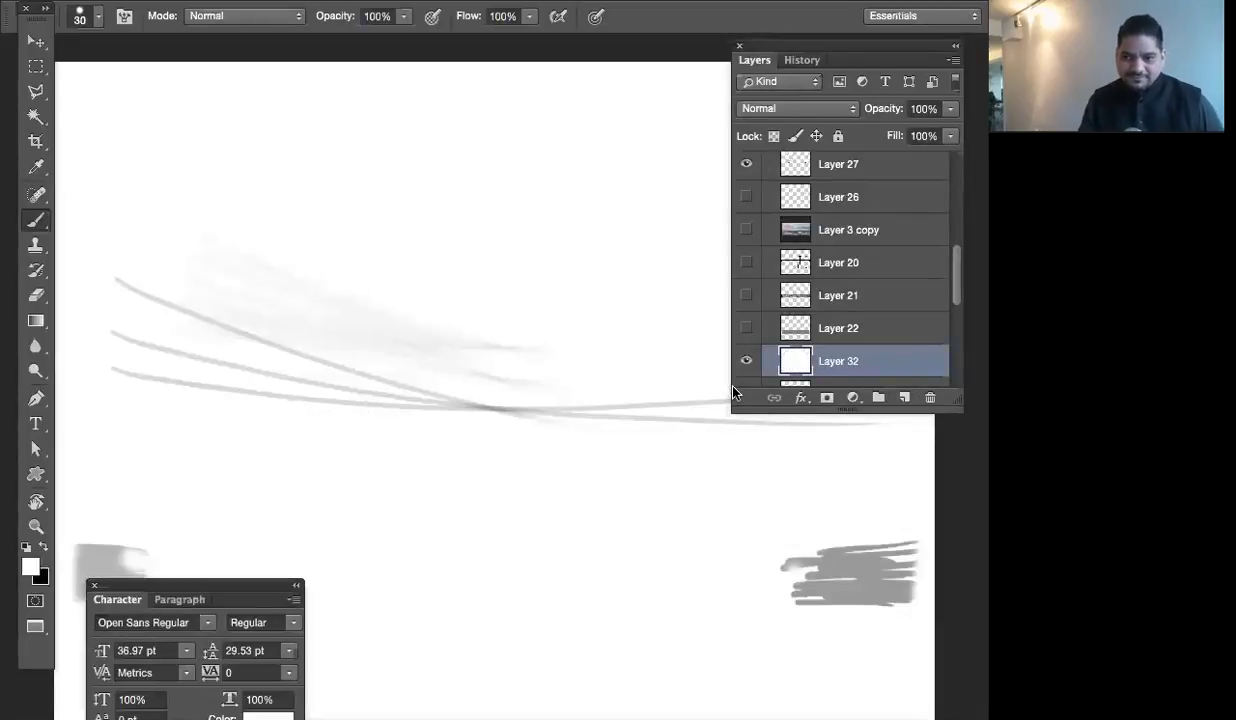
pyautogui.moveTo(899, 359)
pyautogui.mouseDown()
pyautogui.moveTo(892, 148)
pyautogui.moveTo(808, 232)
pyautogui.moveTo(891, 162)
pyautogui.mouseUp()
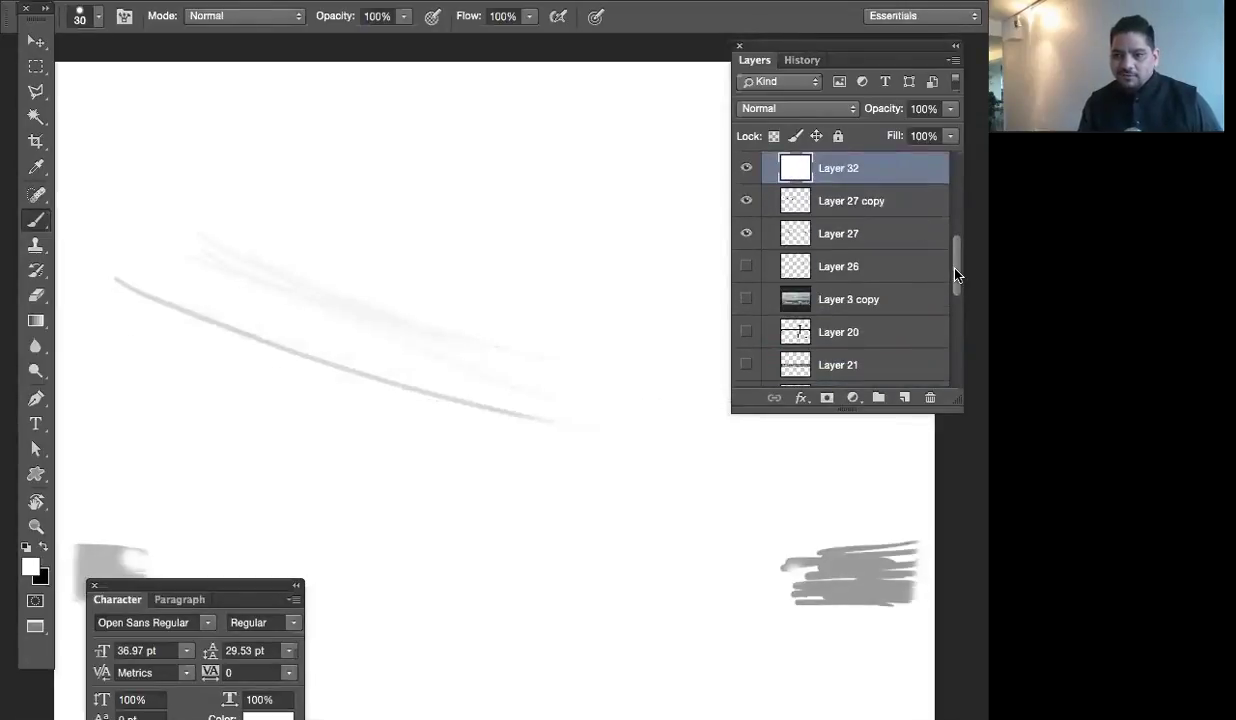
pyautogui.scroll(5, 955, 275)
pyautogui.moveTo(862, 343); pyautogui.dragTo(869, 215)
pyautogui.press('Tab')
pyautogui.press('Tab')
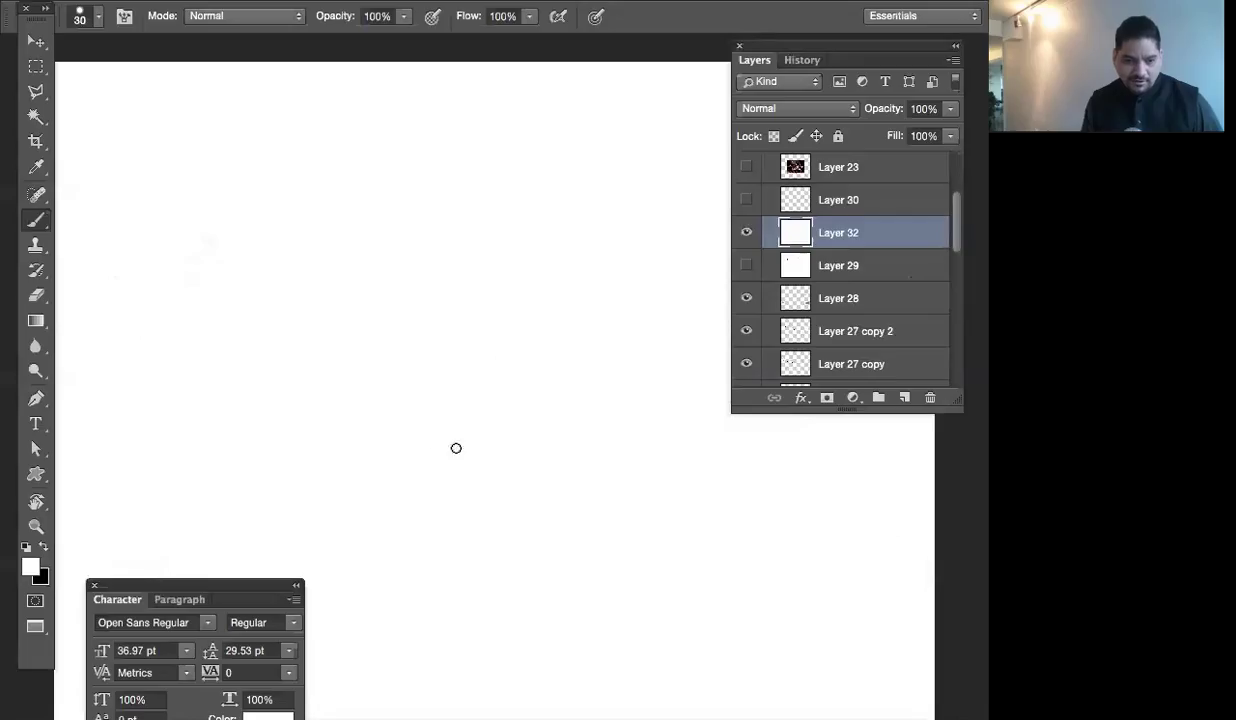
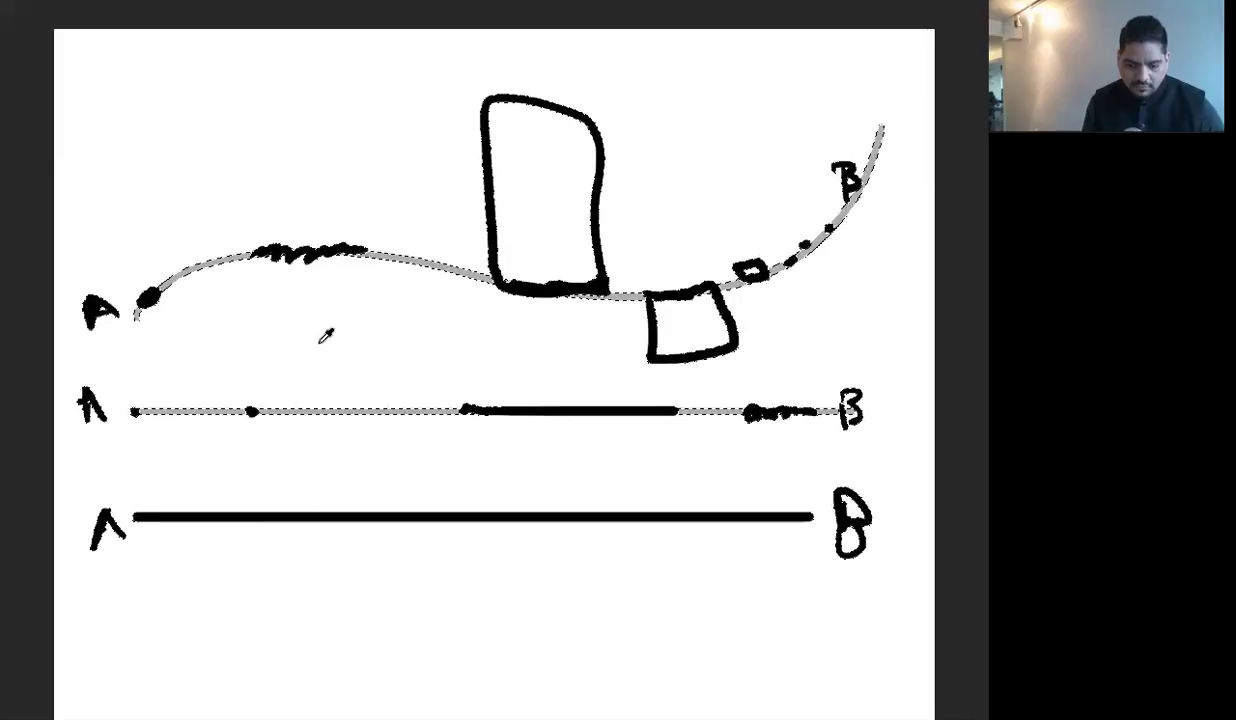
# Remove the selected grey curve and grey straight line from the A-to-B diagram and clear the selection
pyautogui.hotkey('shift', 'v')
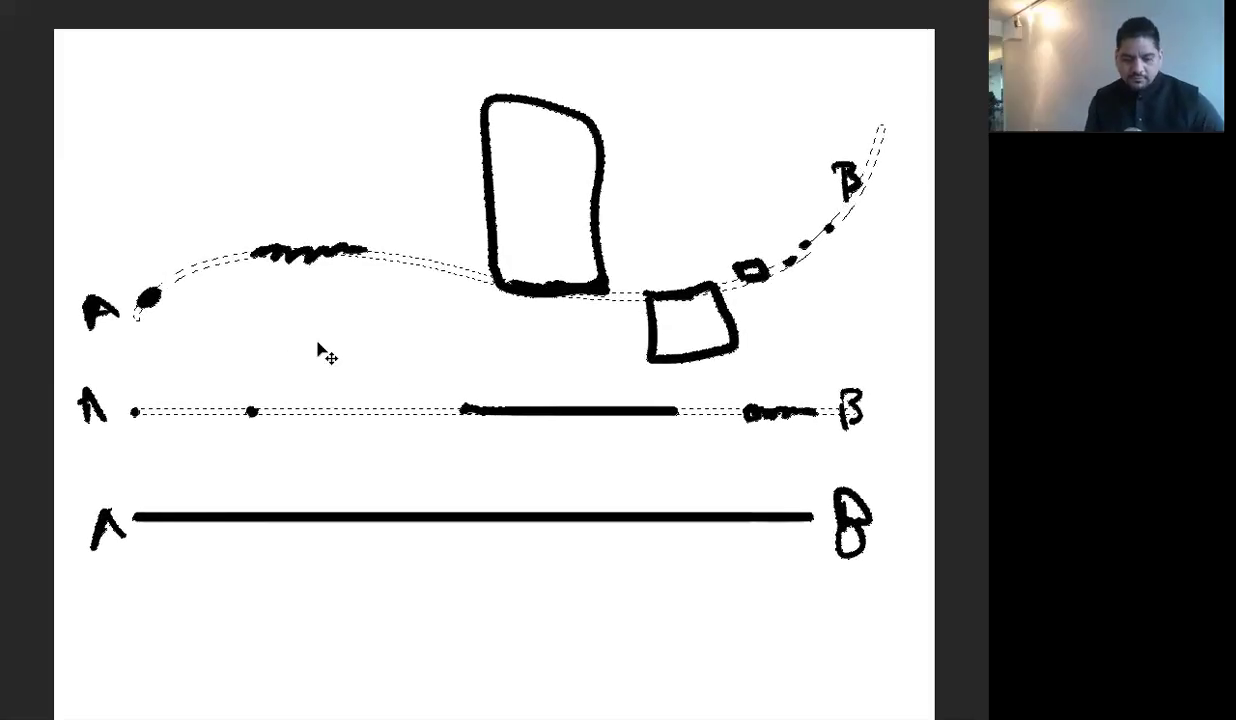
pyautogui.press('Escape')
pyautogui.press('Tab')
pyautogui.press('Tab')
pyautogui.moveTo(317, 342)
pyautogui.mouseDown()
pyautogui.moveTo(540, 368)
pyautogui.moveTo(775, 441)
pyautogui.mouseUp()
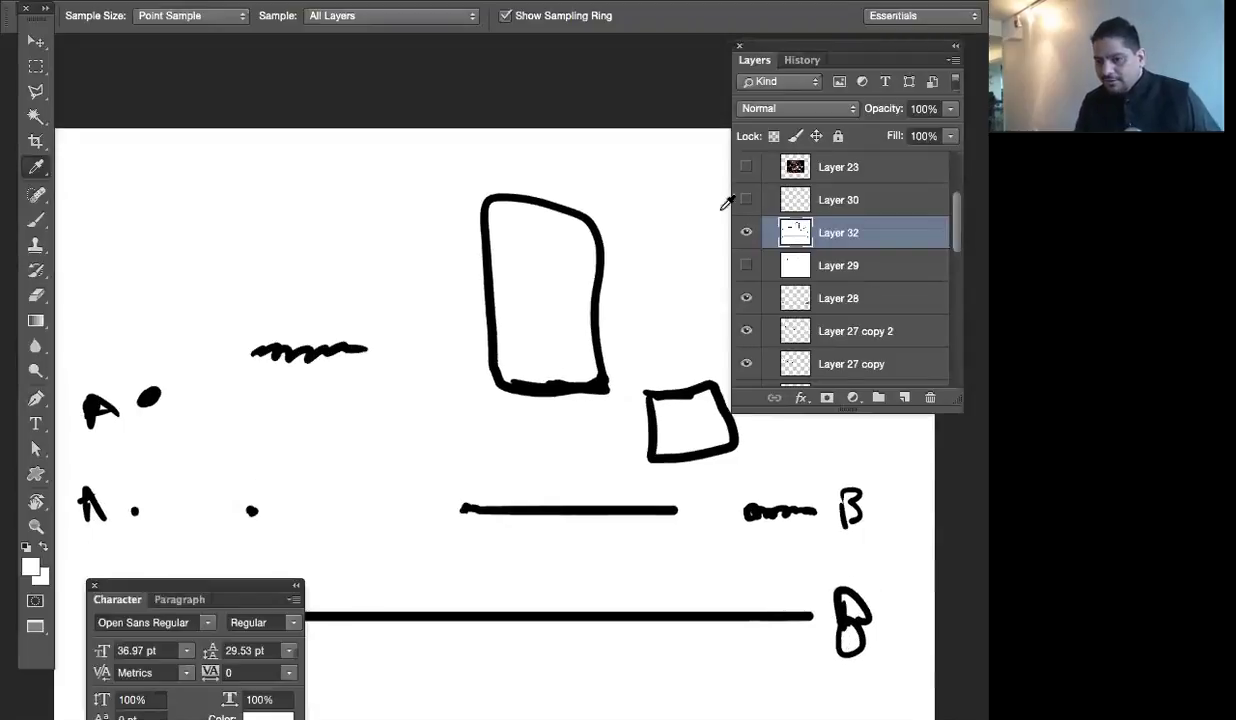
# Hide the A-to-B diagram layer, and collapse and hide group D
pyautogui.click(746, 232)
pyautogui.click(746, 265)
pyautogui.moveTo(958, 232); pyautogui.dragTo(957, 171)
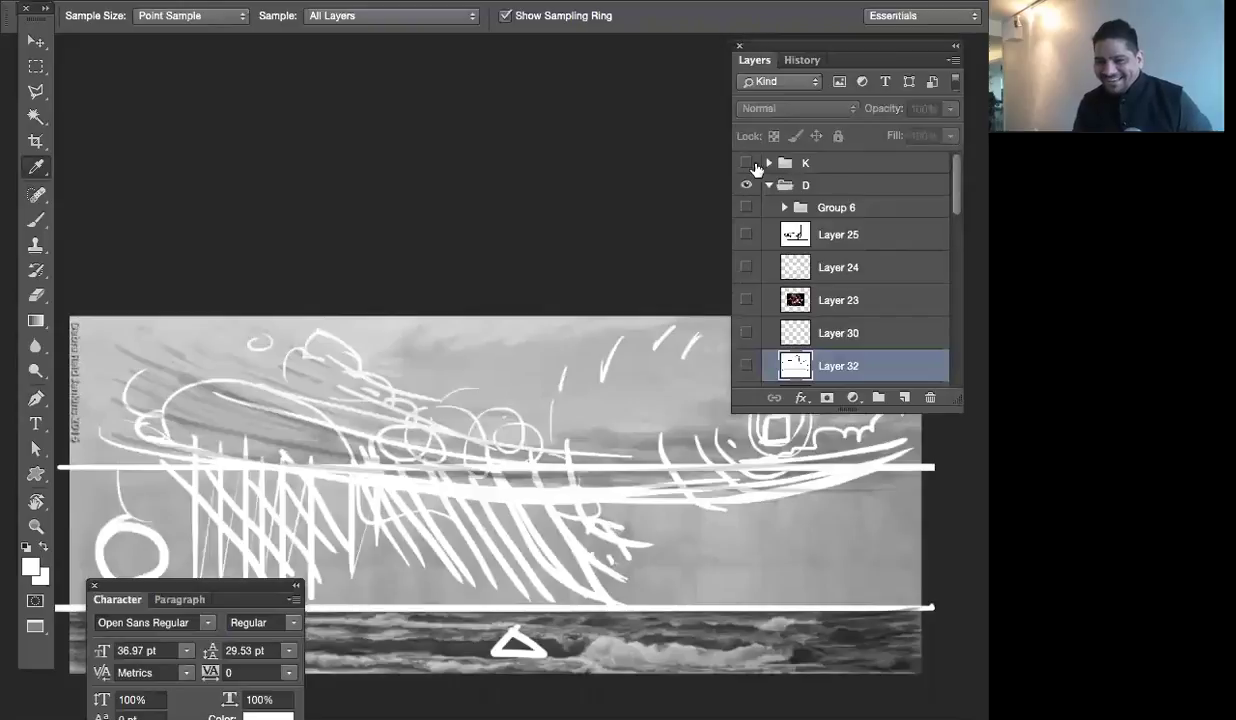
pyautogui.click(769, 185)
pyautogui.click(746, 185)
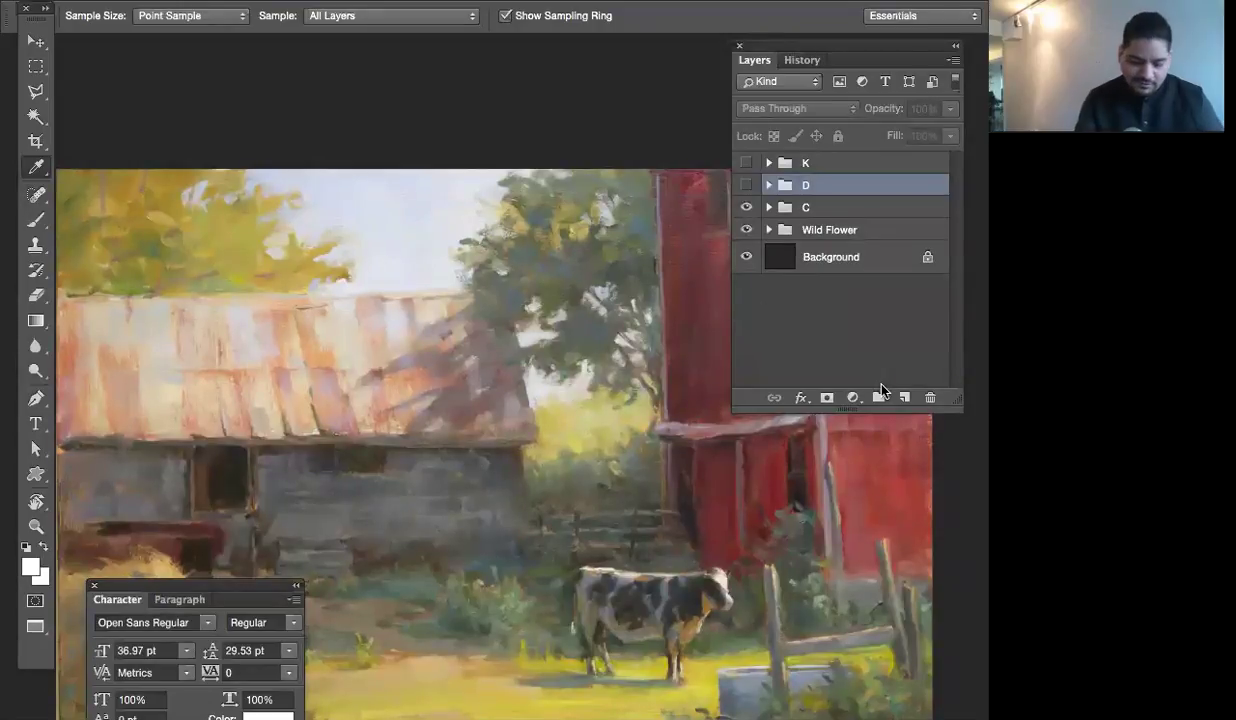
# Expand group C and hide Layer 2 copy 2, Group 3 and Group 4 to show the greyscale barn painting
pyautogui.press('super+minus')
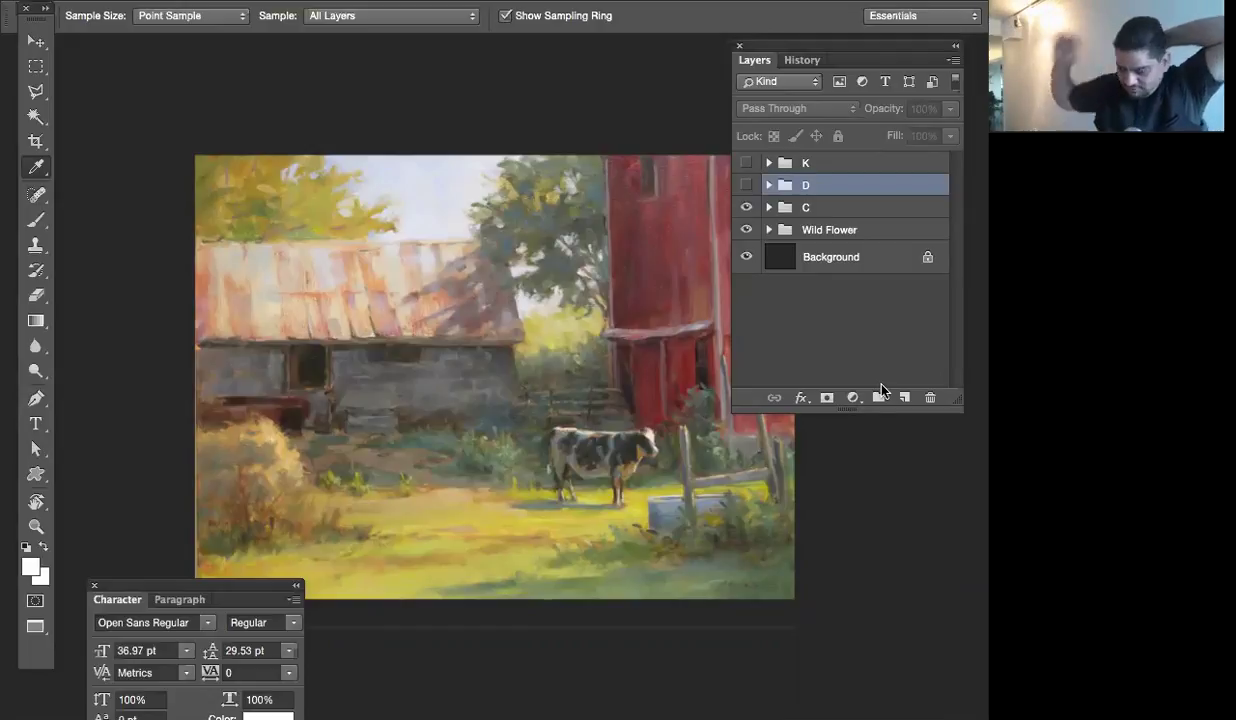
pyautogui.click(768, 207)
pyautogui.click(746, 234)
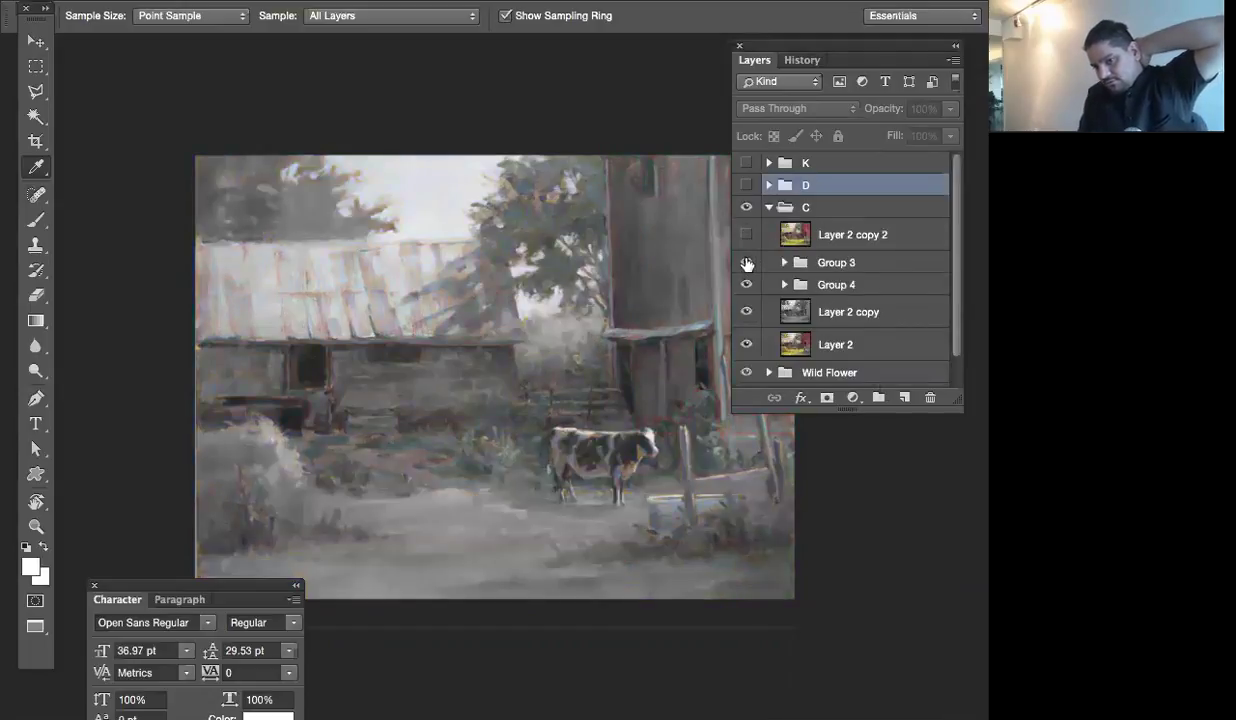
pyautogui.click(746, 262)
pyautogui.click(746, 284)
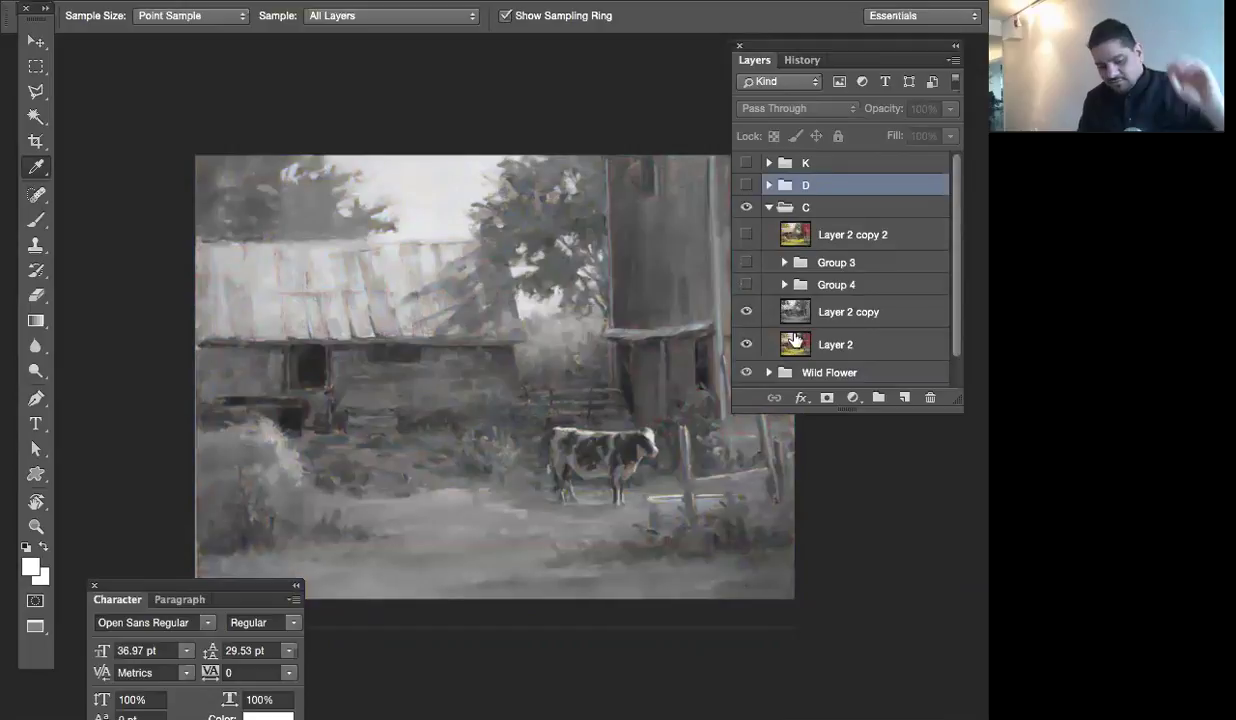
# Check the greyscale barn painting at thumbnail size and add a new layer above Layer 2 copy
pyautogui.press('super+minus')
pyautogui.press('super+minus')
pyautogui.press('super+minus')
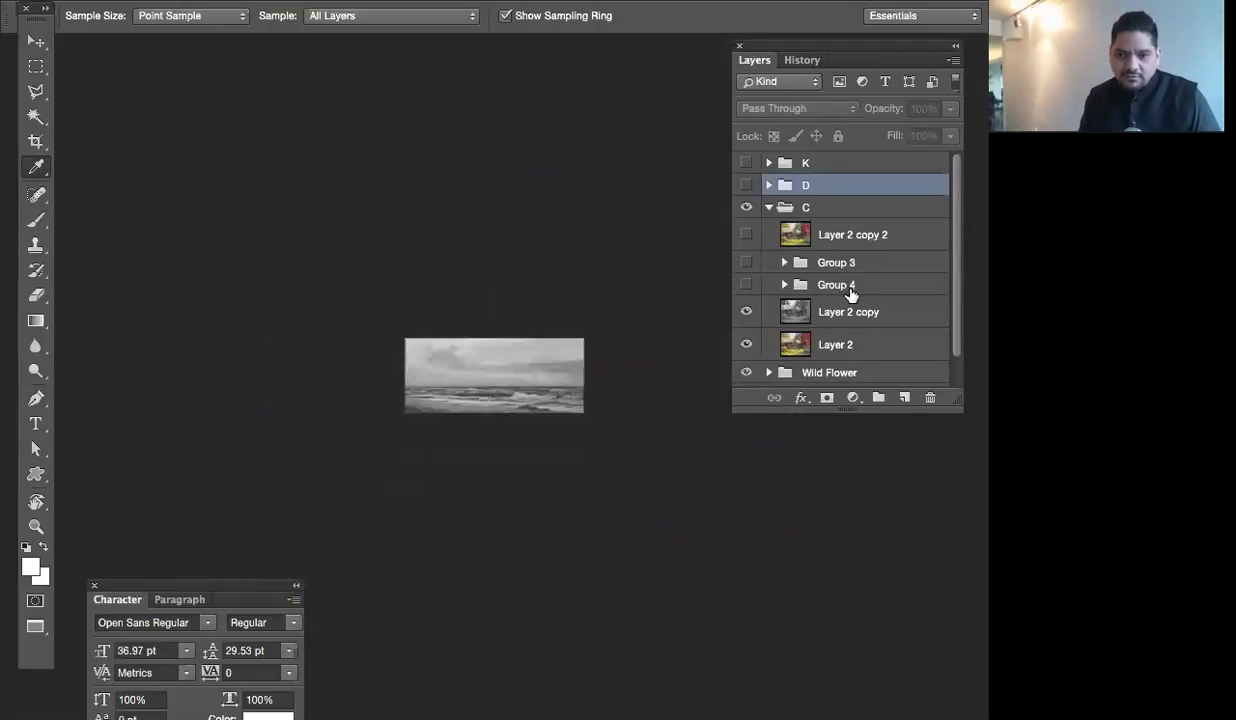
pyautogui.press('super+minus')
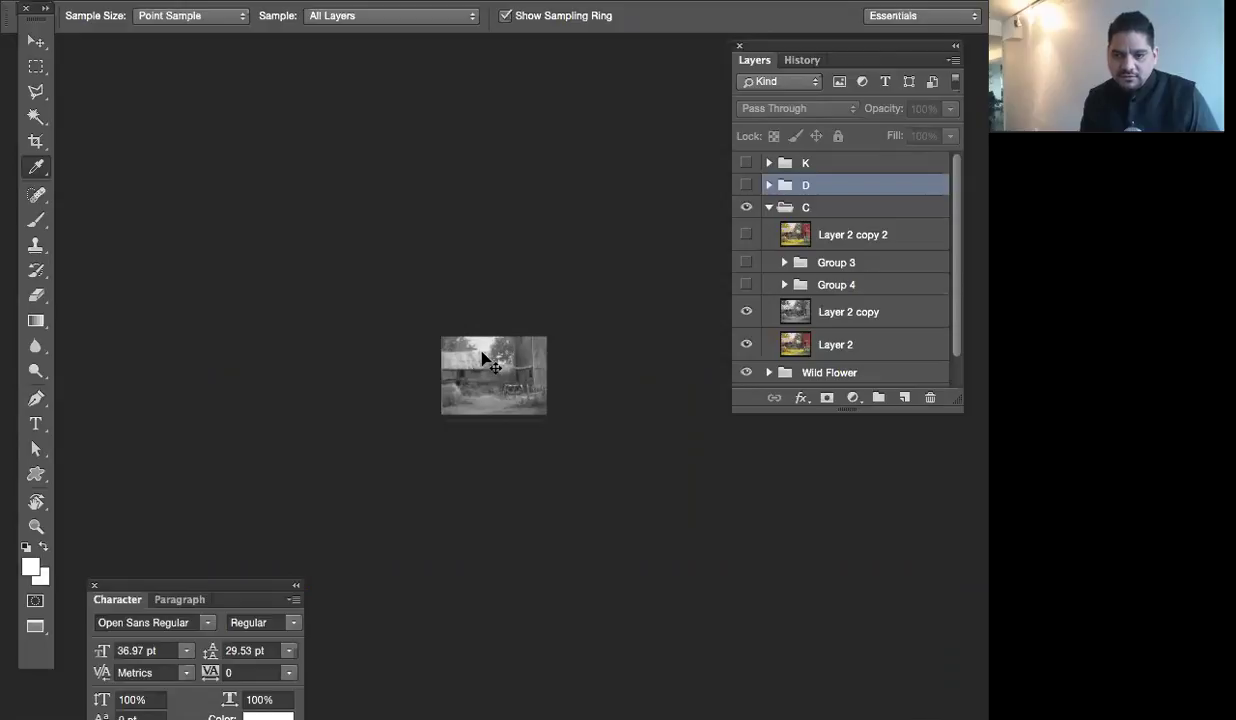
pyautogui.press('super+minus')
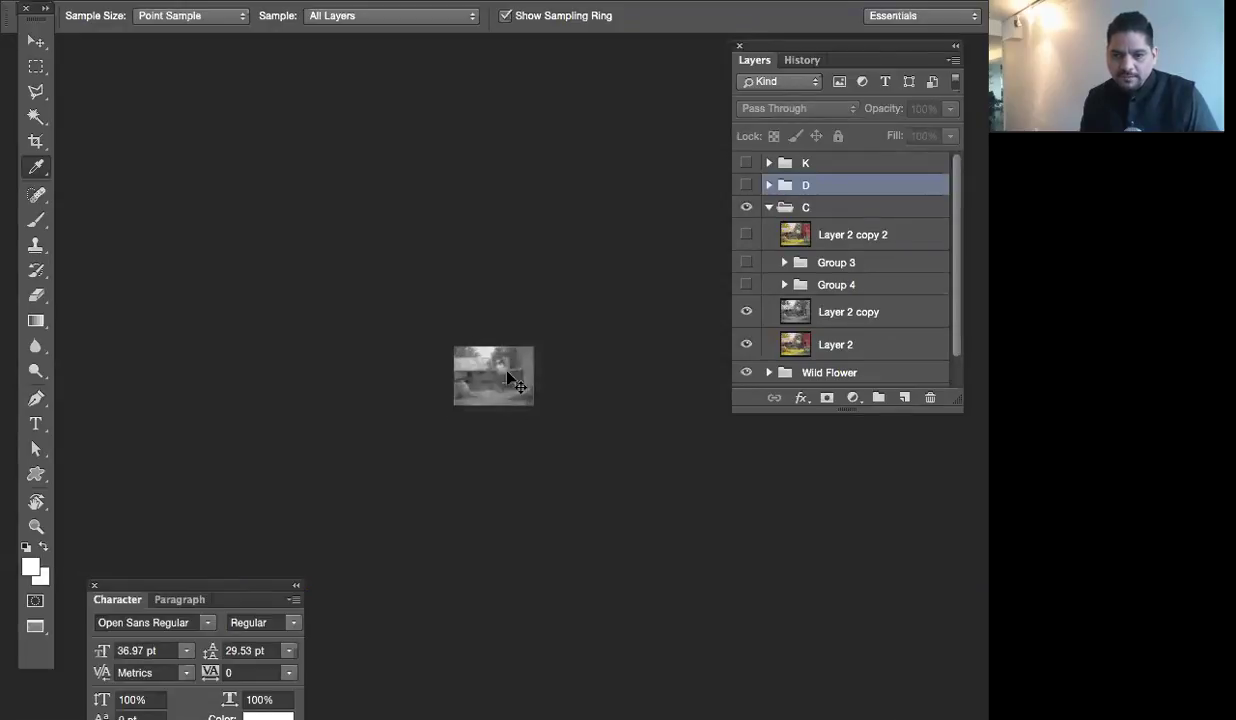
pyautogui.press('super+plus')
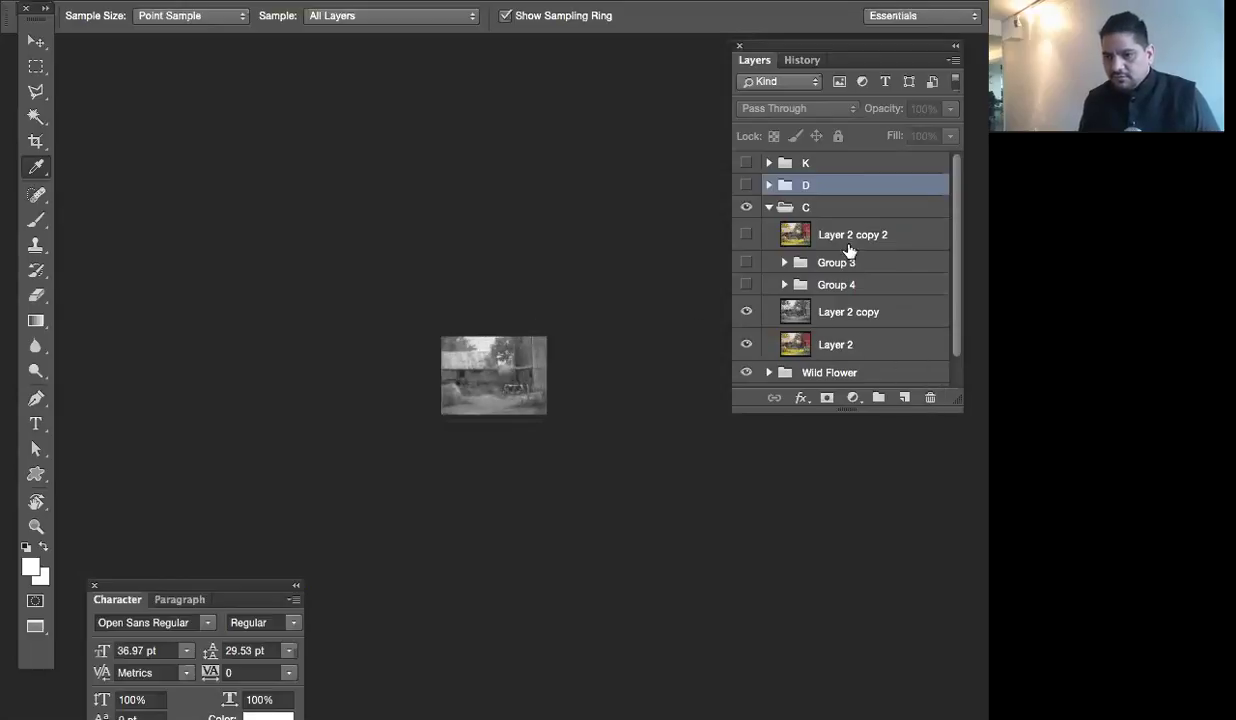
pyautogui.click(815, 312)
pyautogui.click(904, 400)
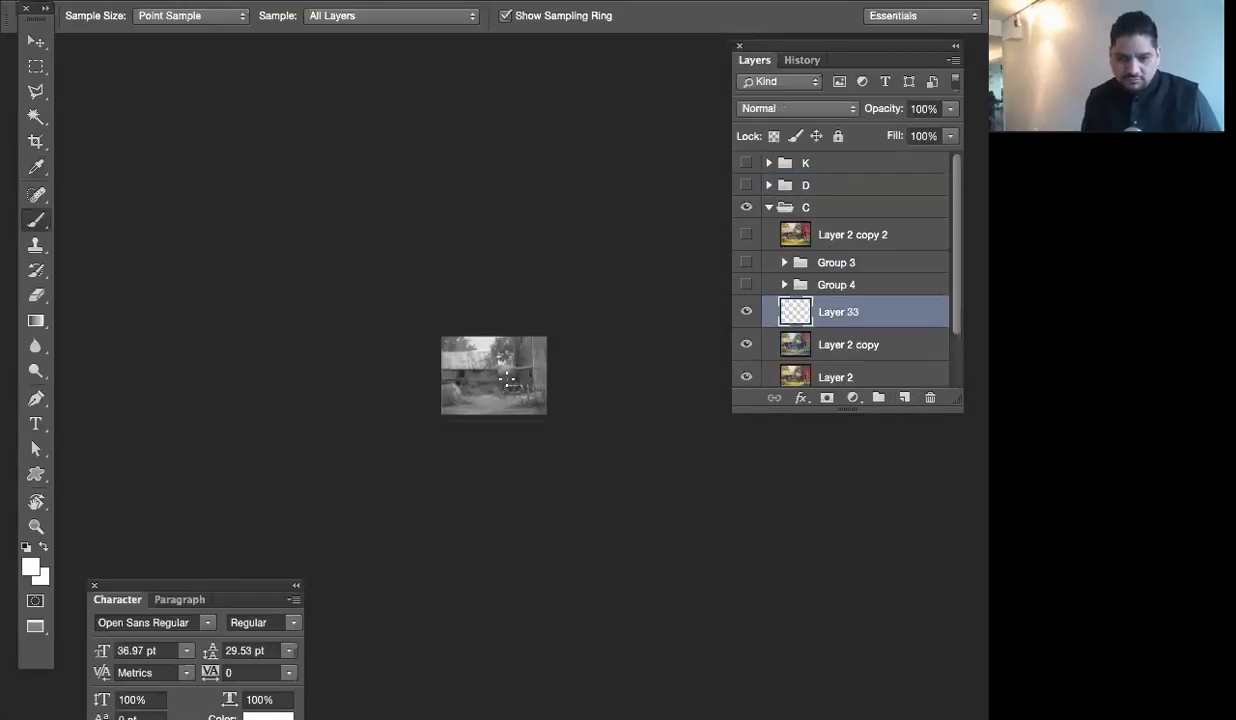
# Paint a row of short light grey dashes across the dark barn wall with a size 90 brush and a sampled grey
pyautogui.press('b')
pyautogui.keyDown('alt'); pyautogui.click(475, 345); pyautogui.keyUp('alt')
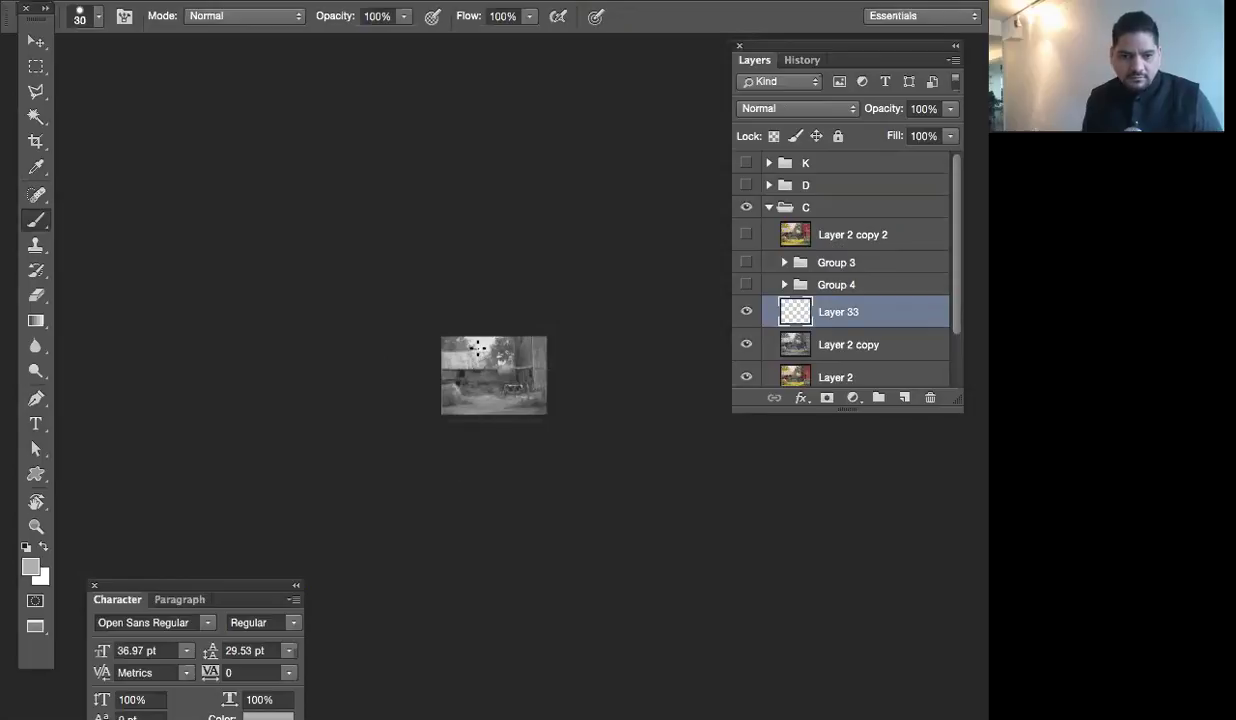
pyautogui.press(']')
pyautogui.press(']')
pyautogui.press(']')
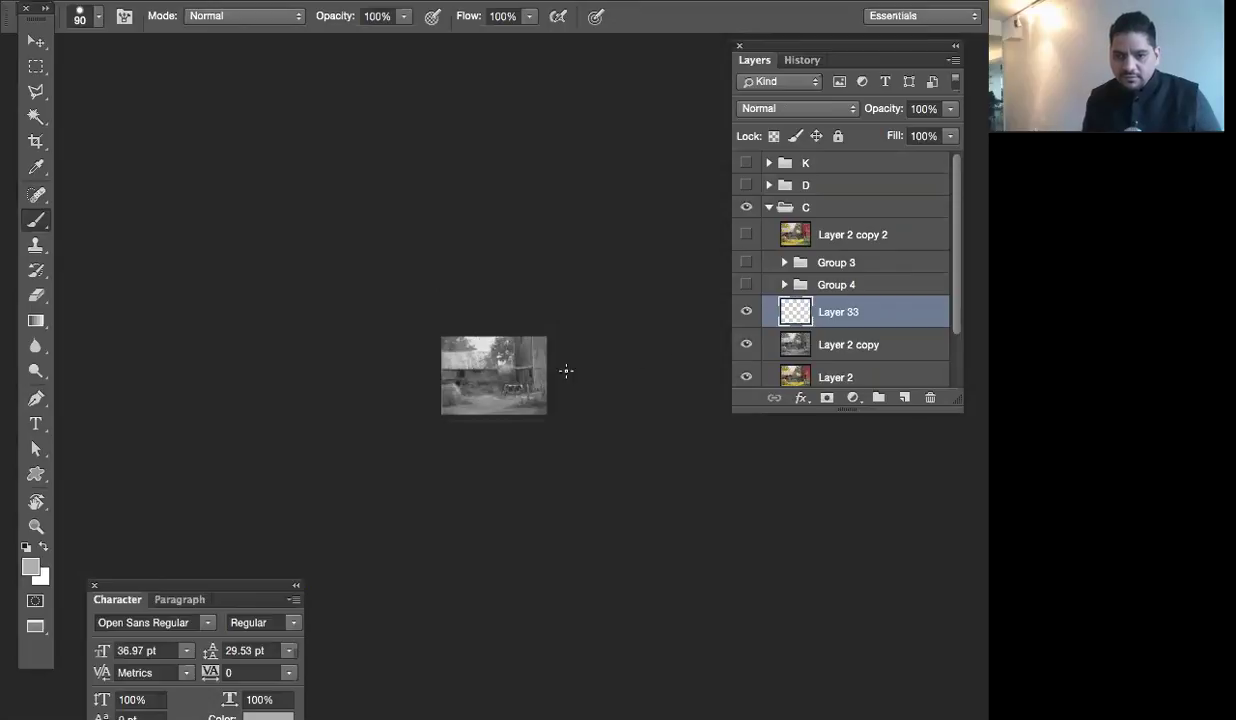
pyautogui.click(457, 342)
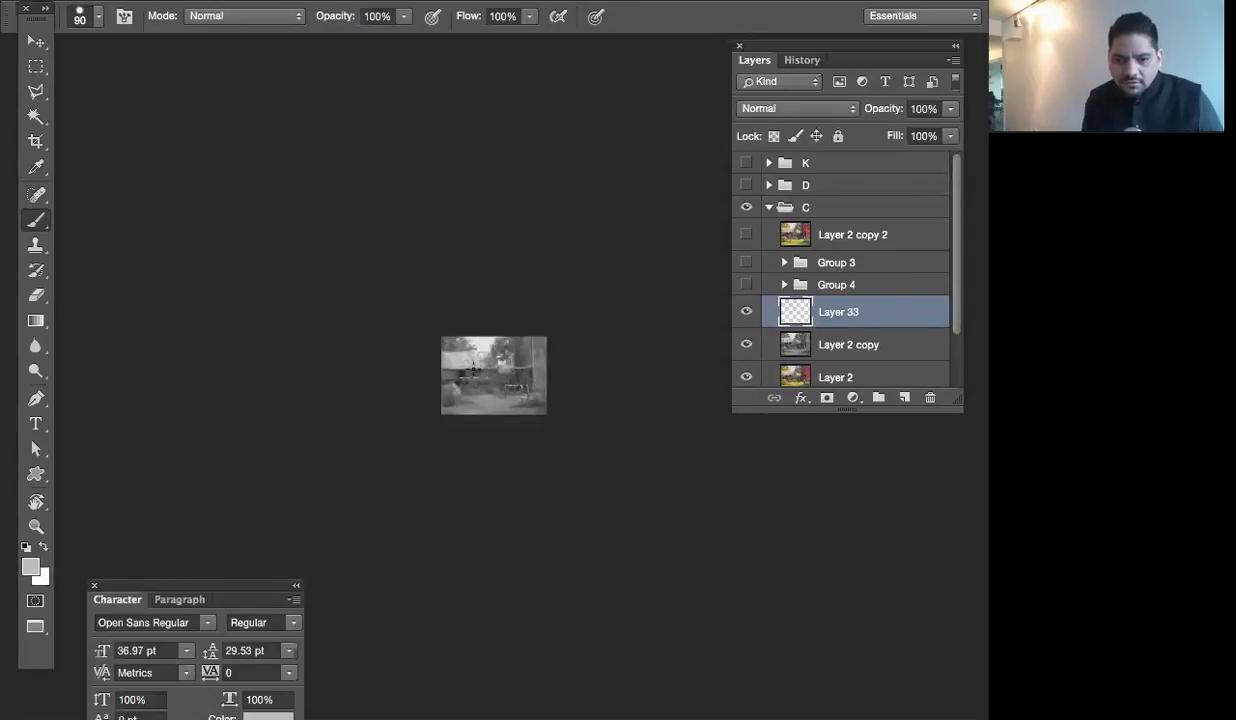
pyautogui.press('super+0')
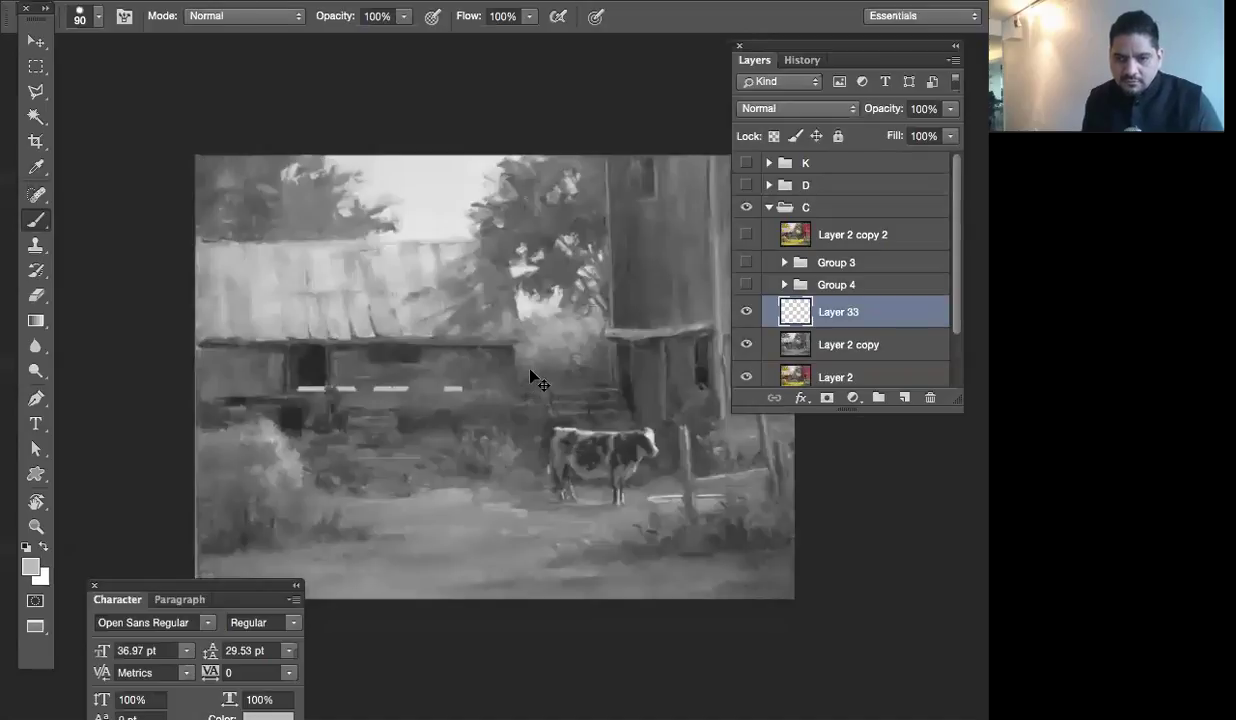
# Hide the dashes' layer and paint over the bright sky on another new layer using a light grey sampled from the painting
pyautogui.click(746, 315)
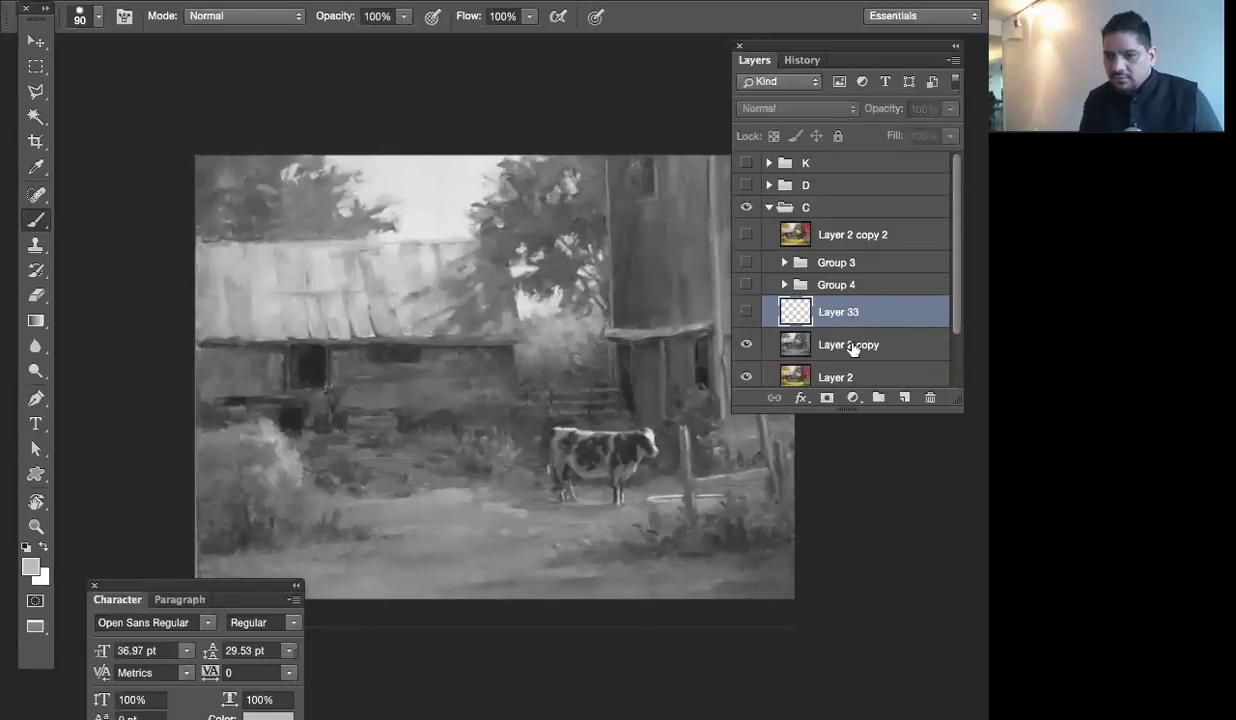
pyautogui.click(904, 397)
pyautogui.keyDown('alt'); pyautogui.click(395, 243); pyautogui.keyUp('alt')
pyautogui.moveTo(431, 223)
pyautogui.mouseDown()
pyautogui.moveTo(457, 194)
pyautogui.moveTo(334, 163)
pyautogui.moveTo(495, 159)
pyautogui.moveTo(372, 179)
pyautogui.moveTo(451, 179)
pyautogui.moveTo(443, 196)
pyautogui.moveTo(395, 204)
pyautogui.moveTo(470, 206)
pyautogui.moveTo(399, 225)
pyautogui.moveTo(455, 223)
pyautogui.moveTo(380, 227)
pyautogui.moveTo(478, 229)
pyautogui.moveTo(434, 194)
pyautogui.moveTo(474, 188)
pyautogui.moveTo(382, 182)
pyautogui.moveTo(443, 190)
pyautogui.moveTo(466, 225)
pyautogui.moveTo(380, 233)
pyautogui.moveTo(459, 229)
pyautogui.moveTo(522, 298)
pyautogui.moveTo(511, 269)
pyautogui.moveTo(528, 275)
pyautogui.moveTo(517, 297)
pyautogui.moveTo(577, 300)
pyautogui.moveTo(605, 343)
pyautogui.mouseUp()
# Compare the barn painting at thumbnail size with the new sky paint layer shown and hidden
pyautogui.press('super+minus')
pyautogui.press('super+minus')
pyautogui.press('super+minus')
pyautogui.press('super+minus')
pyautogui.press('super+minus')
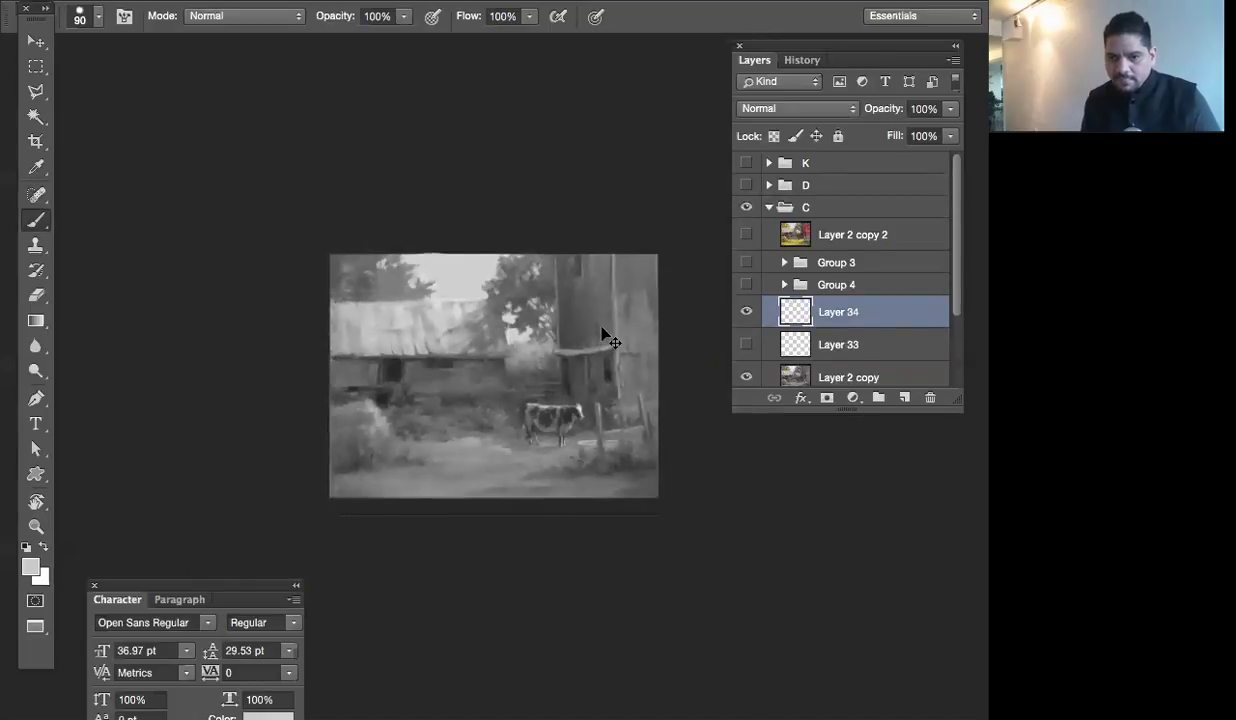
pyautogui.press('super+minus')
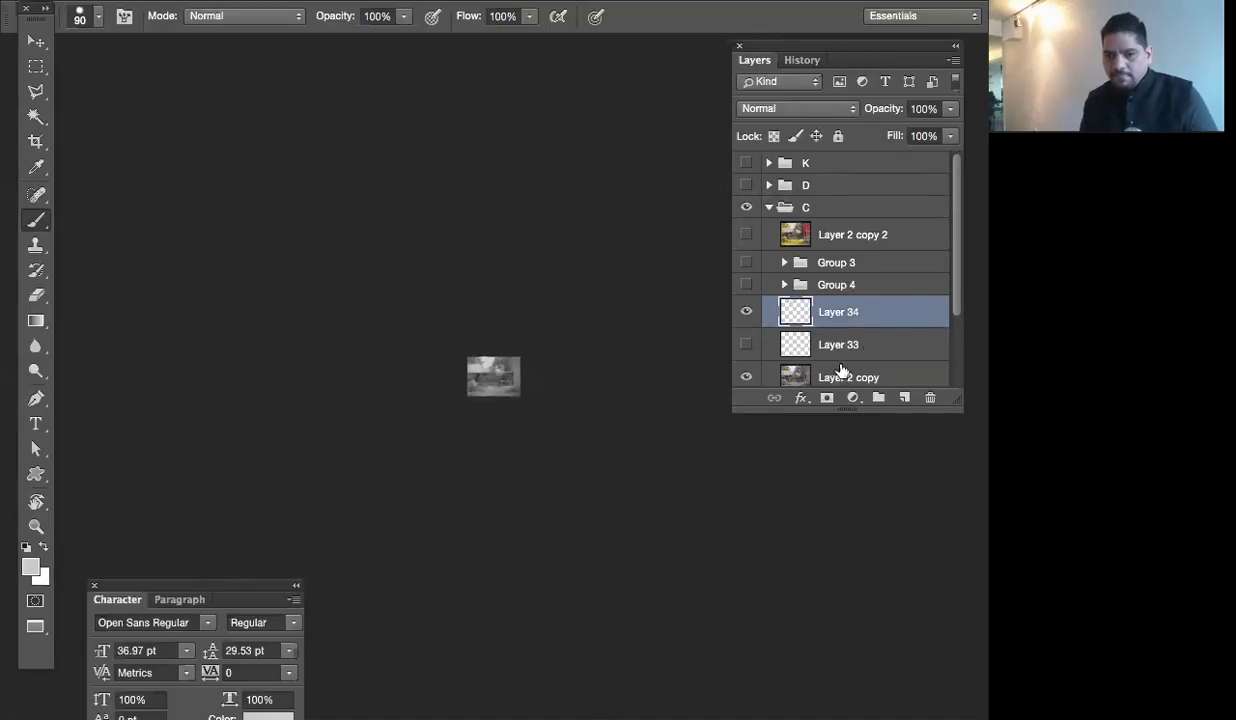
pyautogui.click(747, 311)
pyautogui.click(749, 312)
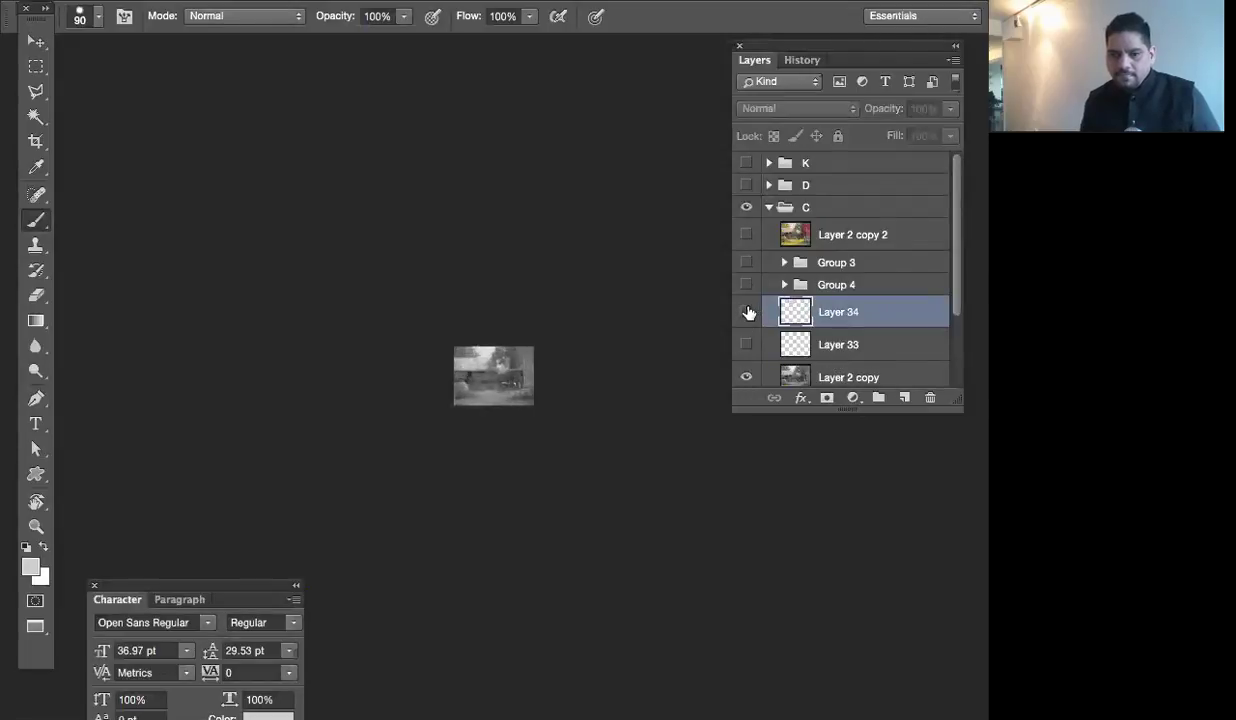
pyautogui.click(749, 312)
pyautogui.click(749, 312)
pyautogui.click(749, 312)
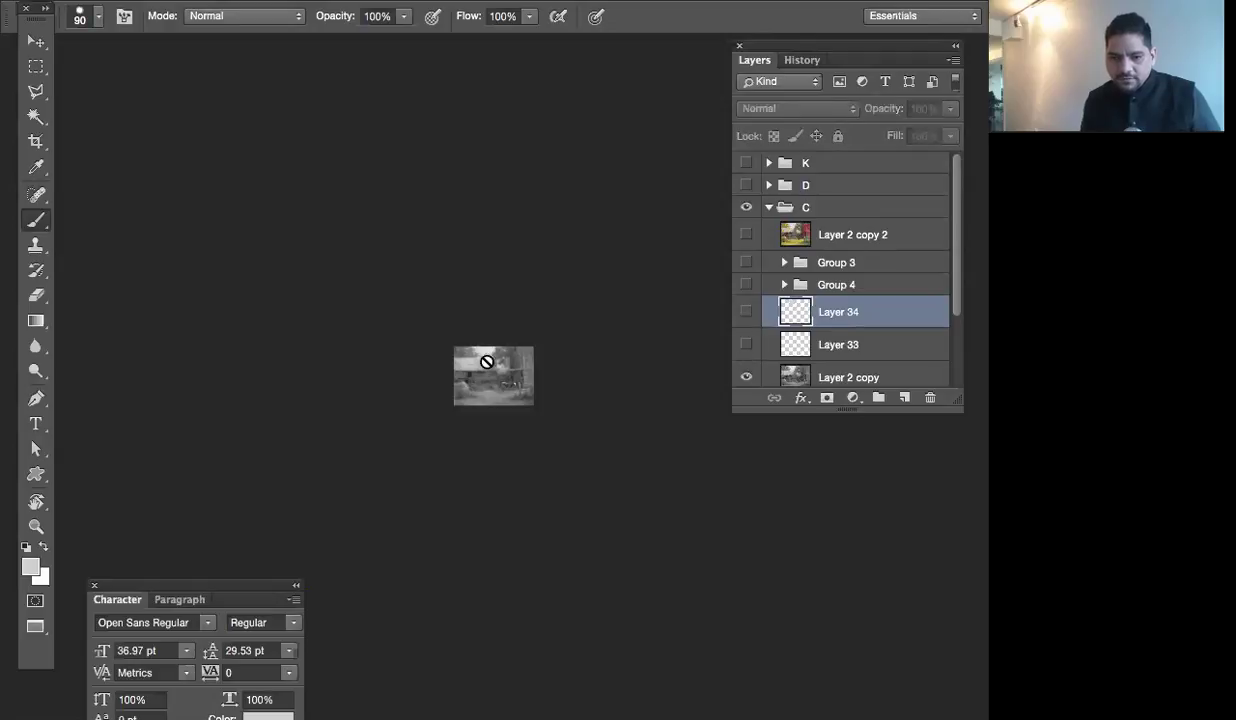
# Add a new layer above Layer 2 copy, dab light grey strokes into the tree foliage, and compare the painting with the layer hidden and shown
pyautogui.click(838, 375)
pyautogui.click(904, 397)
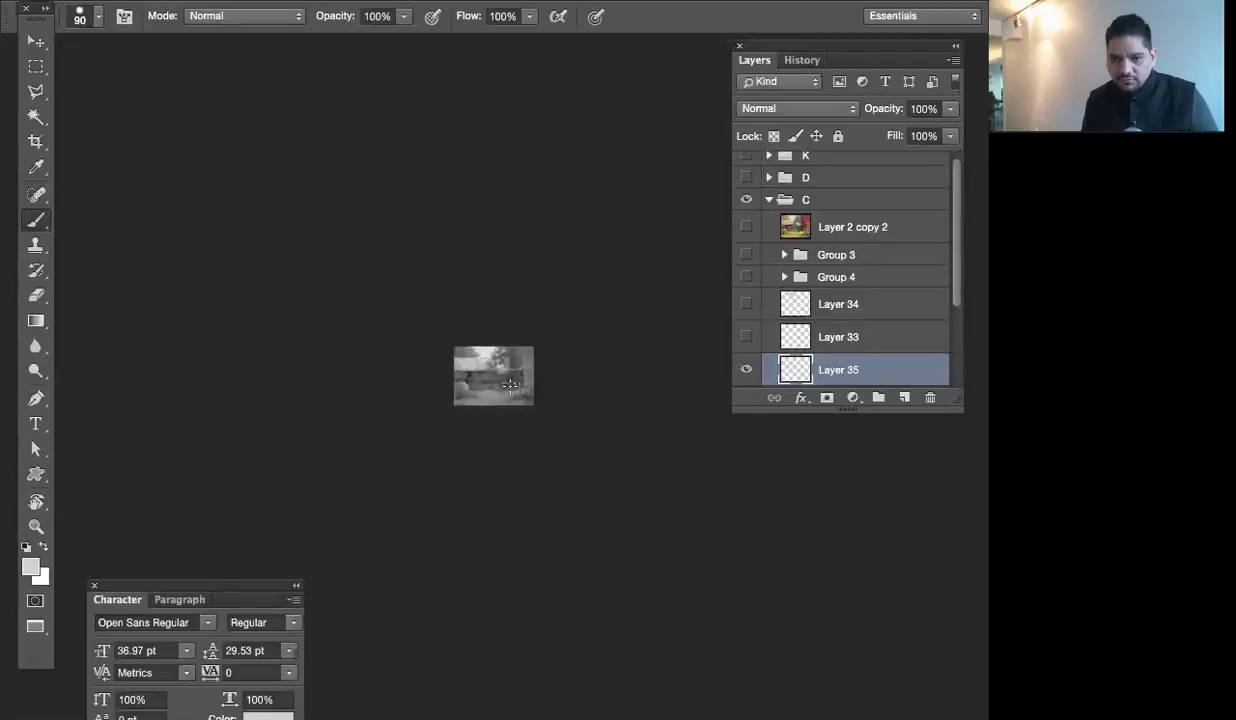
pyautogui.click(747, 369)
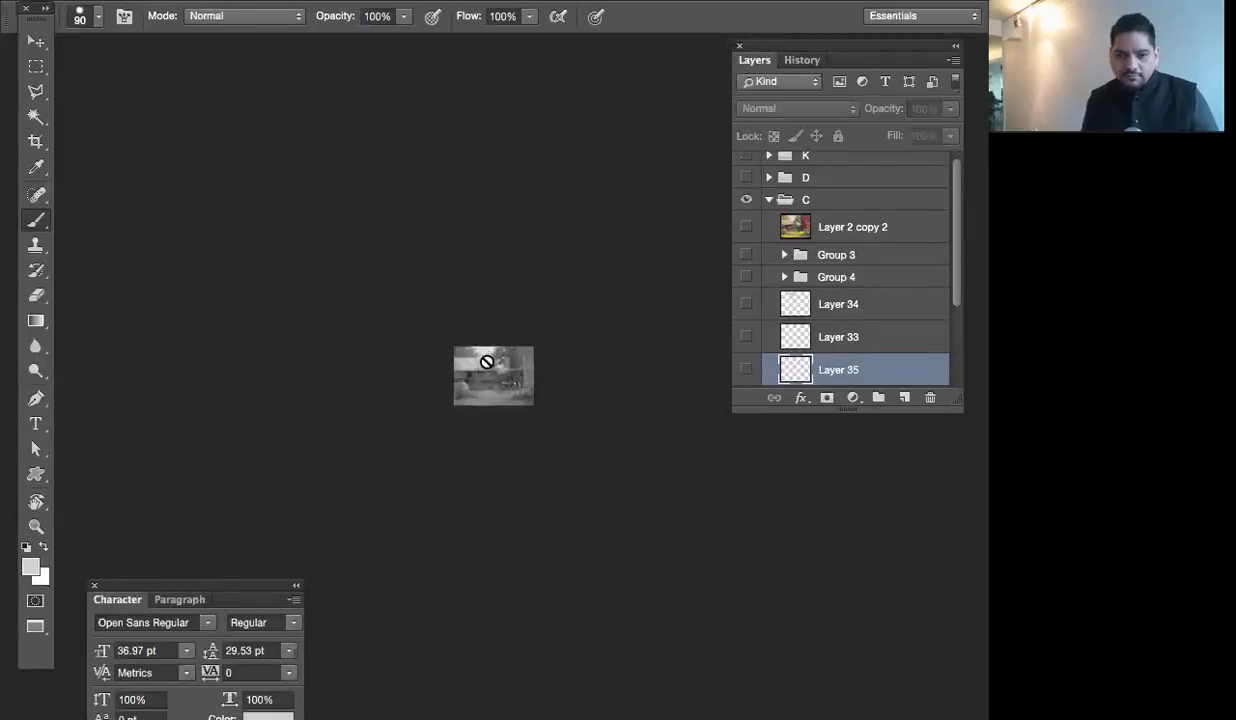
pyautogui.click(747, 369)
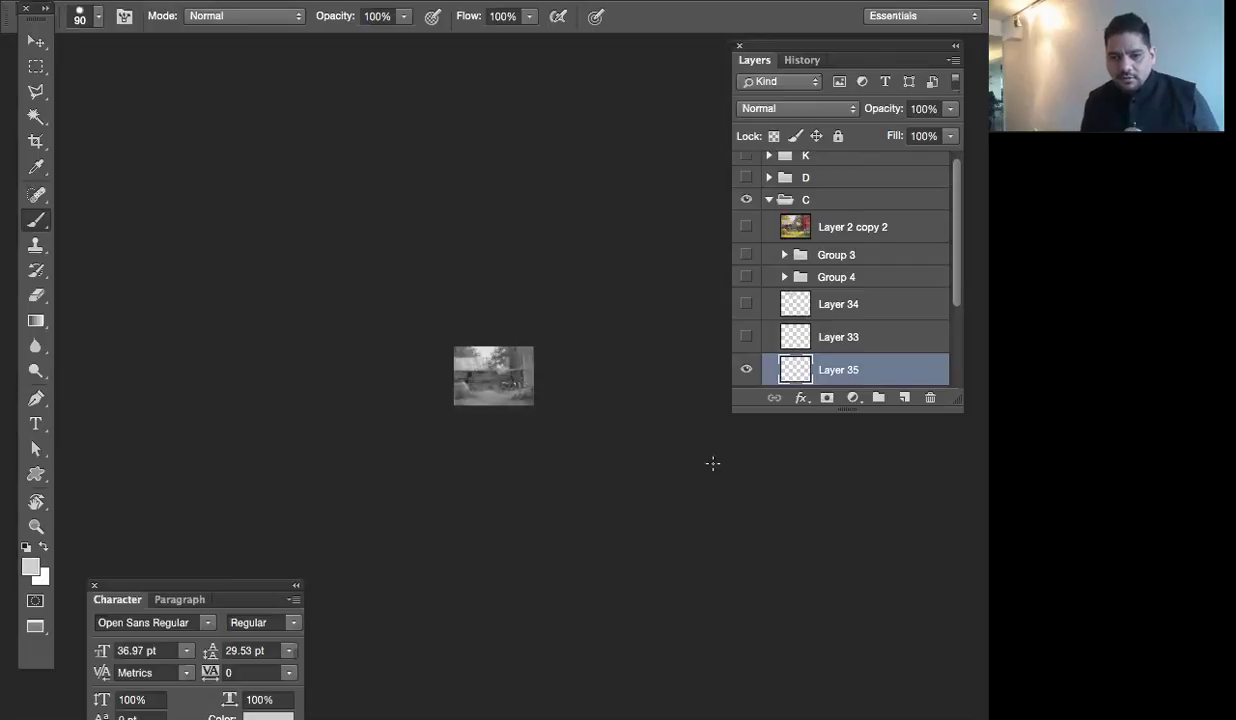
# Paint over the barn's dark window with a grey sampled from the wall and compare the painting with the layer hidden and shown
pyautogui.keyDown('alt'); pyautogui.click(475, 372); pyautogui.keyUp('alt')
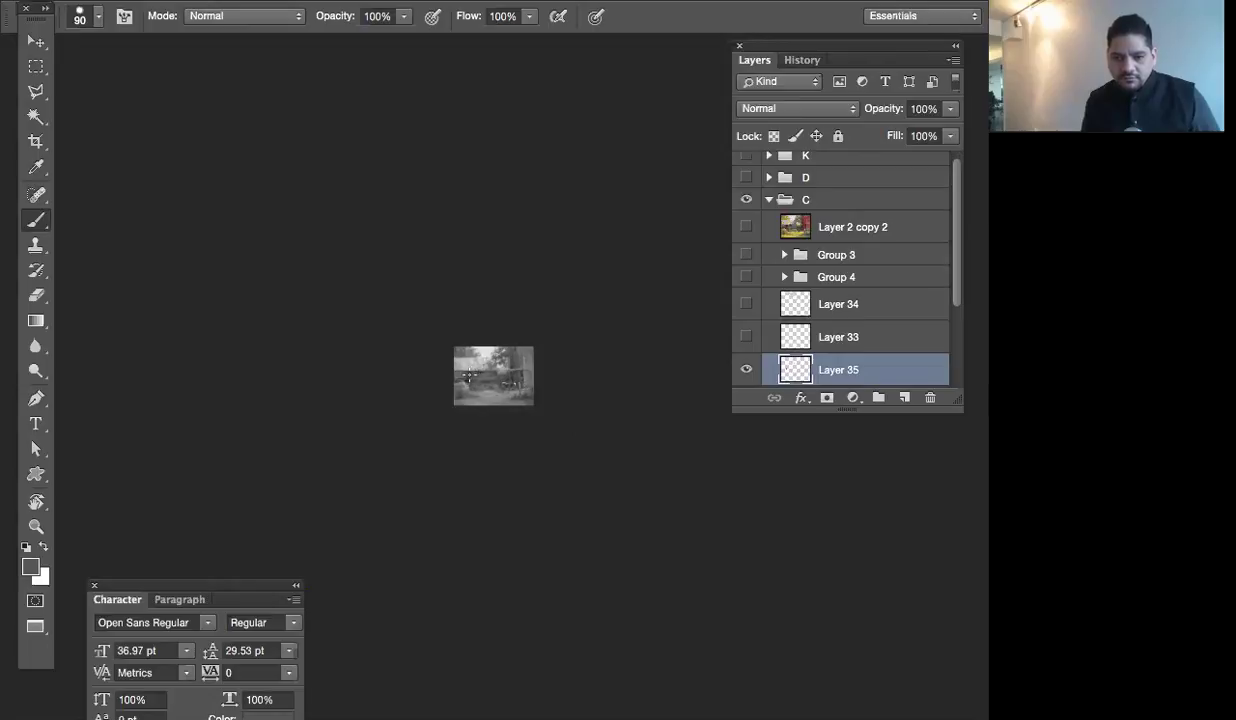
pyautogui.click(746, 370)
pyautogui.click(748, 370)
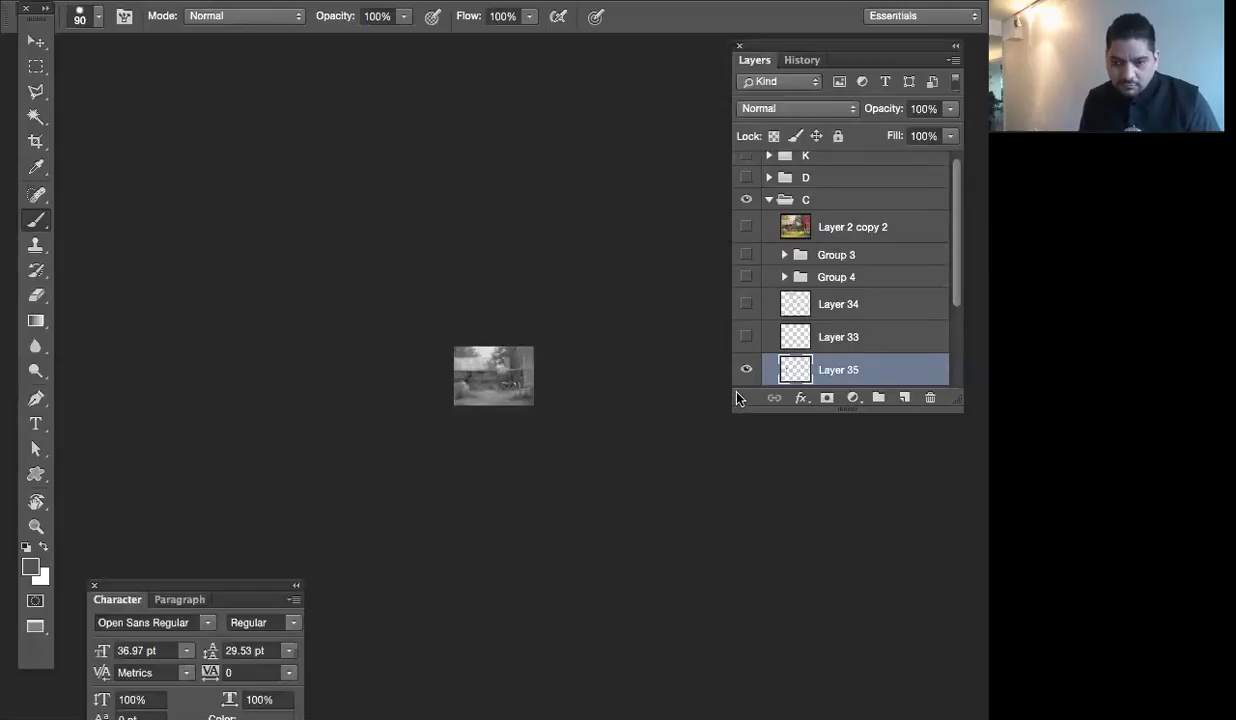
# Hide Layer 35, duplicate the greyscale Layer 2 copy, and view the painting without the surrounding interface
pyautogui.press('super+equal')
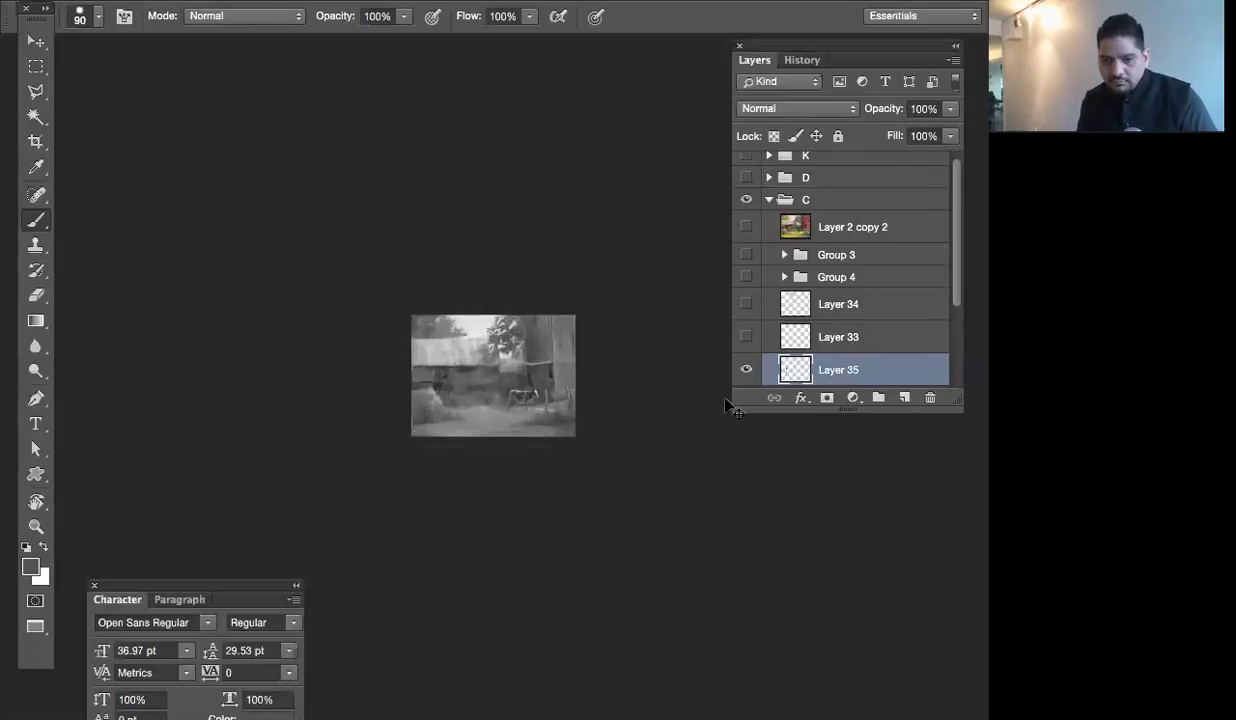
pyautogui.press('super+equal')
pyautogui.press('super+equal')
pyautogui.press('super+equal')
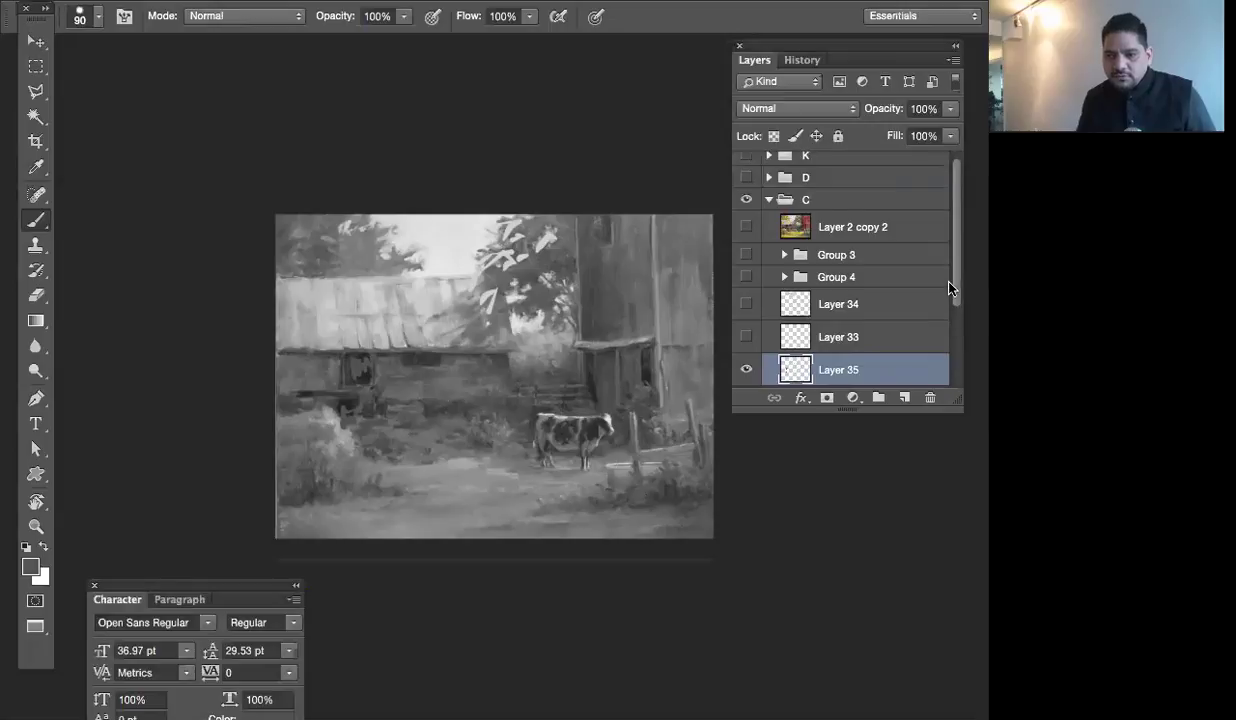
pyautogui.scroll(-2, 950, 289)
pyautogui.click(746, 310)
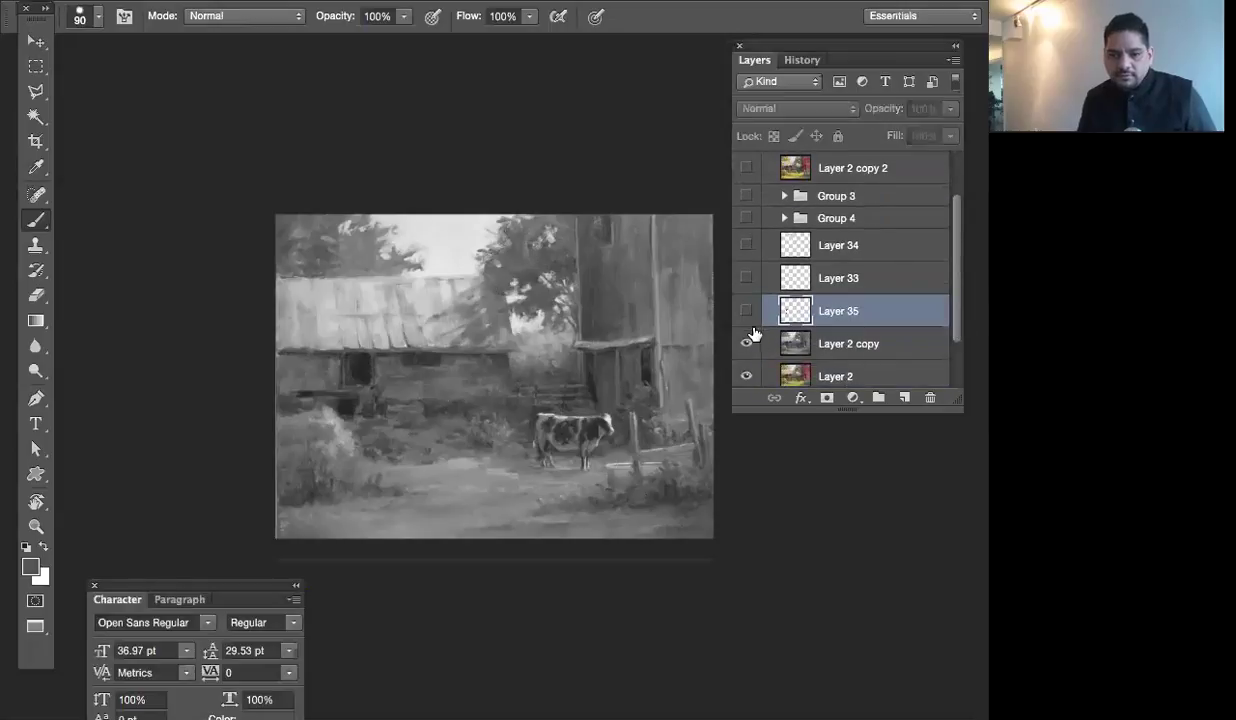
pyautogui.click(831, 358)
pyautogui.press('super+j')
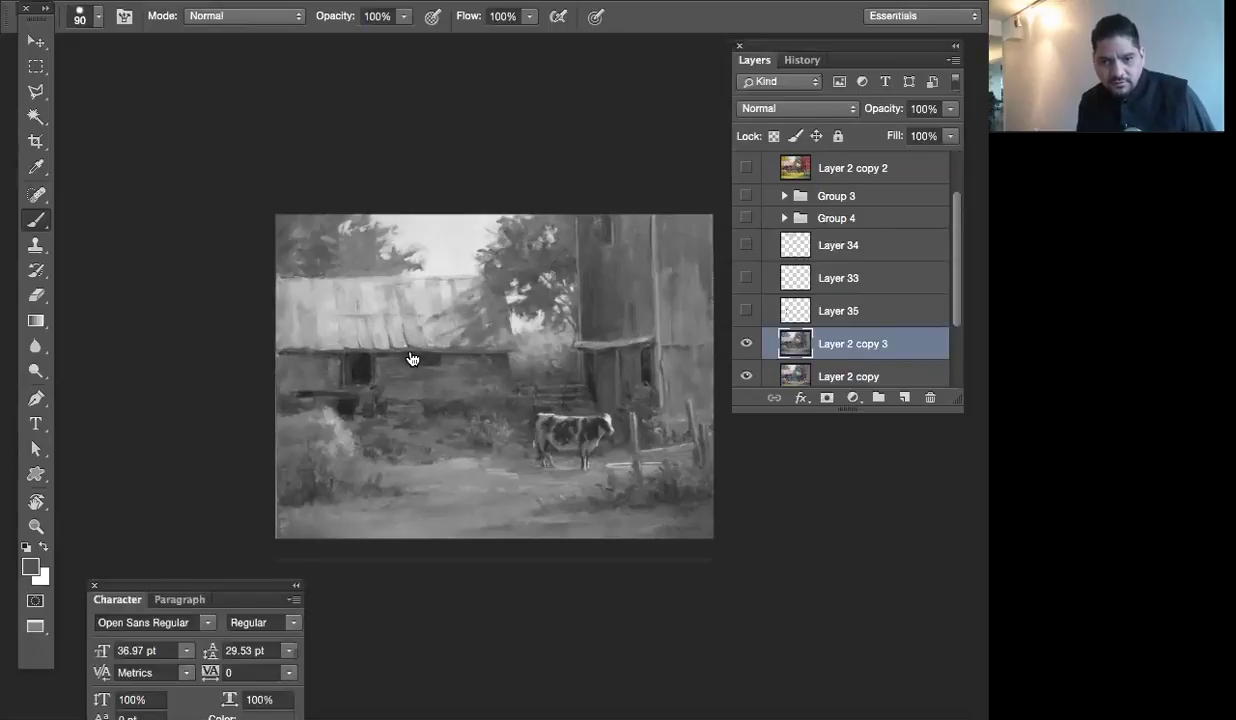
pyautogui.press('Tab')
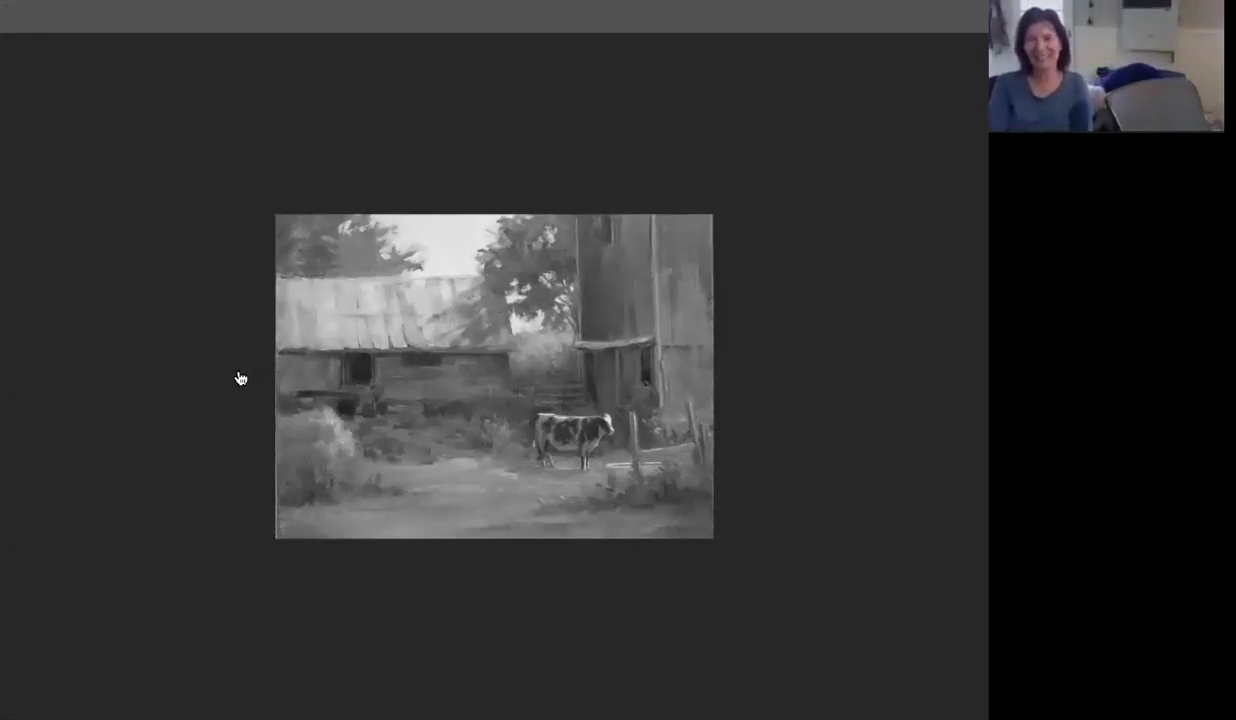
pyautogui.press('Tab')
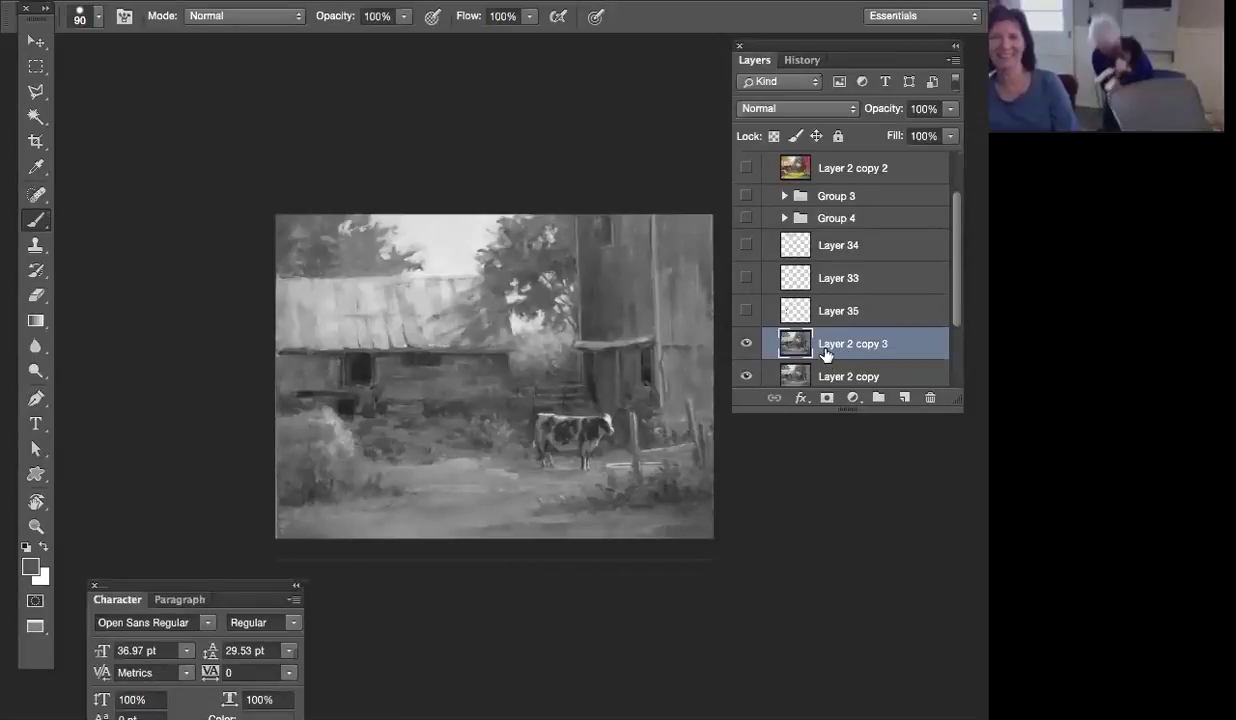
pyautogui.press('super+l')
pyautogui.moveTo(382, 228); pyautogui.dragTo(403, 230)
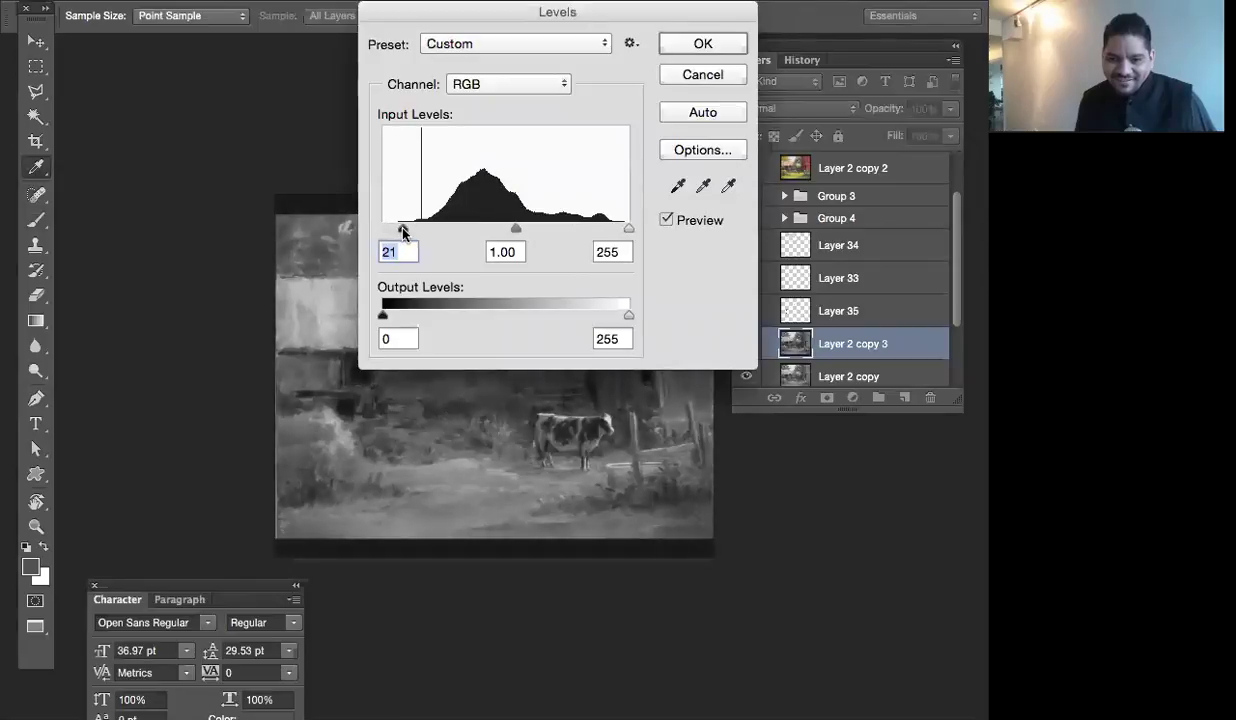
pyautogui.click(681, 113)
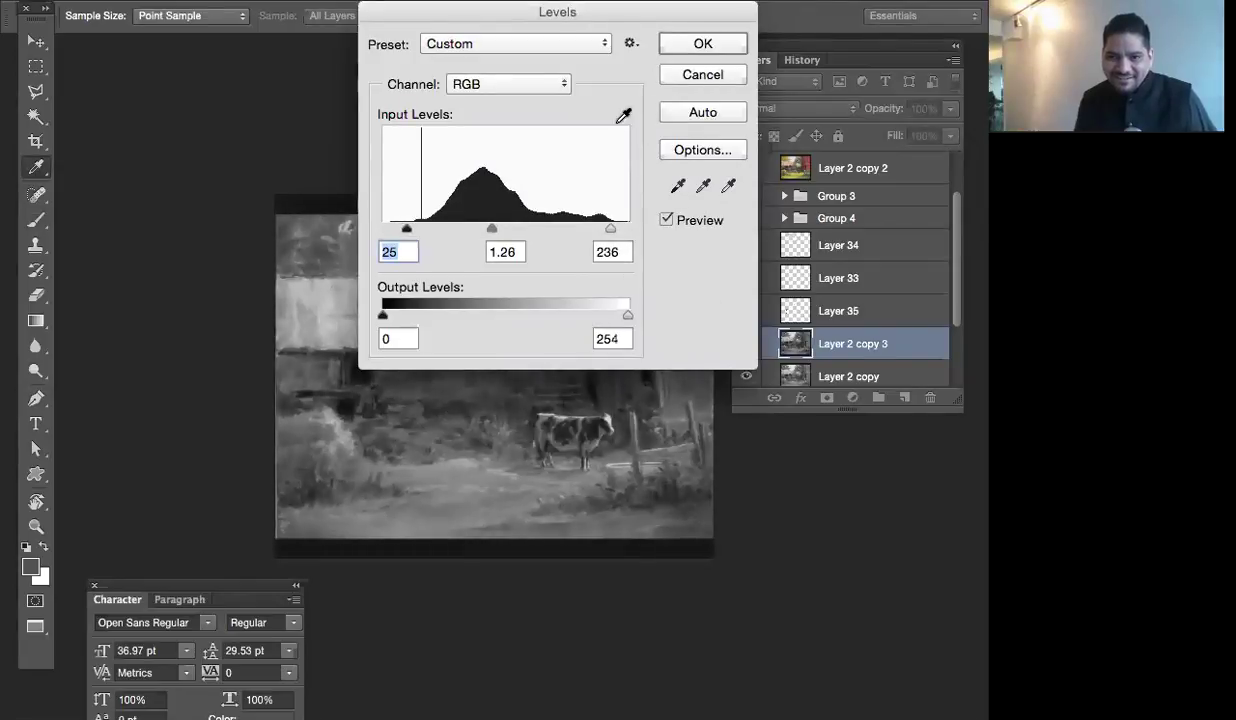
pyautogui.press('Return')
pyautogui.press('b')
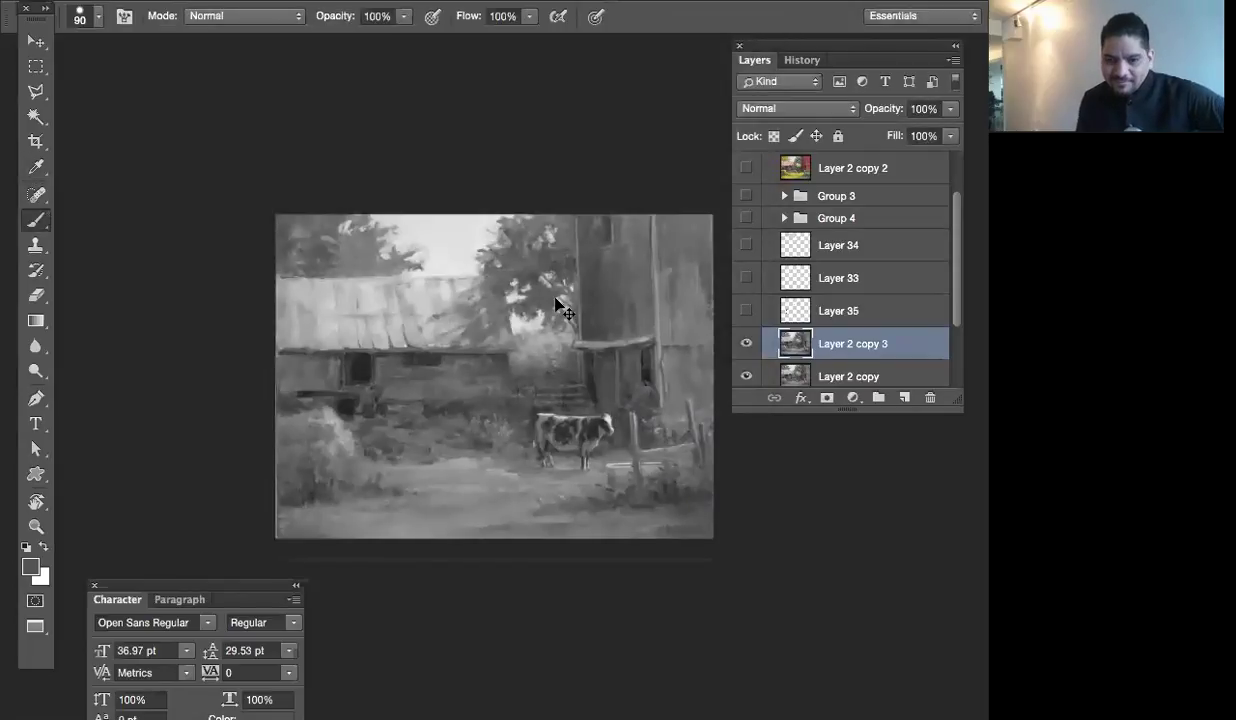
# Darken the shadows of Layer 2 copy 3 with a Levels adjustment by raising the black input level
pyautogui.hotkey('ctrl', 'l')
pyautogui.moveTo(386, 232); pyautogui.dragTo(401, 230)
pyautogui.moveTo(634, 22)
pyautogui.mouseDown()
pyautogui.moveTo(592, 76)
pyautogui.moveTo(505, 250)
pyautogui.mouseUp()
pyautogui.click(573, 271)
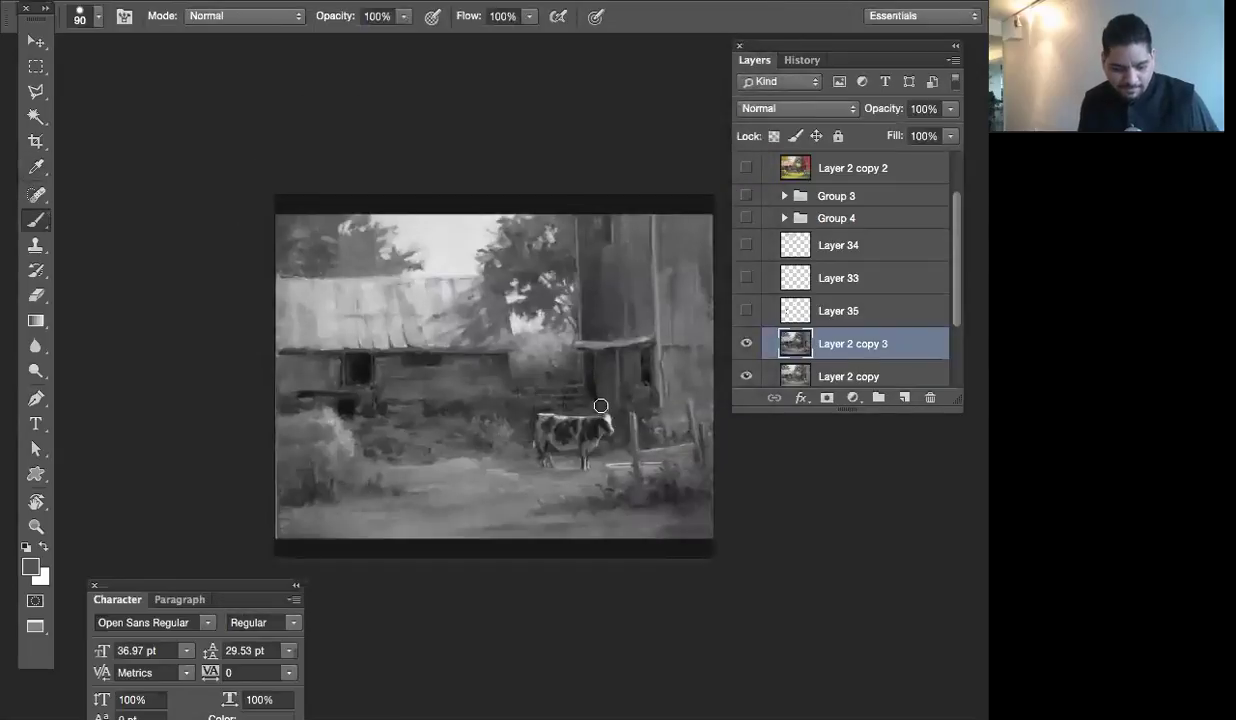
# Outline the cow with the Polygonal Lasso, copy it from Layer 2 copy 3 to a new layer, and hide Layer 2 copy 3
pyautogui.press('e')
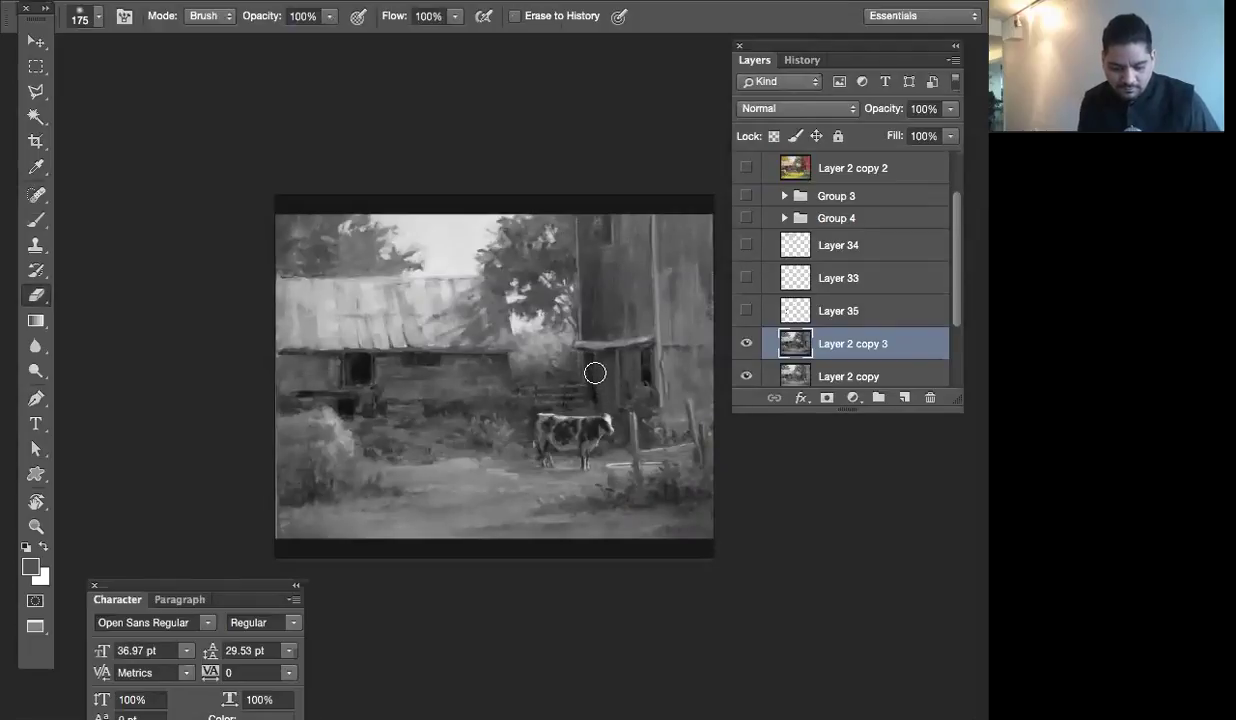
pyautogui.press('l')
pyautogui.click(621, 413)
pyautogui.click(580, 410)
pyautogui.click(545, 412)
pyautogui.click(528, 420)
pyautogui.click(533, 463)
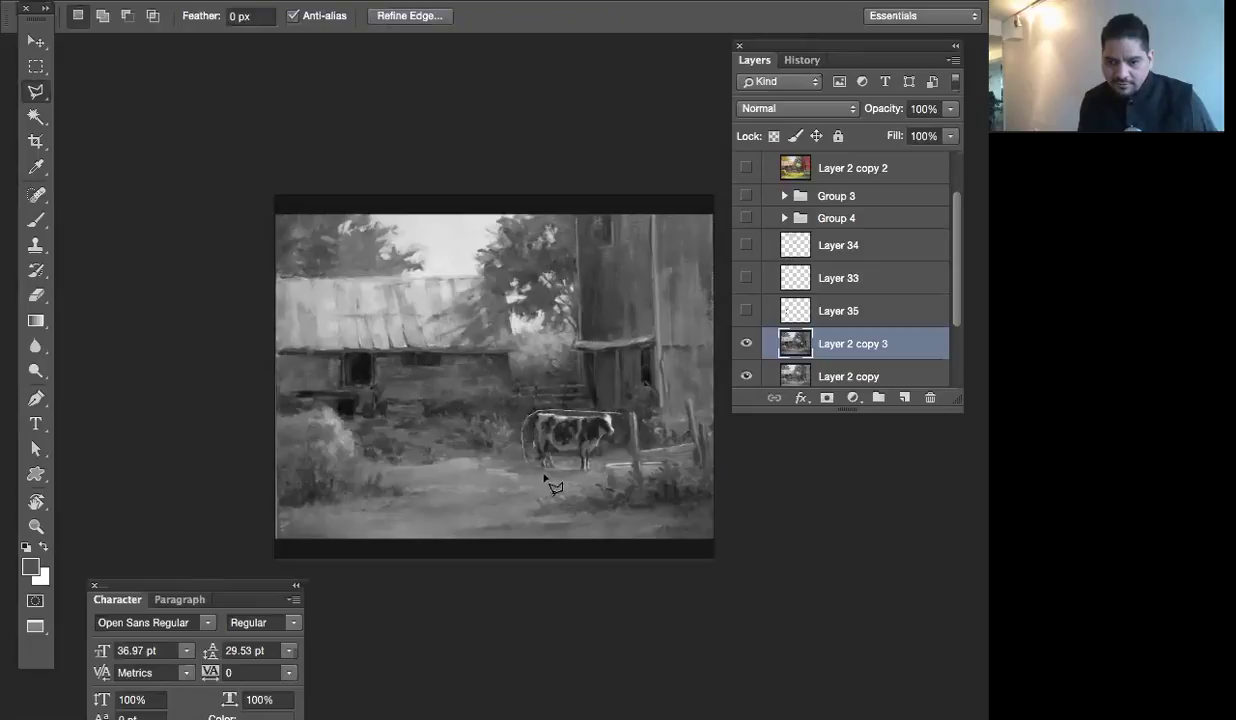
pyautogui.doubleClick(605, 484)
pyautogui.hotkey('ctrl', 'd')
pyautogui.click(750, 345)
pyautogui.click(746, 345)
pyautogui.hotkey('ctrl', 'shift', 'd')
pyautogui.hotkey('ctrl', 'j')
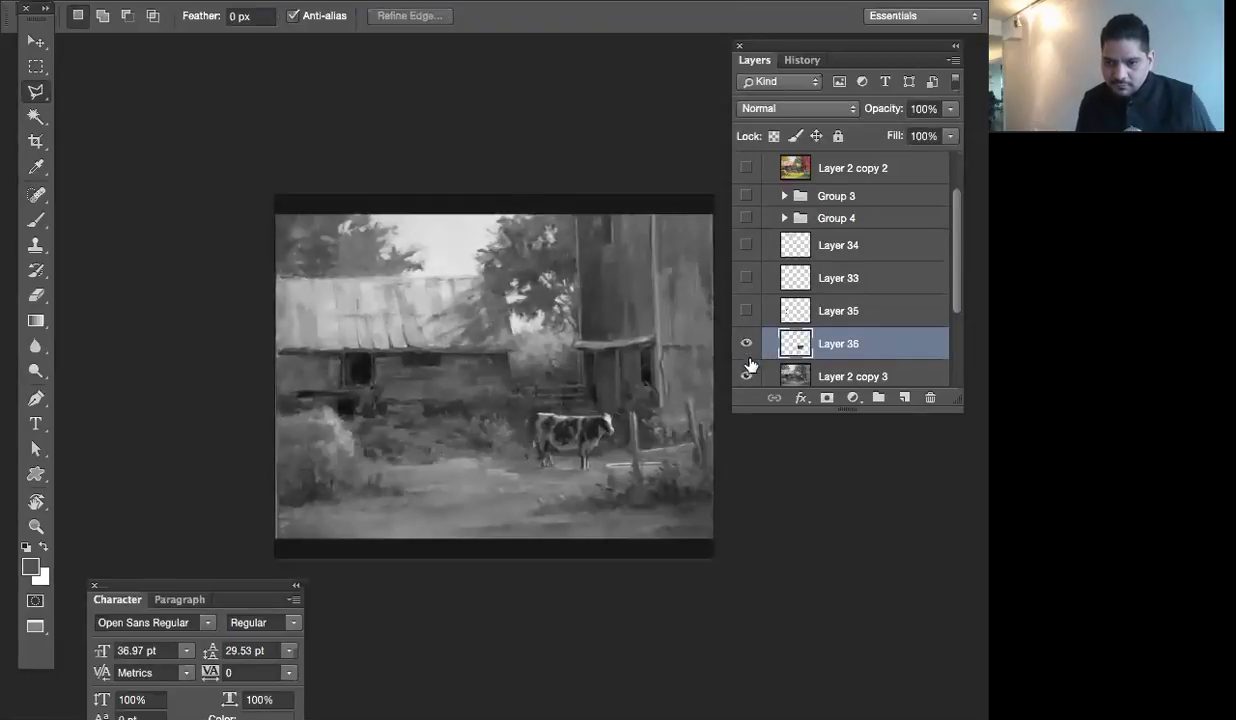
pyautogui.click(746, 376)
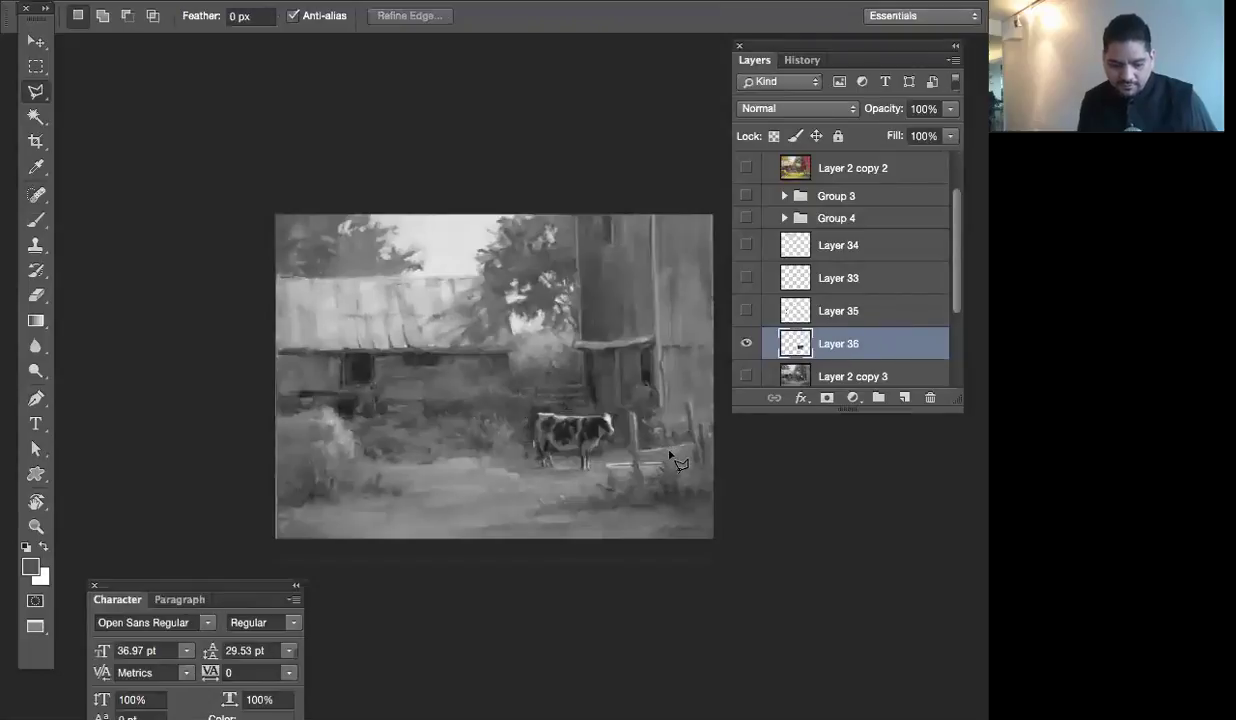
# Erase the excess ground around the cow's legs with a size 175 eraser and check the painting at thumbnail size
pyautogui.press('e')
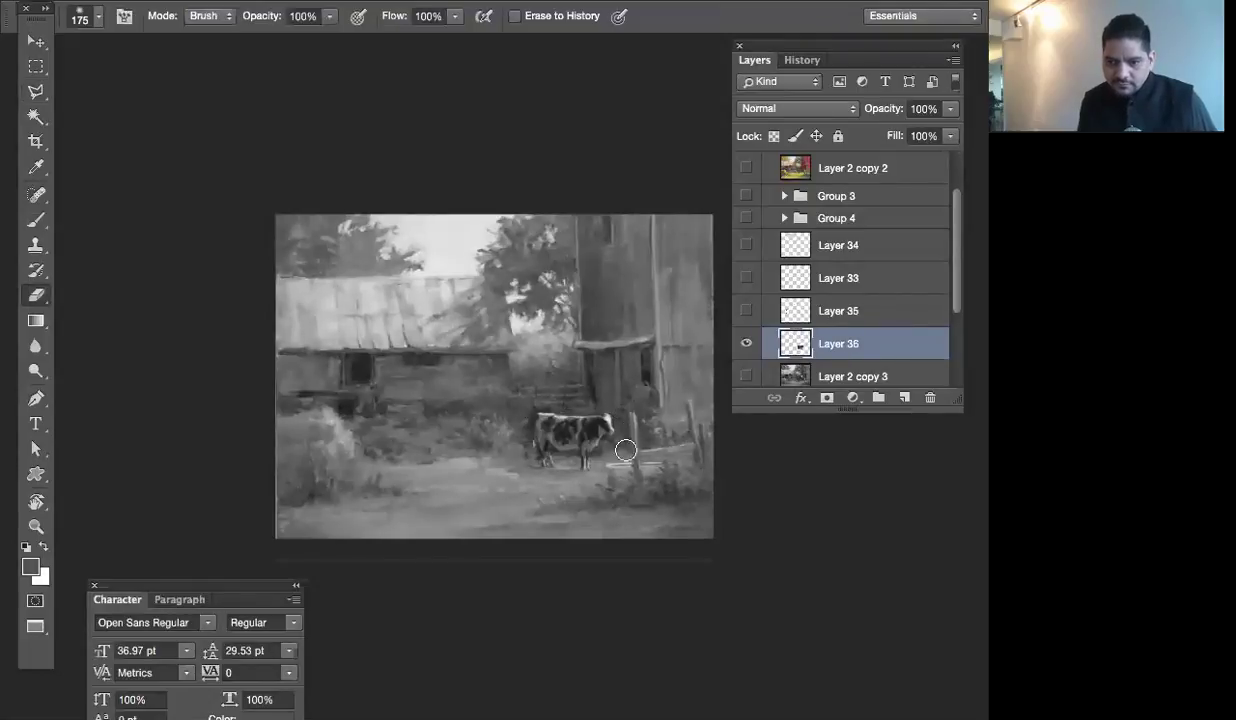
pyautogui.moveTo(602, 460)
pyautogui.mouseDown()
pyautogui.moveTo(575, 475)
pyautogui.moveTo(525, 444)
pyautogui.moveTo(535, 398)
pyautogui.moveTo(560, 392)
pyautogui.moveTo(529, 417)
pyautogui.moveTo(550, 404)
pyautogui.moveTo(534, 425)
pyautogui.moveTo(541, 409)
pyautogui.moveTo(533, 459)
pyautogui.mouseUp()
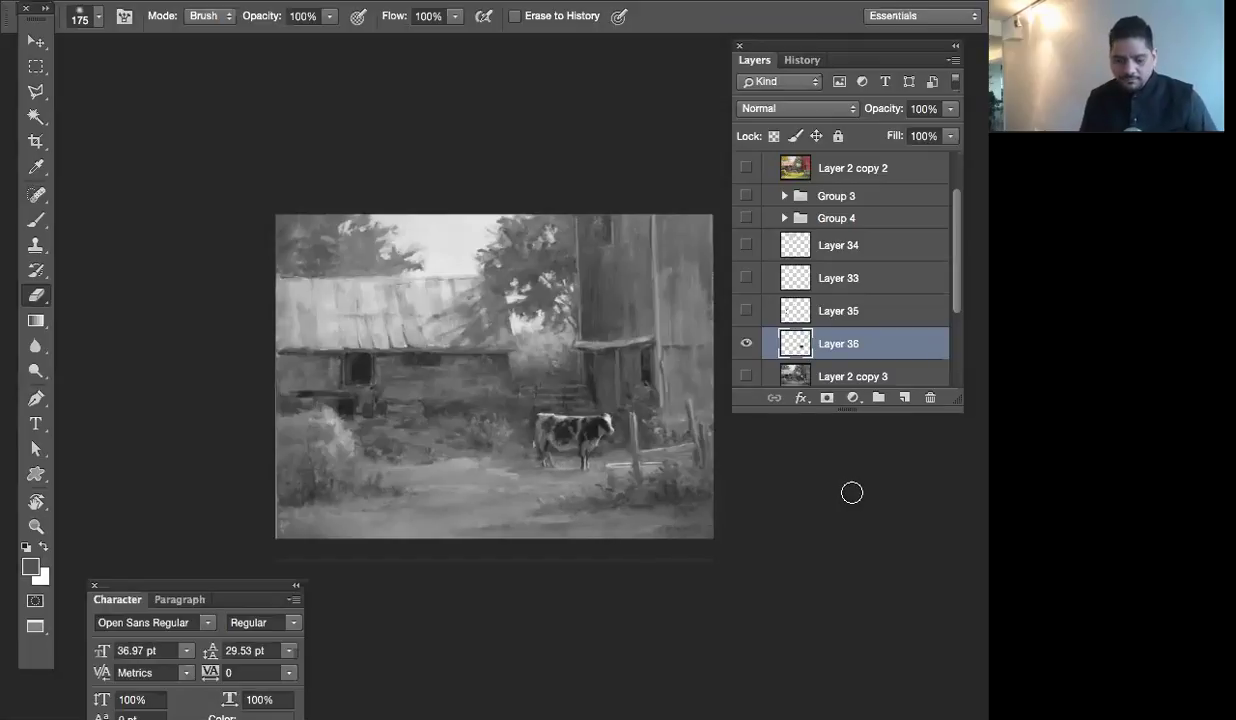
pyautogui.hotkey('ctrl', '-')
pyautogui.hotkey('ctrl', '-')
pyautogui.hotkey('ctrl', '-')
pyautogui.hotkey('ctrl', '-')
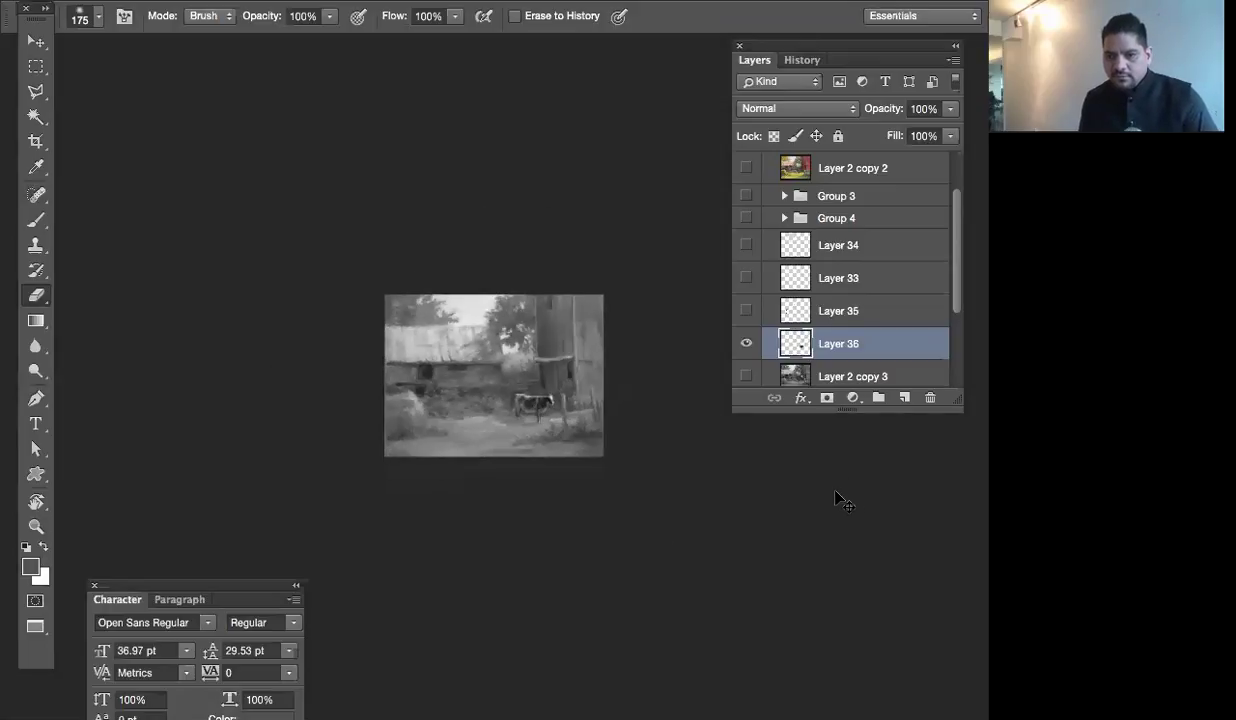
pyautogui.hotkey('ctrl', '-')
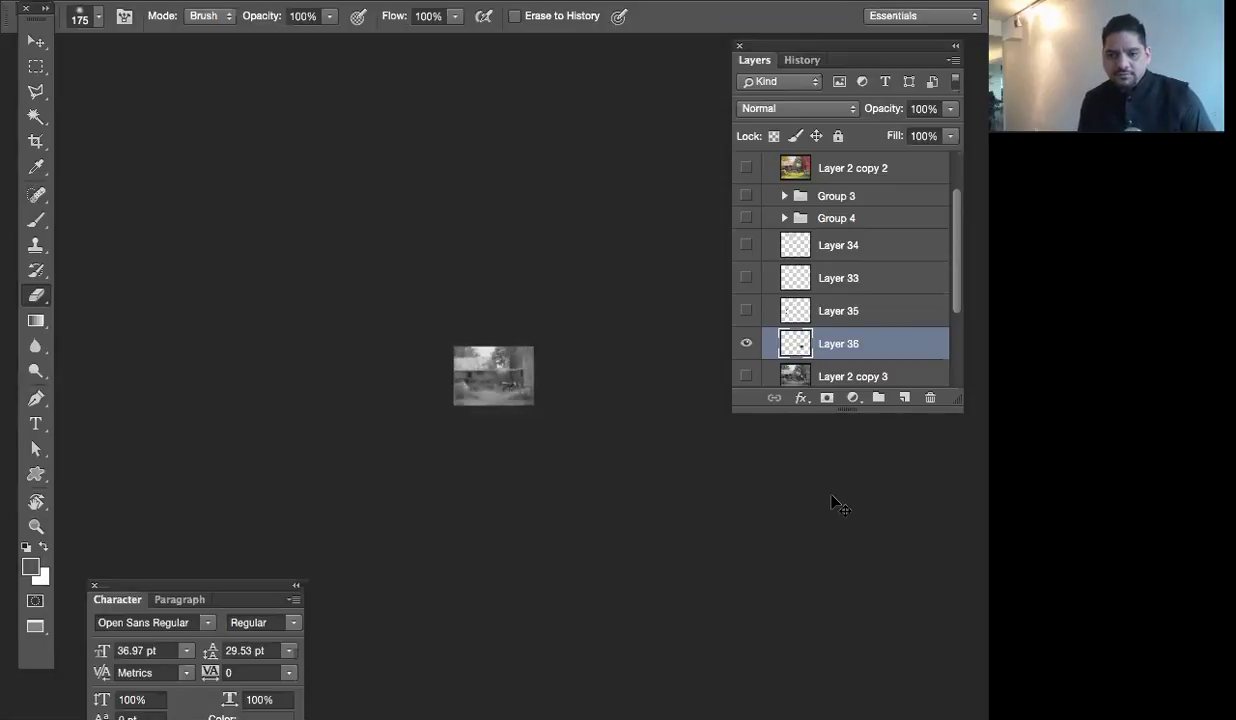
pyautogui.hotkey('ctrl', '+')
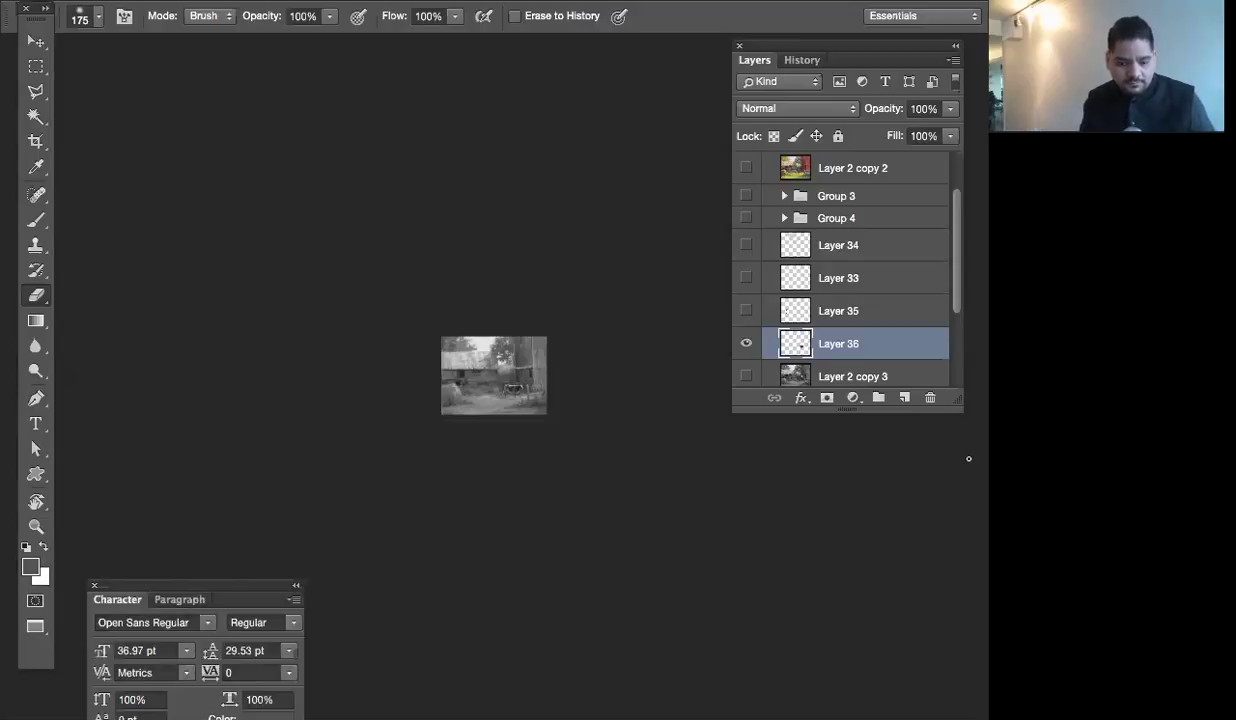
# Add a new layer above Layer 36, reset the colours to black and white, and fill the layer with white
pyautogui.hotkey('ctrl', '1')
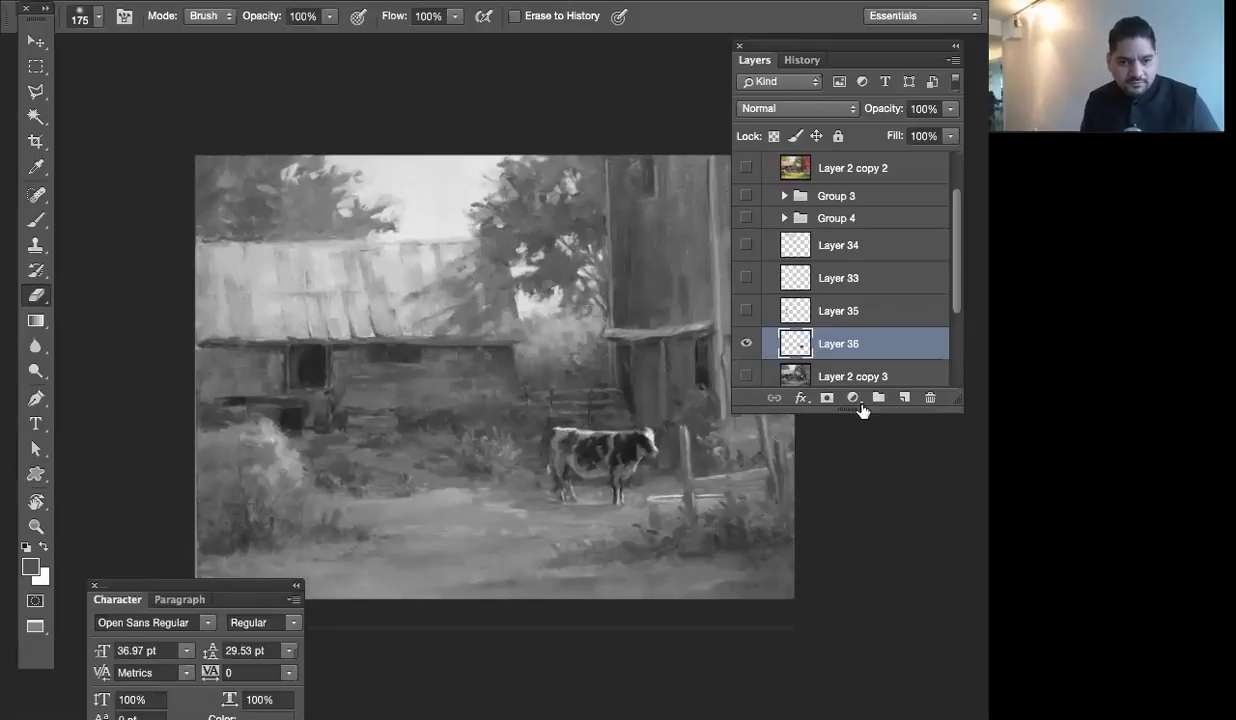
pyautogui.click(904, 397)
pyautogui.press('d')
pyautogui.press('b')
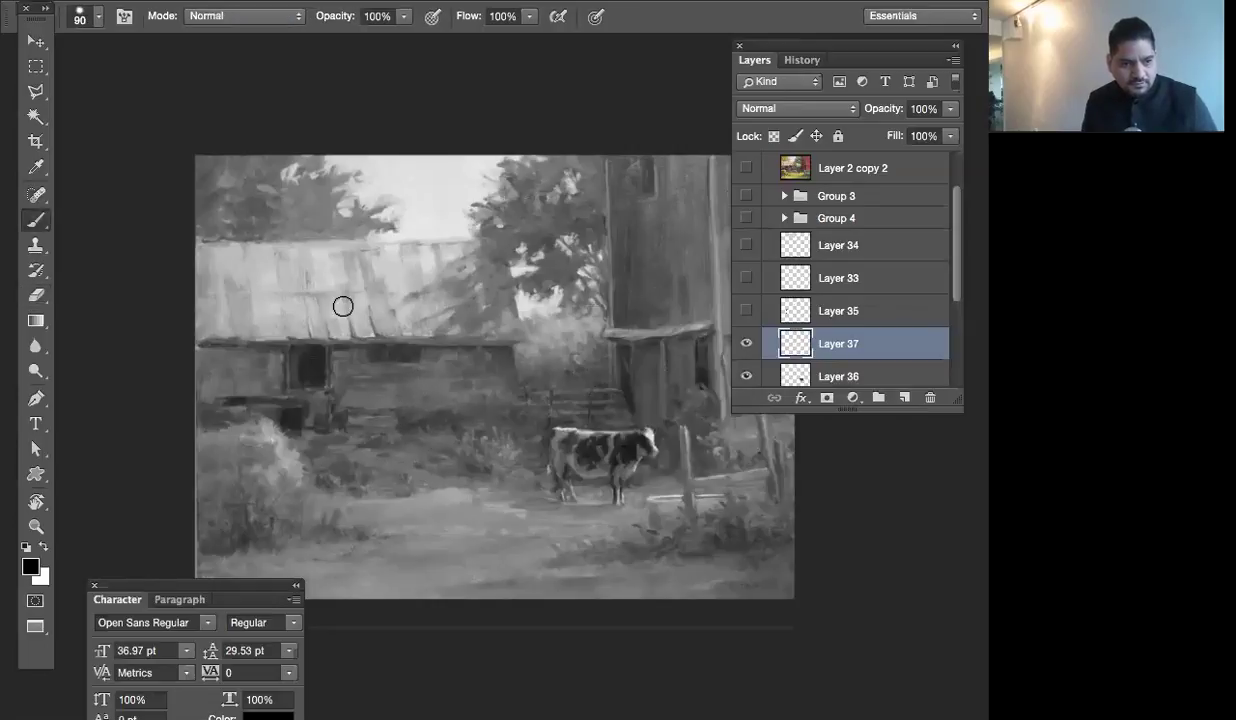
pyautogui.press('super+BackSpace')
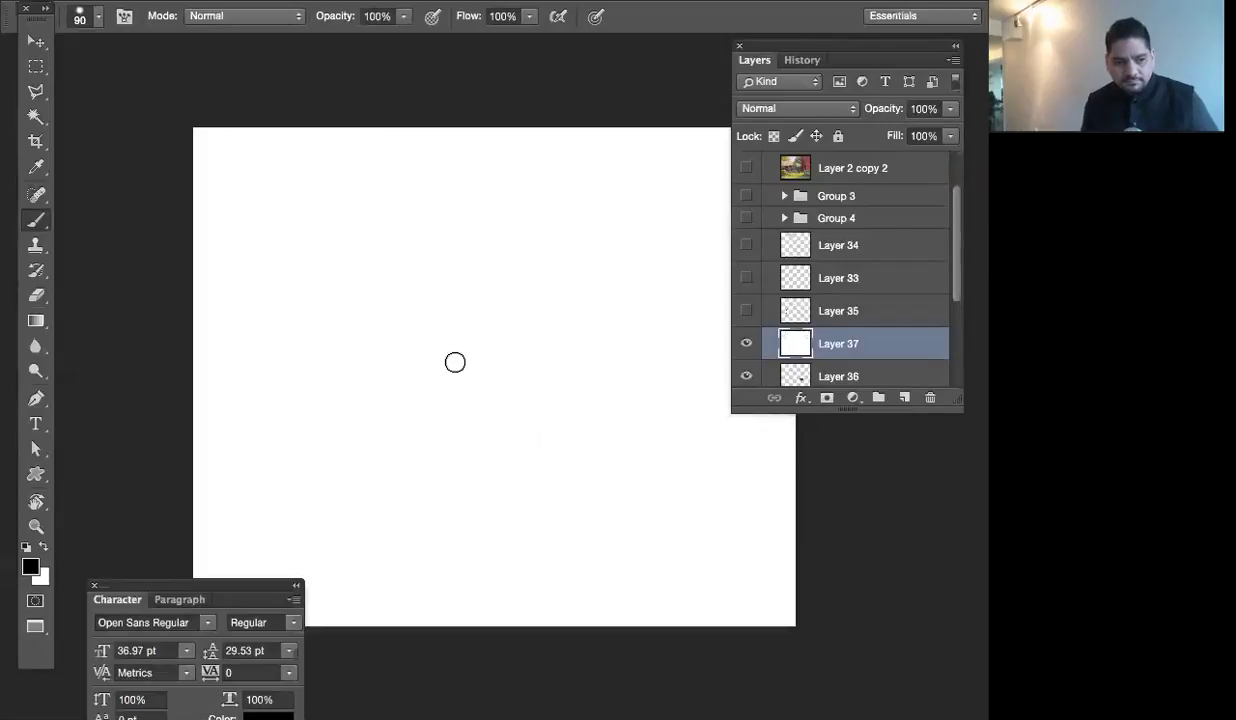
# Handwrite a black Y, B and R in a triangle on the white layer with a size 90 brush, redoing the B
pyautogui.moveTo(445, 195)
pyautogui.mouseDown()
pyautogui.moveTo(470, 217)
pyautogui.moveTo(462, 258)
pyautogui.mouseUp()
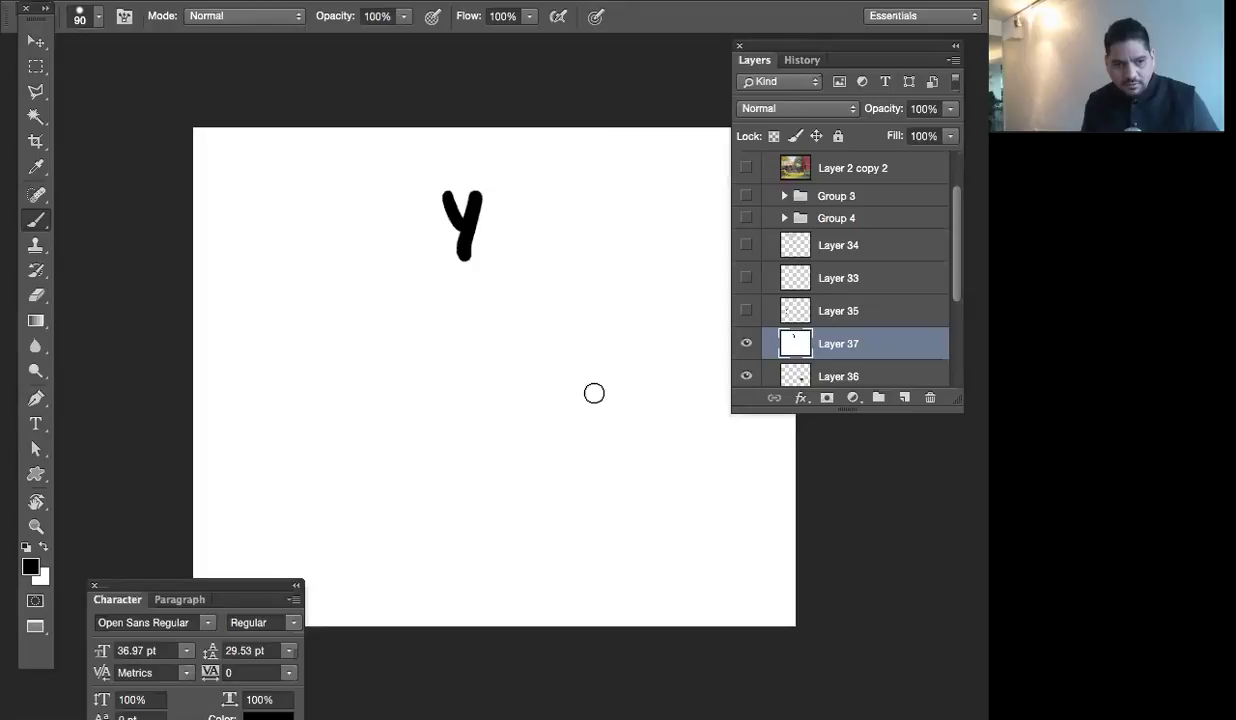
pyautogui.moveTo(597, 364)
pyautogui.mouseDown()
pyautogui.moveTo(600, 406)
pyautogui.moveTo(617, 367)
pyautogui.moveTo(598, 410)
pyautogui.moveTo(578, 415)
pyautogui.moveTo(600, 405)
pyautogui.moveTo(577, 450)
pyautogui.mouseUp()
pyautogui.press('super+alt+z')
pyautogui.press('super+alt+z')
pyautogui.press('super+alt+z')
pyautogui.moveTo(266, 404)
pyautogui.mouseDown()
pyautogui.moveTo(272, 460)
pyautogui.moveTo(274, 436)
pyautogui.moveTo(312, 452)
pyautogui.mouseUp()
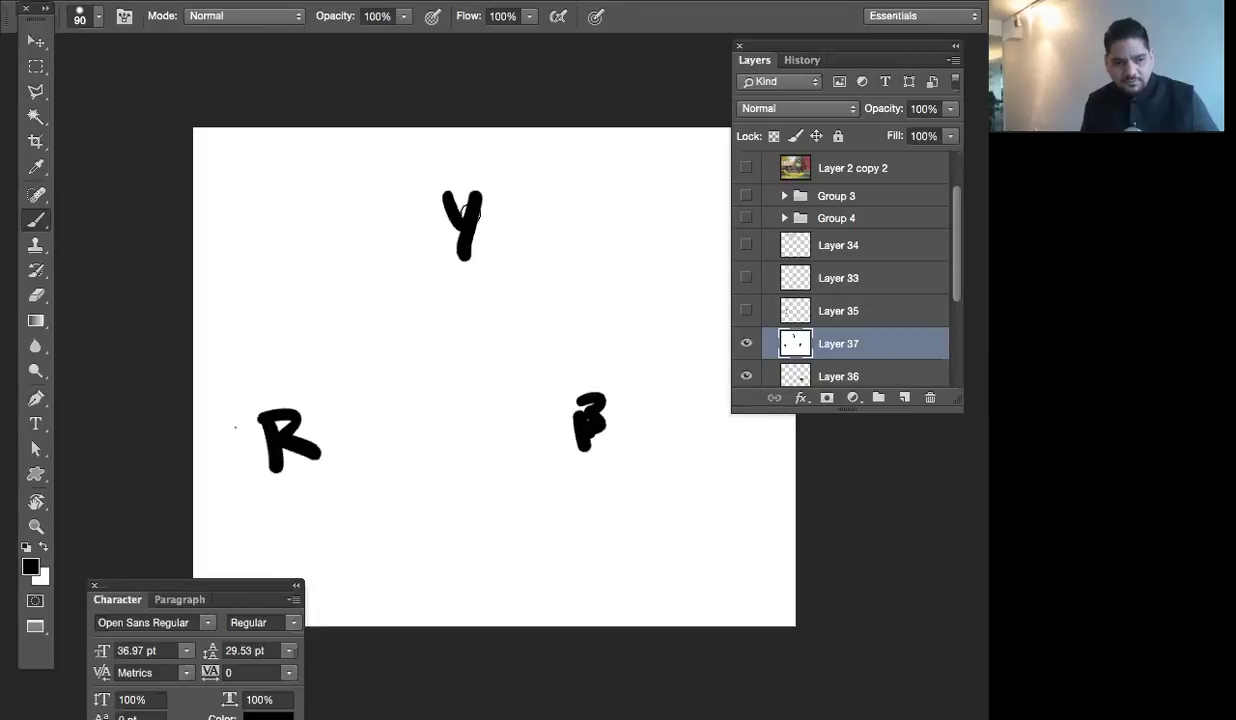
pyautogui.moveTo(435, 360); pyautogui.dragTo(418, 376)
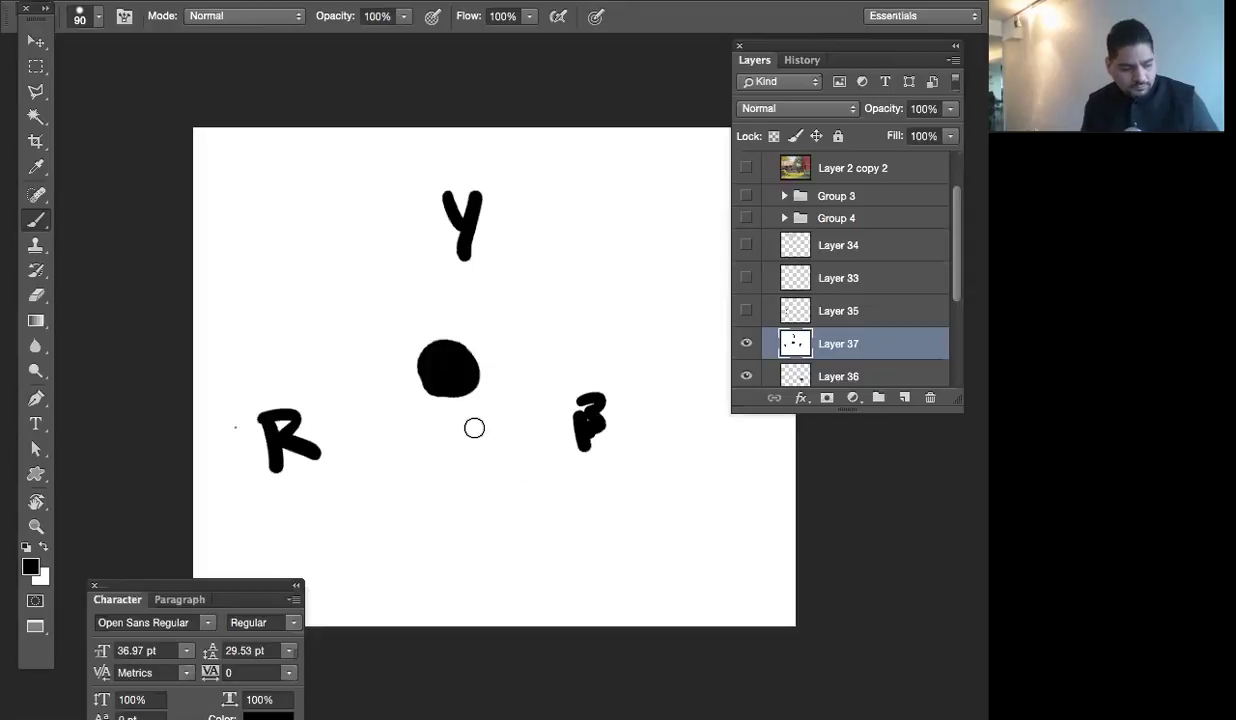
pyautogui.hotkey('ctrl', 'alt', 'z')
pyautogui.hotkey('ctrl', 'alt', 'z')
pyautogui.hotkey('ctrl', 'shift', 'z')
# Paint a small black dot between the letters, a vertical line from it up to the Y, and three short crossbars on that line
pyautogui.moveTo(450, 392); pyautogui.dragTo(448, 396)
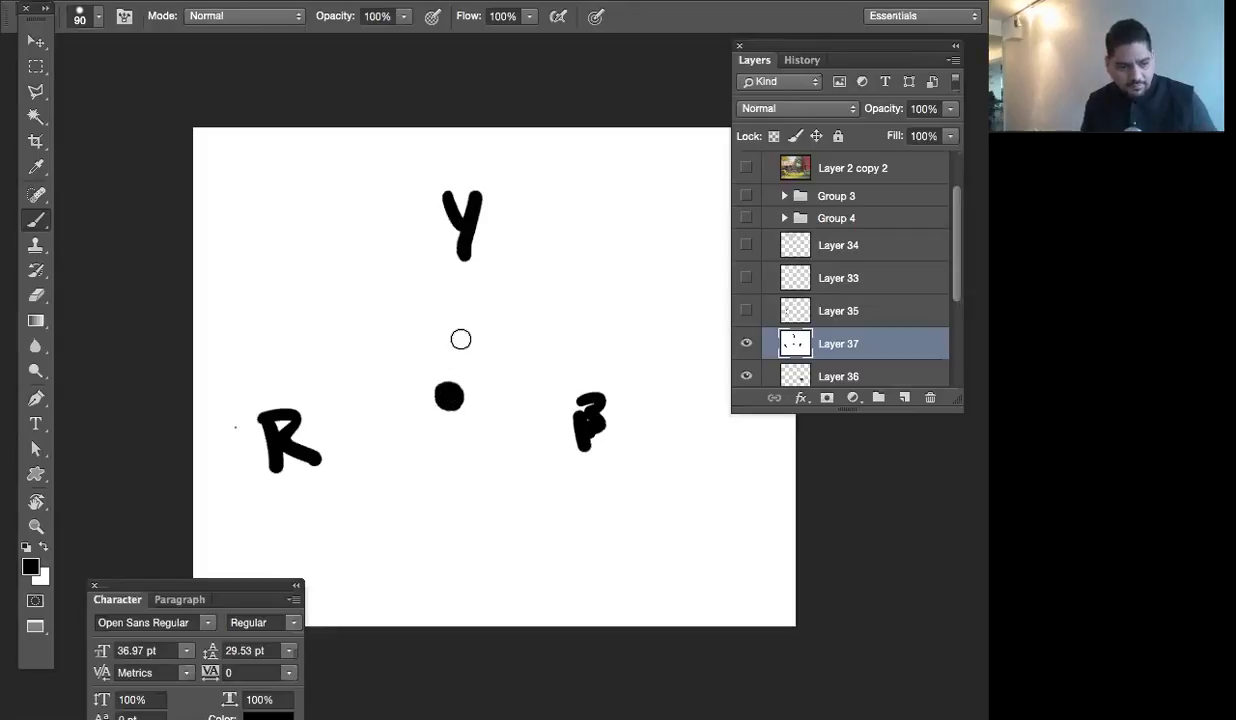
pyautogui.moveTo(448, 396); pyautogui.dragTo(449, 266)
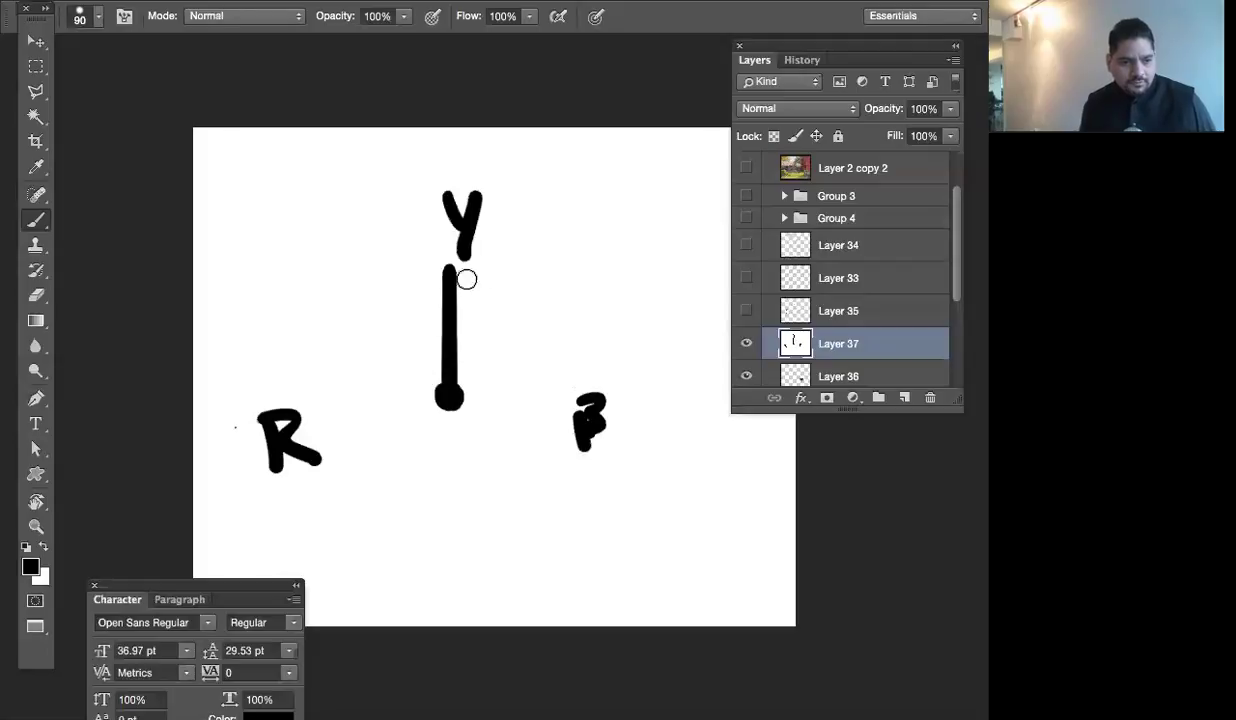
pyautogui.moveTo(428, 267); pyautogui.dragTo(480, 265)
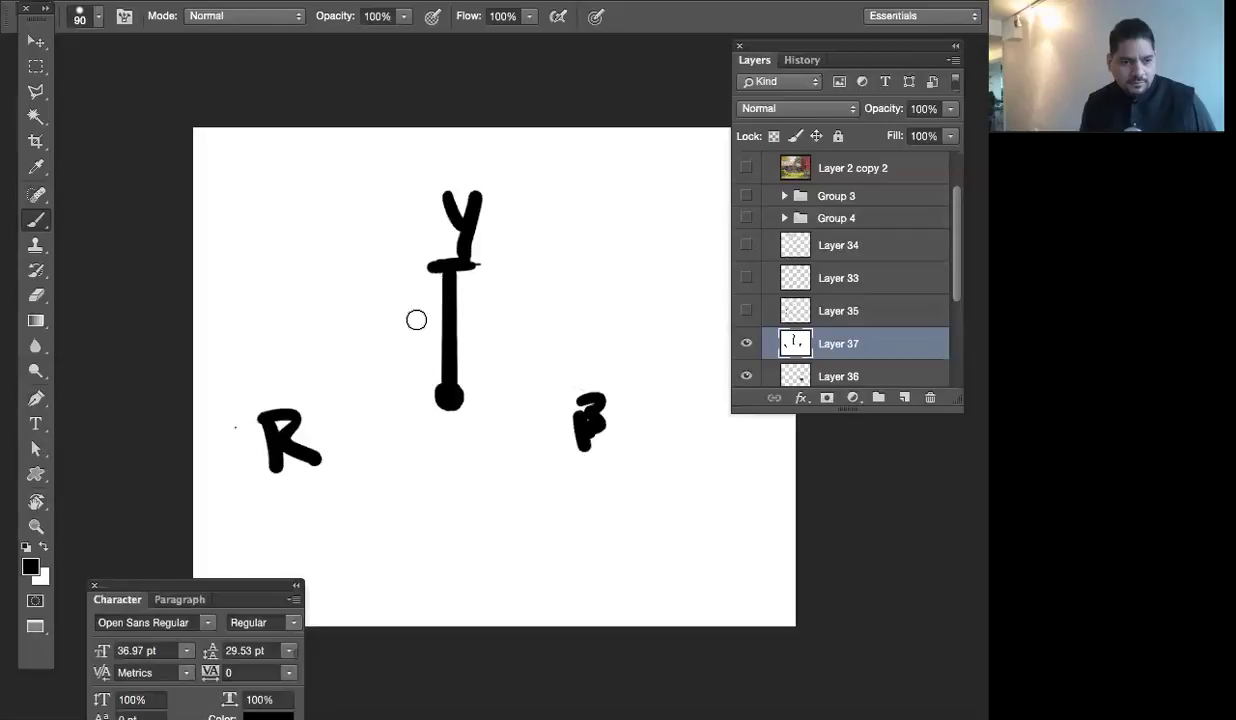
pyautogui.moveTo(412, 314); pyautogui.dragTo(488, 313)
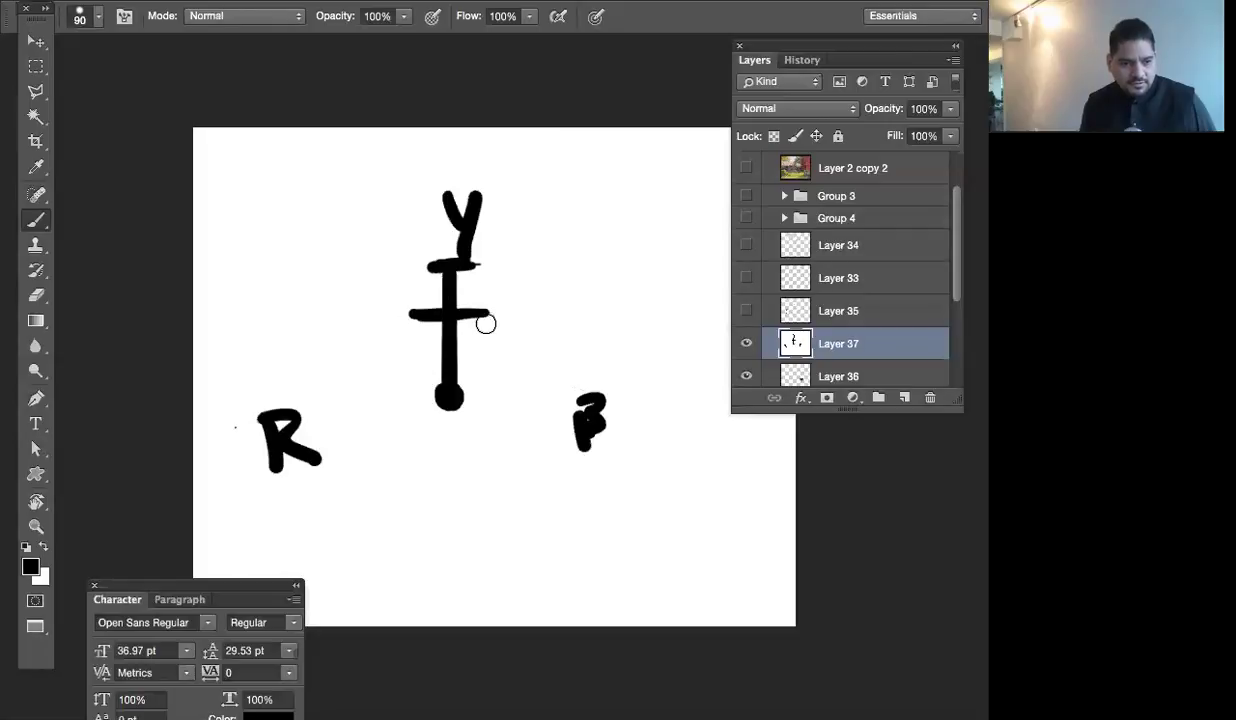
pyautogui.moveTo(416, 358); pyautogui.dragTo(483, 358)
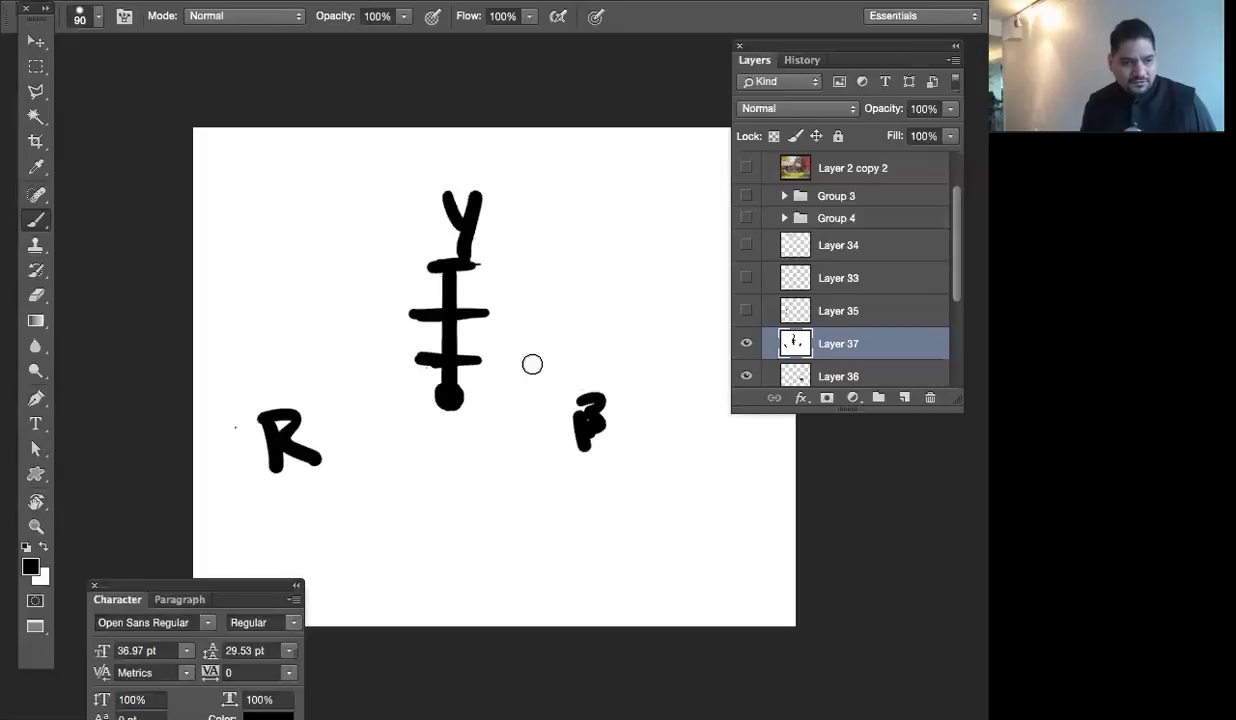
# Undo the two lower crossbars below the Y and repaint a wide middle crossbar with a shorter one above and below it
pyautogui.hotkey('ctrl', 'alt', 'z')
pyautogui.hotkey('ctrl', 'alt', 'z')
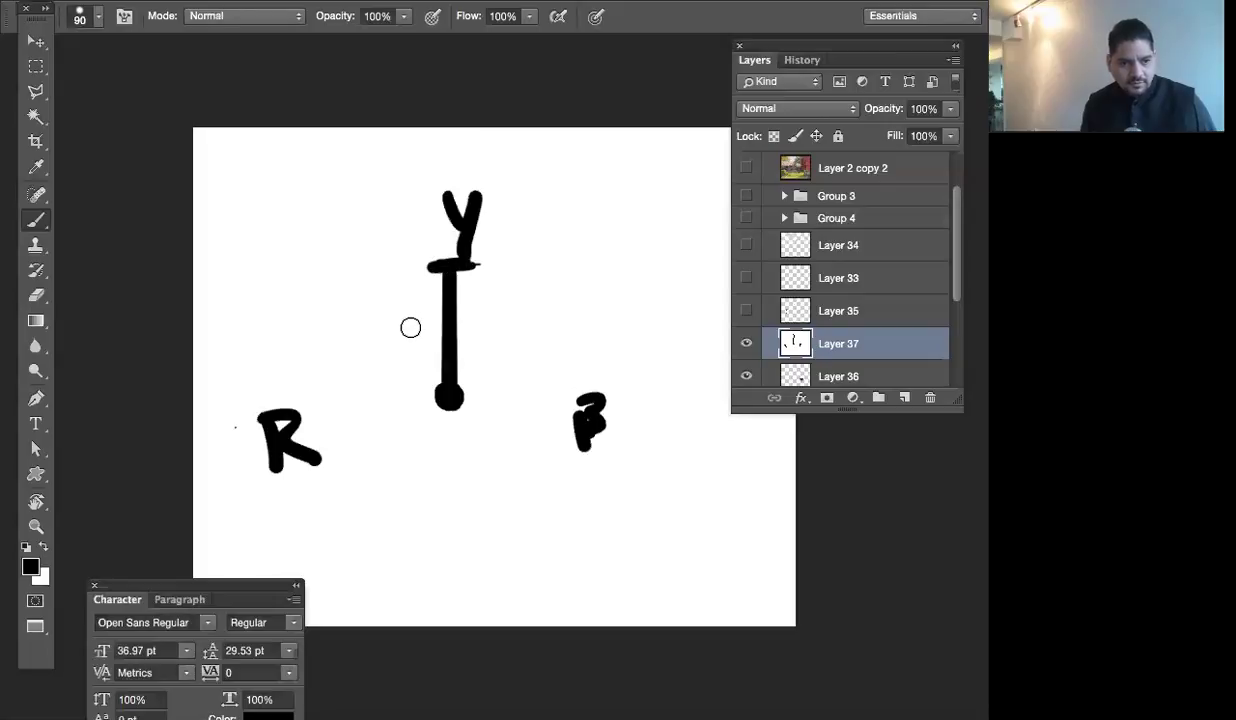
pyautogui.moveTo(406, 323); pyautogui.dragTo(498, 322)
pyautogui.moveTo(431, 290); pyautogui.dragTo(463, 290)
pyautogui.moveTo(433, 348); pyautogui.dragTo(474, 348)
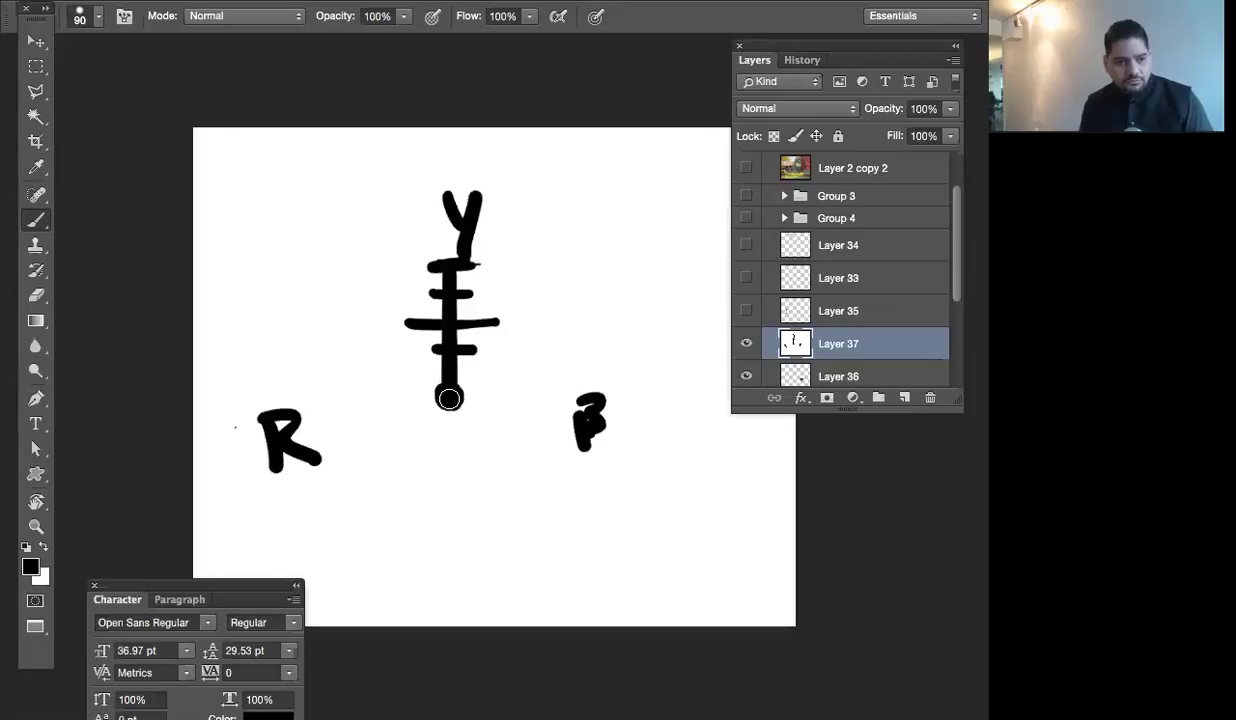
pyautogui.click(468, 351)
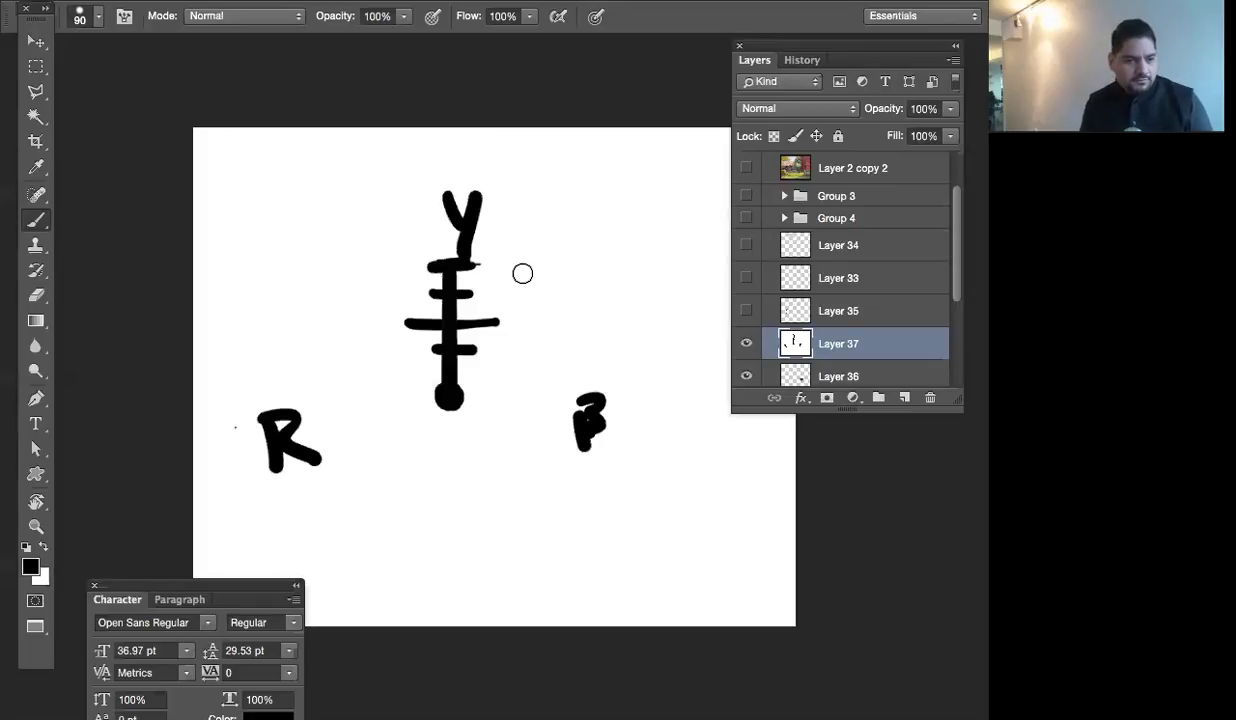
pyautogui.moveTo(536, 303); pyautogui.dragTo(506, 358)
pyautogui.hotkey('ctrl', 'z')
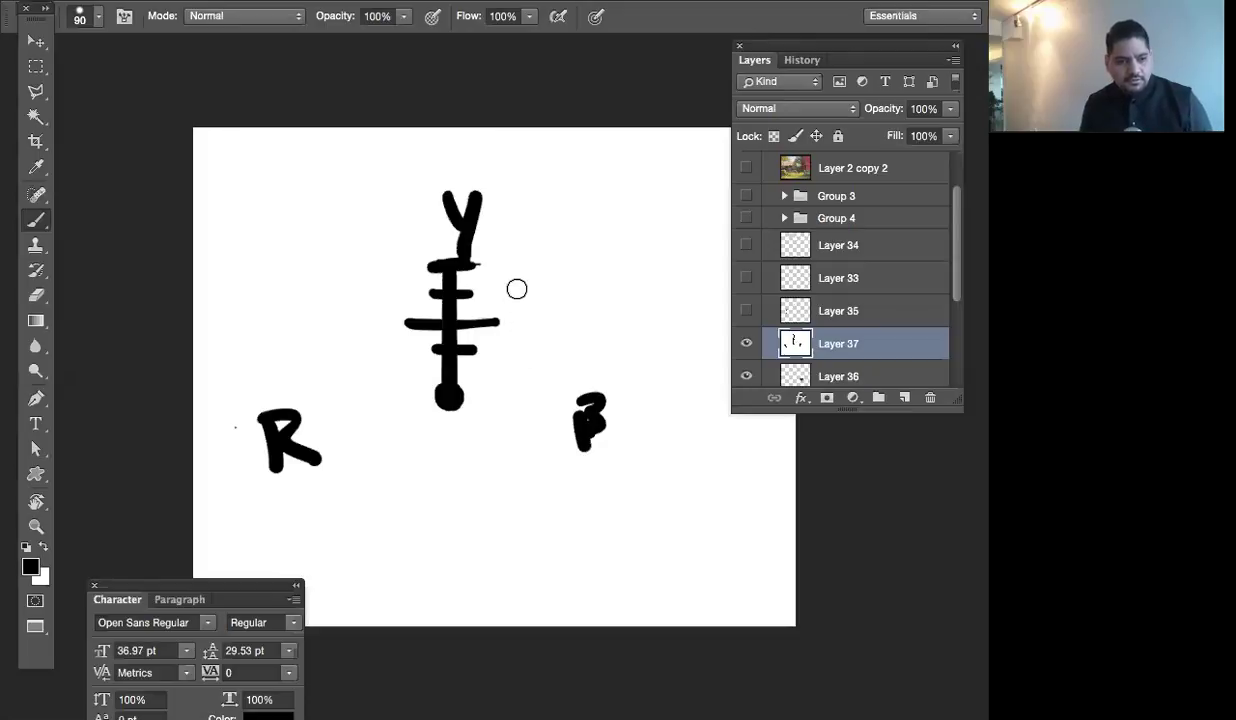
# Paint a black dot above the R with a straight line up to a short crossbar, and handwrite a 2 beside it
pyautogui.click(268, 306)
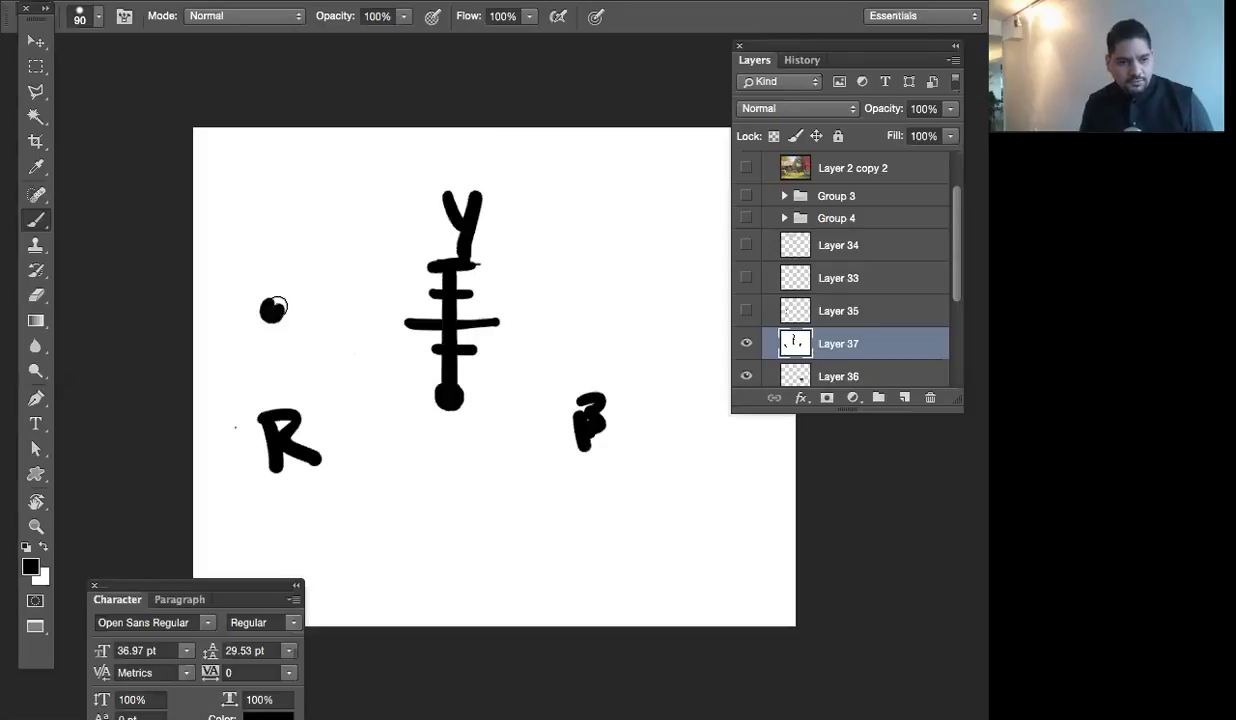
pyautogui.keyDown('shift'); pyautogui.click(270, 202); pyautogui.keyUp('shift')
pyautogui.moveTo(245, 199)
pyautogui.mouseDown()
pyautogui.moveTo(293, 201)
pyautogui.moveTo(342, 224)
pyautogui.mouseUp()
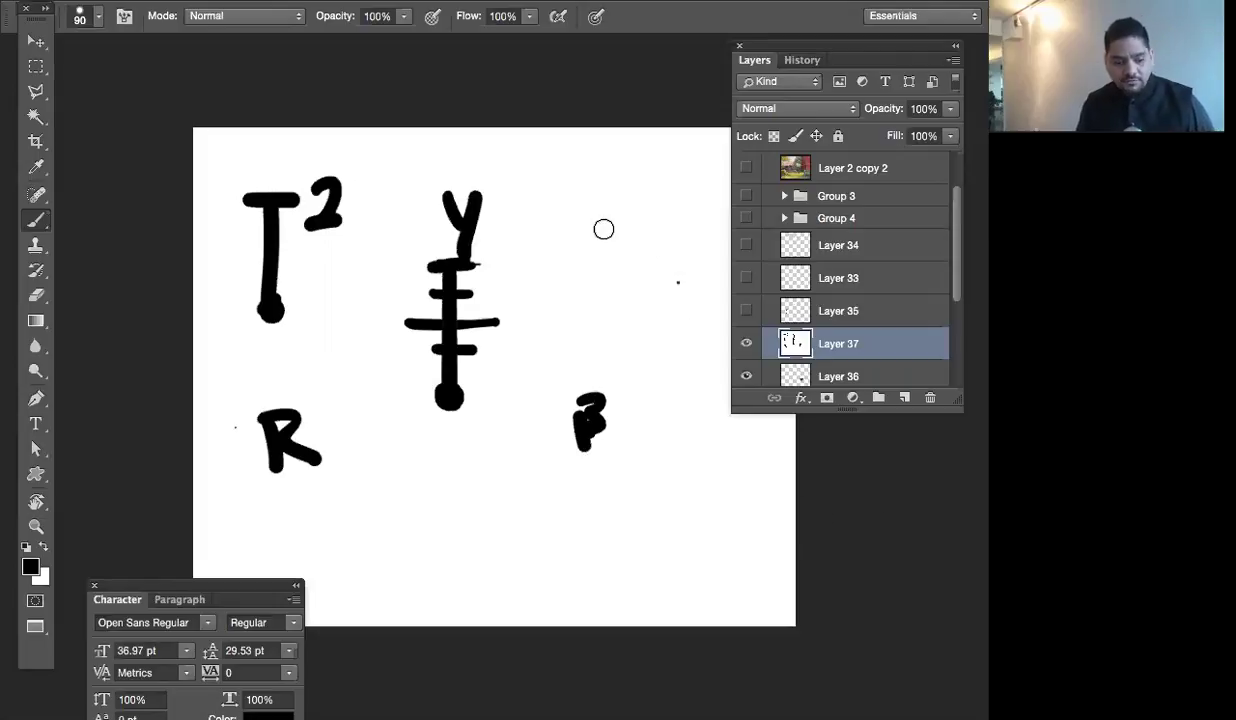
# Hide the panels and paint a slanted line above the B with a dot at its upper end, a crossbar and a 3
pyautogui.press('Tab')
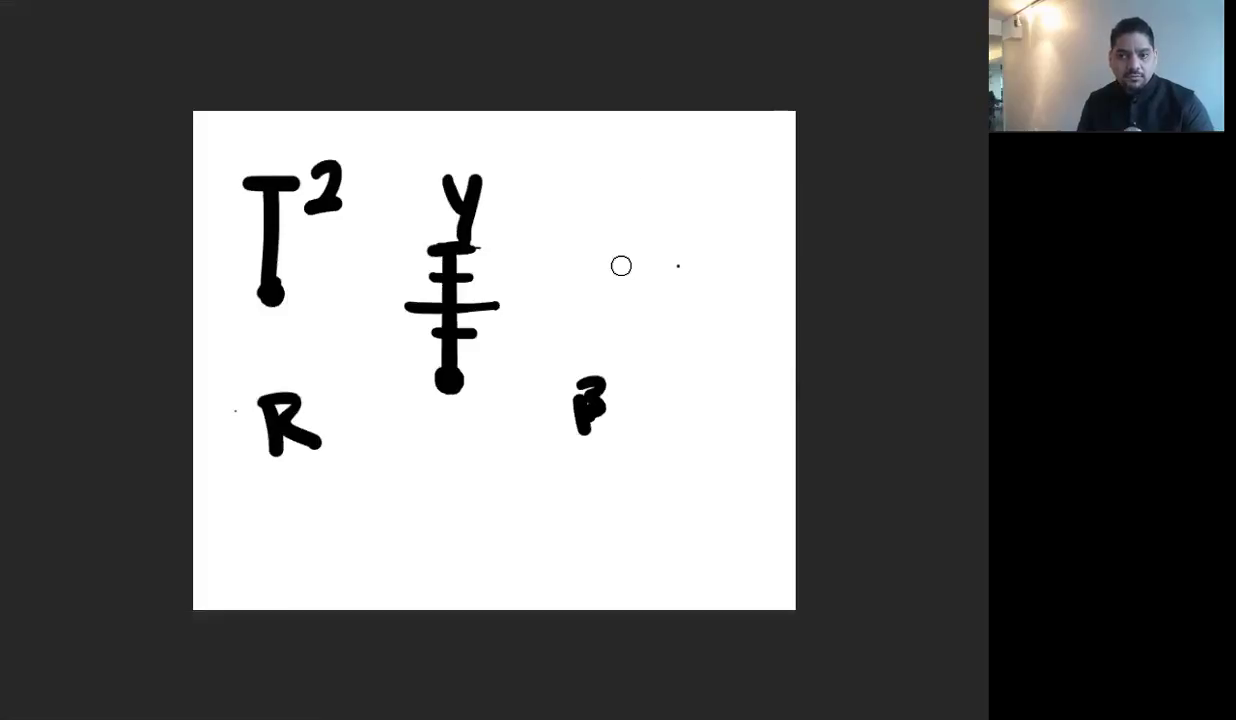
pyautogui.moveTo(620, 216); pyautogui.dragTo(733, 286)
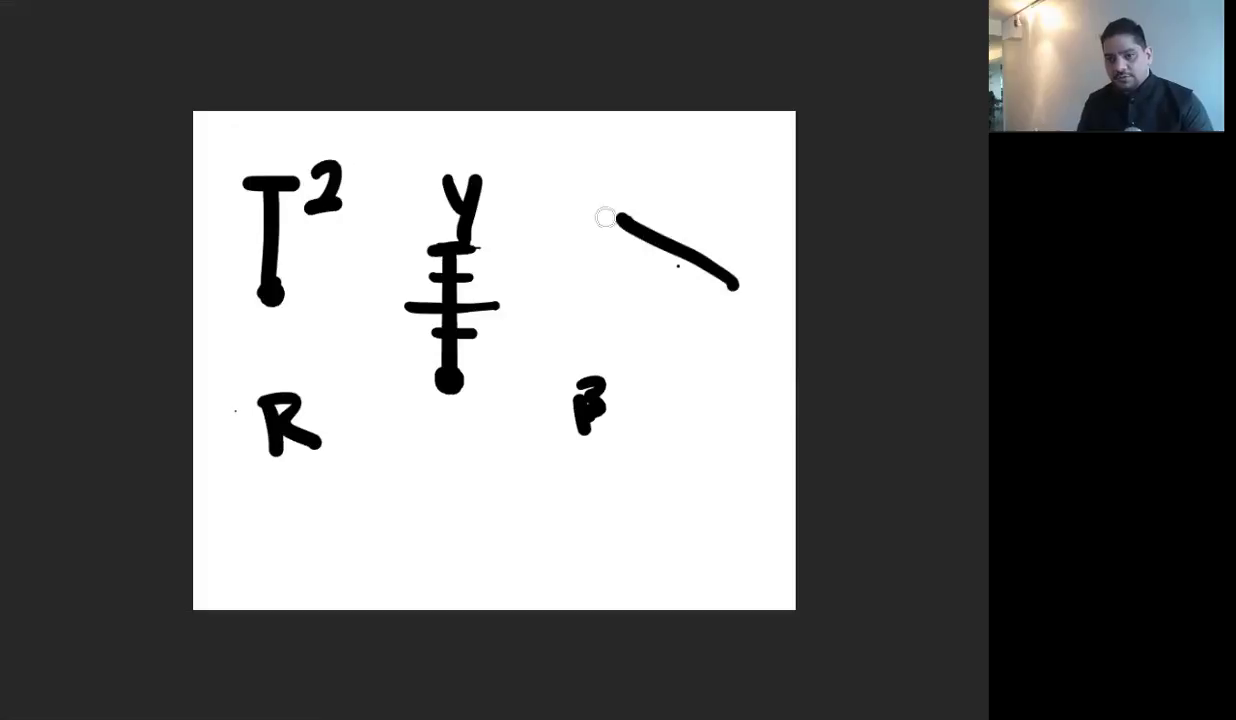
pyautogui.moveTo(612, 208); pyautogui.dragTo(616, 213)
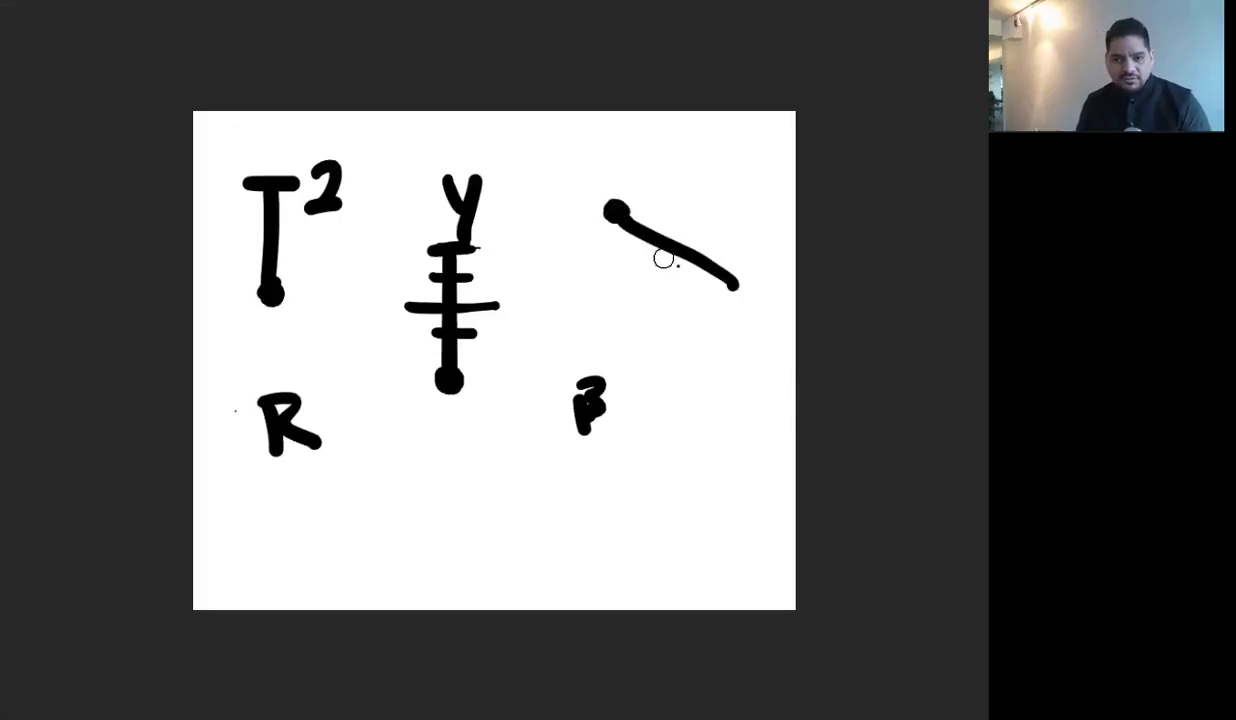
pyautogui.moveTo(664, 256)
pyautogui.mouseDown()
pyautogui.moveTo(679, 228)
pyautogui.moveTo(658, 270)
pyautogui.mouseUp()
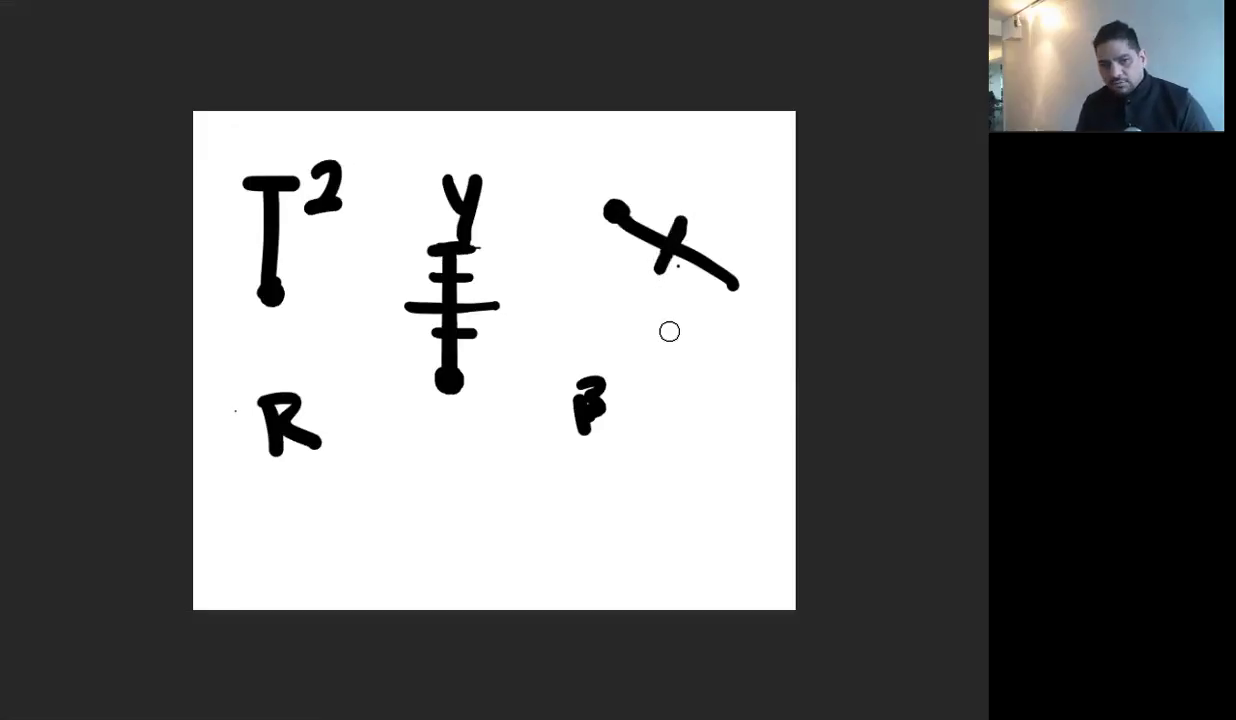
pyautogui.moveTo(703, 219)
pyautogui.mouseDown()
pyautogui.moveTo(704, 237)
pyautogui.moveTo(712, 210)
pyautogui.mouseUp()
pyautogui.click(709, 211)
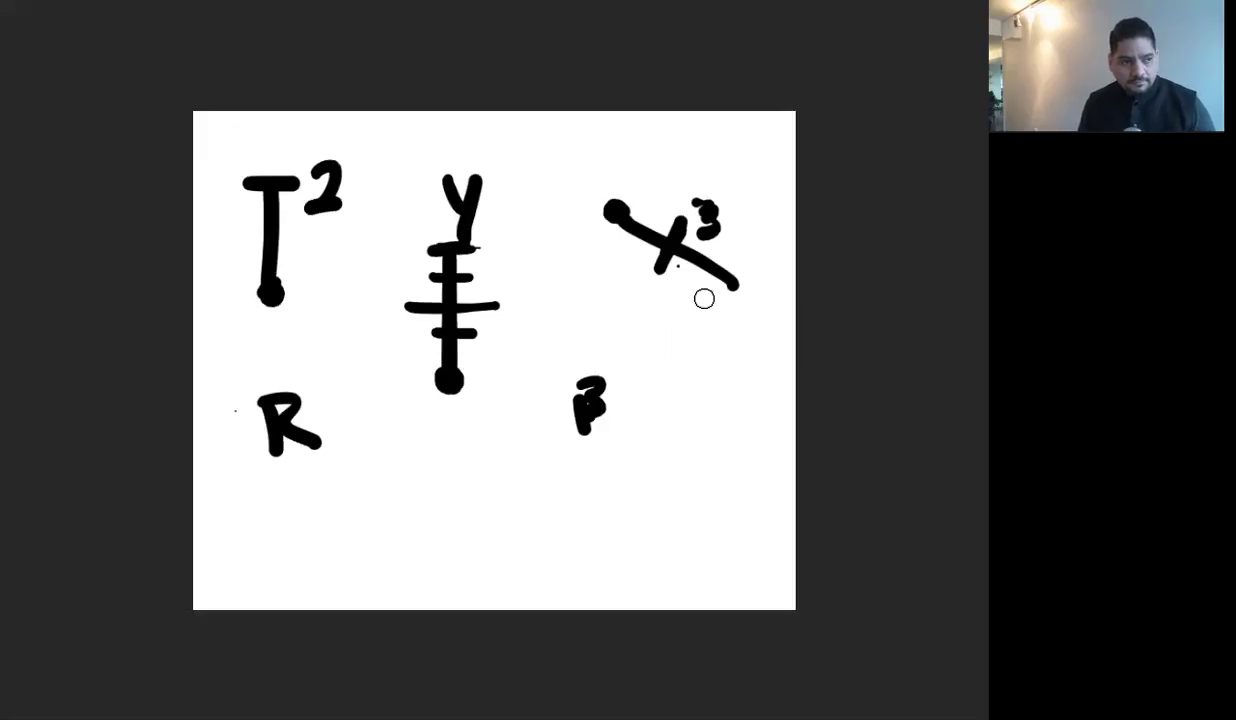
# Clear everything from Layer 37, deselect, and show the panels again
pyautogui.hotkey('ctrl', 'a')
pyautogui.press('Delete')
pyautogui.hotkey('ctrl', 'd')
pyautogui.press('f')
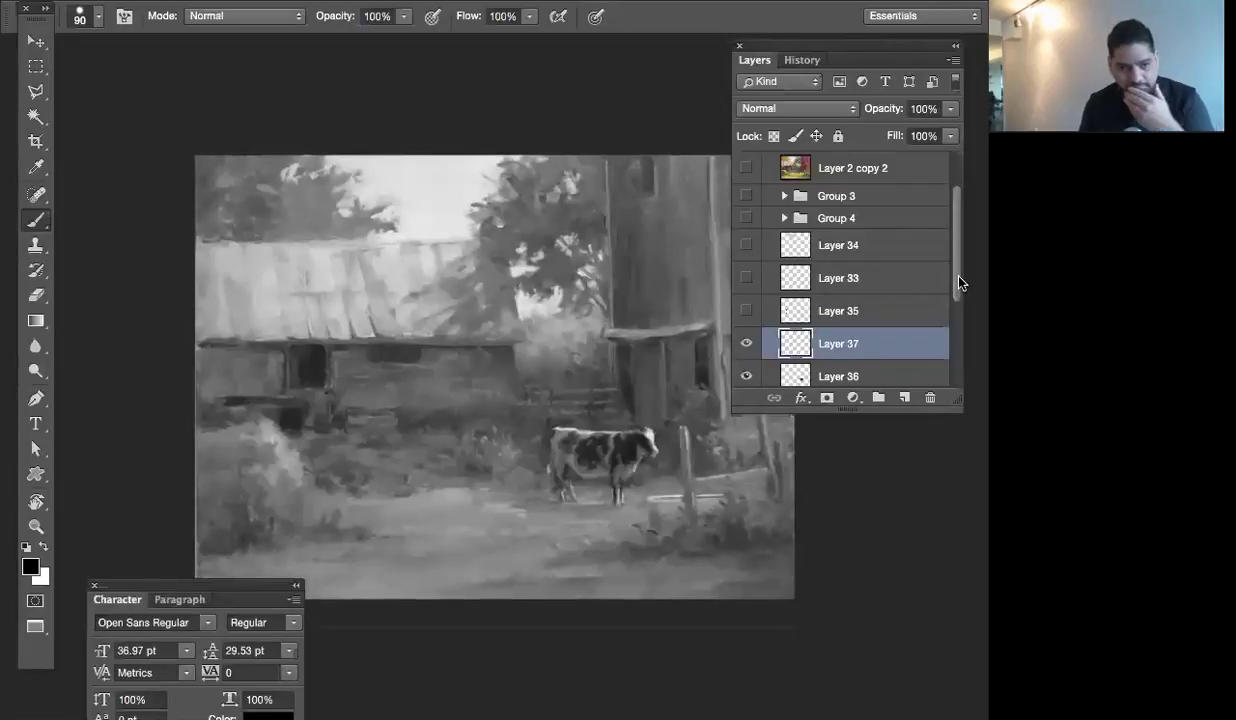
# Hide Layer 37, Layer 36, Layer 2 copy 3 and Layer 2 copy to show the colour barn painting
pyautogui.scroll(-1, 925, 270)
pyautogui.click(745, 321)
pyautogui.click(745, 354)
pyautogui.moveTo(955, 295); pyautogui.dragTo(956, 353)
pyautogui.click(746, 309)
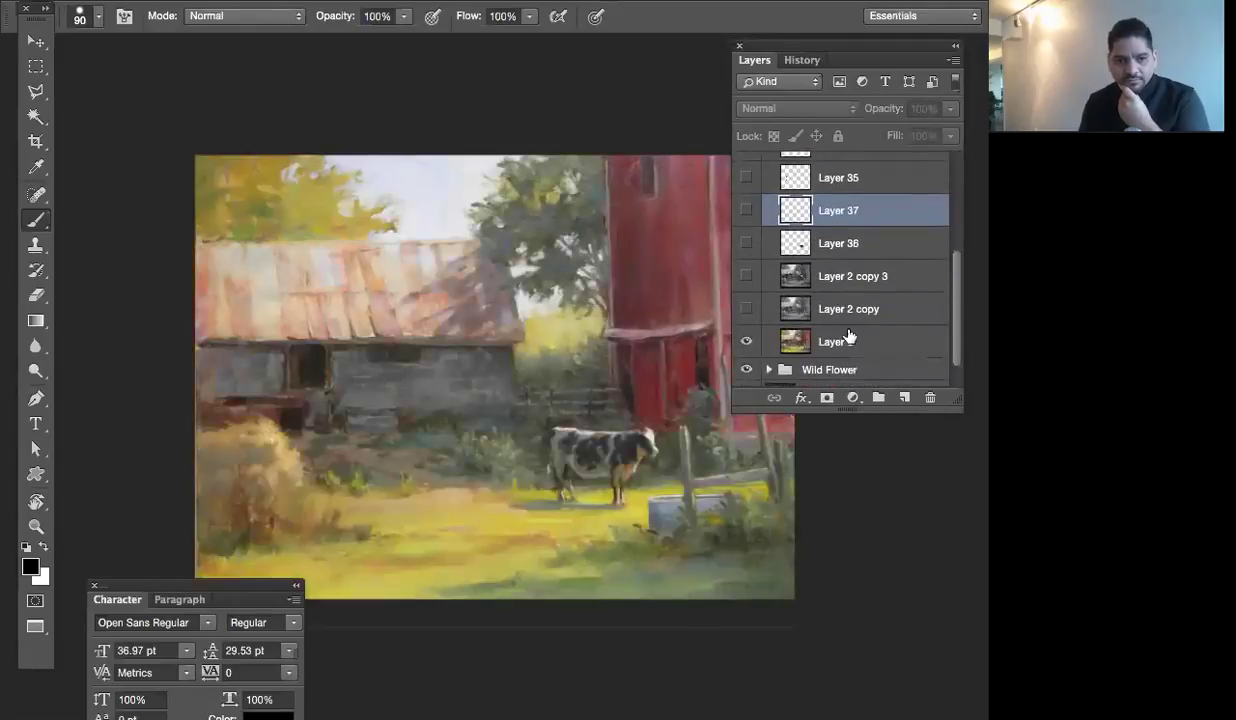
# Add a new layer directly above Layer 2 and fill it with white
pyautogui.click(818, 338)
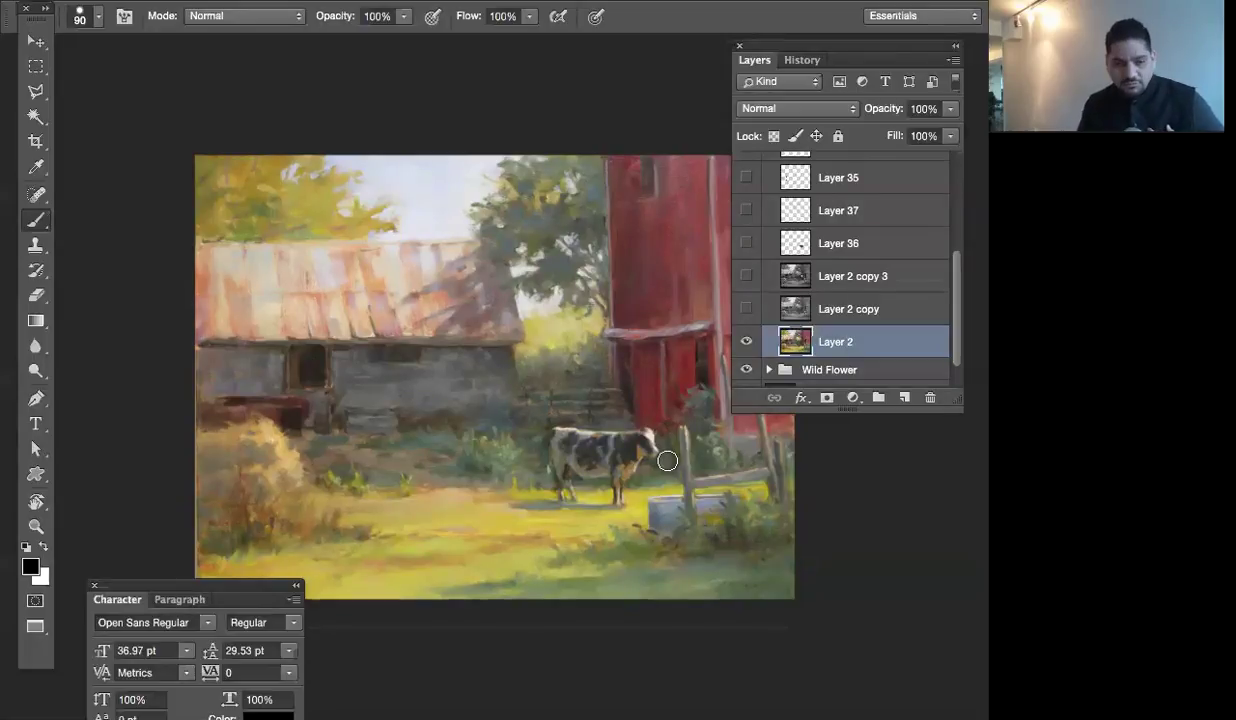
pyautogui.click(903, 400)
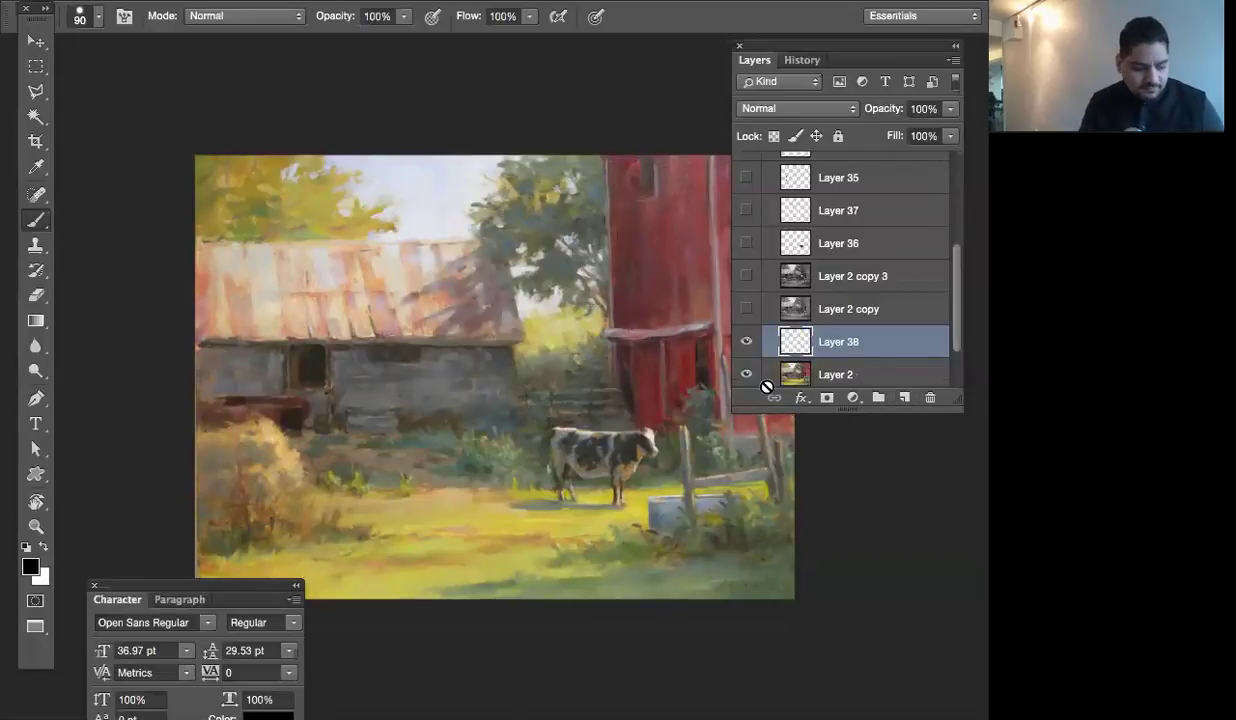
pyautogui.press('super+BackSpace')
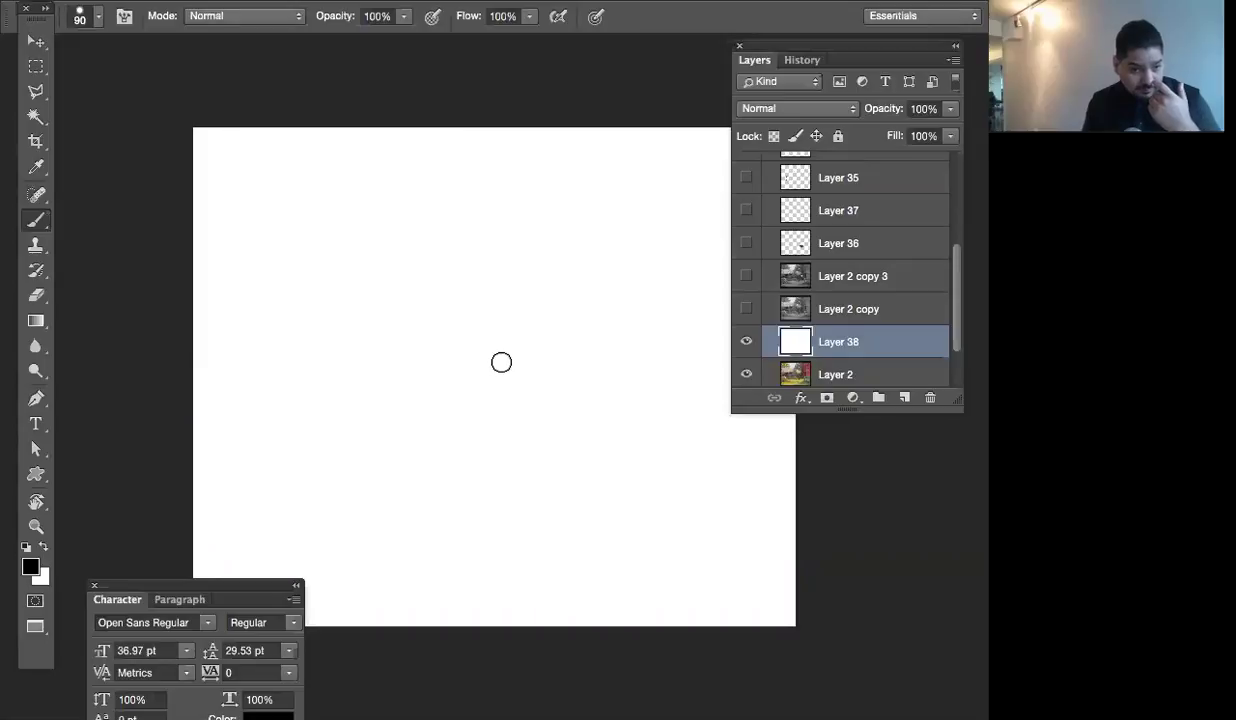
# Sketch a thick black rectangular frame on the white layer with a dark scribbled shape at its centre
pyautogui.moveTo(307, 252)
pyautogui.mouseDown()
pyautogui.moveTo(605, 244)
pyautogui.moveTo(661, 476)
pyautogui.moveTo(352, 480)
pyautogui.moveTo(312, 296)
pyautogui.mouseUp()
pyautogui.moveTo(440, 347)
pyautogui.mouseDown()
pyautogui.moveTo(455, 388)
pyautogui.moveTo(543, 395)
pyautogui.moveTo(535, 352)
pyautogui.mouseUp()
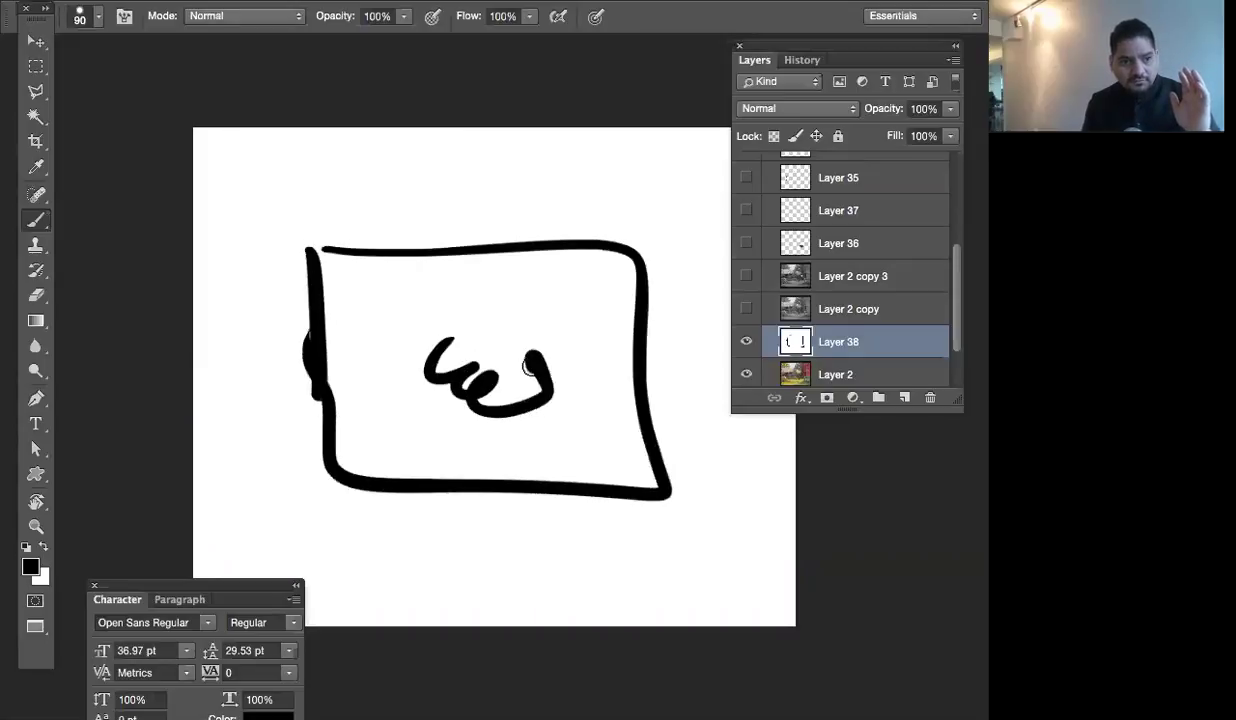
pyautogui.moveTo(305, 250)
pyautogui.mouseDown()
pyautogui.moveTo(661, 240)
pyautogui.moveTo(646, 497)
pyautogui.moveTo(675, 503)
pyautogui.moveTo(302, 473)
pyautogui.moveTo(325, 265)
pyautogui.mouseUp()
pyautogui.moveTo(329, 358); pyautogui.dragTo(331, 497)
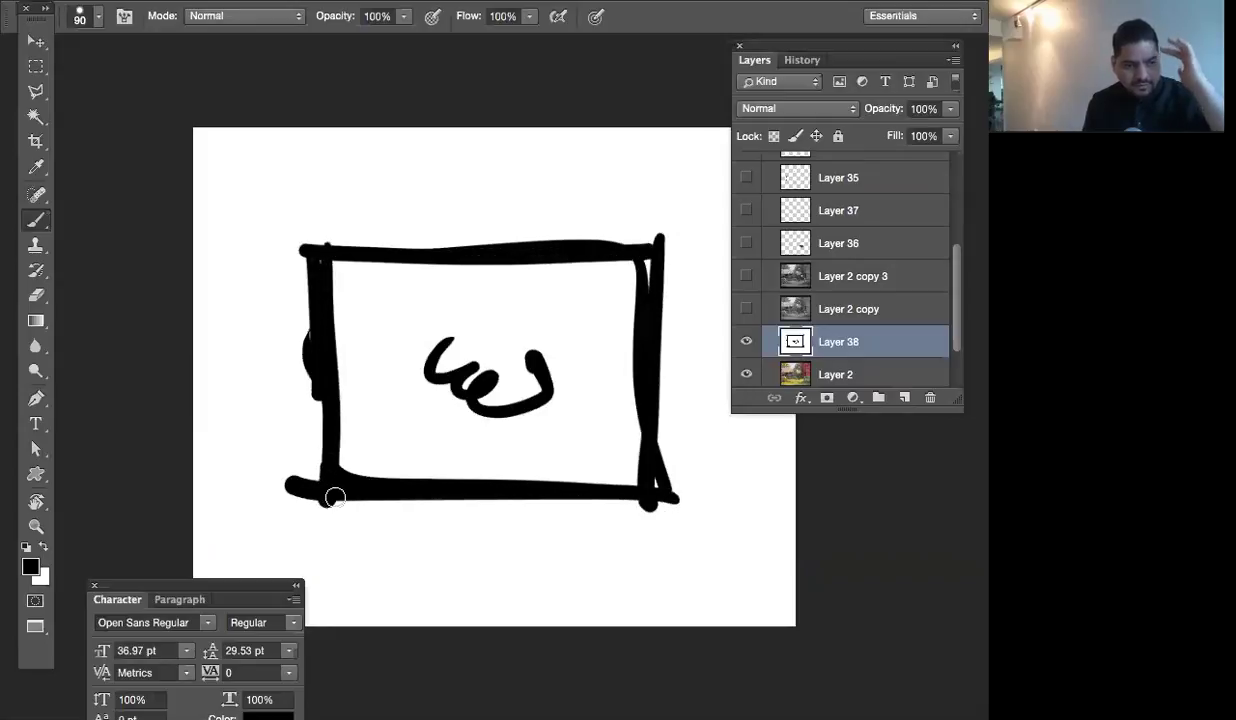
pyautogui.moveTo(488, 353)
pyautogui.mouseDown()
pyautogui.moveTo(513, 367)
pyautogui.moveTo(498, 373)
pyautogui.moveTo(520, 408)
pyautogui.moveTo(494, 419)
pyautogui.moveTo(566, 342)
pyautogui.mouseUp()
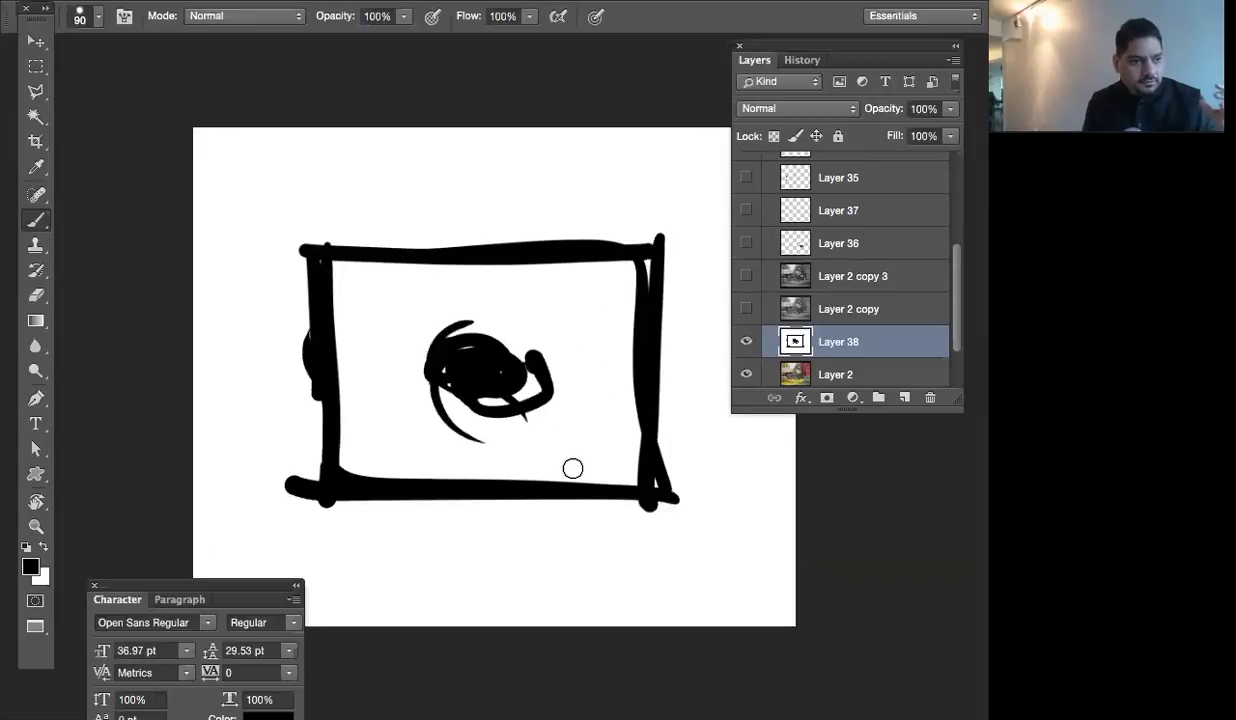
# Reset Layer 38 to plain white and sketch overlapping outlined shapes, a dark scribble at their junction and a heavy frame around them
pyautogui.hotkey('ctrl', 'a')
pyautogui.press('Delete')
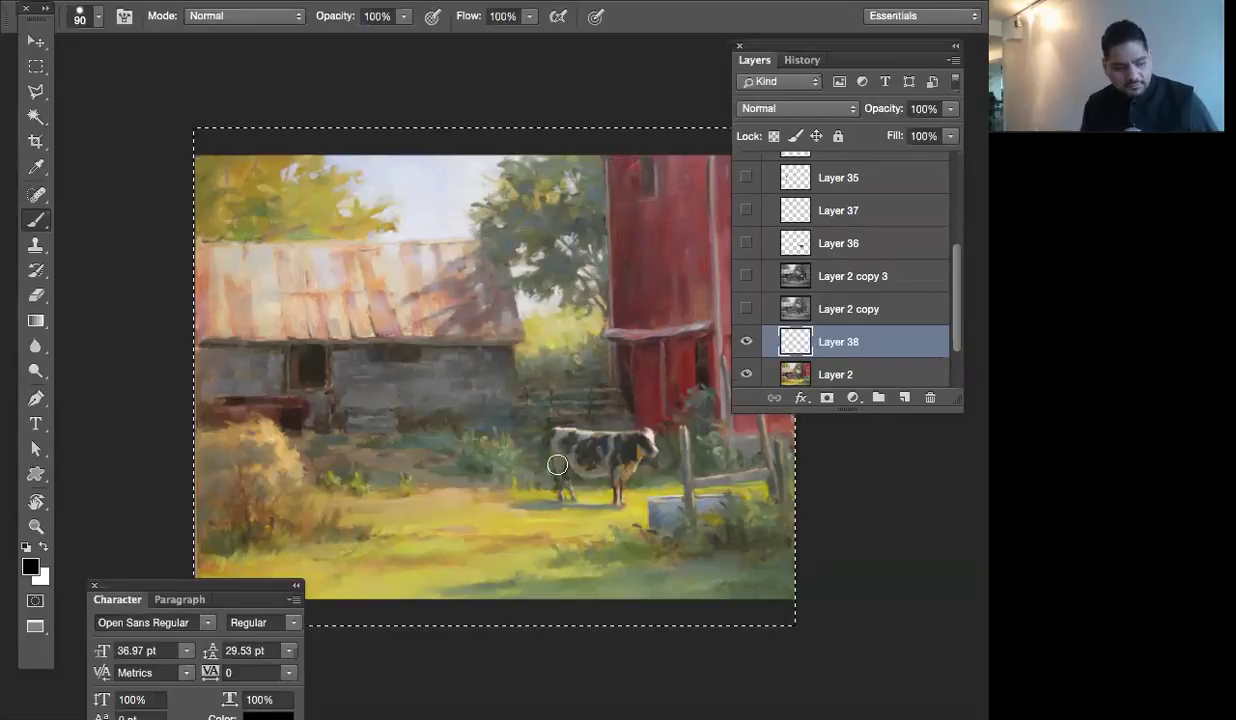
pyautogui.hotkey('ctrl', 'BackSpace')
pyautogui.hotkey('ctrl', 'd')
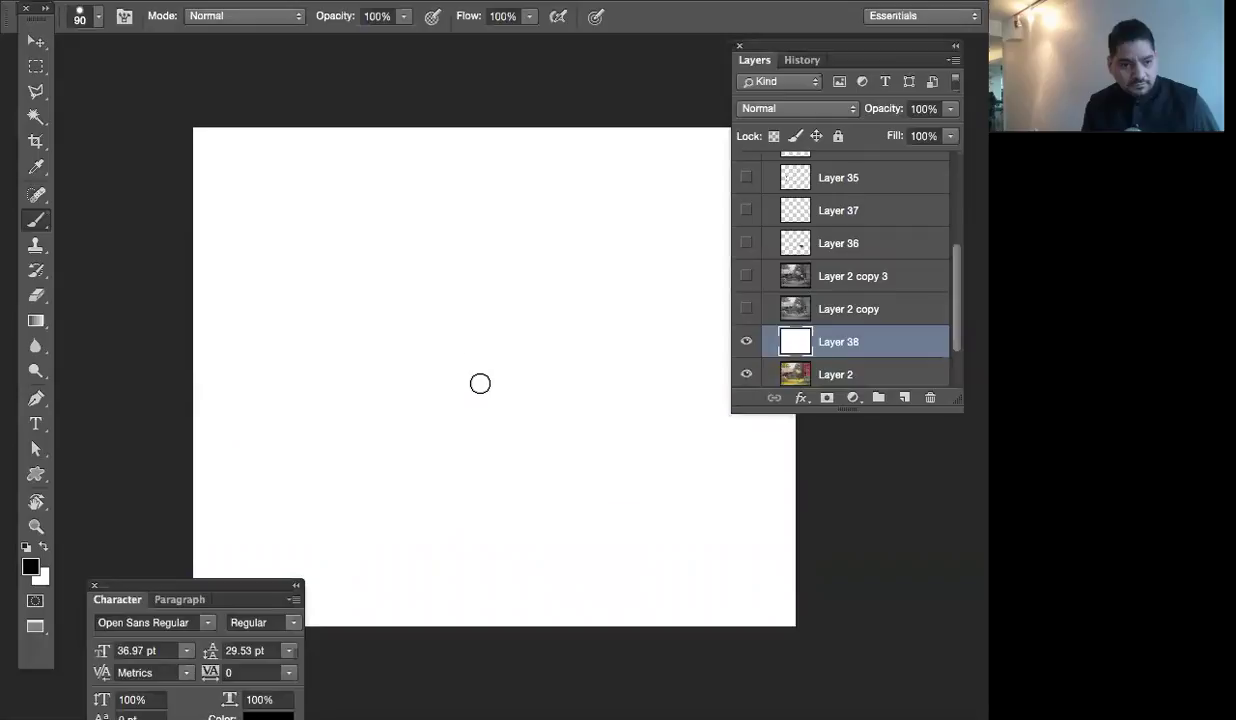
pyautogui.moveTo(533, 394)
pyautogui.mouseDown()
pyautogui.moveTo(487, 403)
pyautogui.moveTo(547, 381)
pyautogui.moveTo(481, 413)
pyautogui.moveTo(522, 353)
pyautogui.moveTo(517, 381)
pyautogui.moveTo(528, 385)
pyautogui.moveTo(503, 411)
pyautogui.moveTo(438, 376)
pyautogui.moveTo(545, 357)
pyautogui.moveTo(538, 417)
pyautogui.moveTo(458, 370)
pyautogui.moveTo(531, 382)
pyautogui.moveTo(479, 382)
pyautogui.moveTo(531, 397)
pyautogui.moveTo(479, 422)
pyautogui.moveTo(543, 407)
pyautogui.moveTo(515, 313)
pyautogui.moveTo(281, 284)
pyautogui.moveTo(268, 333)
pyautogui.moveTo(393, 427)
pyautogui.moveTo(548, 418)
pyautogui.moveTo(497, 194)
pyautogui.moveTo(287, 188)
pyautogui.moveTo(293, 572)
pyautogui.moveTo(395, 575)
pyautogui.moveTo(516, 432)
pyautogui.moveTo(511, 331)
pyautogui.moveTo(536, 259)
pyautogui.moveTo(659, 223)
pyautogui.moveTo(721, 370)
pyautogui.moveTo(724, 470)
pyautogui.moveTo(507, 450)
pyautogui.mouseUp()
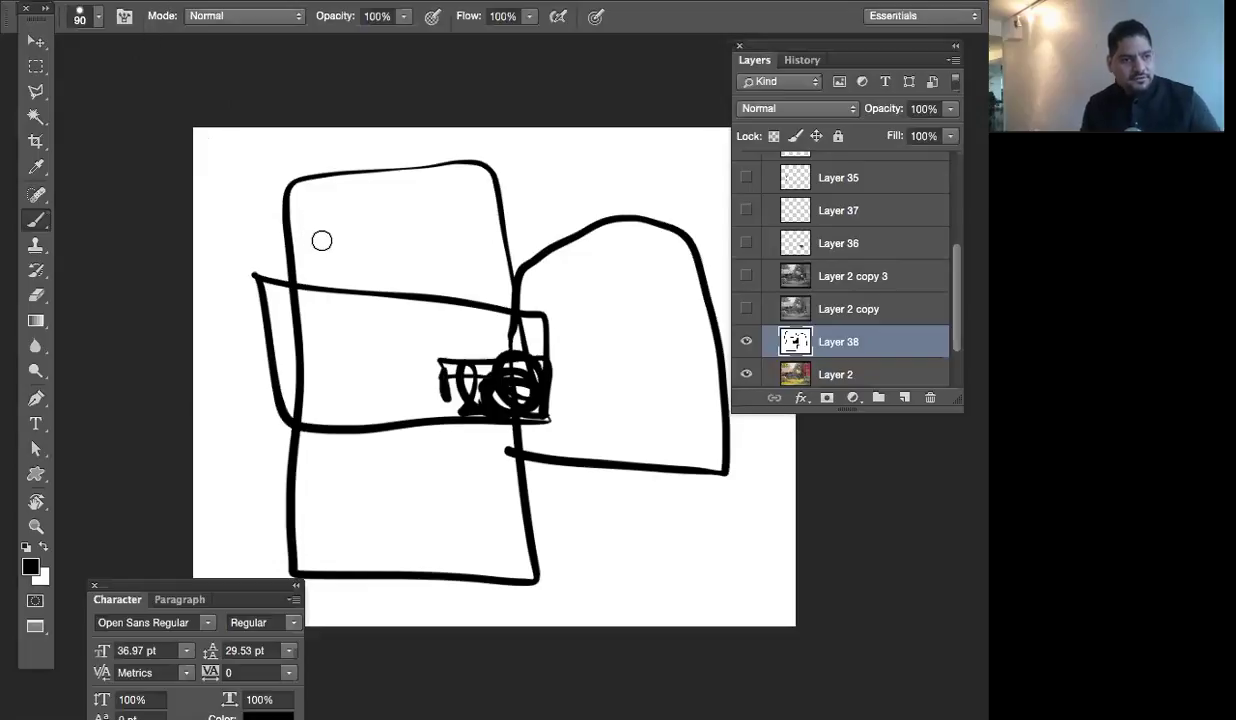
pyautogui.moveTo(231, 175)
pyautogui.mouseDown()
pyautogui.moveTo(694, 196)
pyautogui.moveTo(696, 594)
pyautogui.moveTo(701, 571)
pyautogui.moveTo(234, 564)
pyautogui.moveTo(205, 155)
pyautogui.mouseUp()
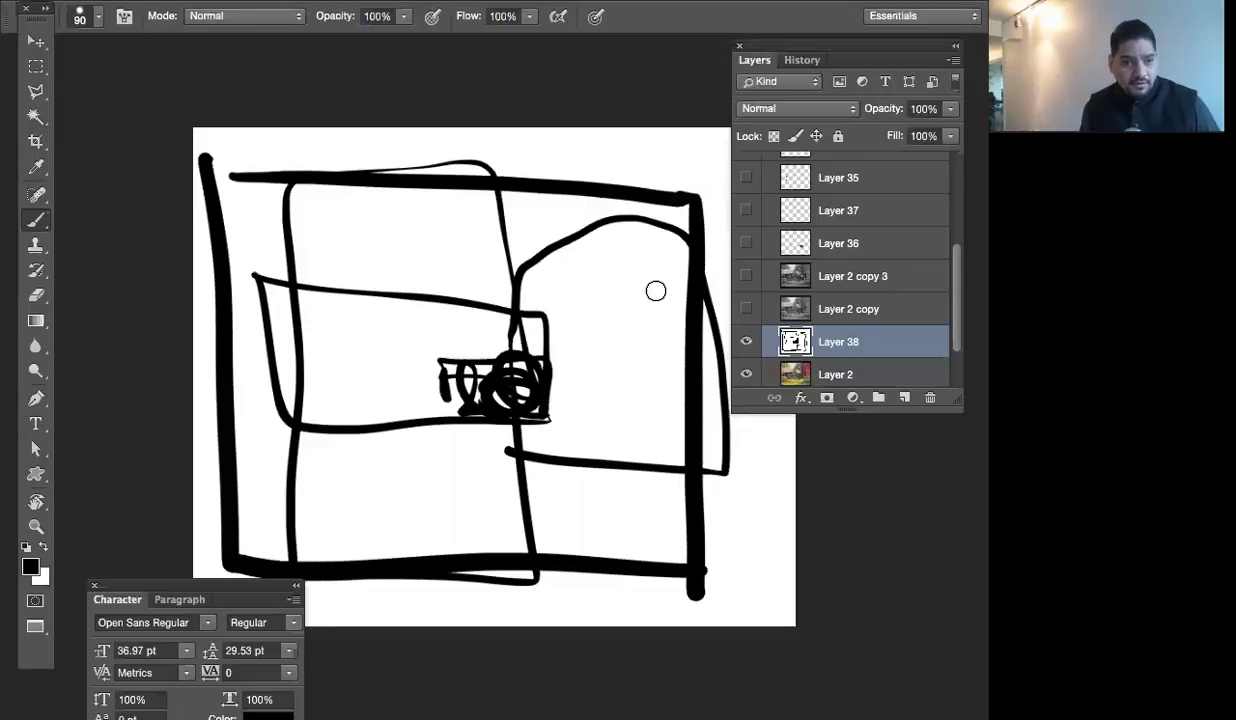
# Hide Layer 38 and add a new layer directly above Layer 2, moving the layer list clear of the painting
pyautogui.click(746, 343)
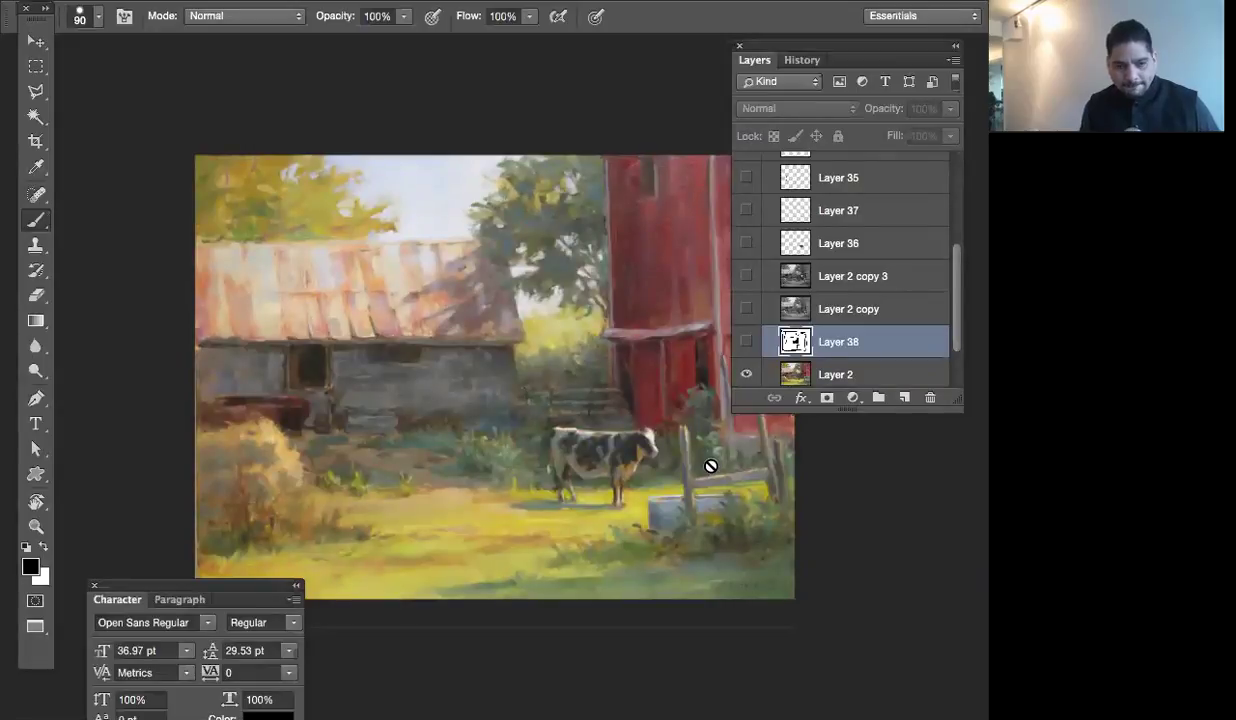
pyautogui.click(862, 373)
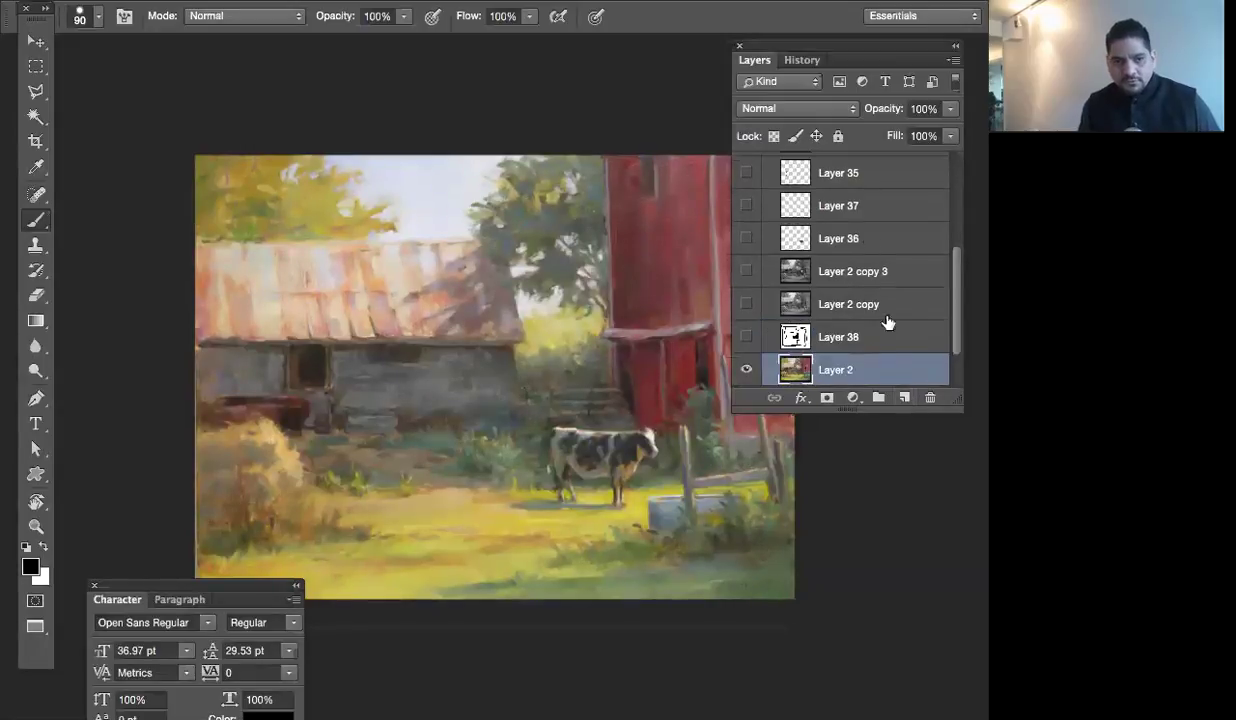
pyautogui.moveTo(918, 60); pyautogui.dragTo(877, 59)
pyautogui.click(950, 406)
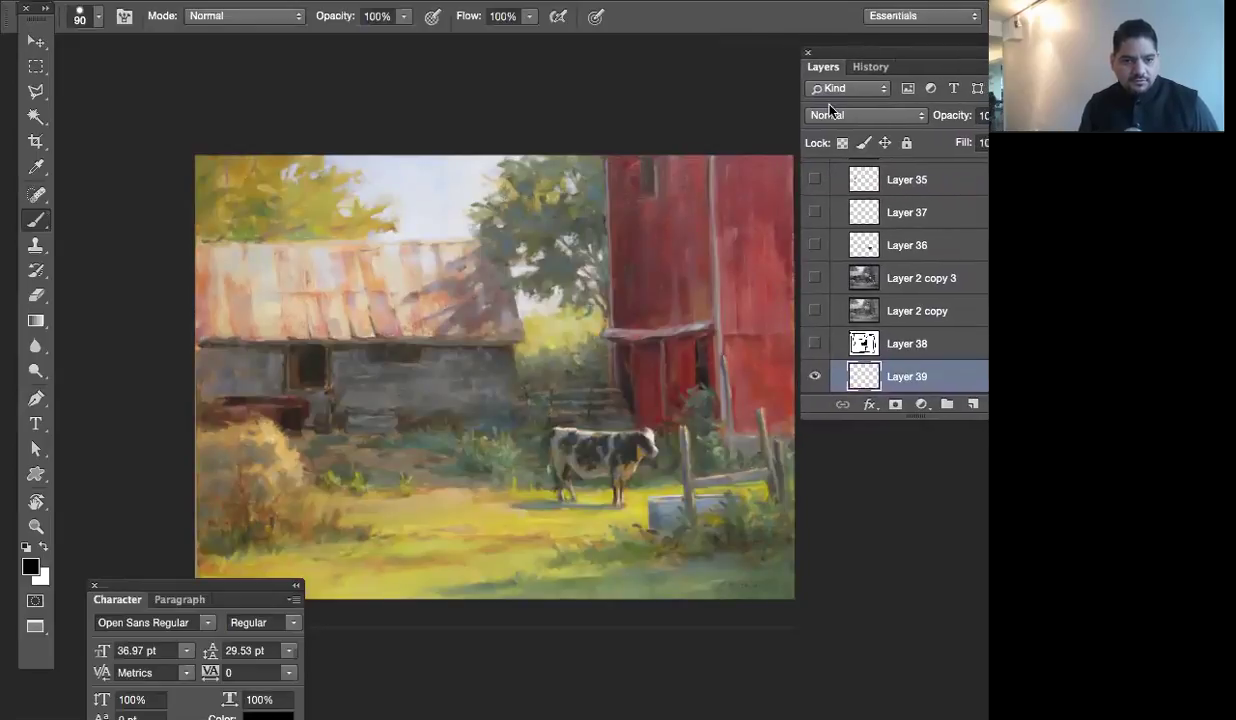
pyautogui.moveTo(690, 426); pyautogui.dragTo(640, 411)
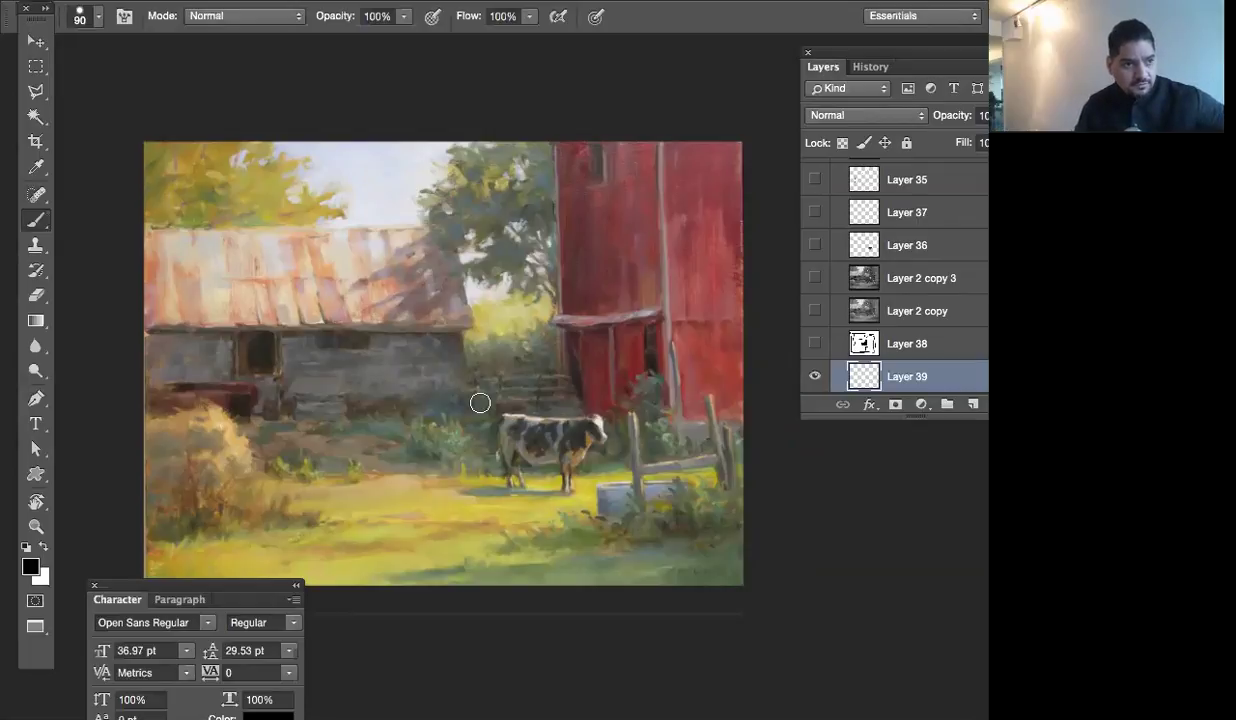
pyautogui.moveTo(497, 409)
pyautogui.mouseDown()
pyautogui.moveTo(605, 407)
pyautogui.moveTo(606, 462)
pyautogui.moveTo(604, 489)
pyautogui.moveTo(492, 487)
pyautogui.mouseUp()
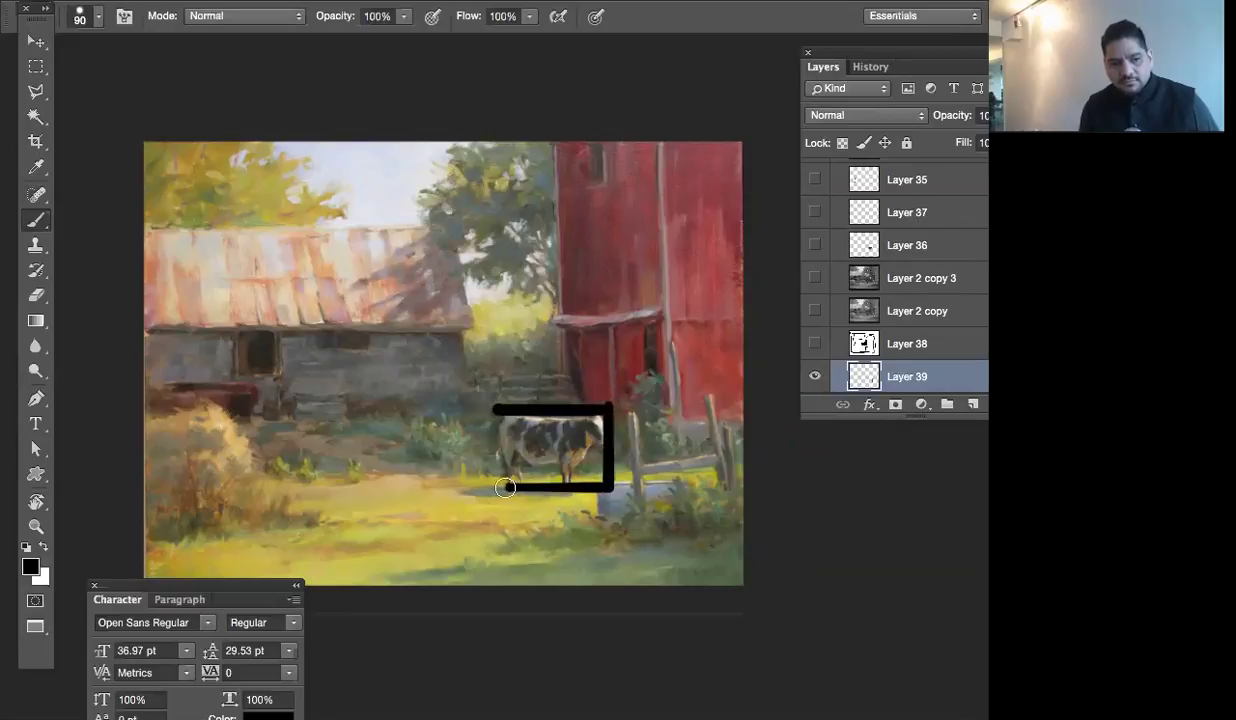
pyautogui.moveTo(491, 412); pyautogui.dragTo(488, 488)
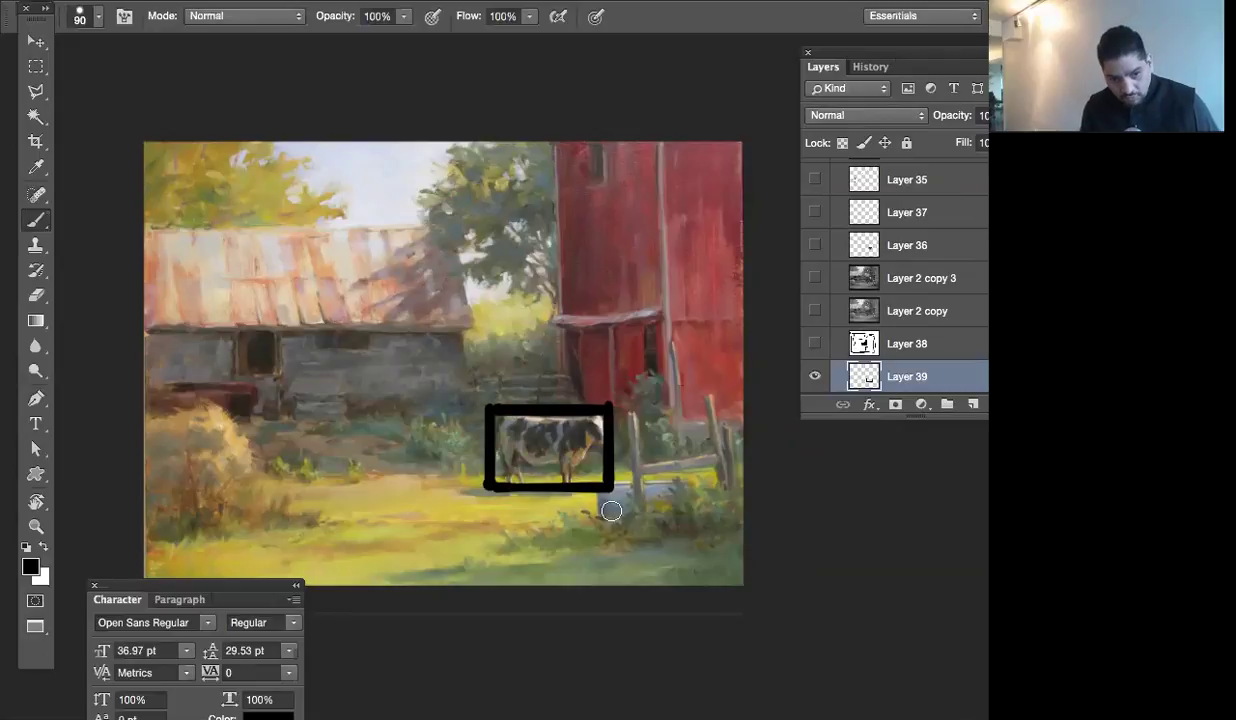
pyautogui.hotkey('ctrl', 'a')
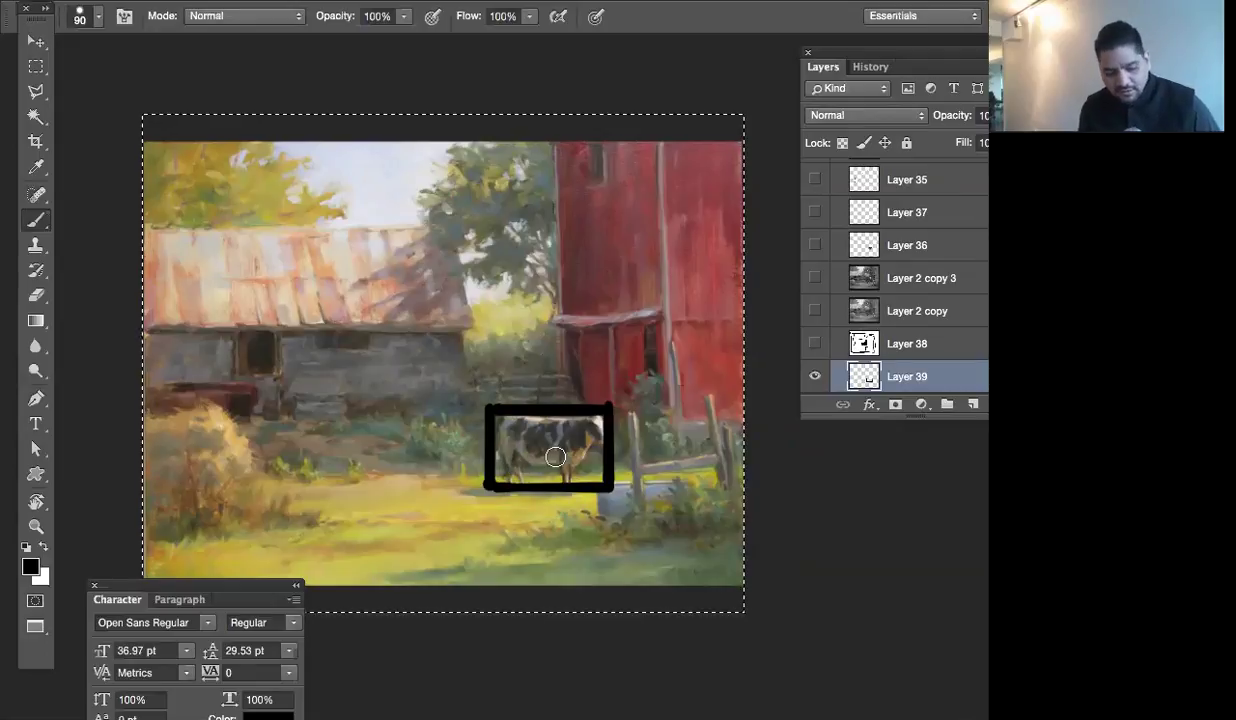
pyautogui.press('Delete')
pyautogui.hotkey('ctrl', 'd')
# Paint a thin black rectangle around the cow's body with a size 35 brush
pyautogui.press('[')
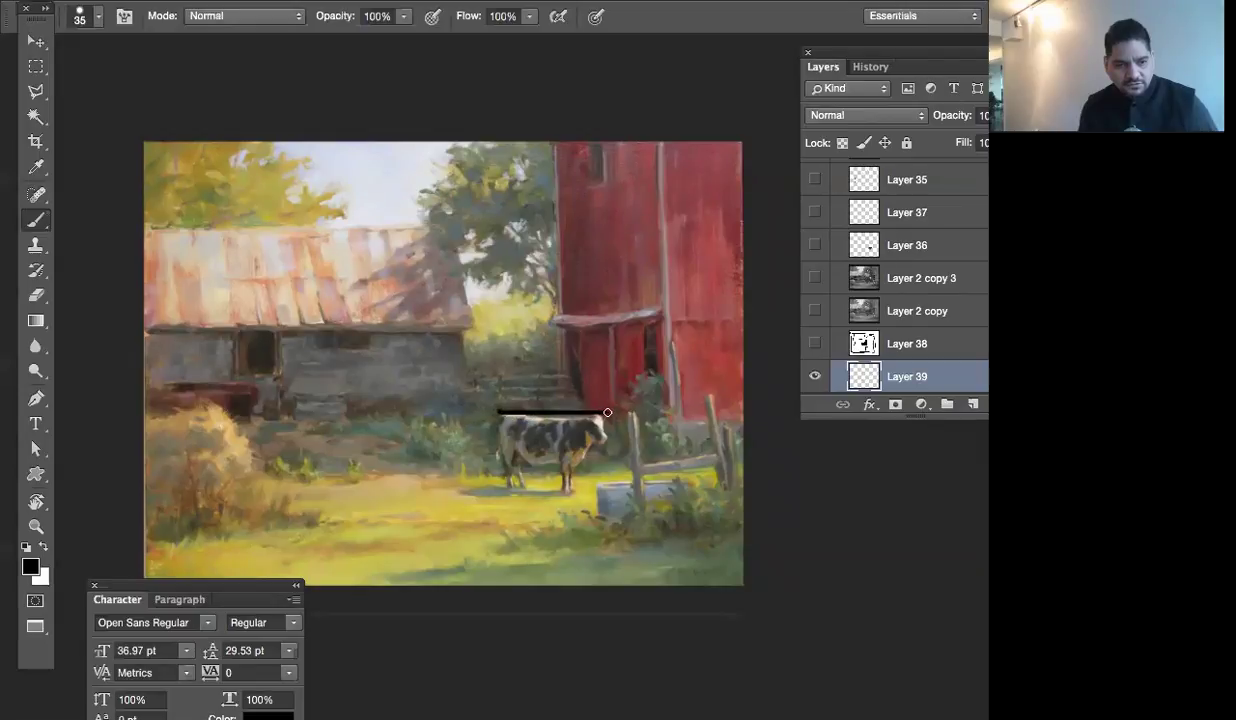
pyautogui.moveTo(604, 464); pyautogui.dragTo(555, 470)
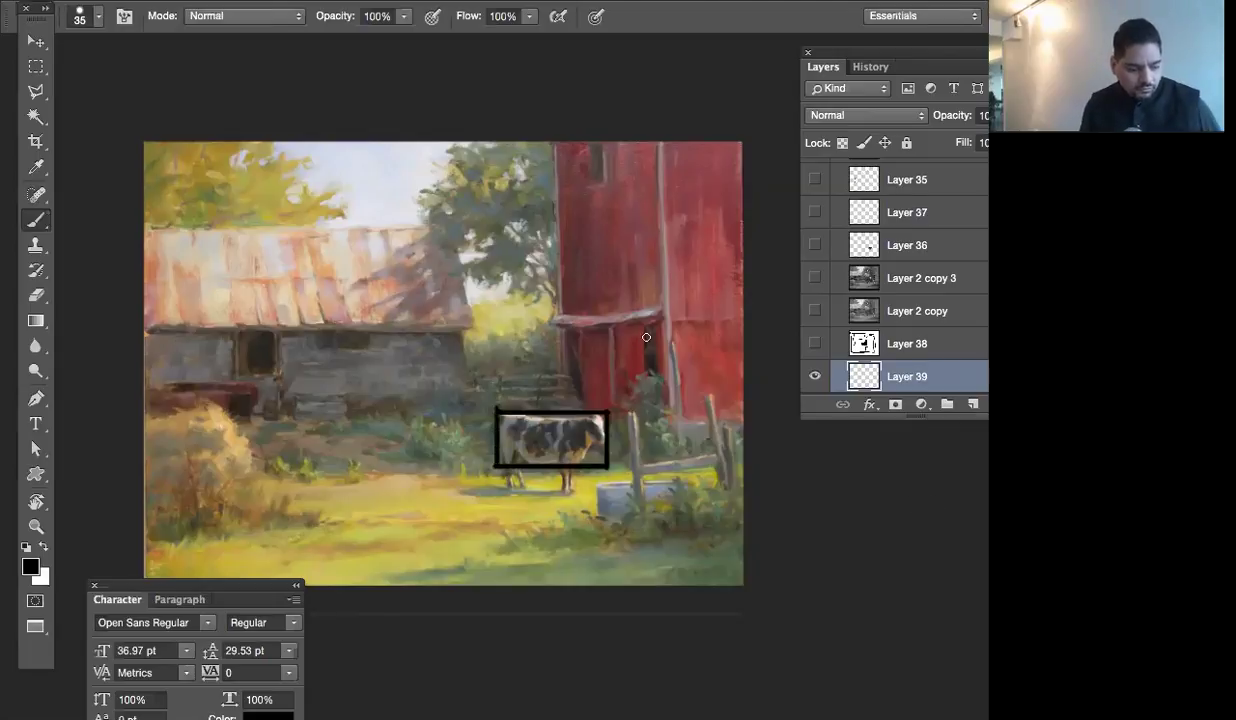
# Duplicate the cow's rectangle and transform the copy into a narrow upright rectangle over the cow's head
pyautogui.press('v')
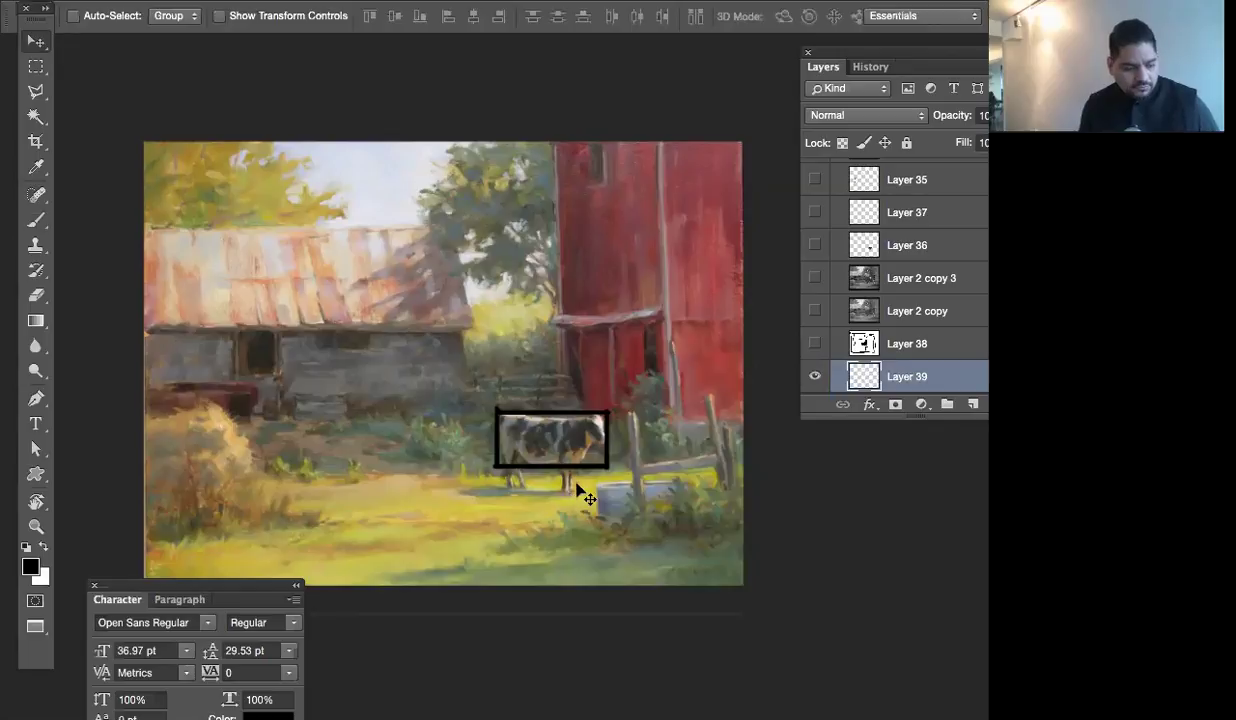
pyautogui.moveTo(580, 488)
pyautogui.mouseDown()
pyautogui.moveTo(590, 478)
pyautogui.moveTo(585, 487)
pyautogui.mouseUp()
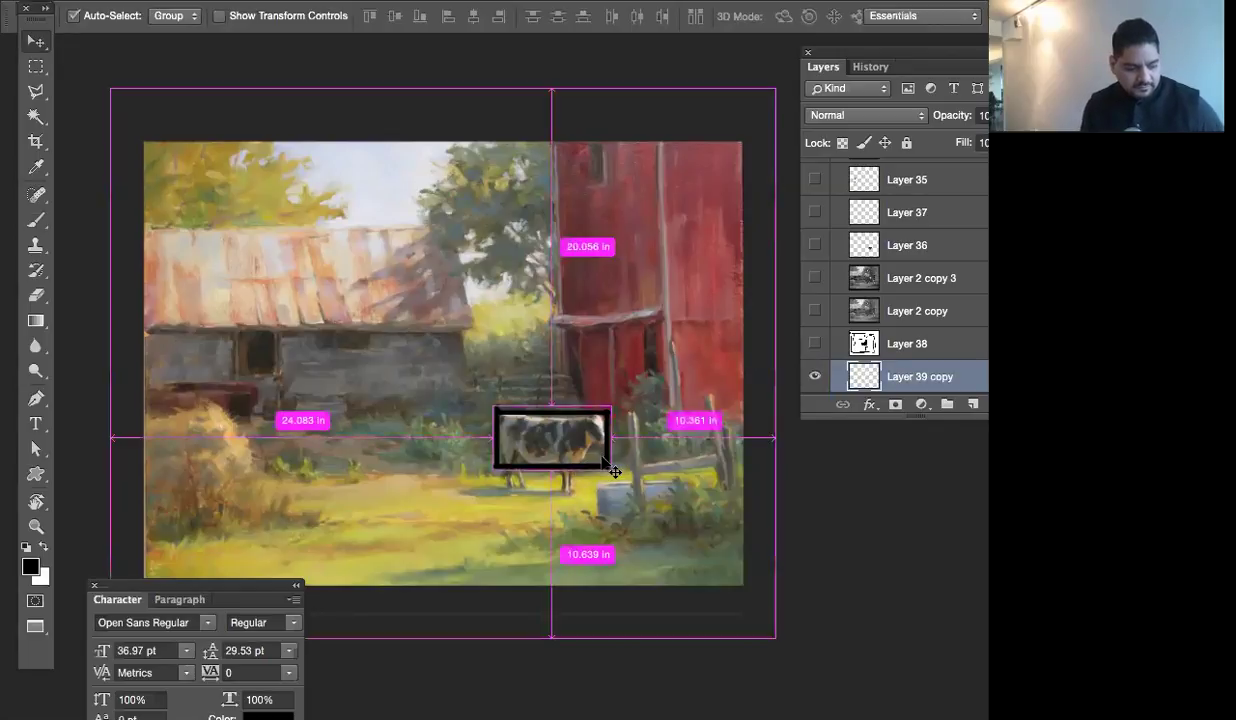
pyautogui.hotkey('ctrl', 't')
pyautogui.moveTo(640, 378); pyautogui.dragTo(586, 426)
pyautogui.press('Return')
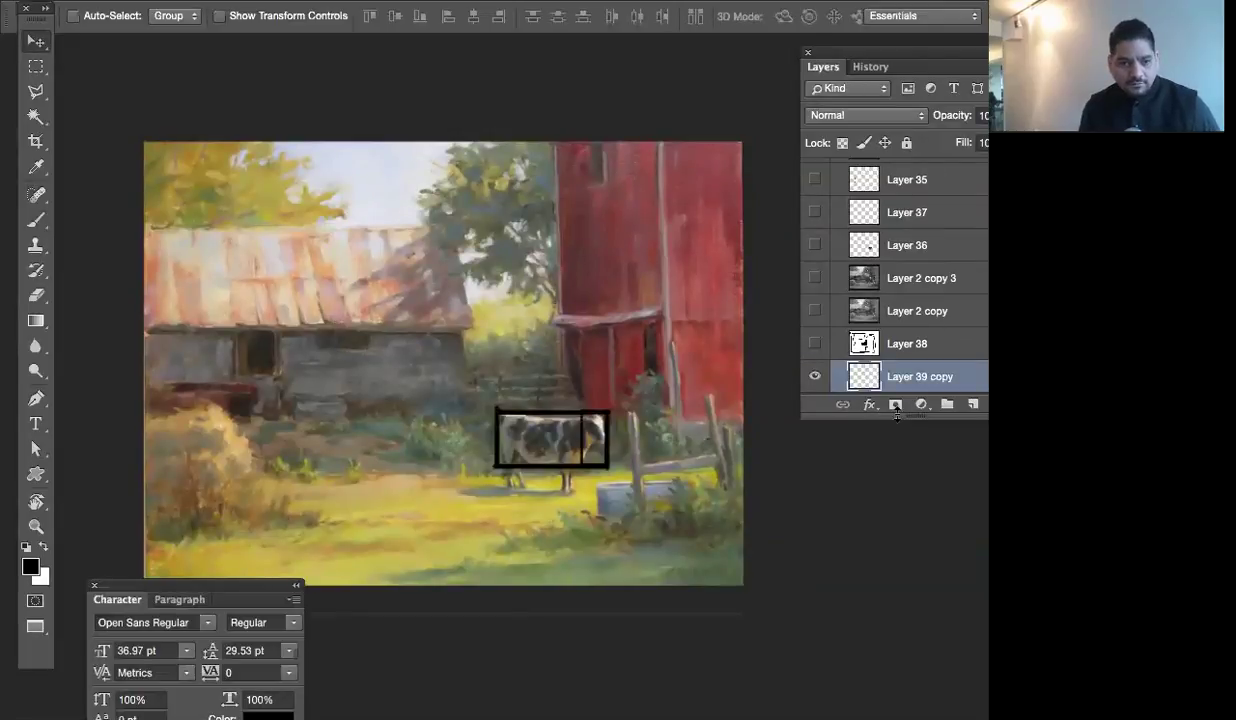
# Duplicate Layer 39, rotate and enlarge the copy into a tall upright rectangle, and align its base with the bottom of the cow's rectangle
pyautogui.moveTo(912, 419); pyautogui.dragTo(873, 549)
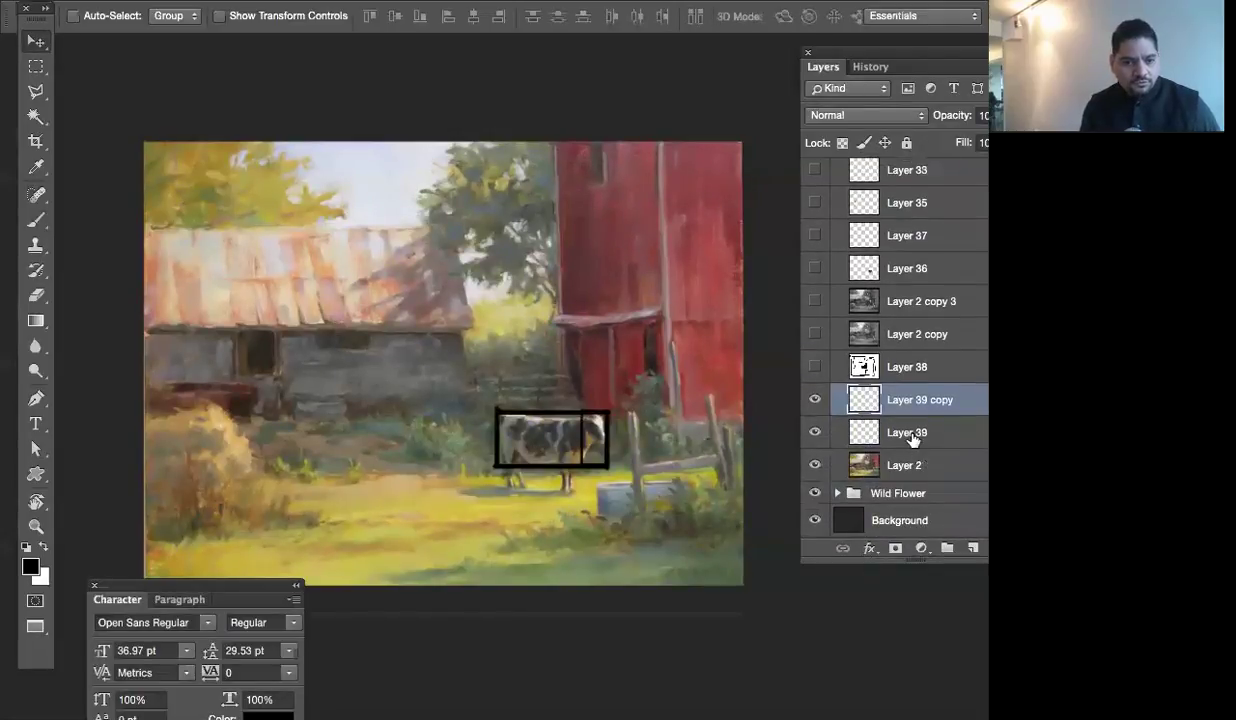
pyautogui.click(912, 438)
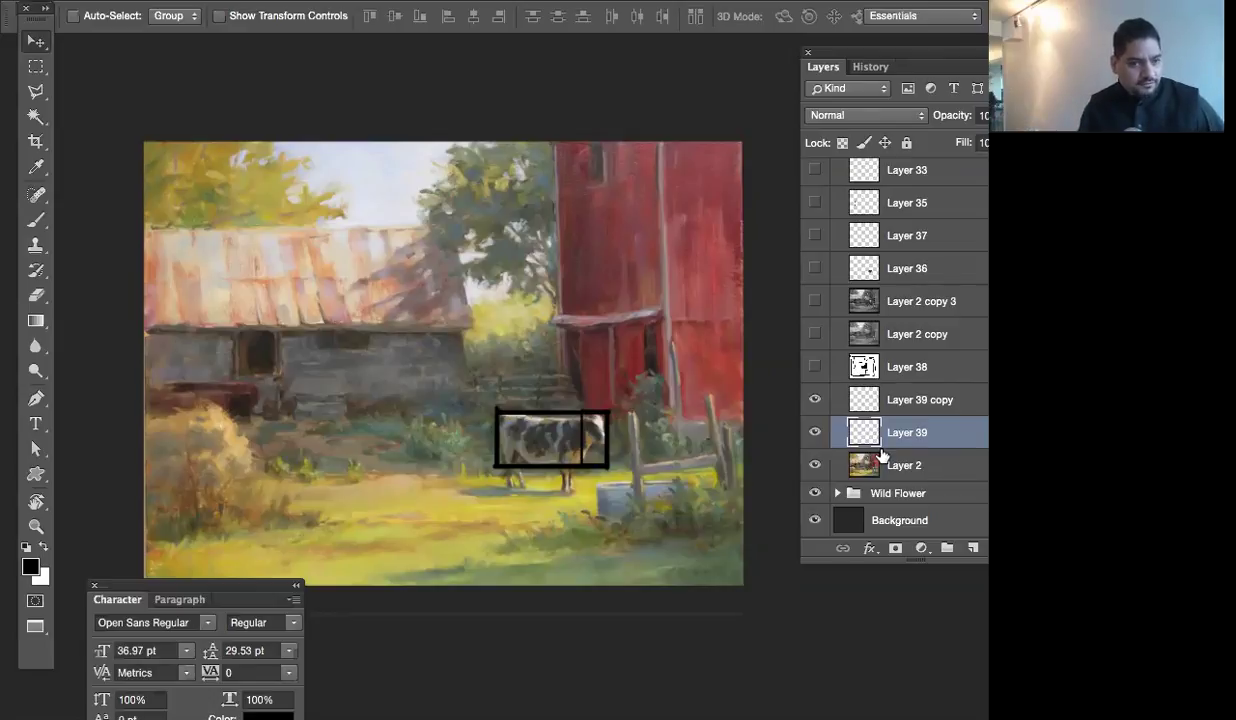
pyautogui.press('super+j')
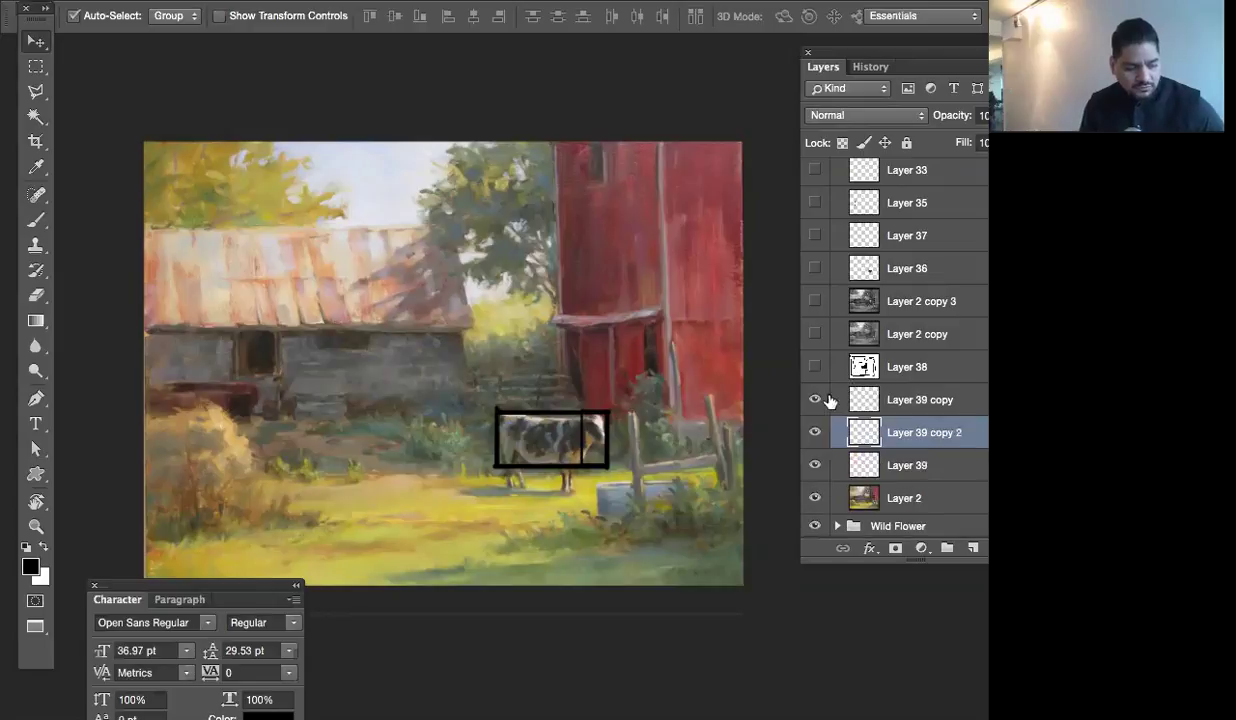
pyautogui.press('super+t')
pyautogui.moveTo(655, 465); pyautogui.dragTo(578, 264)
pyautogui.moveTo(583, 378); pyautogui.dragTo(646, 350)
pyautogui.press('Return')
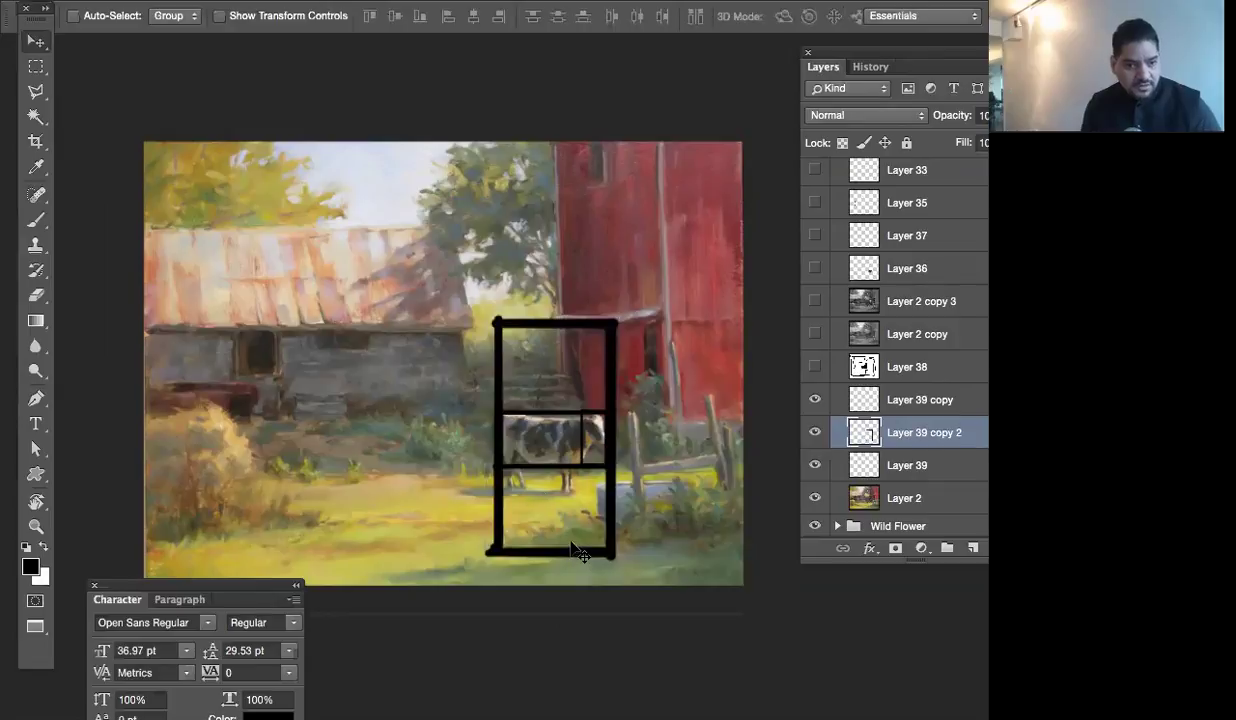
pyautogui.moveTo(569, 552); pyautogui.dragTo(567, 456)
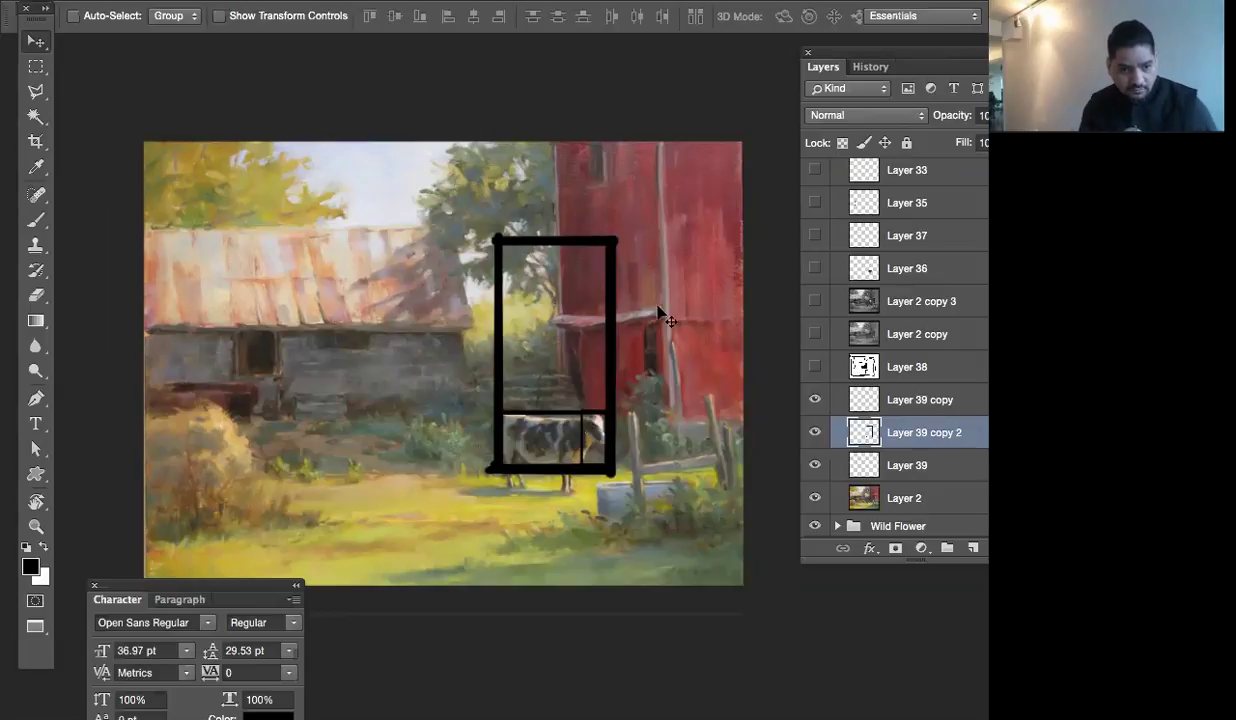
# Duplicate the tall rectangle, rotate it -90 degrees, scale it to about 211% and place it across the barns, ending beside the cow's head
pyautogui.moveTo(733, 387); pyautogui.dragTo(718, 400)
pyautogui.hotkey('ctrl', 't')
pyautogui.moveTo(431, 216); pyautogui.dragTo(373, 476)
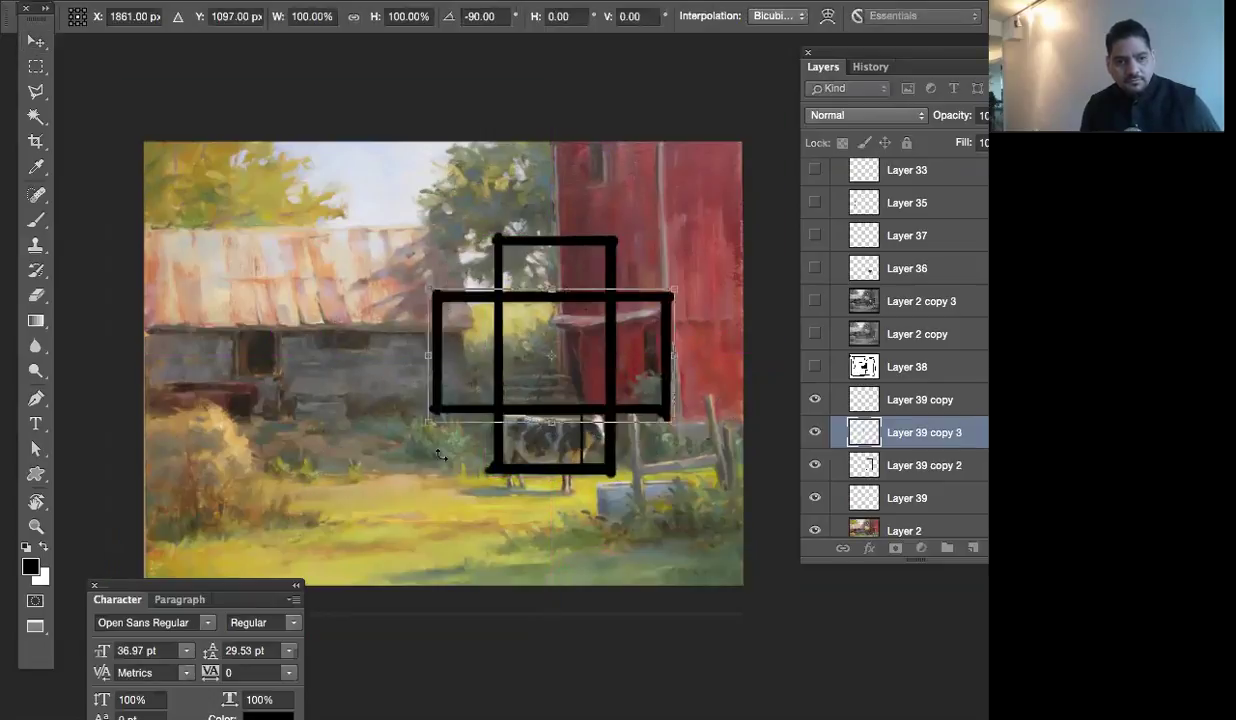
pyautogui.moveTo(430, 420); pyautogui.dragTo(336, 534)
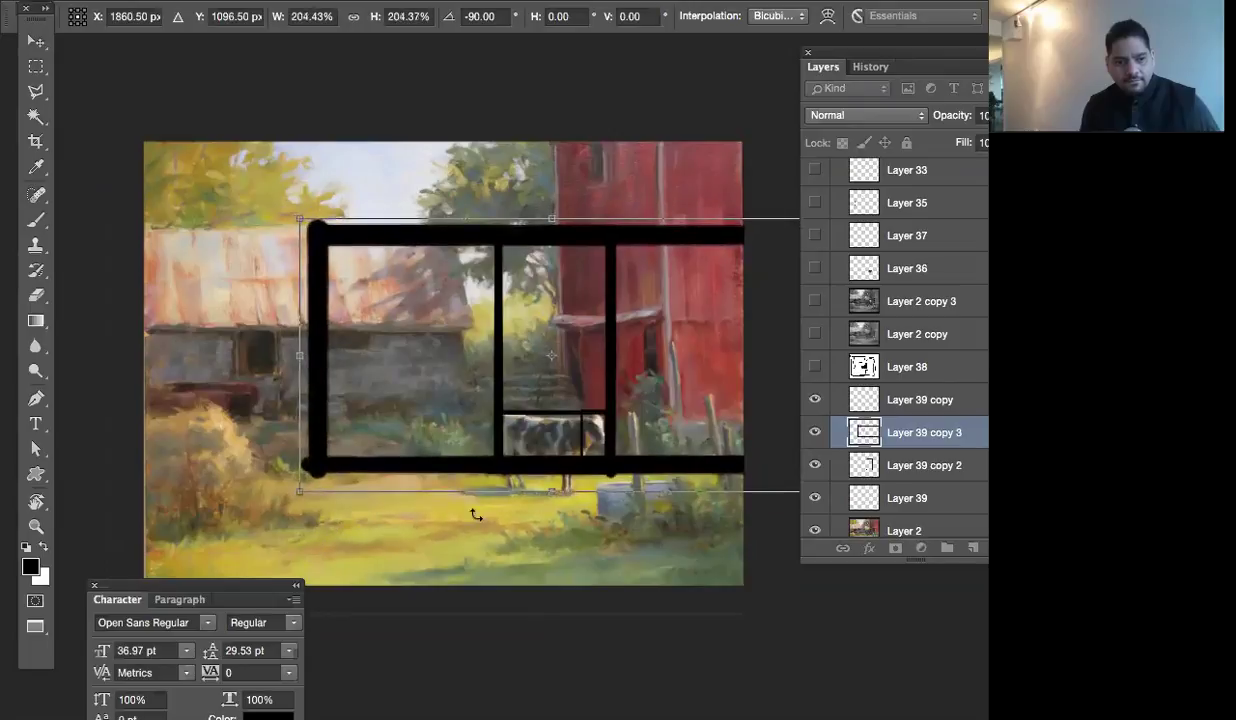
pyautogui.moveTo(296, 495); pyautogui.dragTo(281, 505)
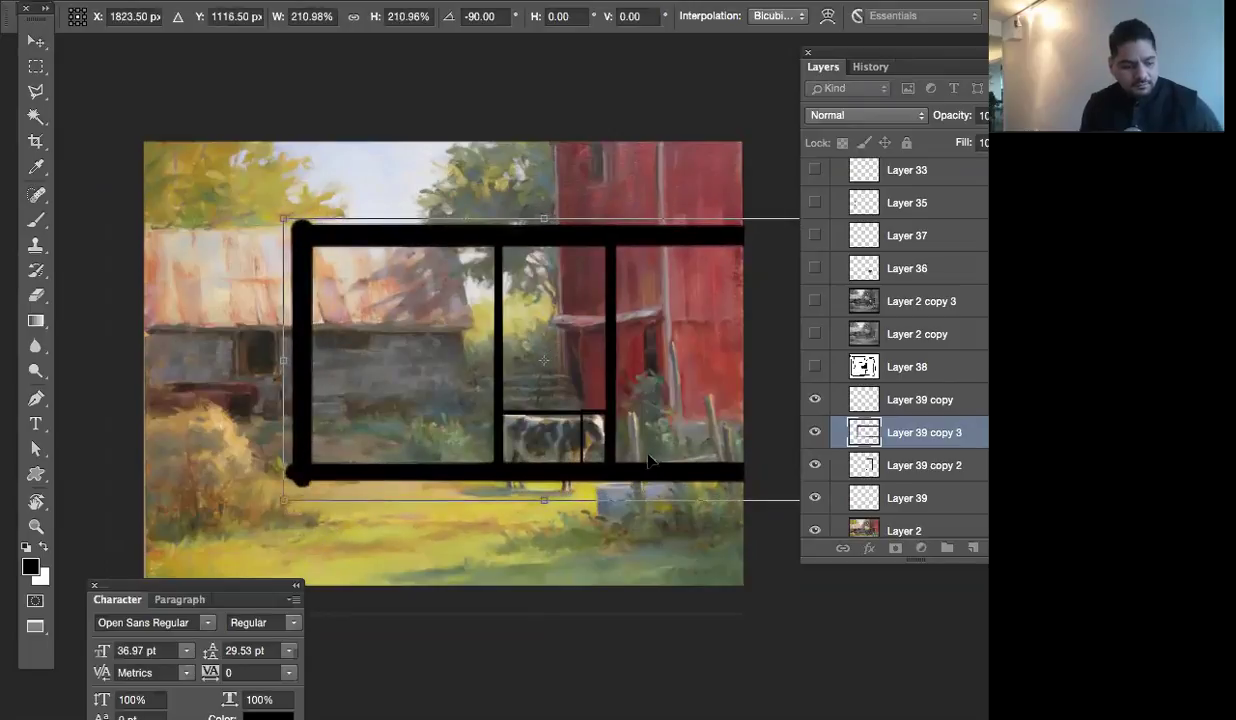
pyautogui.press('Return')
pyautogui.moveTo(673, 452); pyautogui.dragTo(535, 512)
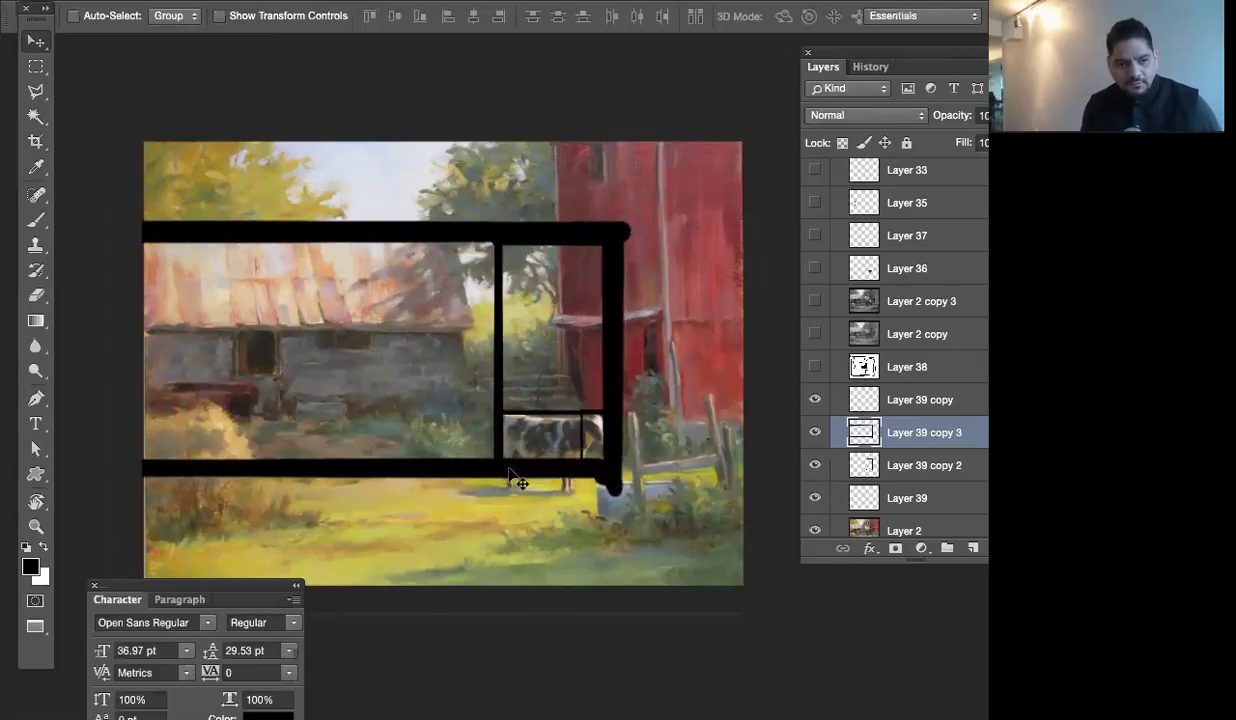
# Move Layer 2 and all its rectangle layers up together
pyautogui.click(913, 531)
pyautogui.keyDown('shift'); pyautogui.click(868, 390); pyautogui.keyUp('shift')
pyautogui.moveTo(692, 505); pyautogui.dragTo(695, 340)
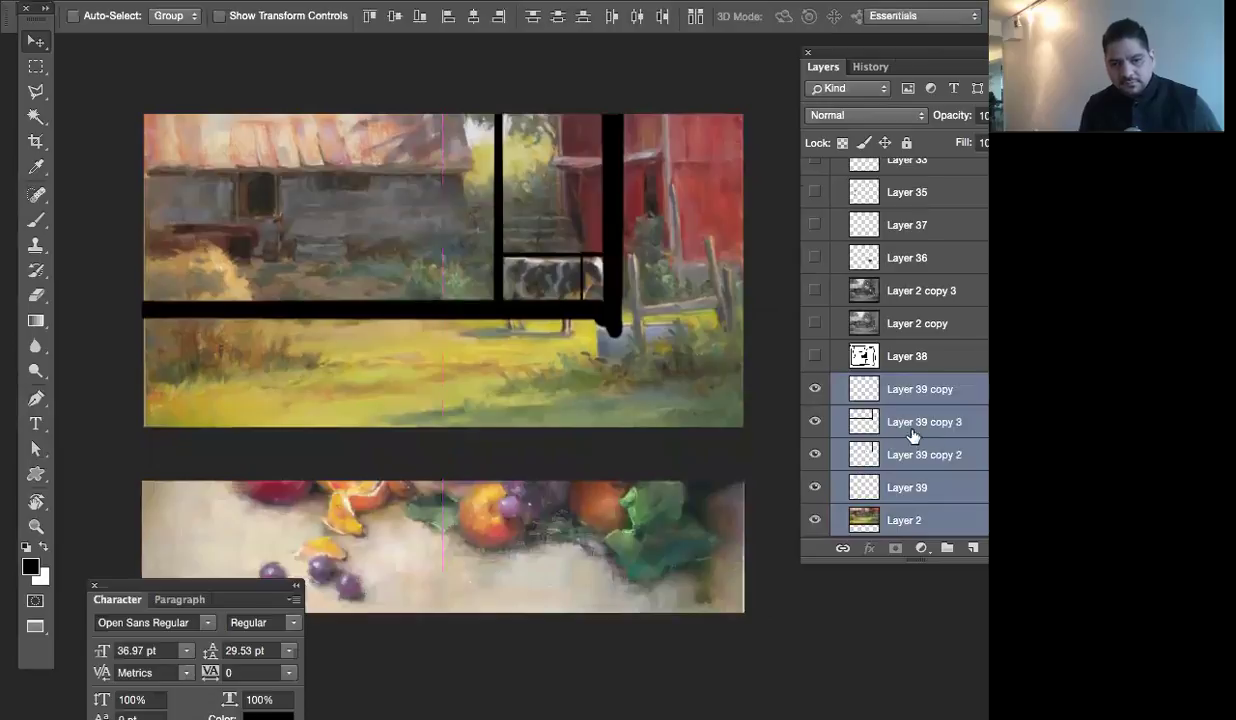
pyautogui.click(902, 519)
pyautogui.click(903, 398)
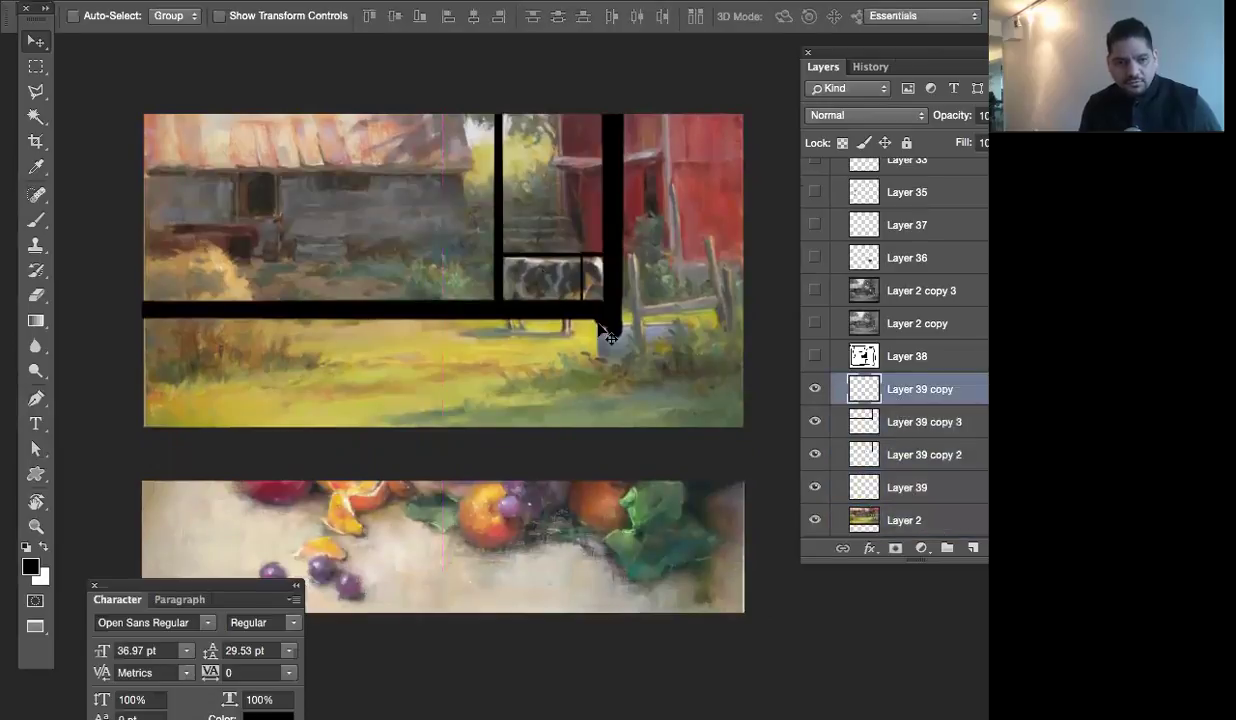
pyautogui.moveTo(547, 311); pyautogui.dragTo(662, 408)
pyautogui.hotkey('ctrl', 'z')
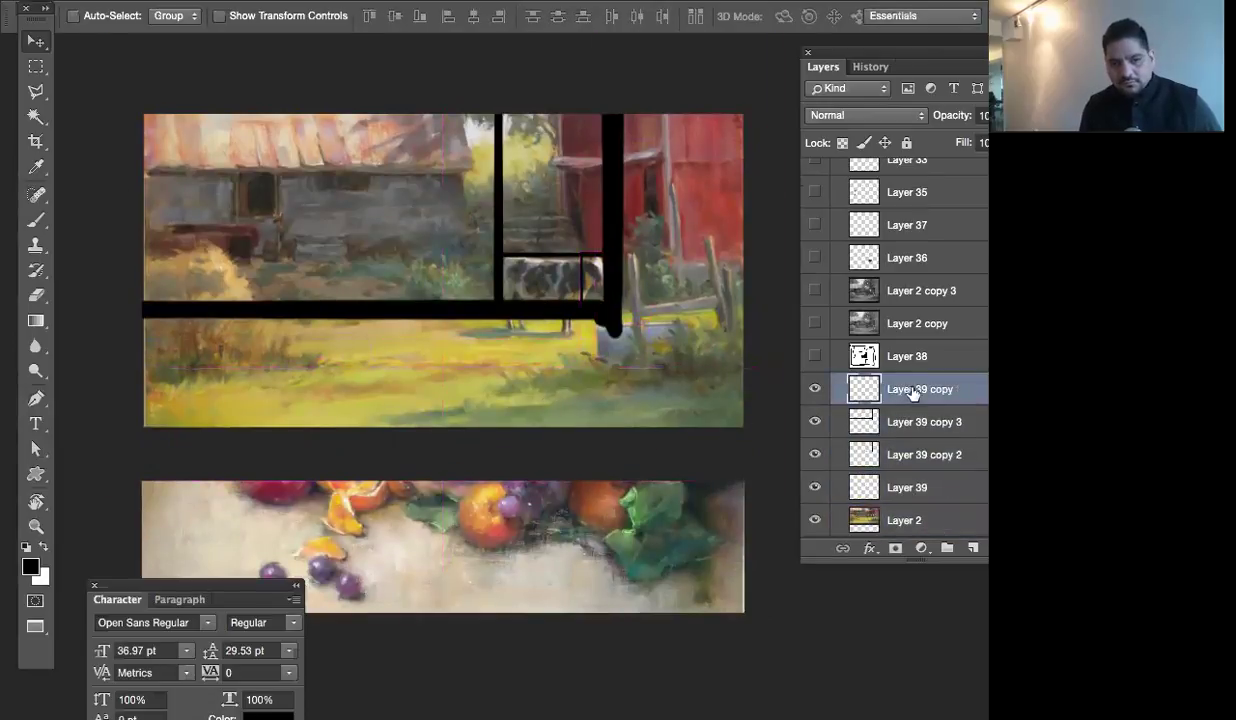
# Place a copy of the large horizontal rectangle lower down, with its top edge crossing just above the cow
pyautogui.click(873, 421)
pyautogui.moveTo(563, 323); pyautogui.dragTo(545, 495)
pyautogui.moveTo(657, 306); pyautogui.dragTo(691, 435)
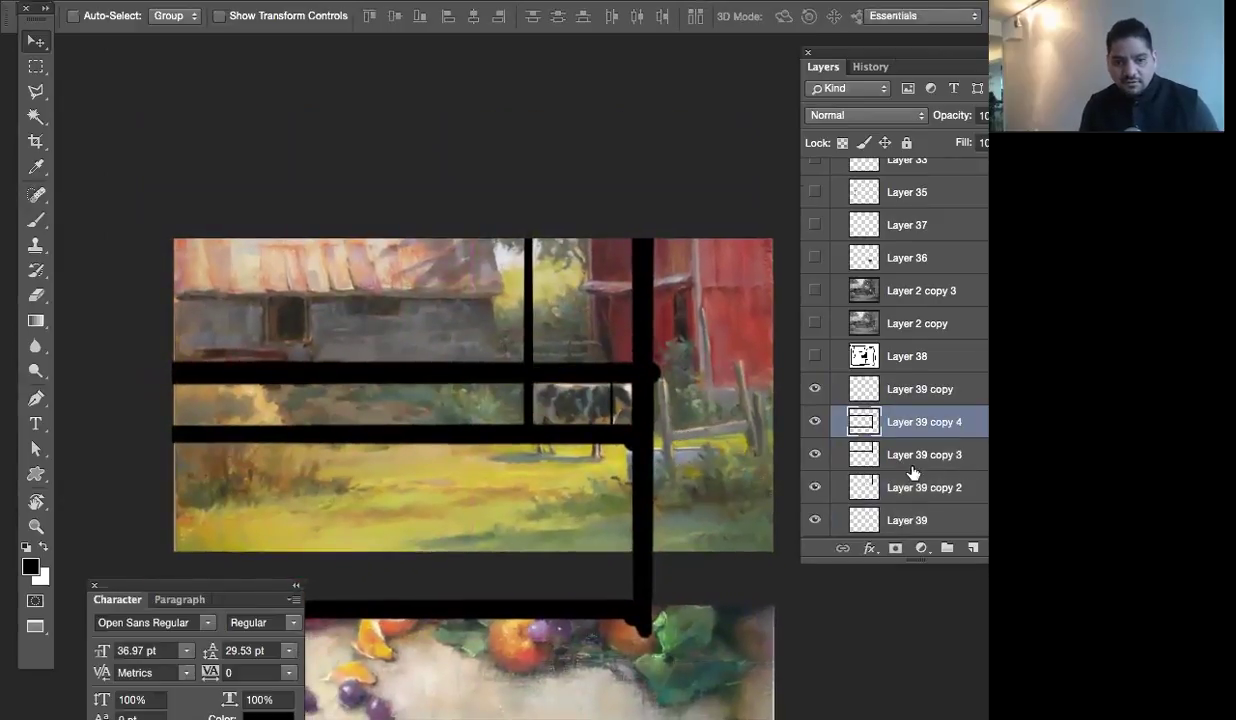
pyautogui.click(874, 452)
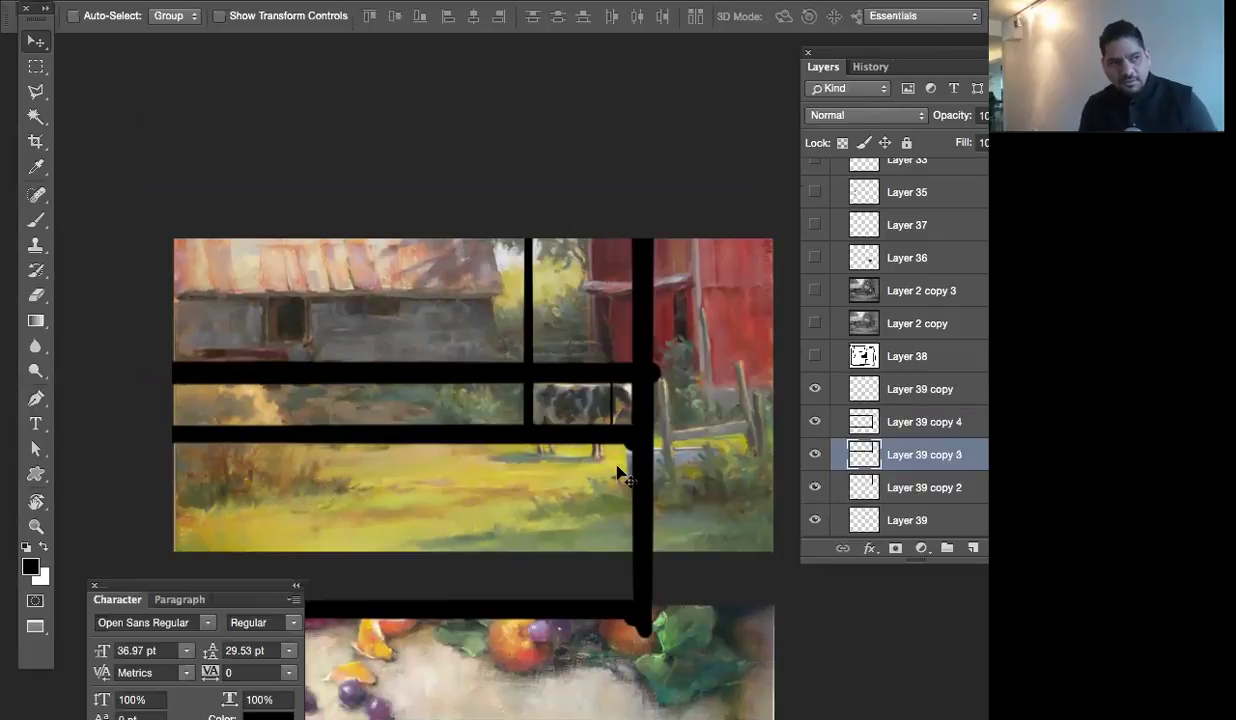
pyautogui.moveTo(617, 415)
pyautogui.mouseDown()
pyautogui.moveTo(566, 395)
pyautogui.moveTo(558, 353)
pyautogui.moveTo(629, 367)
pyautogui.moveTo(617, 412)
pyautogui.mouseUp()
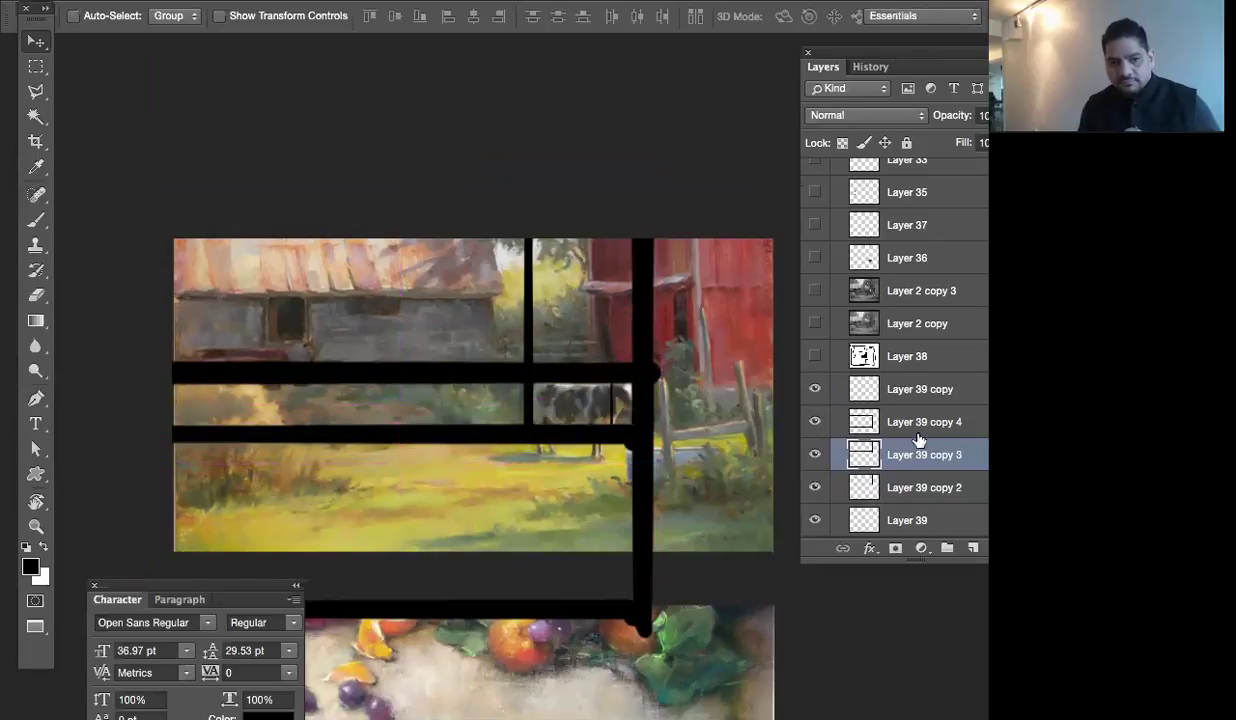
# Stack copies of the cow's body rectangle above it and raise the lower large rectangle until its base crosses the foreground grass
pyautogui.moveTo(915, 556); pyautogui.dragTo(915, 668)
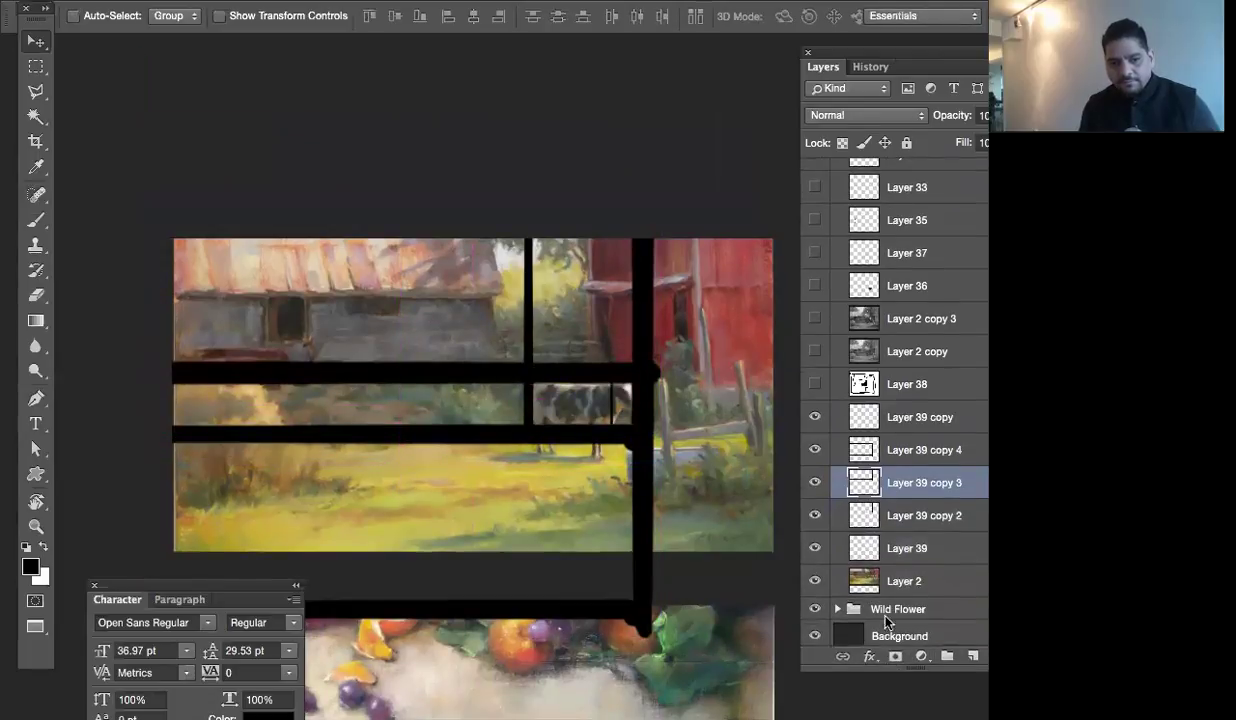
pyautogui.click(900, 548)
pyautogui.moveTo(590, 415); pyautogui.dragTo(597, 310)
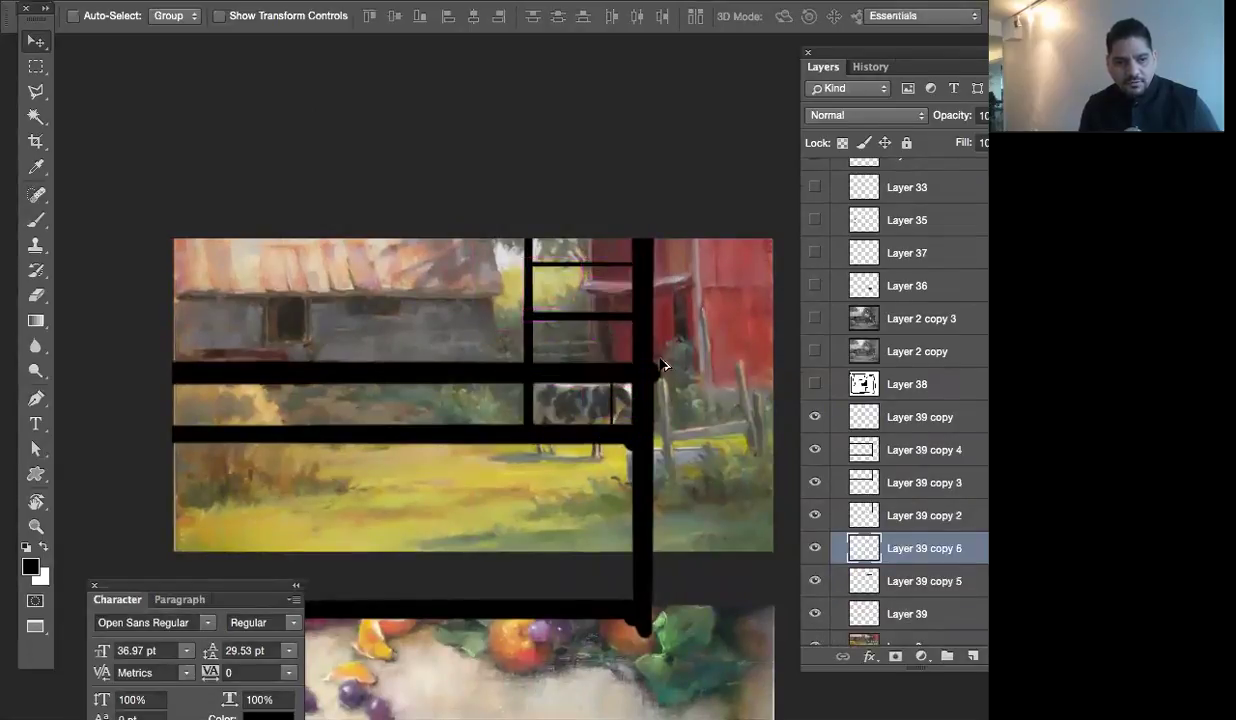
pyautogui.click(862, 447)
pyautogui.moveTo(642, 530); pyautogui.dragTo(646, 425)
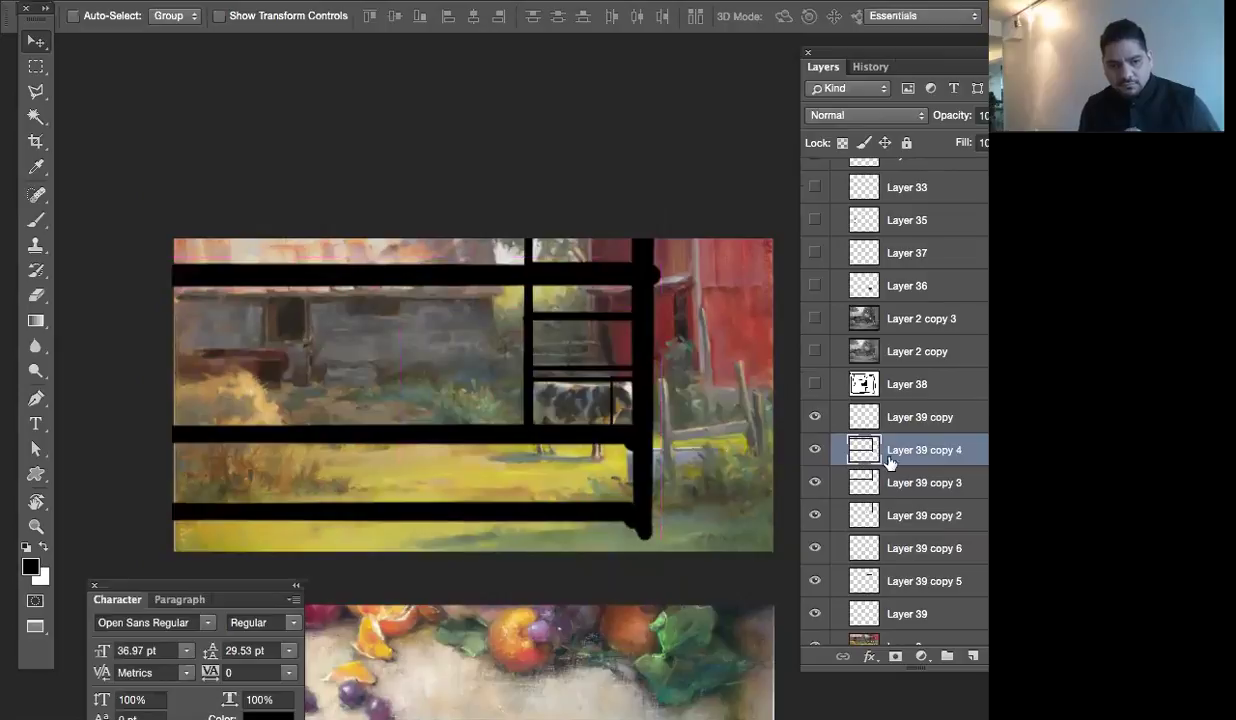
# Group Layer 2 together with all of its rectangle layers
pyautogui.click(874, 414)
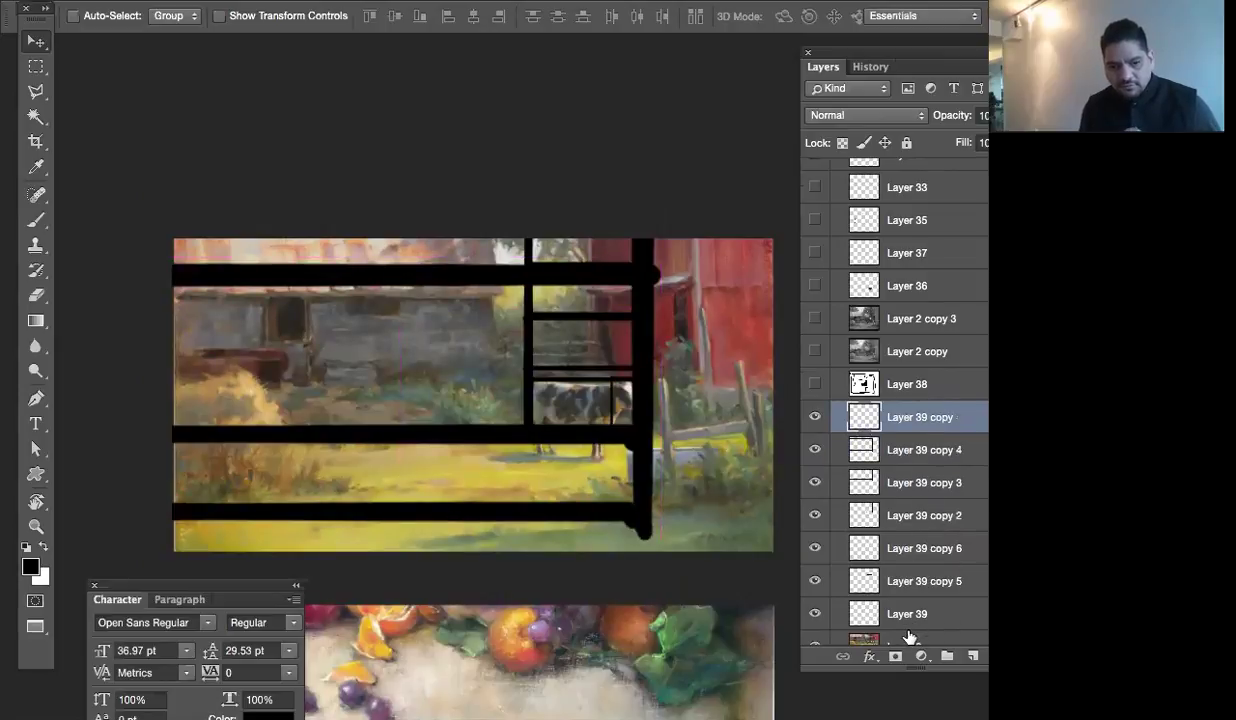
pyautogui.keyDown('shift'); pyautogui.click(893, 617); pyautogui.keyUp('shift')
pyautogui.hotkey('ctrl', 'g')
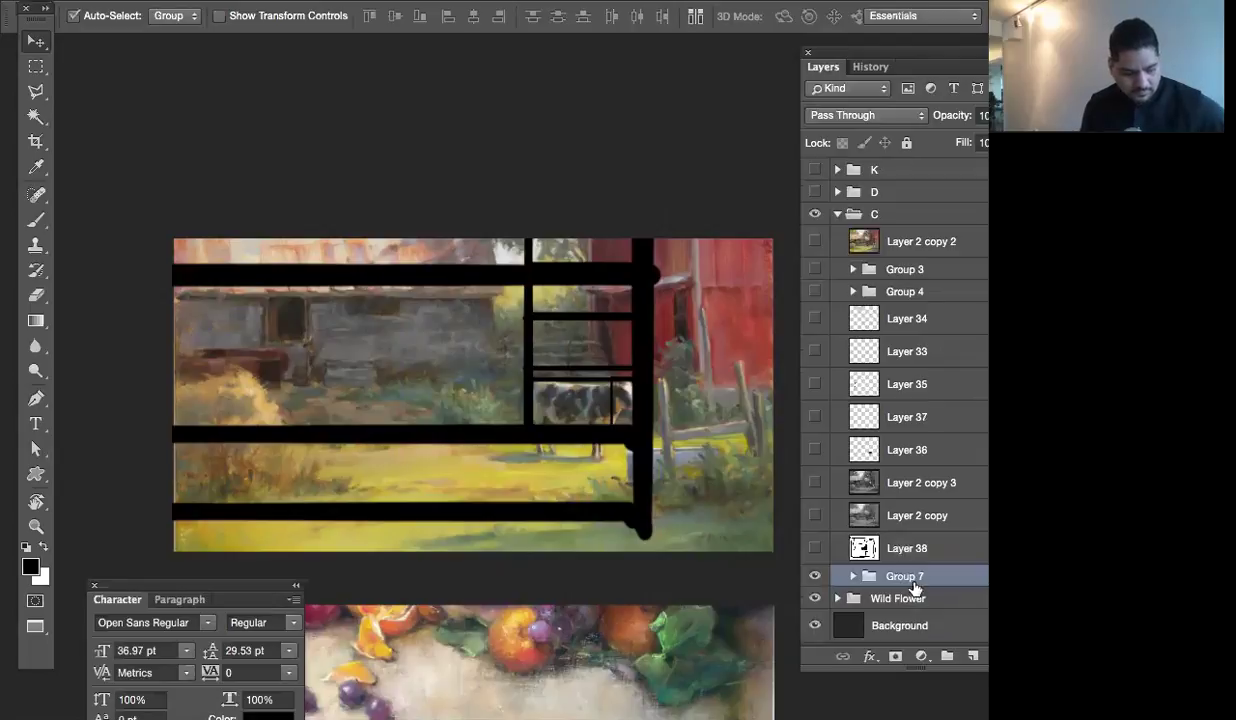
# Duplicate the group and scale the copy proportionally to about 76%, positioned over the original painting
pyautogui.hotkey('ctrl', 'j')
pyautogui.hotkey('ctrl', 't')
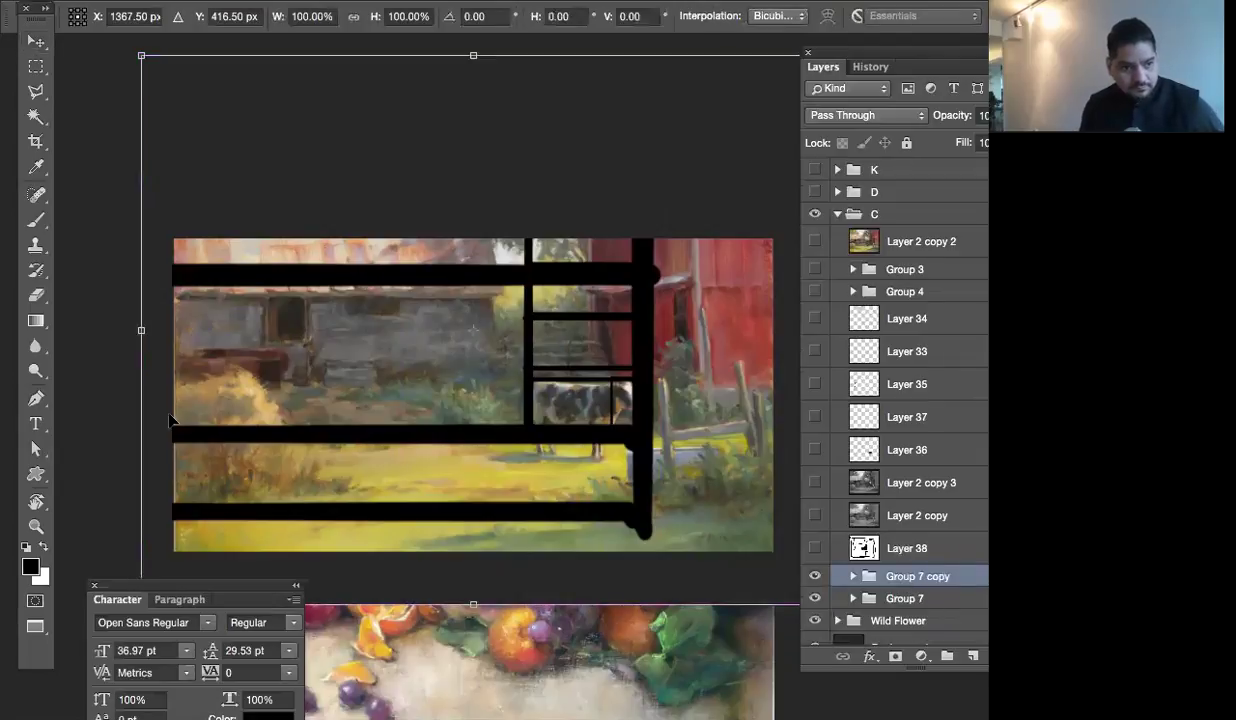
pyautogui.moveTo(190, 584); pyautogui.dragTo(150, 664)
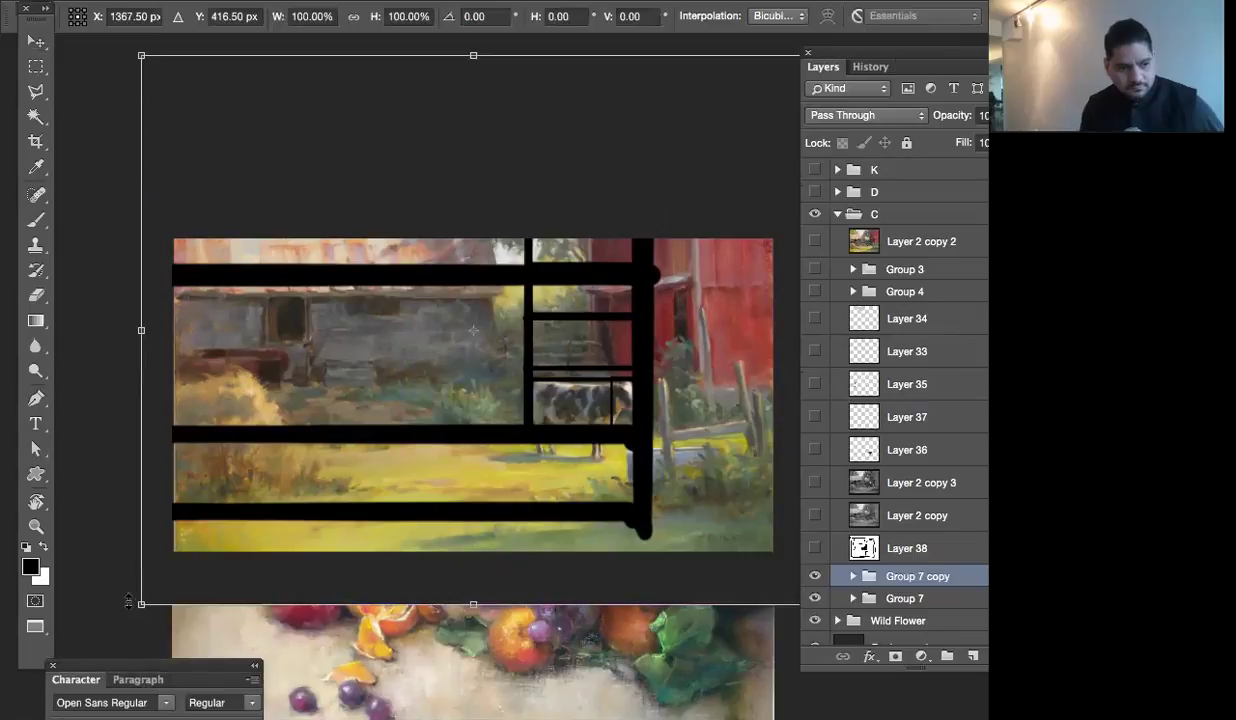
pyautogui.moveTo(141, 606); pyautogui.dragTo(237, 494)
pyautogui.moveTo(467, 459); pyautogui.dragTo(494, 501)
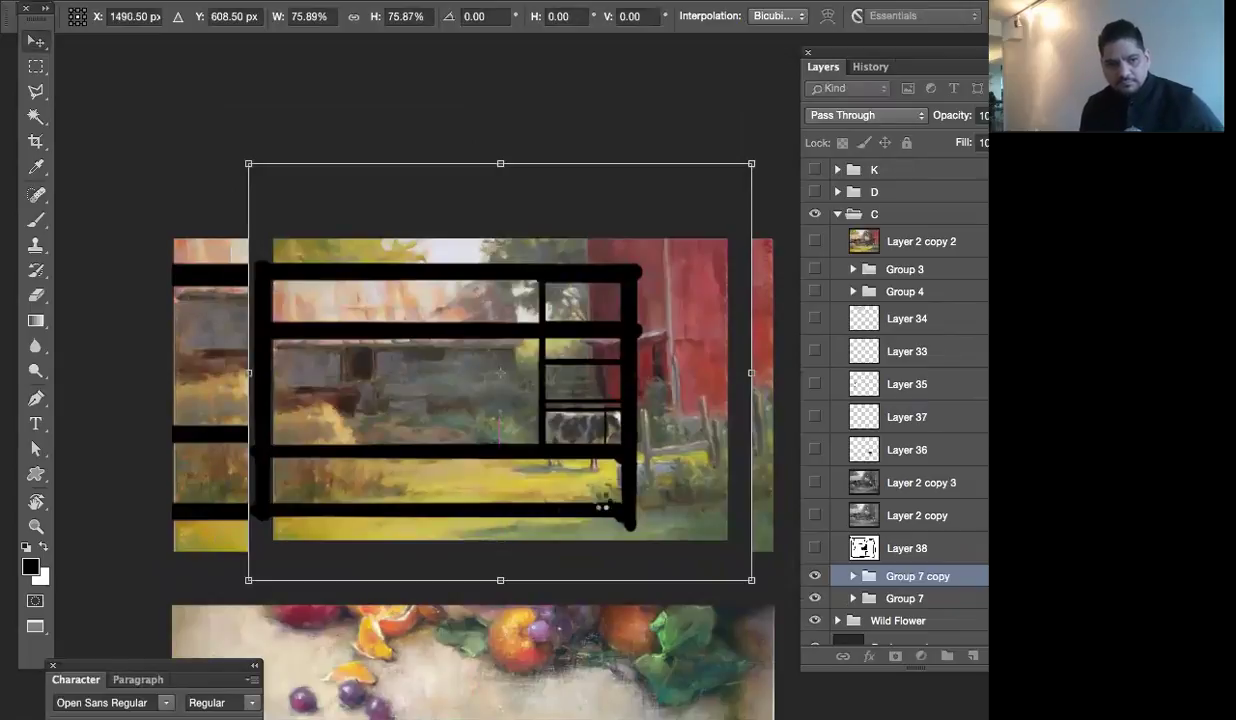
pyautogui.press('Return')
pyautogui.moveTo(643, 422); pyautogui.dragTo(587, 430)
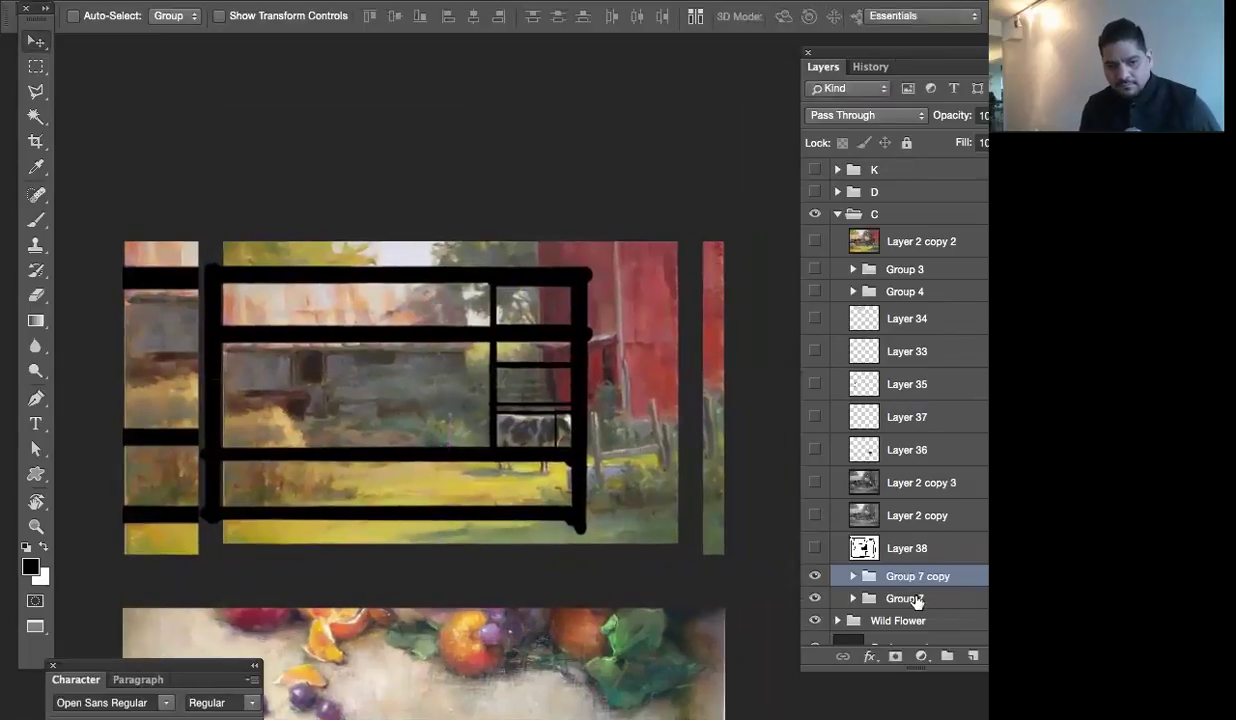
# Add a new layer between Group 7 and its copy and fill it with white
pyautogui.click(912, 599)
pyautogui.click(972, 656)
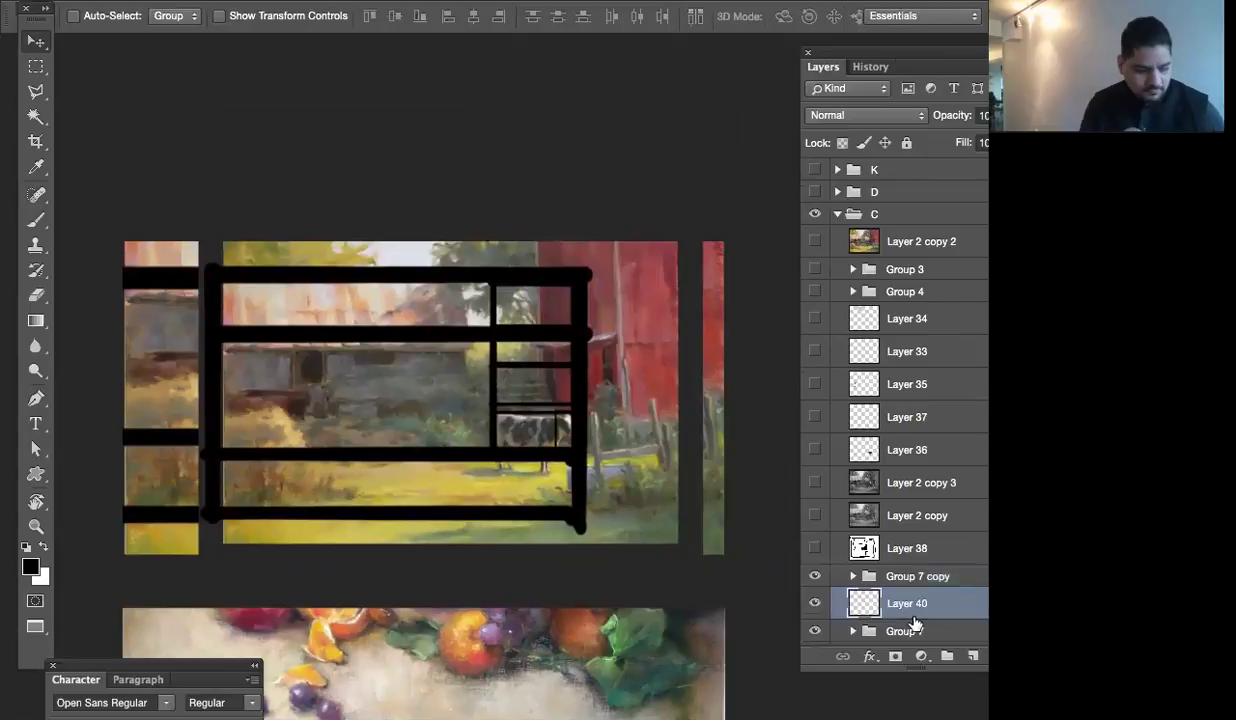
pyautogui.press('super+BackSpace')
pyautogui.moveTo(659, 380); pyautogui.dragTo(648, 428)
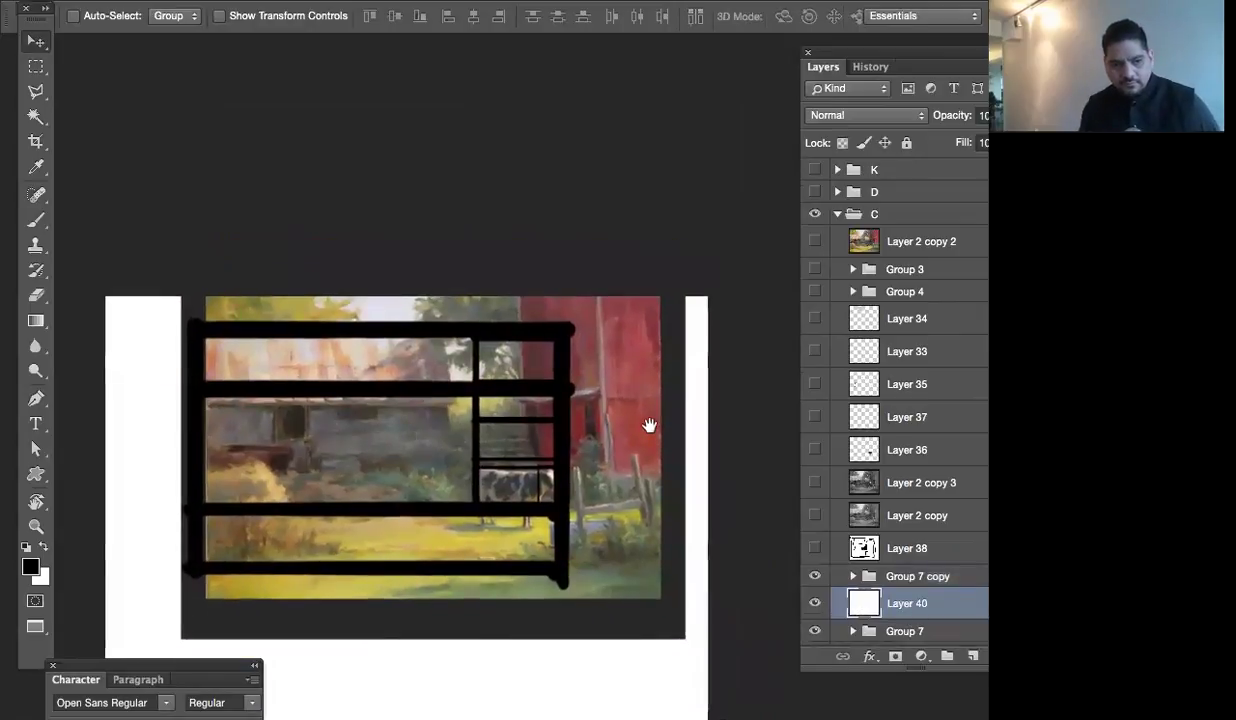
# Expand Group 7 copy and toggle its Layer 2 off and on to compare the rectangles with and without the painting
pyautogui.click(852, 576)
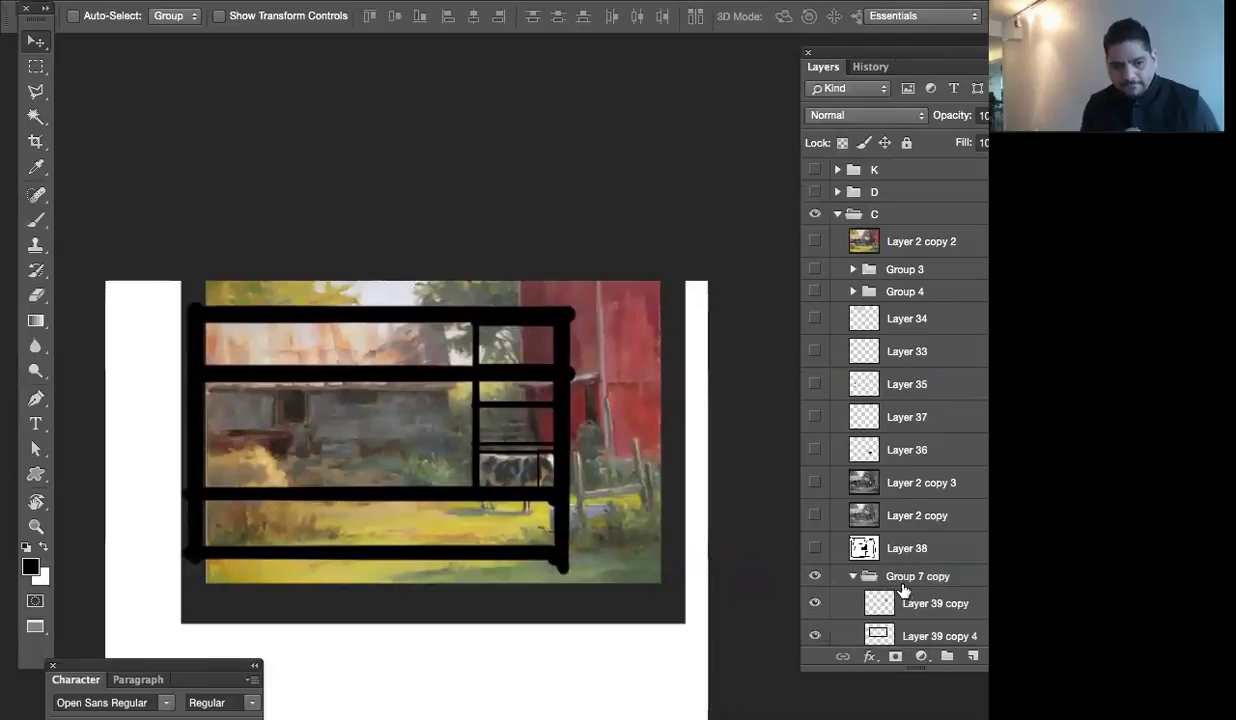
pyautogui.moveTo(922, 58); pyautogui.dragTo(863, 52)
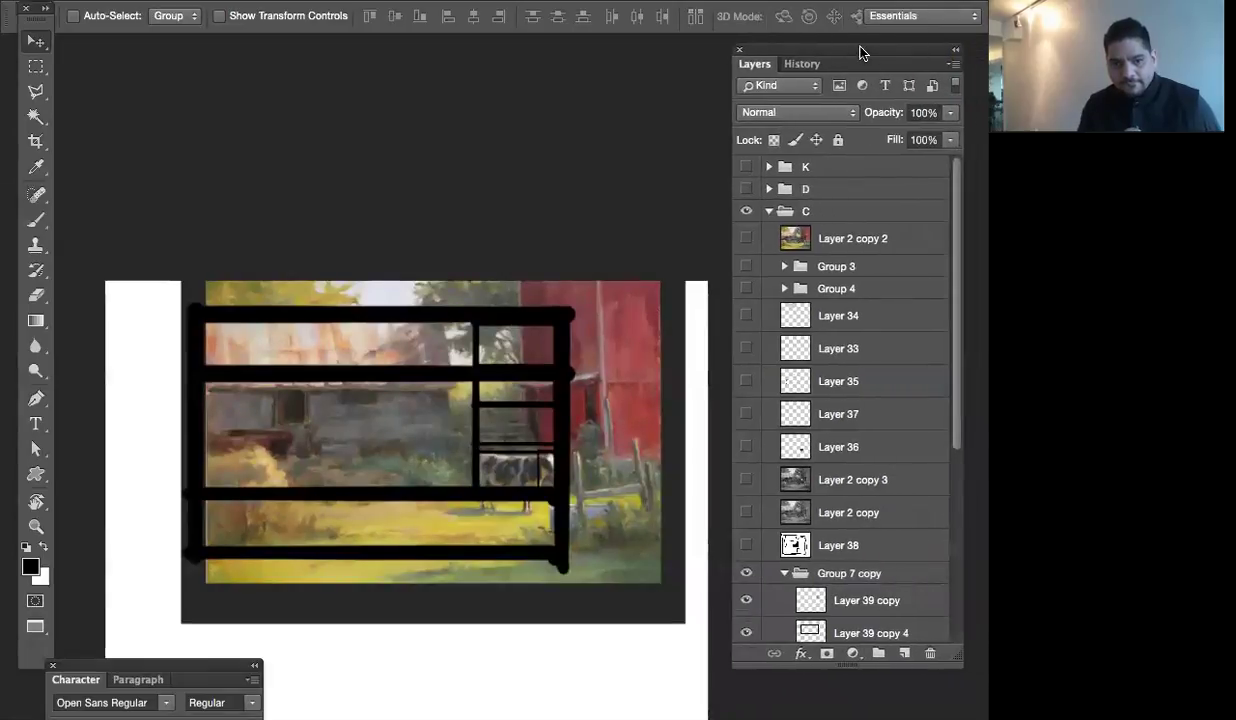
pyautogui.moveTo(953, 300); pyautogui.dragTo(953, 460)
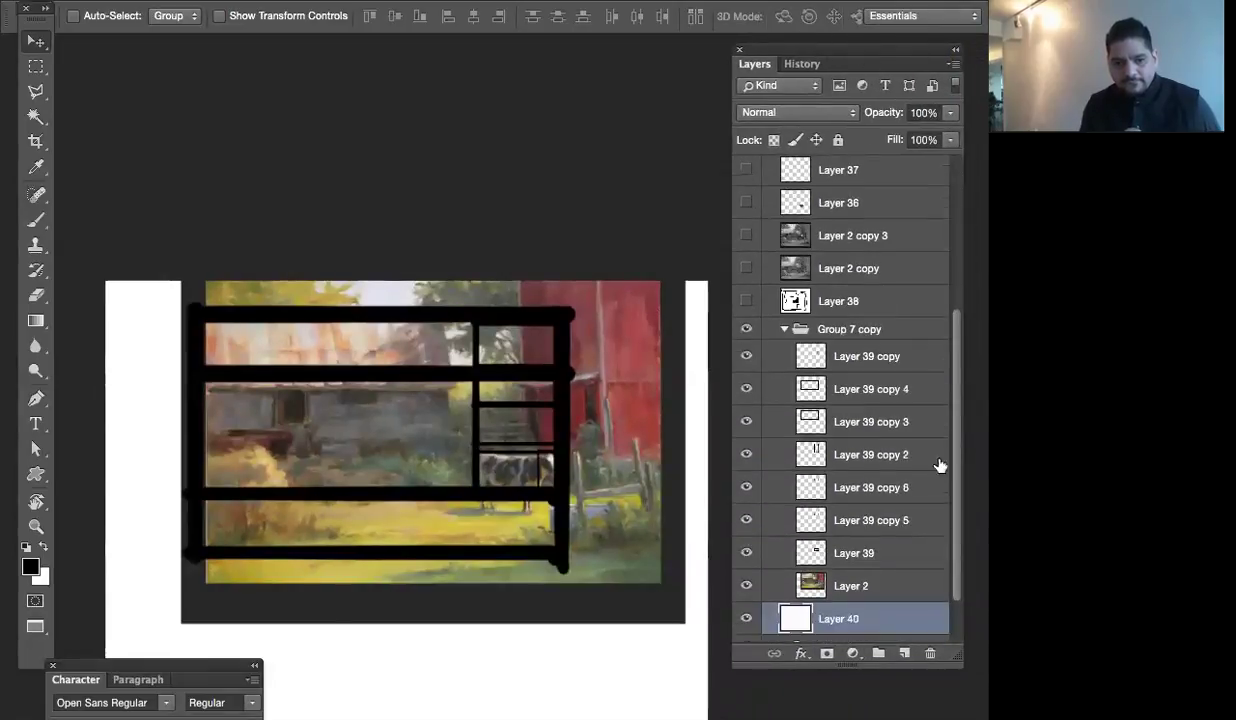
pyautogui.click(750, 586)
pyautogui.click(748, 587)
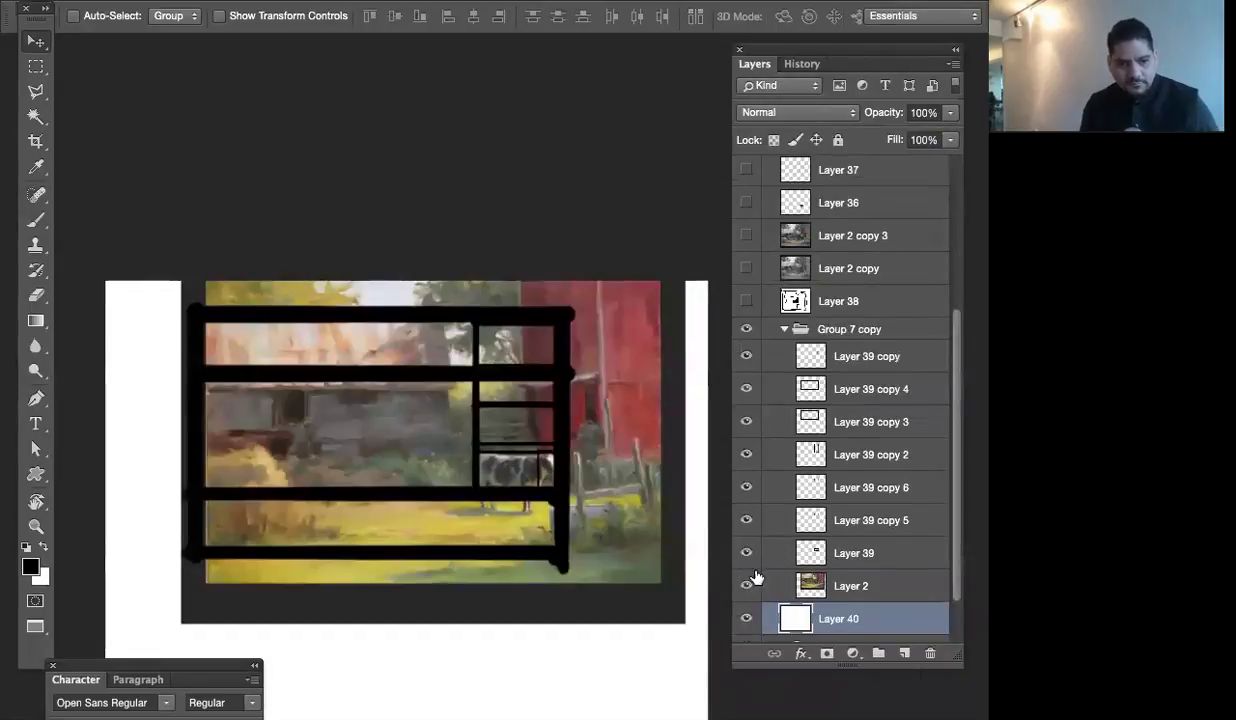
pyautogui.click(748, 587)
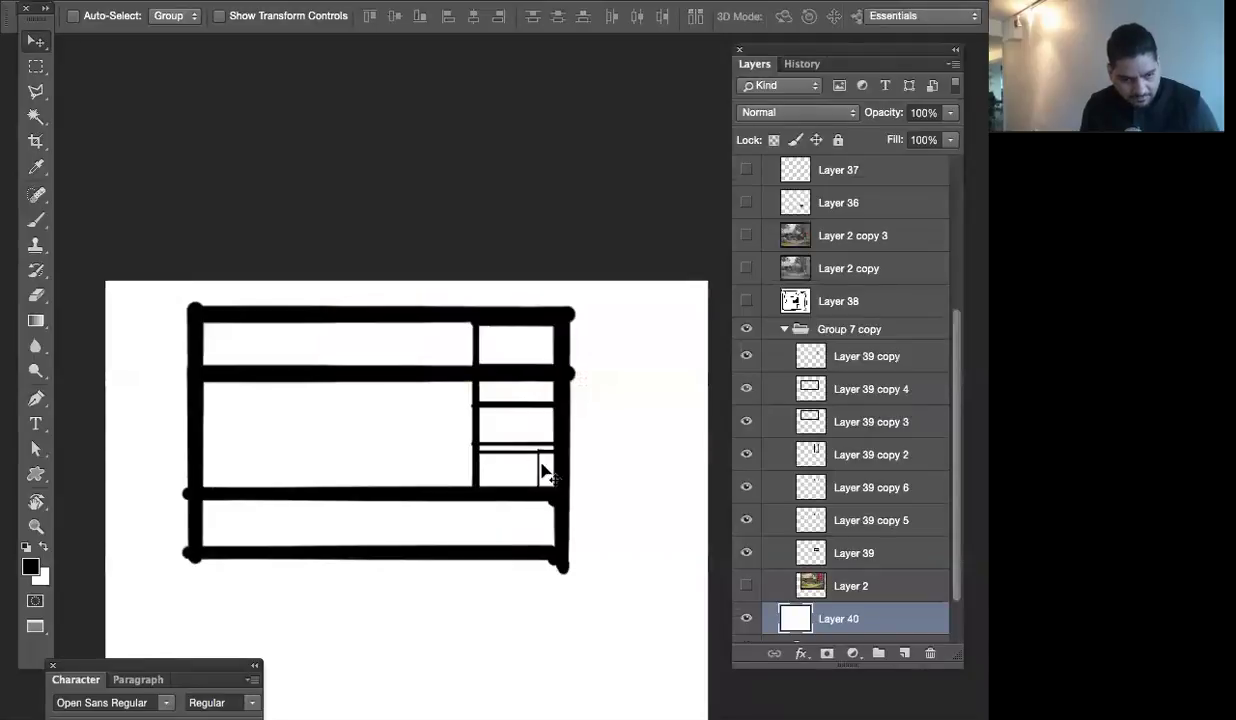
pyautogui.click(746, 587)
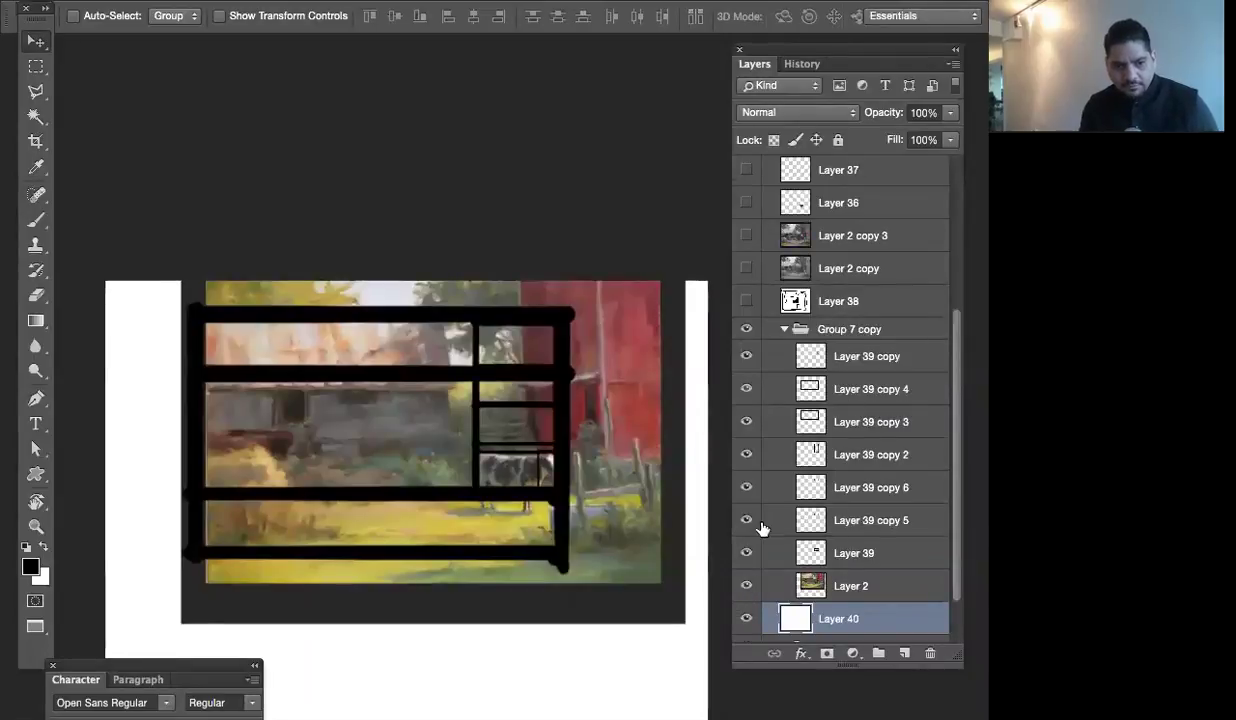
# Place a copy of the cow's body rectangle beside it over the fence, and select the topmost rectangle layer in the group
pyautogui.click(850, 552)
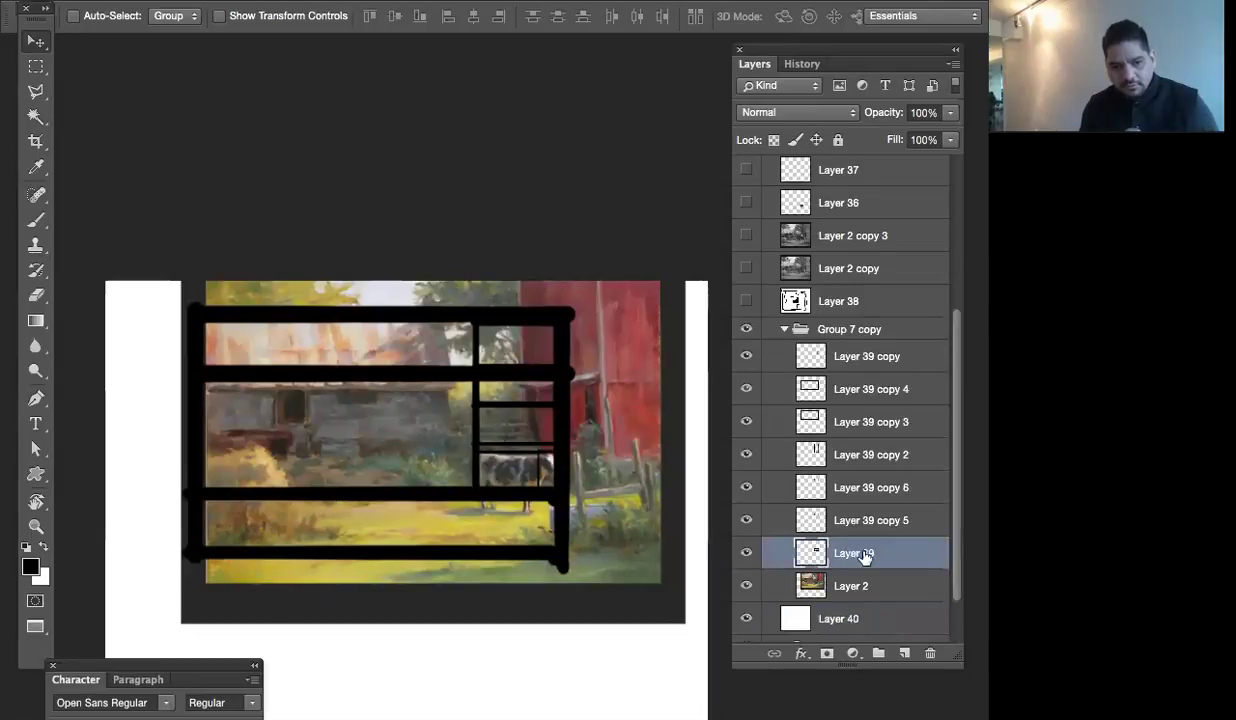
pyautogui.moveTo(519, 461); pyautogui.dragTo(598, 461)
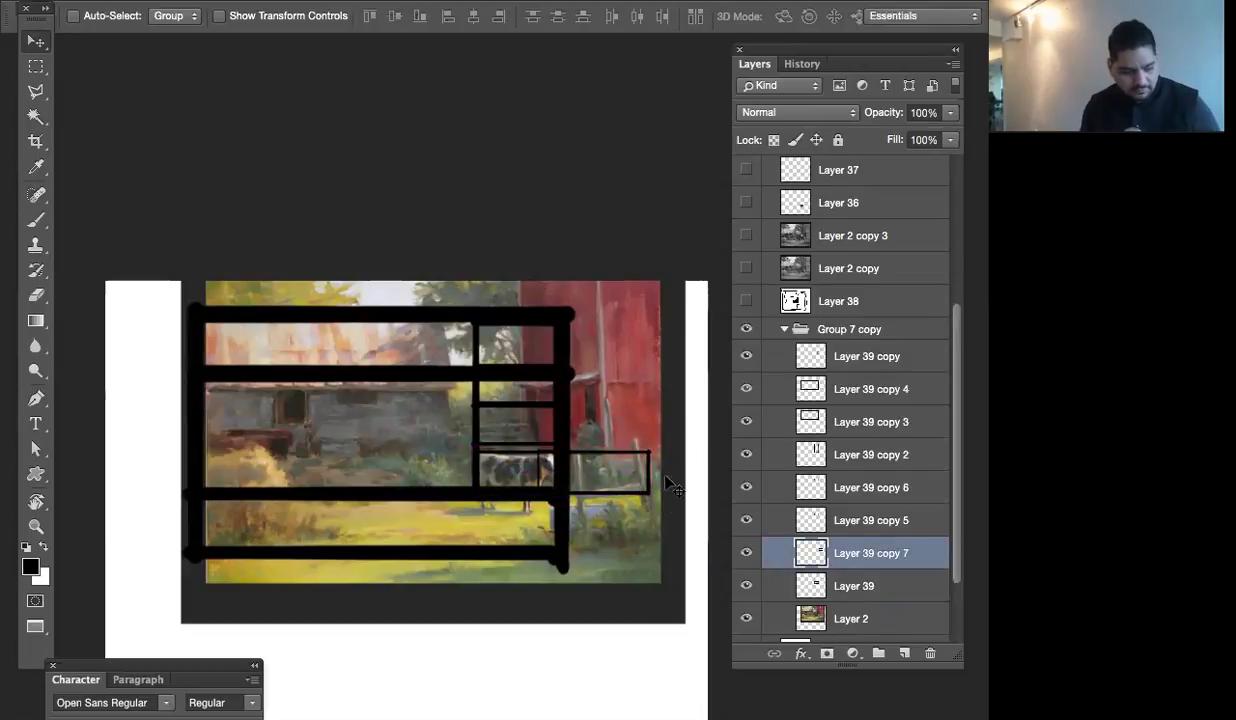
pyautogui.click(850, 357)
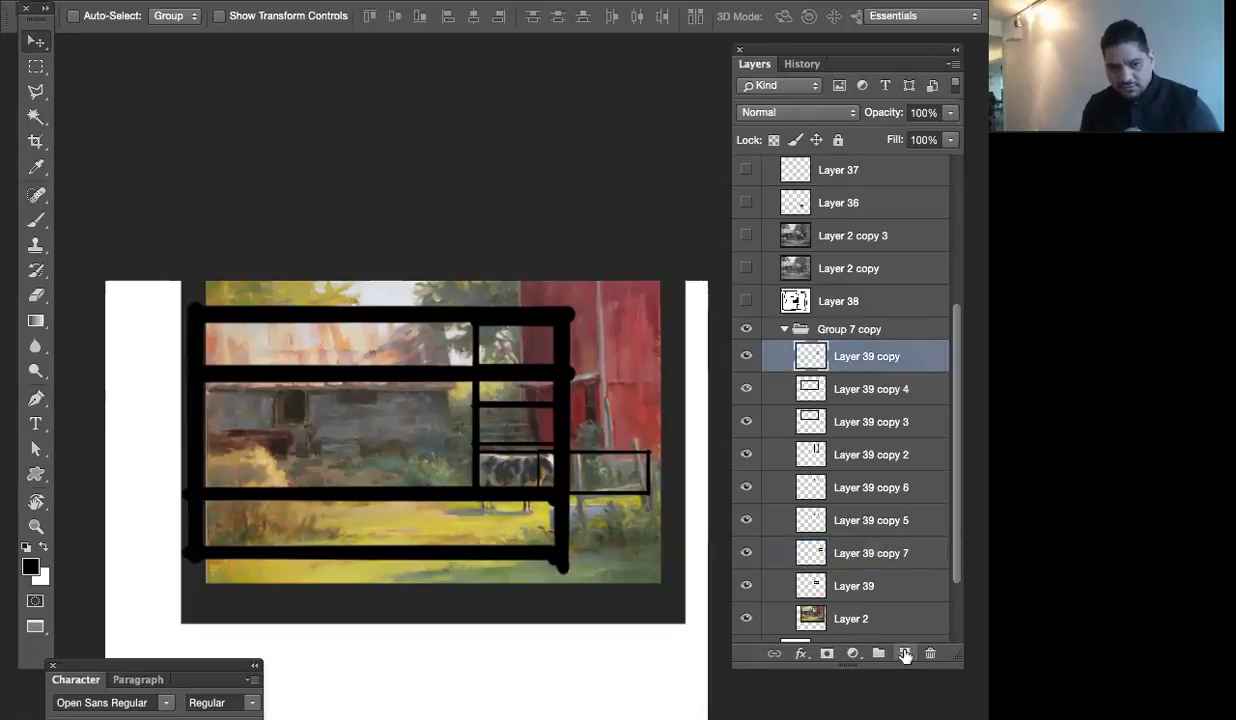
# On a new layer, brush straight black lines framing the painting's composition, and hide all the Layer 39 rectangle layers
pyautogui.click(905, 655)
pyautogui.press('m')
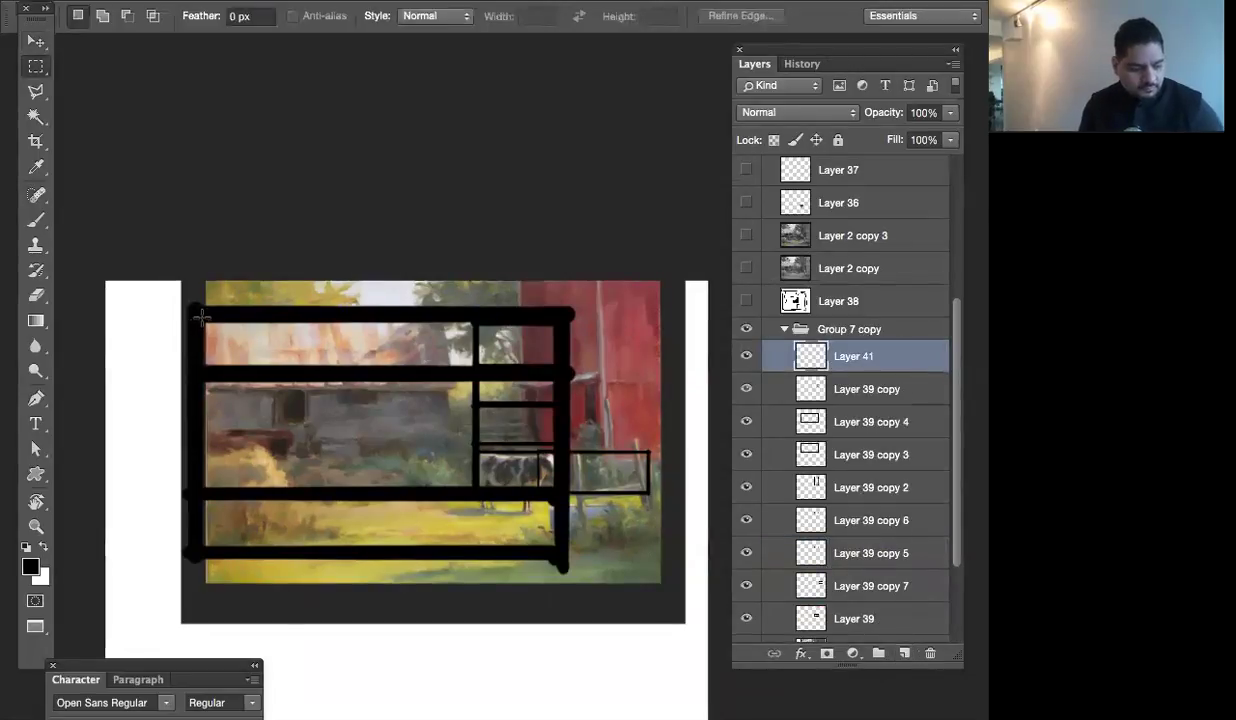
pyautogui.press('p')
pyautogui.press('o')
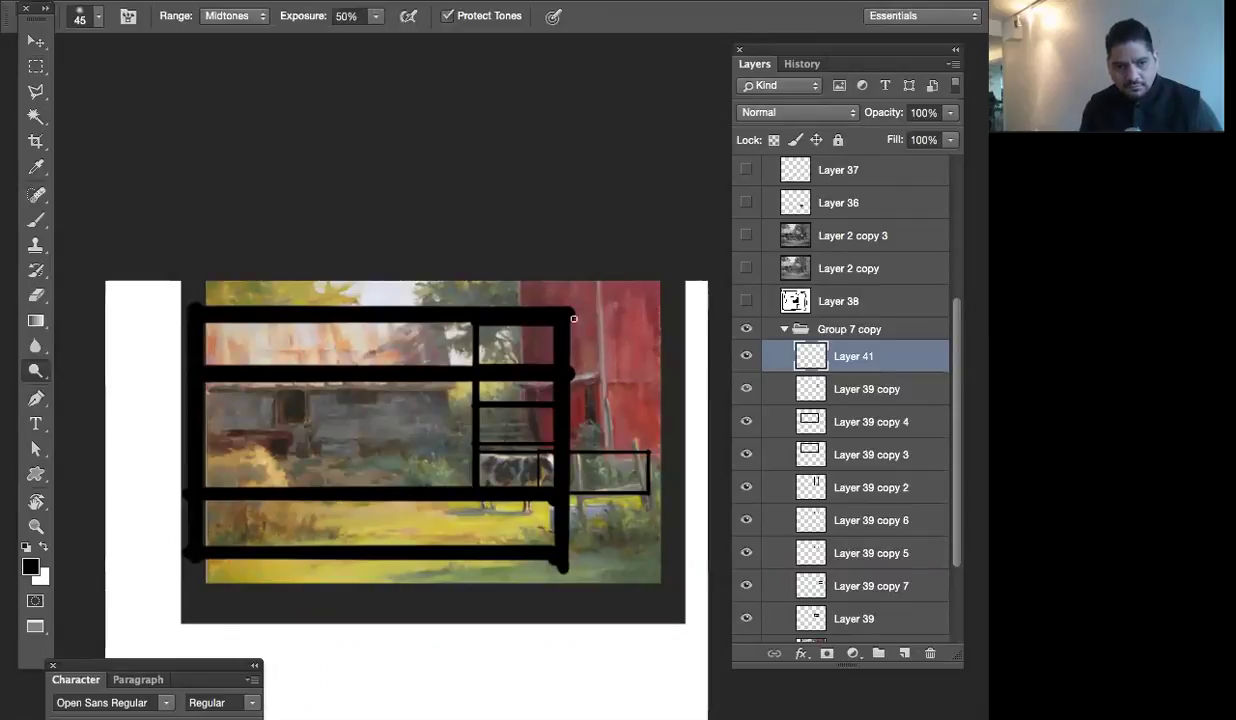
pyautogui.press('b')
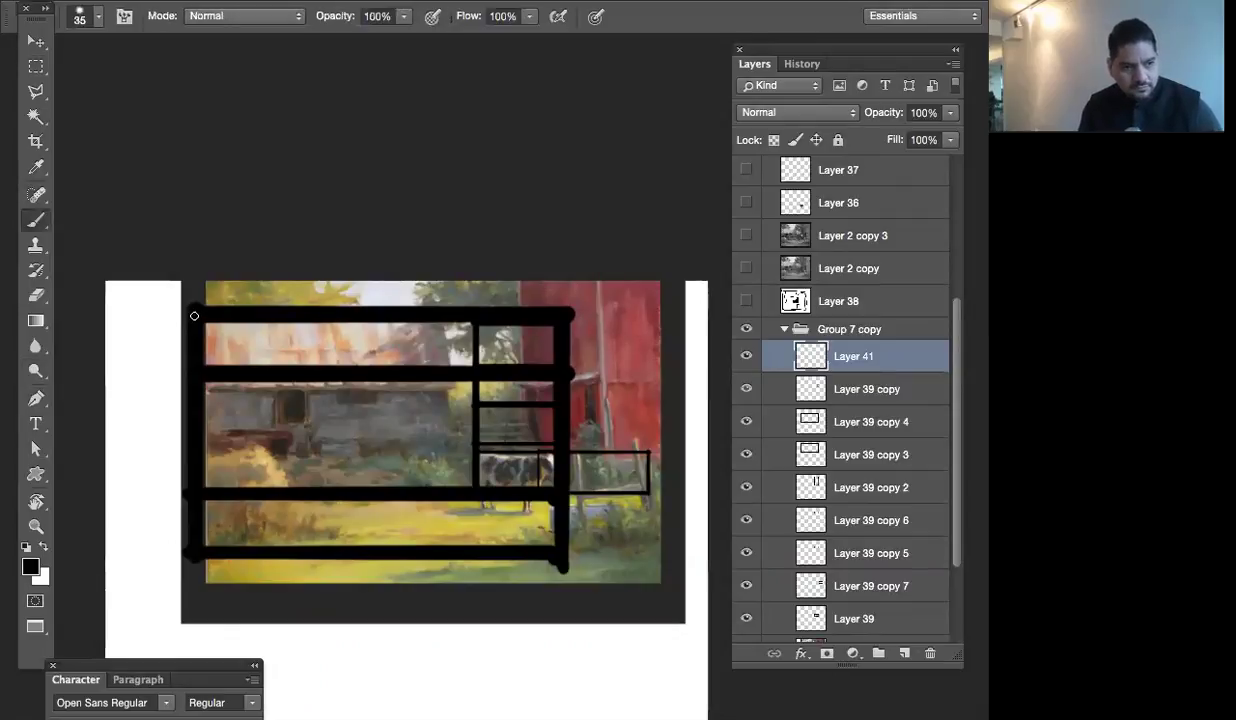
pyautogui.moveTo(298, 314)
pyautogui.mouseDown()
pyautogui.moveTo(655, 326)
pyautogui.moveTo(644, 505)
pyautogui.moveTo(641, 299)
pyautogui.moveTo(649, 600)
pyautogui.mouseUp()
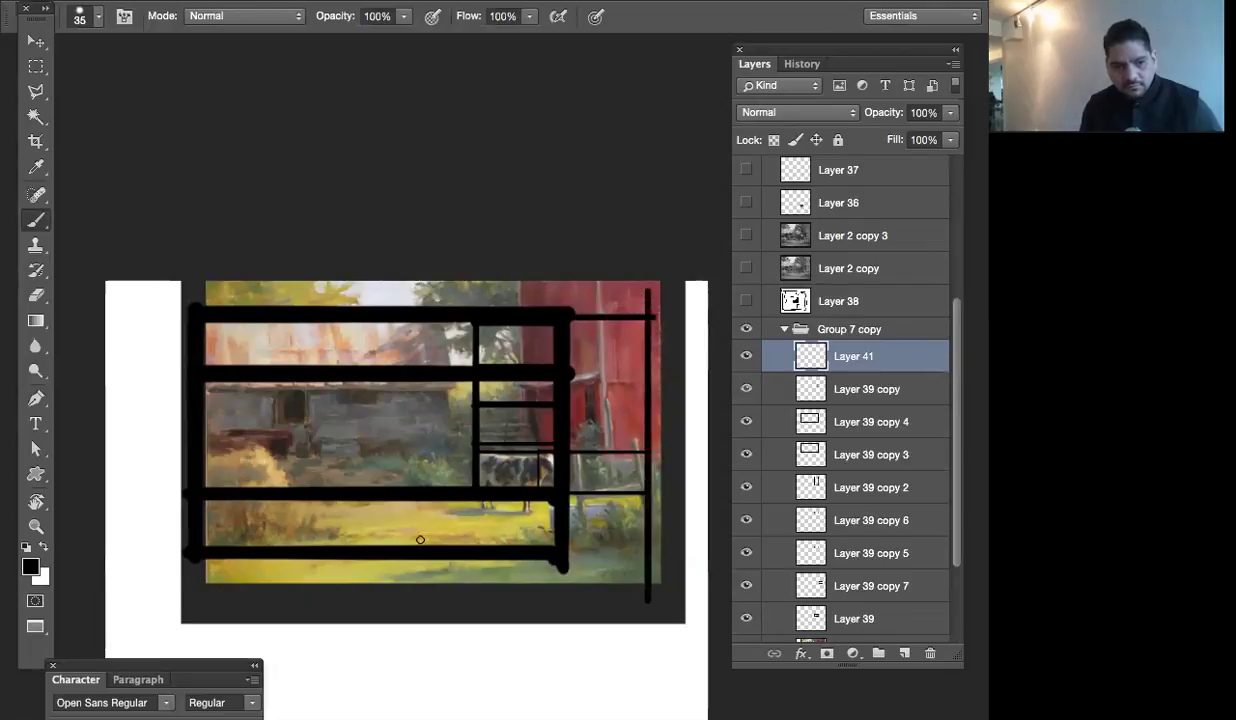
pyautogui.moveTo(190, 559)
pyautogui.mouseDown()
pyautogui.moveTo(422, 546)
pyautogui.moveTo(638, 553)
pyautogui.mouseUp()
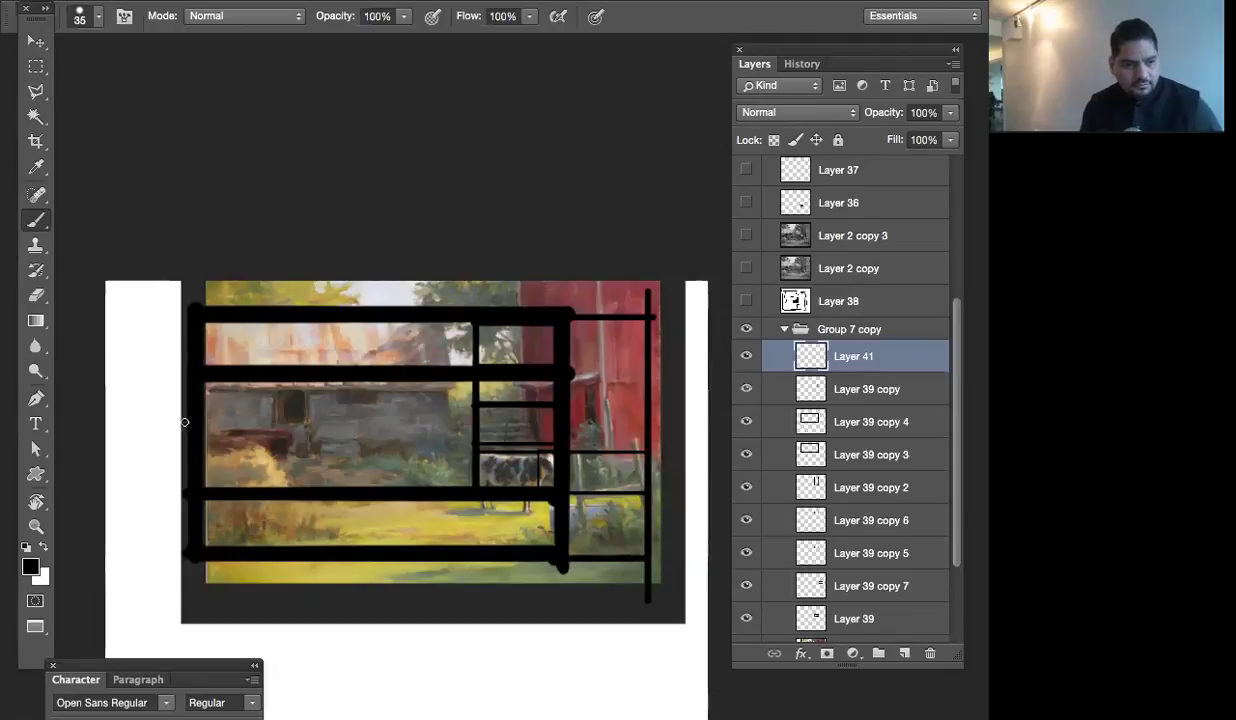
pyautogui.moveTo(747, 389); pyautogui.dragTo(741, 619)
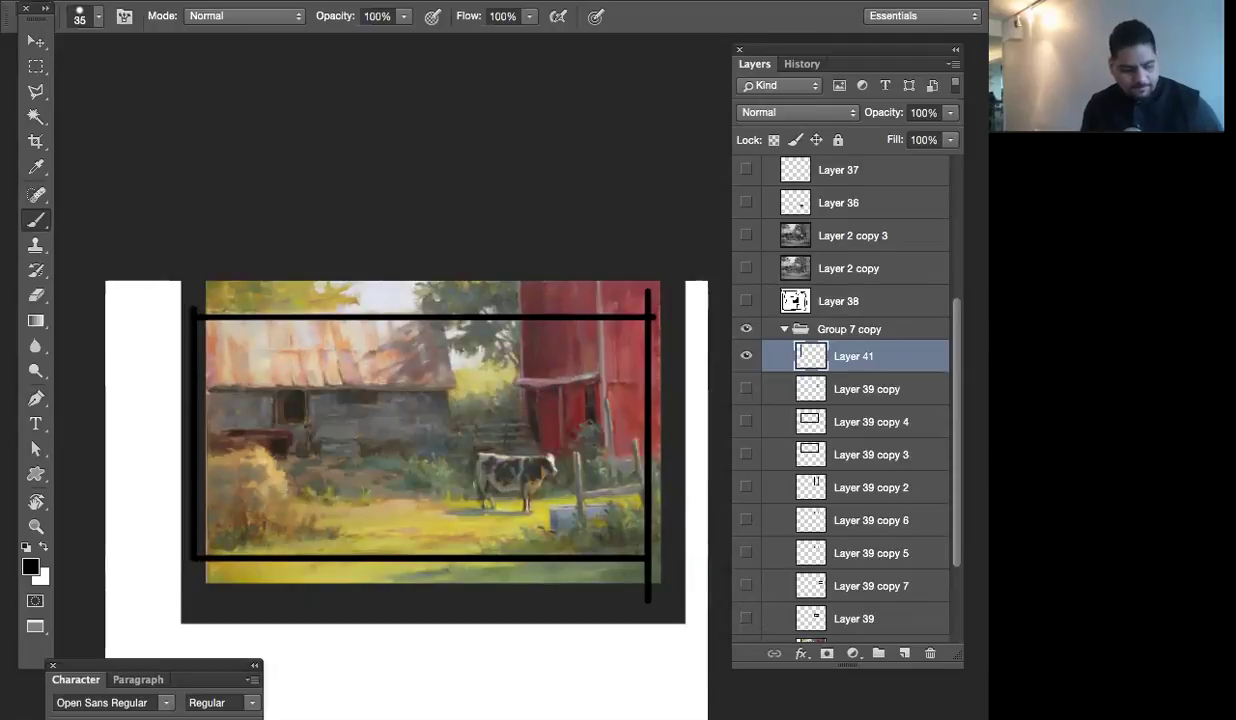
# Select the area inside the frame lines, invert the selection and fill the outside with white on Layer 41
pyautogui.press('m')
pyautogui.moveTo(195, 316); pyautogui.dragTo(646, 558)
pyautogui.hotkey('ctrl', 'shift', 'i')
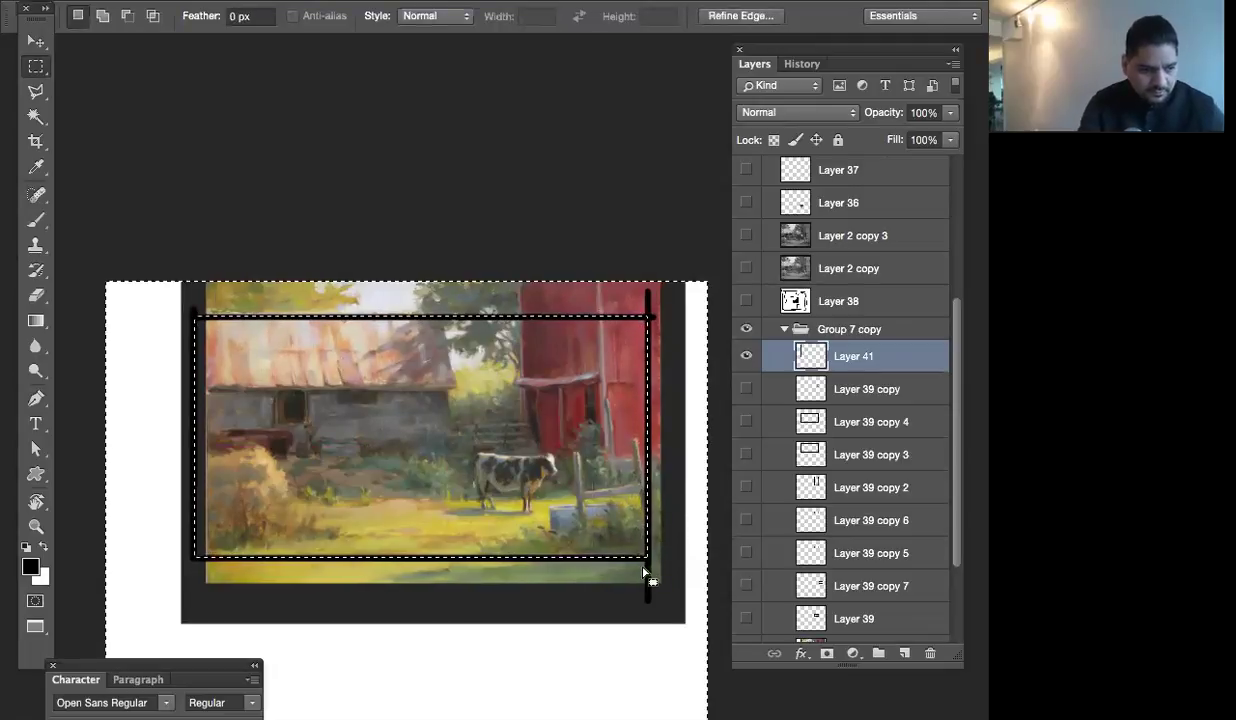
pyautogui.press('Delete')
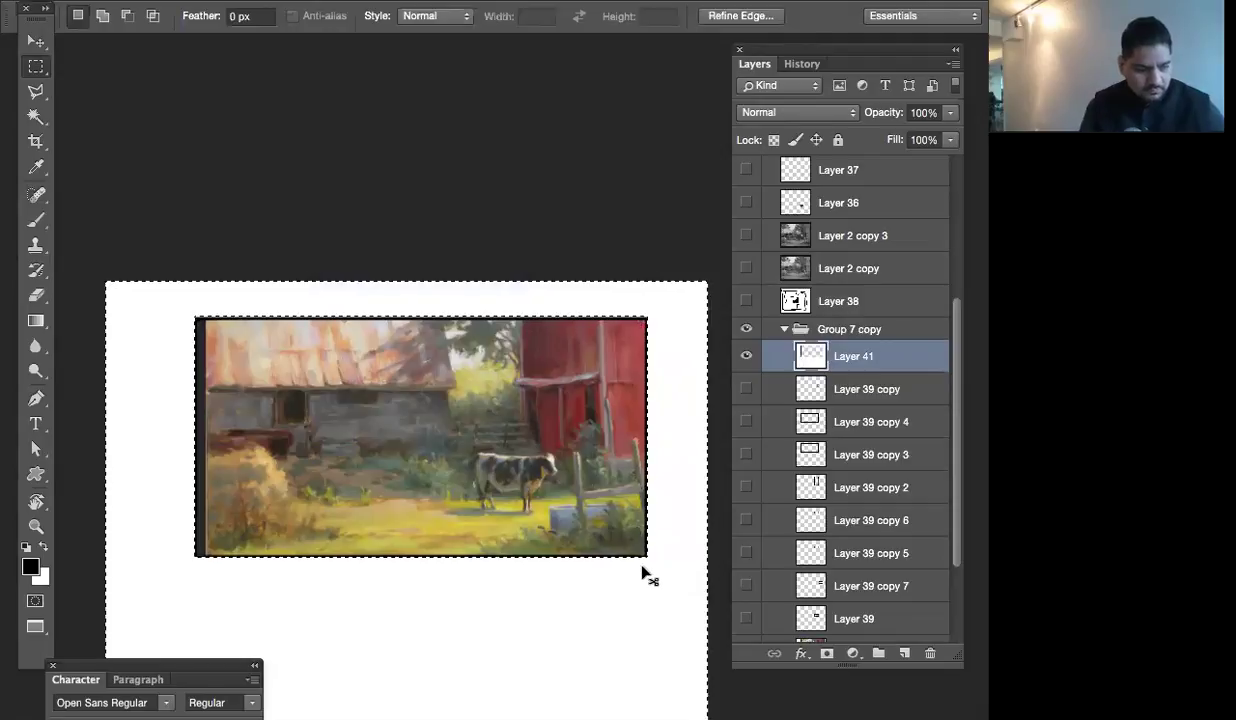
pyautogui.hotkey('ctrl', 'd')
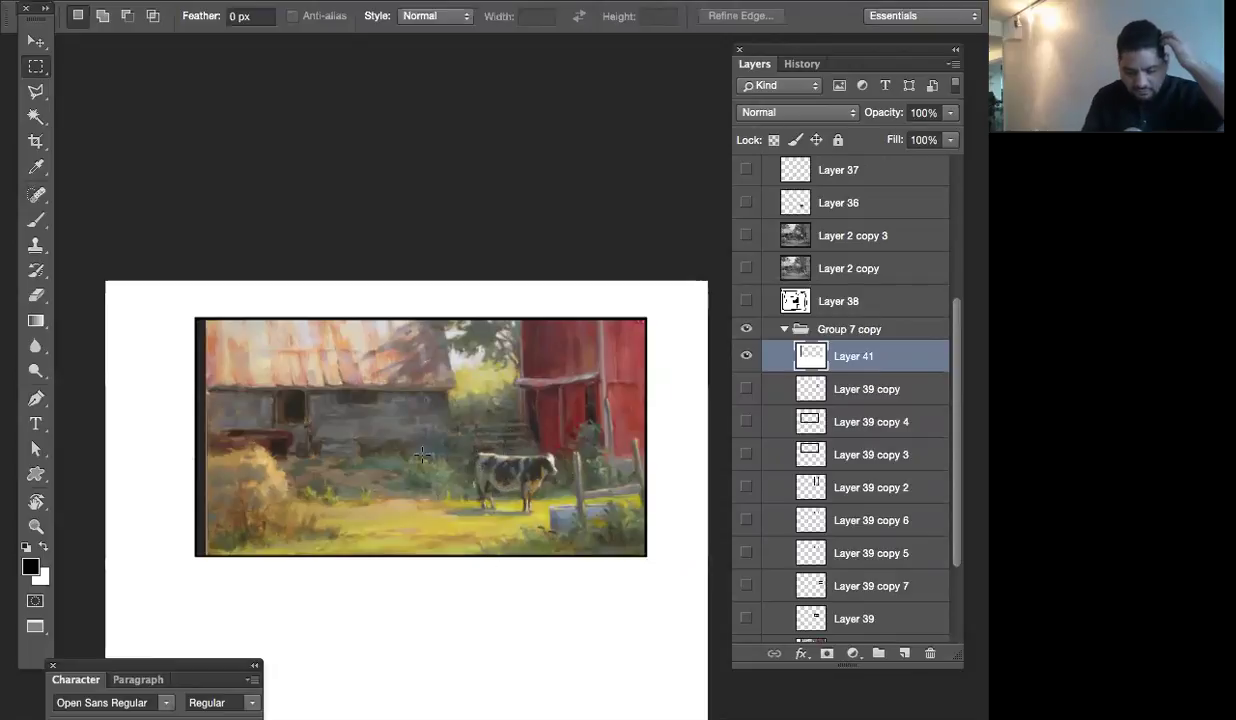
# Show the rectangle layers again and, on Layer 2, shift the barn's right end over to meet the vertical rectangle edge
pyautogui.moveTo(746, 389); pyautogui.dragTo(746, 618)
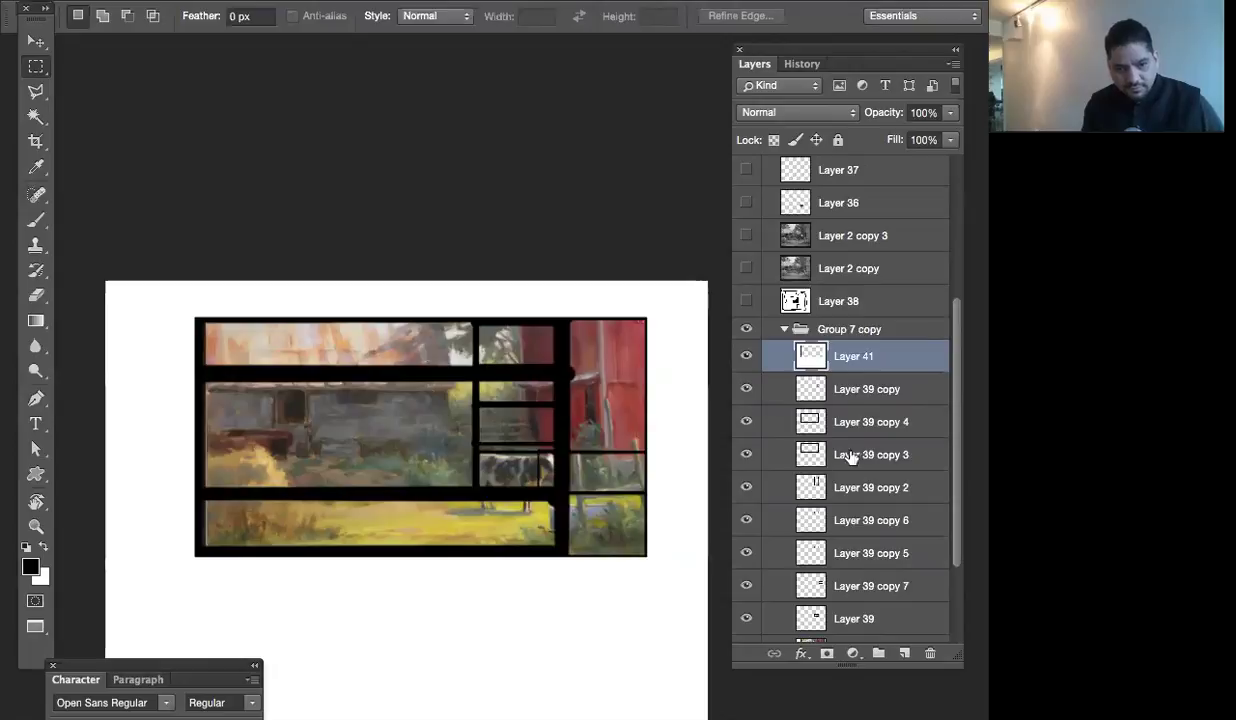
pyautogui.scroll(-4, 915, 437)
pyautogui.click(811, 520)
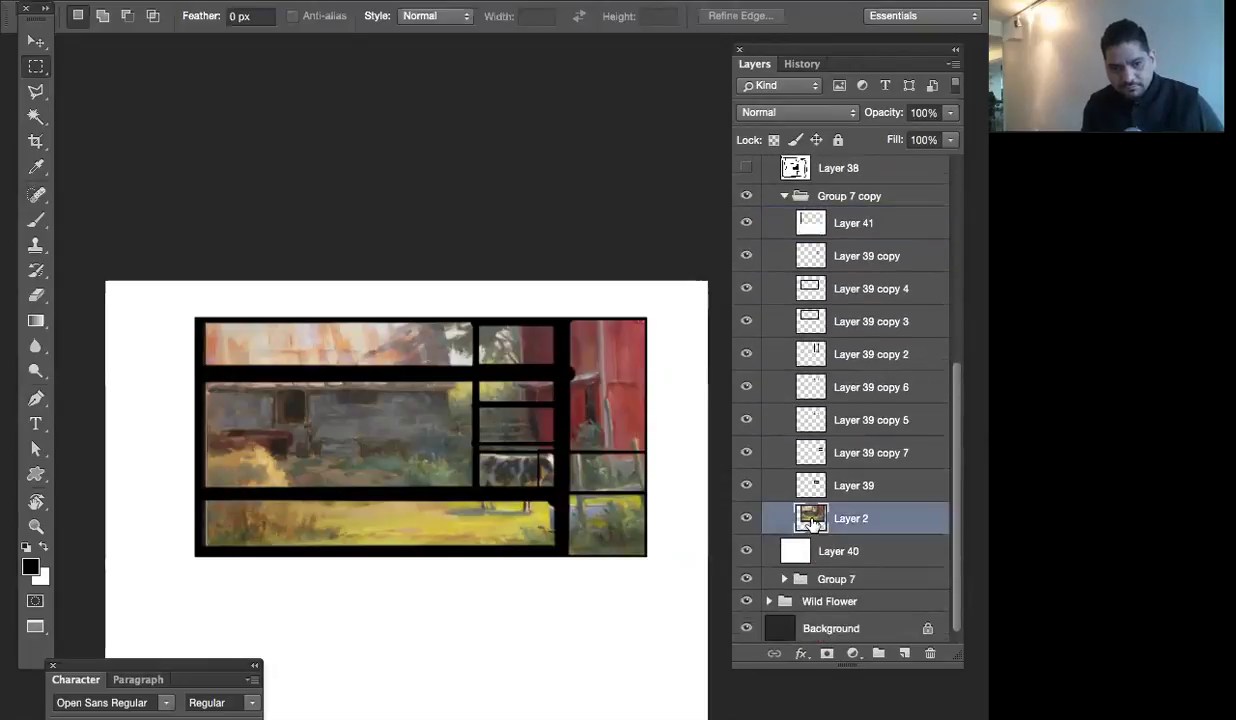
pyautogui.moveTo(325, 322); pyautogui.dragTo(464, 479)
pyautogui.press('v')
pyautogui.moveTo(369, 440); pyautogui.dragTo(398, 481)
pyautogui.hotkey('ctrl', 'd')
# Hide the Layer 39 rectangle layers to view the bare painting, and leave only the white Layer 41 surround over it
pyautogui.moveTo(745, 419); pyautogui.dragTo(745, 485)
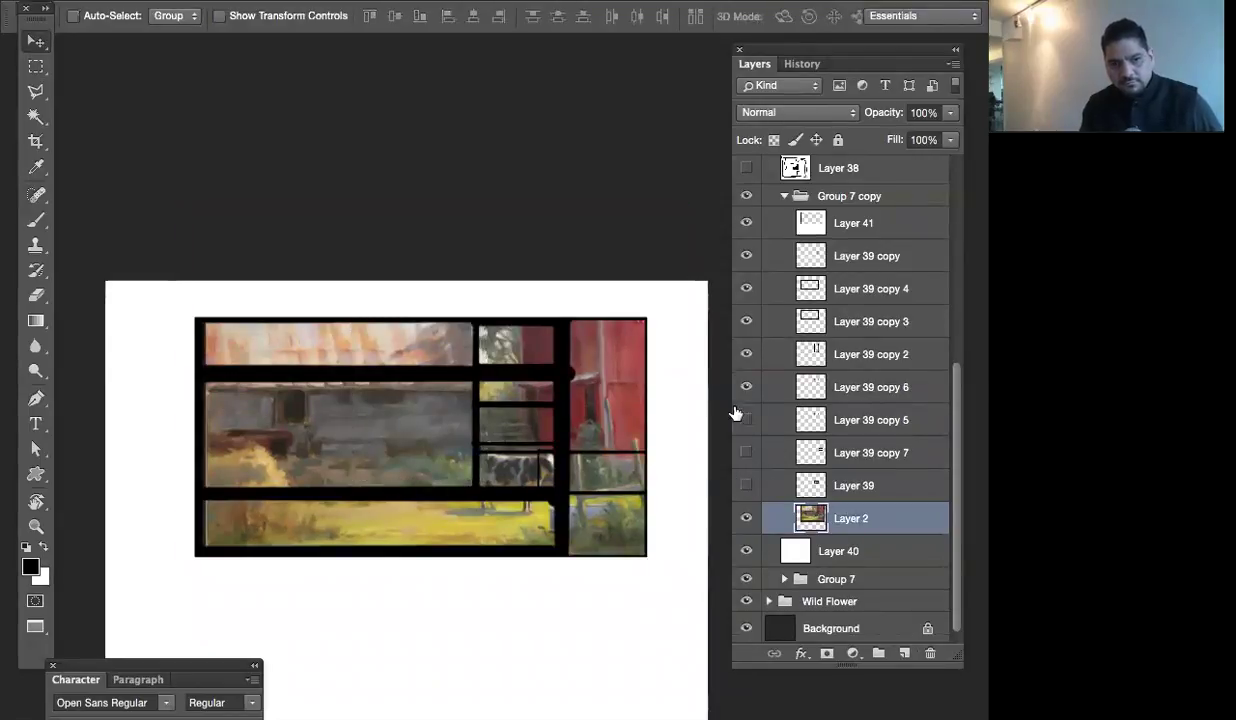
pyautogui.moveTo(745, 222); pyautogui.dragTo(745, 387)
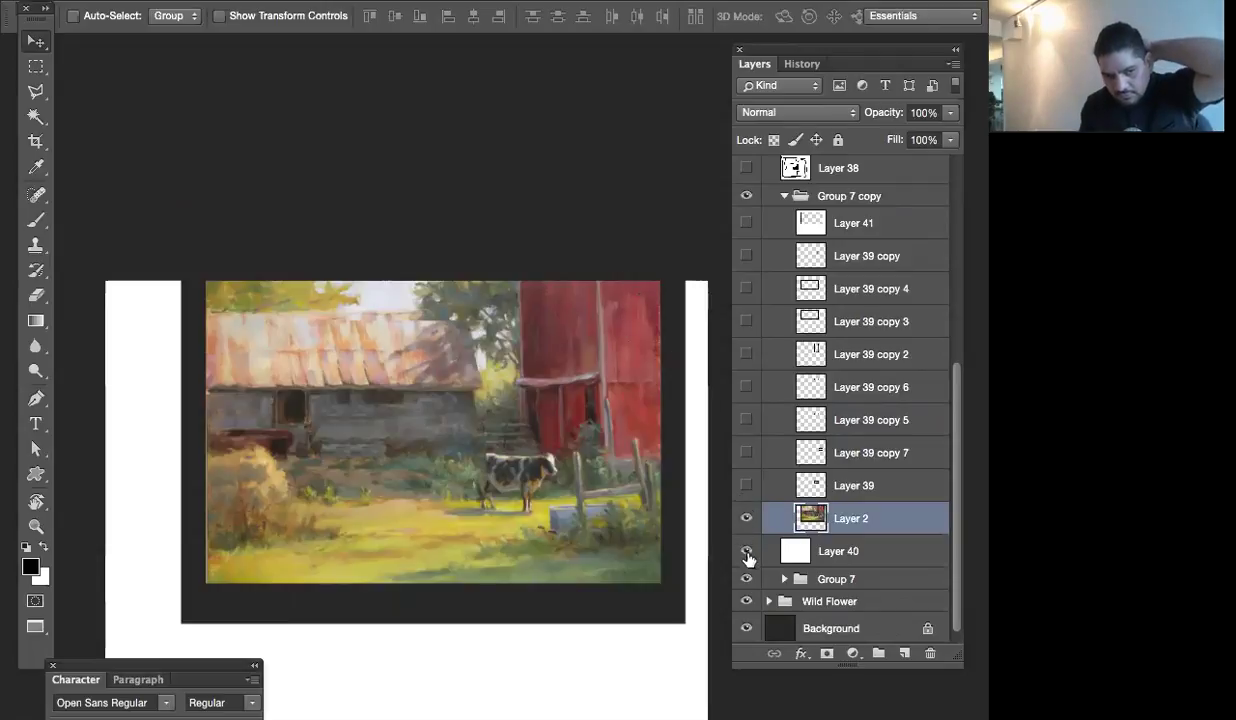
pyautogui.click(745, 485)
pyautogui.click(745, 483)
pyautogui.click(745, 222)
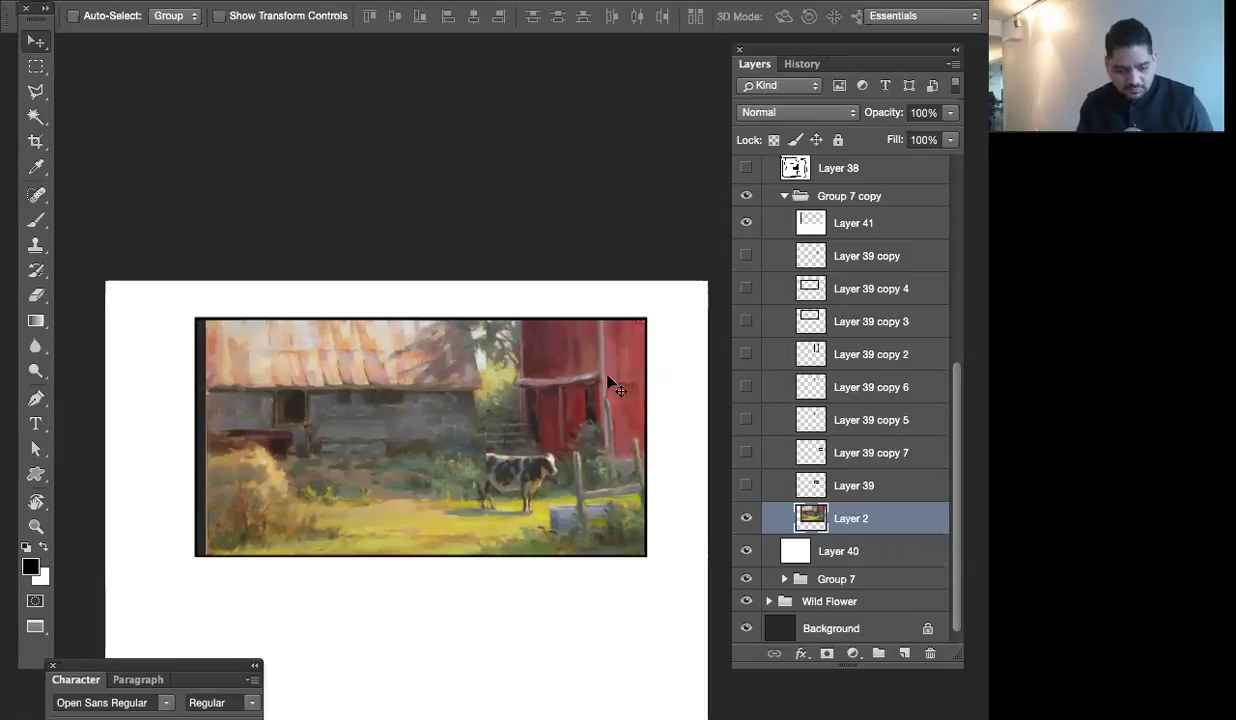
# Add a new layer above Layer 2 and paint a white patch over the red barn's right side and fence with a 125 px brush
pyautogui.press('m')
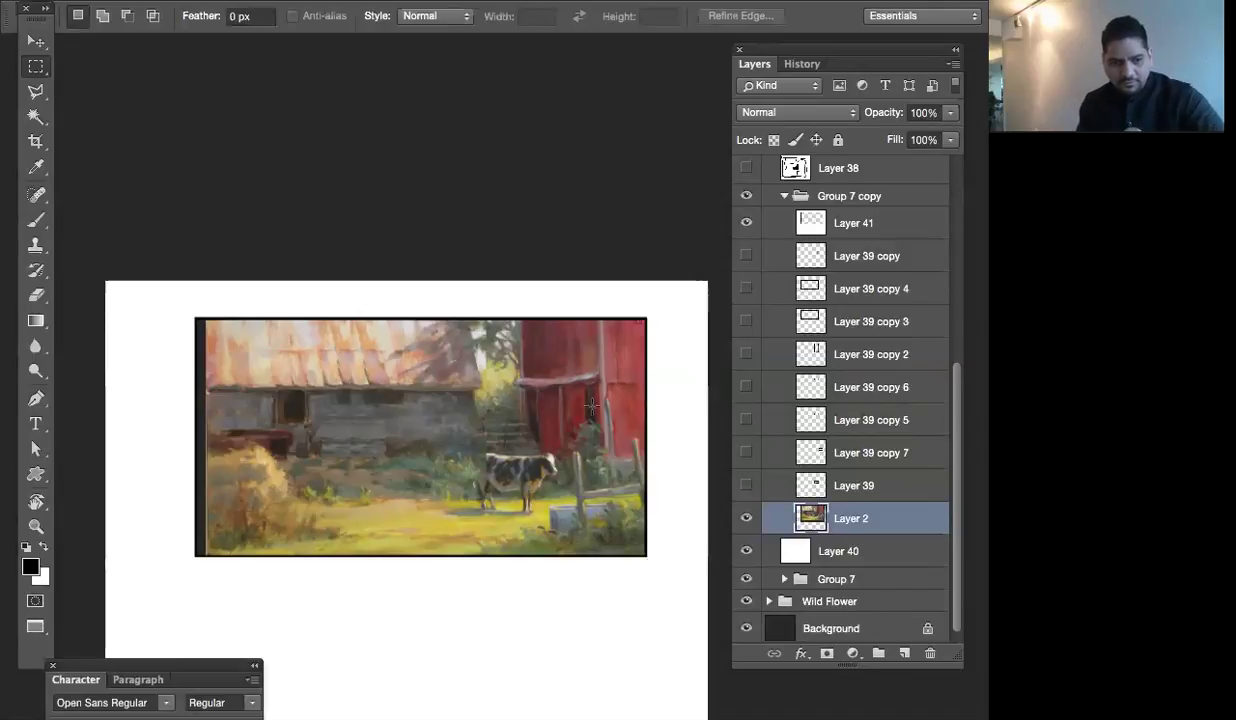
pyautogui.click(904, 653)
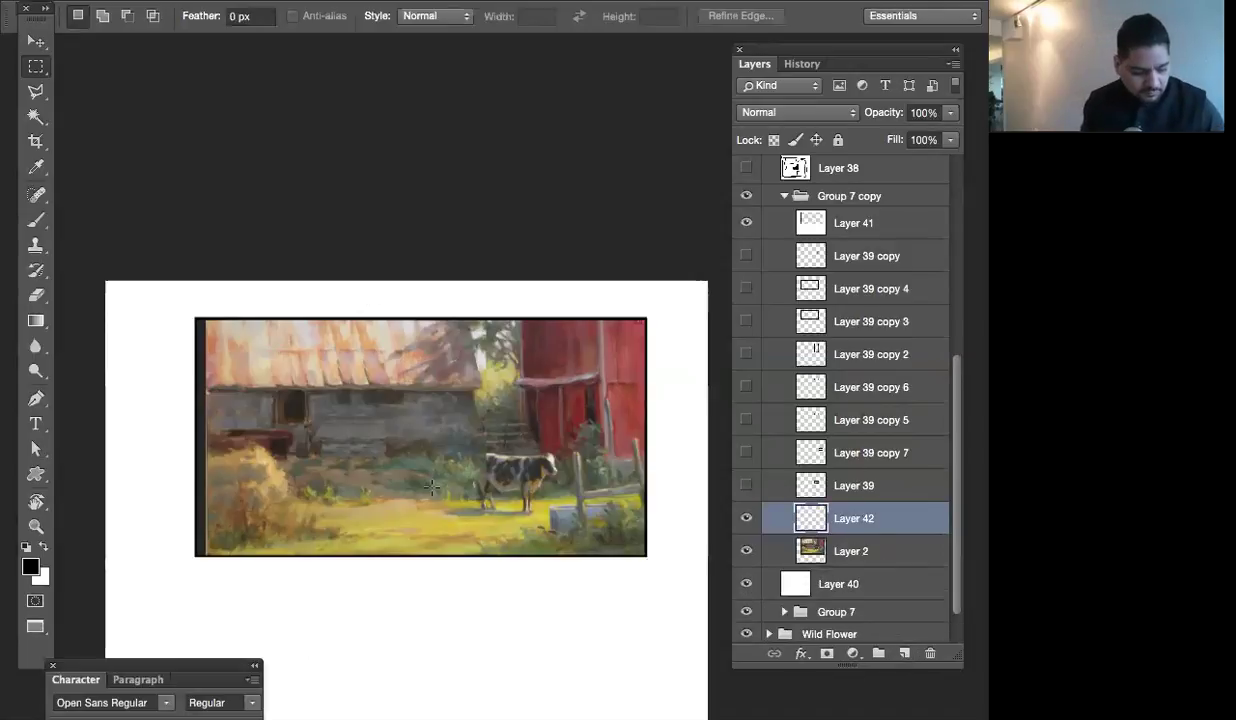
pyautogui.press('b')
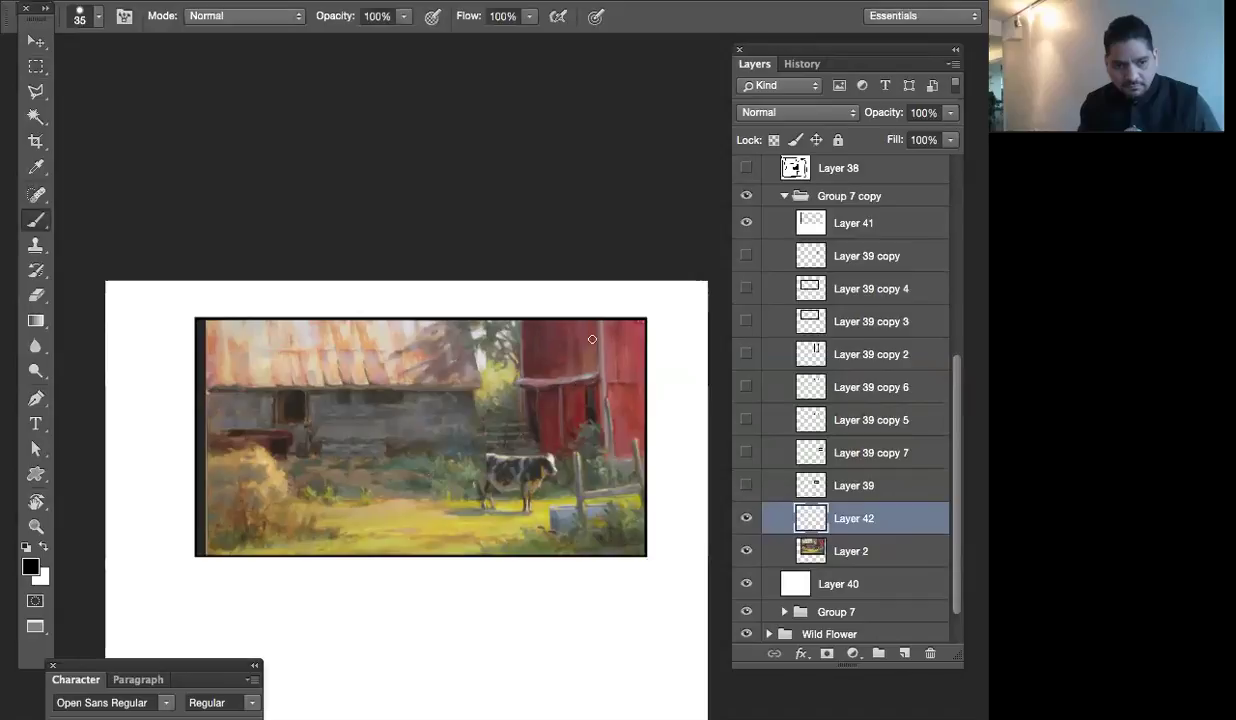
pyautogui.moveTo(592, 339); pyautogui.dragTo(575, 553)
pyautogui.hotkey('ctrl', 'z')
pyautogui.press('x')
pyautogui.press(']')
pyautogui.press(']')
pyautogui.press(']')
pyautogui.press(']')
pyautogui.press(']')
pyautogui.press(']')
pyautogui.press(']')
pyautogui.moveTo(592, 343); pyautogui.dragTo(586, 558)
pyautogui.moveTo(607, 349)
pyautogui.mouseDown()
pyautogui.moveTo(604, 408)
pyautogui.moveTo(638, 546)
pyautogui.moveTo(609, 566)
pyautogui.moveTo(615, 374)
pyautogui.moveTo(630, 422)
pyautogui.moveTo(621, 557)
pyautogui.mouseUp()
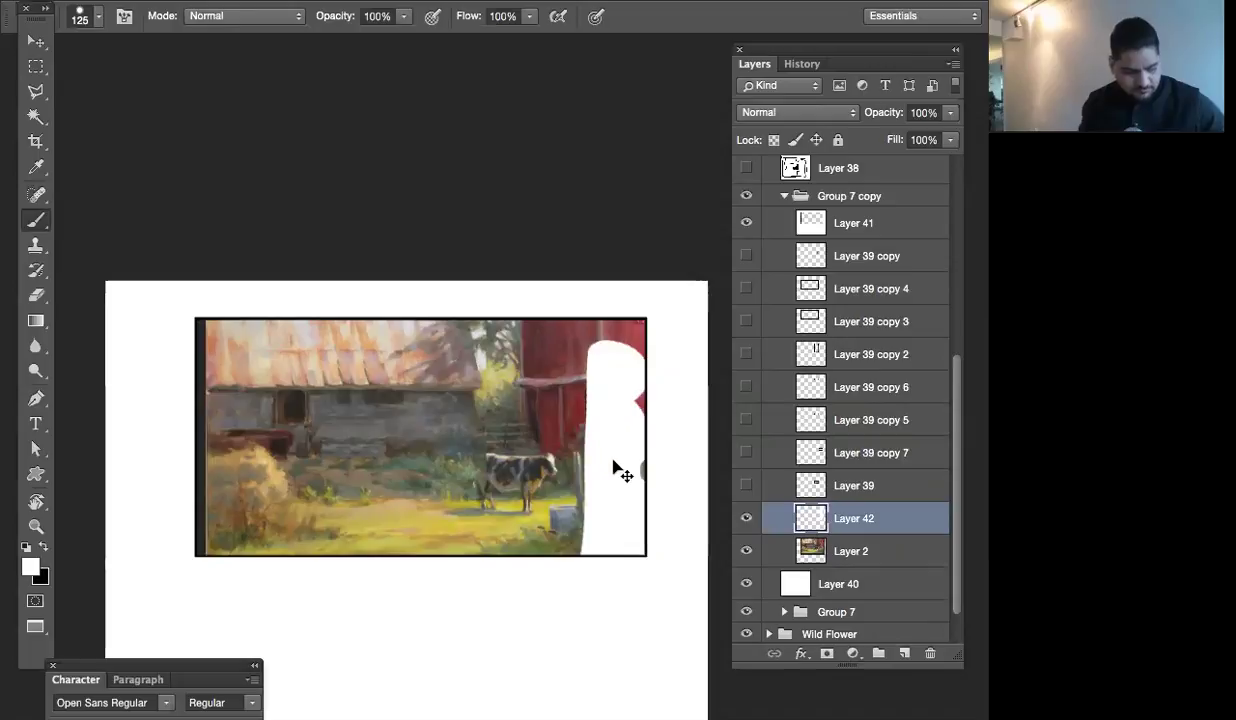
# Turn the white patch light grey using Hue/Saturation with saturation -4 and lightness -14
pyautogui.hotkey('ctrl', 'u')
pyautogui.moveTo(449, 306); pyautogui.dragTo(445, 306)
pyautogui.moveTo(448, 356); pyautogui.dragTo(435, 356)
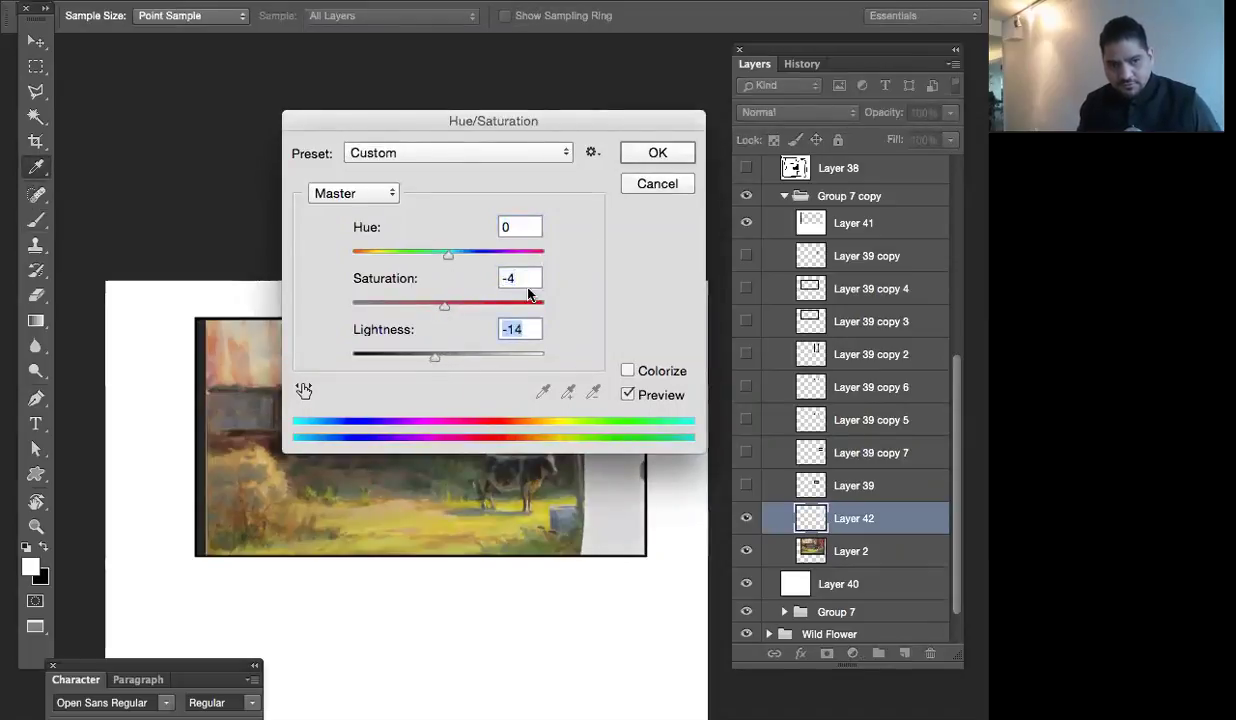
pyautogui.click(657, 152)
# Bring Layer 42 above Layer 41 and place the grey patch directly beside the cow's head
pyautogui.moveTo(864, 516); pyautogui.dragTo(906, 218)
pyautogui.press('v')
pyautogui.moveTo(616, 527)
pyautogui.mouseDown()
pyautogui.moveTo(610, 508)
pyautogui.moveTo(577, 513)
pyautogui.moveTo(590, 525)
pyautogui.mouseUp()
# Mark the cow's vertical proportions in black on the patch's edge, and rotate the patch to lie horizontally below the cow
pyautogui.press('x')
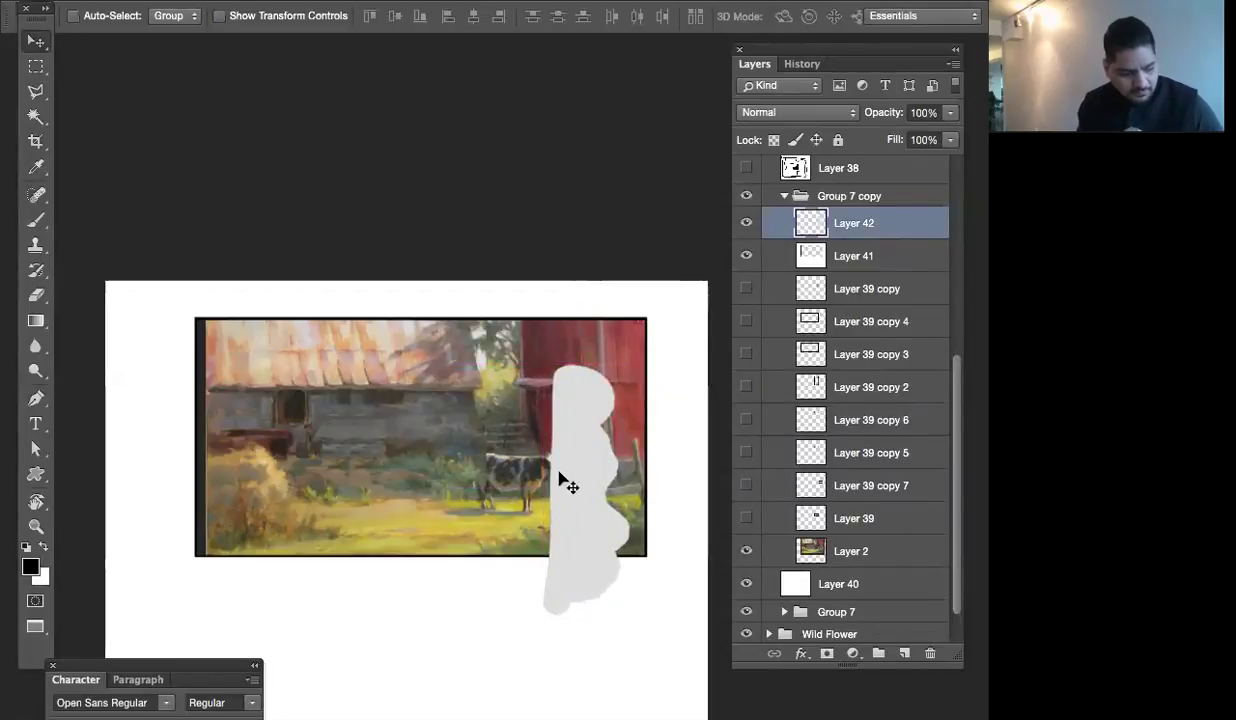
pyautogui.press('b')
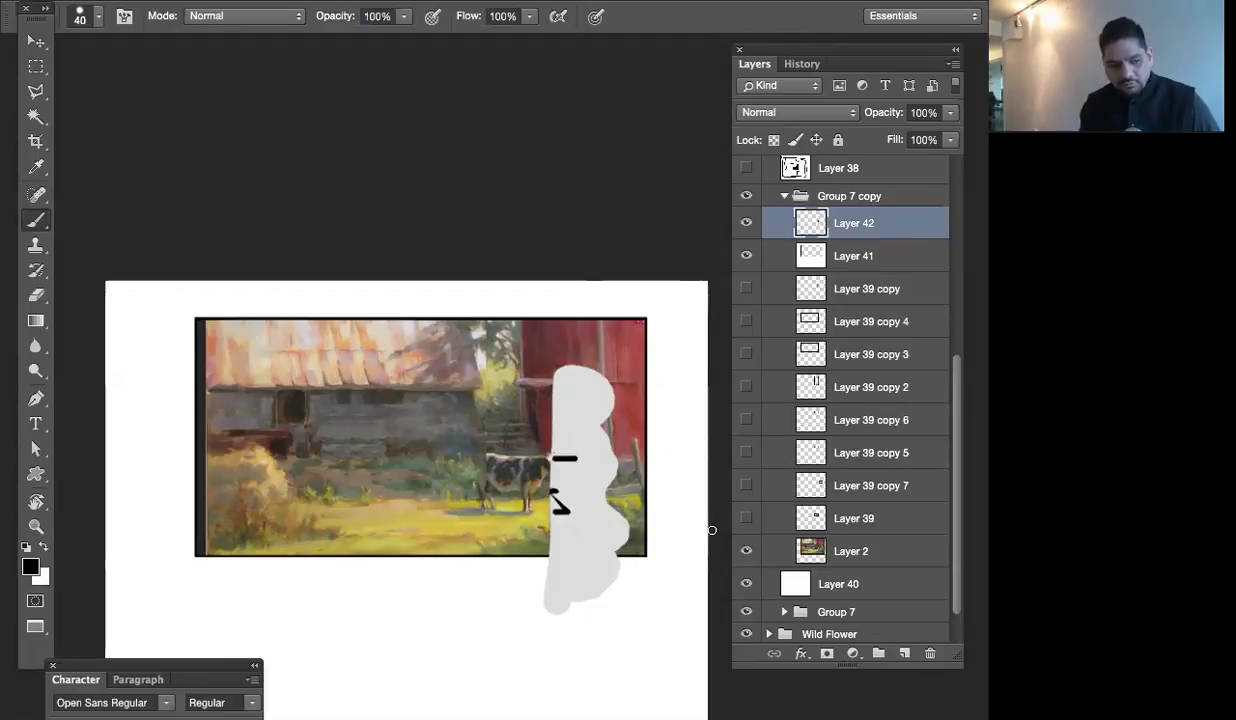
pyautogui.hotkey('ctrl', 't')
pyautogui.moveTo(614, 388); pyautogui.dragTo(594, 532)
pyautogui.press('Return')
# Mark the cow's tail end on the patch, cut the patch's upper edge flat and place it beneath the painting
pyautogui.press('b')
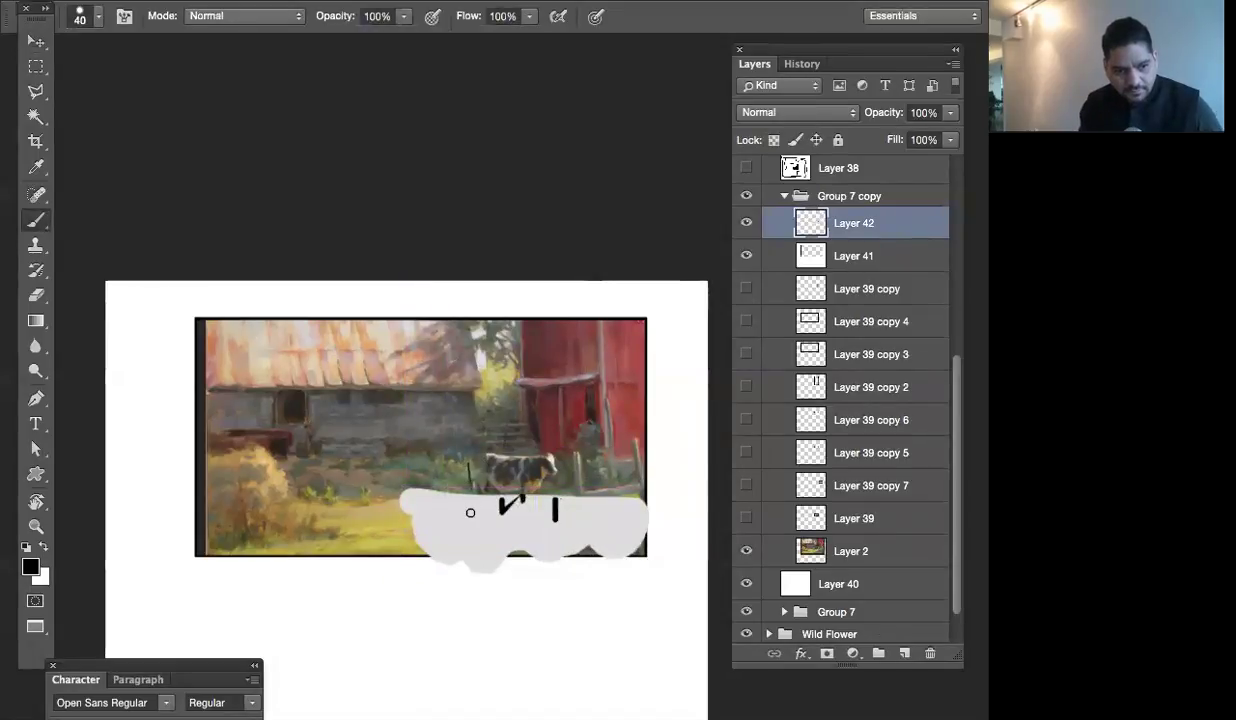
pyautogui.press('v')
pyautogui.moveTo(607, 532); pyautogui.dragTo(408, 557)
pyautogui.press('m')
pyautogui.moveTo(224, 447); pyautogui.dragTo(559, 532)
pyautogui.hotkey('ctrl', 'd')
pyautogui.press('v')
pyautogui.moveTo(455, 568); pyautogui.dragTo(514, 627)
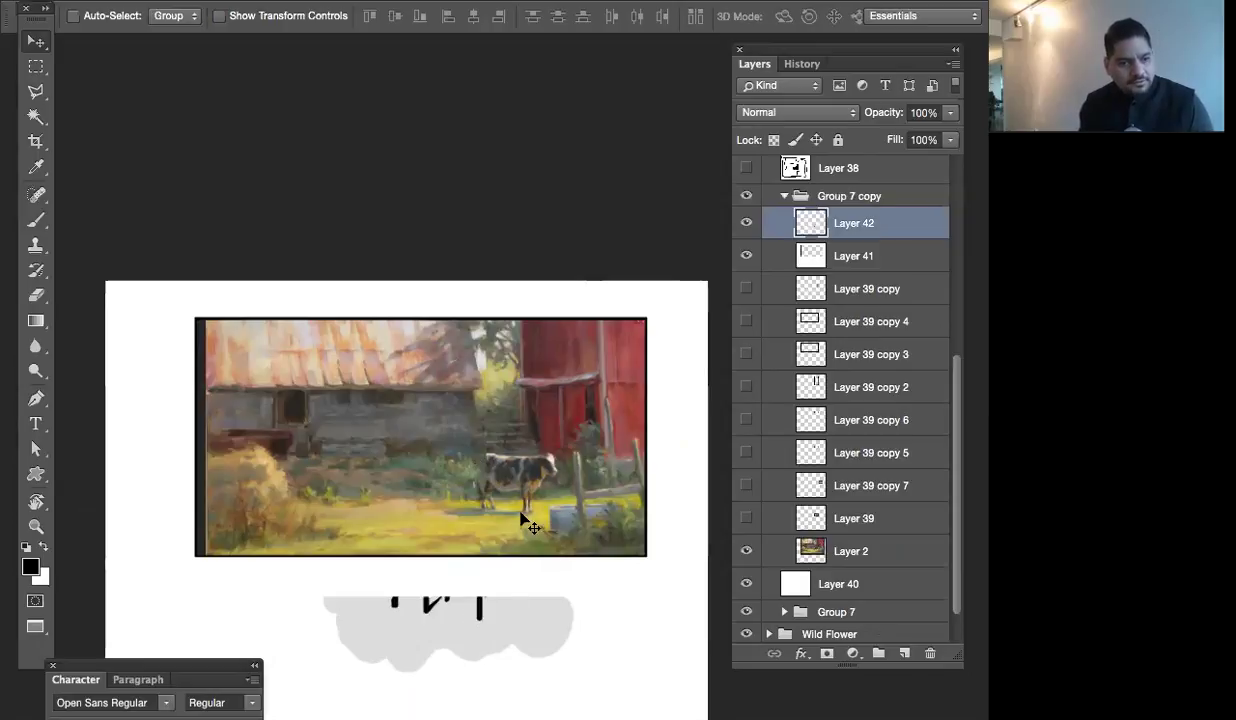
# Line up the marked patch under the haystack at the painting's lower left corner, and add an empty layer above Layer 42
pyautogui.moveTo(497, 620)
pyautogui.mouseDown()
pyautogui.moveTo(352, 522)
pyautogui.moveTo(298, 541)
pyautogui.moveTo(402, 546)
pyautogui.mouseUp()
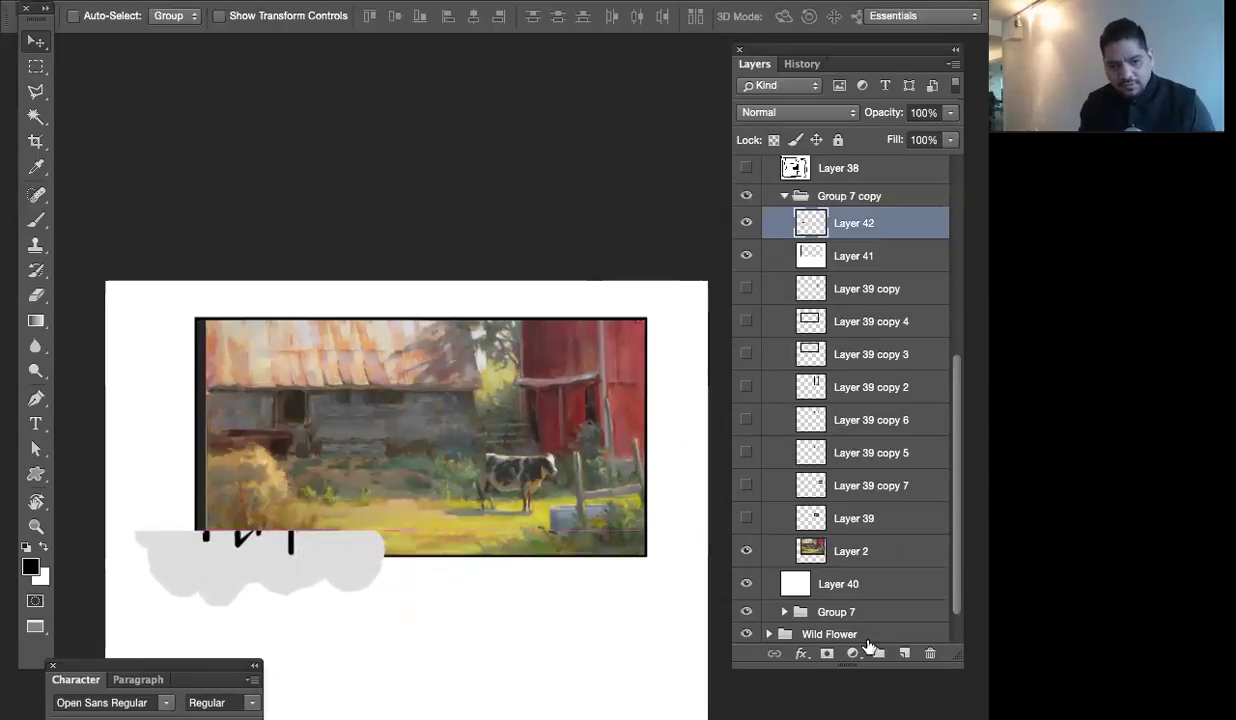
pyautogui.click(904, 653)
pyautogui.press('b')
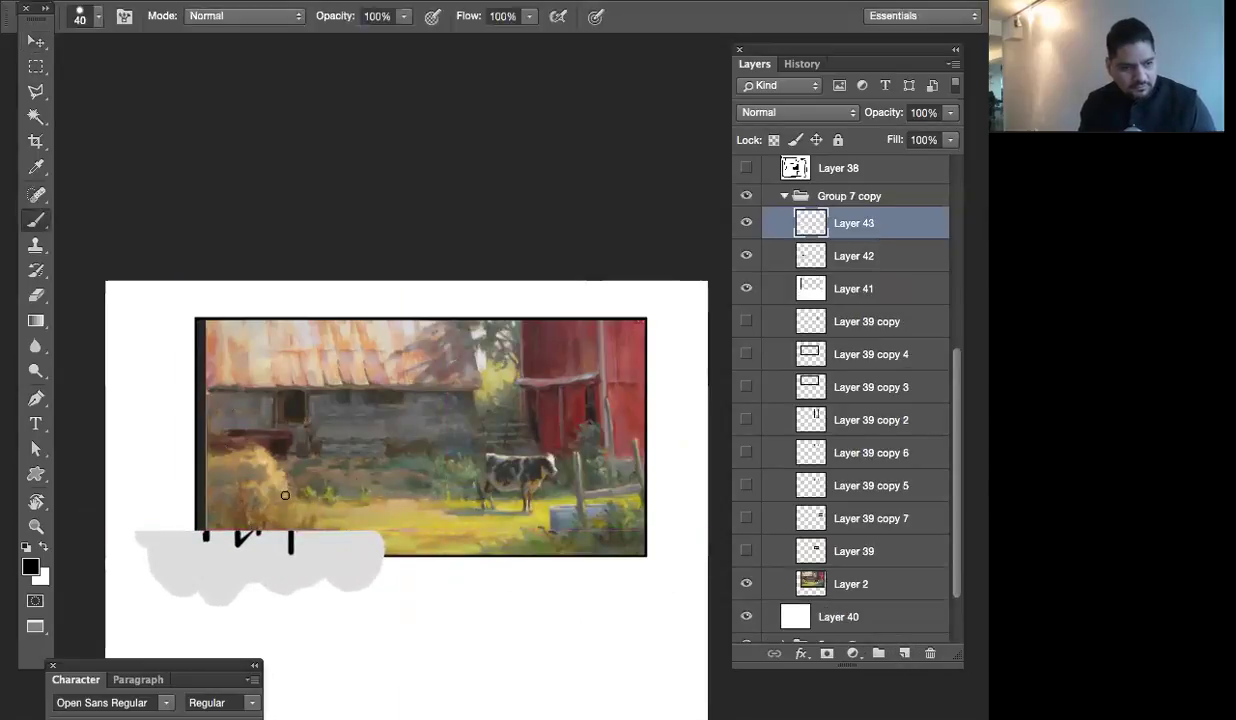
pyautogui.press('v')
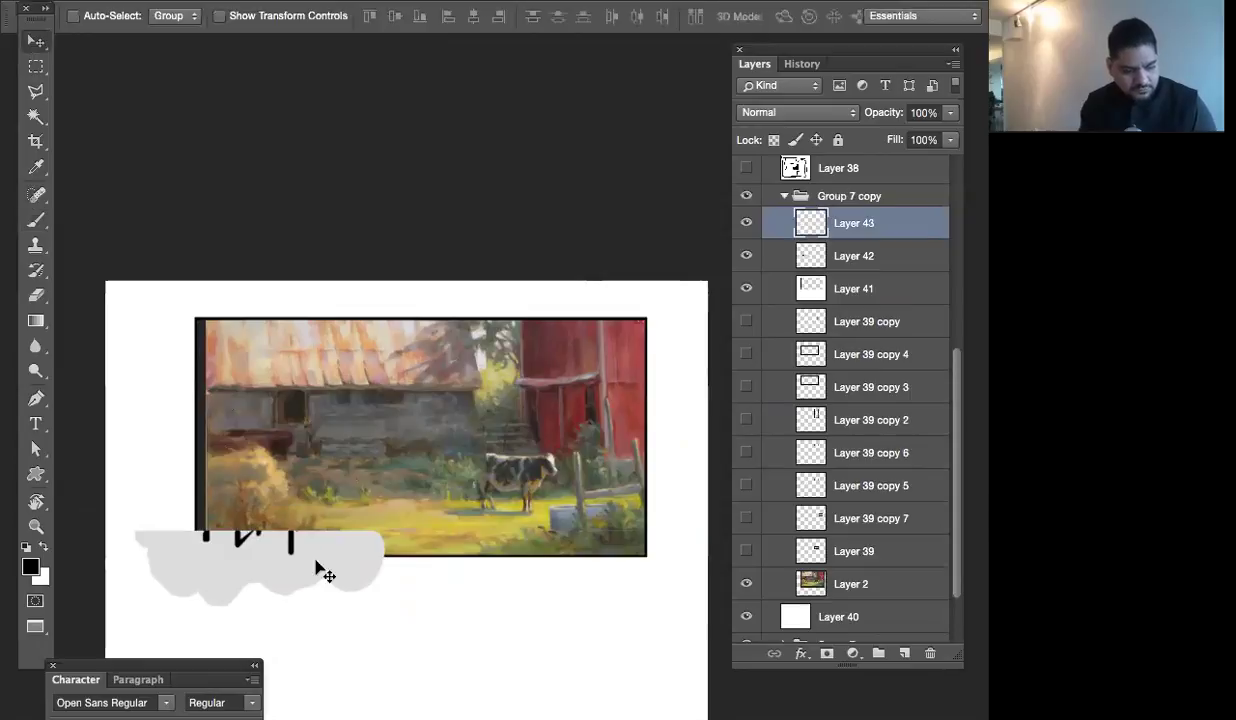
pyautogui.click(828, 256)
pyautogui.moveTo(378, 547); pyautogui.dragTo(340, 561)
pyautogui.press('b')
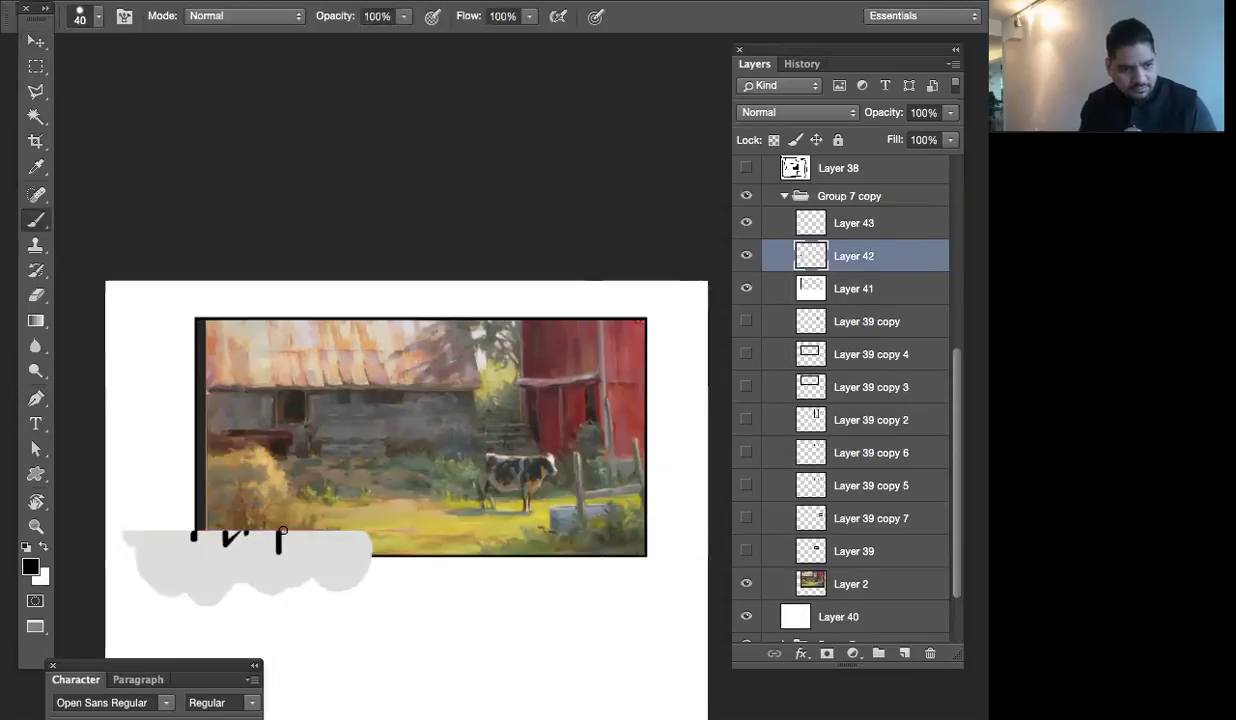
pyautogui.moveTo(279, 515); pyautogui.dragTo(279, 476)
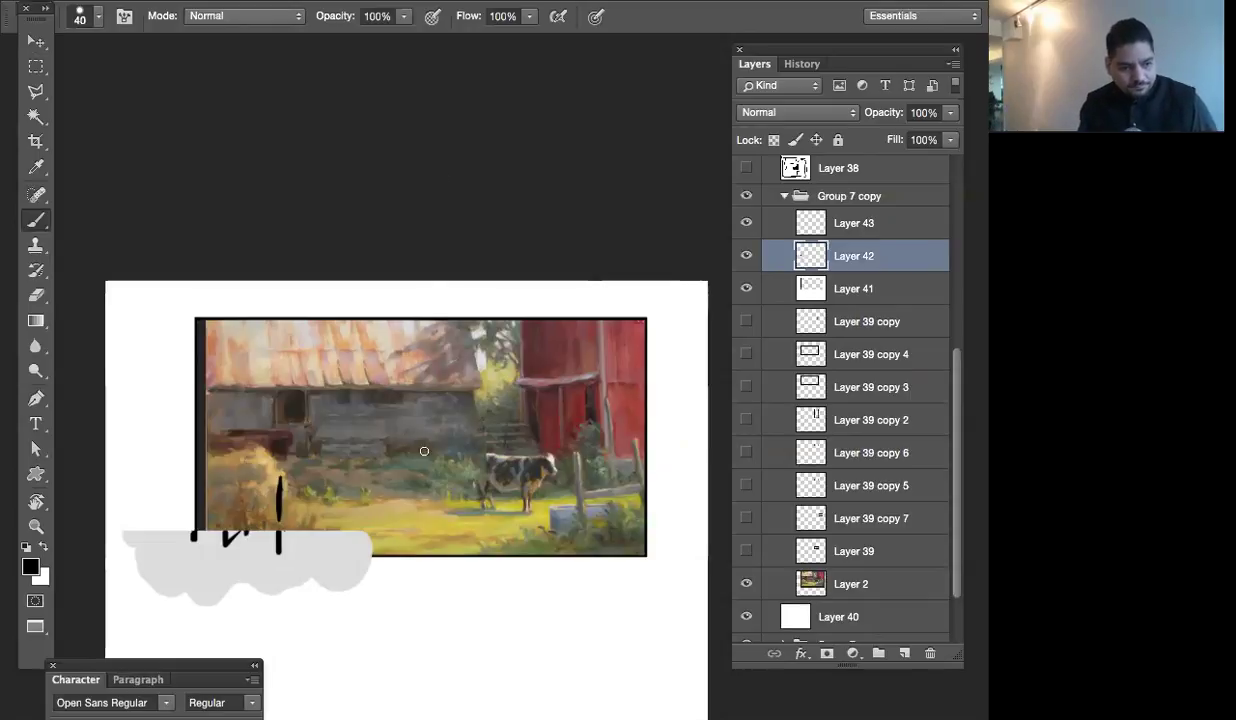
pyautogui.press('v')
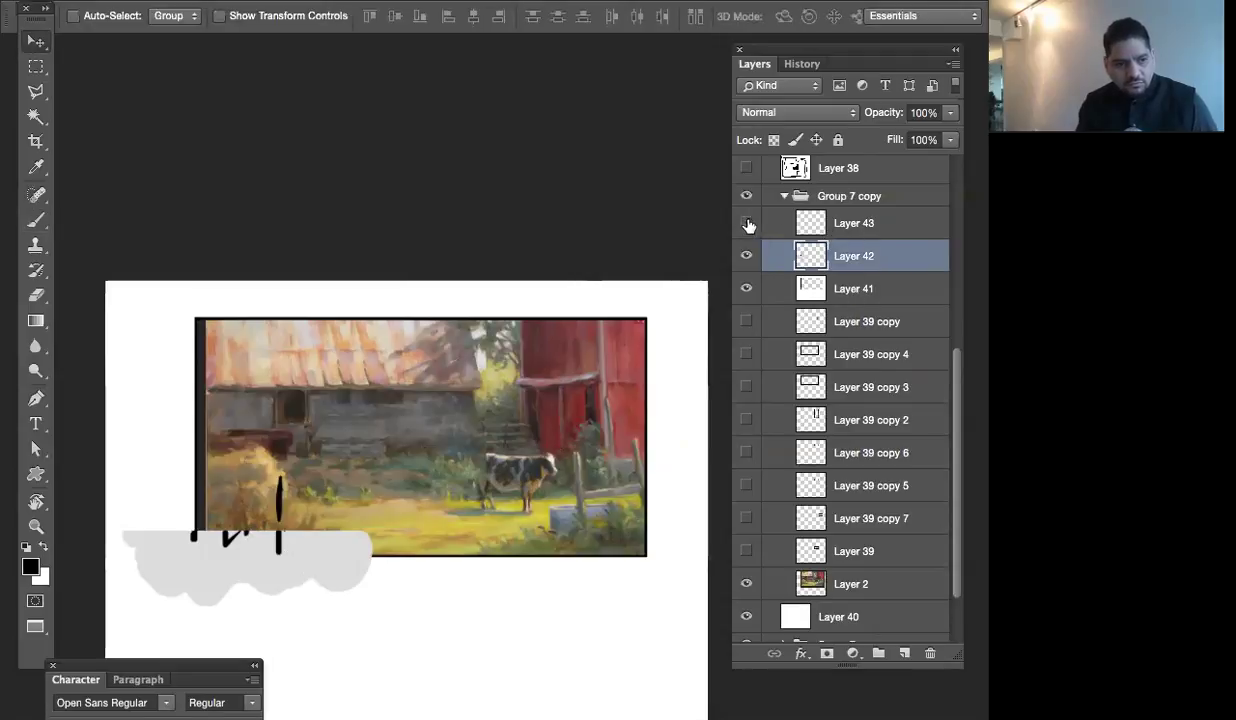
pyautogui.click(744, 256)
pyautogui.click(744, 256)
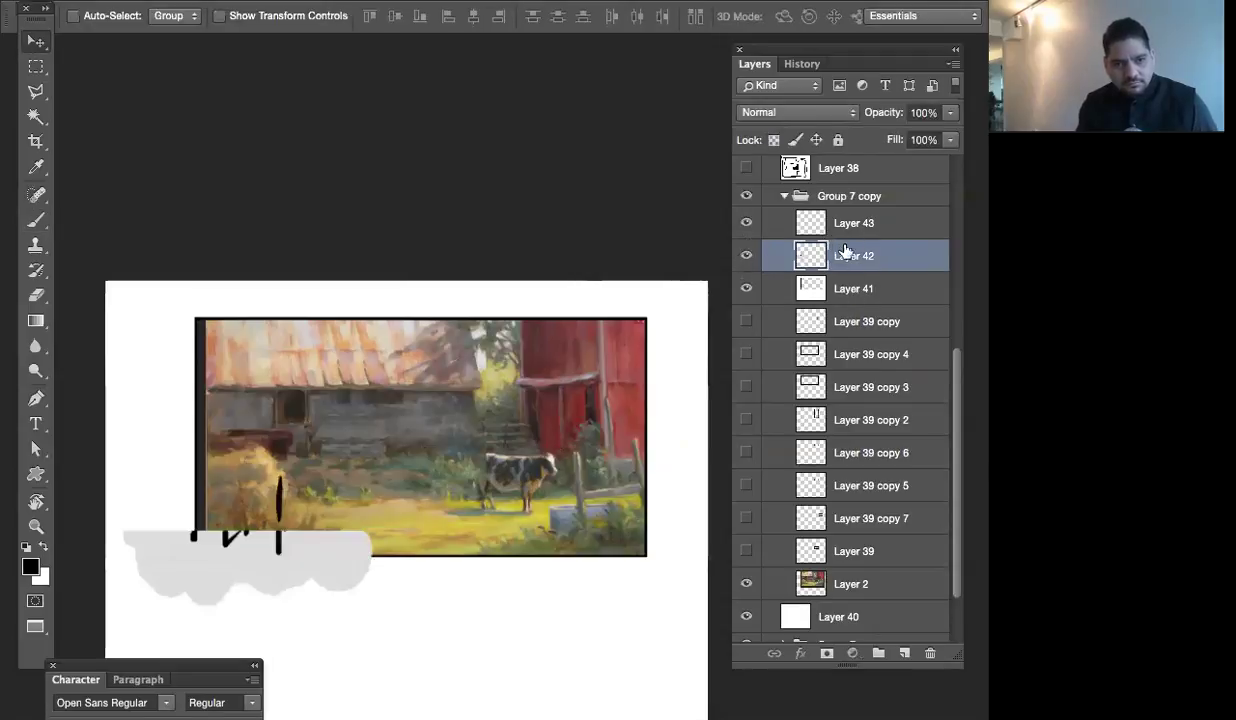
pyautogui.press('m')
pyautogui.moveTo(140, 419); pyautogui.dragTo(393, 525)
pyautogui.hotkey('ctrl', 'd')
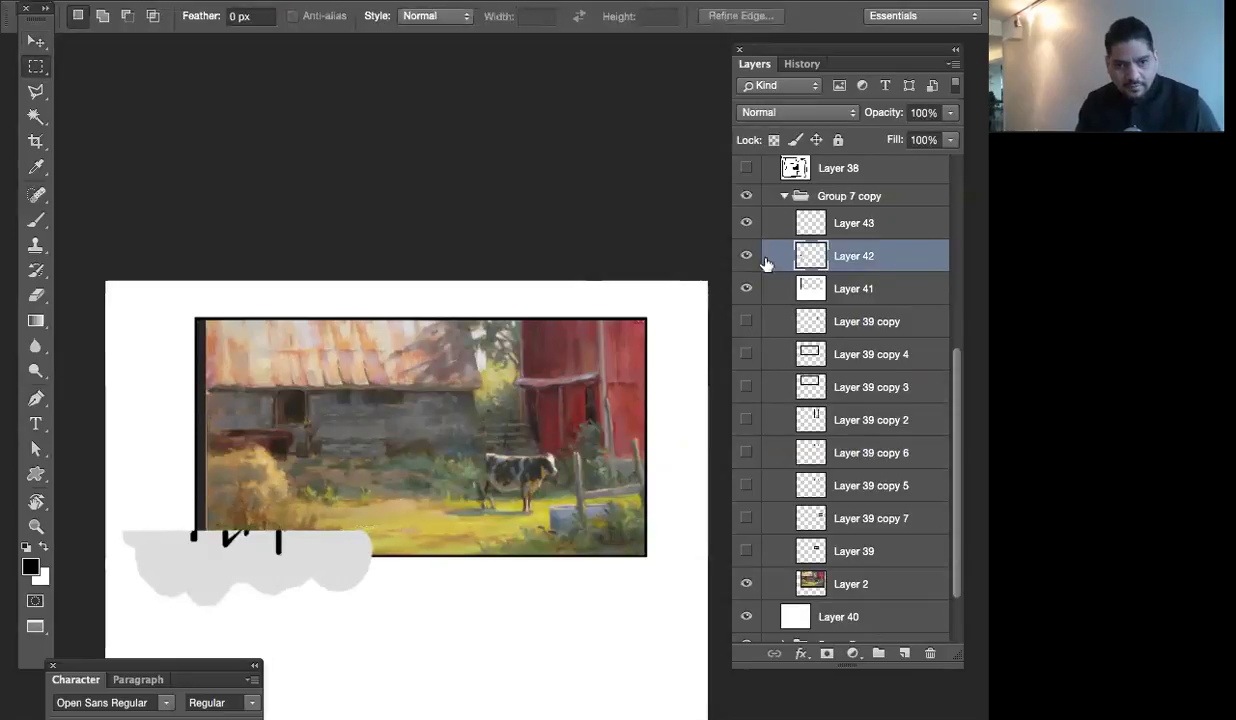
# Add a new layer above Layer 41 and paint a vertical black line along the haystack's right edge from the patch's mark
pyautogui.click(847, 288)
pyautogui.click(904, 653)
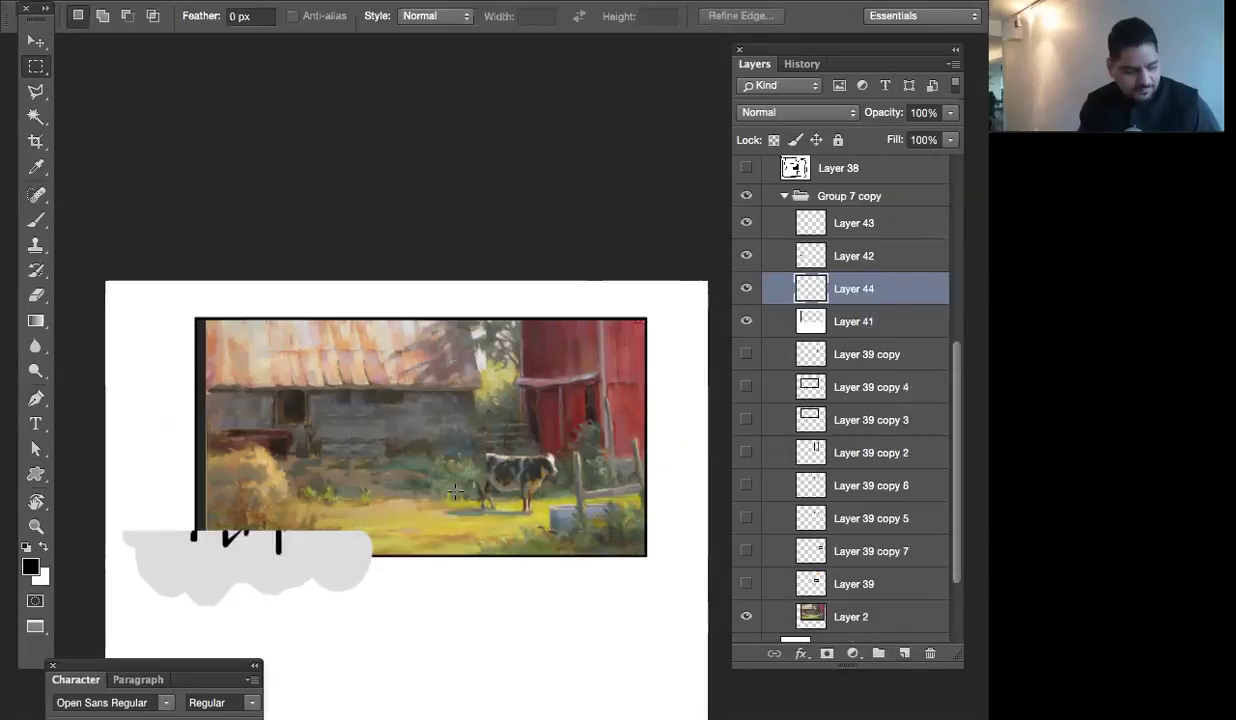
pyautogui.press('b')
pyautogui.moveTo(277, 478); pyautogui.dragTo(278, 505)
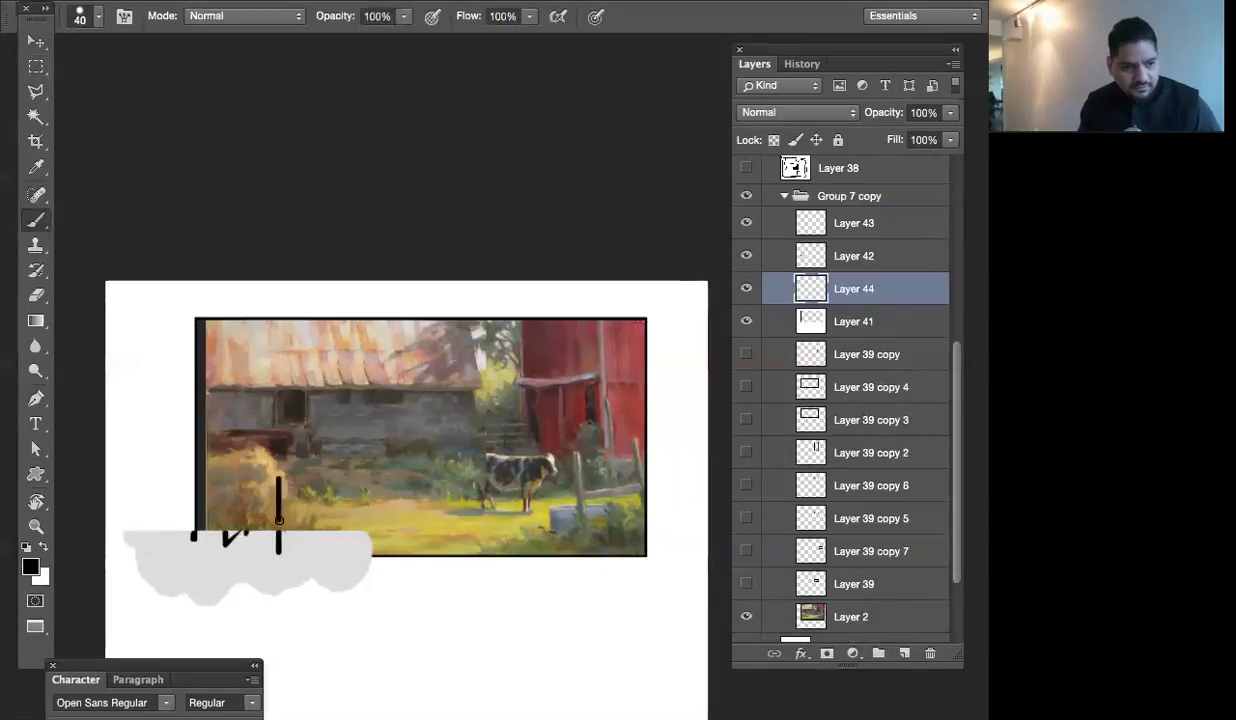
# Move the marked patch onto the barn wall and paint vertical black marks on Layer 44 at the dark window's edges
pyautogui.click(843, 258)
pyautogui.press('v')
pyautogui.moveTo(375, 549)
pyautogui.mouseDown()
pyautogui.moveTo(399, 524)
pyautogui.moveTo(363, 452)
pyautogui.moveTo(400, 449)
pyautogui.mouseUp()
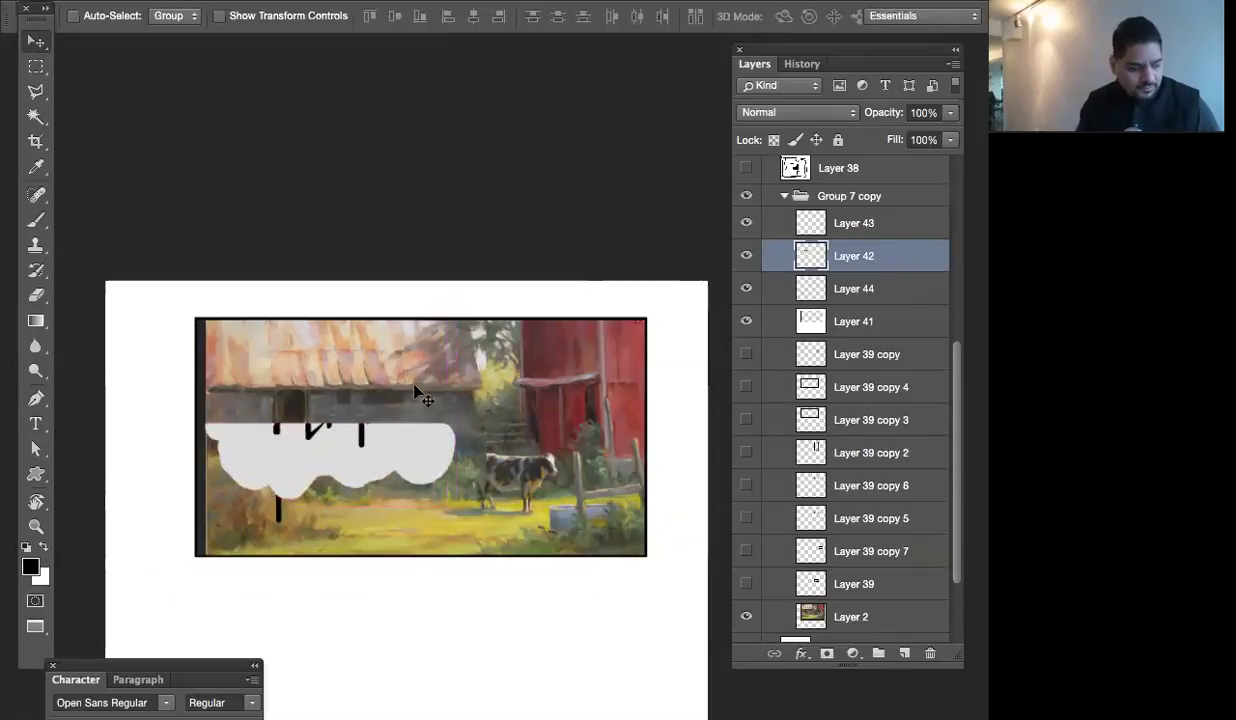
pyautogui.click(866, 287)
pyautogui.press('b')
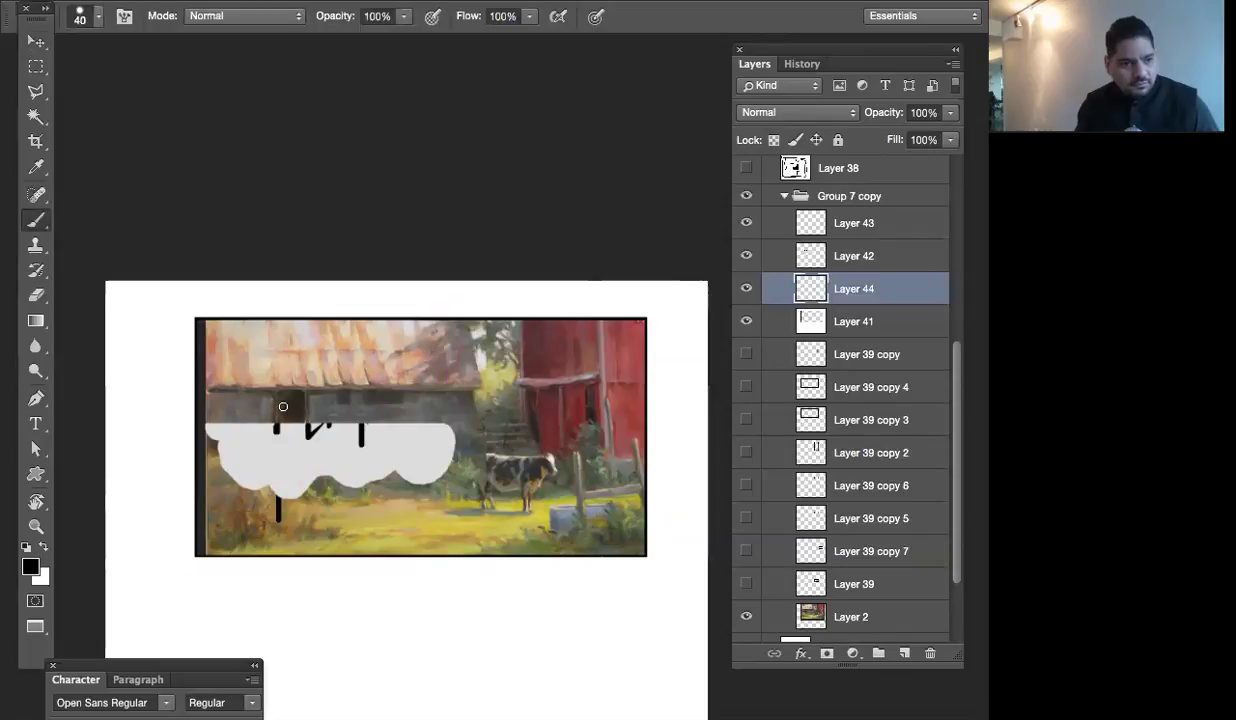
pyautogui.moveTo(277, 401); pyautogui.dragTo(277, 421)
# Rotate the Layer 42 patch upright and nudge it up so its flat edge runs alongside the barn window
pyautogui.click(816, 252)
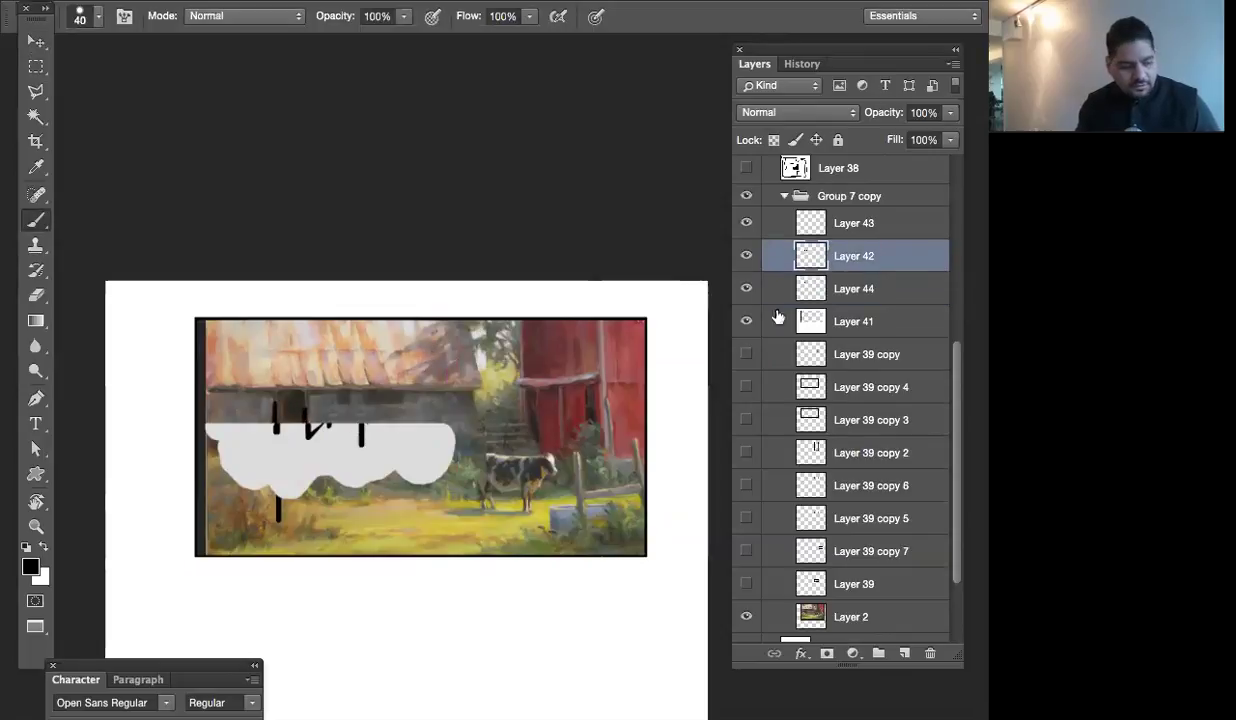
pyautogui.hotkey('ctrl', 't')
pyautogui.moveTo(463, 362)
pyautogui.mouseDown()
pyautogui.moveTo(475, 485)
pyautogui.moveTo(395, 557)
pyautogui.moveTo(280, 457)
pyautogui.moveTo(250, 465)
pyautogui.mouseUp()
pyautogui.press('Return')
pyautogui.press('v')
pyautogui.press('Up')
pyautogui.press('Up')
pyautogui.press('Up')
pyautogui.press('Up')
pyautogui.press('Up')
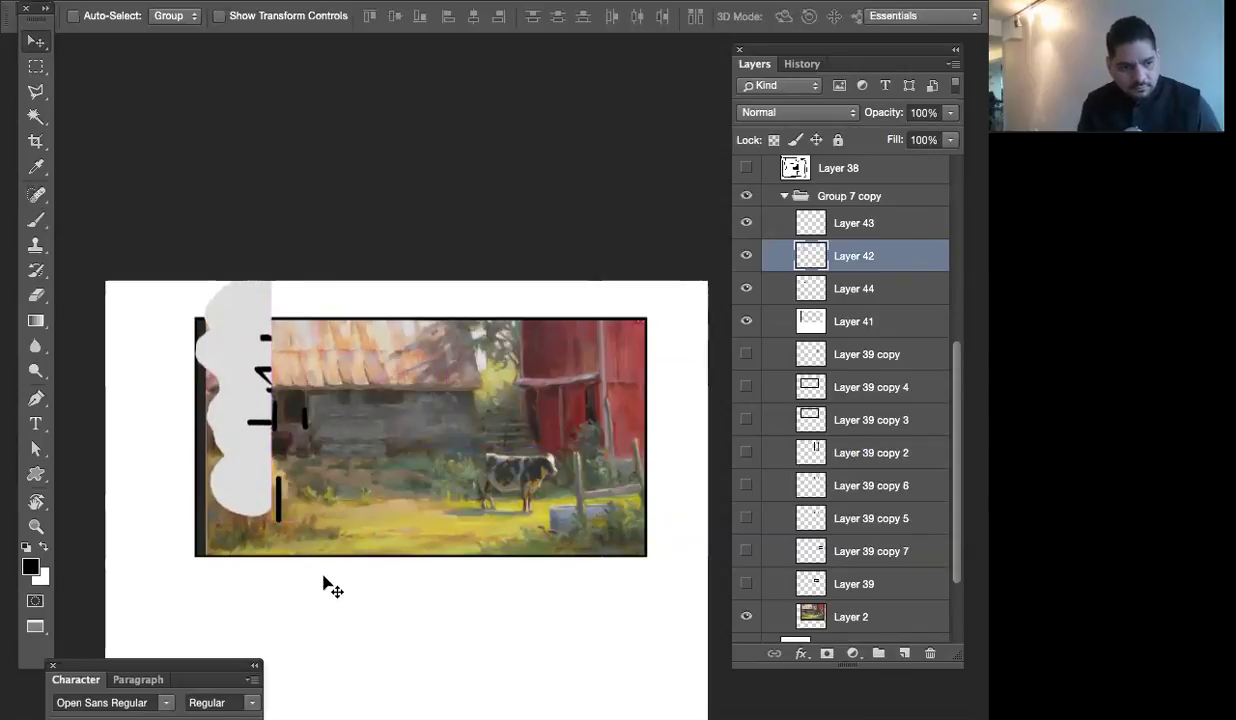
# Paint horizontal black lines on Layer 44 across the barn window's upper and lower edges, following the patch's marks
pyautogui.click(845, 289)
pyautogui.press('b')
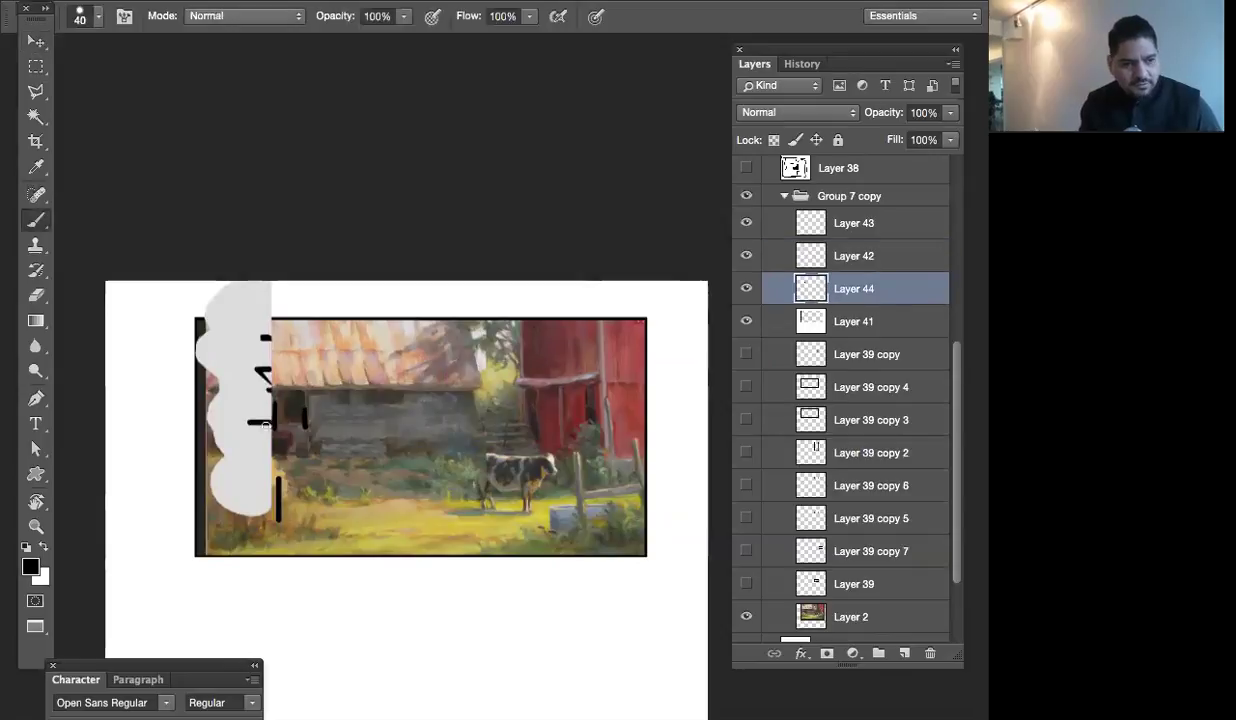
pyautogui.moveTo(260, 418)
pyautogui.mouseDown()
pyautogui.moveTo(304, 423)
pyautogui.moveTo(266, 384)
pyautogui.moveTo(307, 390)
pyautogui.mouseUp()
pyautogui.hotkey('ctrl', 'z')
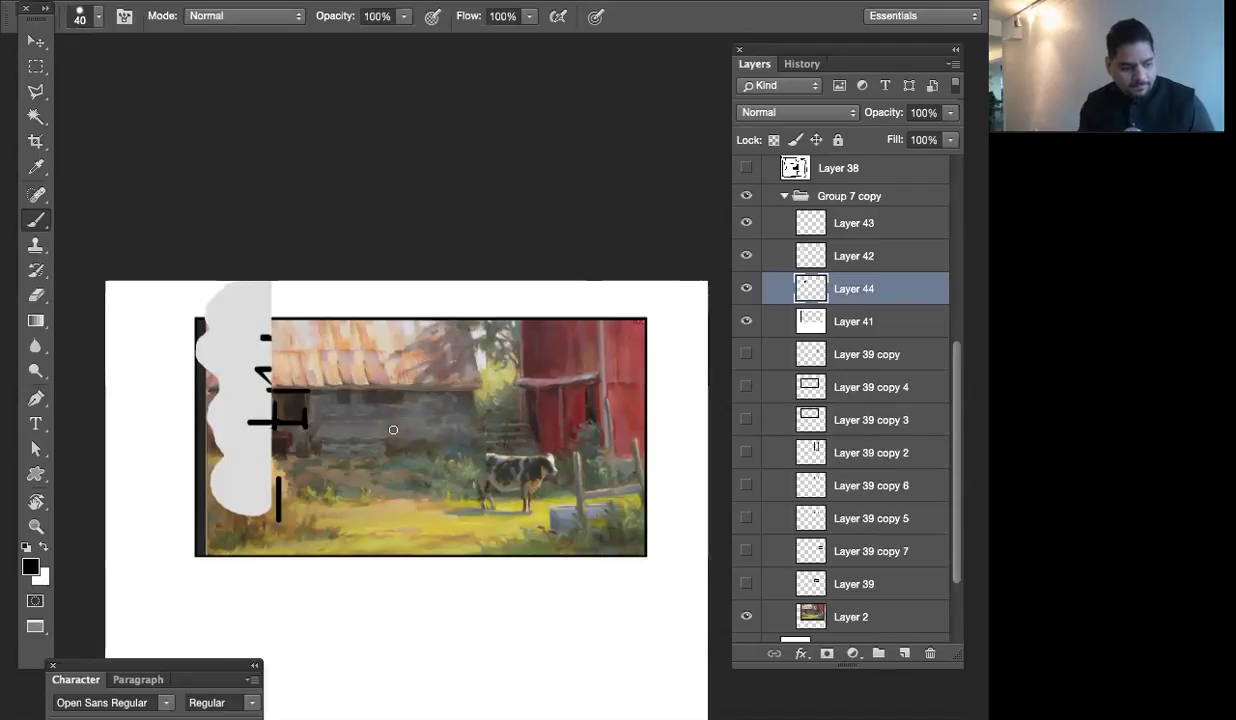
# Rotate the patch -90° back to horizontal and place its flat edge along the barn roof's lower edge
pyautogui.click(852, 255)
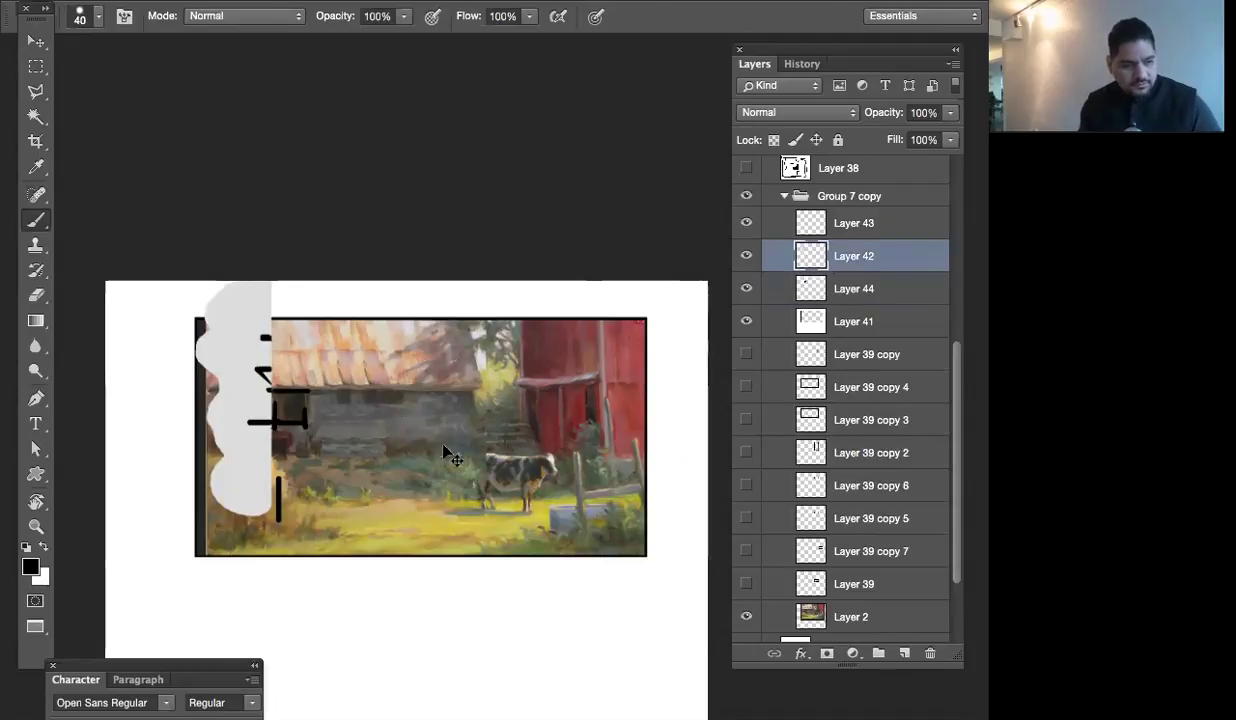
pyautogui.hotkey('ctrl', 't')
pyautogui.moveTo(455, 440); pyautogui.dragTo(440, 216)
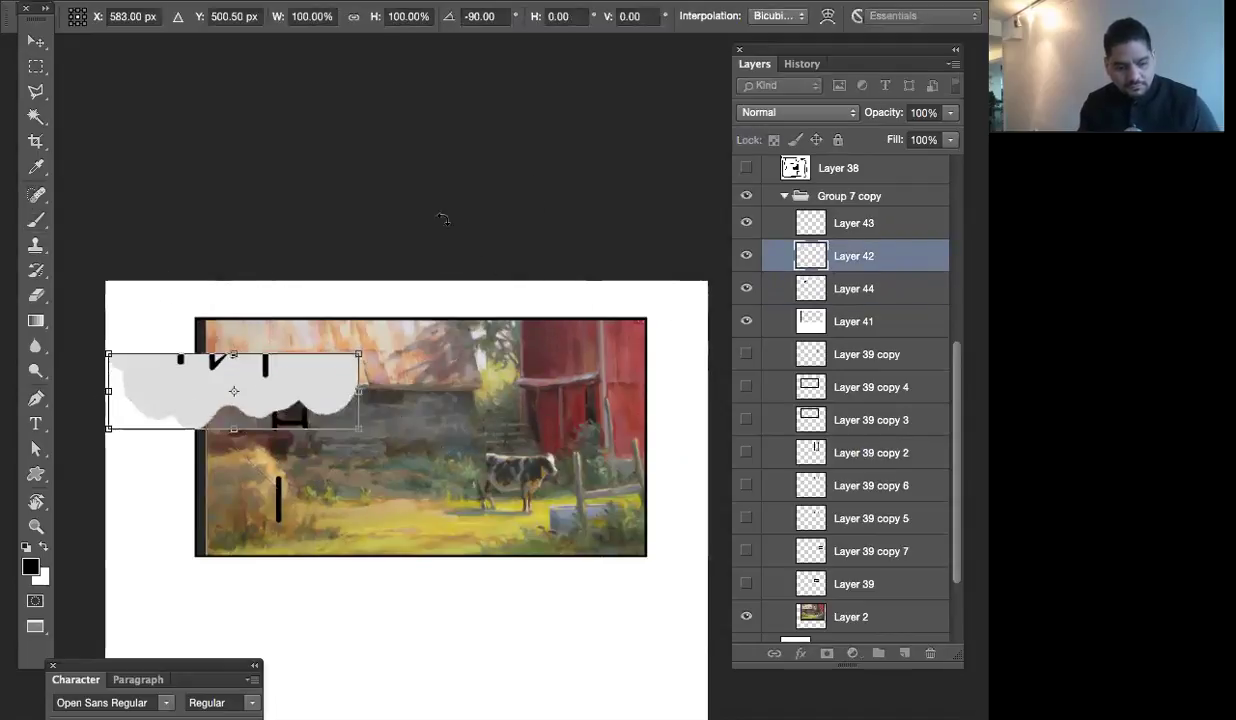
pyautogui.press('Return')
pyautogui.press('v')
pyautogui.moveTo(286, 389); pyautogui.dragTo(315, 424)
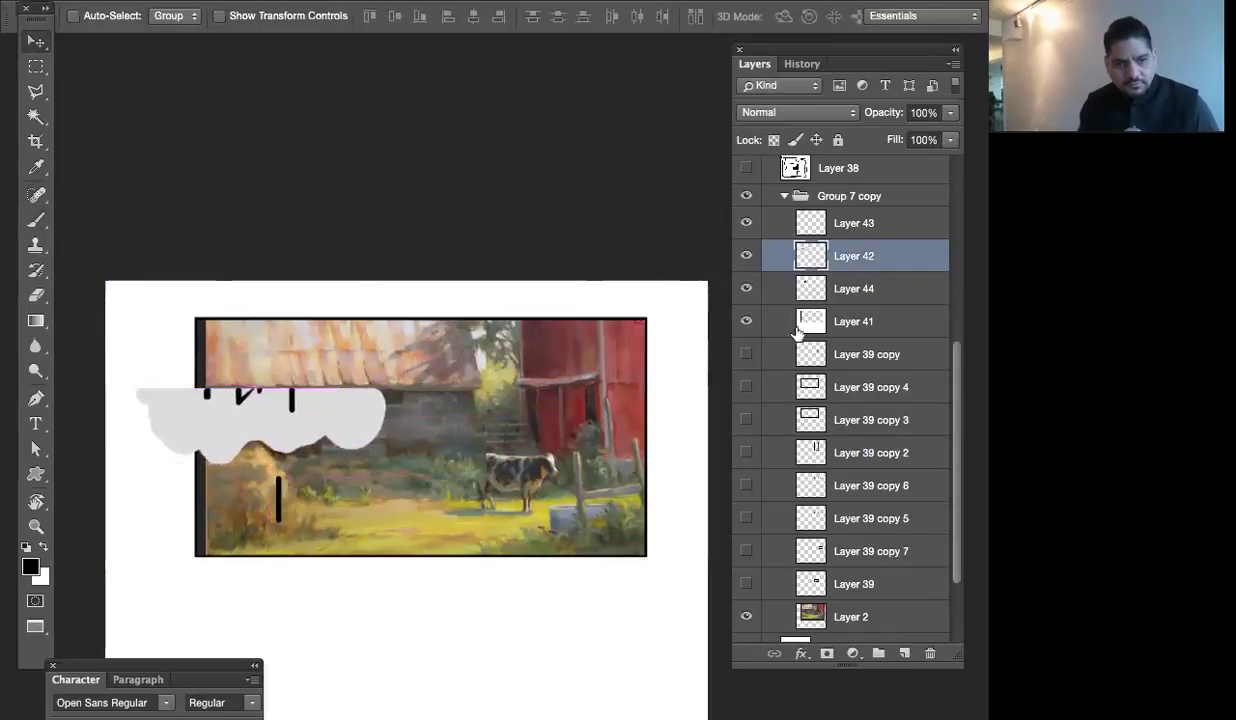
# Paint short black ticks on Layer 43 along the roof's lower edge at each of the patch's marks
pyautogui.click(855, 226)
pyautogui.press('b')
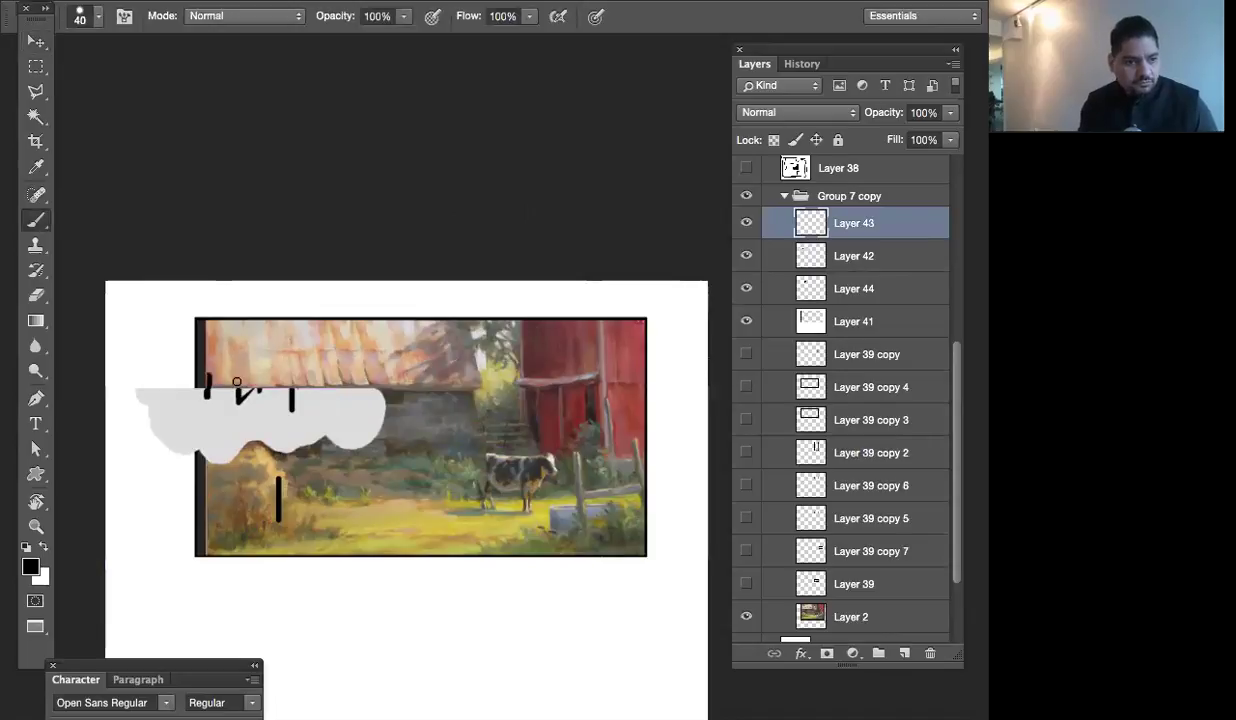
pyautogui.moveTo(237, 376); pyautogui.dragTo(262, 380)
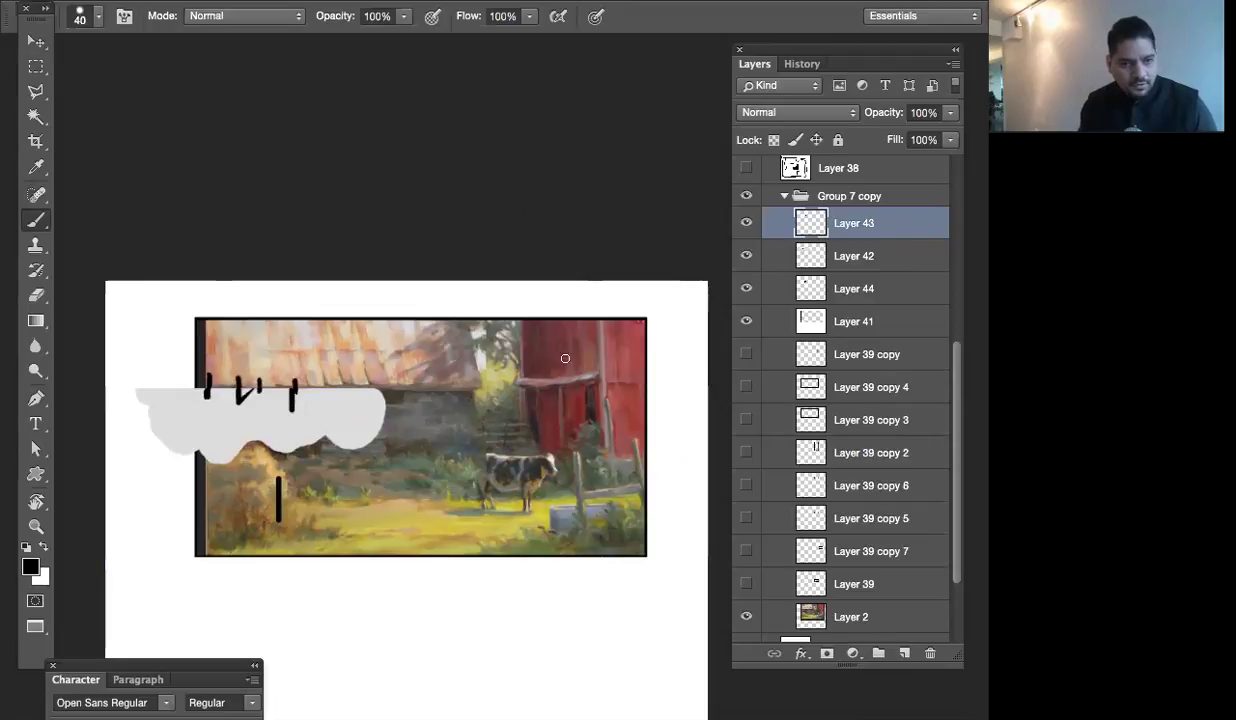
# Shift the patch right along the roof edge so its first mark meets the last painted tick
pyautogui.click(810, 256)
pyautogui.press('v')
pyautogui.moveTo(367, 429)
pyautogui.mouseDown()
pyautogui.moveTo(433, 444)
pyautogui.moveTo(436, 400)
pyautogui.moveTo(428, 414)
pyautogui.mouseUp()
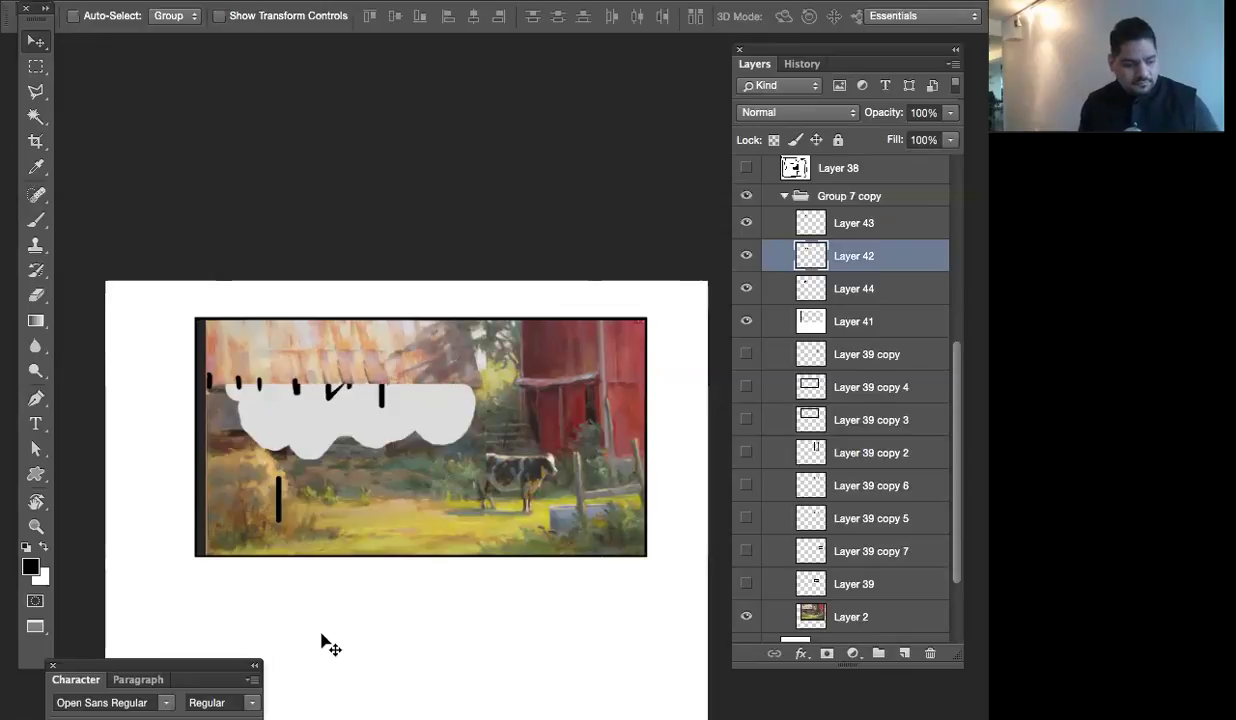
# Paint a row of four evenly spaced vertical black strokes on the white area below the painting
pyautogui.press('b')
pyautogui.moveTo(304, 592); pyautogui.dragTo(303, 655)
pyautogui.moveTo(375, 590); pyautogui.dragTo(376, 656)
pyautogui.moveTo(455, 592); pyautogui.dragTo(455, 654)
pyautogui.moveTo(522, 590); pyautogui.dragTo(522, 644)
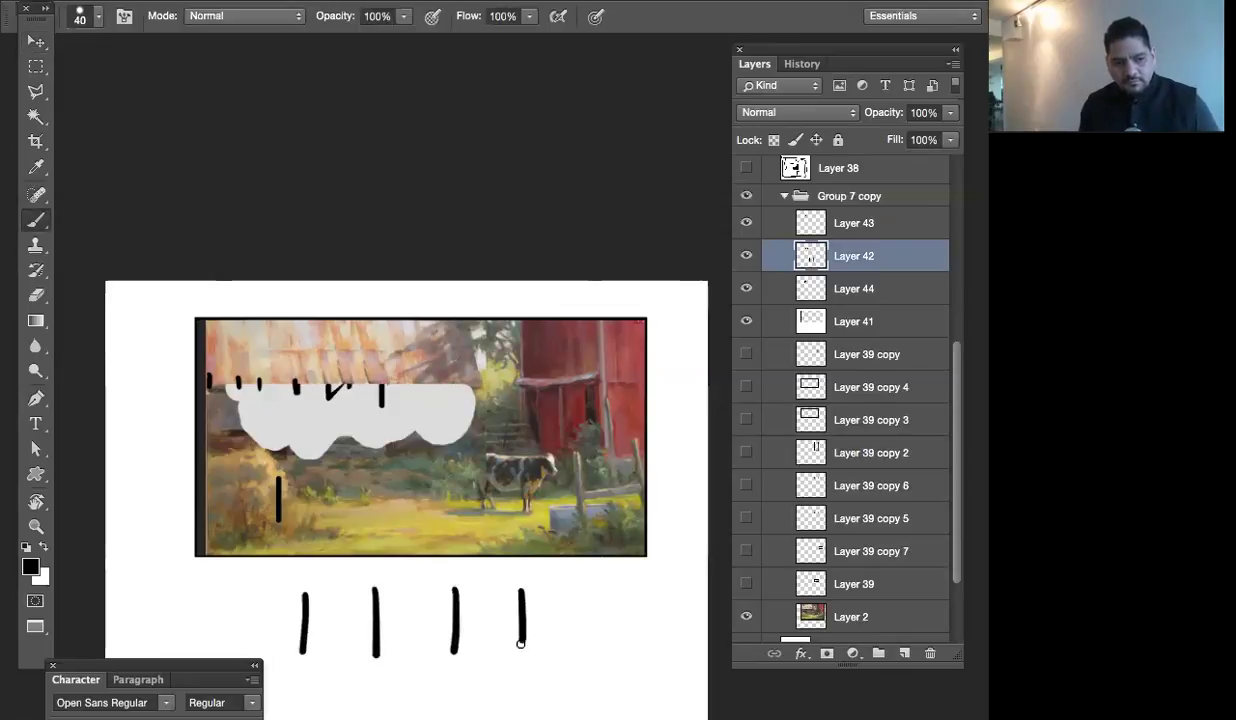
# Paint a second row of irregularly spaced slanted and short strokes ending in a dot beneath the even strokes
pyautogui.moveTo(596, 621); pyautogui.dragTo(630, 494)
pyautogui.moveTo(338, 574)
pyautogui.mouseDown()
pyautogui.moveTo(357, 609)
pyautogui.moveTo(382, 616)
pyautogui.mouseUp()
pyautogui.moveTo(453, 596); pyautogui.dragTo(490, 612)
pyautogui.moveTo(533, 603); pyautogui.dragTo(562, 603)
pyautogui.click(643, 597)
pyautogui.moveTo(615, 541); pyautogui.dragTo(574, 496)
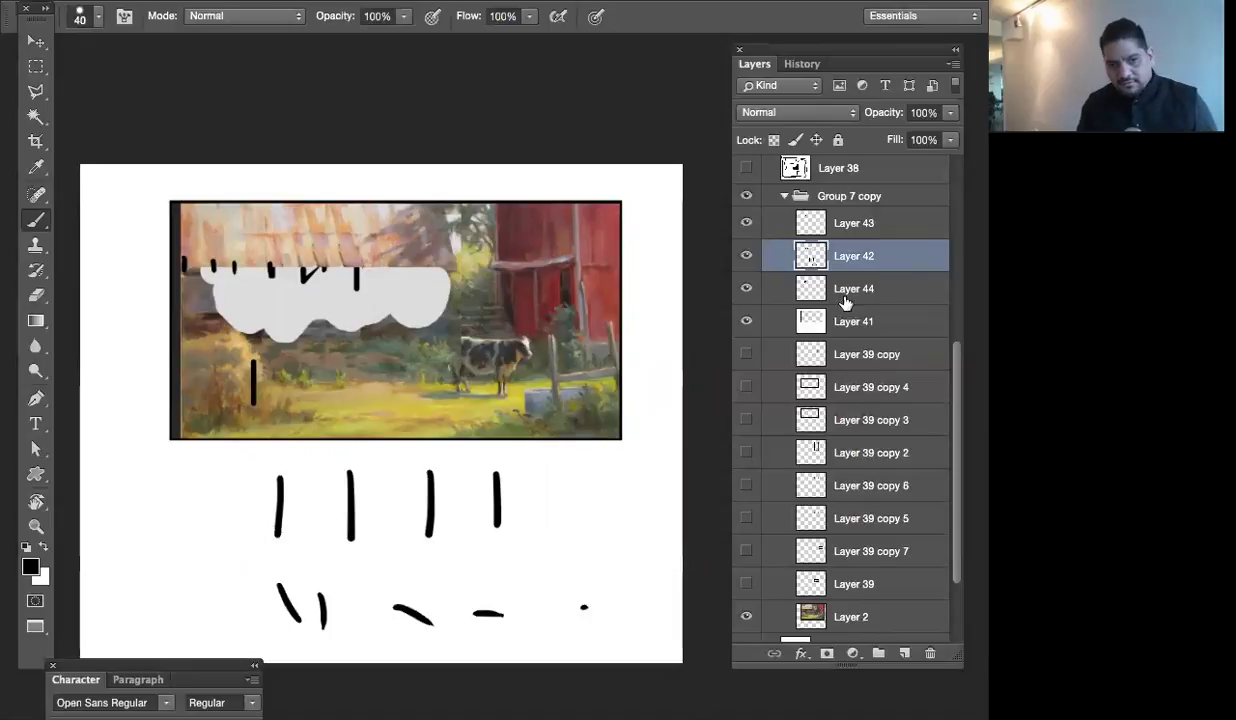
# Hide the window marks on Layer 44 and move the marked patch over the cow and the fence posts
pyautogui.click(746, 288)
pyautogui.click(746, 288)
pyautogui.click(746, 288)
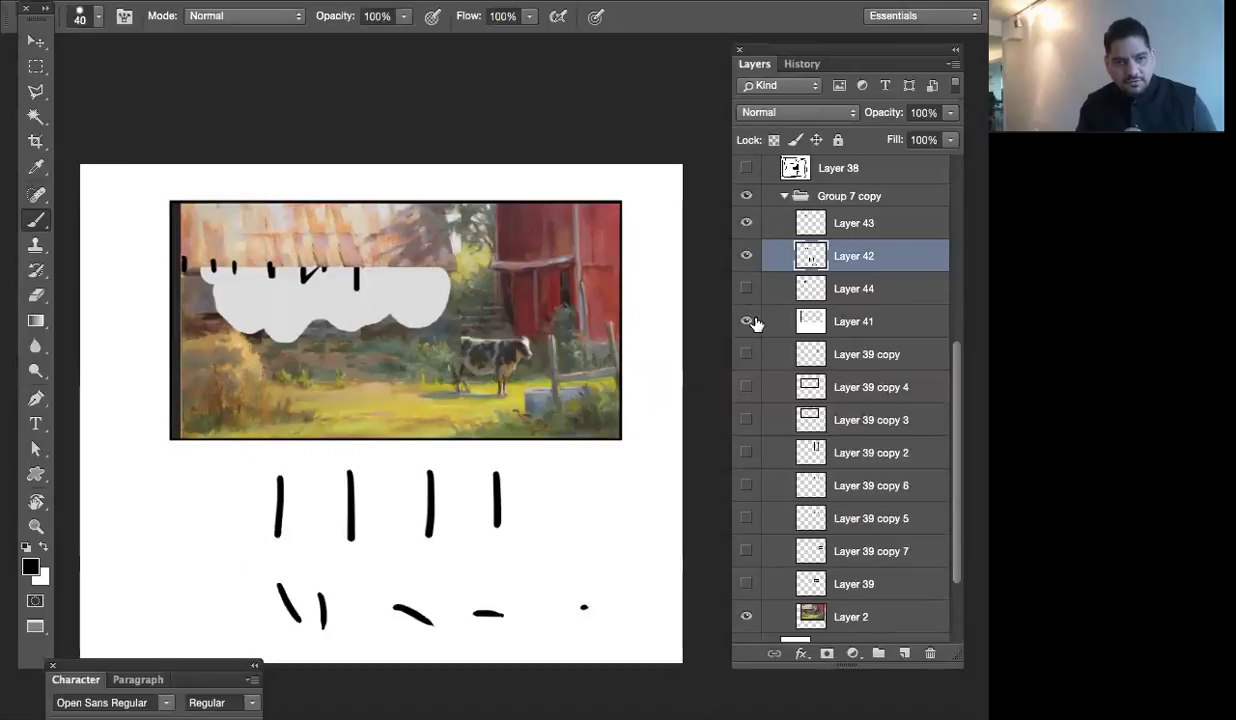
pyautogui.click(746, 255)
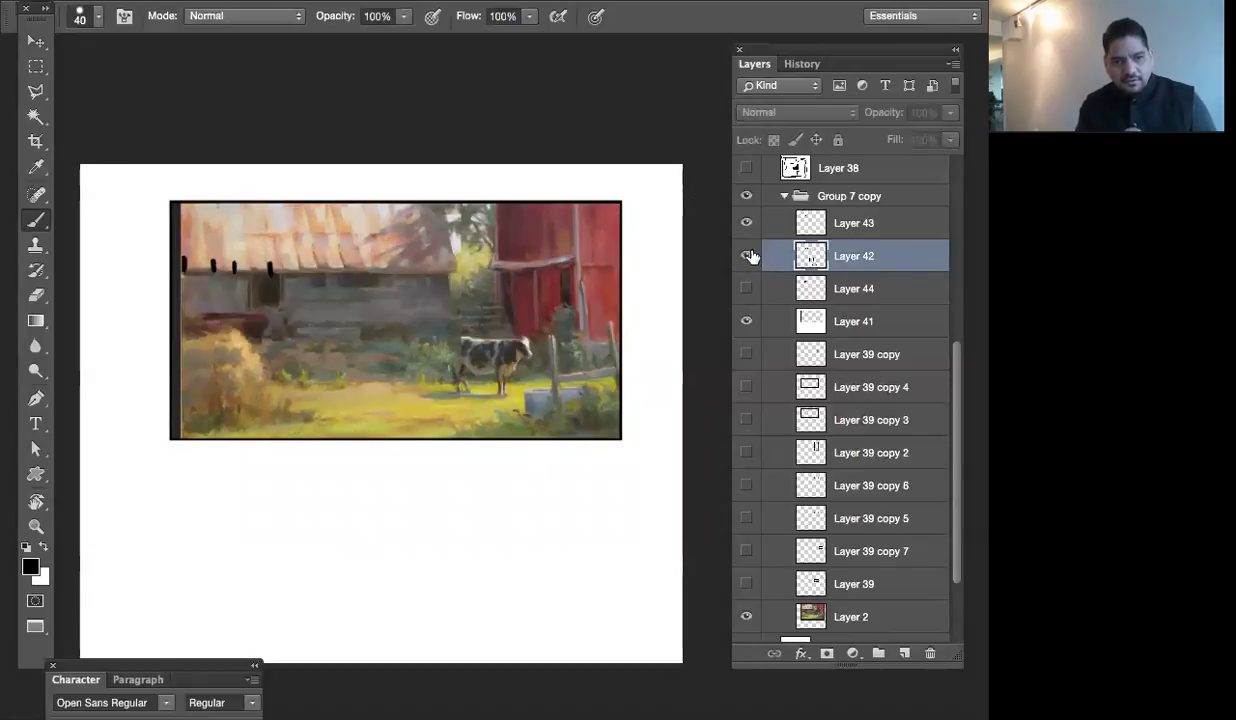
pyautogui.click(746, 255)
pyautogui.press('v')
pyautogui.moveTo(362, 338)
pyautogui.mouseDown()
pyautogui.moveTo(417, 408)
pyautogui.moveTo(524, 428)
pyautogui.moveTo(555, 401)
pyautogui.mouseUp()
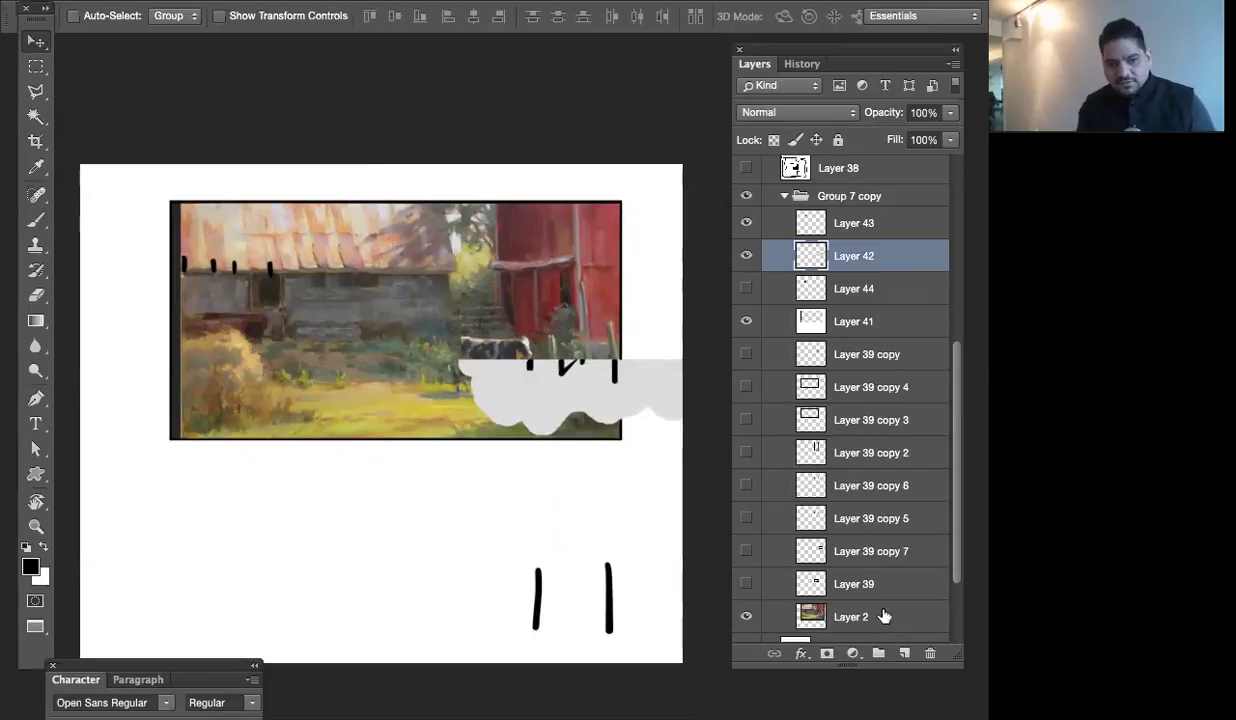
# Copy the fence post beside the cow from Layer 2 to a new layer, shift it slightly right and hide the patch
pyautogui.click(843, 610)
pyautogui.press('m')
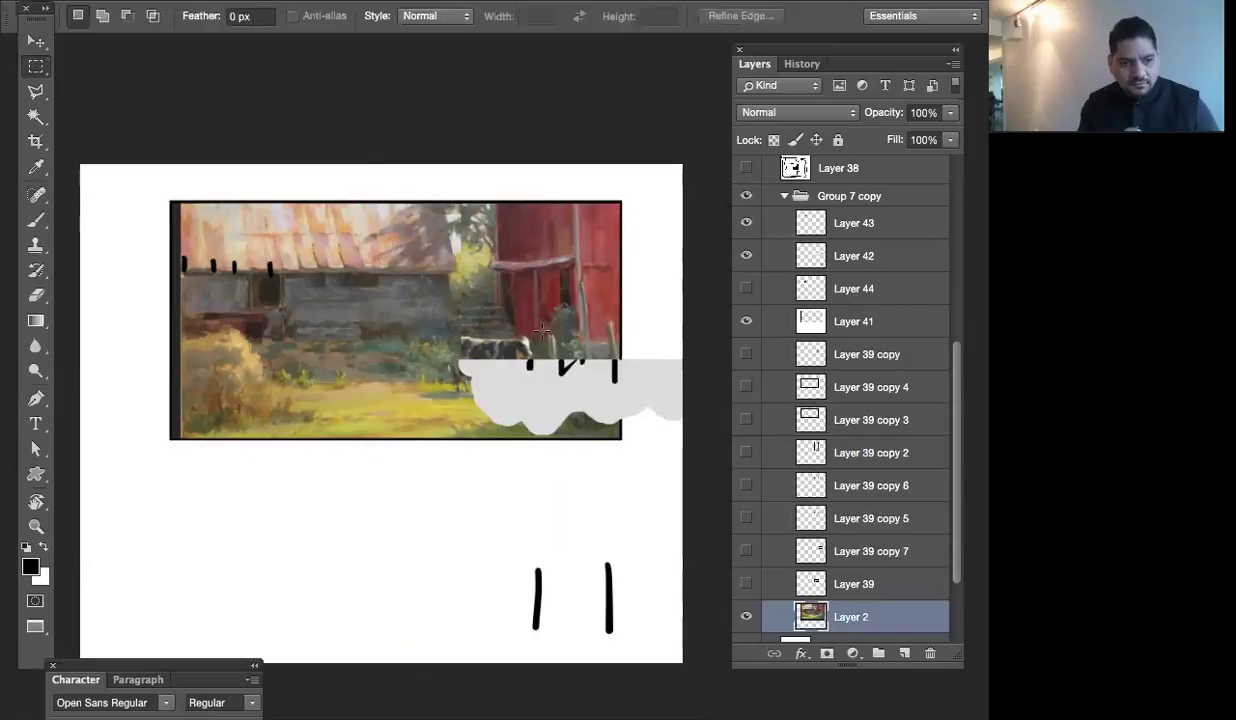
pyautogui.moveTo(537, 320); pyautogui.dragTo(566, 421)
pyautogui.hotkey('ctrl', 'j')
pyautogui.press('v')
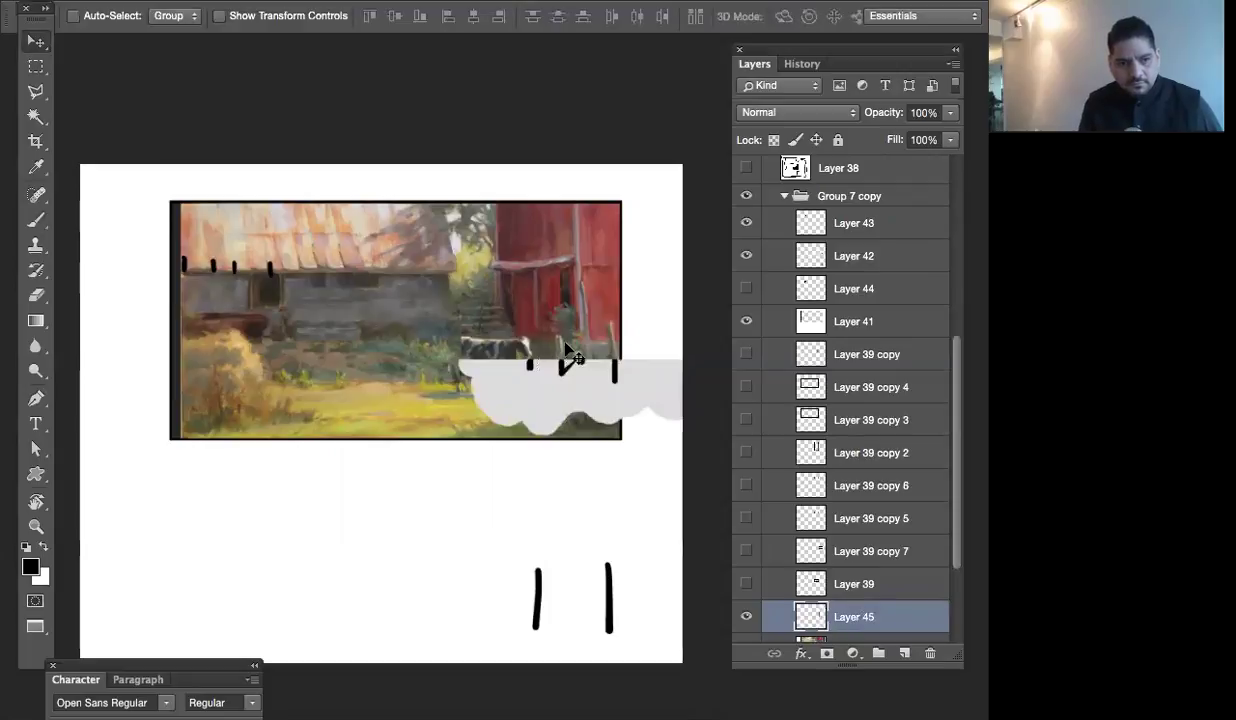
pyautogui.click(746, 255)
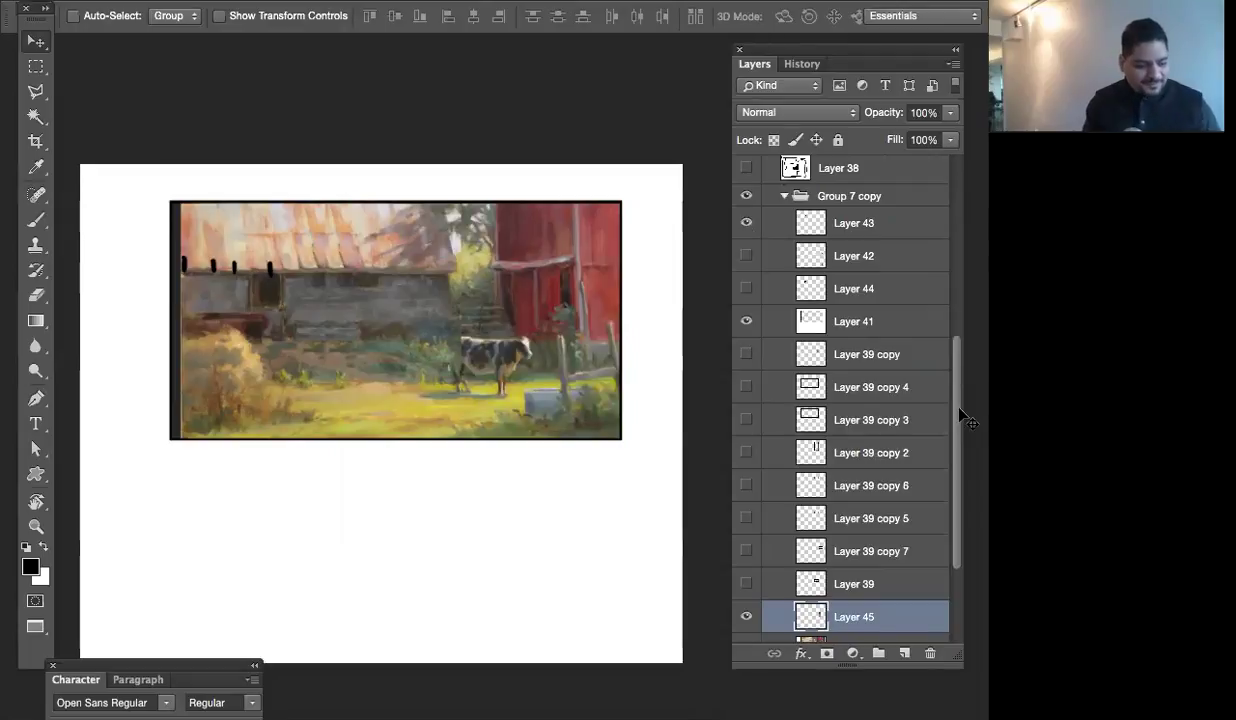
# Compare the fence post's original and shifted positions by repeatedly hiding and showing Layer 45
pyautogui.hotkey('ctrl', '+')
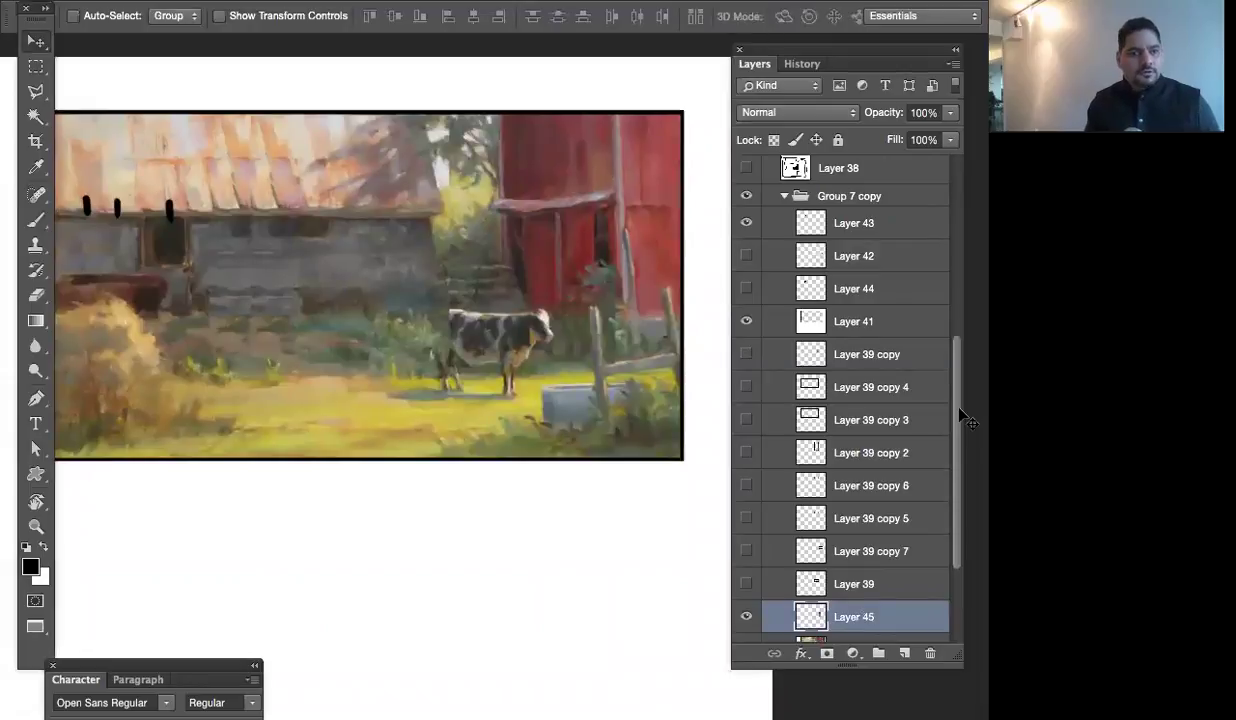
pyautogui.scroll(3, 629, 350)
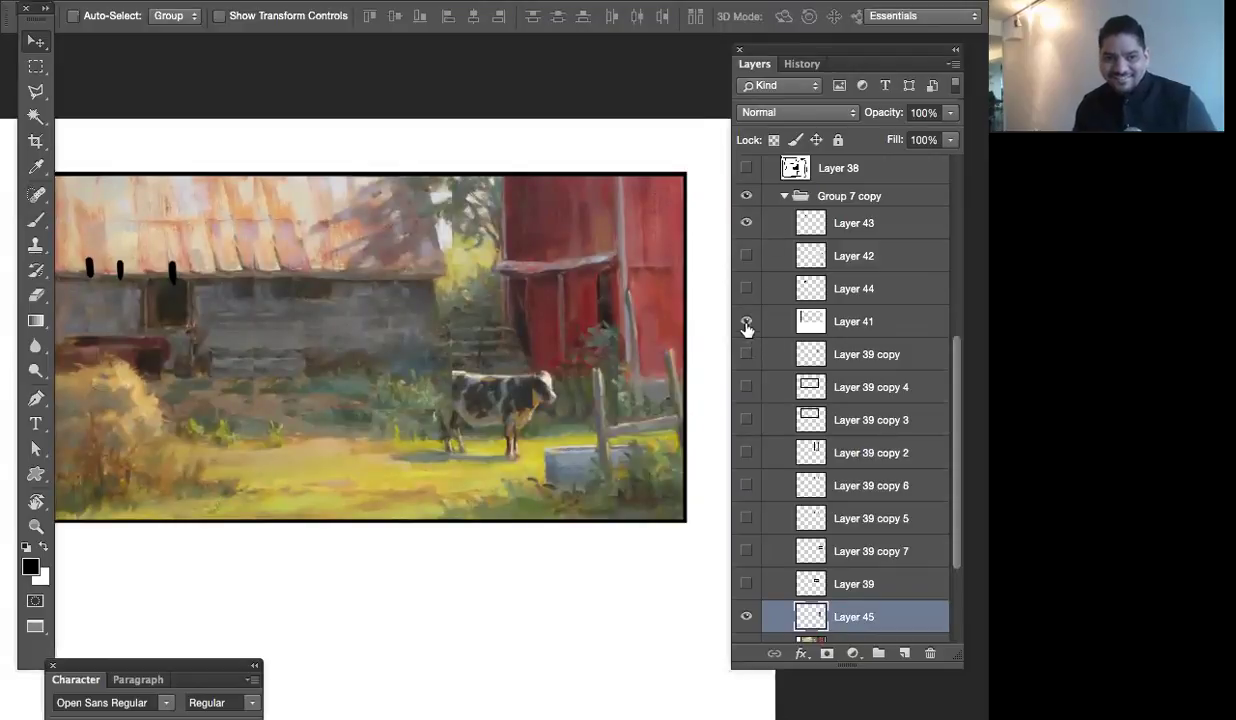
pyautogui.click(747, 223)
pyautogui.click(747, 223)
pyautogui.click(747, 617)
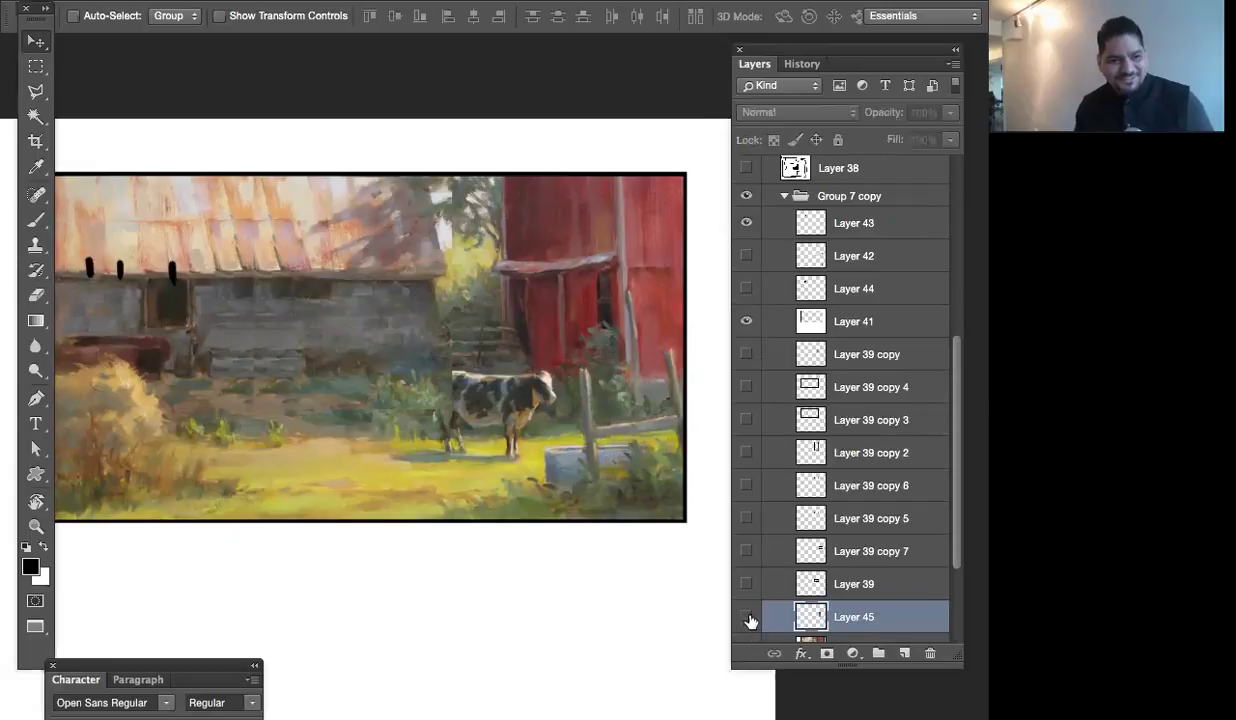
pyautogui.click(747, 617)
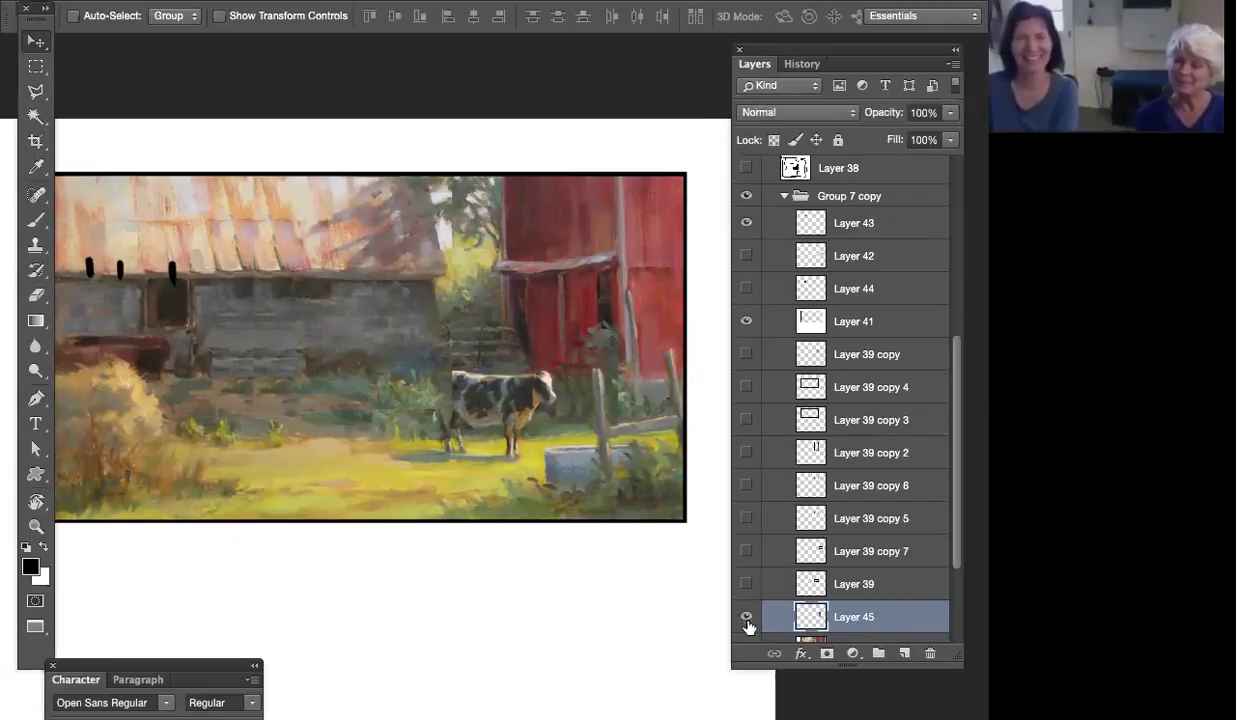
pyautogui.click(747, 620)
pyautogui.click(747, 620)
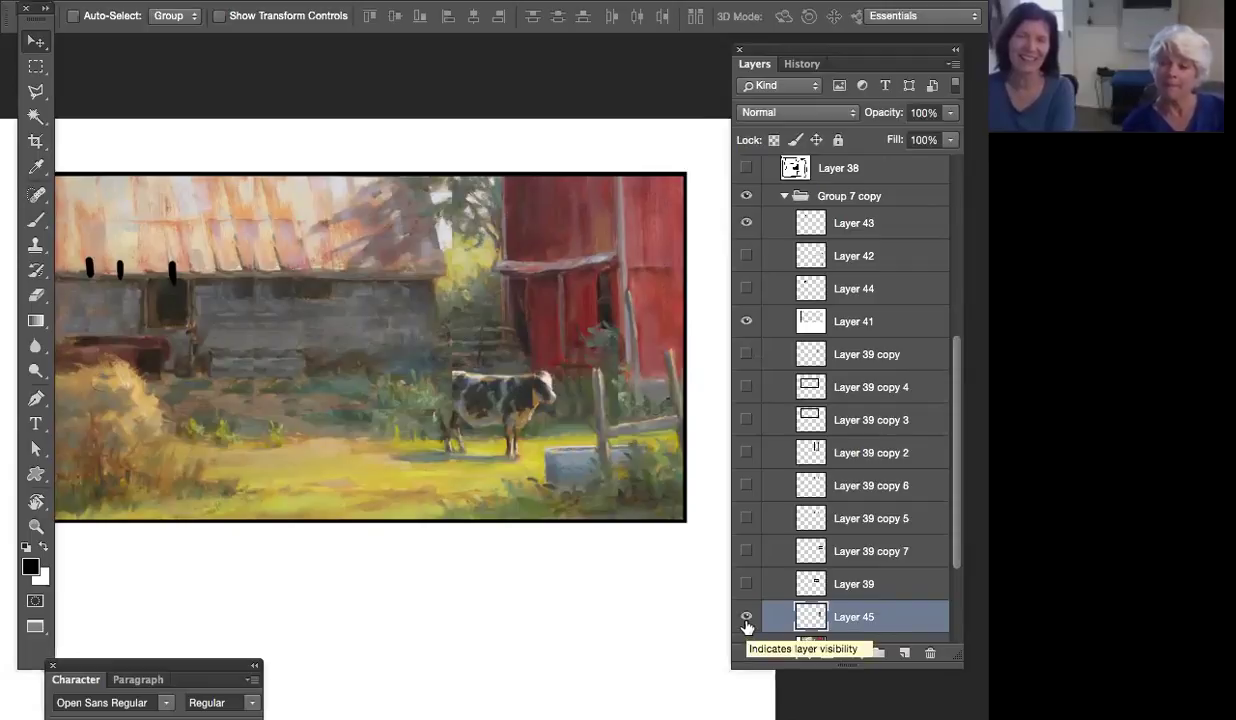
pyautogui.click(747, 618)
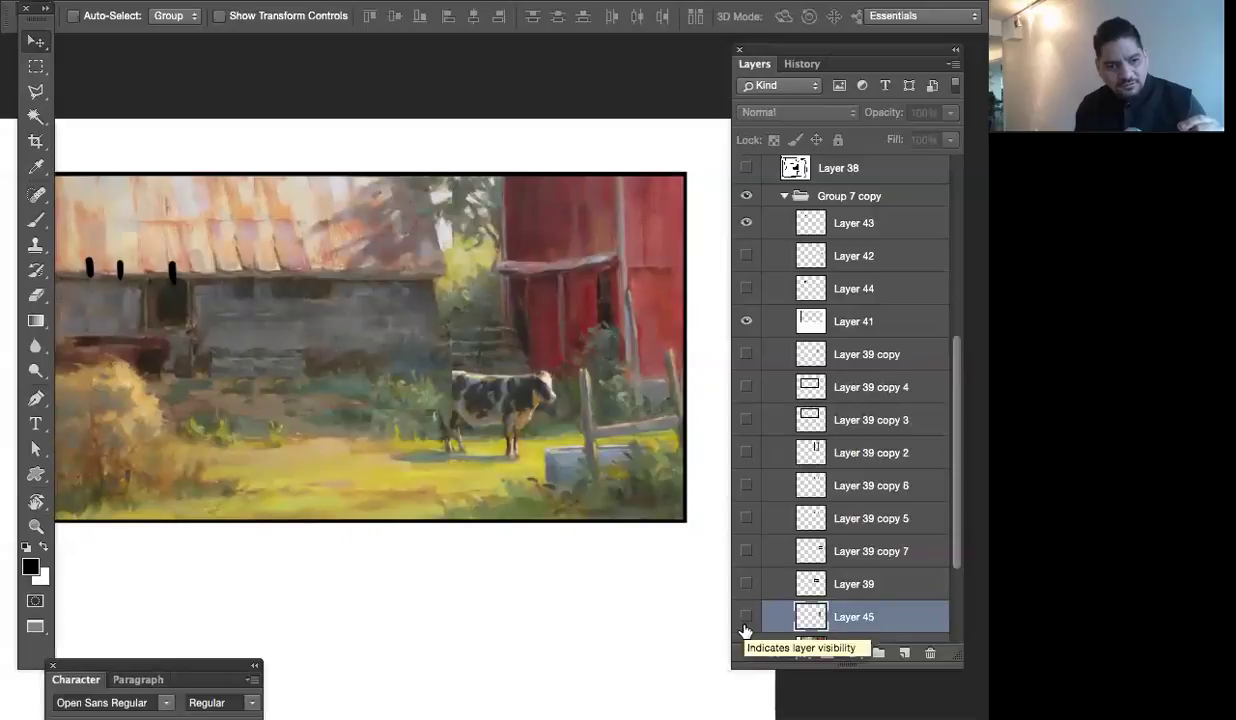
pyautogui.click(746, 618)
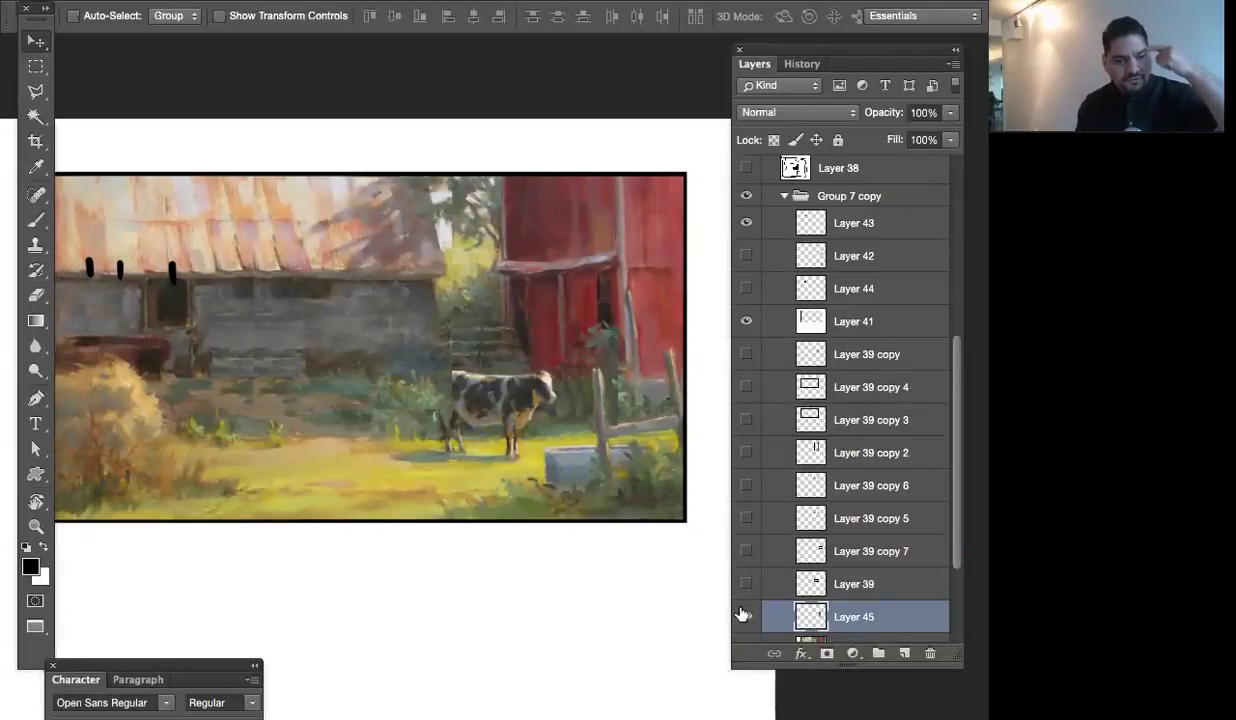
pyautogui.click(745, 616)
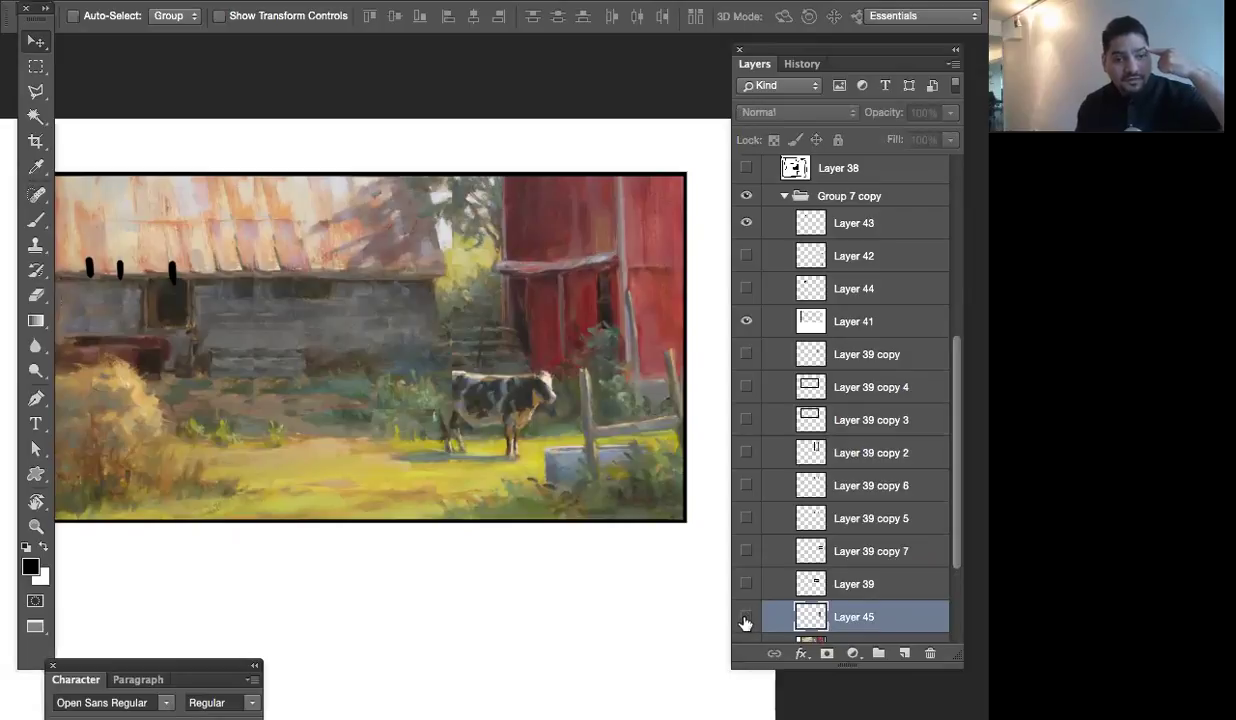
pyautogui.click(745, 618)
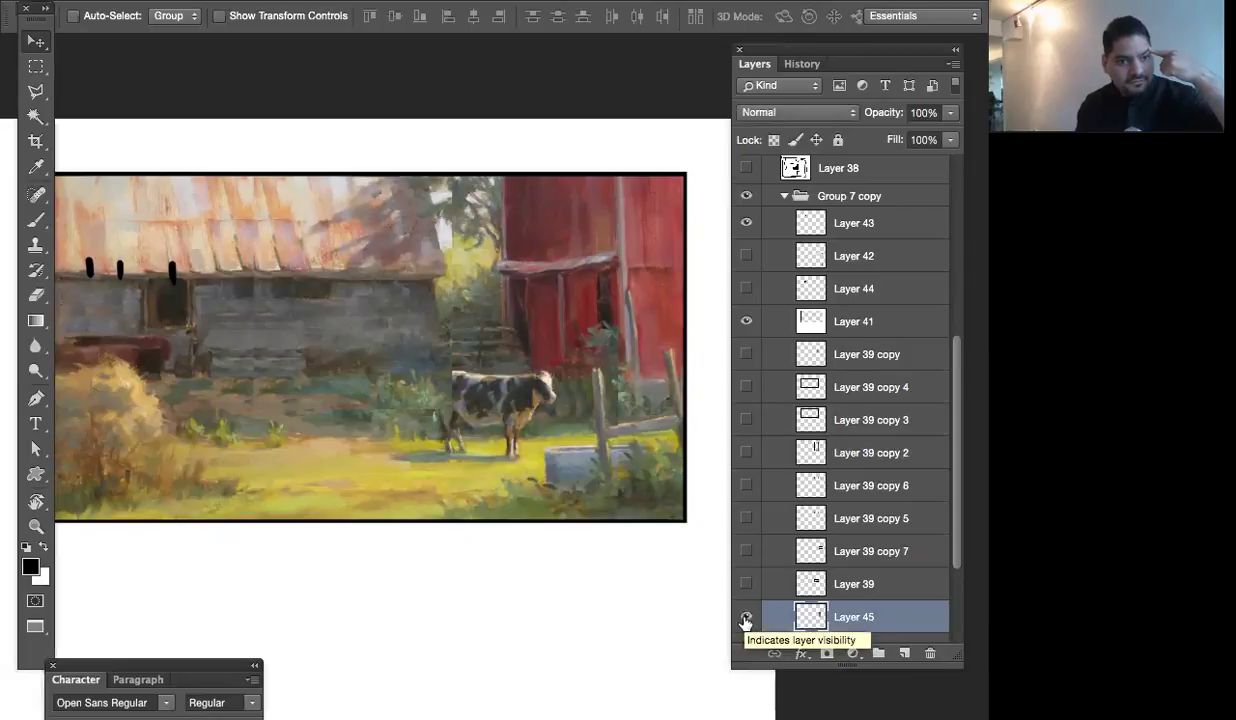
pyautogui.click(745, 619)
pyautogui.click(745, 620)
pyautogui.click(745, 620)
pyautogui.click(745, 620)
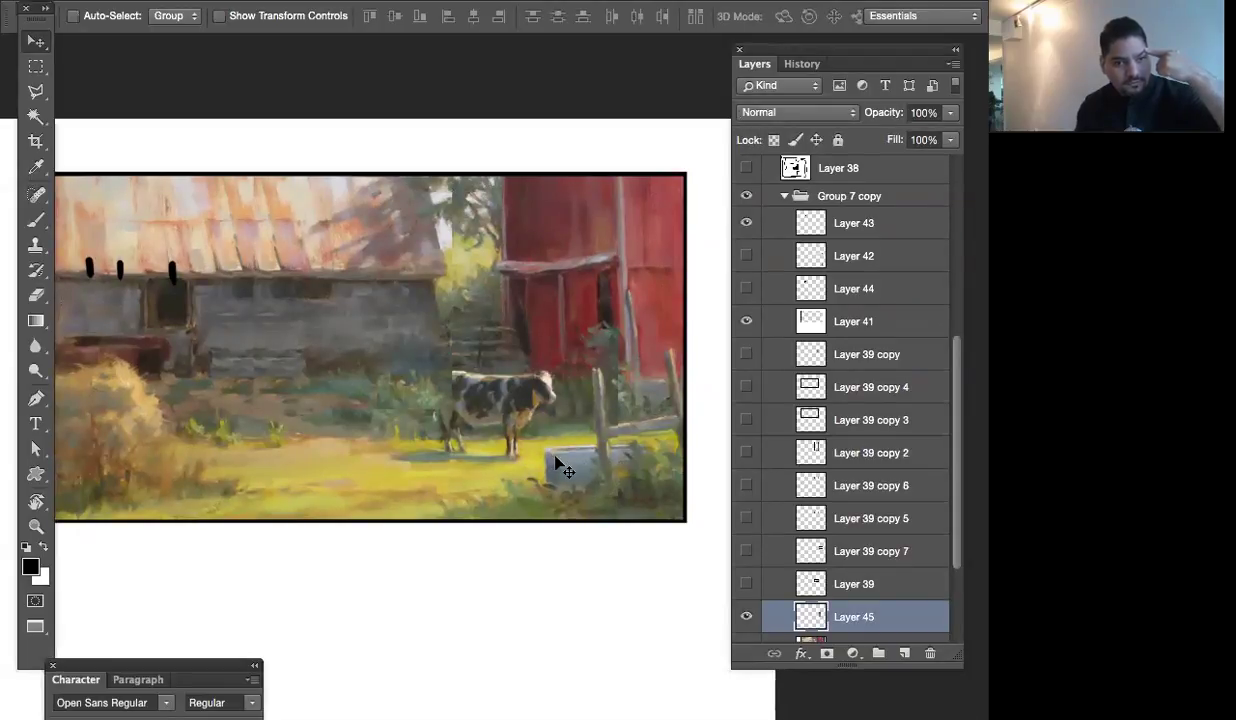
pyautogui.click(746, 617)
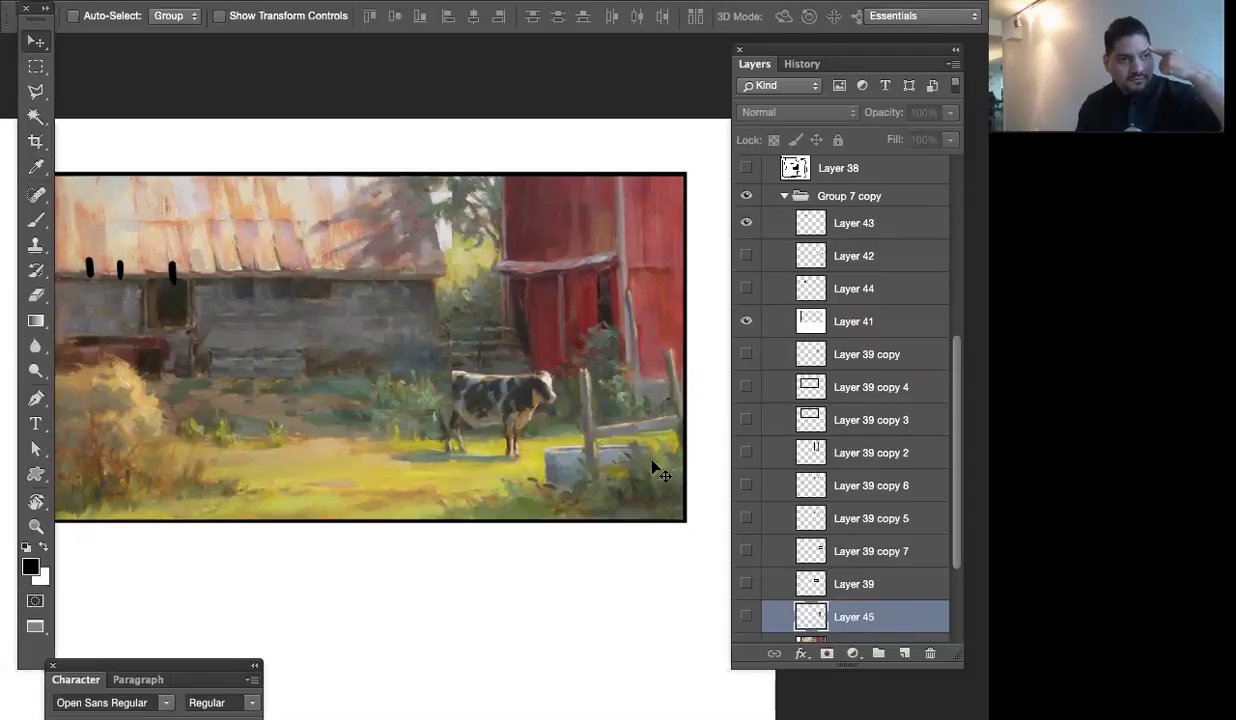
pyautogui.click(746, 617)
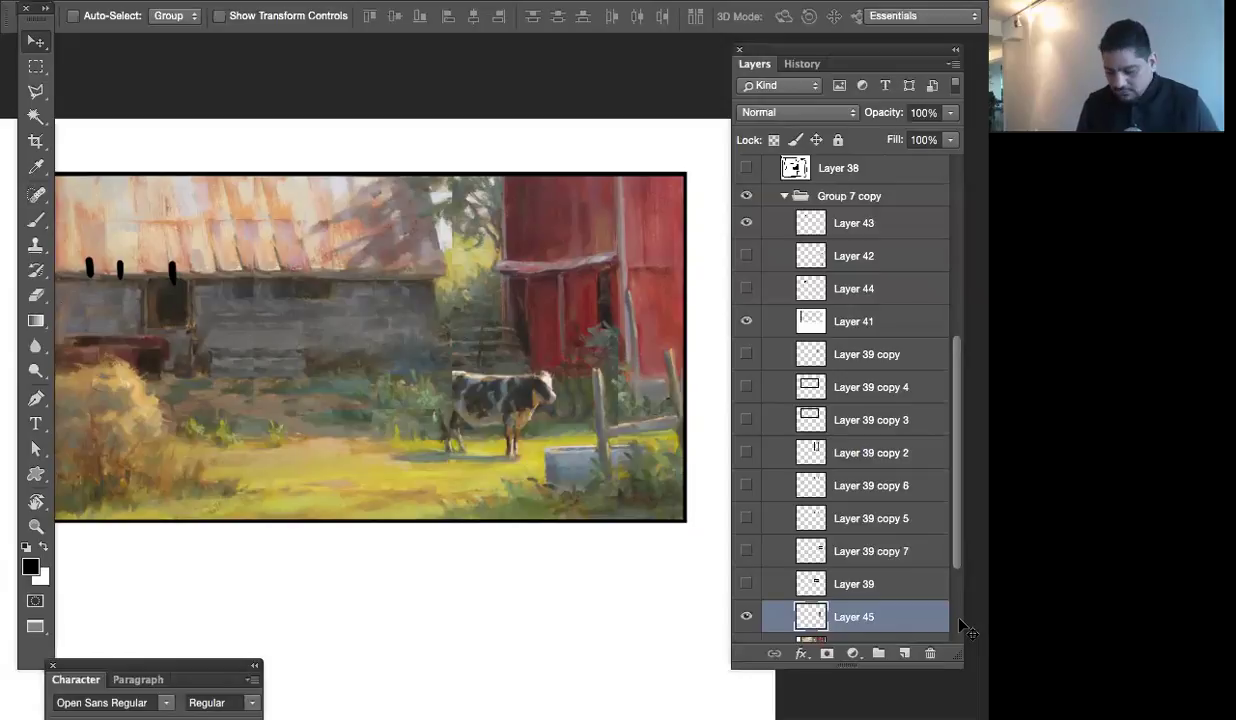
# Collapse Group 7 copy and hide it so the barn painting and its marks are removed from view
pyautogui.press('super')
pyautogui.press('super+minus')
pyautogui.press('super+minus')
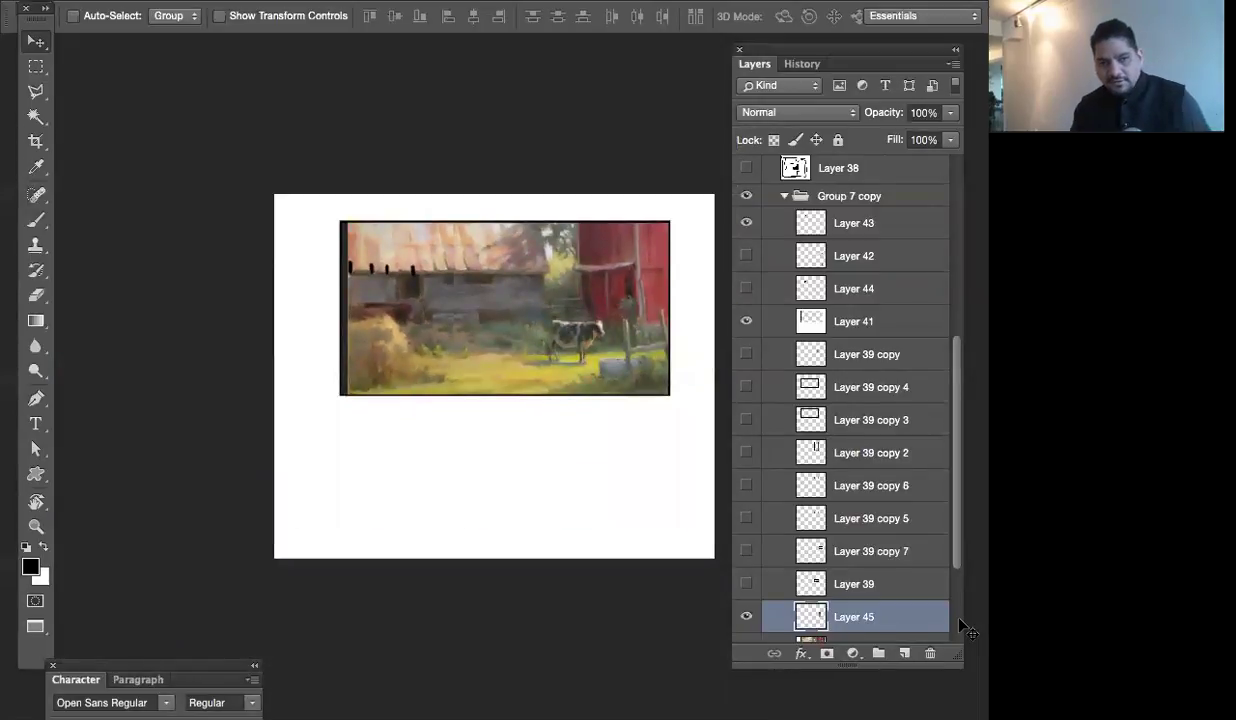
pyautogui.click(784, 196)
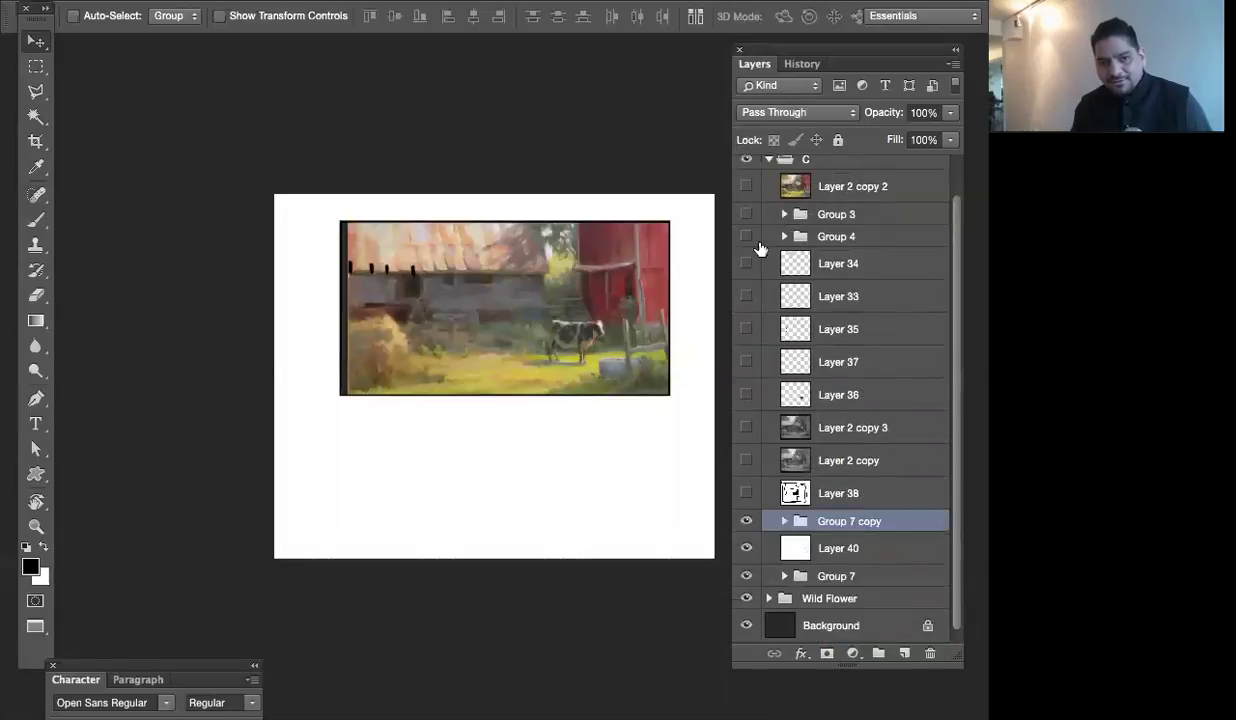
pyautogui.click(746, 521)
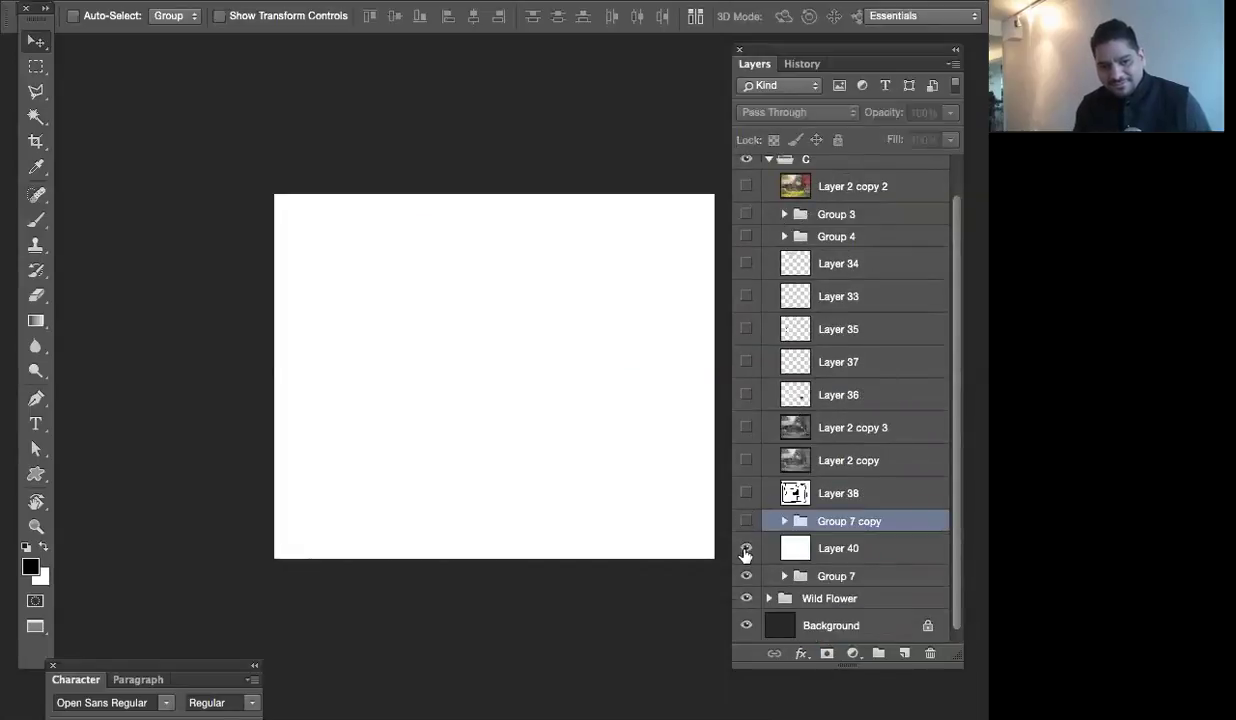
# Group the K, D and C groups into one group and hide it to show the Wild Flower still life
pyautogui.click(812, 546)
pyautogui.click(853, 578)
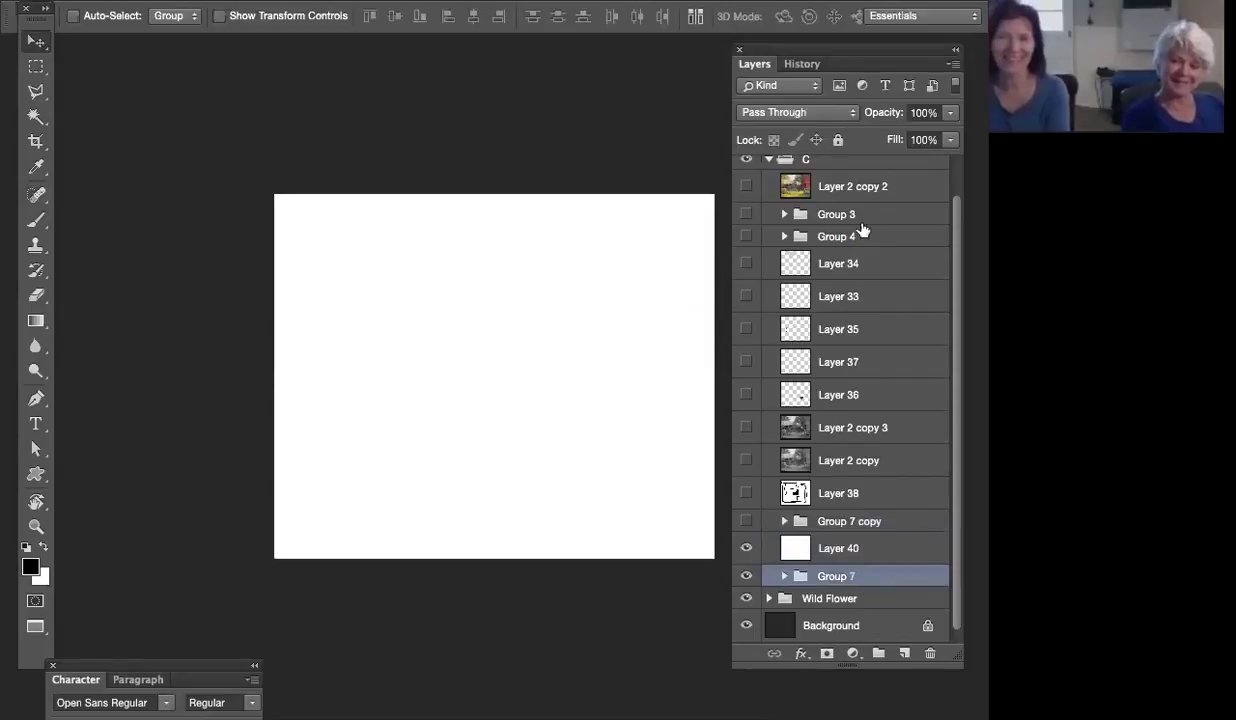
pyautogui.scroll(1, 955, 222)
pyautogui.scroll(2, 955, 222)
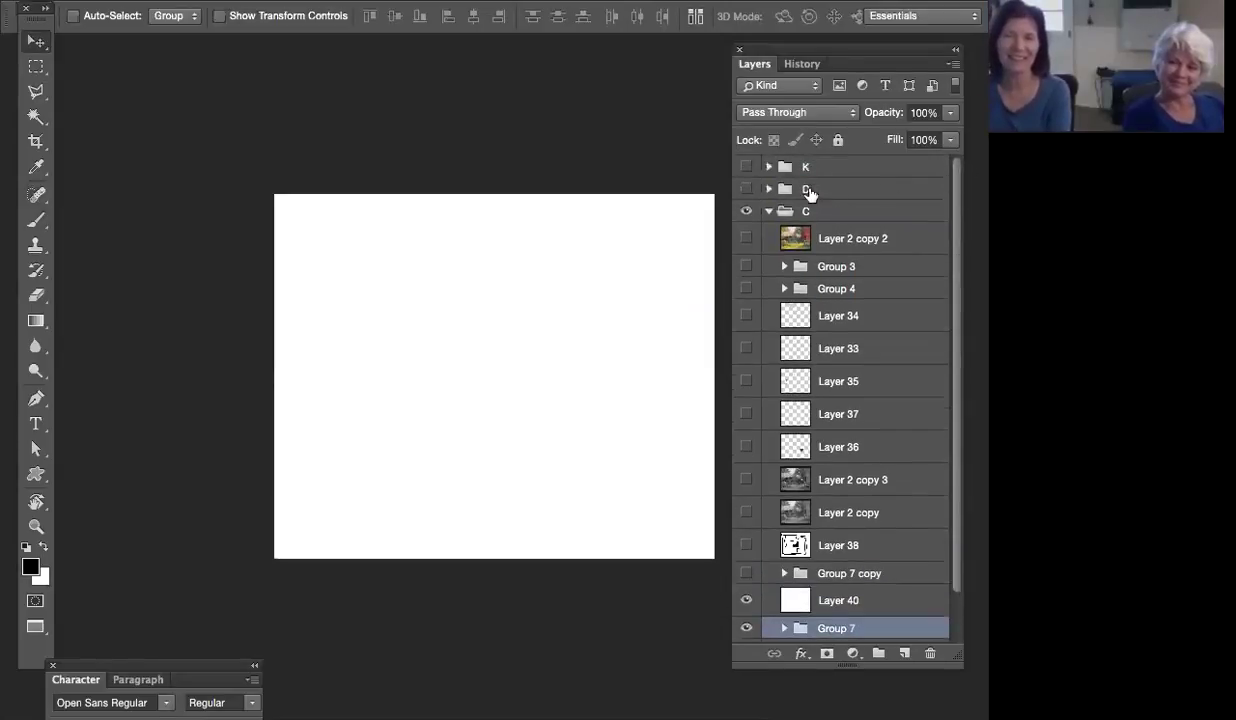
pyautogui.click(775, 212)
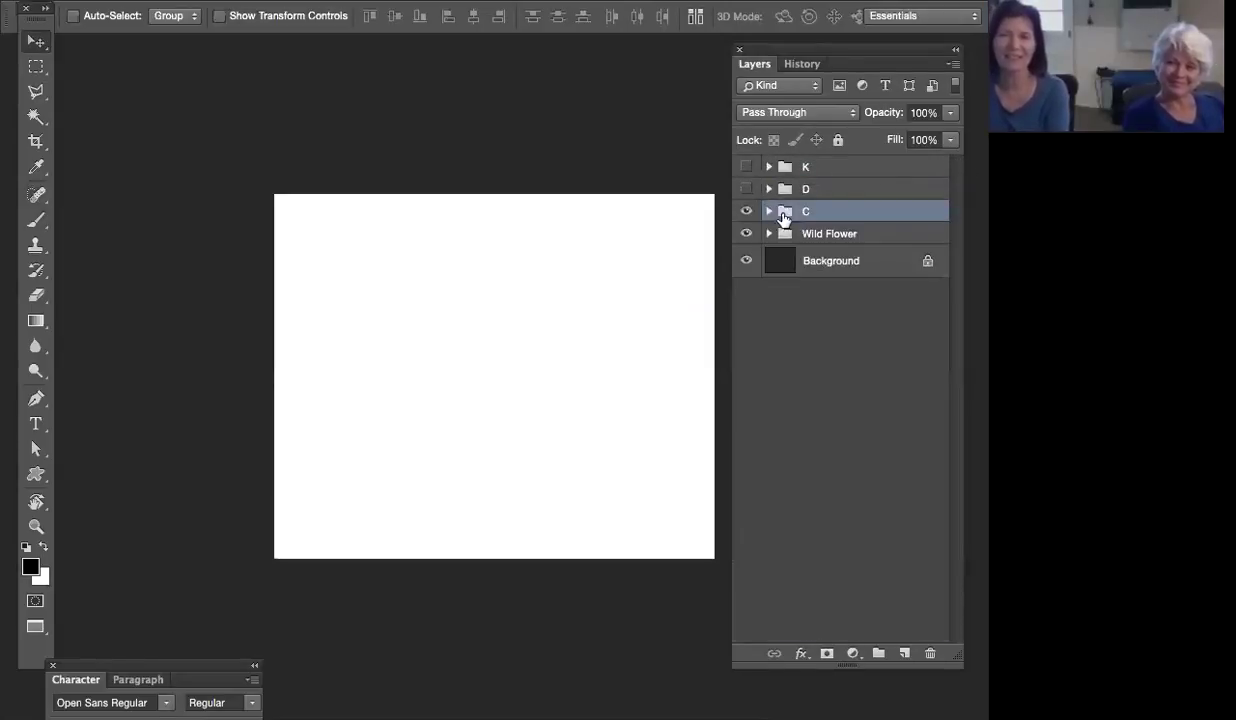
pyautogui.keyDown('shift'); pyautogui.click(839, 167); pyautogui.keyUp('shift')
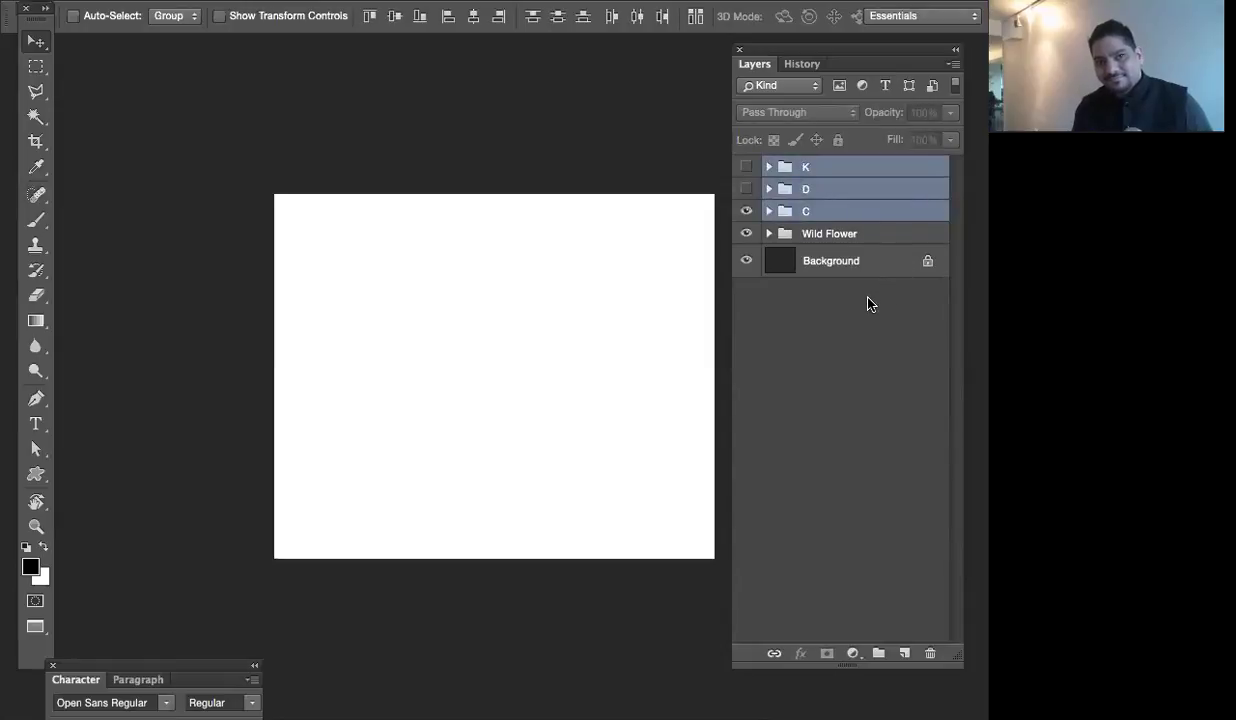
pyautogui.press('super')
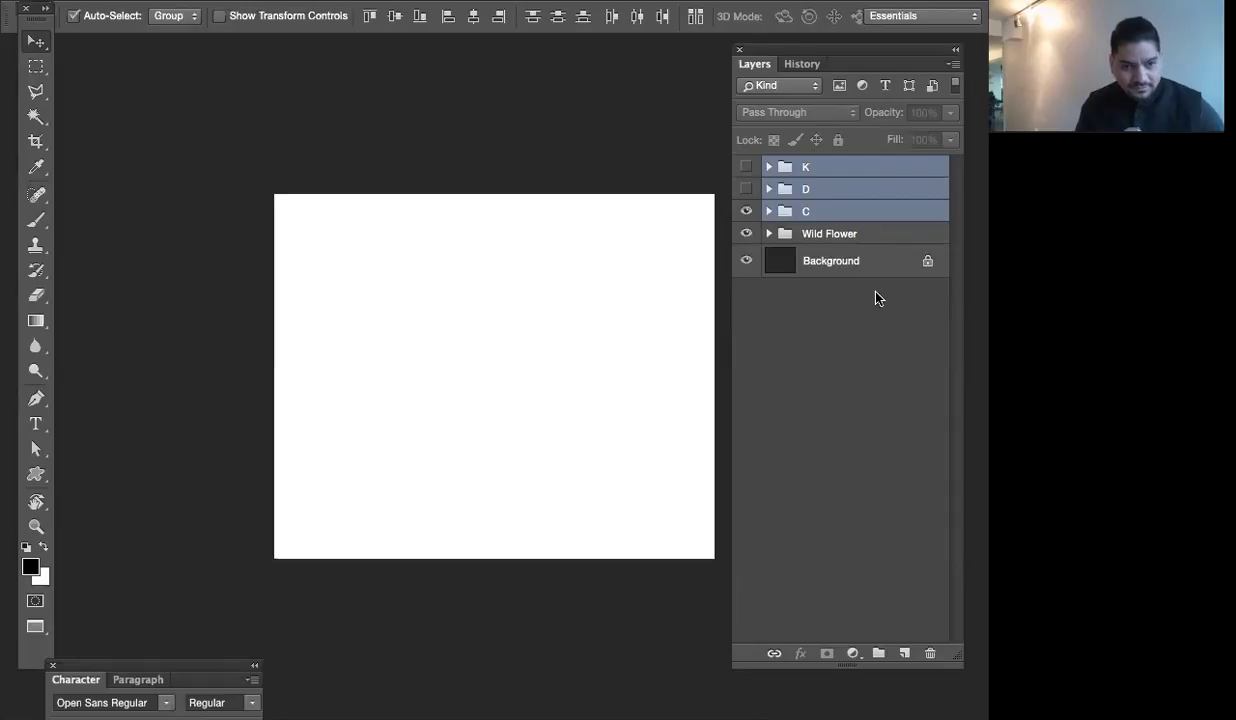
pyautogui.press('super+g')
pyautogui.click(746, 167)
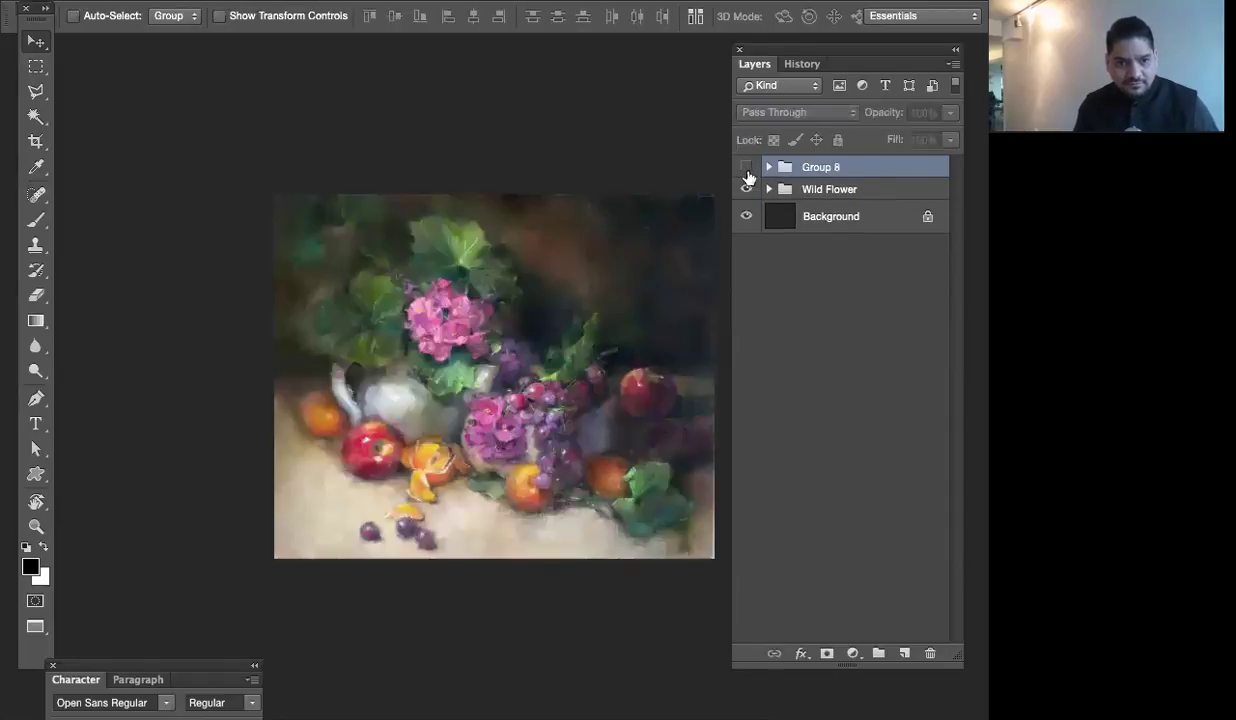
pyautogui.moveTo(624, 342)
pyautogui.mouseDown()
pyautogui.moveTo(563, 367)
pyautogui.moveTo(560, 381)
pyautogui.mouseUp()
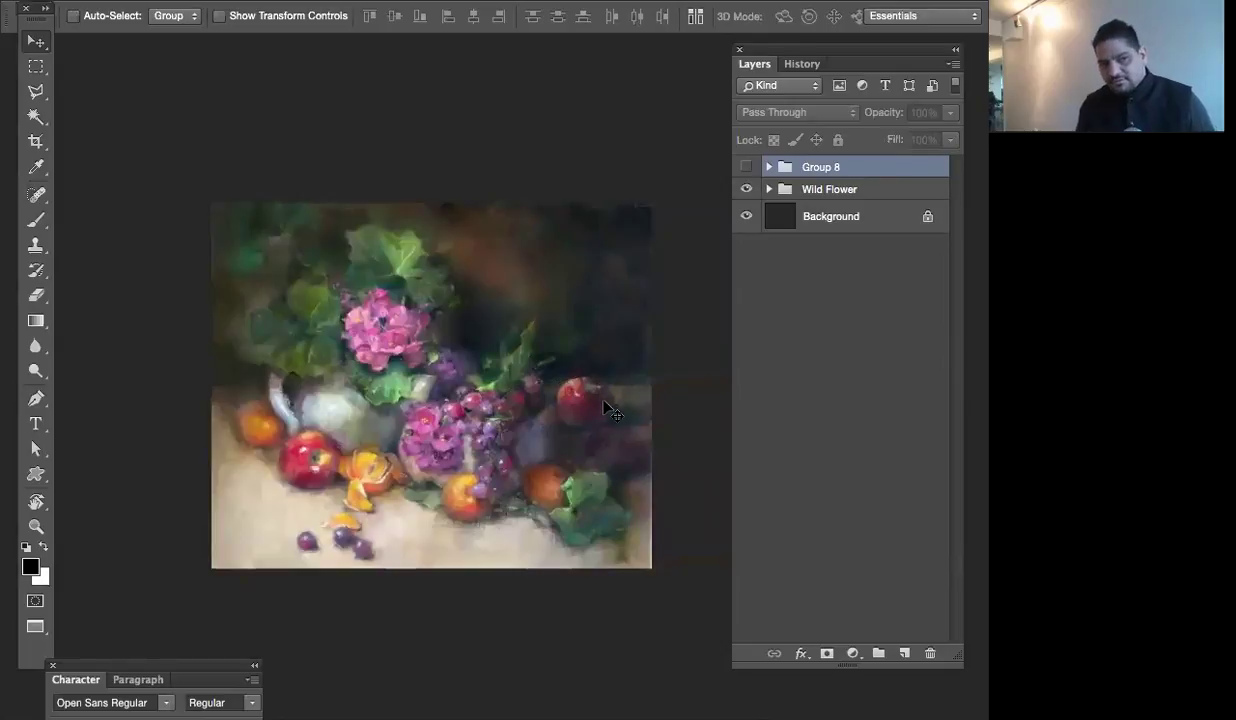
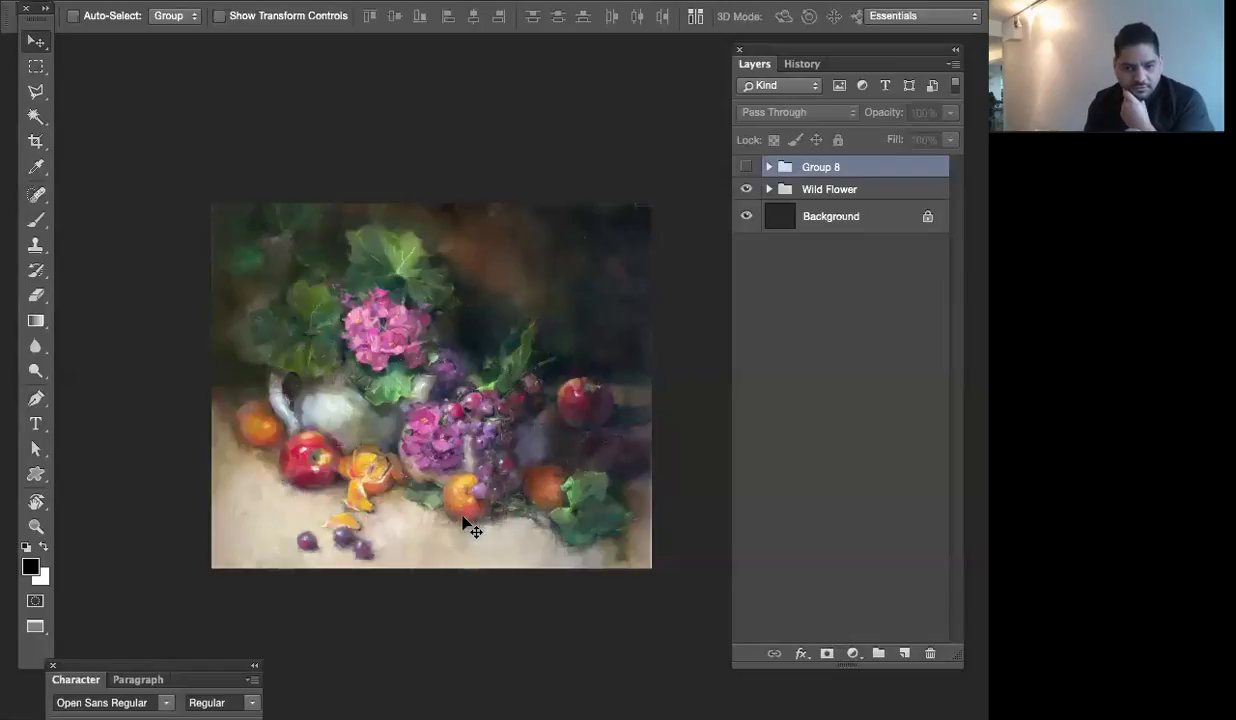
# Sketch black circles and connecting lines around the peeled orange and loose grapes on a new layer, then hide that layer
pyautogui.click(905, 655)
pyautogui.press('b')
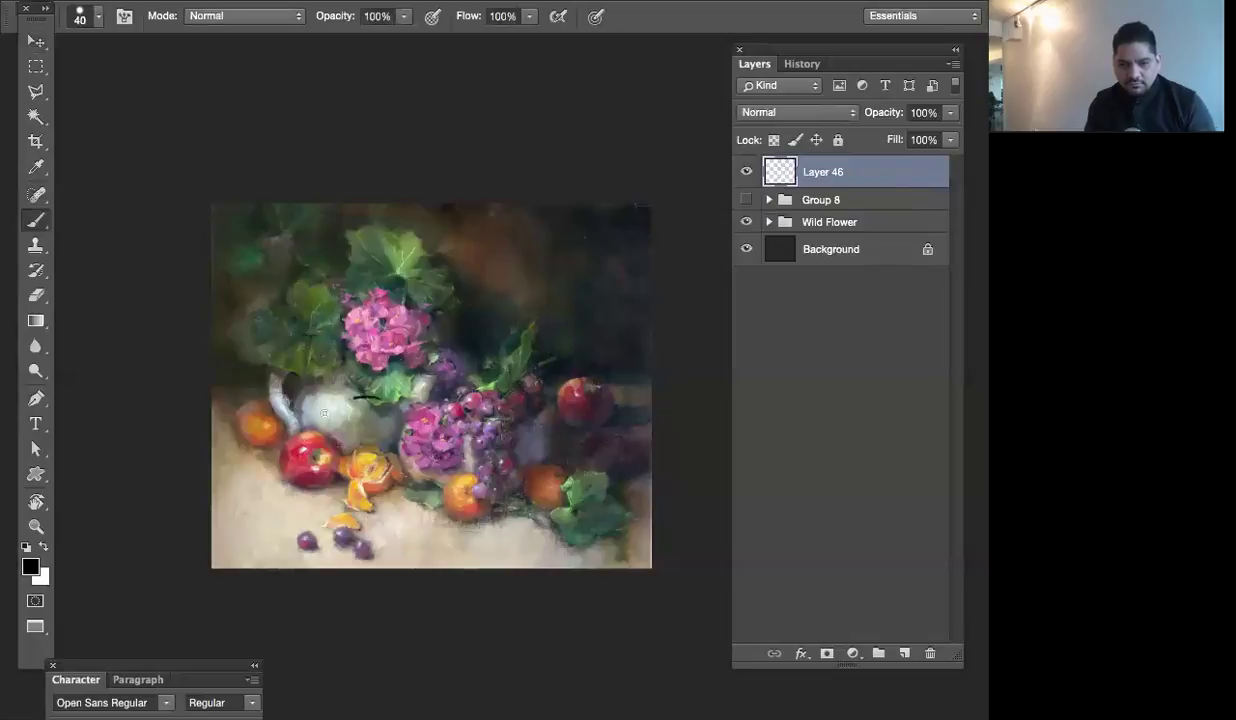
pyautogui.moveTo(352, 412); pyautogui.dragTo(345, 402)
pyautogui.moveTo(328, 492); pyautogui.dragTo(350, 505)
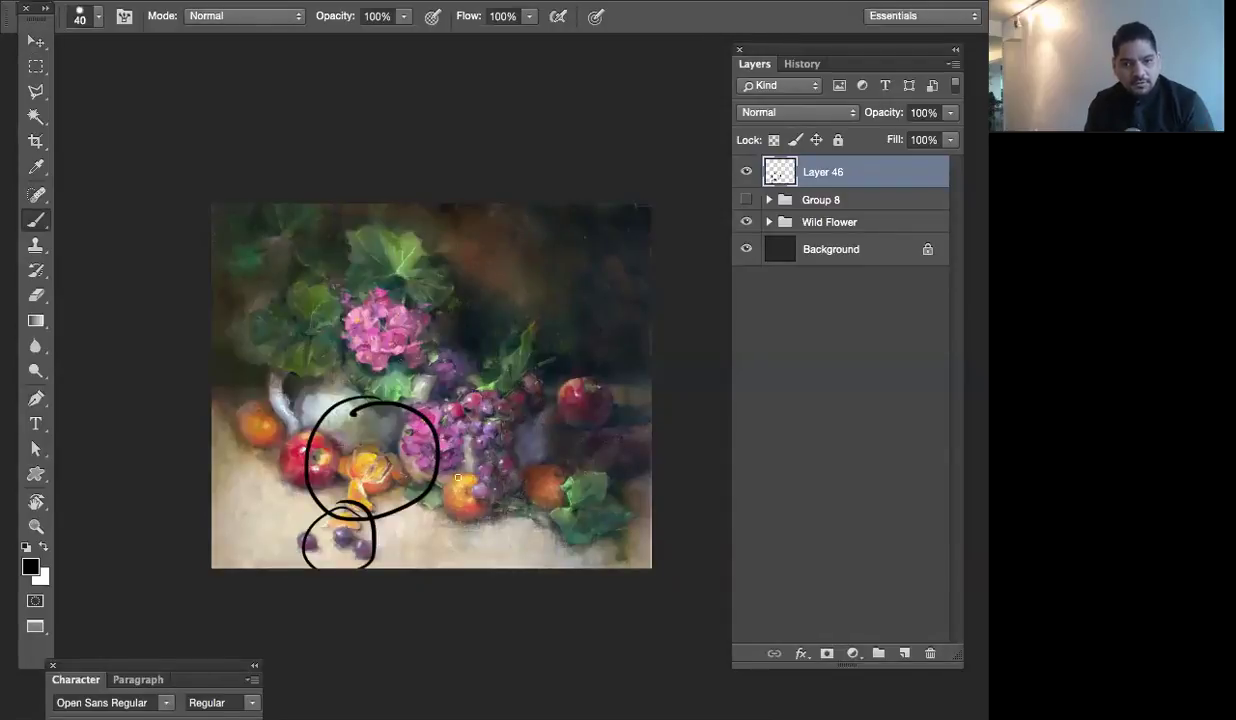
pyautogui.moveTo(352, 433)
pyautogui.mouseDown()
pyautogui.moveTo(282, 554)
pyautogui.moveTo(390, 442)
pyautogui.moveTo(381, 571)
pyautogui.moveTo(268, 557)
pyautogui.mouseUp()
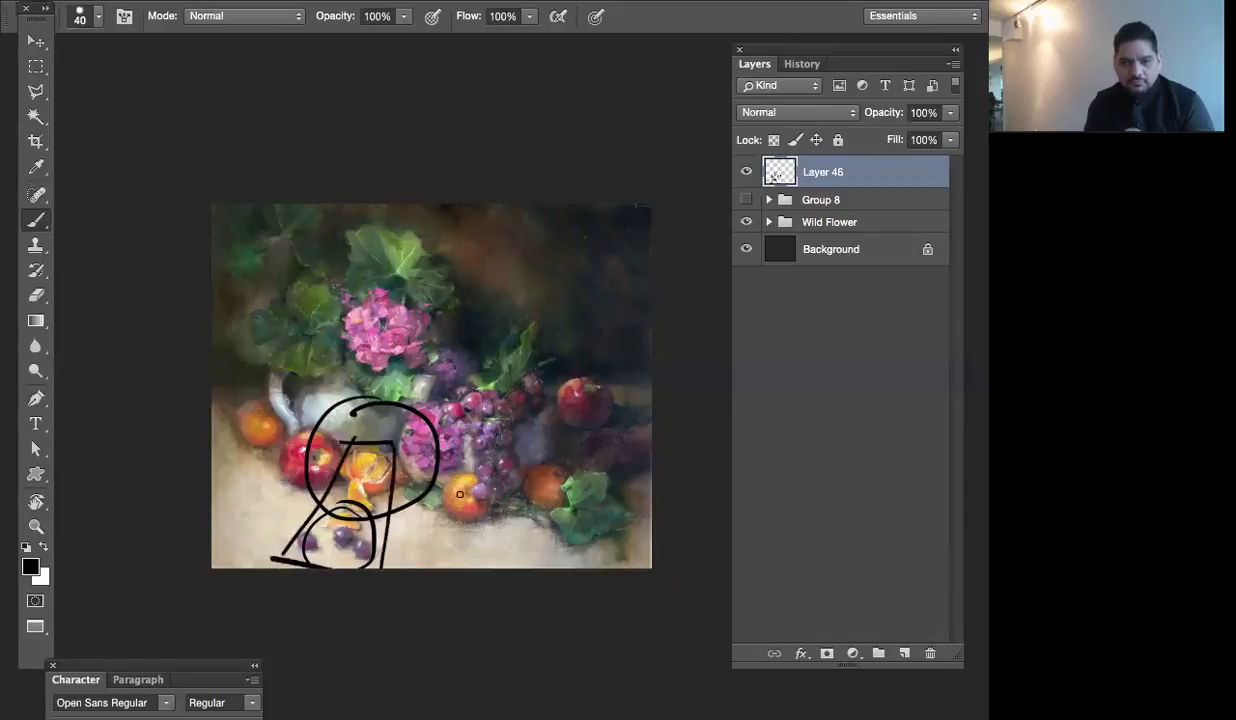
pyautogui.click(746, 171)
# Add another empty layer above the marks, then duplicate the Wild Flower group and merge the copy into a single layer
pyautogui.click(903, 653)
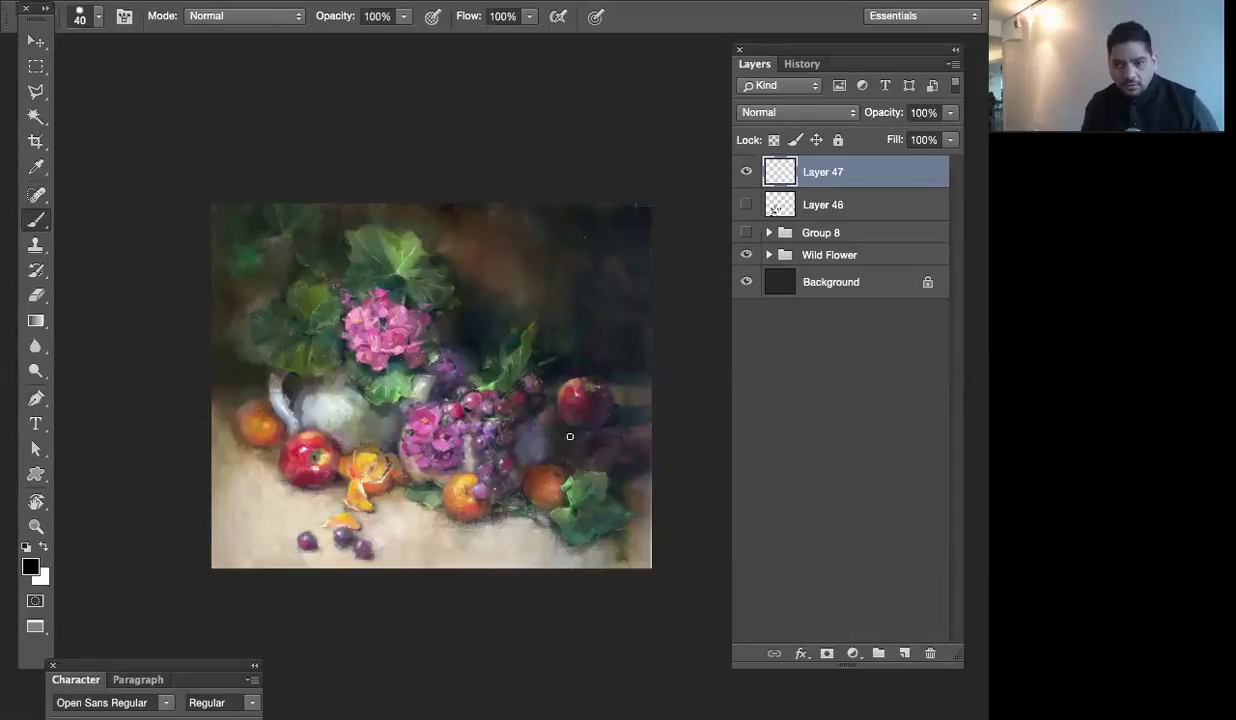
pyautogui.click(800, 253)
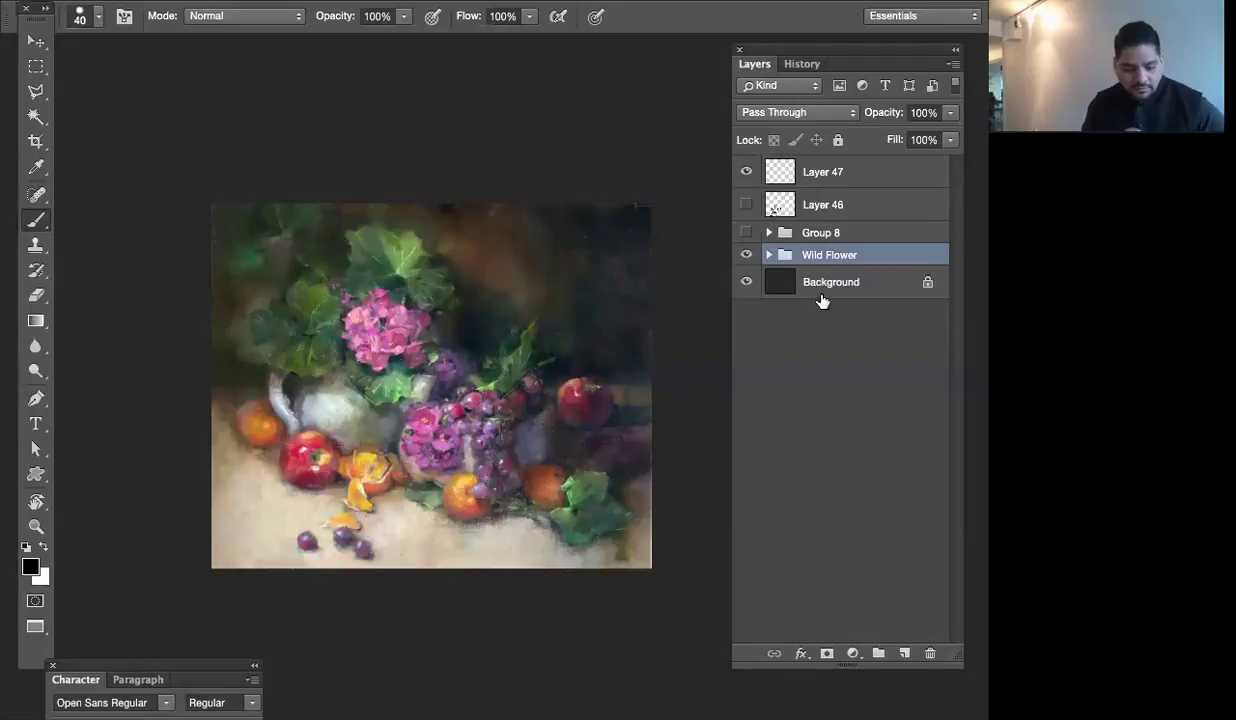
pyautogui.press('super+j')
pyautogui.press('super+e')
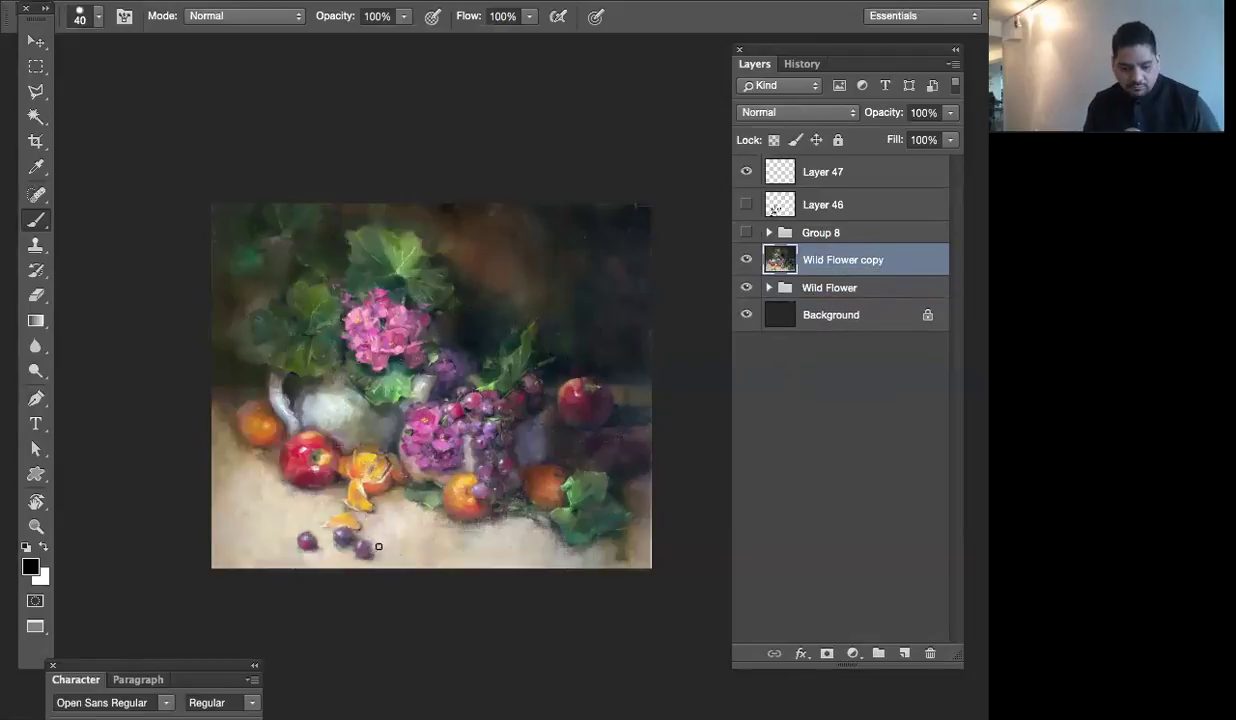
# Select the leftmost loose grape on Wild Flower copy with a tight polygonal lasso outline
pyautogui.press('s')
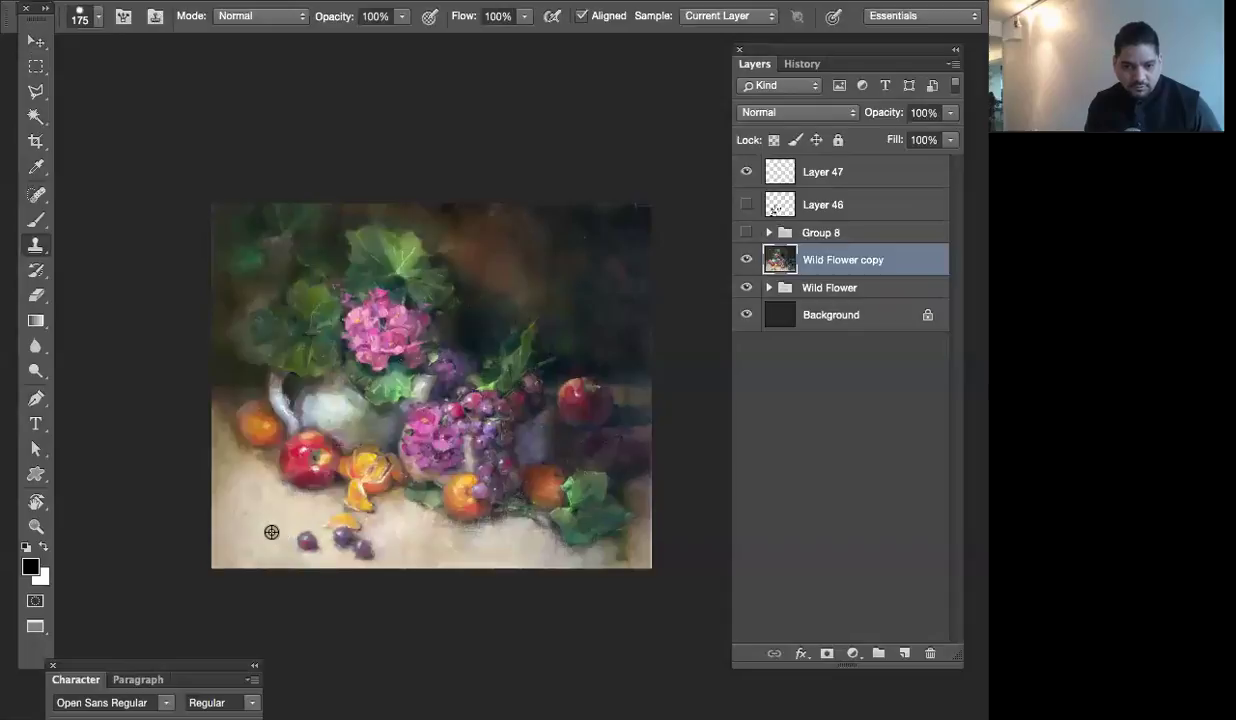
pyautogui.press('l')
pyautogui.click(309, 530)
pyautogui.click(303, 558)
pyautogui.click(345, 545)
pyautogui.doubleClick(337, 543)
pyautogui.click(327, 531)
pyautogui.click(297, 522)
pyautogui.click(288, 543)
pyautogui.click(304, 562)
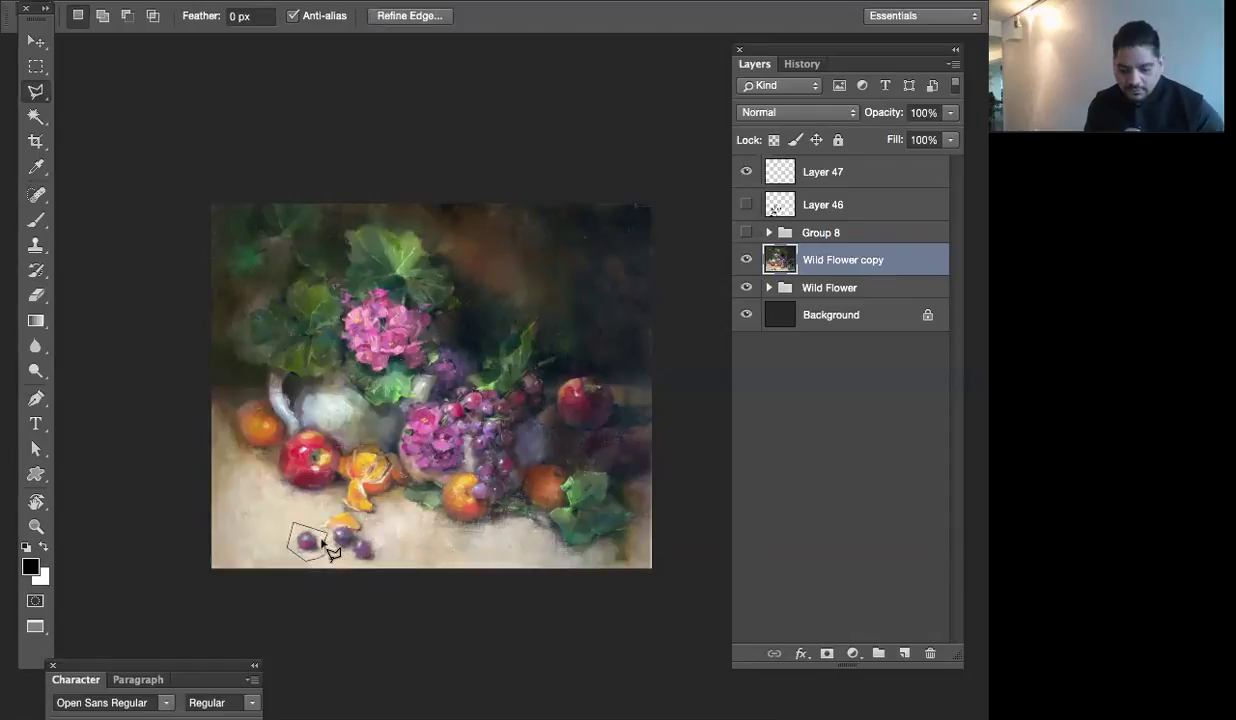
pyautogui.doubleClick(318, 555)
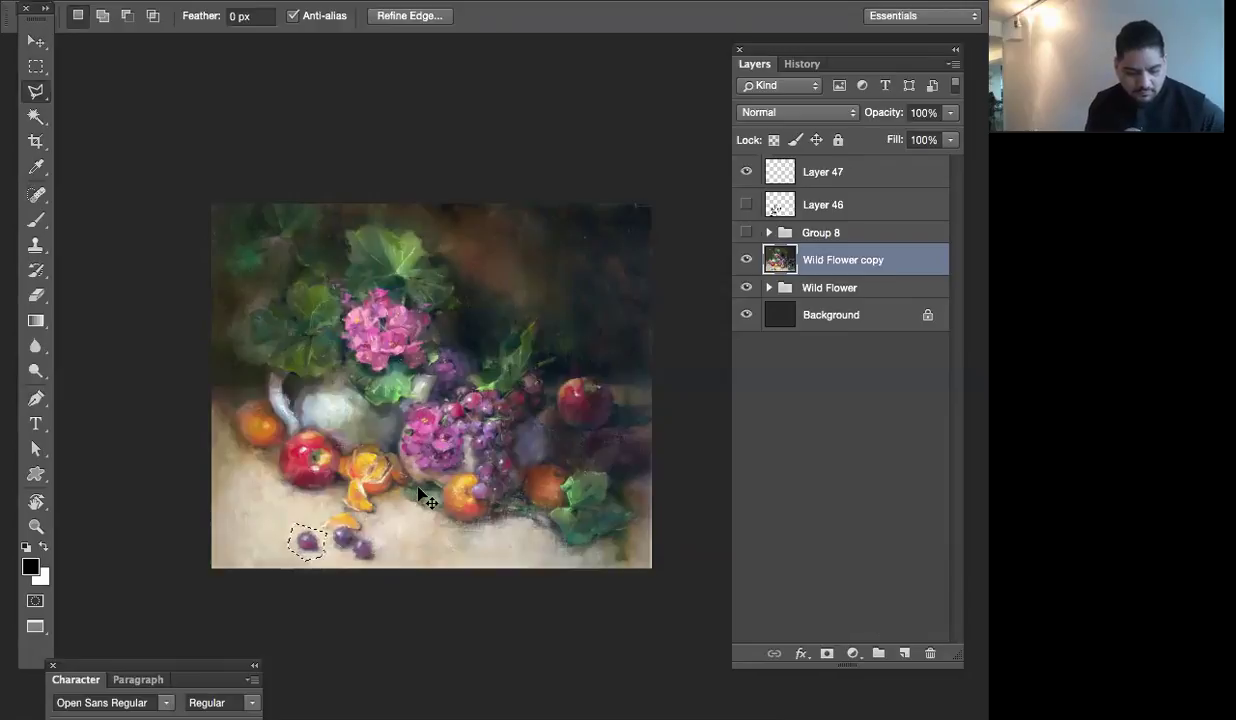
pyautogui.press('super+k')
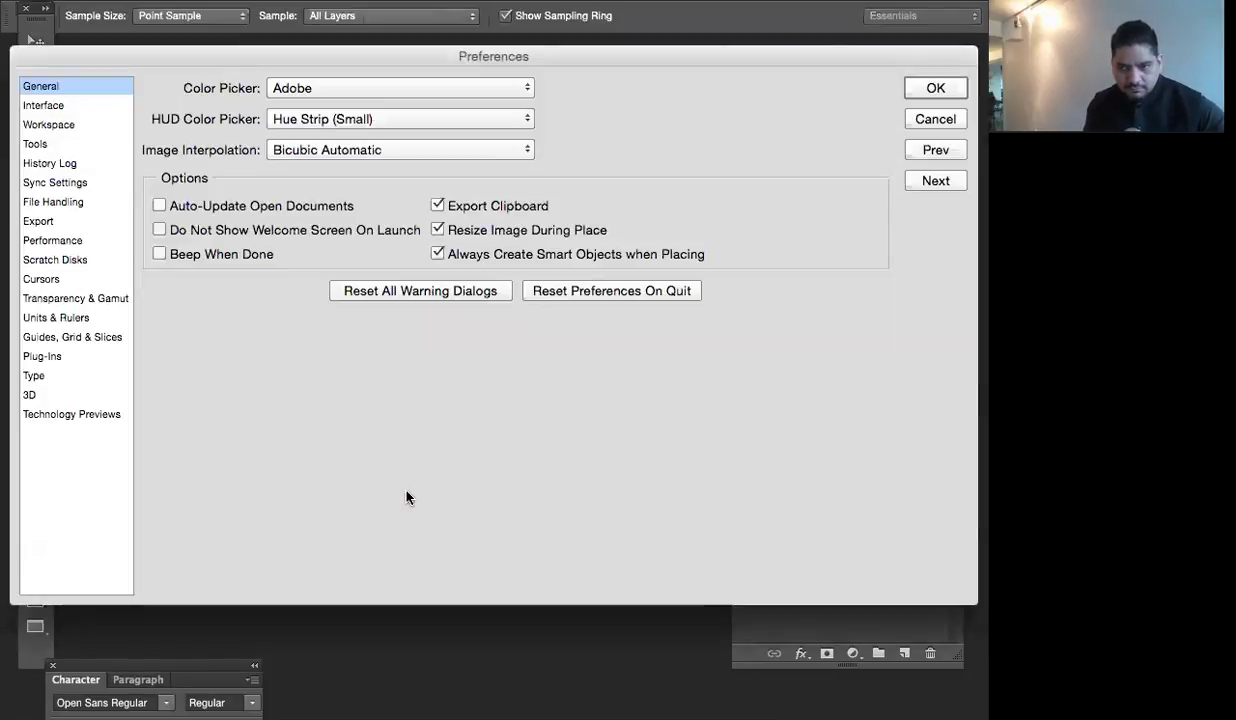
pyautogui.click(925, 122)
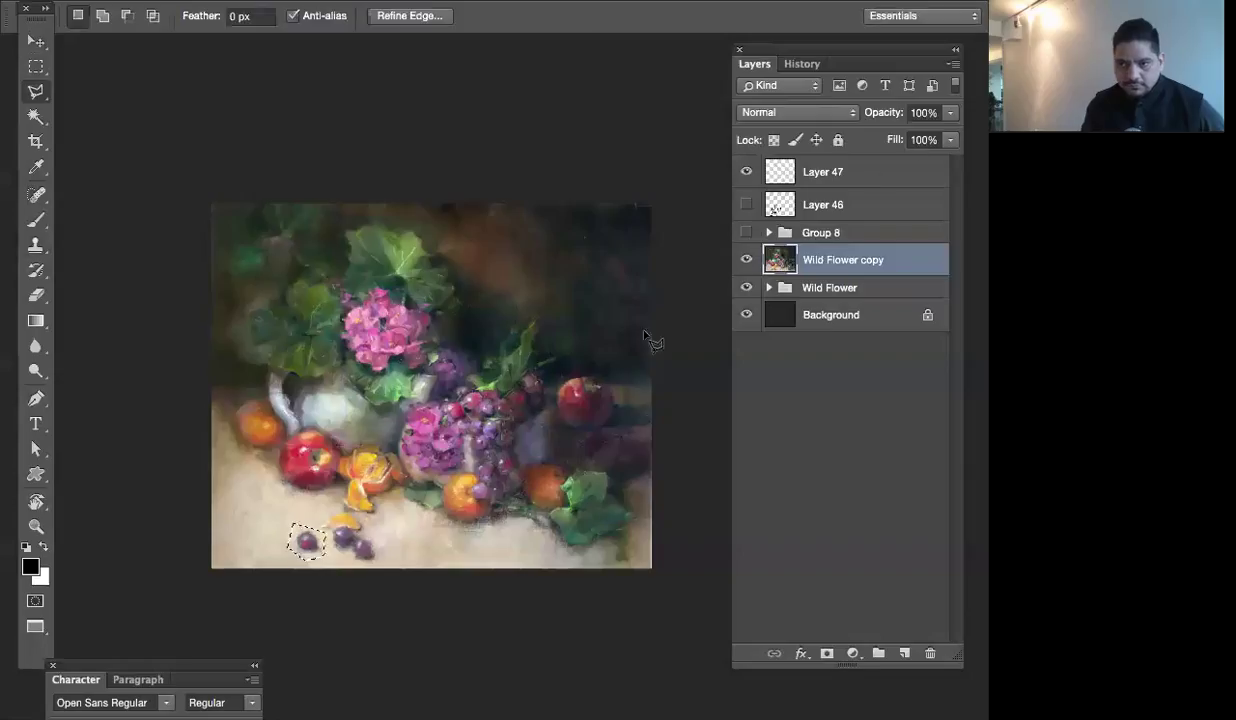
# Copy the selected grape to a new layer and move the copy to the right of the other loose grapes
pyautogui.press('super+j')
pyautogui.press('v')
pyautogui.moveTo(310, 543); pyautogui.dragTo(398, 547)
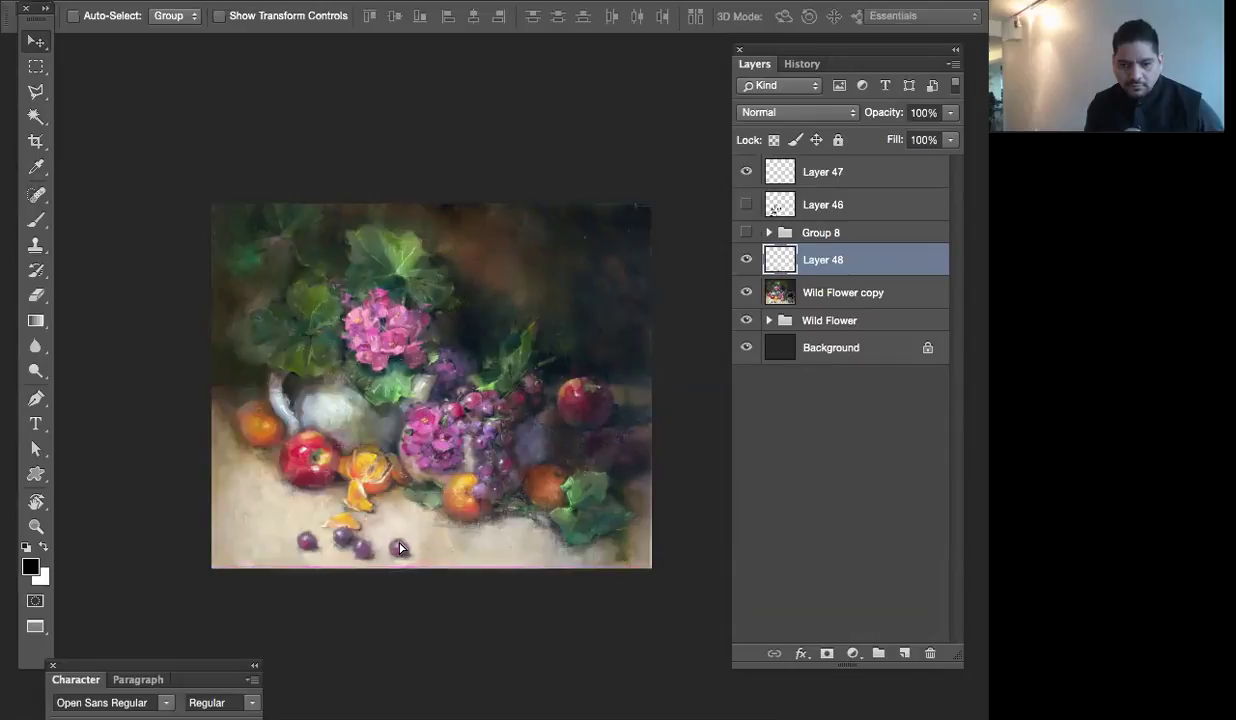
# Paint out the original leftmost grape with the sampled tablecloth colour on a new layer above Wild Flower copy
pyautogui.click(820, 291)
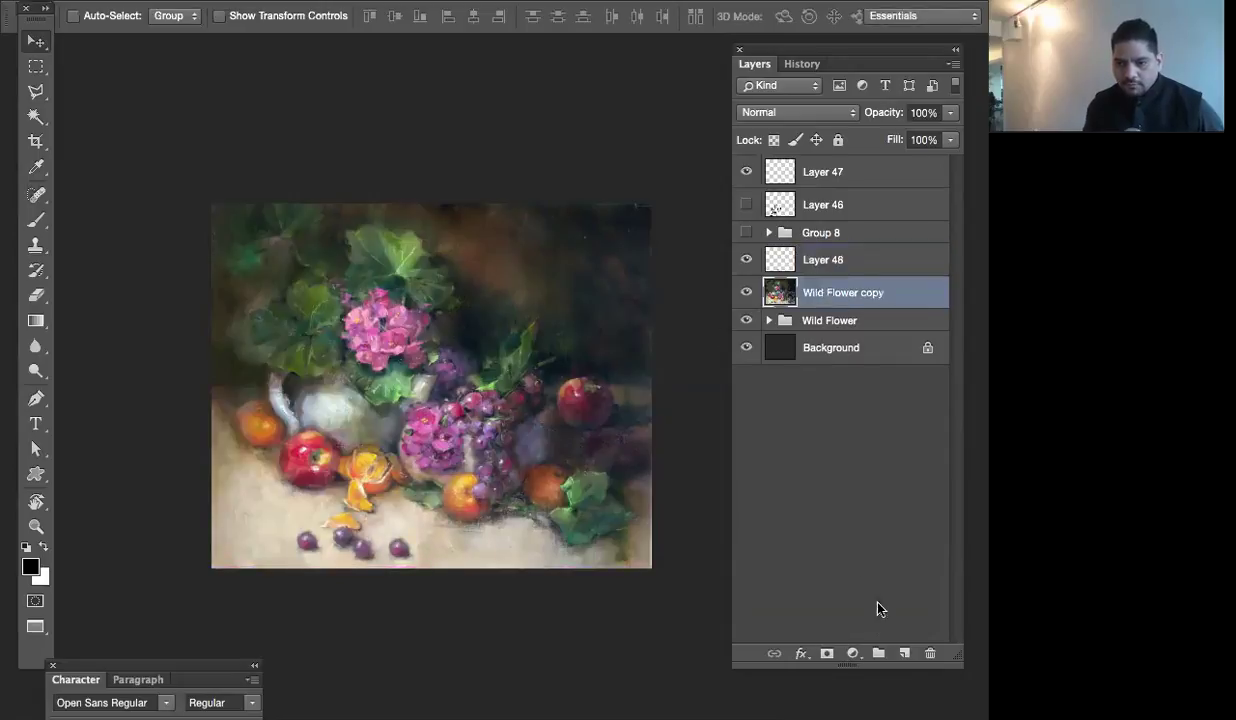
pyautogui.click(904, 652)
pyautogui.press('s')
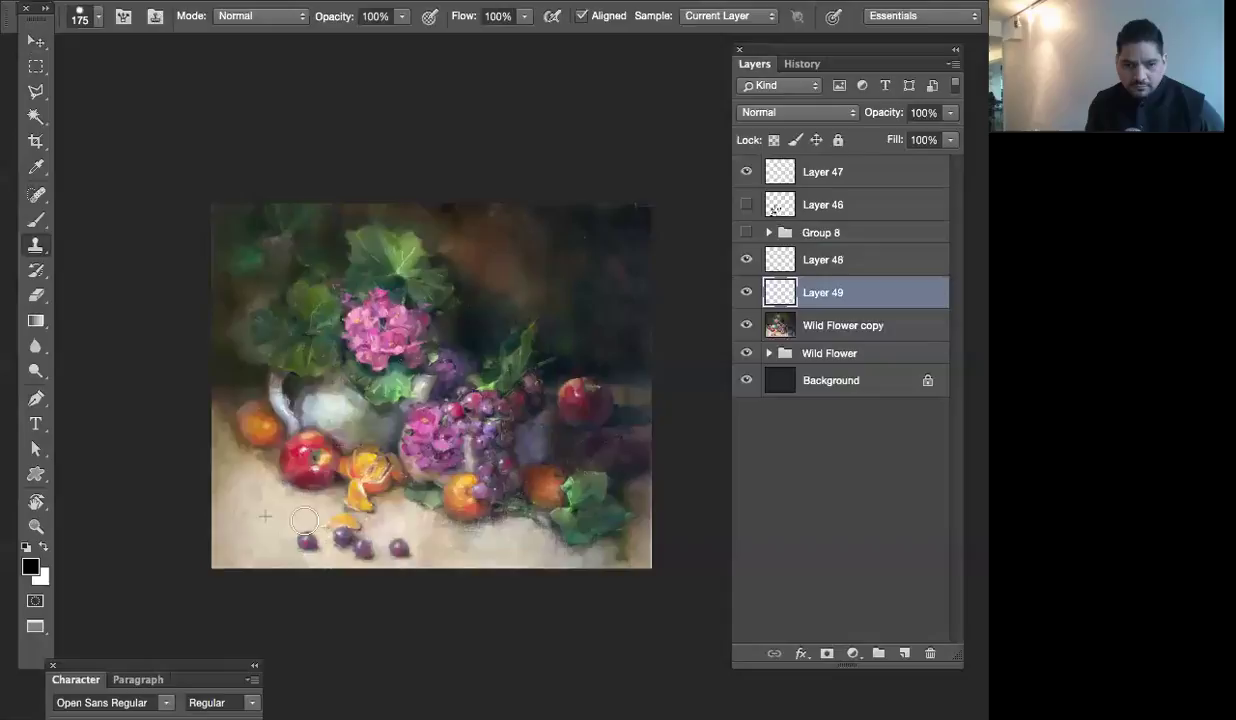
pyautogui.press('b')
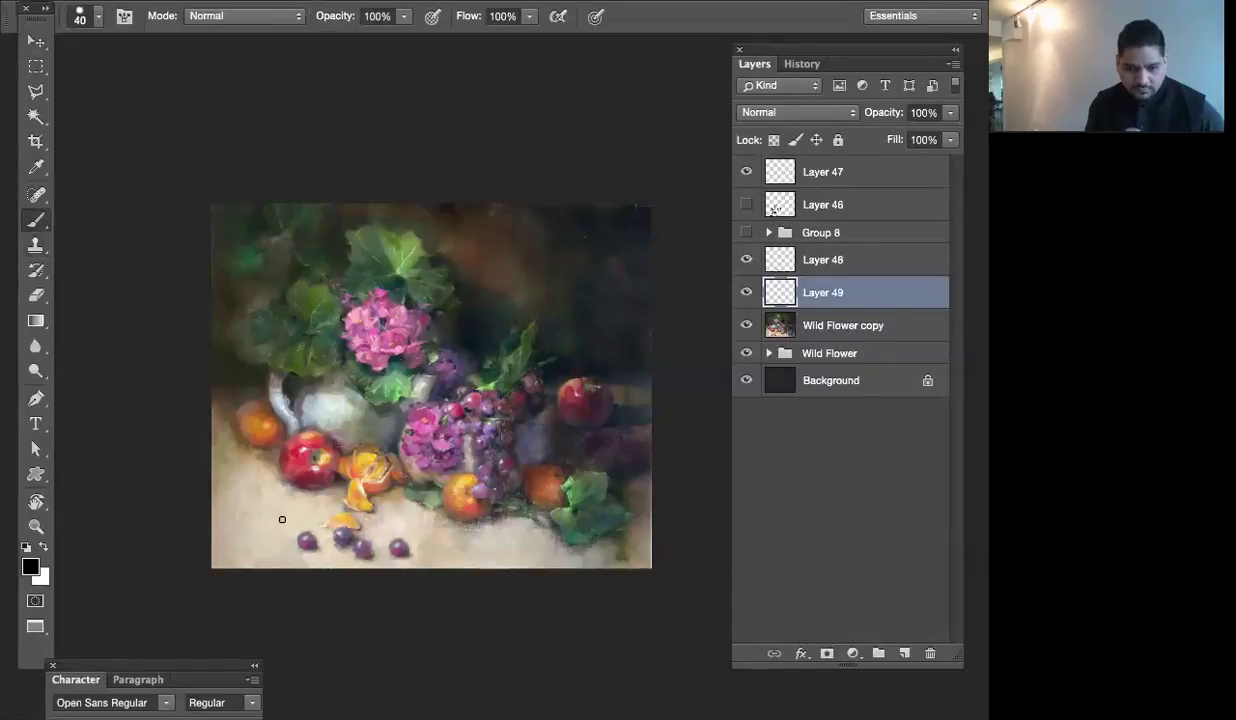
pyautogui.keyDown('alt'); pyautogui.click(282, 531); pyautogui.keyUp('alt')
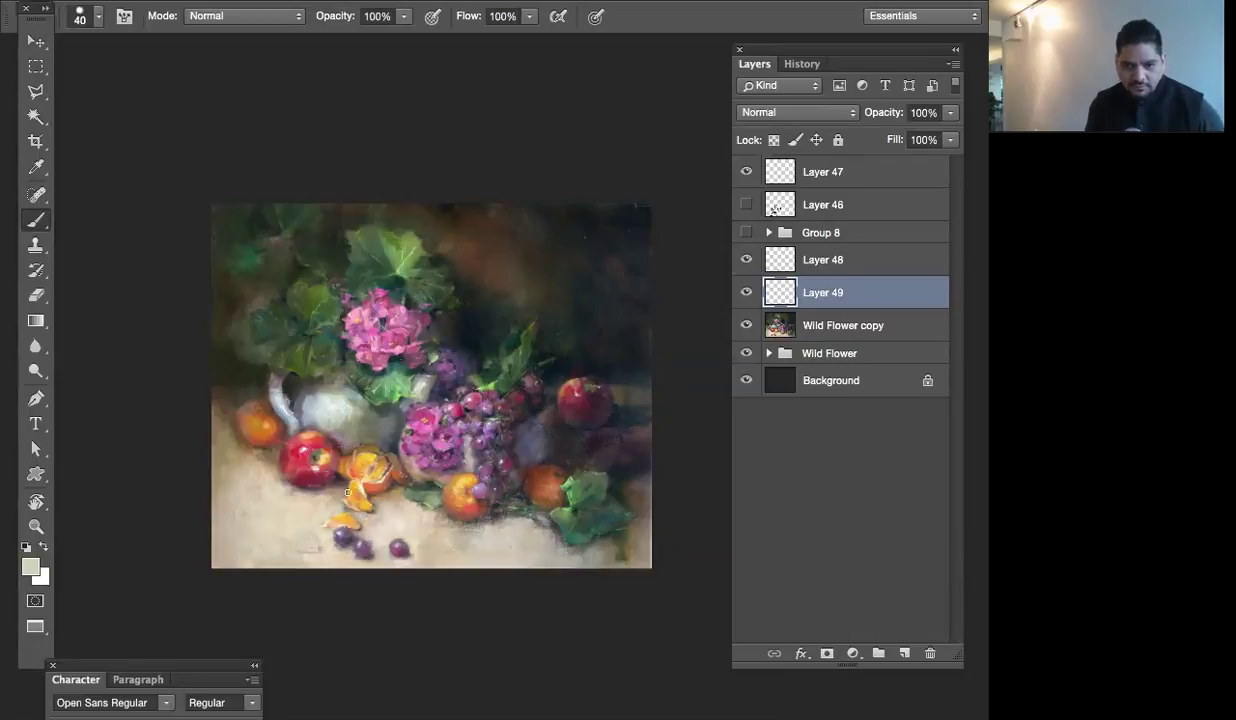
# Move the copied grape lower toward the canvas edge and compare the painting with and without it, also at thumbnail size
pyautogui.click(827, 268)
pyautogui.press('v')
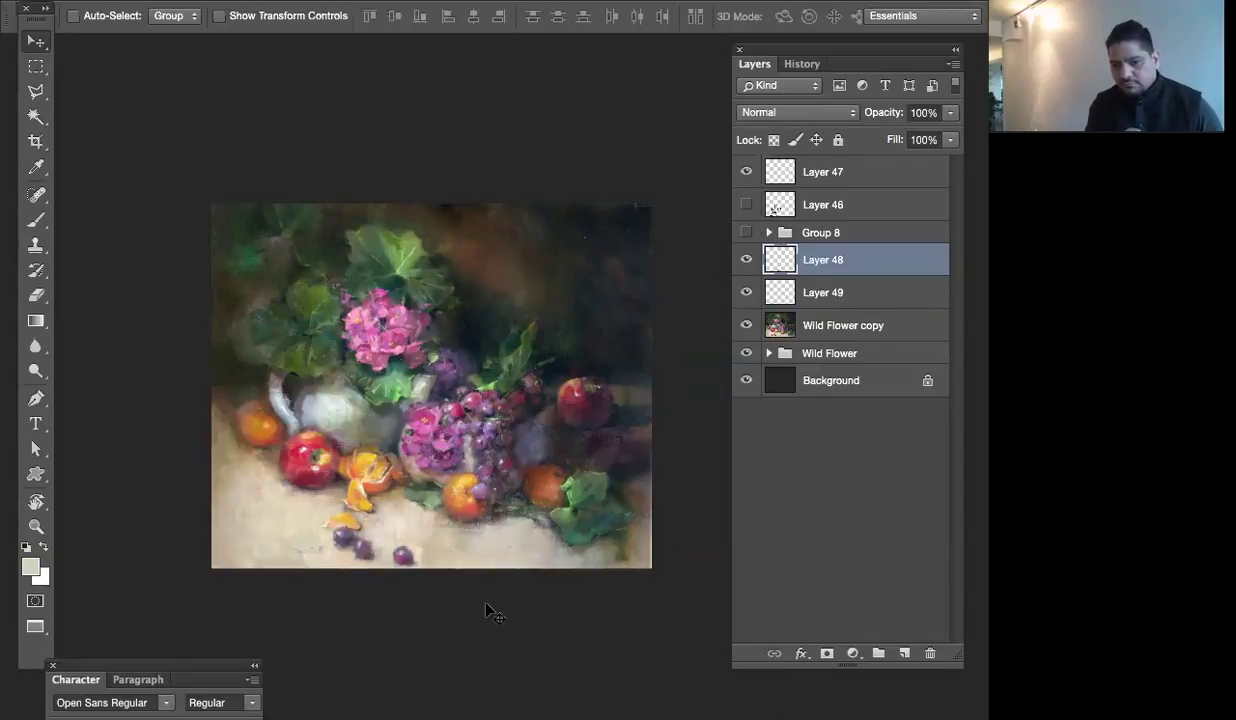
pyautogui.click(746, 259)
pyautogui.click(746, 259)
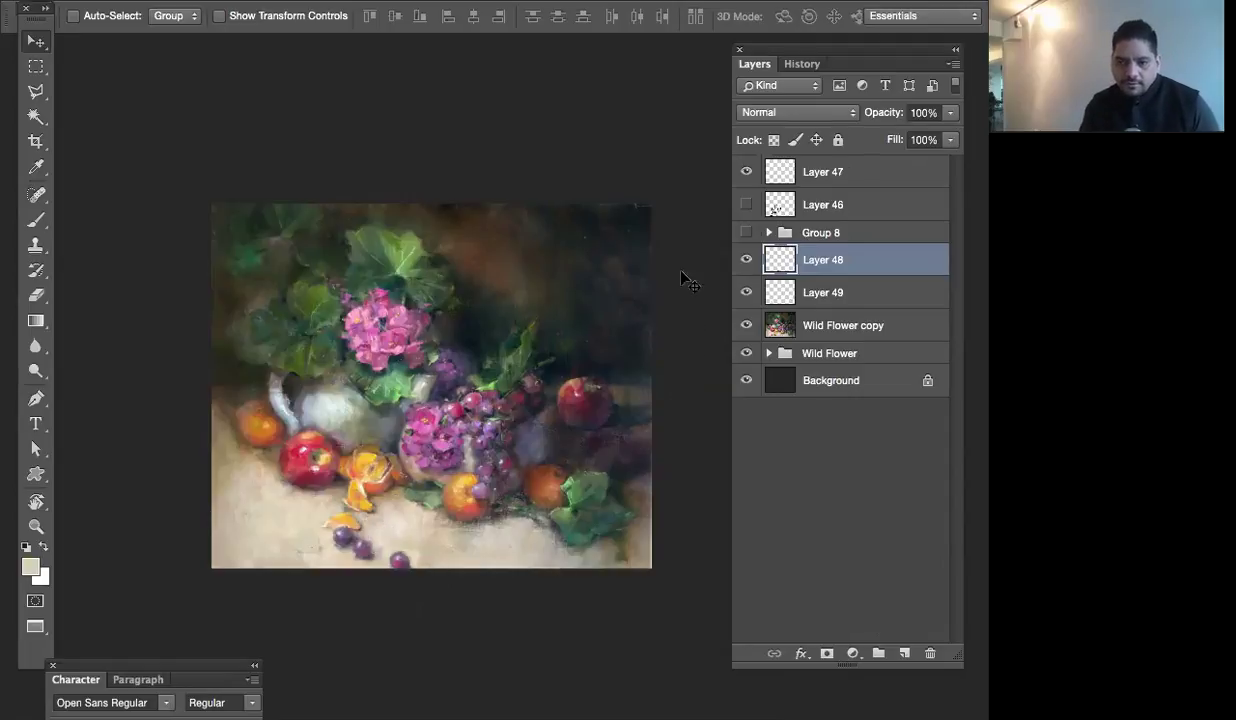
pyautogui.hotkey('ctrl', '-')
pyautogui.hotkey('ctrl', '-')
pyautogui.hotkey('ctrl', '-')
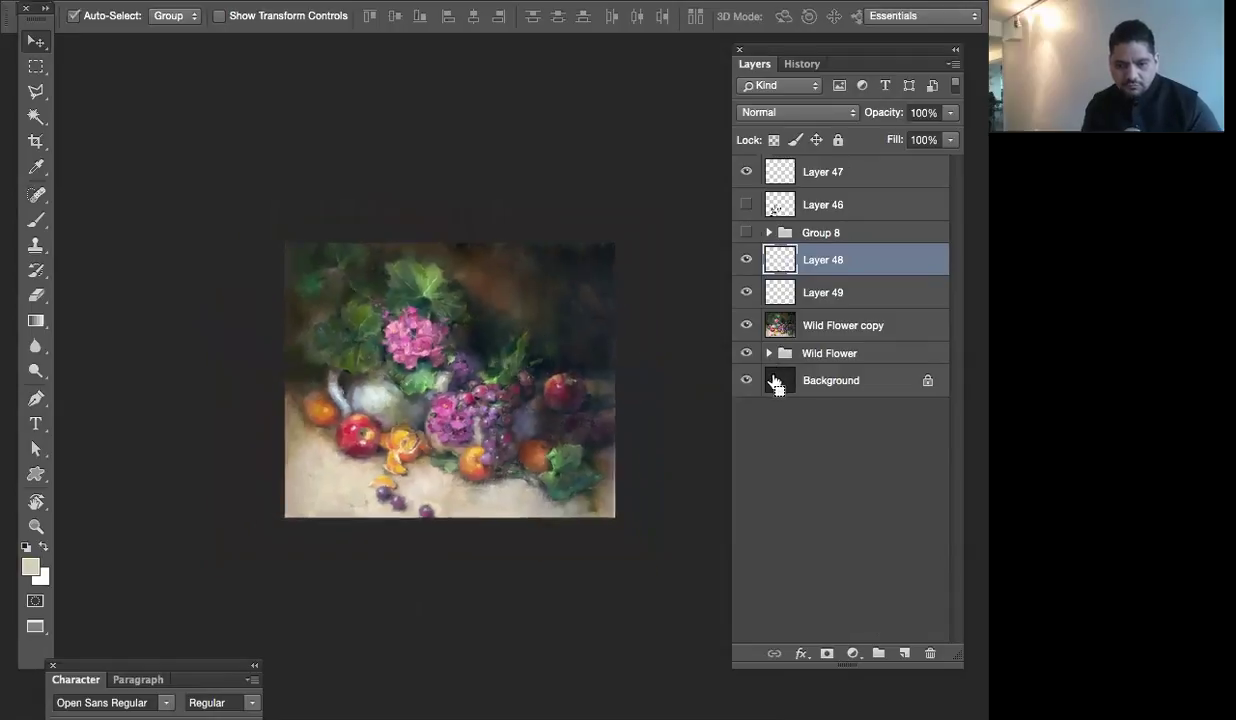
pyautogui.hotkey('ctrl', '-')
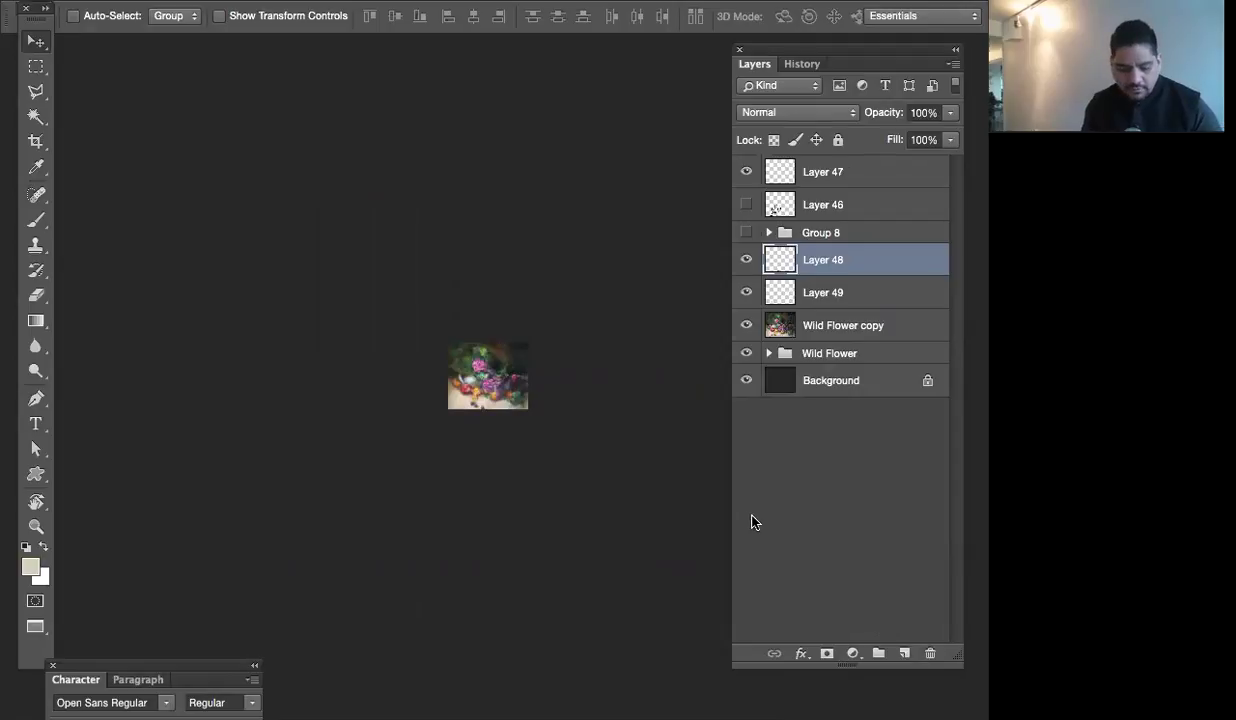
# Cover the white pitcher on Layer 48 with flat grey-green sampled from its shadow, using a brush size of 250
pyautogui.press('super+1')
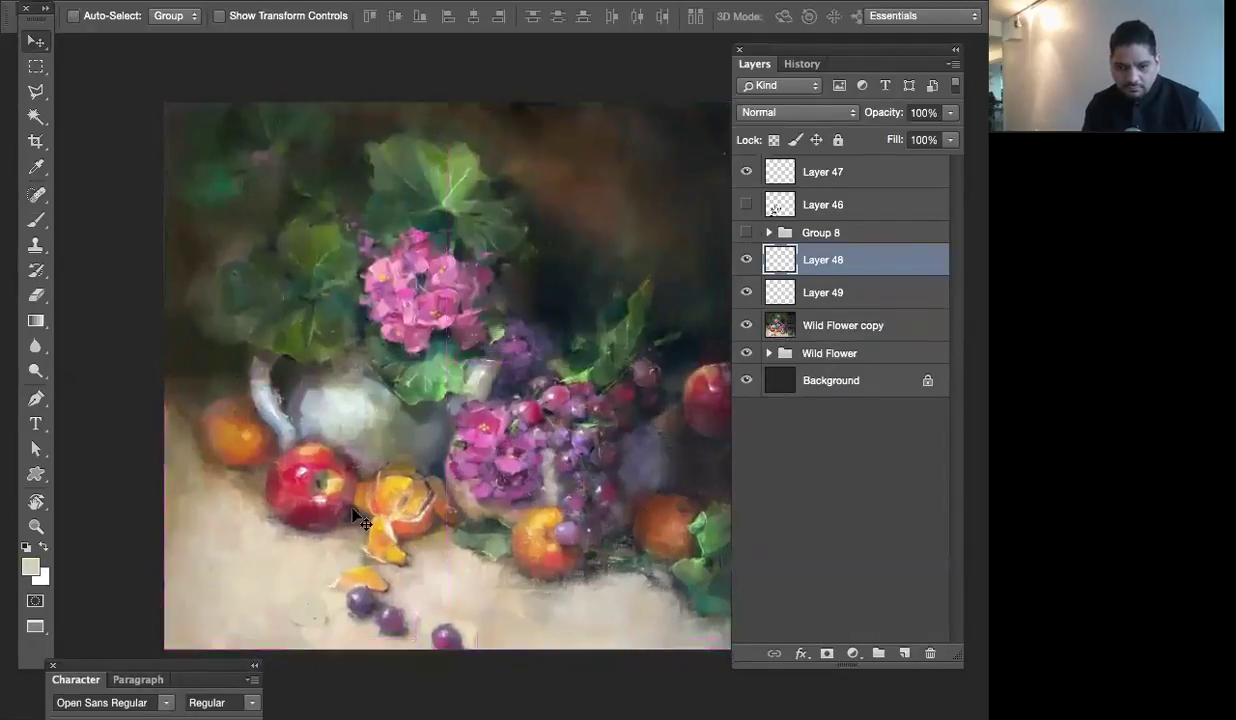
pyautogui.press('b')
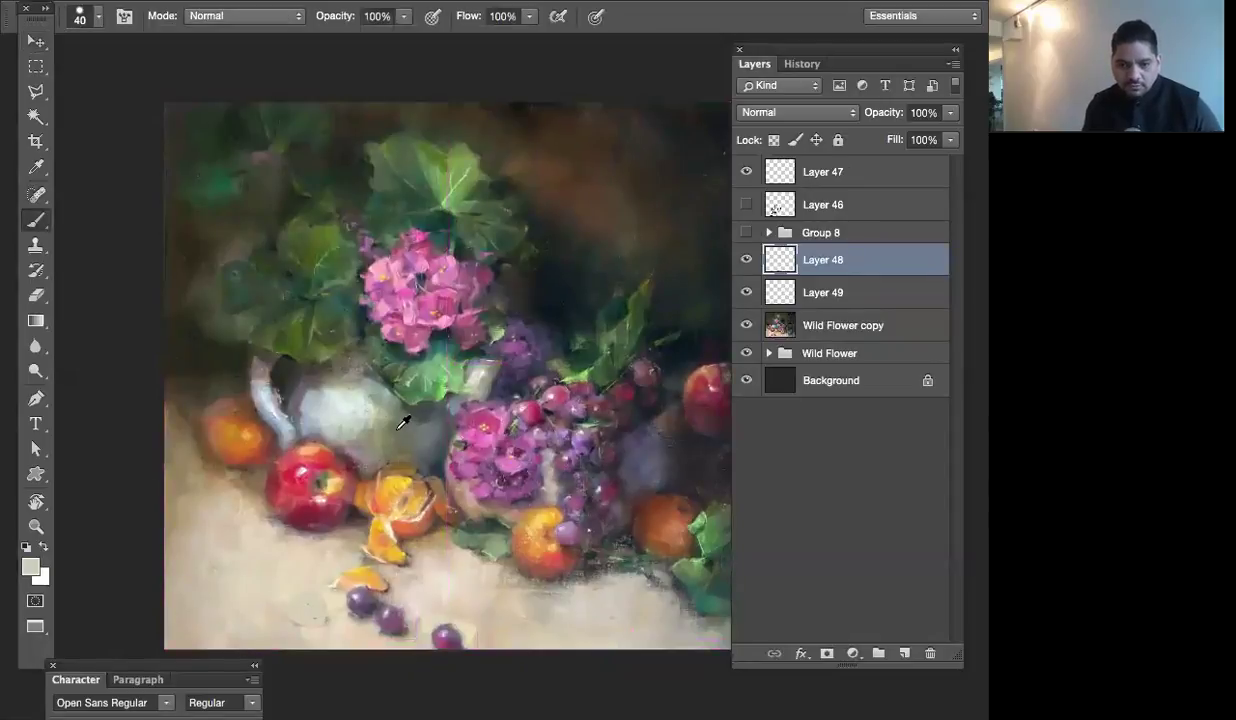
pyautogui.press(']')
pyautogui.press(']')
pyautogui.press(']')
pyautogui.press(']')
pyautogui.press(']')
pyautogui.press(']')
pyautogui.press(']')
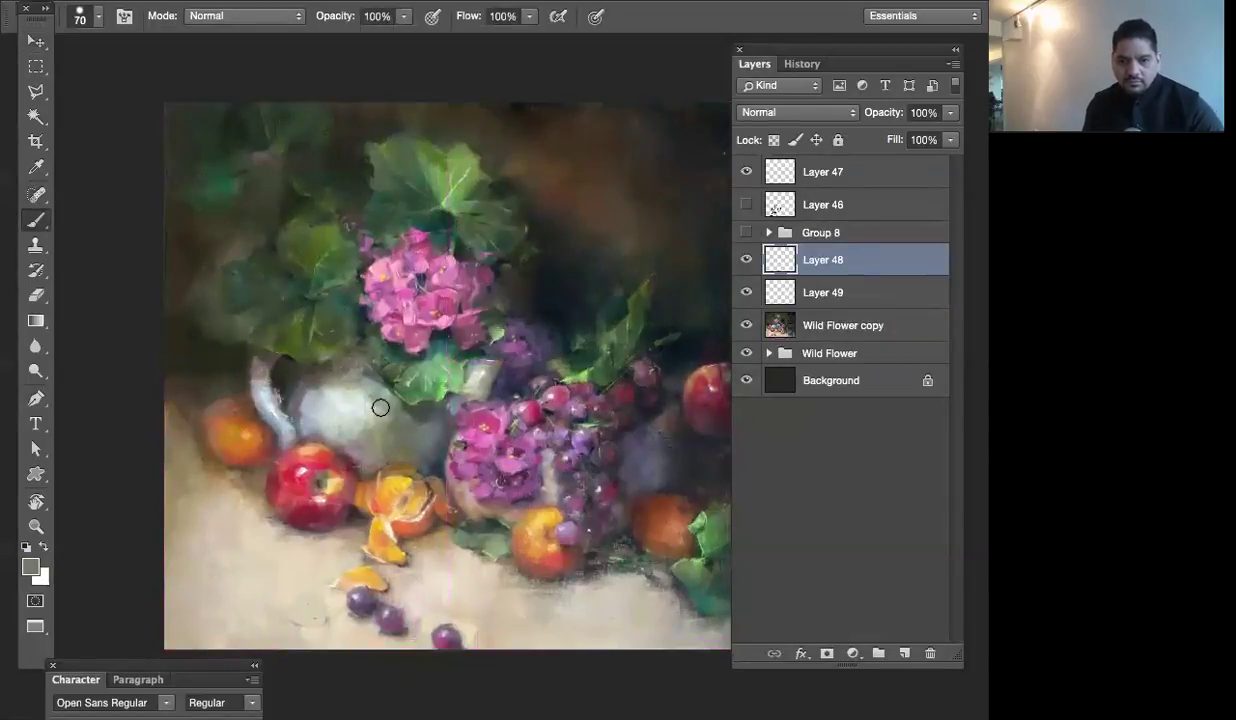
pyautogui.press(']')
pyautogui.press(']')
pyautogui.press(']')
pyautogui.press(']')
pyautogui.moveTo(370, 414)
pyautogui.mouseDown()
pyautogui.moveTo(274, 386)
pyautogui.moveTo(290, 419)
pyautogui.moveTo(332, 432)
pyautogui.moveTo(367, 404)
pyautogui.moveTo(346, 394)
pyautogui.moveTo(371, 398)
pyautogui.moveTo(361, 436)
pyautogui.mouseUp()
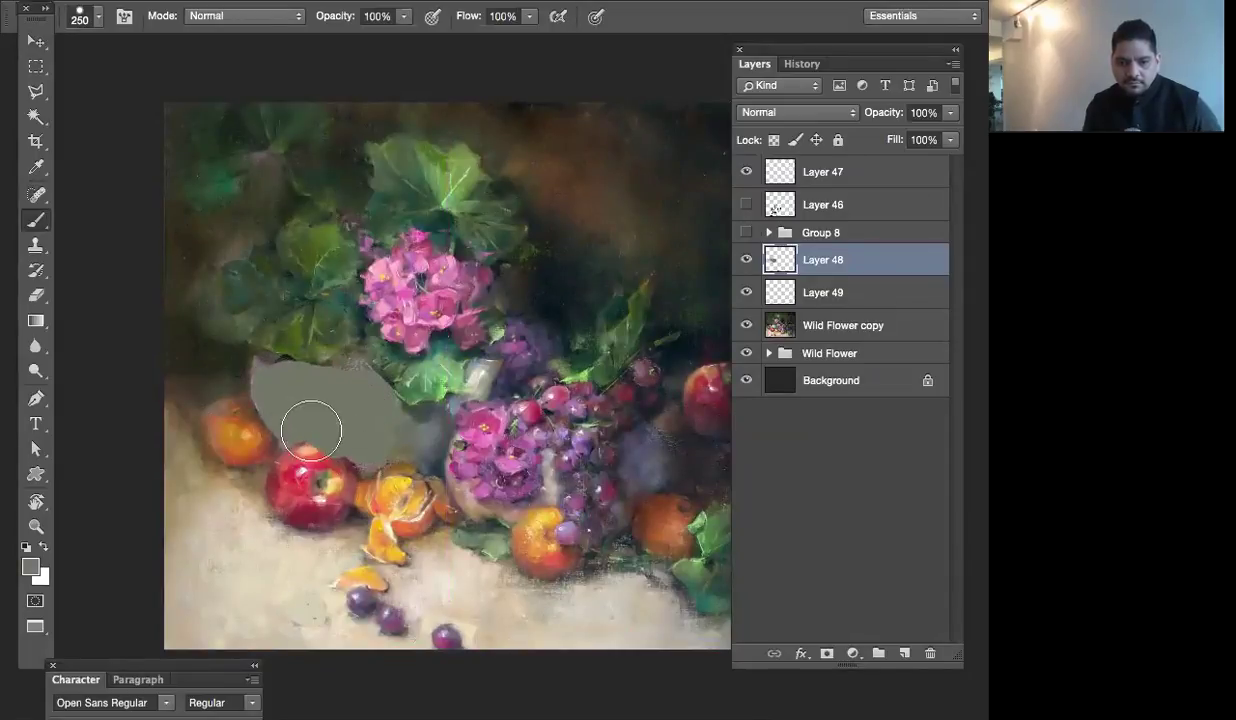
pyautogui.keyDown('alt'); pyautogui.click(466, 432); pyautogui.keyUp('alt')
pyautogui.click(368, 453)
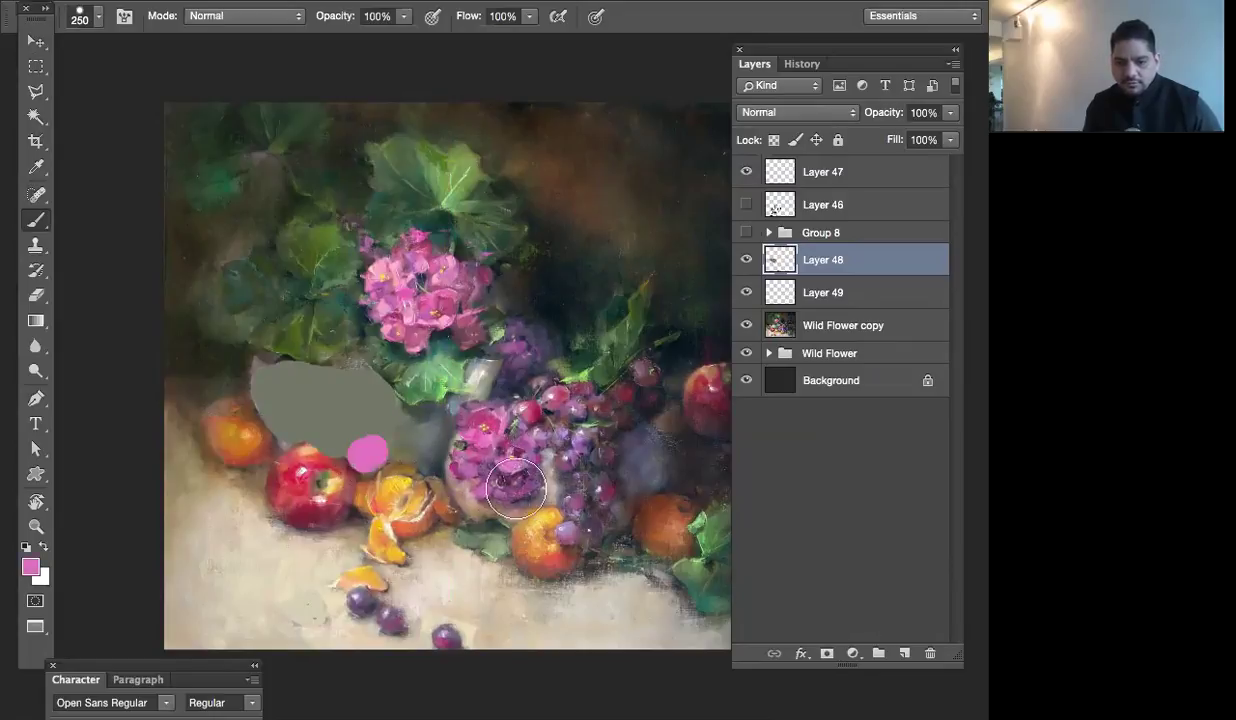
pyautogui.hotkey('ctrl', 'z')
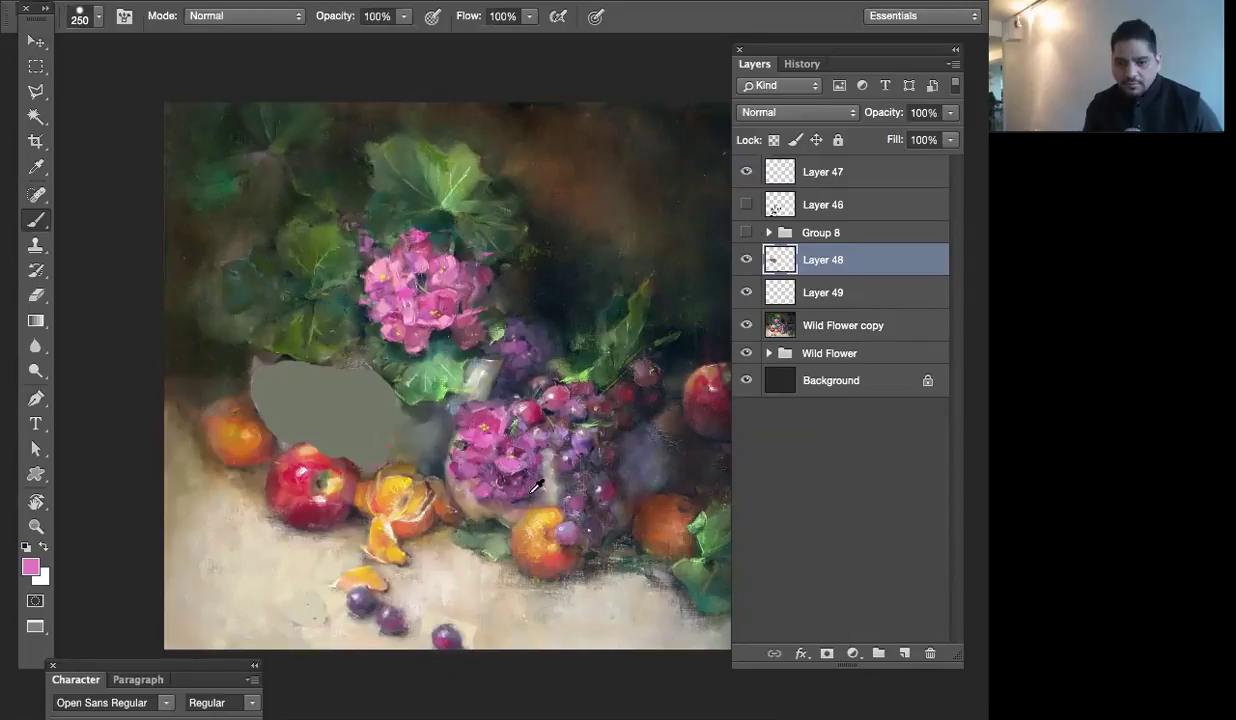
# Sample a muted violet from the shadow beside the grapes and paint it over the pitcher's shaded lower side on Layer 48
pyautogui.keyDown('alt'); pyautogui.click(420, 247); pyautogui.keyUp('alt')
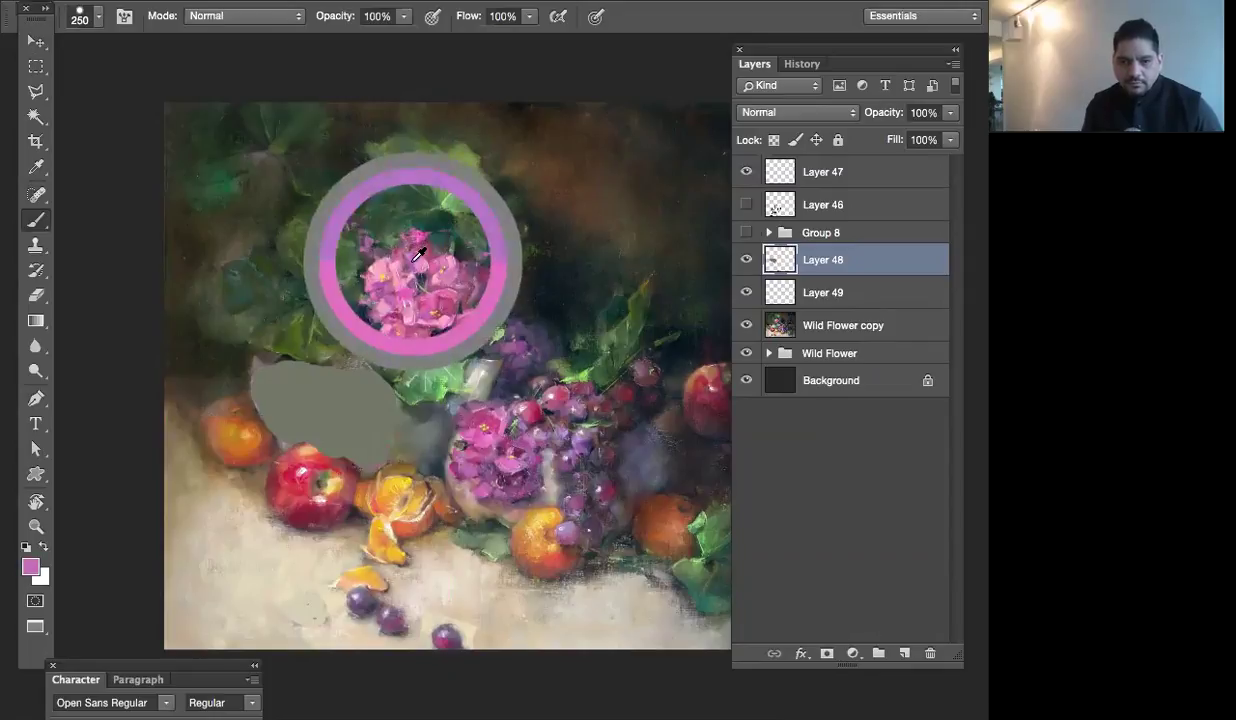
pyautogui.moveTo(420, 247); pyautogui.dragTo(418, 250)
pyautogui.moveTo(418, 250); pyautogui.dragTo(451, 265)
pyautogui.moveTo(652, 446); pyautogui.dragTo(645, 442)
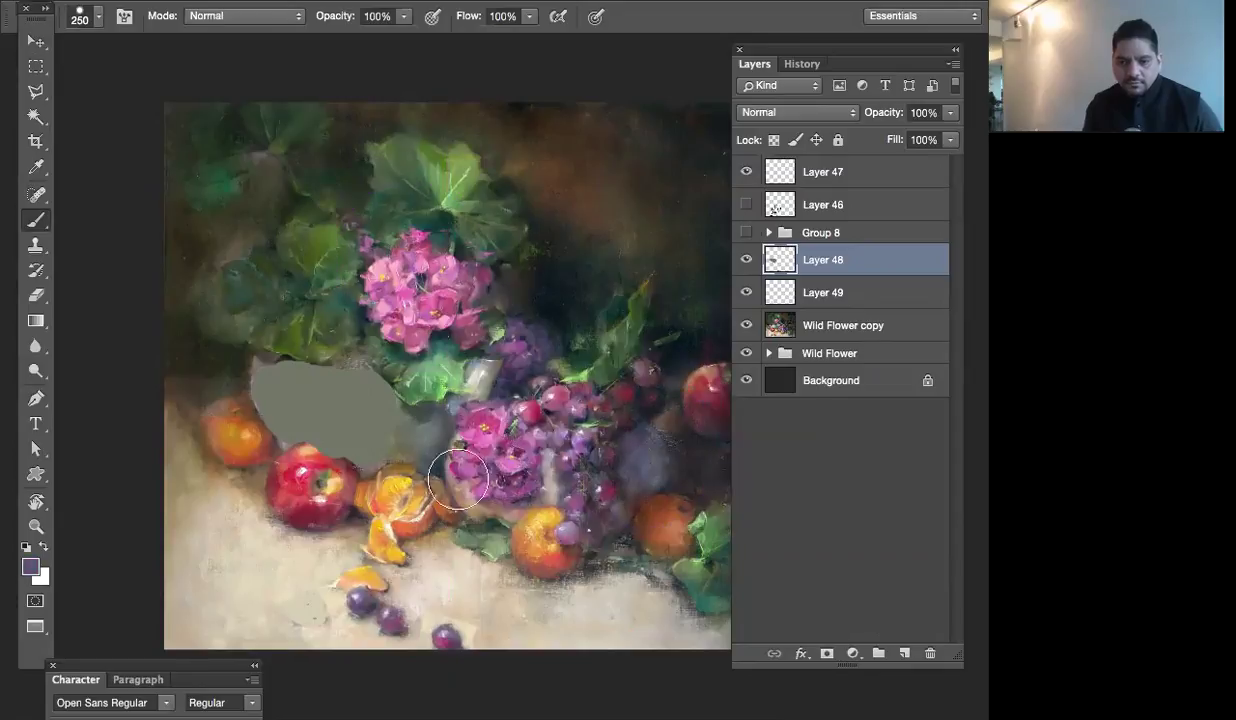
pyautogui.moveTo(369, 462)
pyautogui.mouseDown()
pyautogui.moveTo(436, 467)
pyautogui.moveTo(367, 473)
pyautogui.moveTo(436, 468)
pyautogui.moveTo(446, 481)
pyautogui.moveTo(420, 440)
pyautogui.mouseUp()
# Blend Layer 48's pitcher paint into the painting using Multiply mode at 36% opacity
pyautogui.click(781, 113)
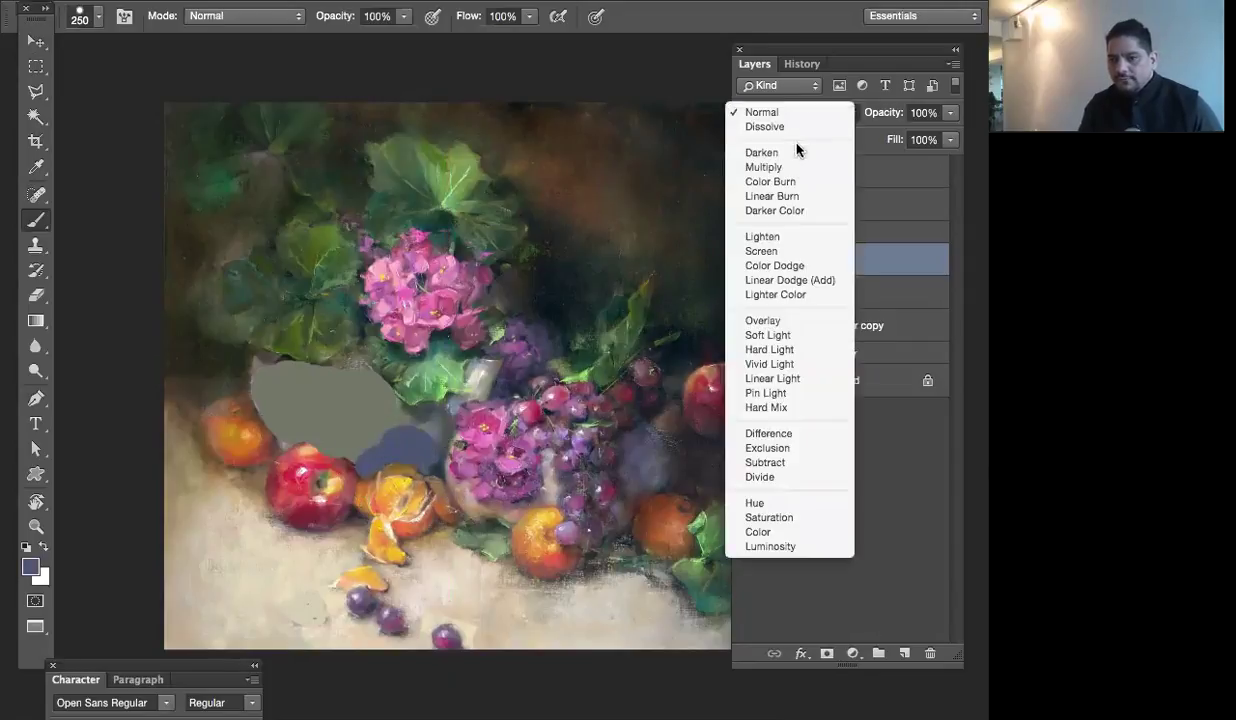
pyautogui.click(820, 162)
pyautogui.click(950, 113)
pyautogui.moveTo(951, 137); pyautogui.dragTo(881, 140)
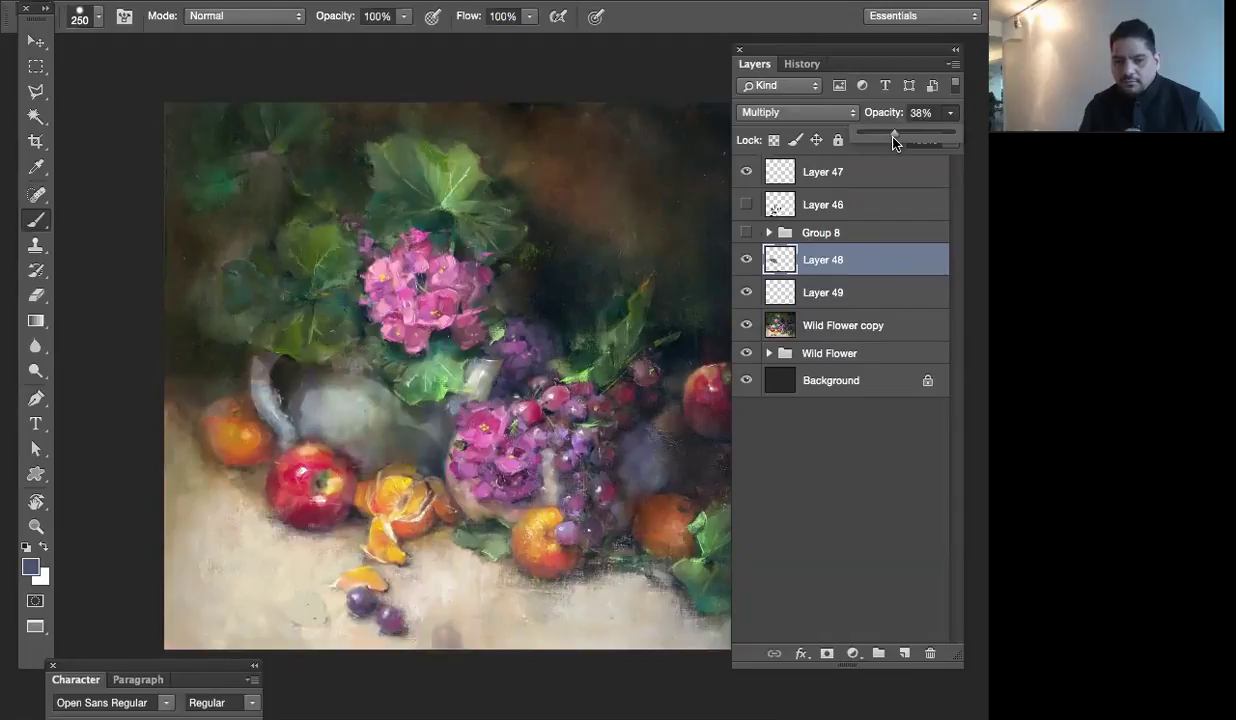
pyautogui.moveTo(893, 140); pyautogui.dragTo(892, 140)
pyautogui.press('e')
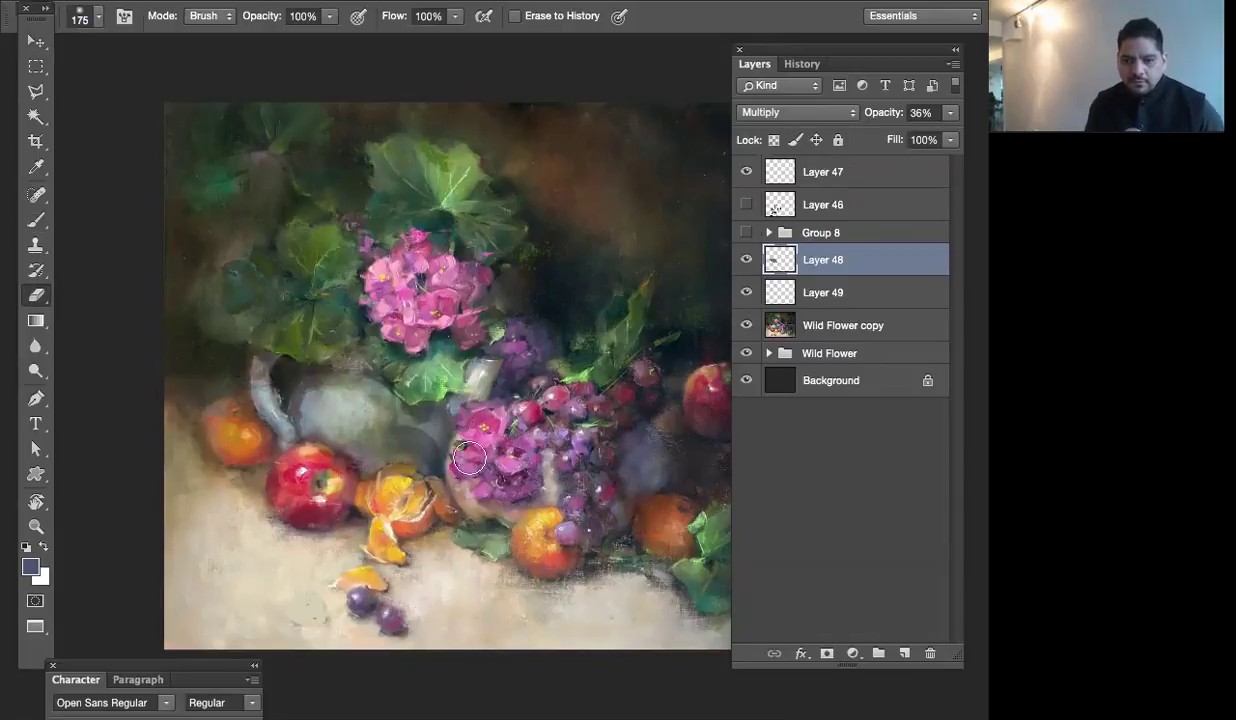
# Compare the painting with and without Layer 48's darkened pitcher at thumbnail size
pyautogui.press('super+minus')
pyautogui.press('super+minus')
pyautogui.press('super+minus')
pyautogui.press('super+minus')
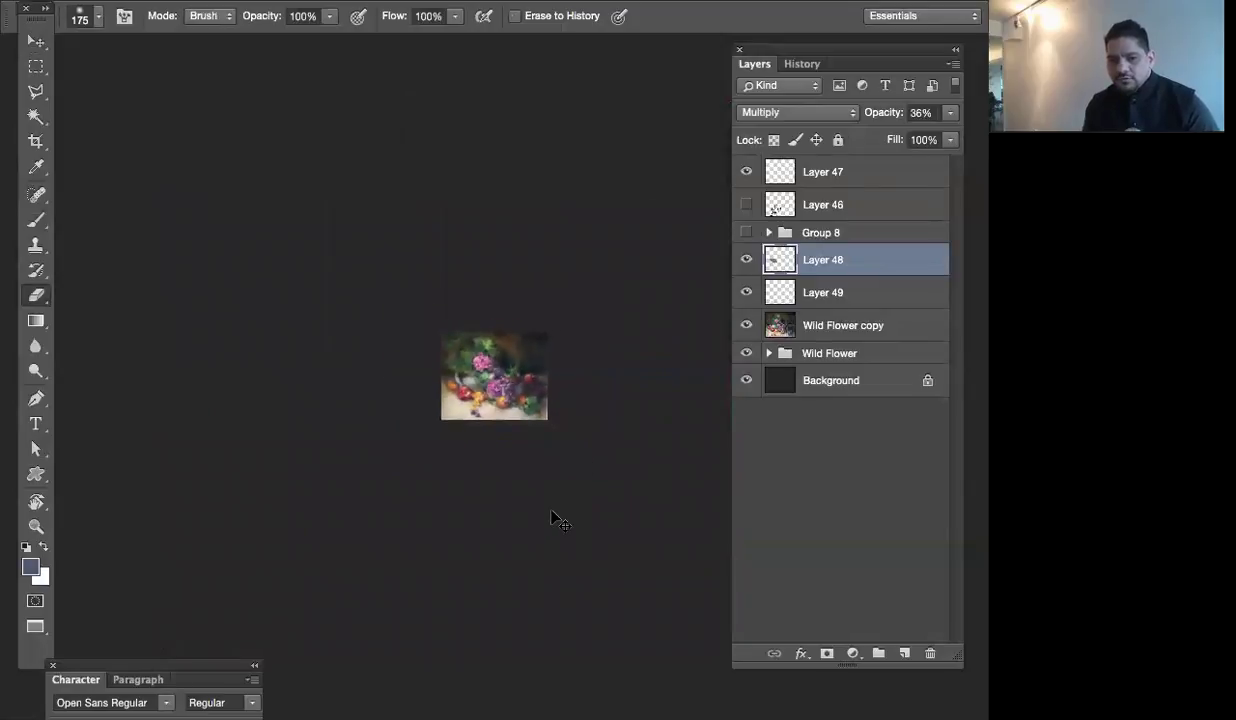
pyautogui.press('super+minus')
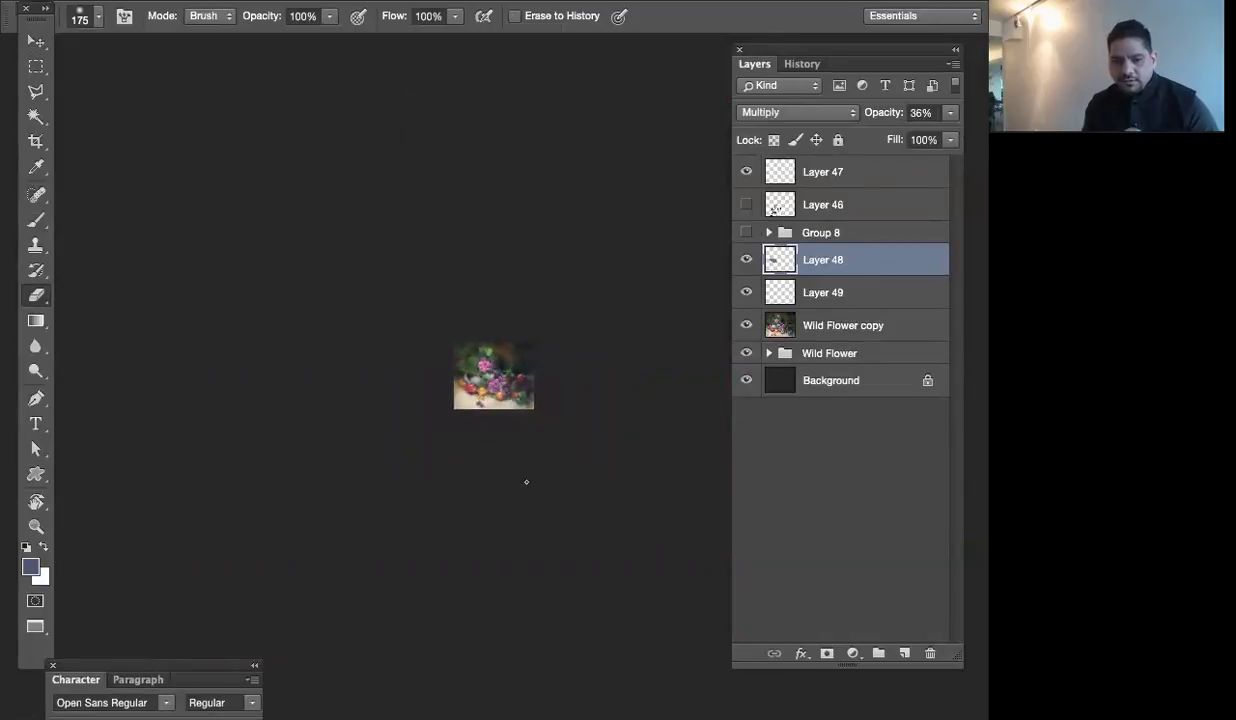
pyautogui.click(747, 260)
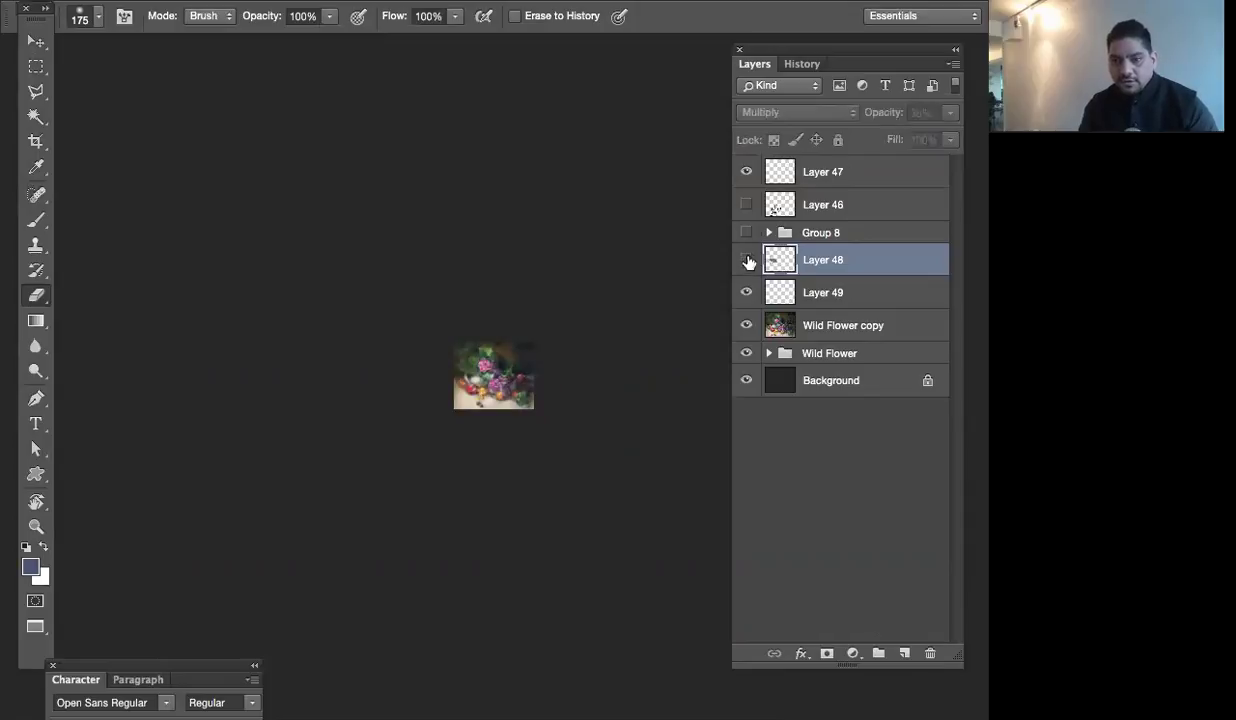
pyautogui.click(747, 260)
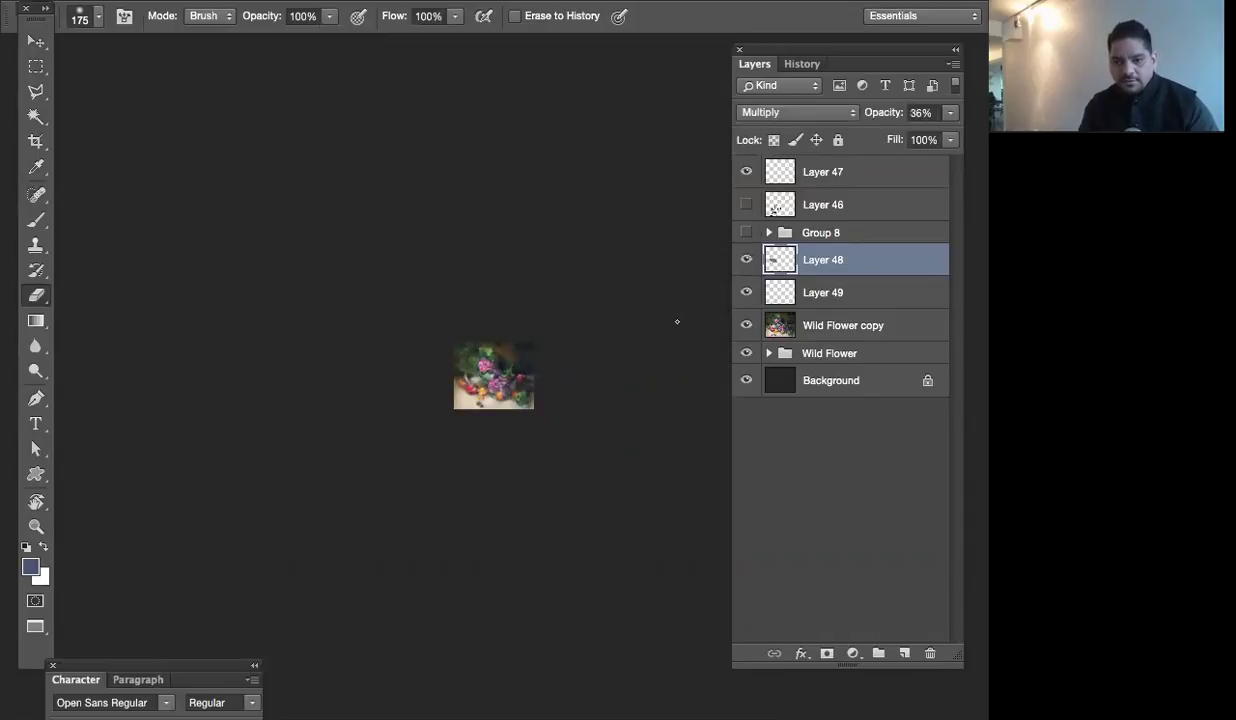
pyautogui.press('z')
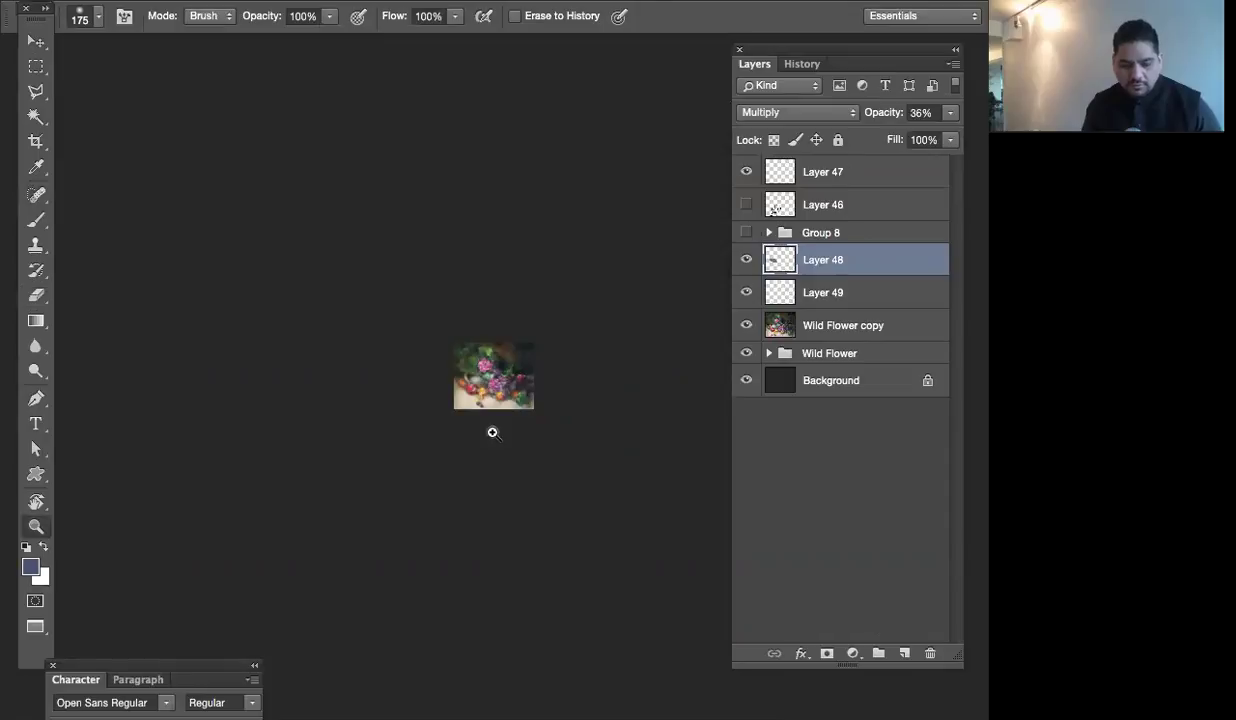
pyautogui.moveTo(422, 333); pyautogui.dragTo(256, 365)
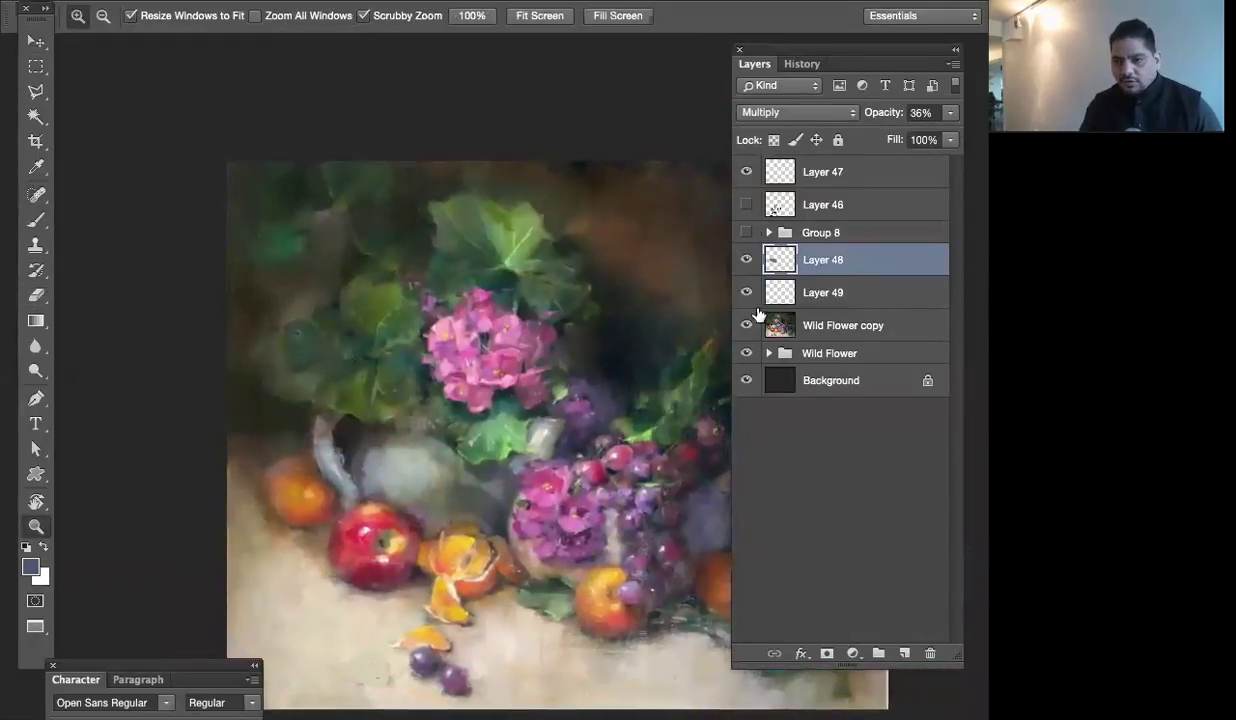
# Paint sampled light grey over the dark gap inside the pitcher's handle on the Wild Flower copy layer
pyautogui.click(815, 325)
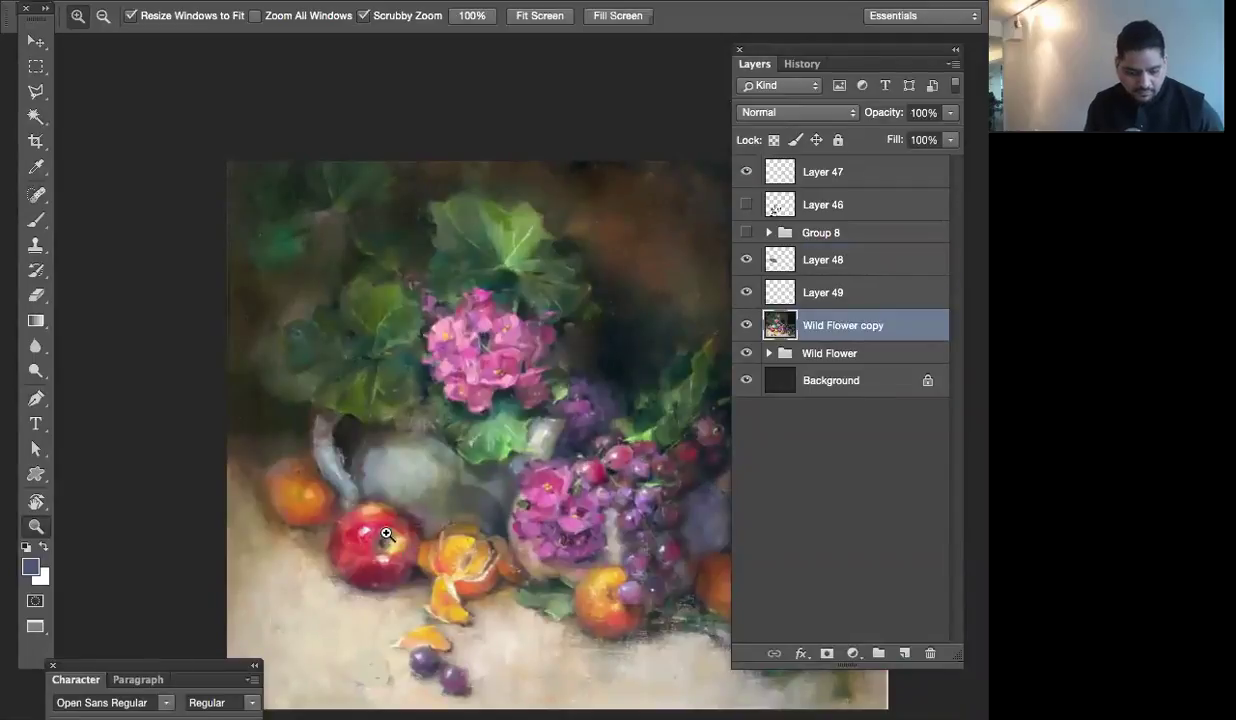
pyautogui.press('i')
pyautogui.click(402, 455)
pyautogui.press('b')
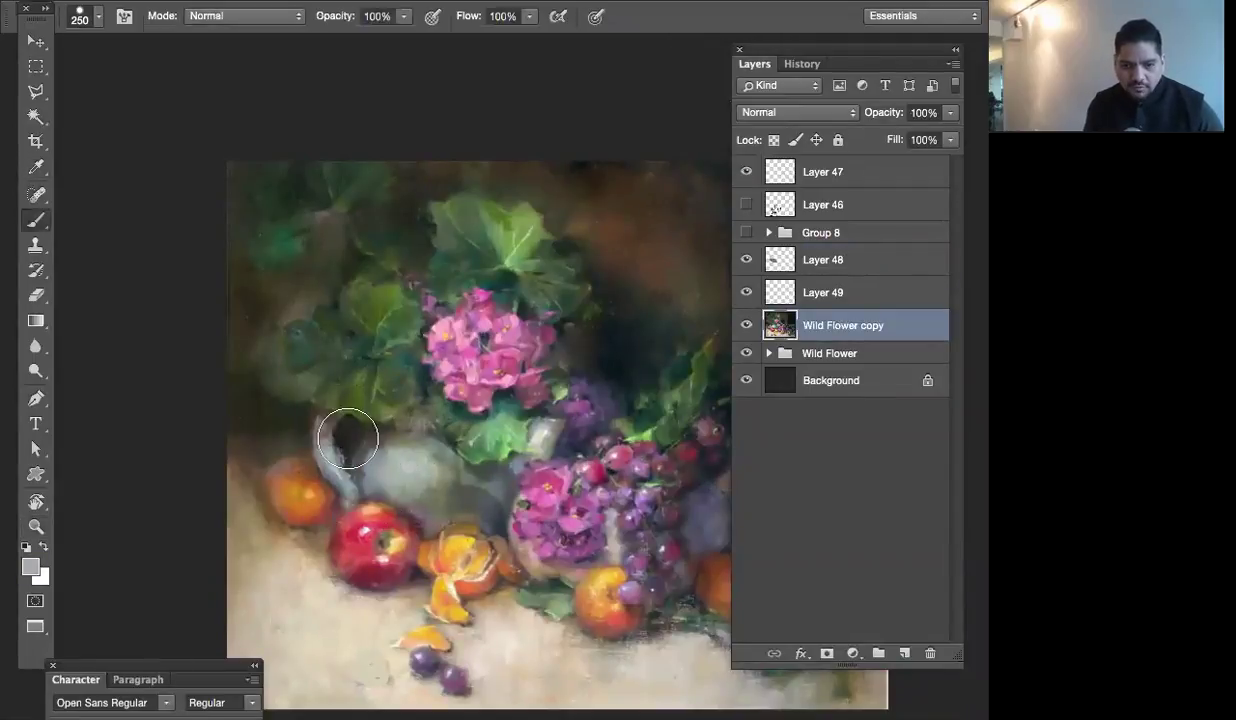
pyautogui.click(348, 436)
pyautogui.moveTo(359, 484)
pyautogui.mouseDown()
pyautogui.moveTo(350, 428)
pyautogui.moveTo(340, 452)
pyautogui.moveTo(348, 459)
pyautogui.moveTo(359, 428)
pyautogui.mouseUp()
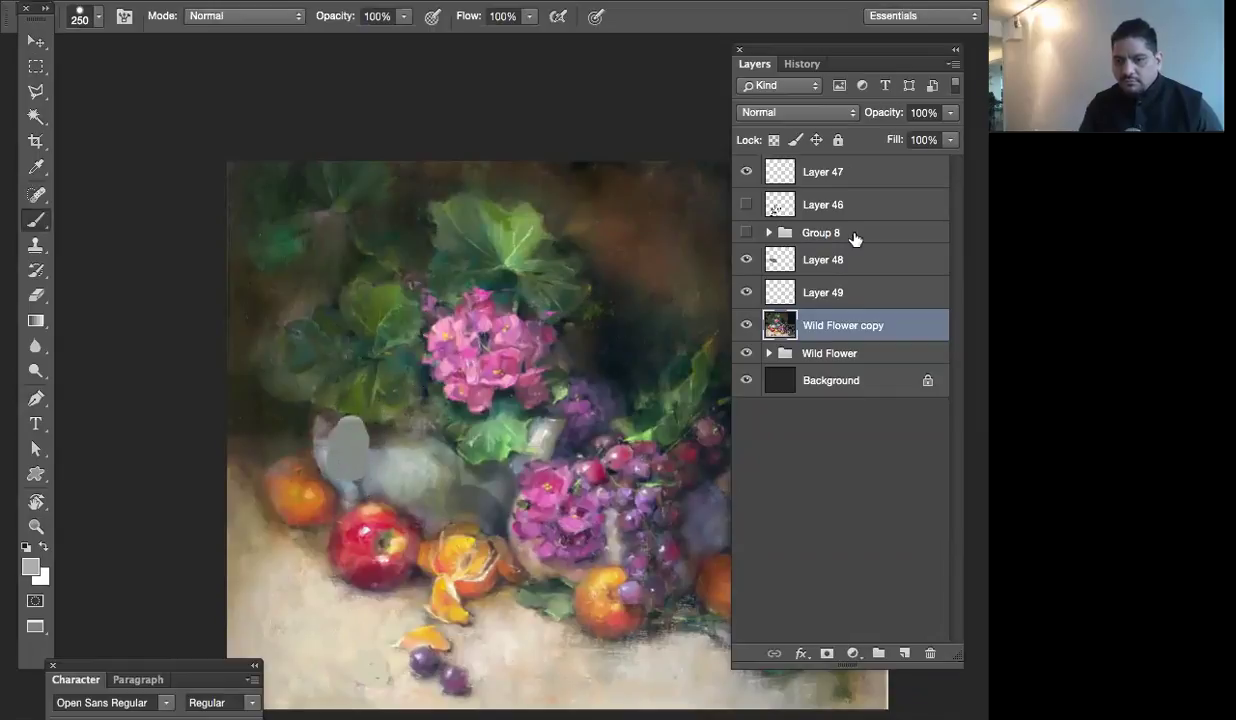
# Lower the Wild Flower copy layer to 48% opacity and erase the grey paint from the handle's gap
pyautogui.click(950, 141)
pyautogui.moveTo(928, 139); pyautogui.dragTo(926, 139)
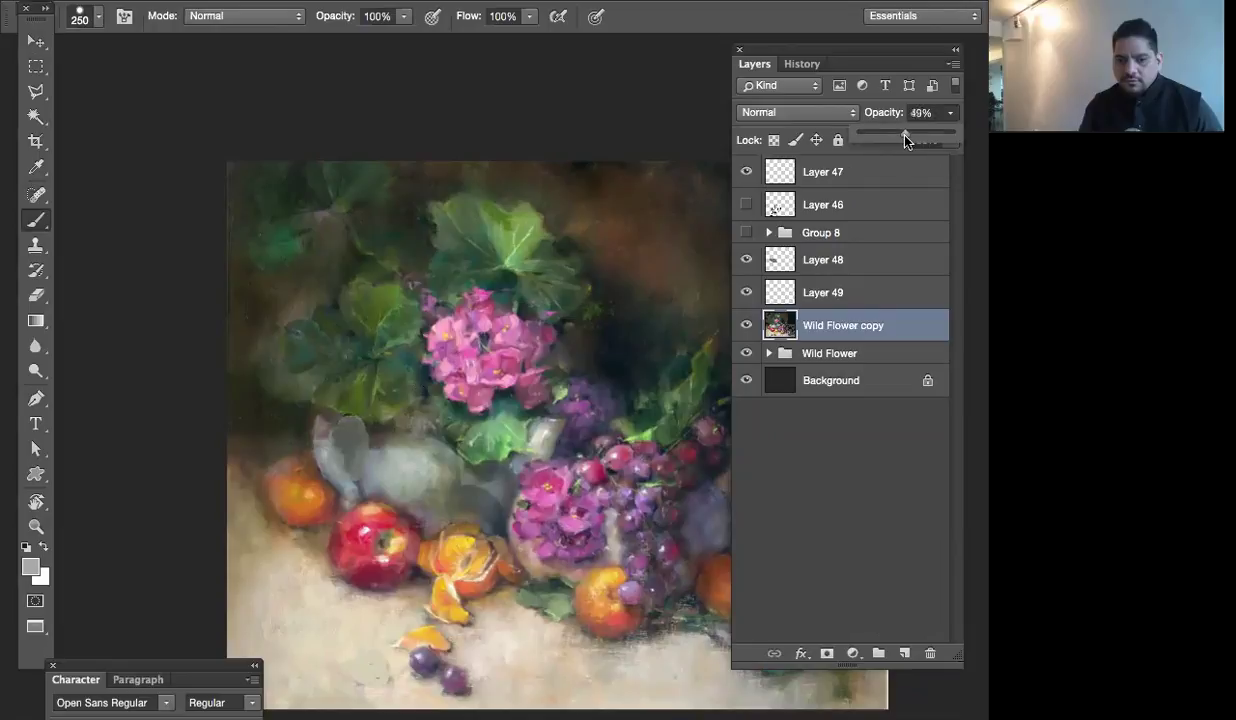
pyautogui.press('e')
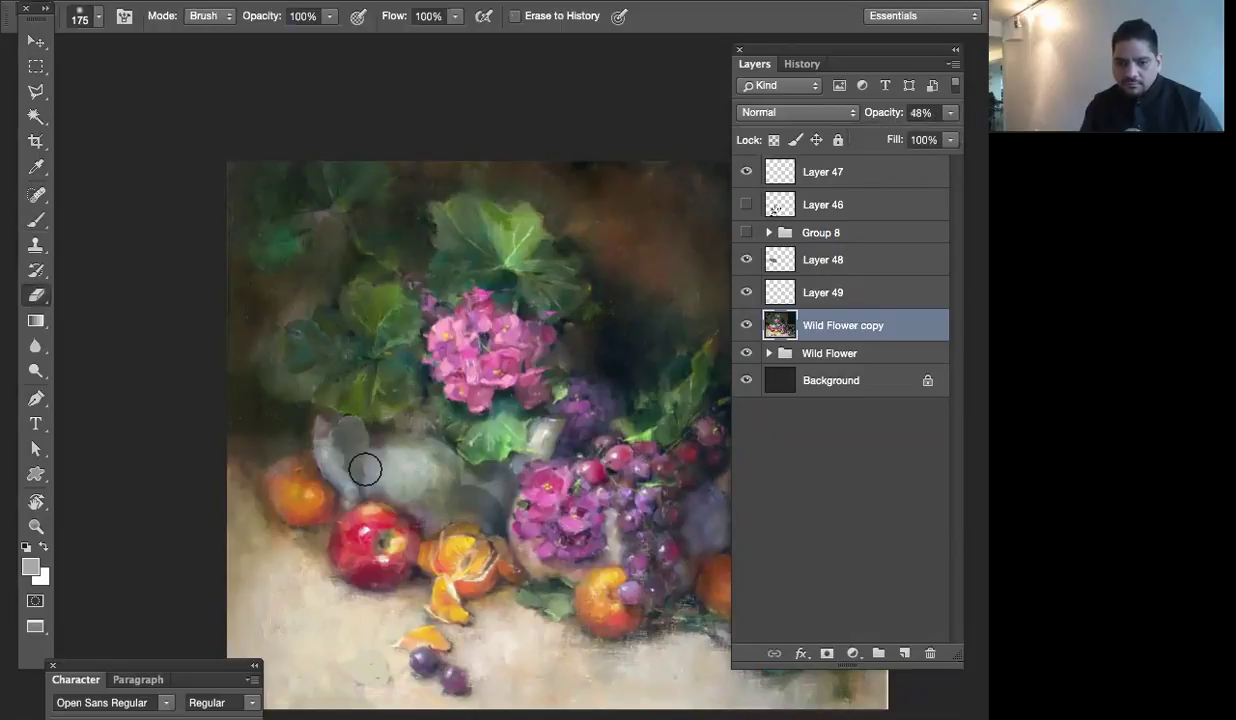
pyautogui.moveTo(370, 450)
pyautogui.mouseDown()
pyautogui.moveTo(375, 397)
pyautogui.moveTo(352, 404)
pyautogui.moveTo(341, 389)
pyautogui.moveTo(323, 434)
pyautogui.moveTo(327, 453)
pyautogui.moveTo(365, 346)
pyautogui.mouseUp()
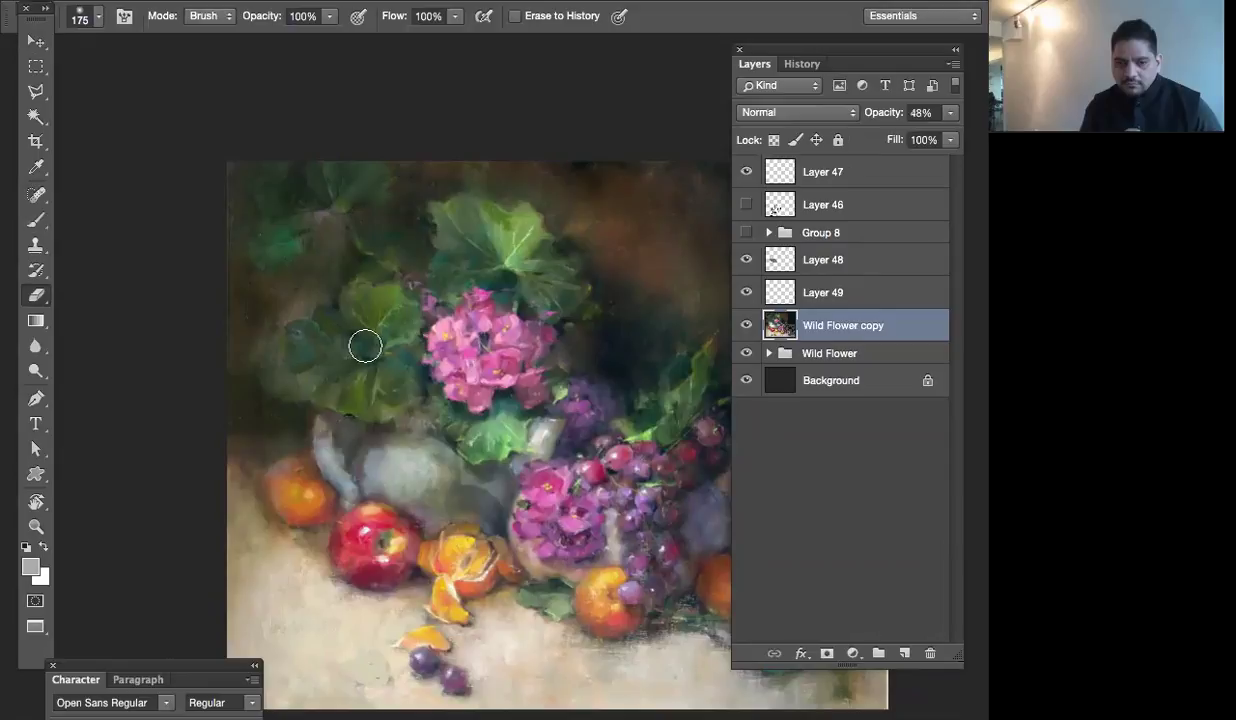
# Set the Wild Flower copy layer's opacity to 53%
pyautogui.click(949, 115)
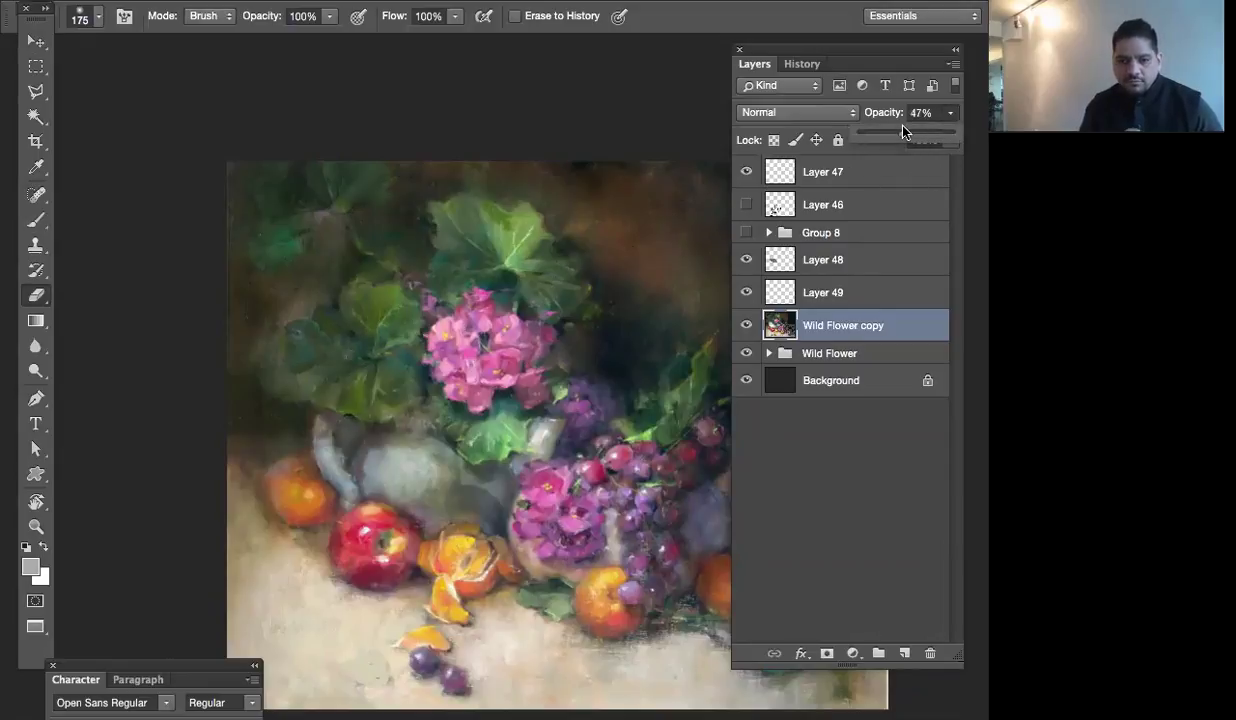
pyautogui.moveTo(904, 132); pyautogui.dragTo(908, 132)
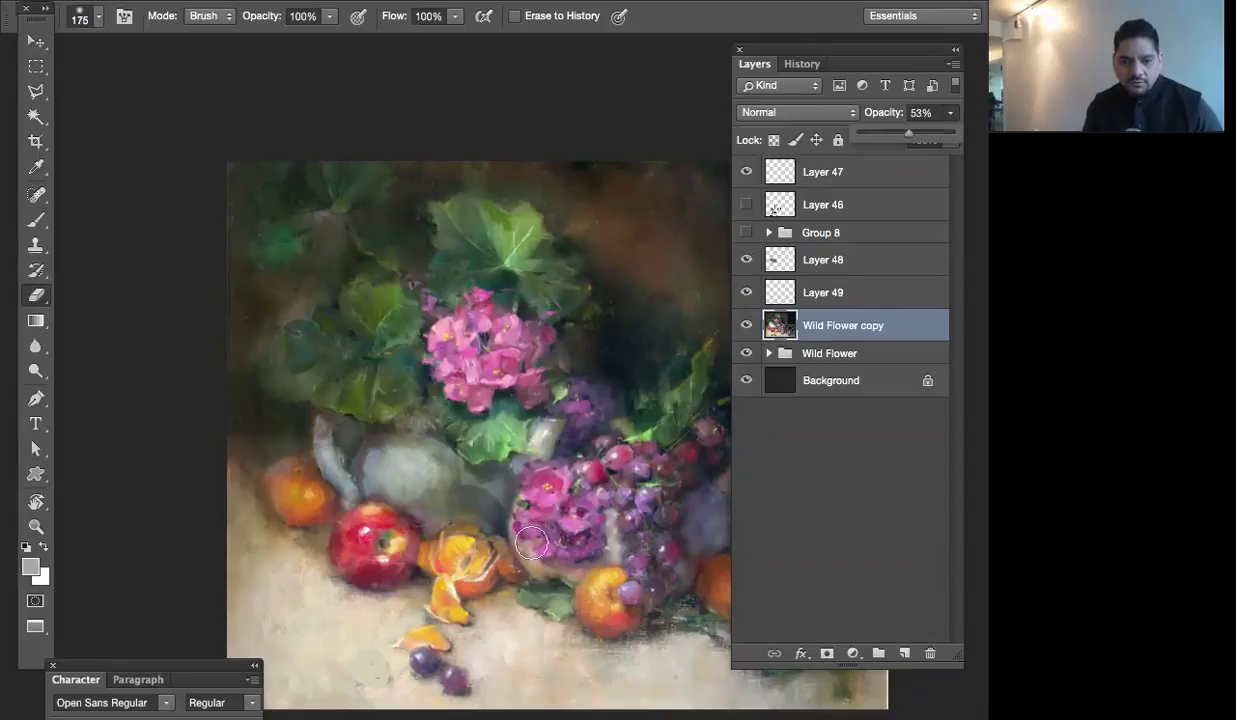
pyautogui.click(476, 558)
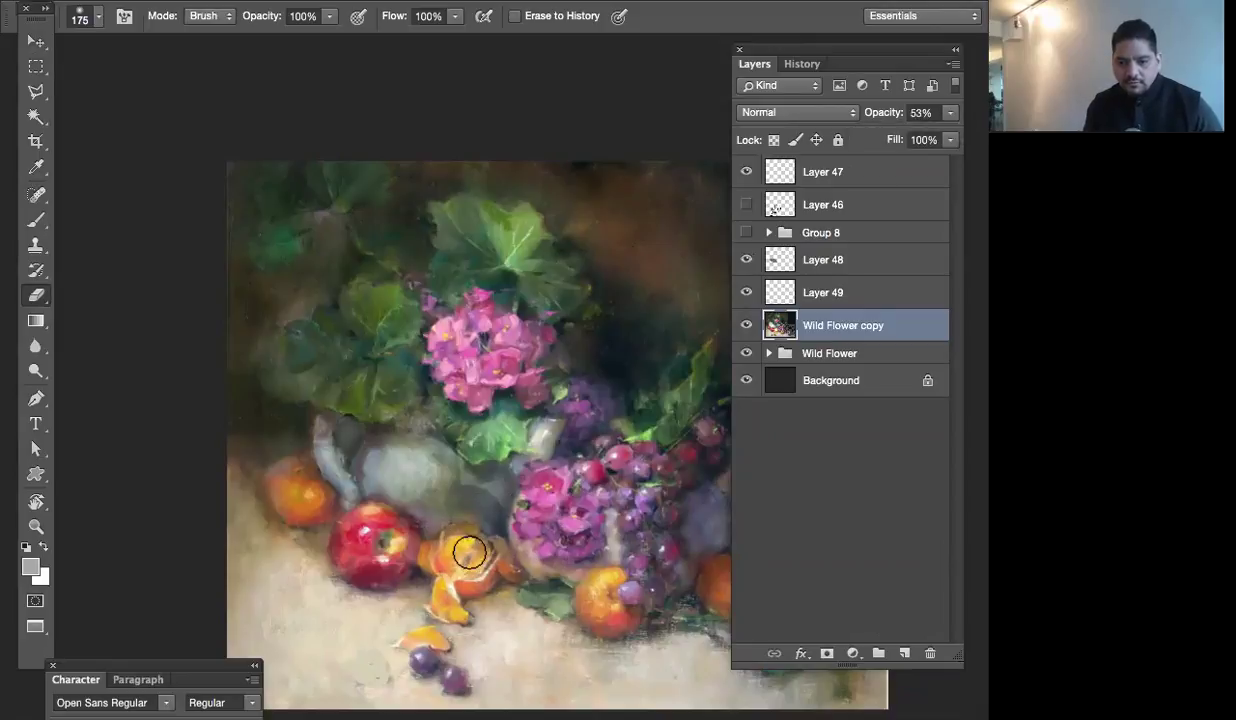
# Paint yellow sampled from the peeled orange onto the apple, pitcher, pink flowers and bowl edge on a new layer above Layer 48
pyautogui.press('i')
pyautogui.click(467, 540)
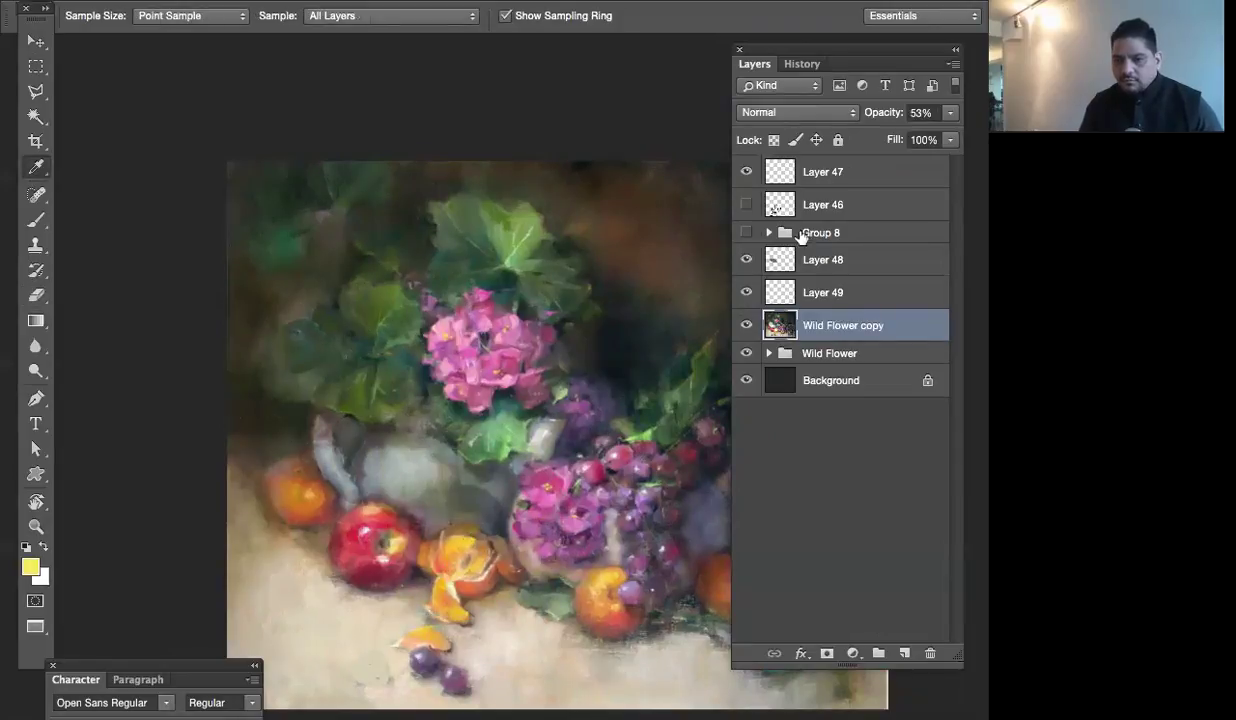
pyautogui.click(823, 259)
pyautogui.click(904, 653)
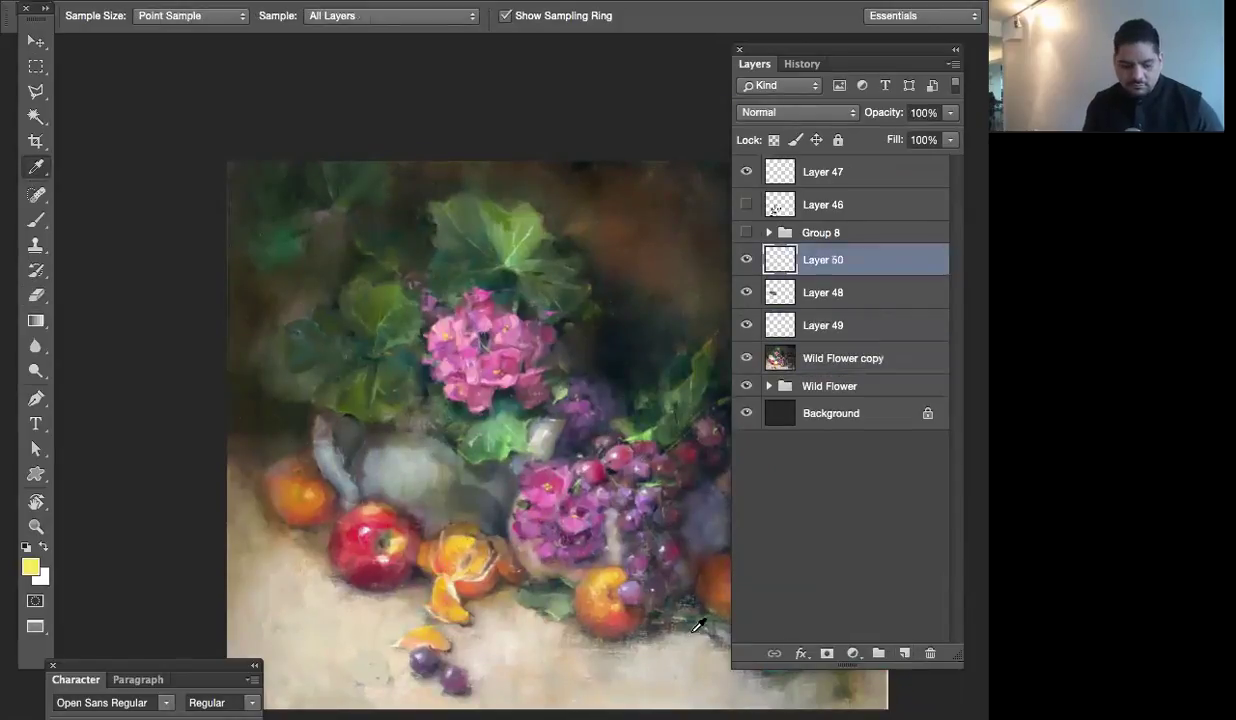
pyautogui.press('b')
pyautogui.click(402, 545)
pyautogui.click(519, 543)
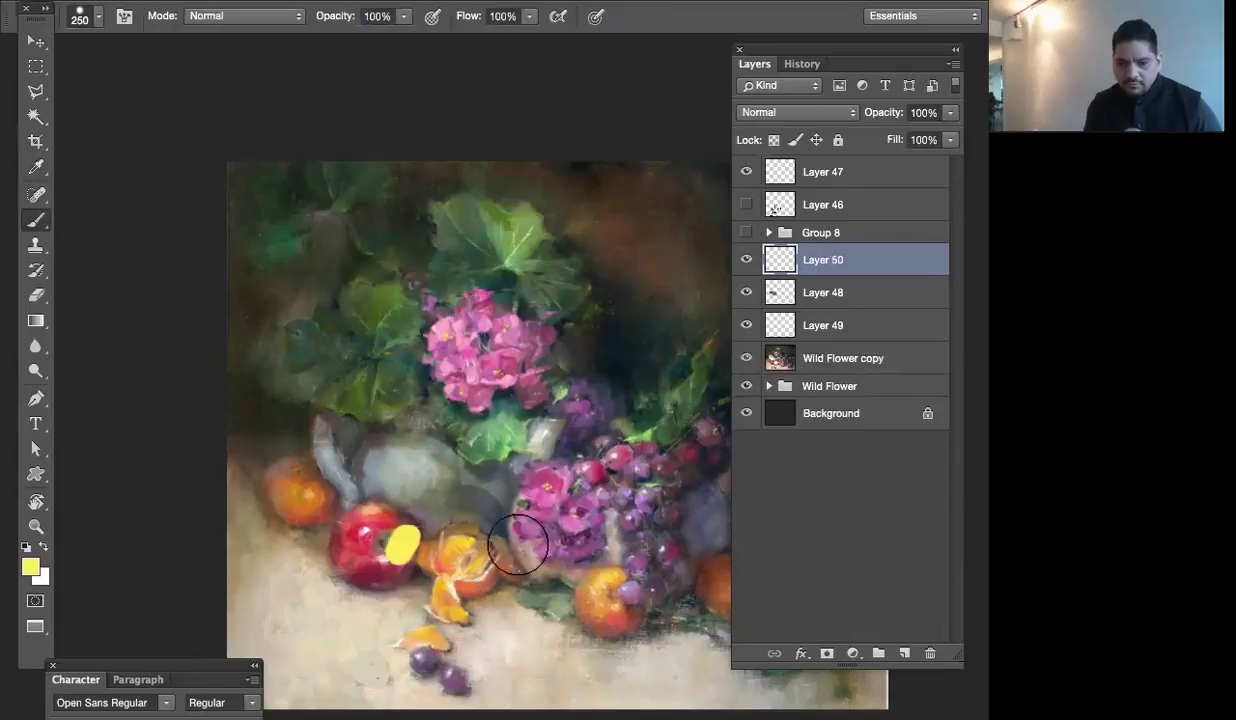
pyautogui.moveTo(469, 488)
pyautogui.mouseDown()
pyautogui.moveTo(419, 491)
pyautogui.moveTo(482, 484)
pyautogui.mouseUp()
pyautogui.click(466, 393)
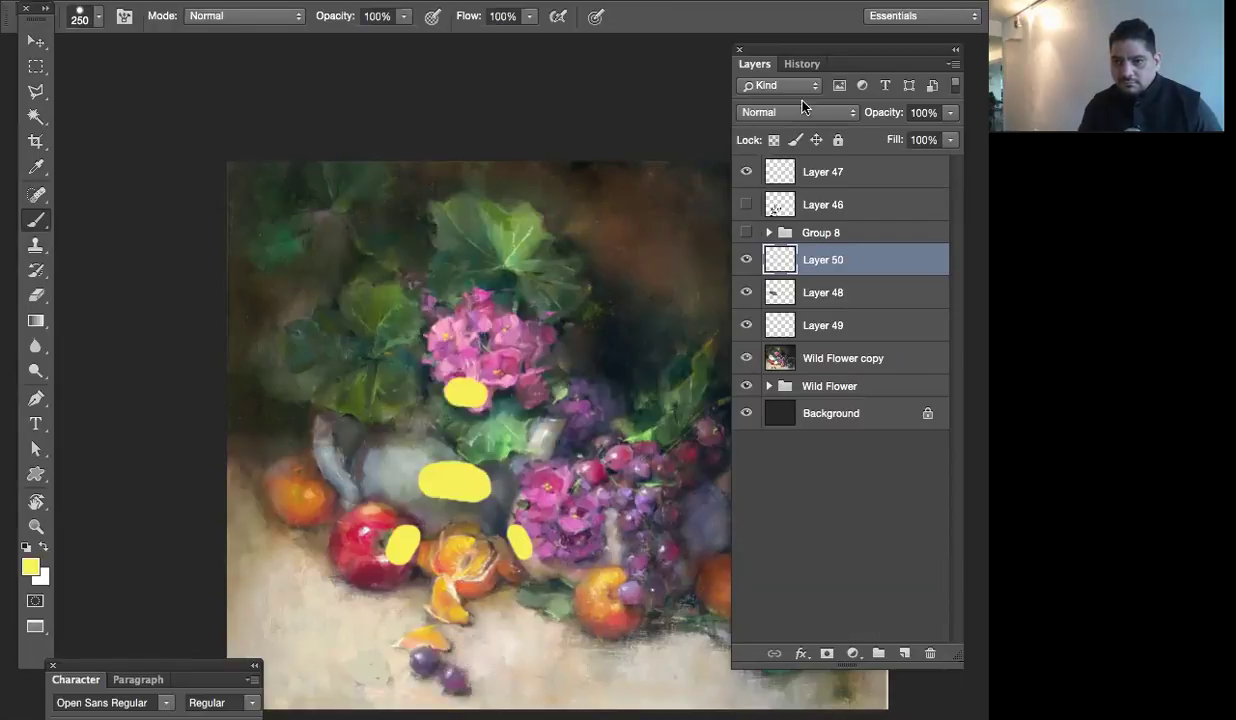
# Blur the yellow patches on Layer 50 and lower the layer's opacity to 26%
pyautogui.click(415, 0)
pyautogui.moveTo(480, 2)
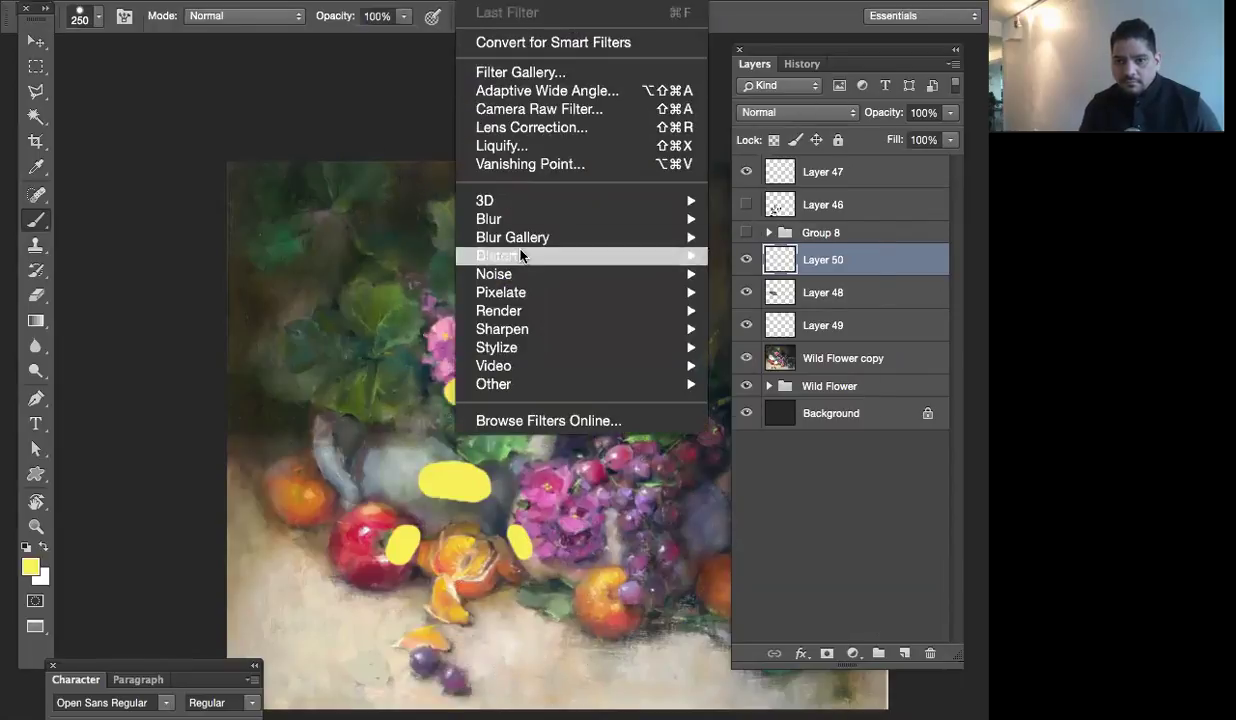
pyautogui.moveTo(505, 218)
pyautogui.click(777, 292)
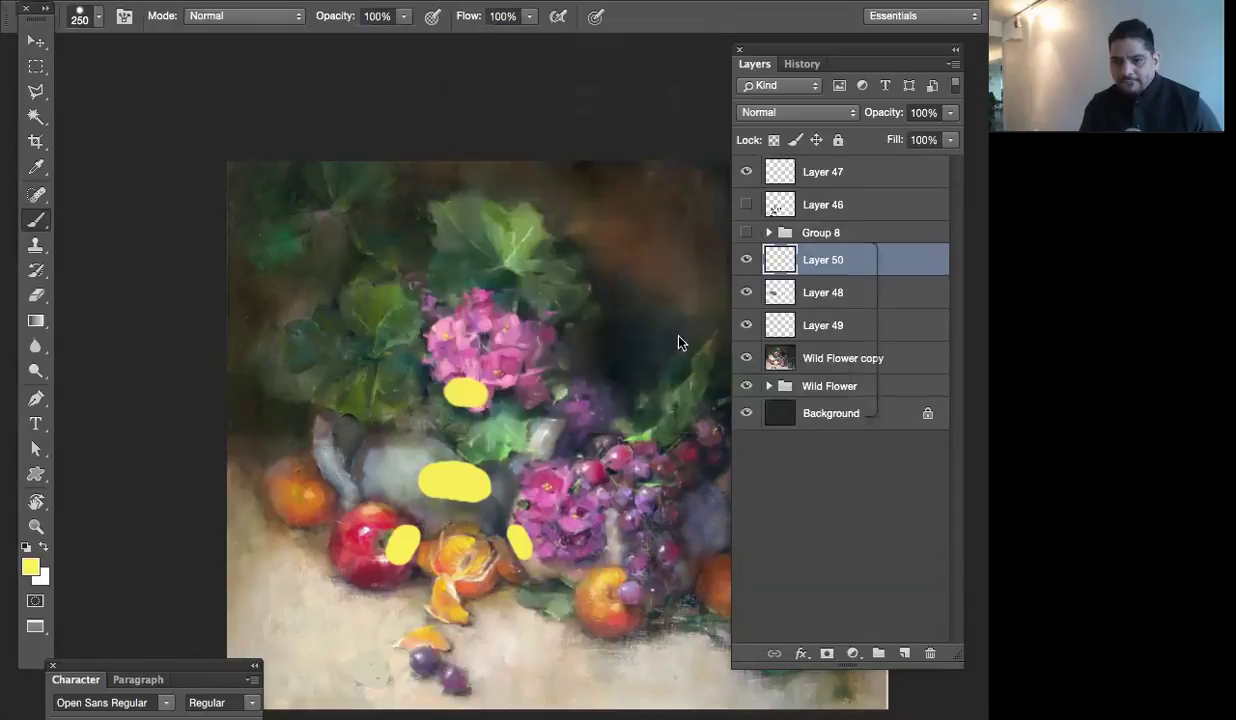
pyautogui.click(937, 216)
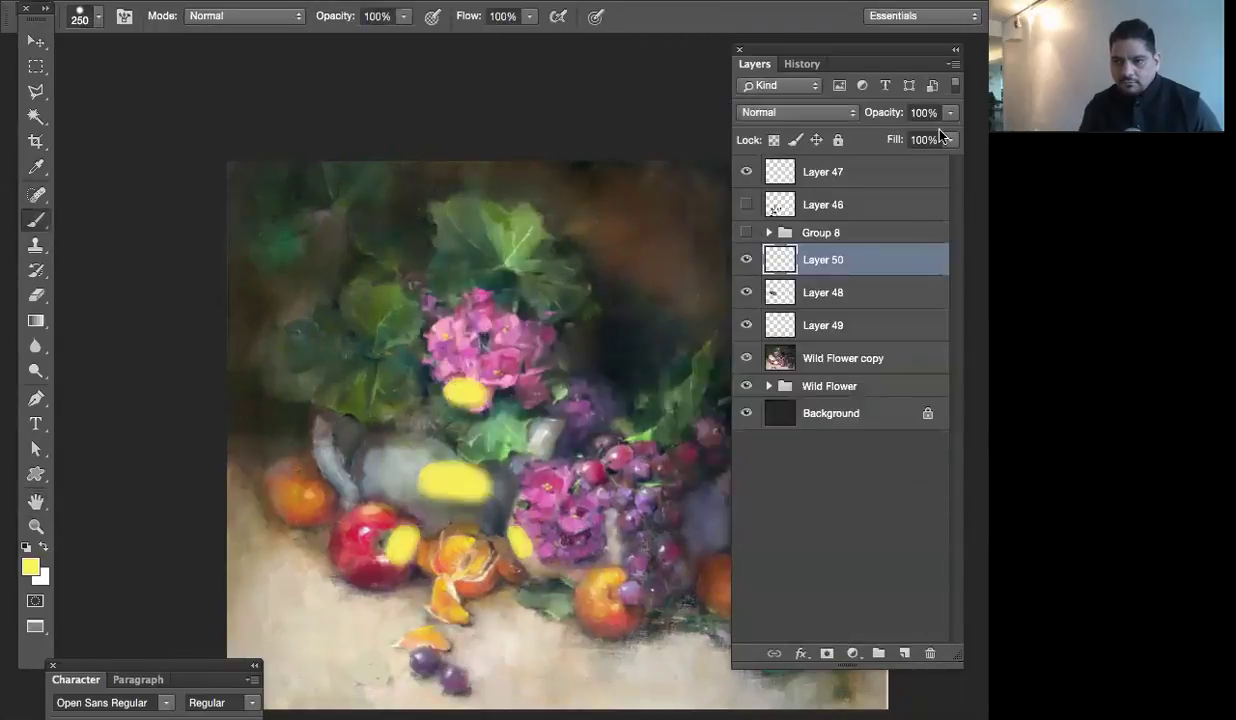
pyautogui.click(950, 112)
pyautogui.moveTo(918, 134); pyautogui.dragTo(890, 135)
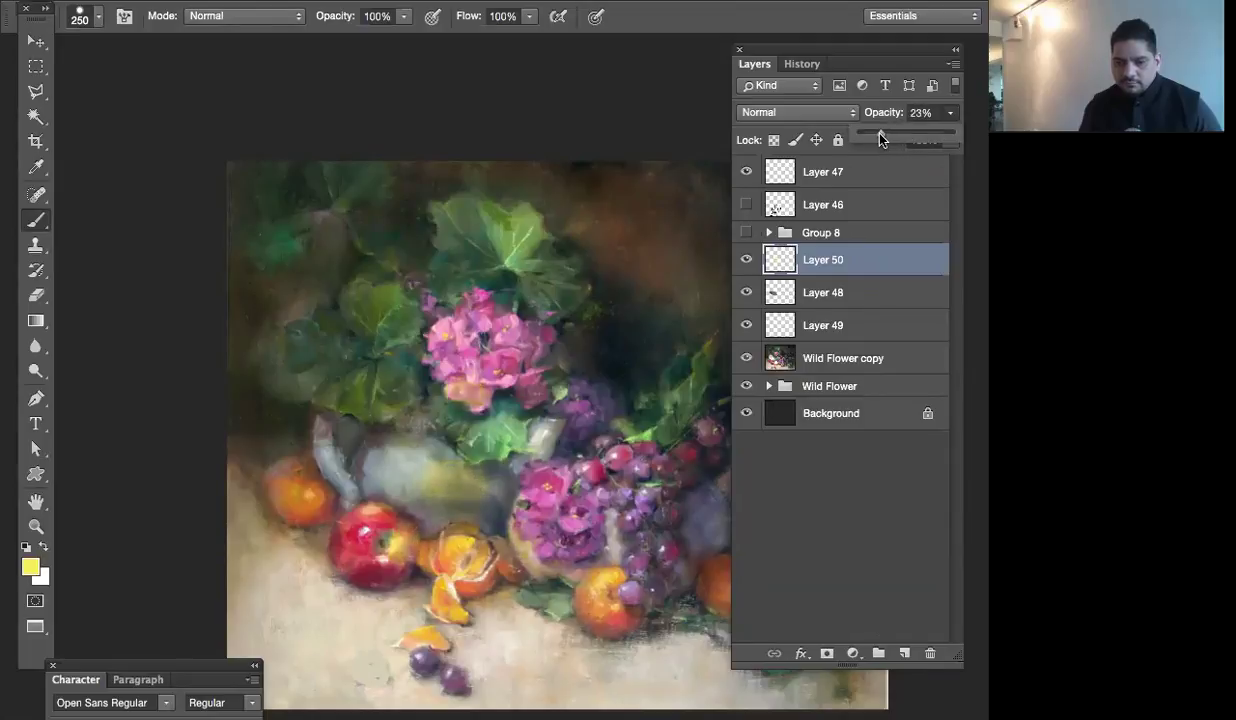
pyautogui.click(860, 475)
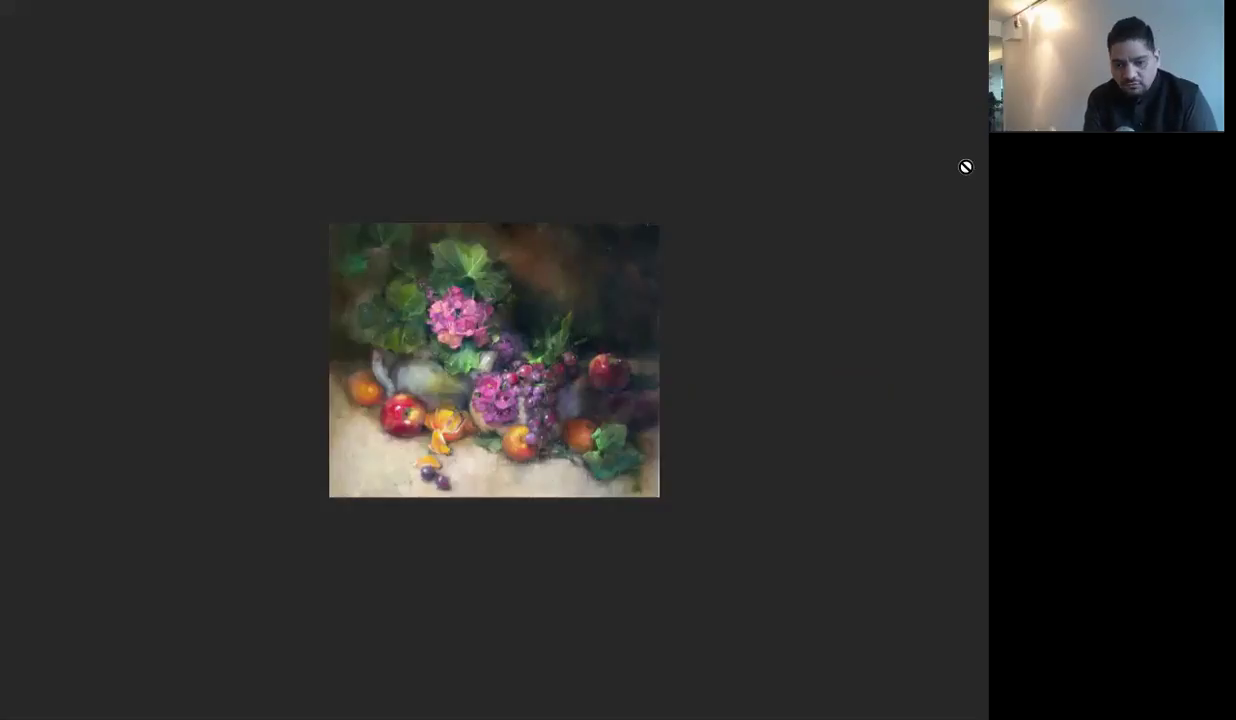
# Bring back the hidden panels and add a new empty layer above Layer 50
pyautogui.press('Tab')
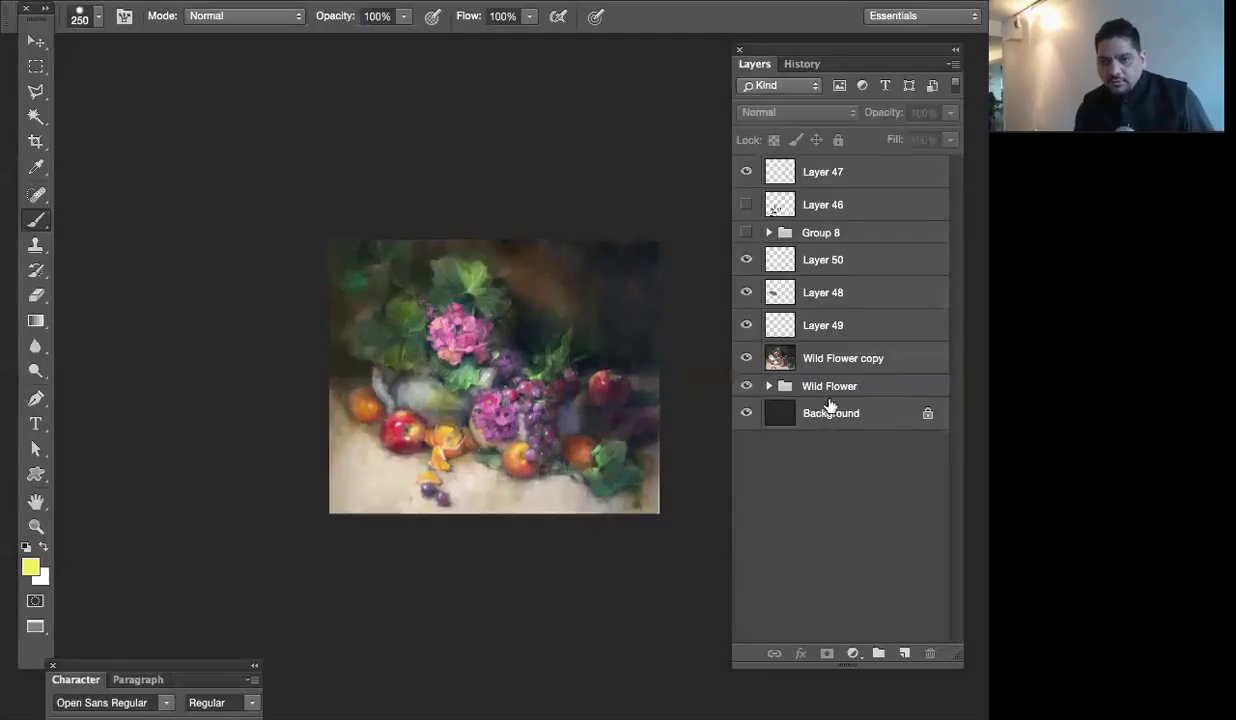
pyautogui.click(830, 261)
pyautogui.click(904, 653)
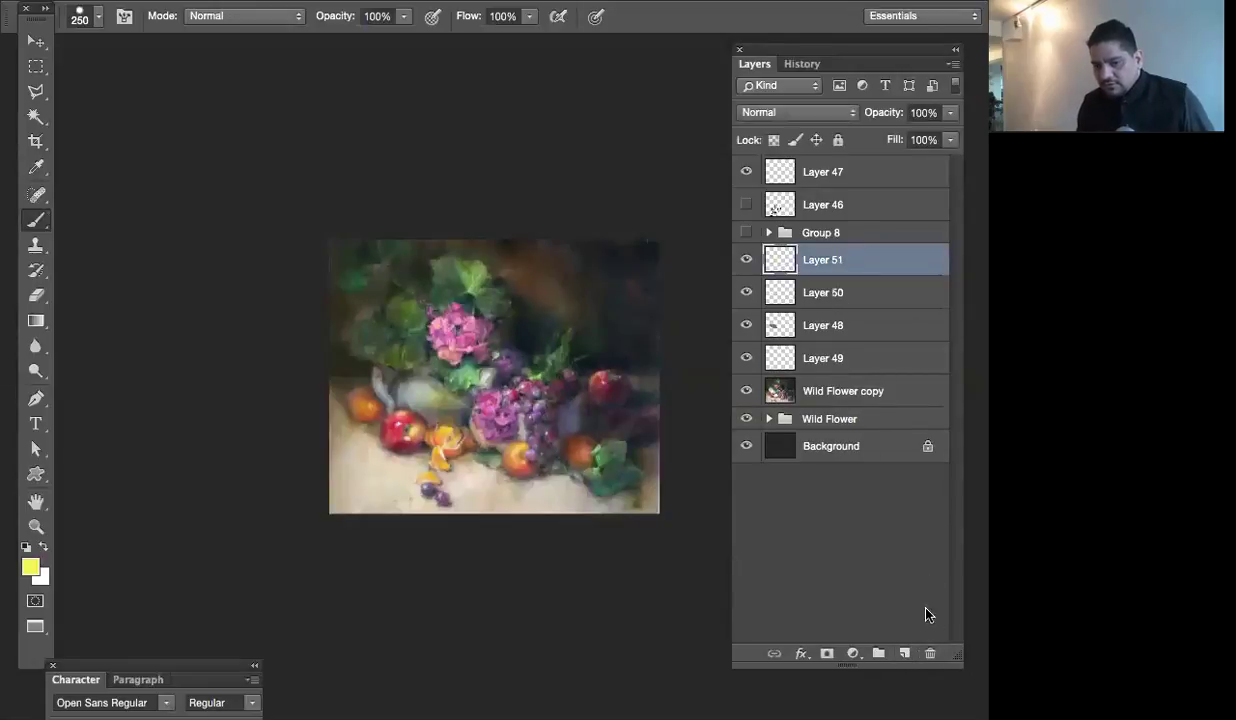
# Group the layers from Layer 50 down to Wild Flower copy, duplicate the group, and undo the duplicate's merge
pyautogui.click(810, 294)
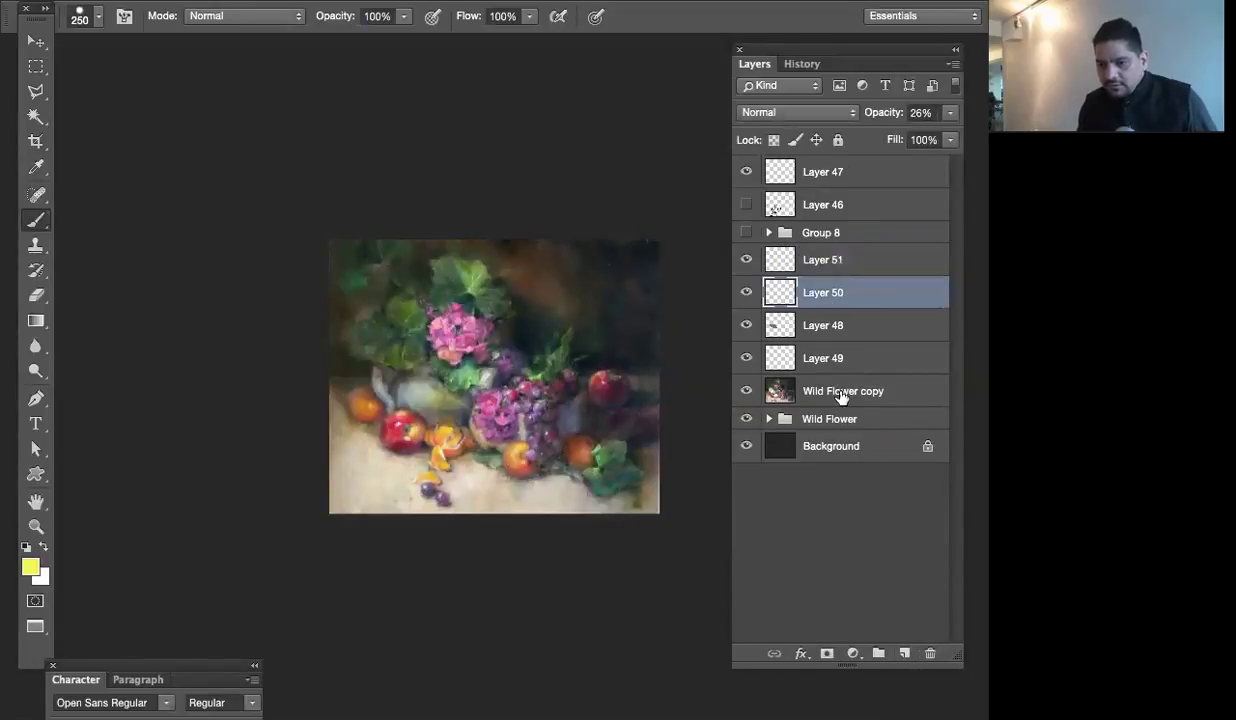
pyautogui.keyDown('shift'); pyautogui.click(815, 390); pyautogui.keyUp('shift')
pyautogui.hotkey('ctrl', 'g')
pyautogui.hotkey('ctrl', 'j')
pyautogui.hotkey('ctrl', 'e')
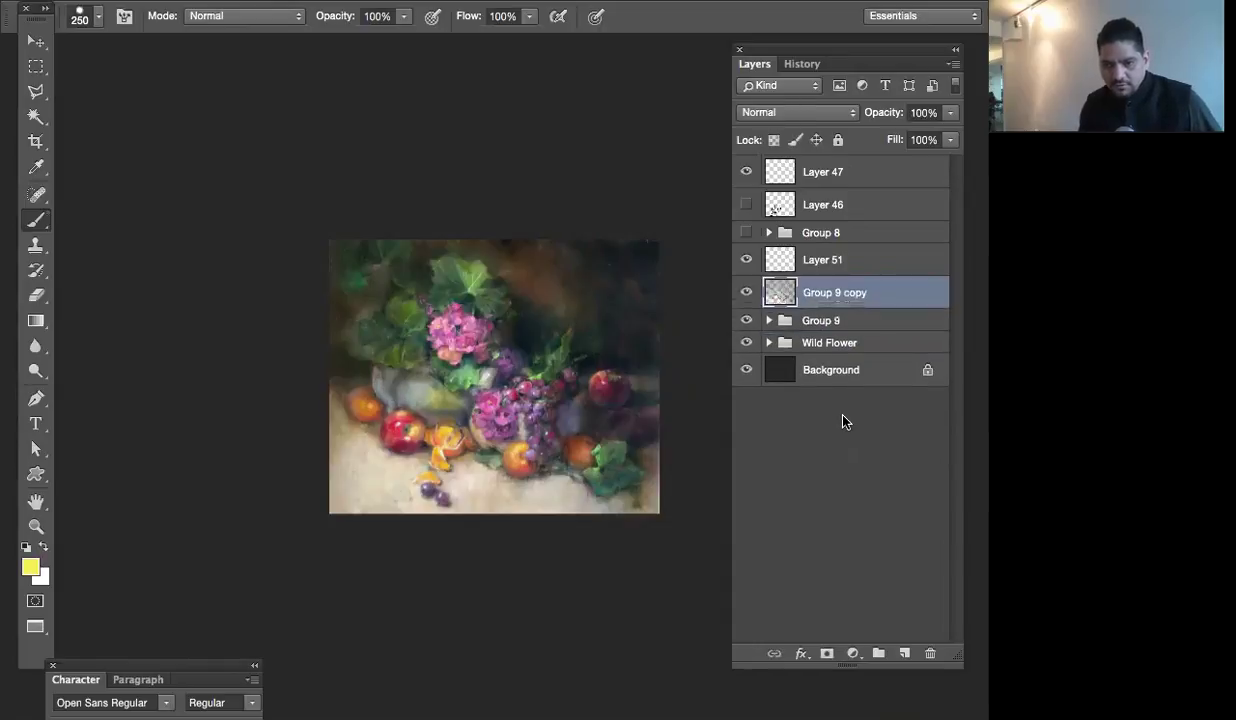
pyautogui.hotkey('ctrl', 'z')
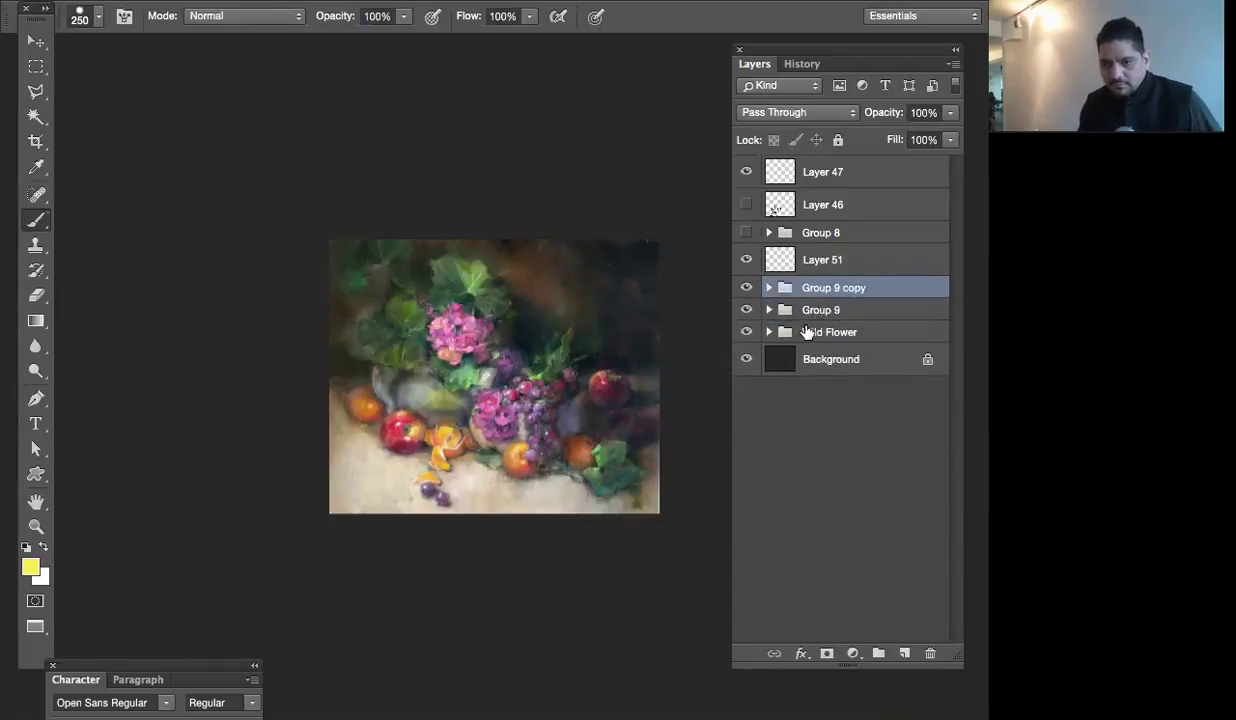
# Duplicate the Wild Flower group, try merging the copy with Group 9 copy, and undo that merge
pyautogui.click(823, 336)
pyautogui.hotkey('ctrl', 'j')
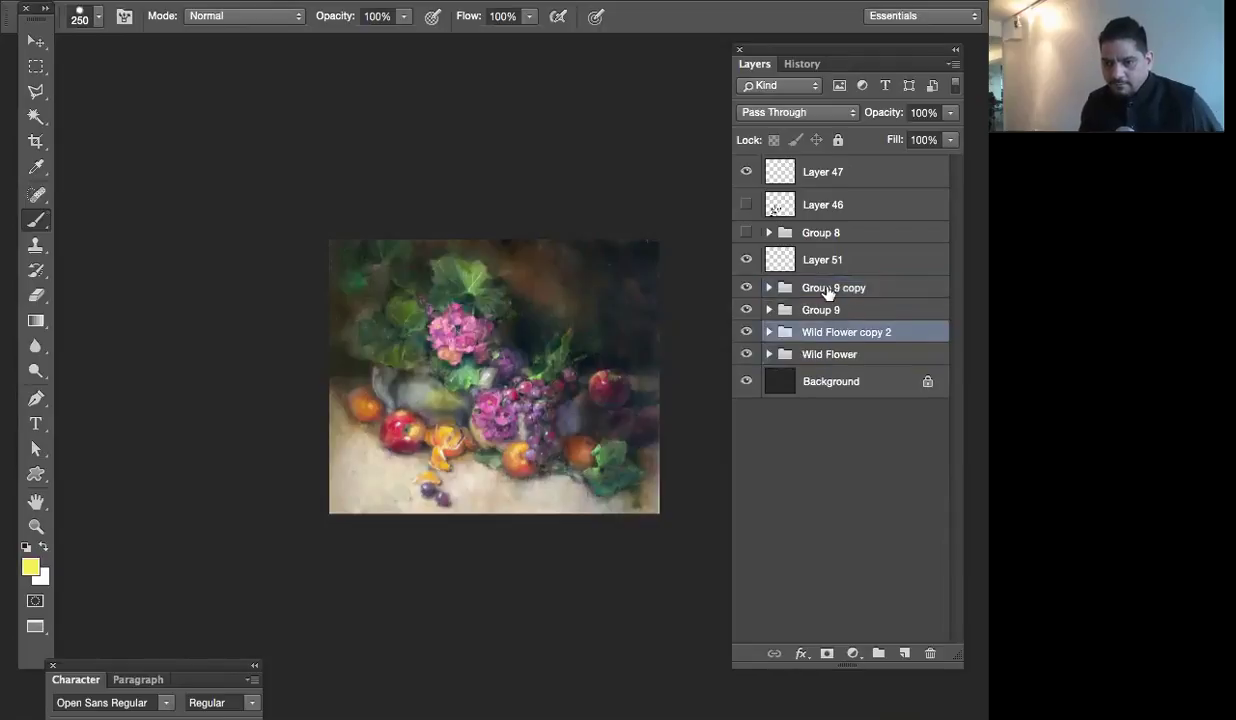
pyautogui.keyDown('ctrl'); pyautogui.click(828, 296); pyautogui.keyUp('ctrl')
pyautogui.hotkey('ctrl', 'e')
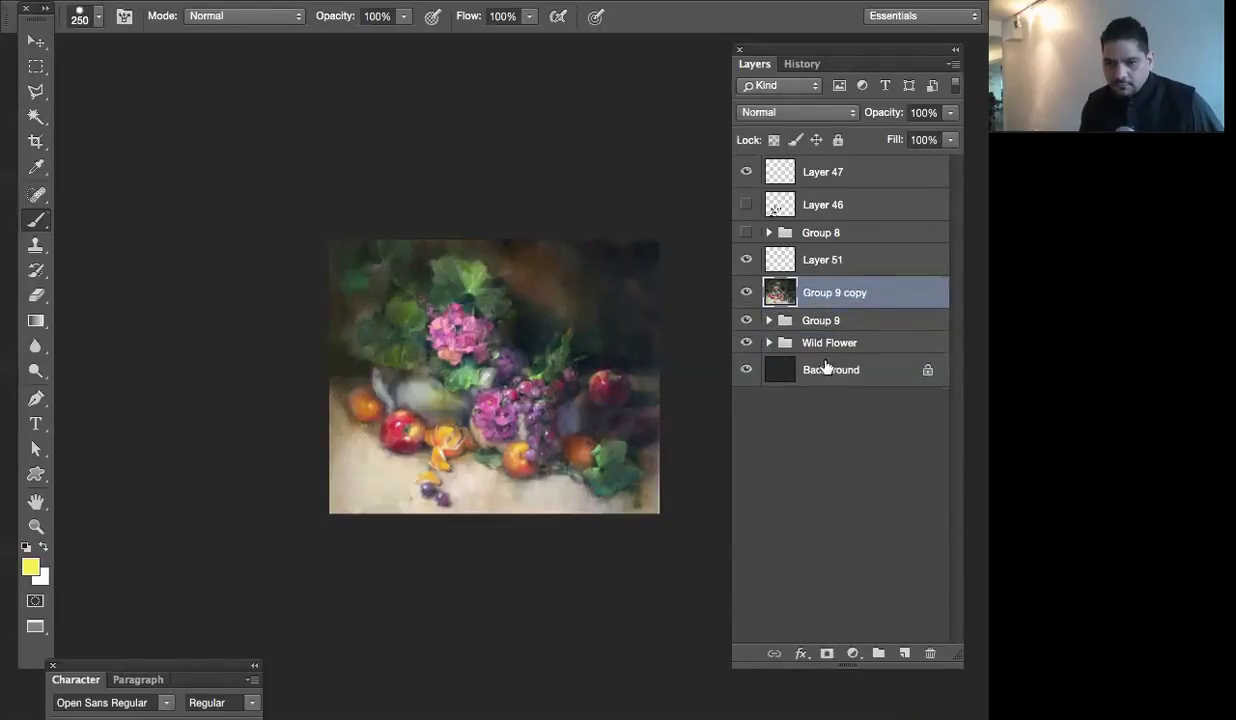
pyautogui.hotkey('ctrl', 'z')
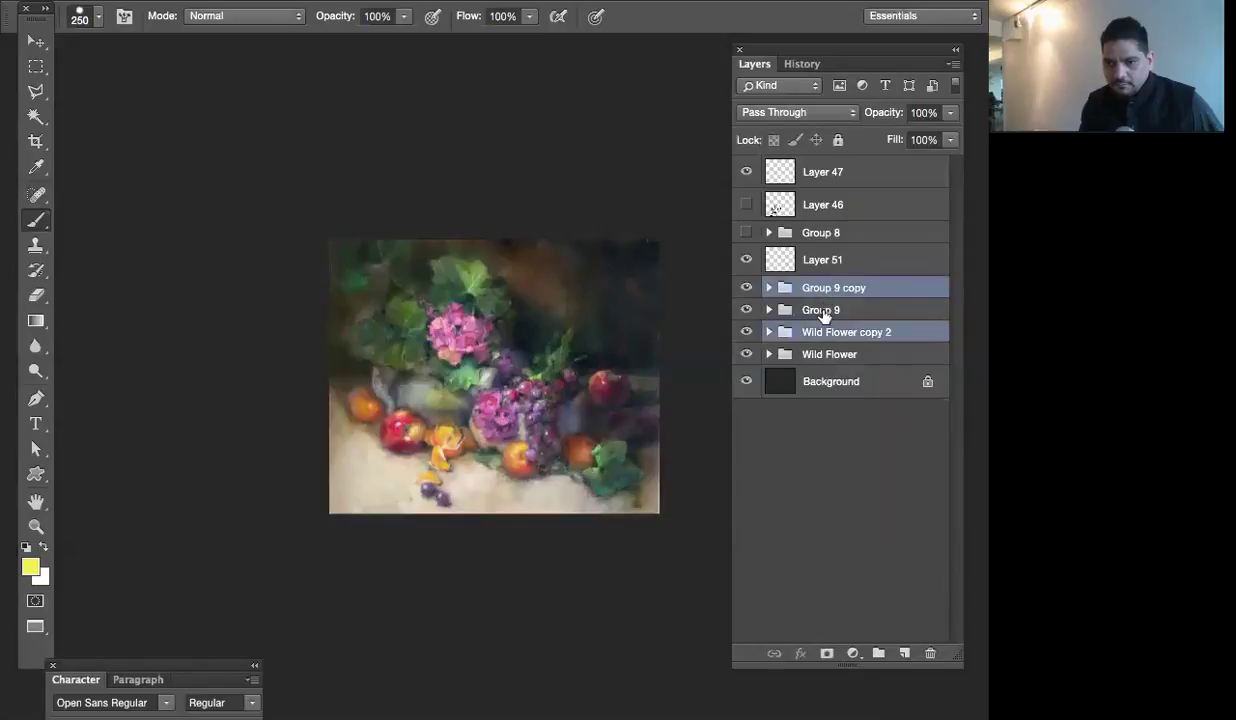
# Hide Group 9, merge Layer 51, Group 9 copy and Wild Flower copy 2 into one layer, and desaturate it
pyautogui.keyDown('shift'); pyautogui.click(783, 309); pyautogui.keyUp('shift')
pyautogui.click(746, 309)
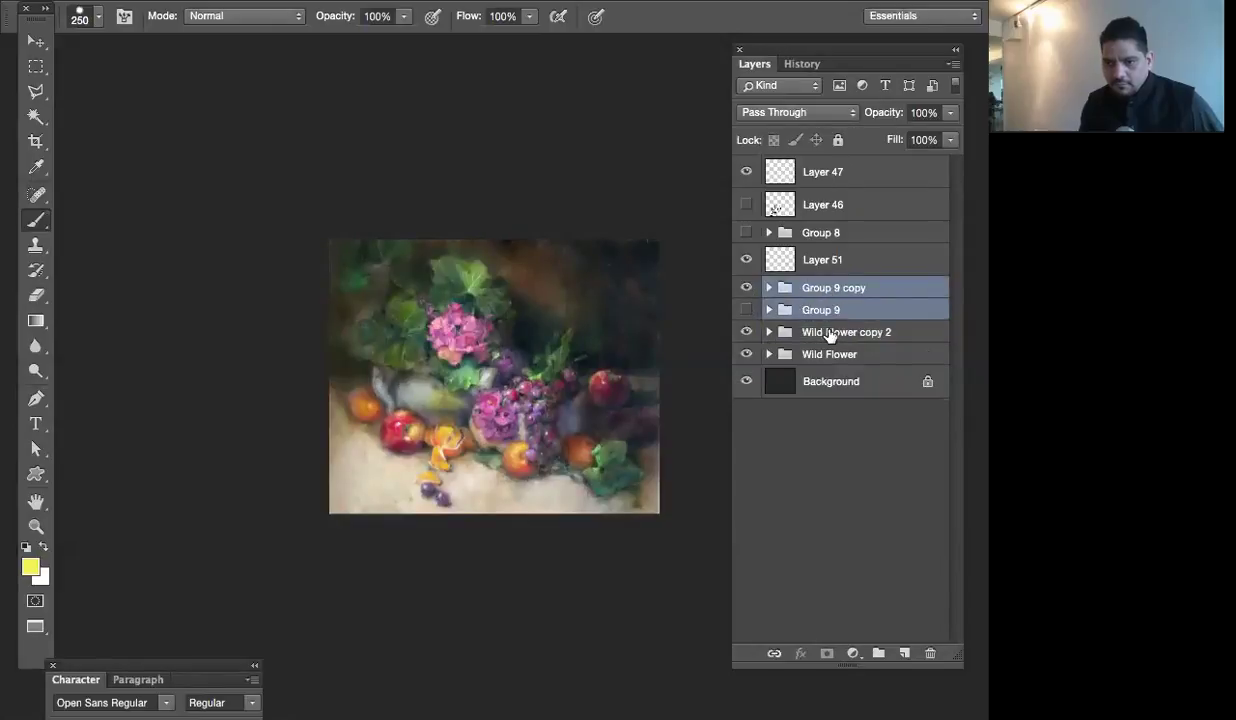
pyautogui.keyDown('shift'); pyautogui.click(828, 334); pyautogui.keyUp('shift')
pyautogui.click(818, 261)
pyautogui.keyDown('super'); pyautogui.click(813, 288); pyautogui.keyUp('super')
pyautogui.keyDown('super'); pyautogui.click(815, 331); pyautogui.keyUp('super')
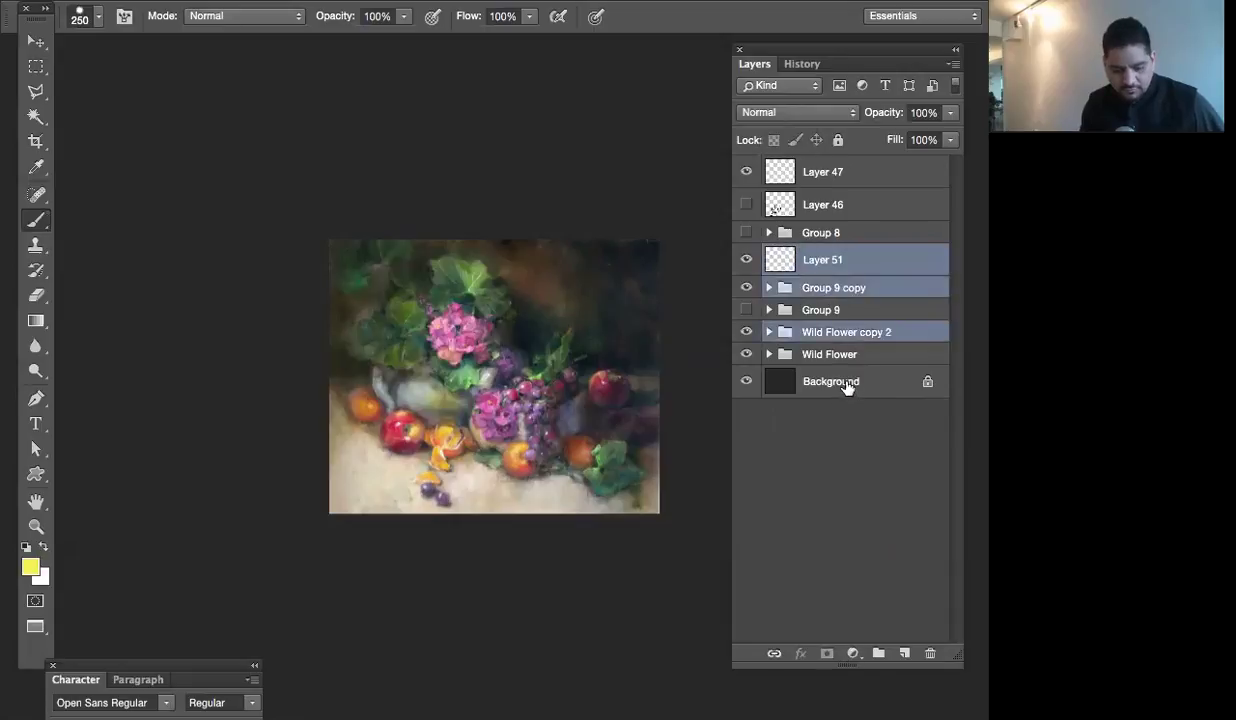
pyautogui.press('super+e')
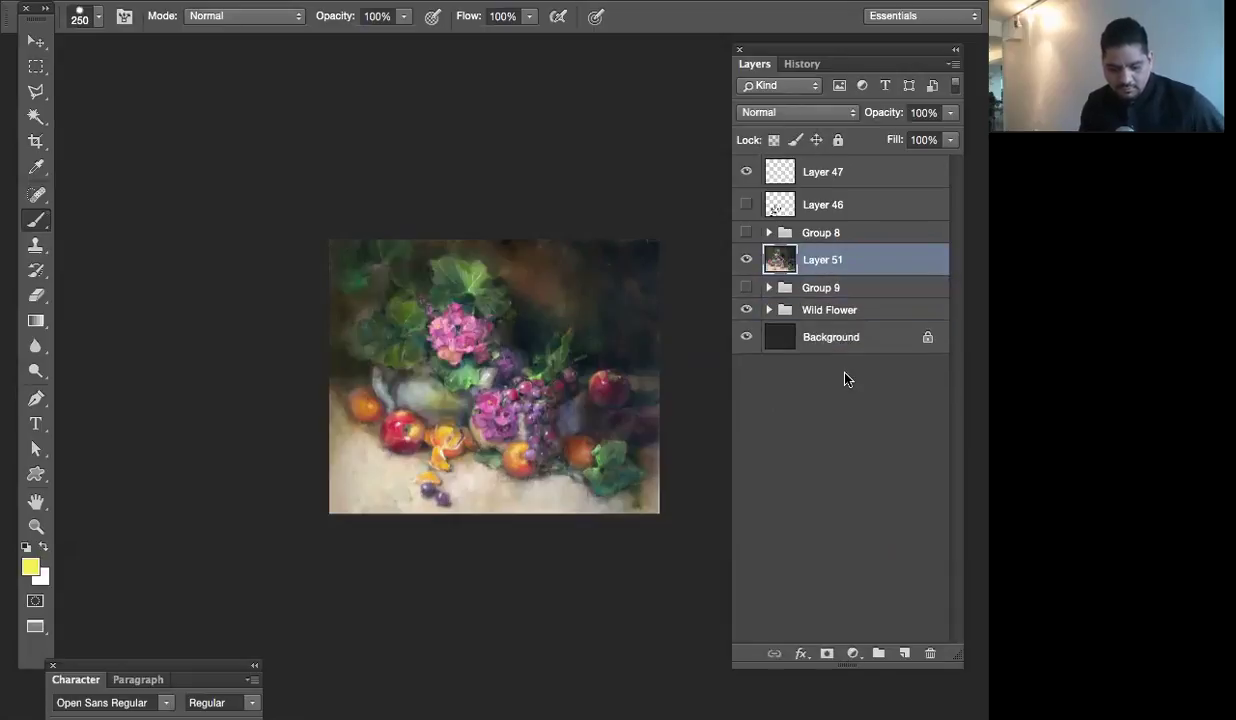
pyautogui.press('super+shift+u')
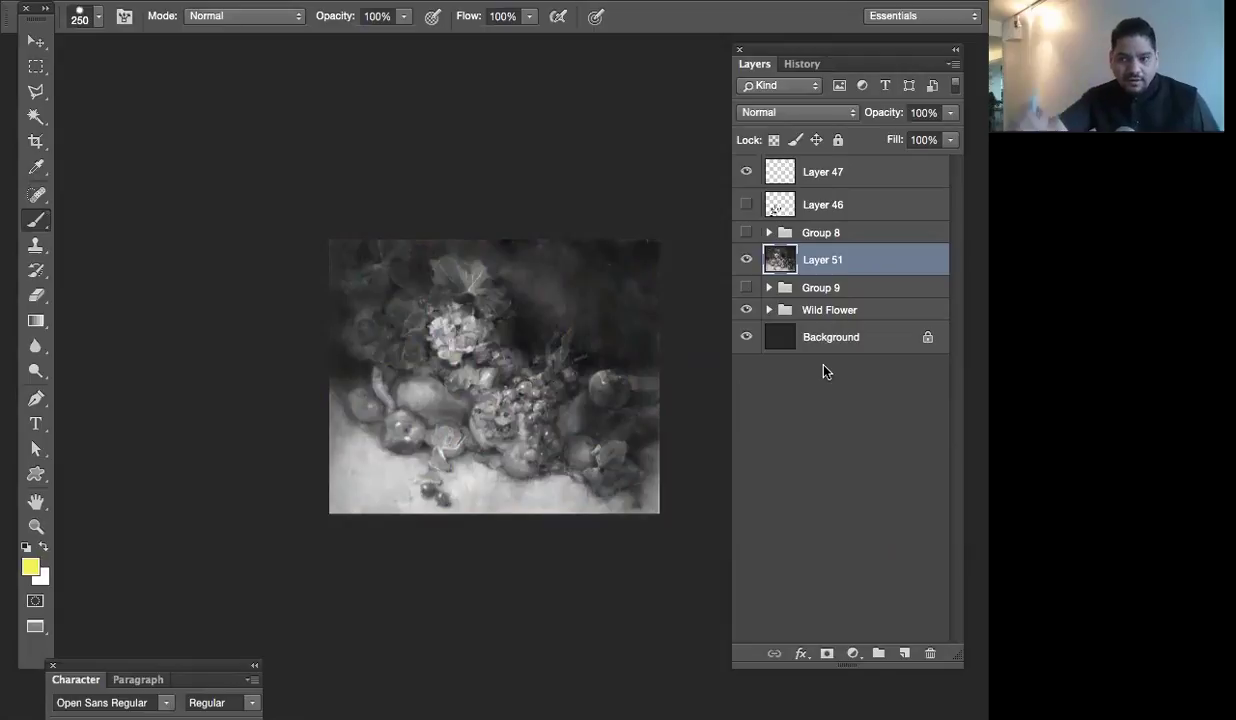
# Hide Layer 51 and turn a duplicate of the Wild Flower group into a single desaturated layer
pyautogui.click(746, 259)
pyautogui.click(812, 312)
pyautogui.hotkey('ctrl', 'j')
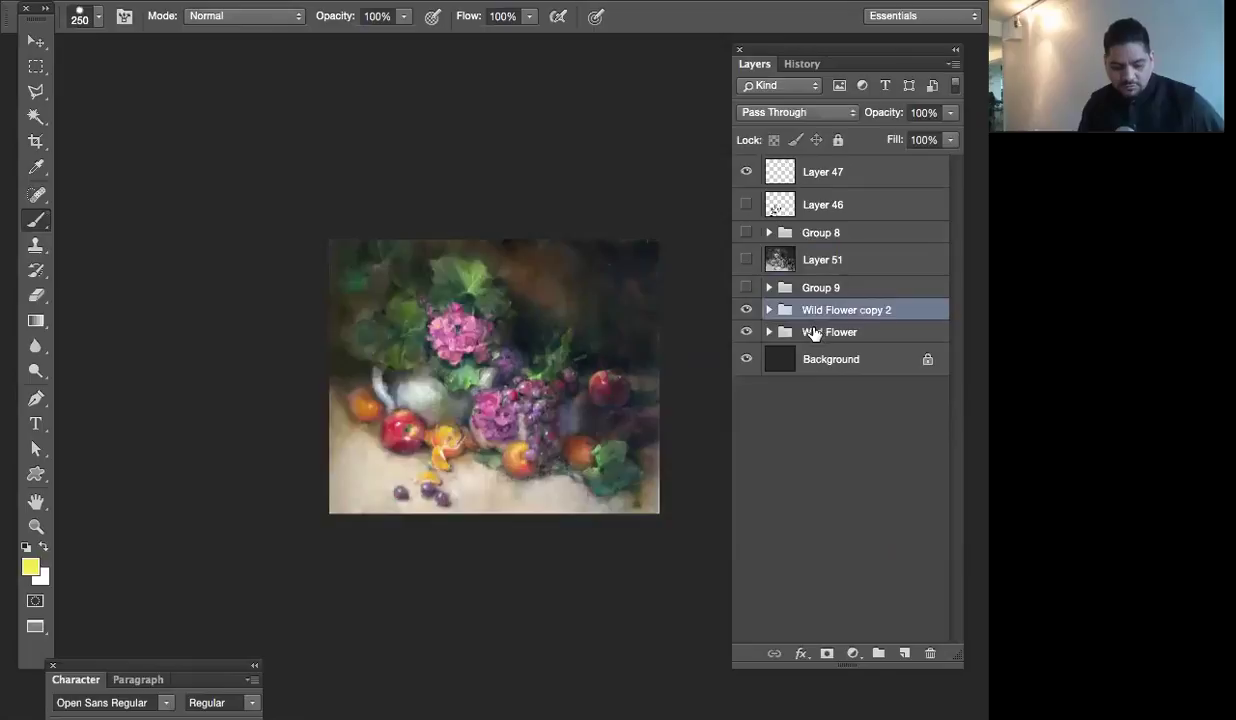
pyautogui.hotkey('ctrl', 'e')
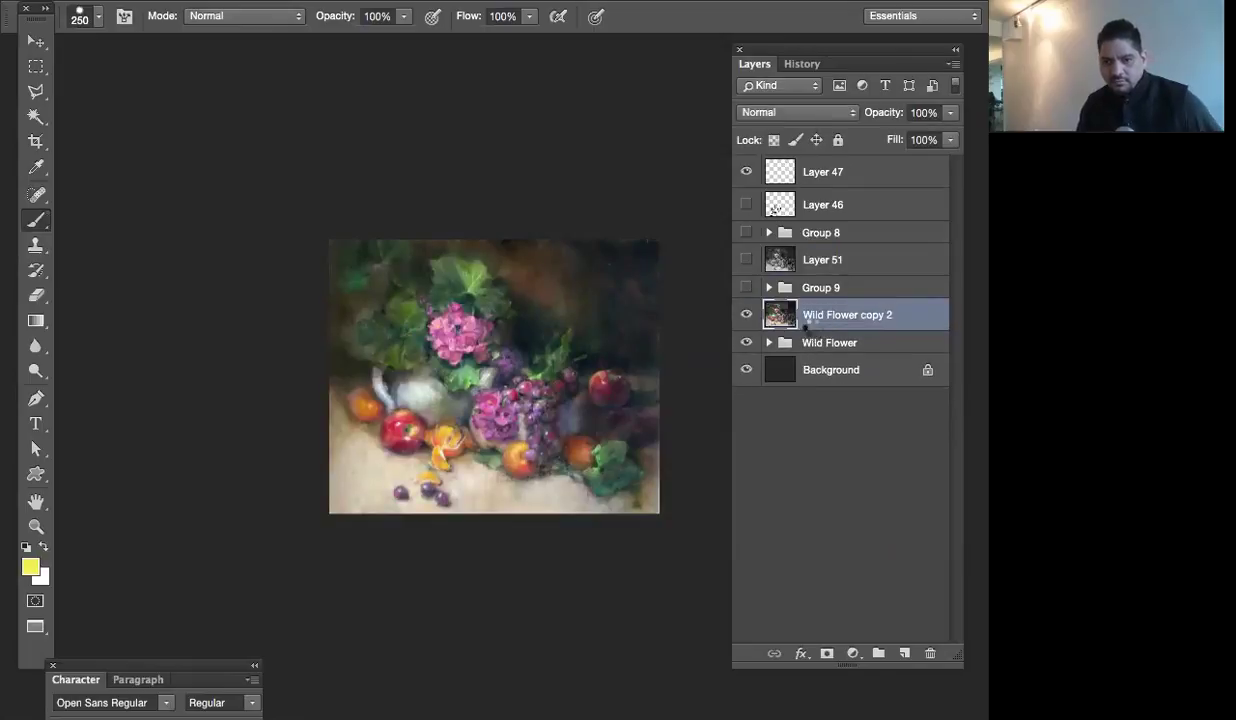
pyautogui.hotkey('shift', 'ctrl', 'u')
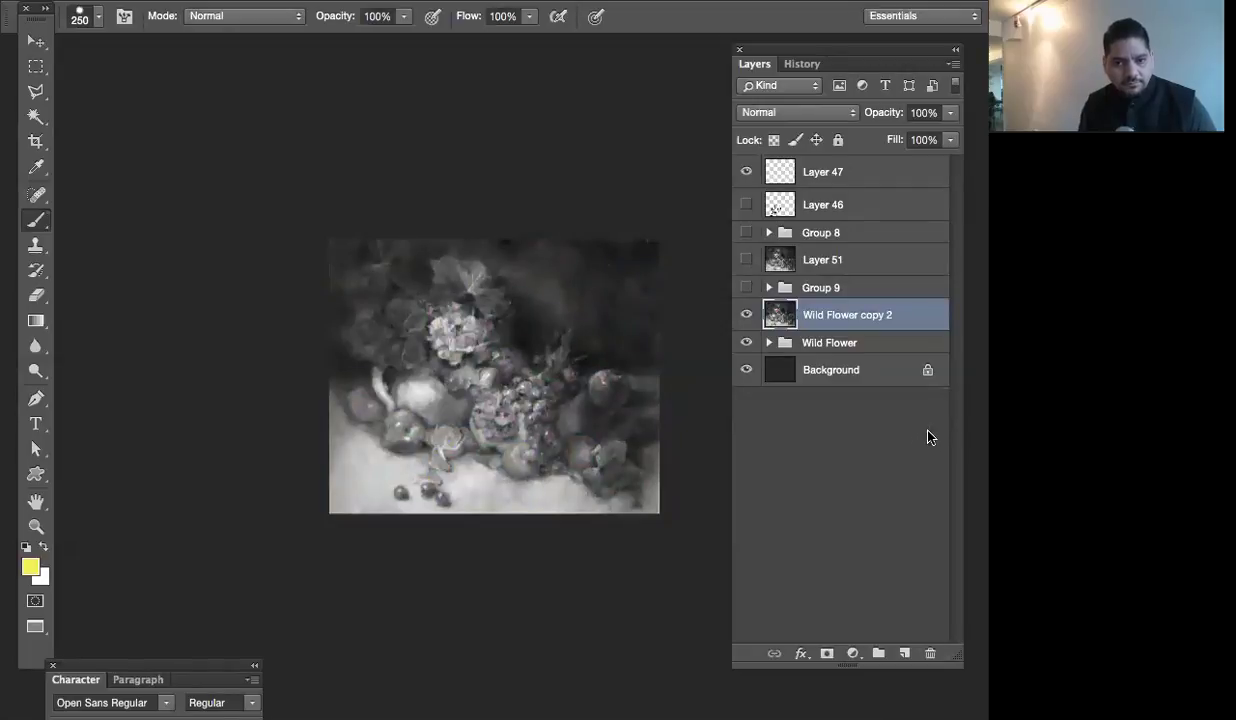
# Show Layer 51 again and paint a solid white spot over the peeled orange on it
pyautogui.click(746, 259)
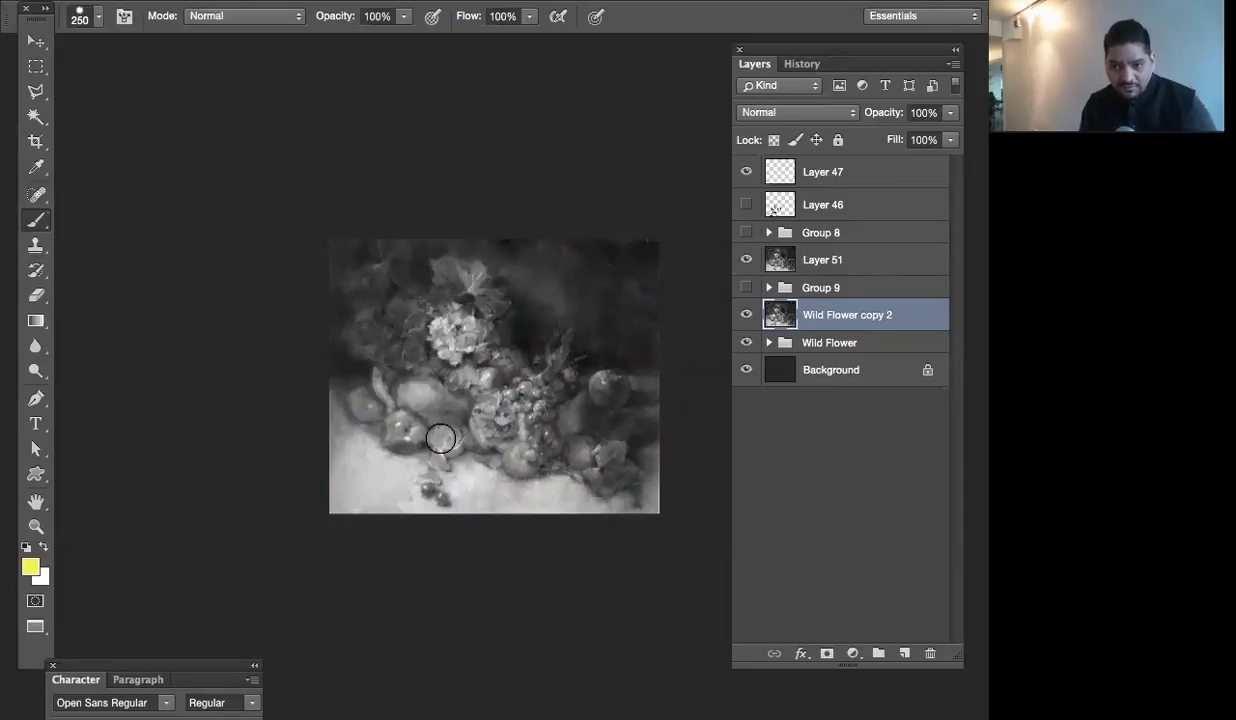
pyautogui.click(823, 262)
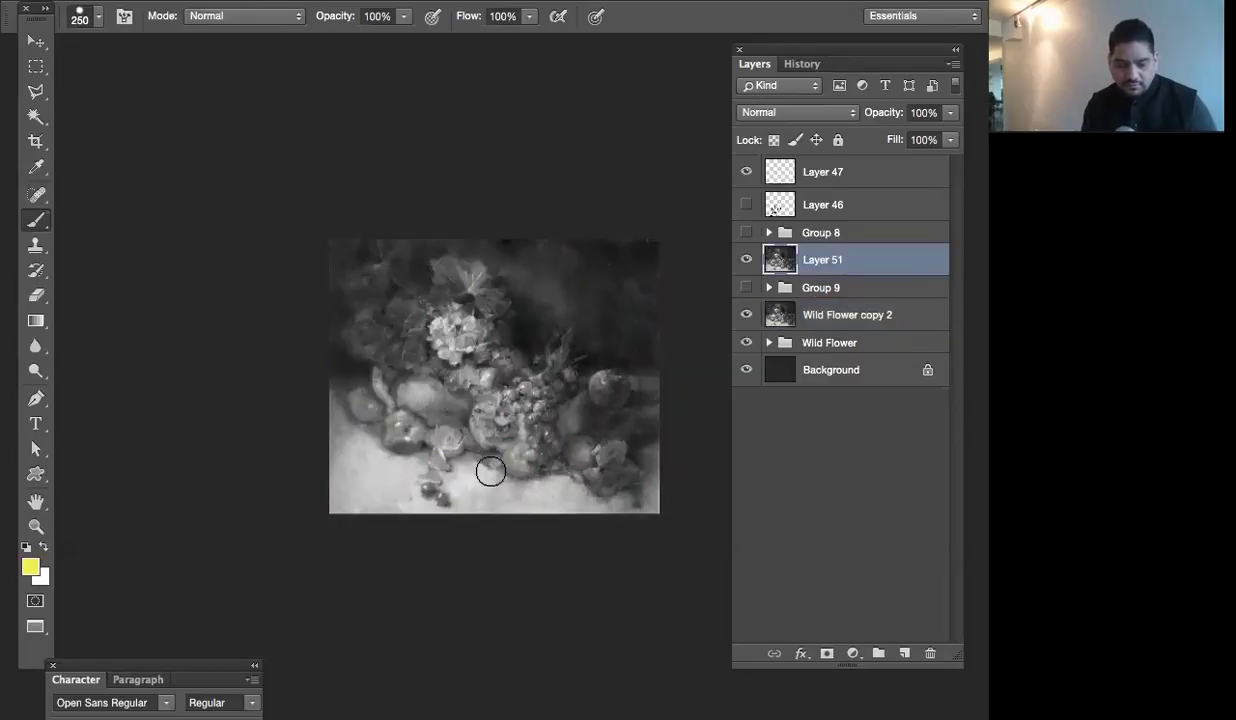
pyautogui.press('x')
pyautogui.moveTo(425, 502)
pyautogui.mouseDown()
pyautogui.moveTo(411, 460)
pyautogui.moveTo(444, 429)
pyautogui.moveTo(462, 462)
pyautogui.mouseUp()
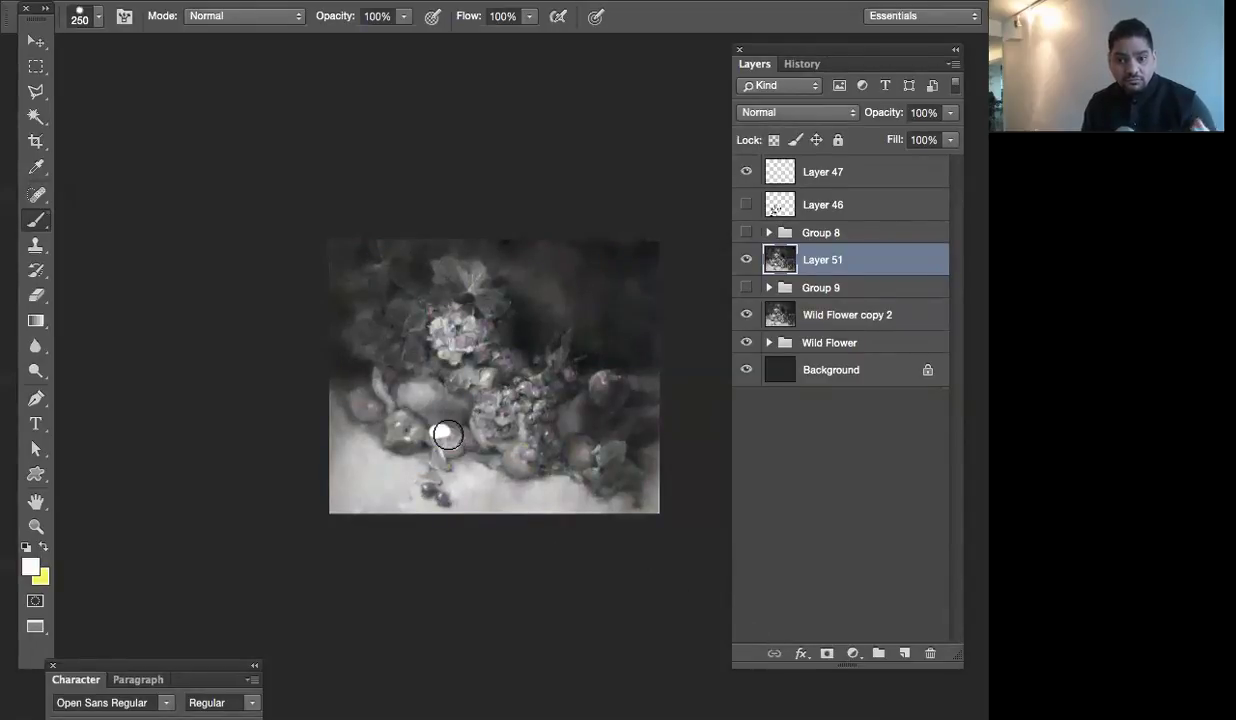
pyautogui.moveTo(459, 436)
pyautogui.mouseDown()
pyautogui.moveTo(440, 432)
pyautogui.moveTo(450, 440)
pyautogui.mouseUp()
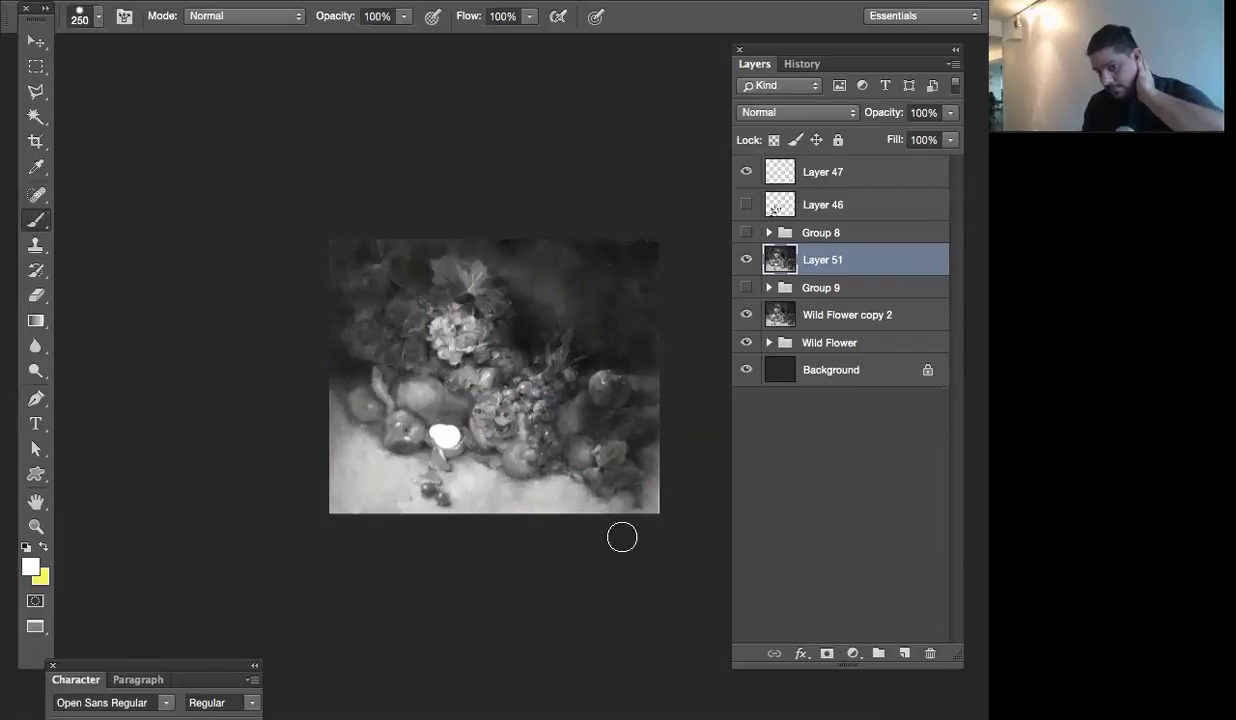
# Add a layer above Layer 51 and paint white curved strokes around the flowers, grapes and dark background
pyautogui.click(906, 653)
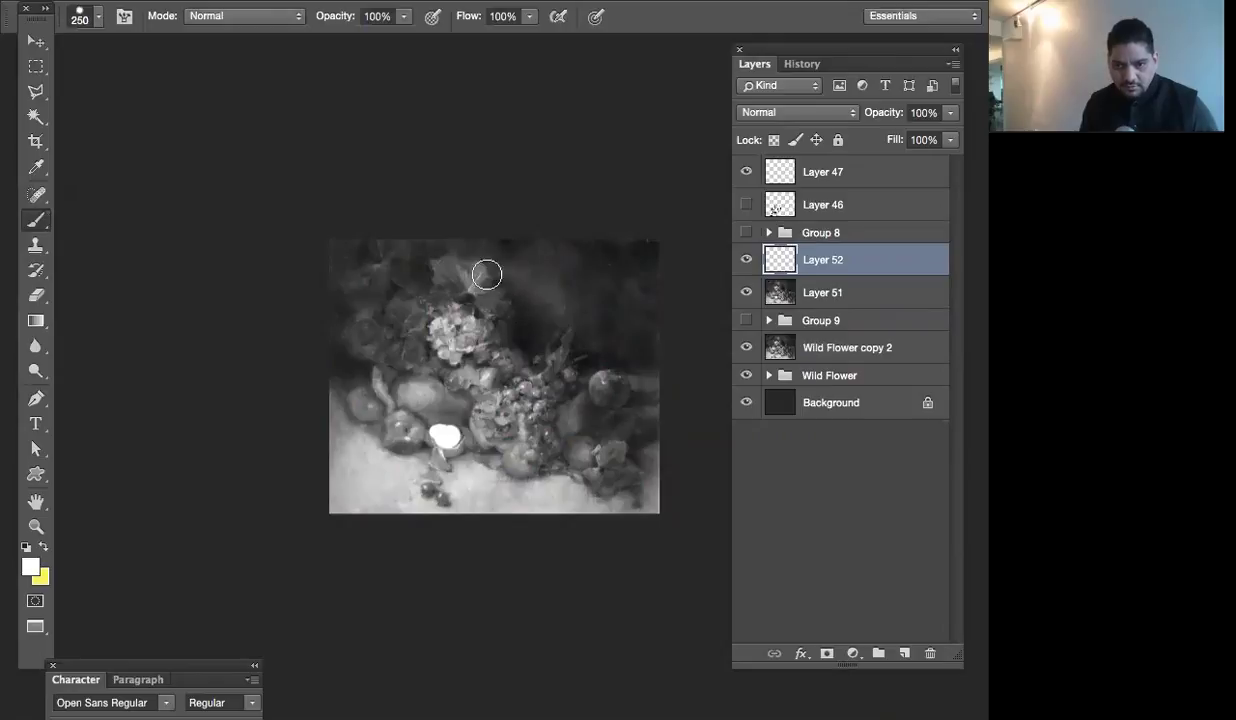
pyautogui.moveTo(498, 286); pyautogui.dragTo(479, 352)
pyautogui.moveTo(570, 281)
pyautogui.mouseDown()
pyautogui.moveTo(578, 306)
pyautogui.moveTo(497, 392)
pyautogui.mouseUp()
pyautogui.moveTo(631, 312)
pyautogui.mouseDown()
pyautogui.moveTo(612, 352)
pyautogui.moveTo(540, 418)
pyautogui.mouseUp()
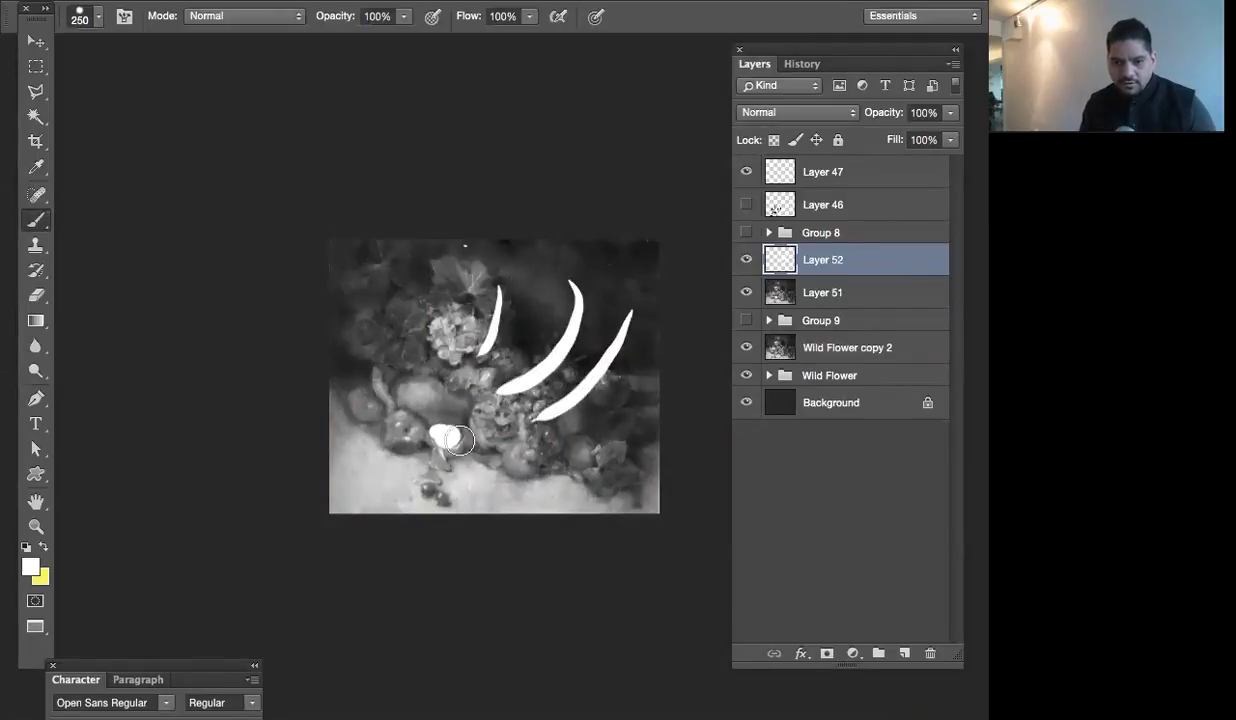
pyautogui.click(465, 413)
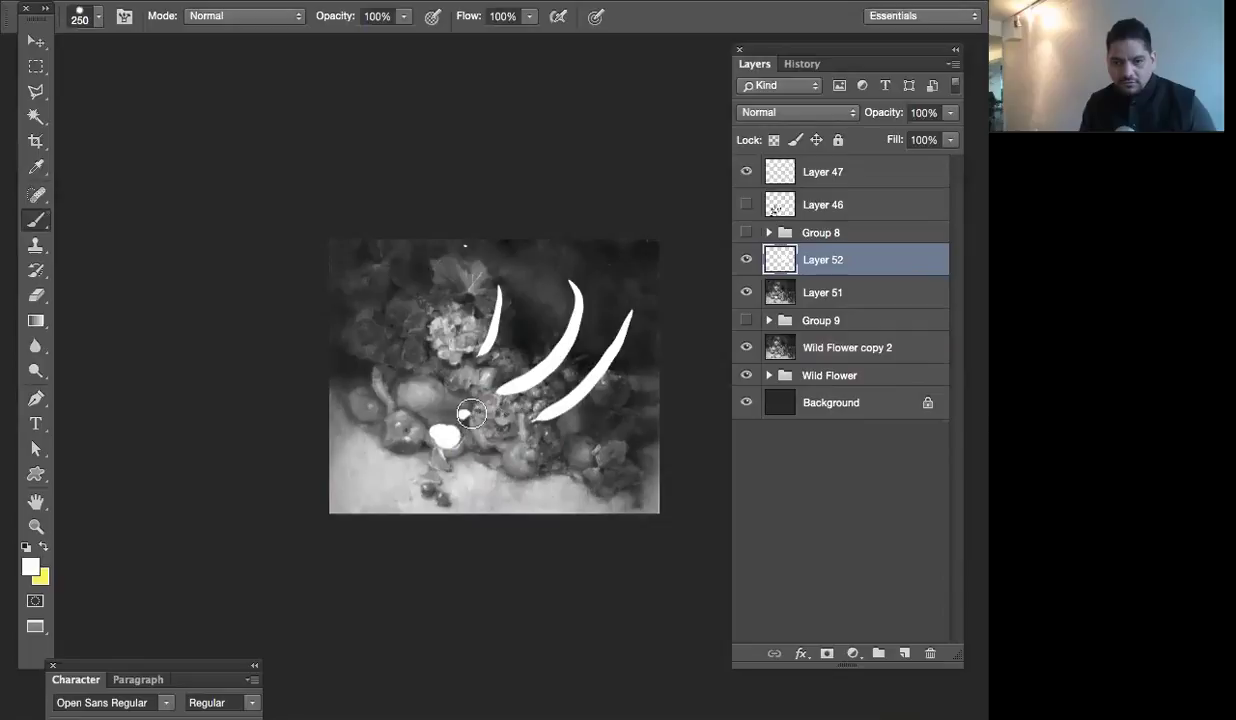
pyautogui.moveTo(366, 336); pyautogui.dragTo(378, 392)
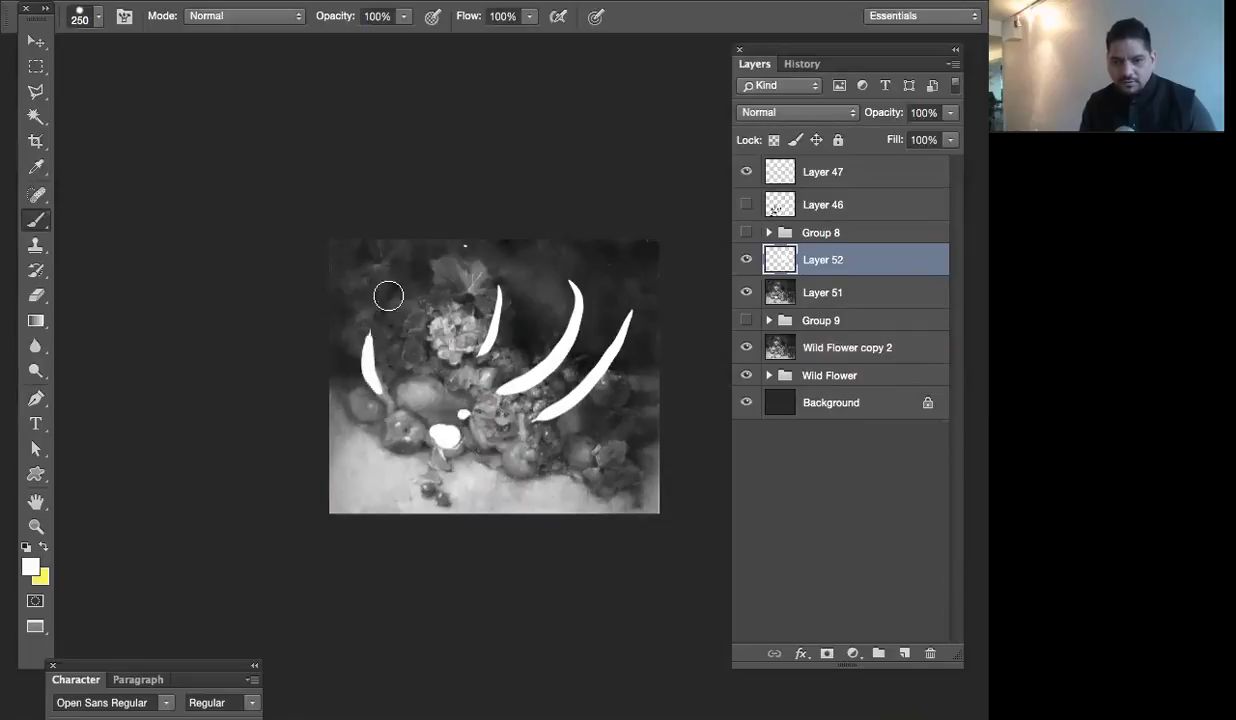
pyautogui.moveTo(390, 290); pyautogui.dragTo(458, 267)
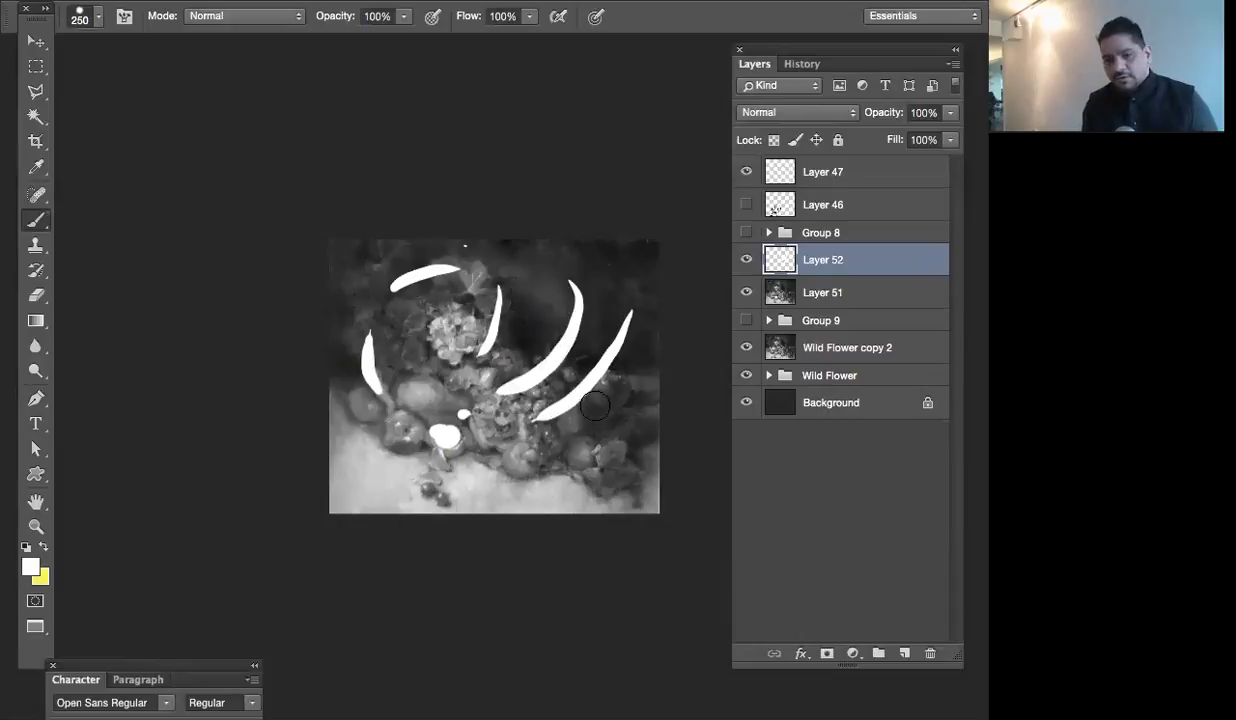
# Hide Layer 52 and, on a new layer above Layer 51, draw a thin white spiral outward from the peeled orange
pyautogui.click(746, 259)
pyautogui.click(822, 295)
pyautogui.click(903, 654)
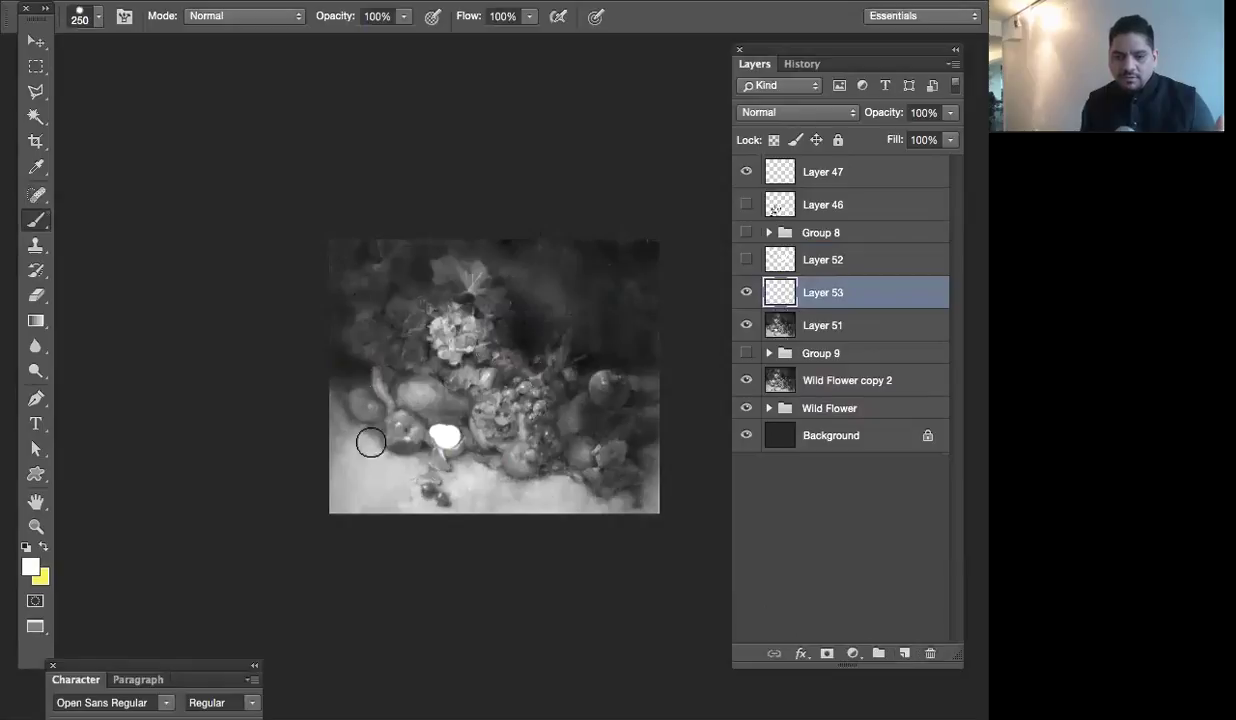
pyautogui.press('[')
pyautogui.press('[')
pyautogui.press('[')
pyautogui.press('[')
pyautogui.press('[')
pyautogui.press('[')
pyautogui.press('[')
pyautogui.press('[')
pyautogui.press('[')
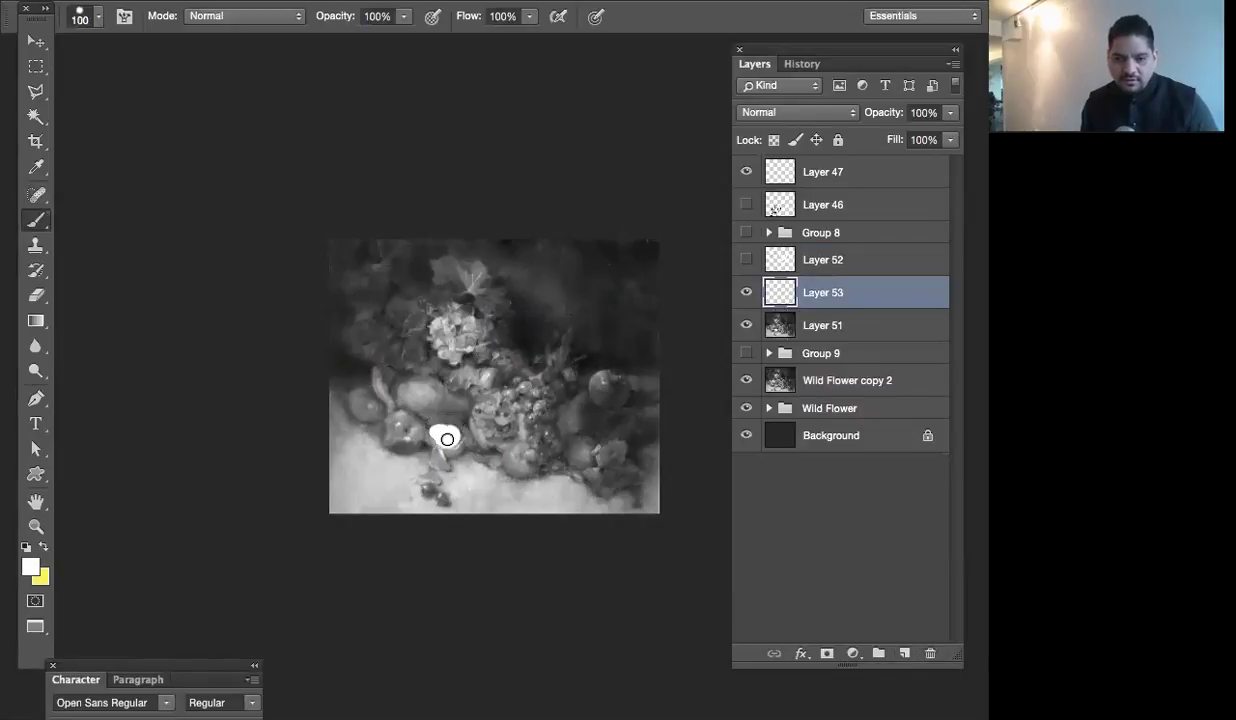
pyautogui.moveTo(447, 434)
pyautogui.mouseDown()
pyautogui.moveTo(453, 401)
pyautogui.moveTo(455, 458)
pyautogui.moveTo(402, 377)
pyautogui.moveTo(509, 415)
pyautogui.moveTo(372, 431)
pyautogui.moveTo(532, 331)
pyautogui.moveTo(545, 470)
pyautogui.mouseUp()
pyautogui.moveTo(387, 310)
pyautogui.mouseDown()
pyautogui.moveTo(549, 303)
pyautogui.moveTo(447, 513)
pyautogui.moveTo(463, 242)
pyautogui.moveTo(675, 493)
pyautogui.mouseUp()
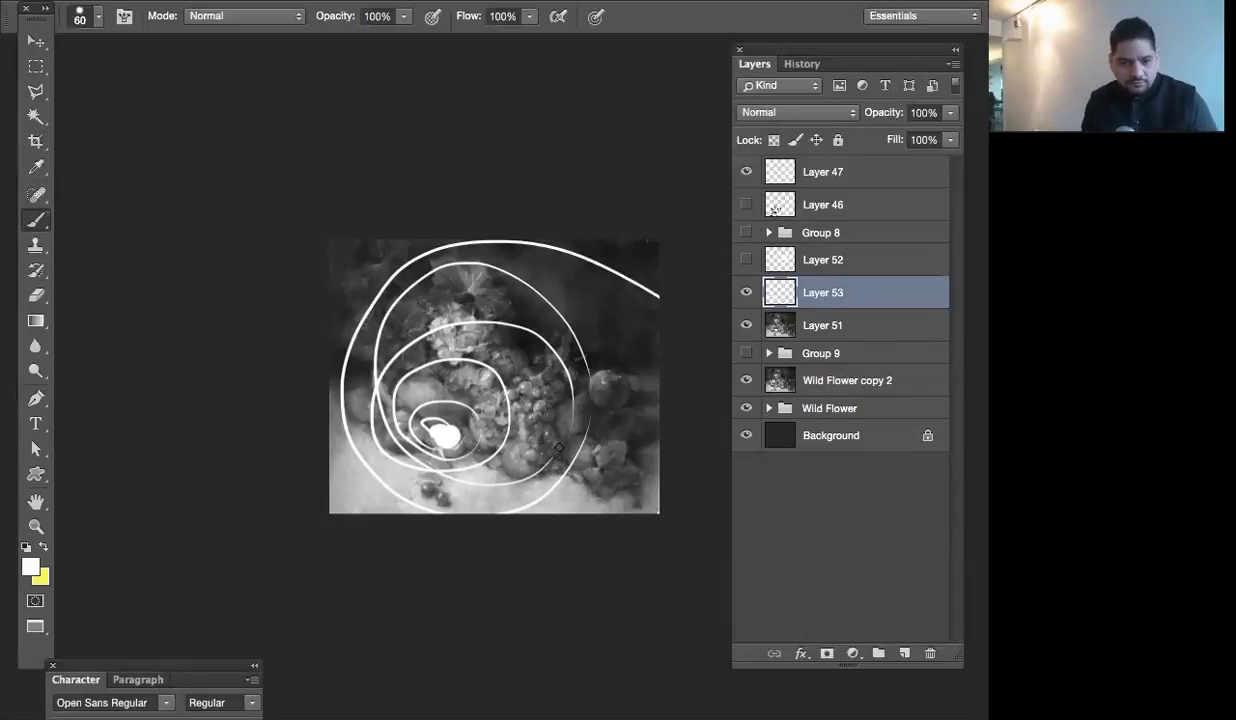
# Hide Layer 53 and, on a new layer, draw thin white lines radiating from the peeled orange to the painting's edges
pyautogui.click(746, 292)
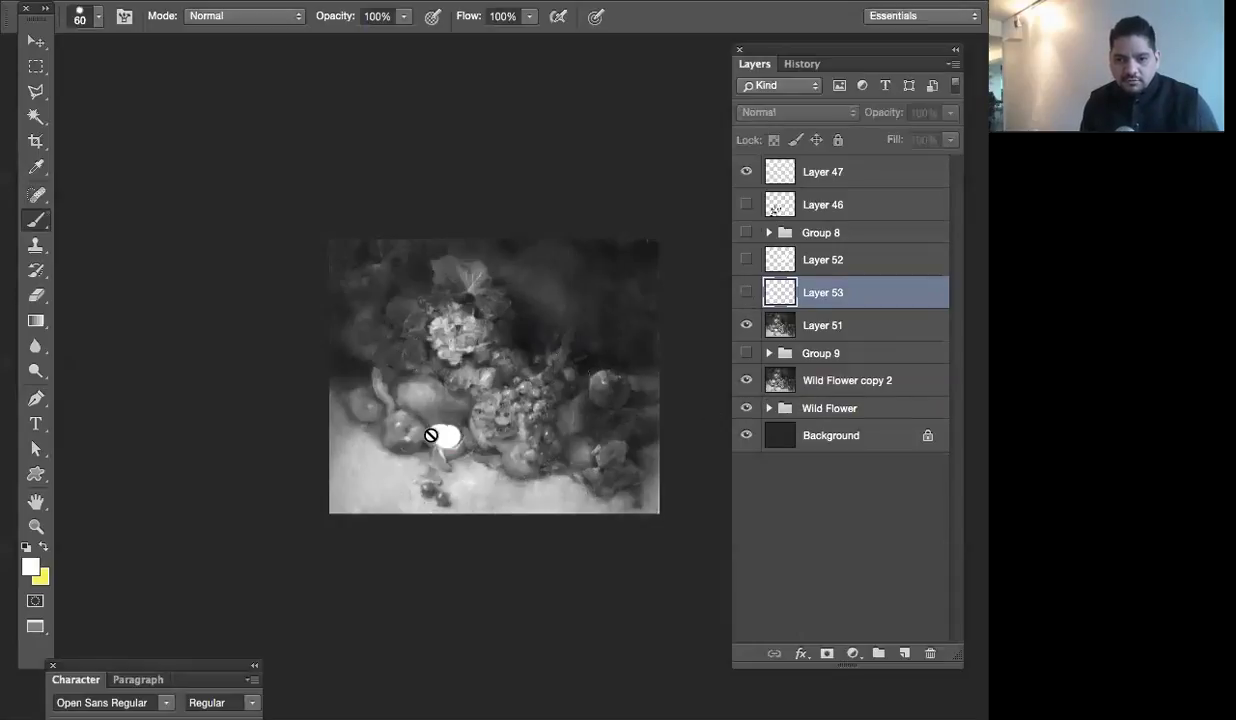
pyautogui.click(904, 653)
pyautogui.moveTo(445, 418)
pyautogui.mouseDown()
pyautogui.moveTo(485, 370)
pyautogui.moveTo(615, 285)
pyautogui.mouseUp()
pyautogui.moveTo(565, 380); pyautogui.dragTo(652, 343)
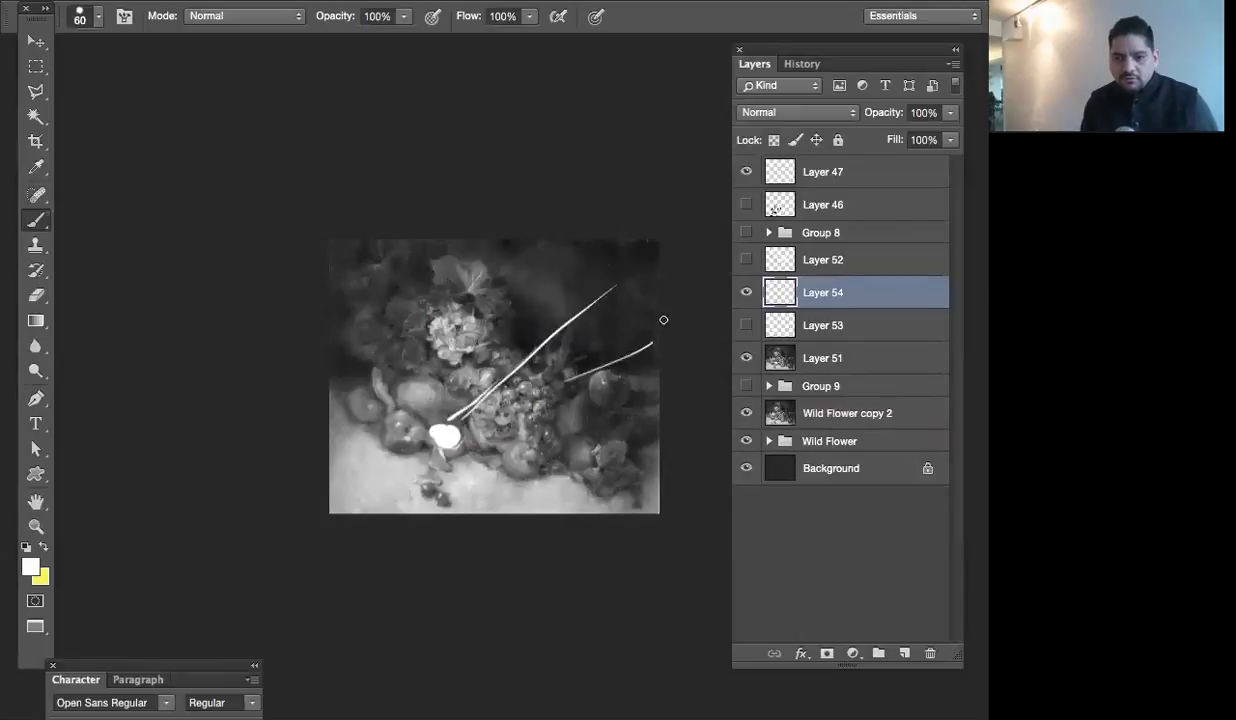
pyautogui.moveTo(466, 451); pyautogui.dragTo(577, 540)
pyautogui.moveTo(426, 445); pyautogui.dragTo(472, 555)
pyautogui.moveTo(462, 422); pyautogui.dragTo(695, 509)
pyautogui.moveTo(421, 424); pyautogui.dragTo(252, 532)
pyautogui.moveTo(441, 427); pyautogui.dragTo(238, 402)
pyautogui.moveTo(428, 416); pyautogui.dragTo(285, 304)
pyautogui.moveTo(441, 424); pyautogui.dragTo(362, 238)
pyautogui.moveTo(445, 428); pyautogui.dragTo(418, 149)
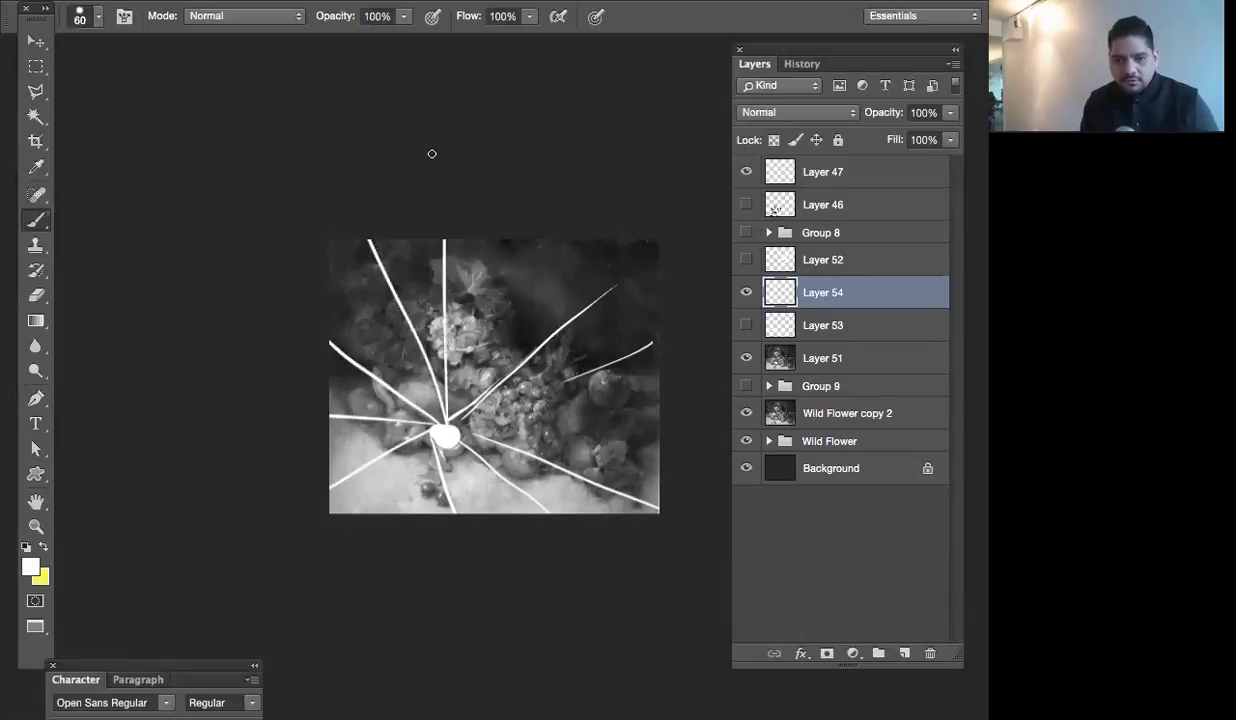
pyautogui.moveTo(440, 258)
pyautogui.mouseDown()
pyautogui.moveTo(442, 291)
pyautogui.moveTo(449, 260)
pyautogui.mouseUp()
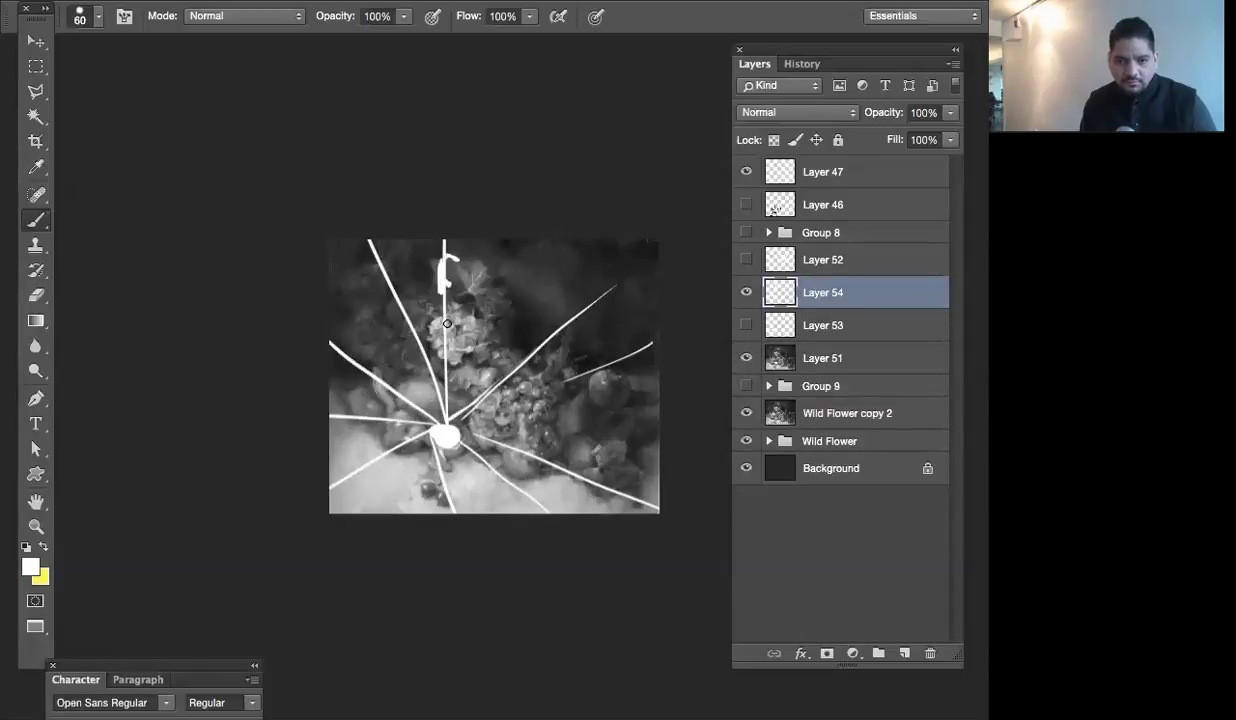
pyautogui.keyDown('alt'); pyautogui.click(448, 321); pyautogui.keyUp('alt')
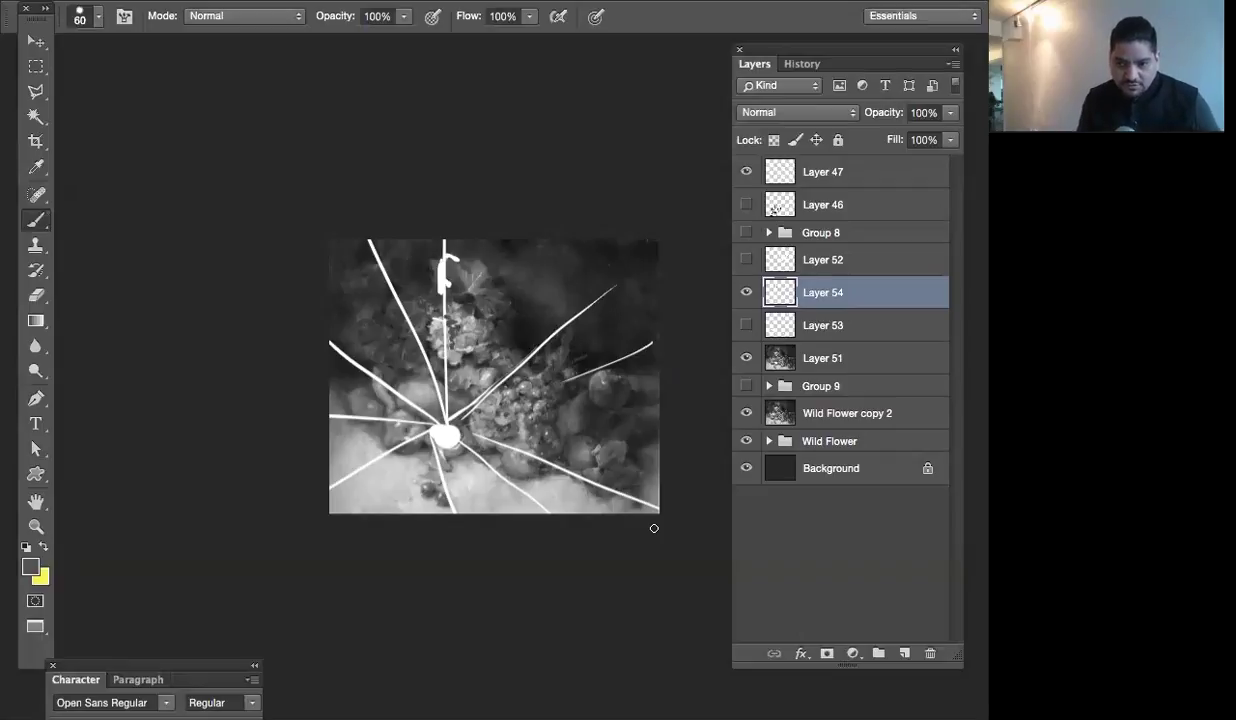
# Compare the painting with Group 9 shown, and hide Layer 51, Layer 54 and Wild Flower copy 2 to reveal the colour original
pyautogui.click(746, 358)
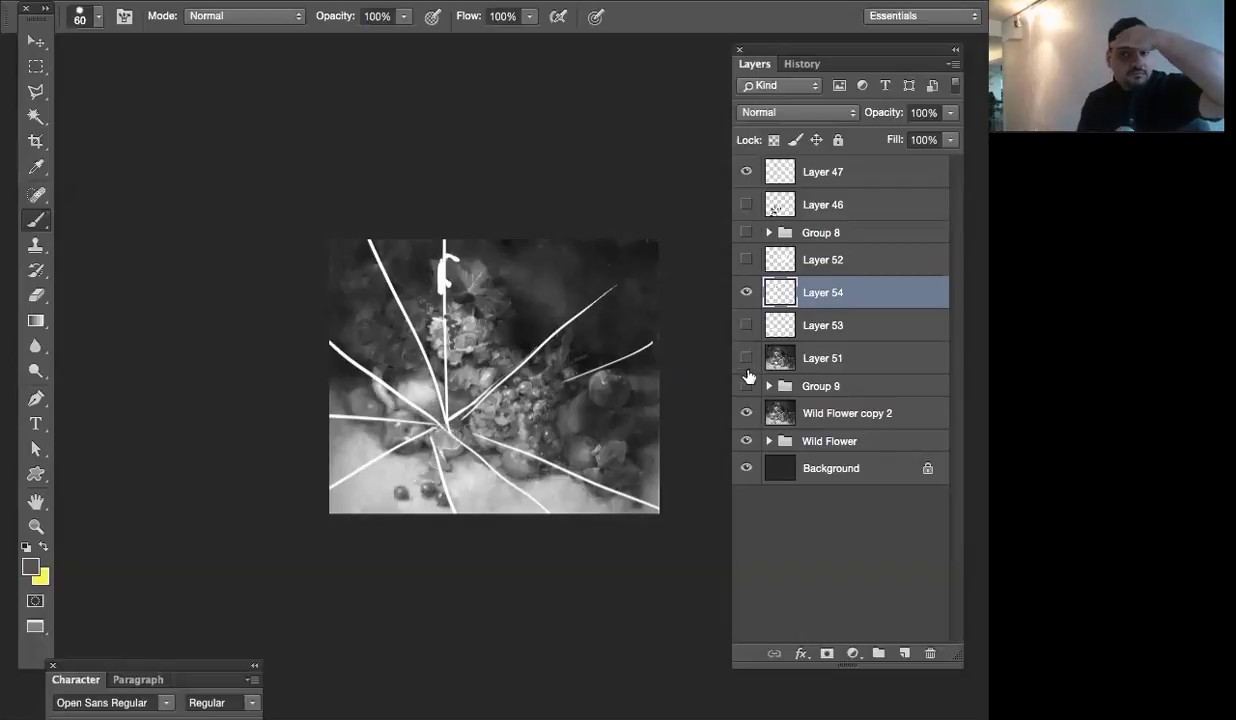
pyautogui.click(746, 386)
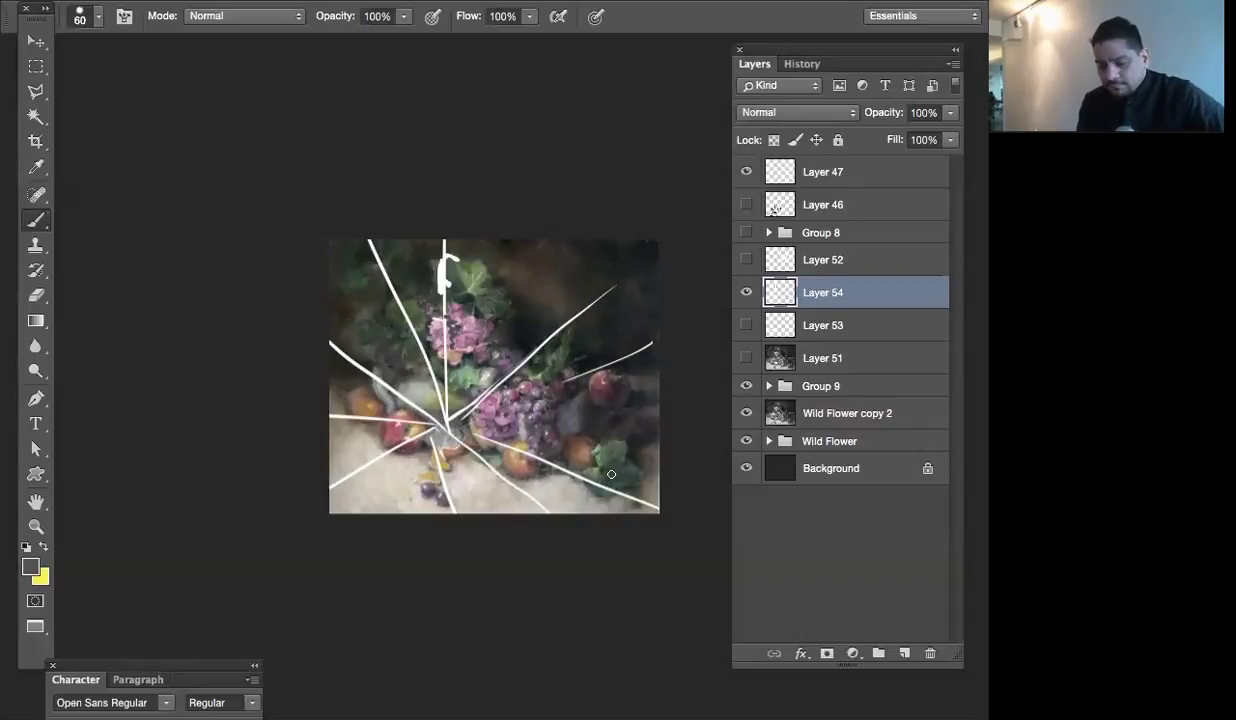
pyautogui.click(746, 386)
pyautogui.click(746, 292)
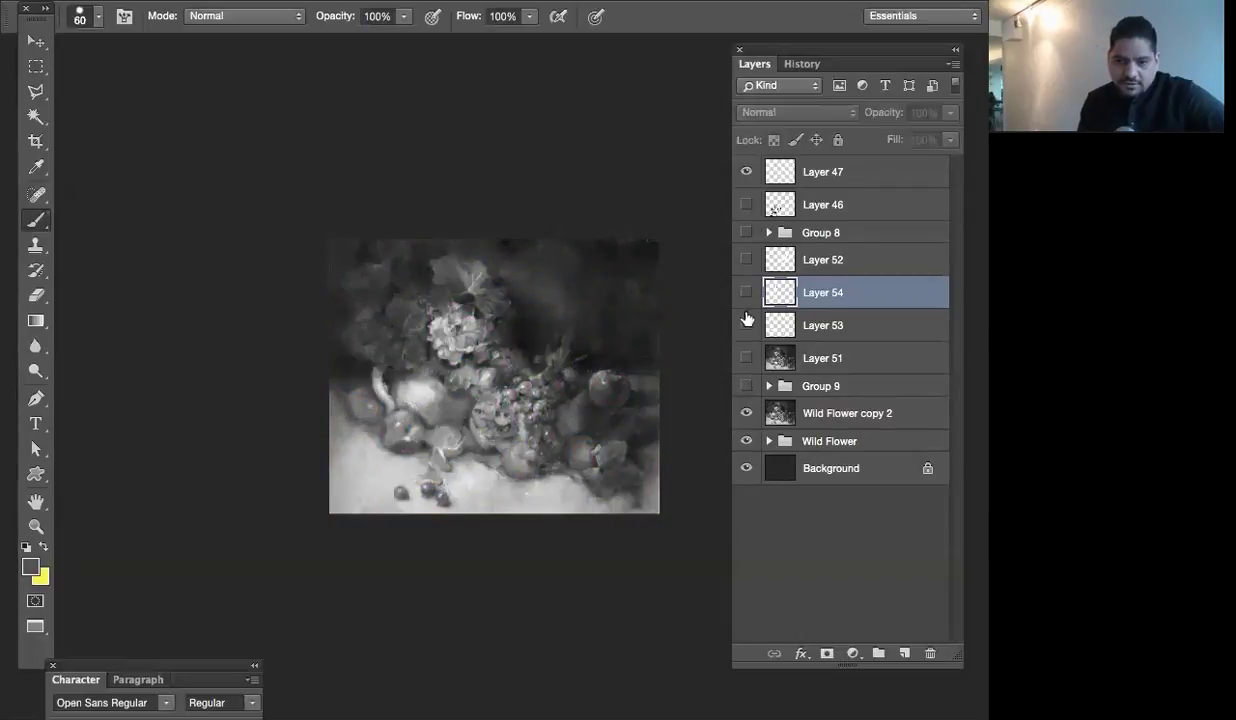
pyautogui.click(746, 413)
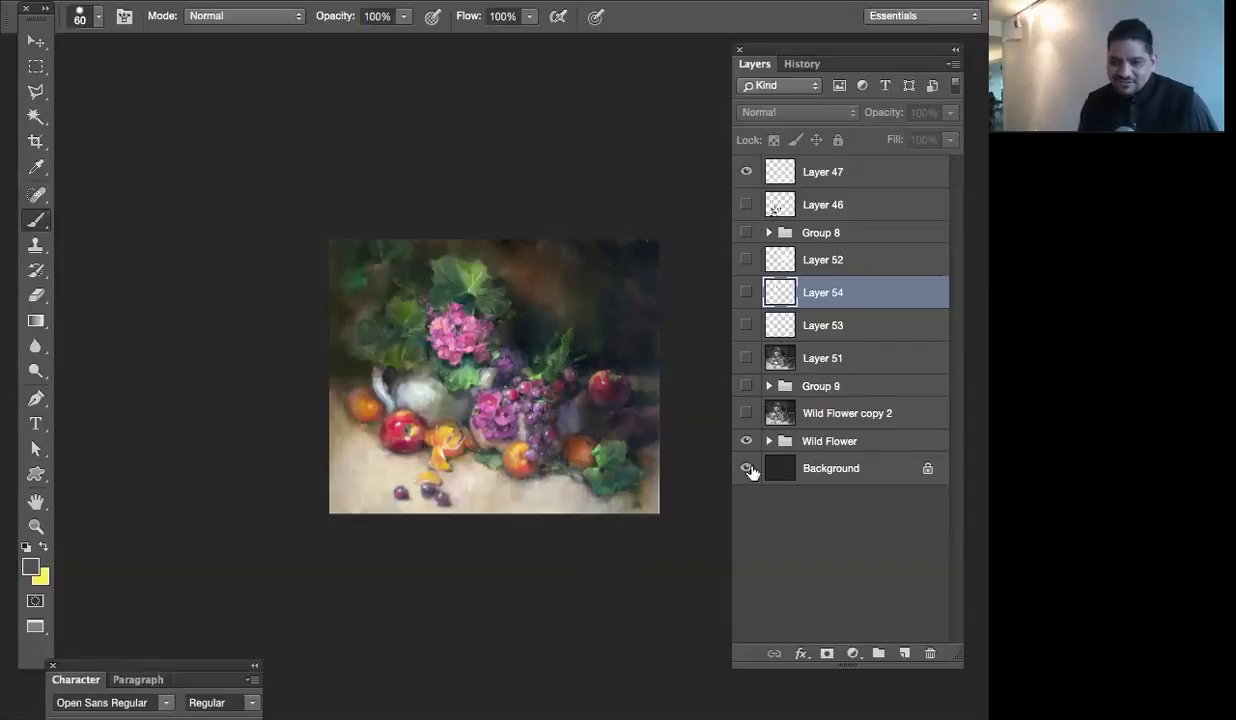
# On a new layer above Layer 54, draw white looping lines from the peeled orange around the flowers and toward the lower edge
pyautogui.click(904, 654)
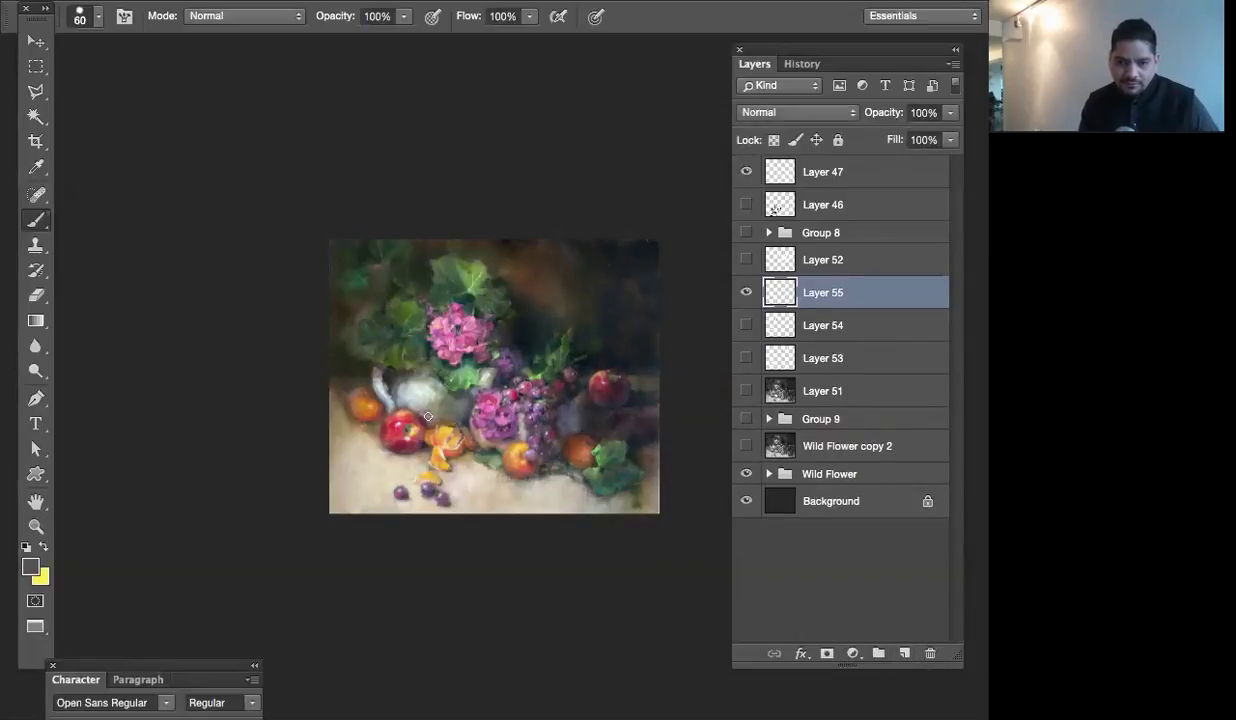
pyautogui.press('d')
pyautogui.press('x')
pyautogui.moveTo(452, 430)
pyautogui.mouseDown()
pyautogui.moveTo(352, 290)
pyautogui.moveTo(408, 475)
pyautogui.moveTo(400, 512)
pyautogui.mouseUp()
pyautogui.moveTo(652, 506)
pyautogui.mouseDown()
pyautogui.moveTo(560, 420)
pyautogui.moveTo(290, 356)
pyautogui.mouseUp()
pyautogui.hotkey('ctrl', 'z')
pyautogui.moveTo(474, 424)
pyautogui.mouseDown()
pyautogui.moveTo(389, 377)
pyautogui.moveTo(428, 243)
pyautogui.moveTo(490, 329)
pyautogui.moveTo(412, 508)
pyautogui.mouseUp()
pyautogui.moveTo(642, 522)
pyautogui.mouseDown()
pyautogui.moveTo(594, 455)
pyautogui.moveTo(405, 362)
pyautogui.mouseUp()
pyautogui.hotkey('ctrl', 'z')
pyautogui.moveTo(457, 420)
pyautogui.mouseDown()
pyautogui.moveTo(521, 427)
pyautogui.moveTo(594, 534)
pyautogui.mouseUp()
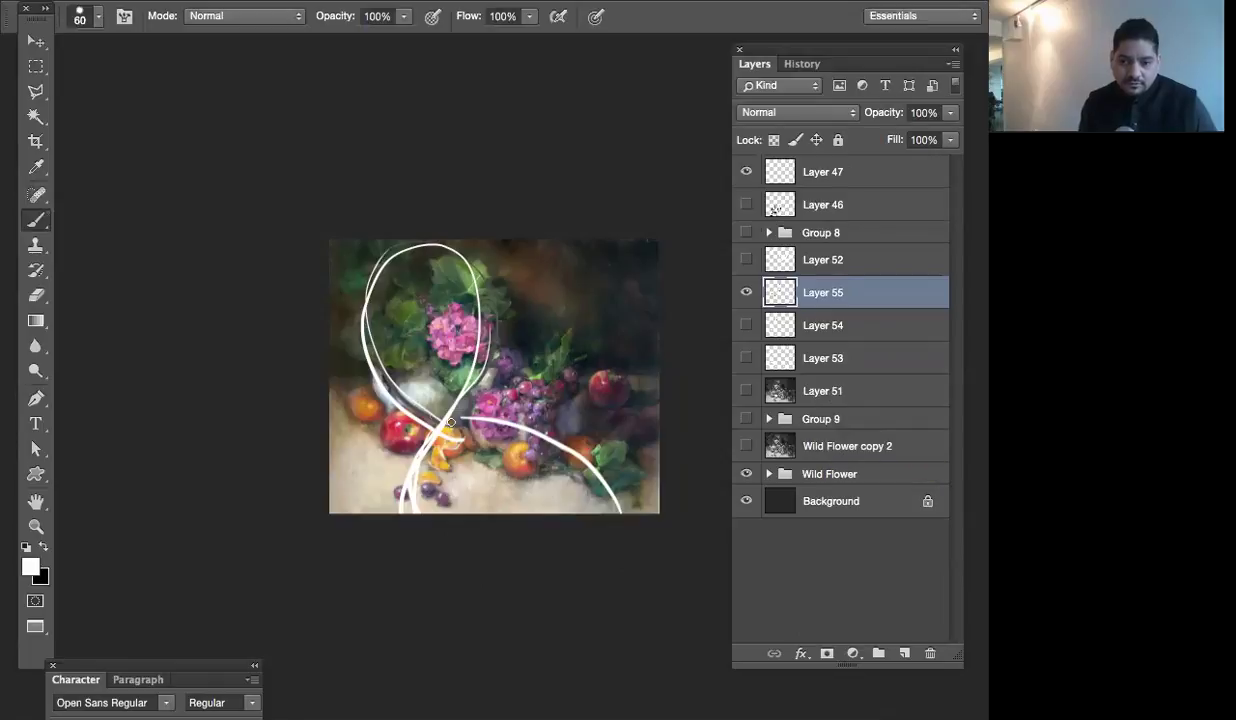
# Add white strokes on Layer 55 from the painting's edge across the white jug and down around the peeled orange
pyautogui.moveTo(345, 373)
pyautogui.mouseDown()
pyautogui.moveTo(410, 386)
pyautogui.moveTo(315, 368)
pyautogui.moveTo(420, 376)
pyautogui.moveTo(425, 345)
pyautogui.moveTo(388, 405)
pyautogui.mouseUp()
pyautogui.moveTo(474, 439)
pyautogui.mouseDown()
pyautogui.moveTo(451, 416)
pyautogui.moveTo(420, 453)
pyautogui.moveTo(450, 416)
pyautogui.moveTo(470, 462)
pyautogui.mouseUp()
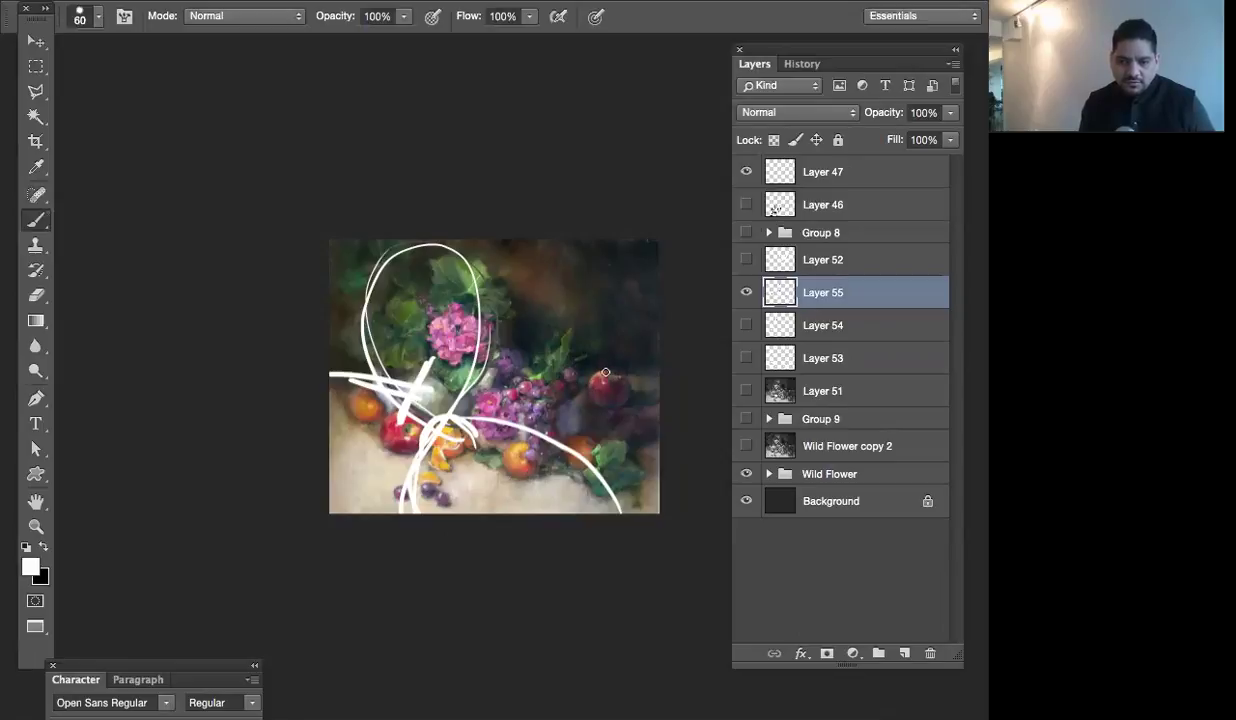
# Try outlining the dark red apple beside the grapes in white and painting over its edge with sampled surrounding colours, and undo the strokes
pyautogui.moveTo(605, 373); pyautogui.dragTo(590, 389)
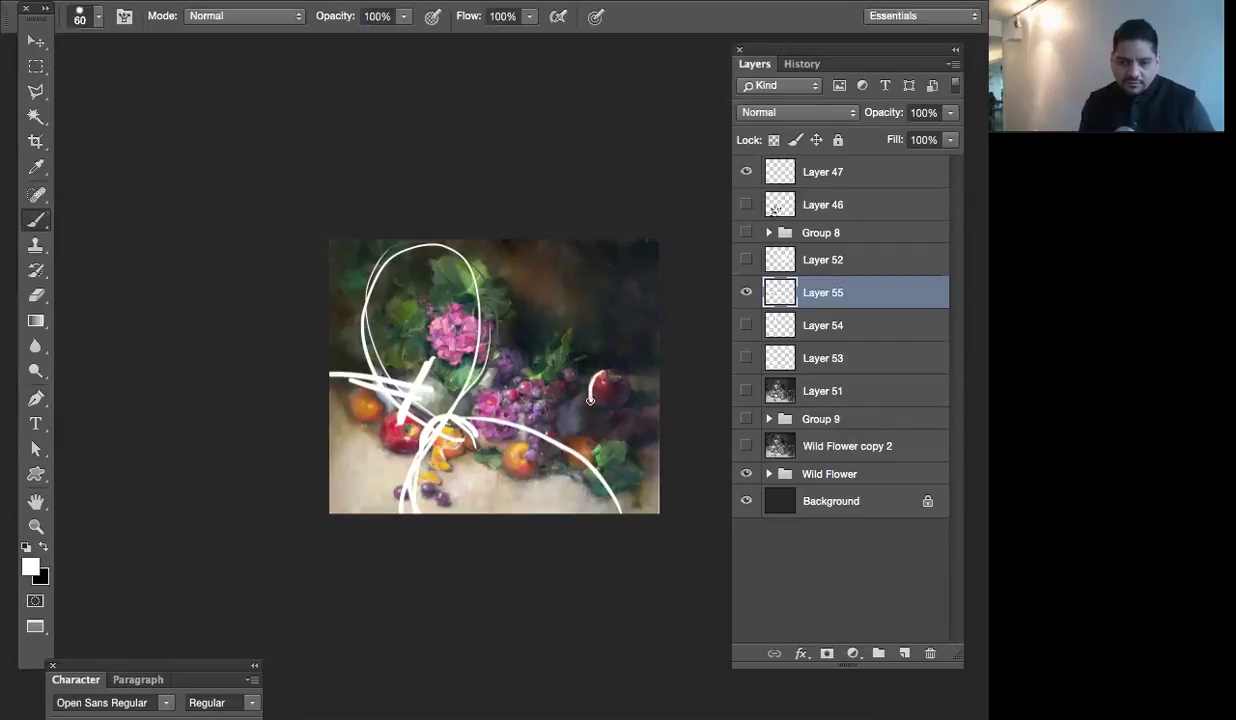
pyautogui.keyDown('alt'); pyautogui.click(575, 374); pyautogui.keyUp('alt')
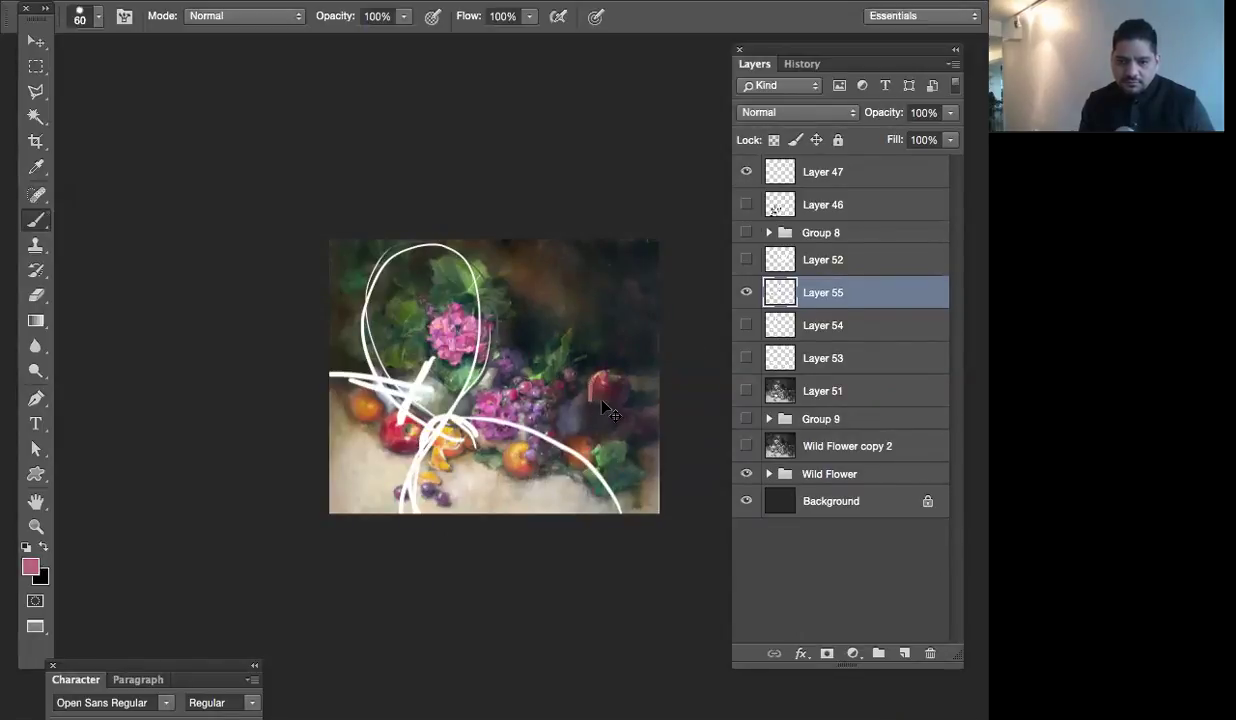
pyautogui.keyDown('alt'); pyautogui.click(591, 384); pyautogui.keyUp('alt')
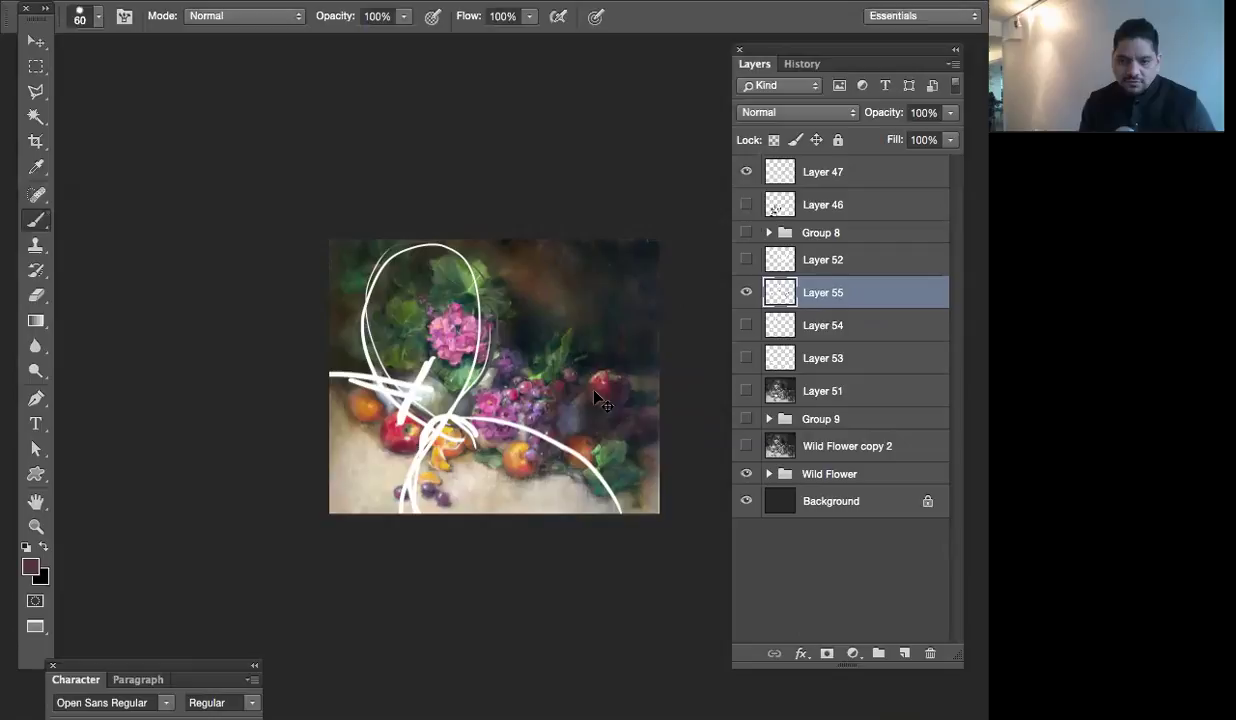
pyautogui.keyDown('alt'); pyautogui.click(560, 425); pyautogui.keyUp('alt')
pyautogui.moveTo(560, 425); pyautogui.dragTo(532, 437)
pyautogui.hotkey('ctrl', 'z')
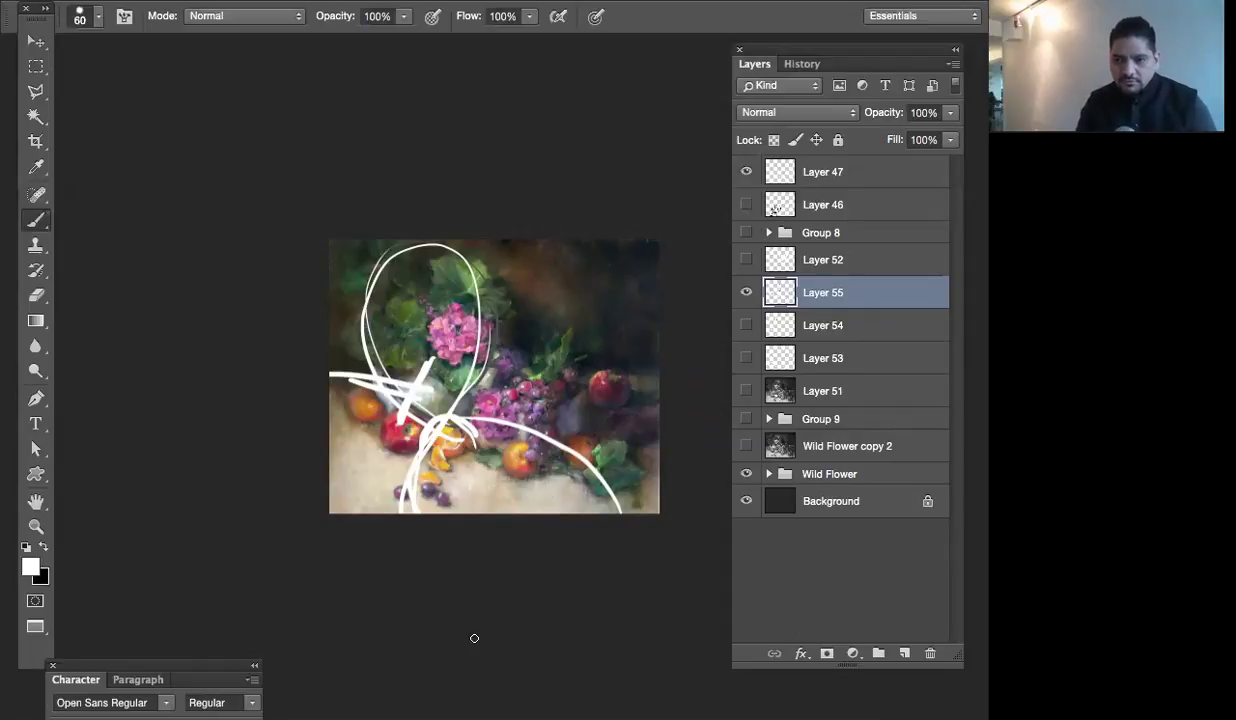
# Hide Layer 55, fit the whole painting on screen and hide the interface panels to show the colour original unobstructed
pyautogui.click(746, 292)
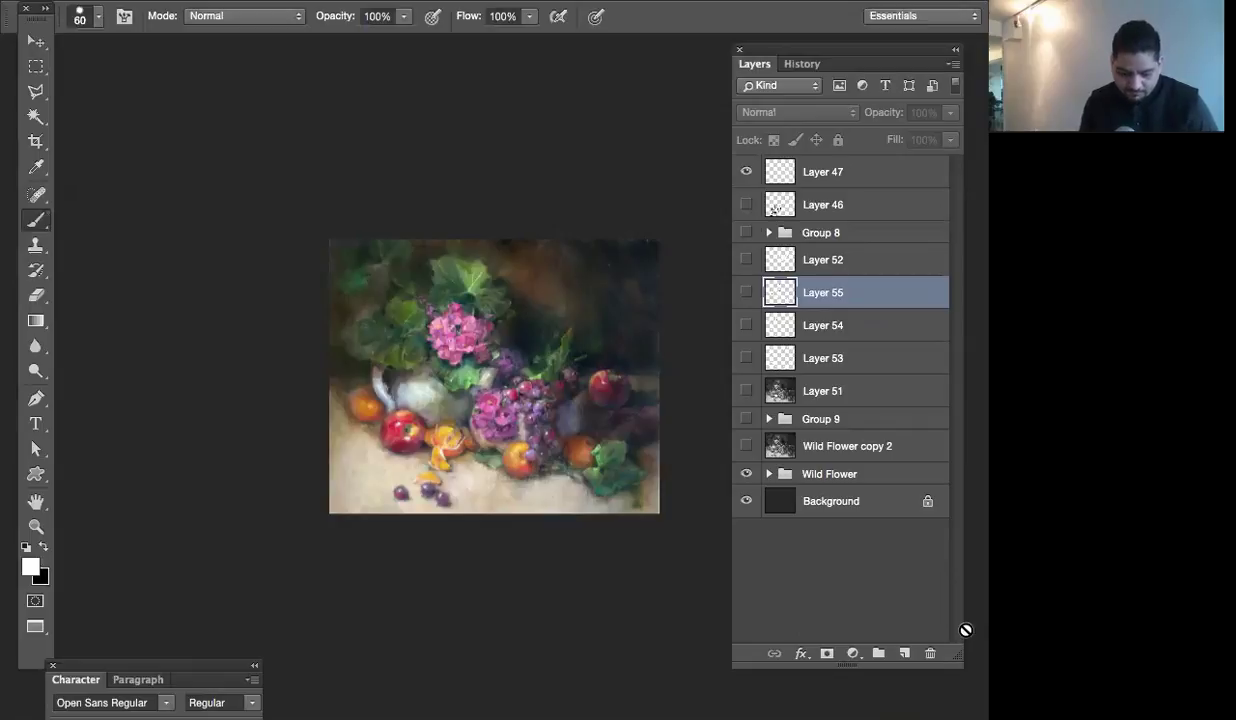
pyautogui.press('super+0')
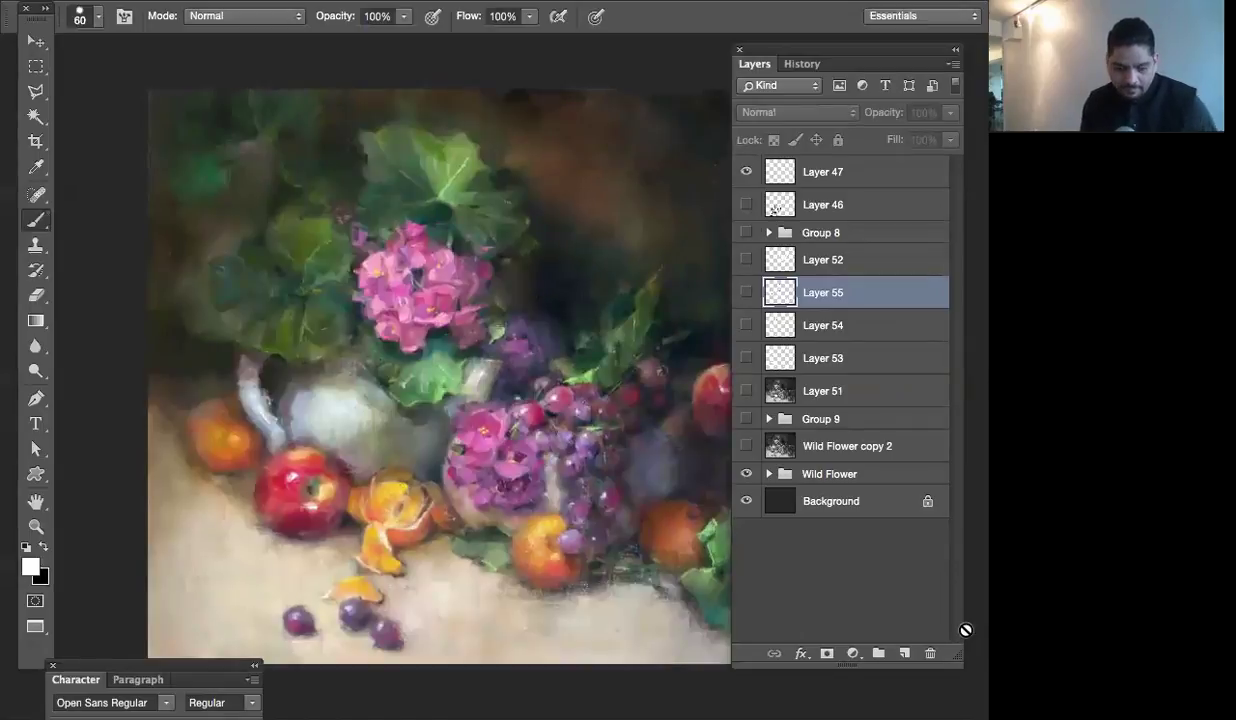
pyautogui.press('Tab')
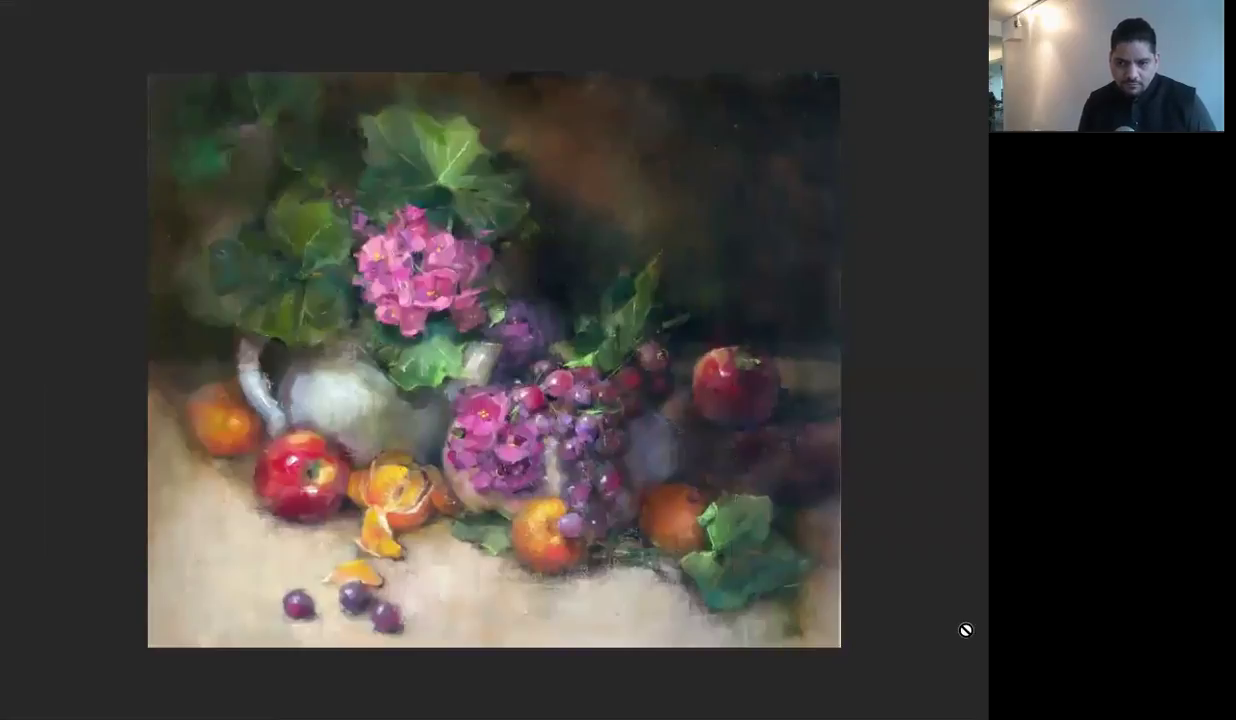